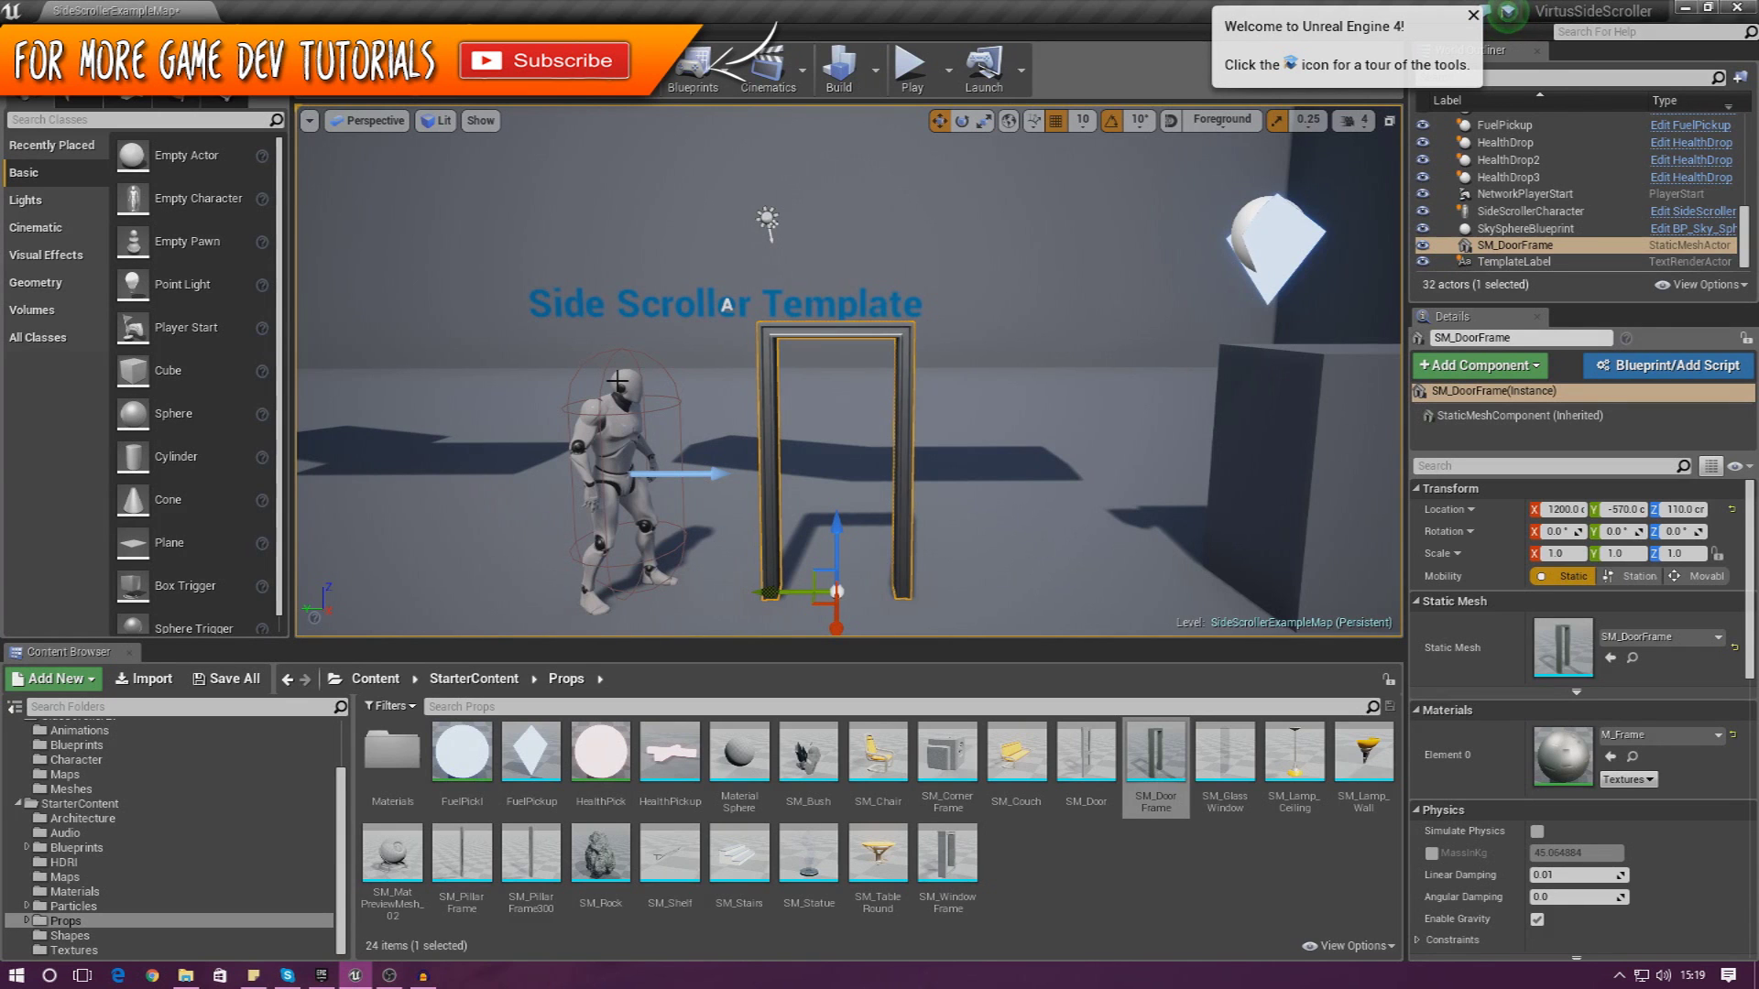
Look over the side-scroller level, checking the raised ledge and the door frame beside the character
key("s")
right_click_drag(641, 555, 632, 632)
key("w")
key("s")
right_click_drag(534, 285, 535, 180)
left_click(563, 324)
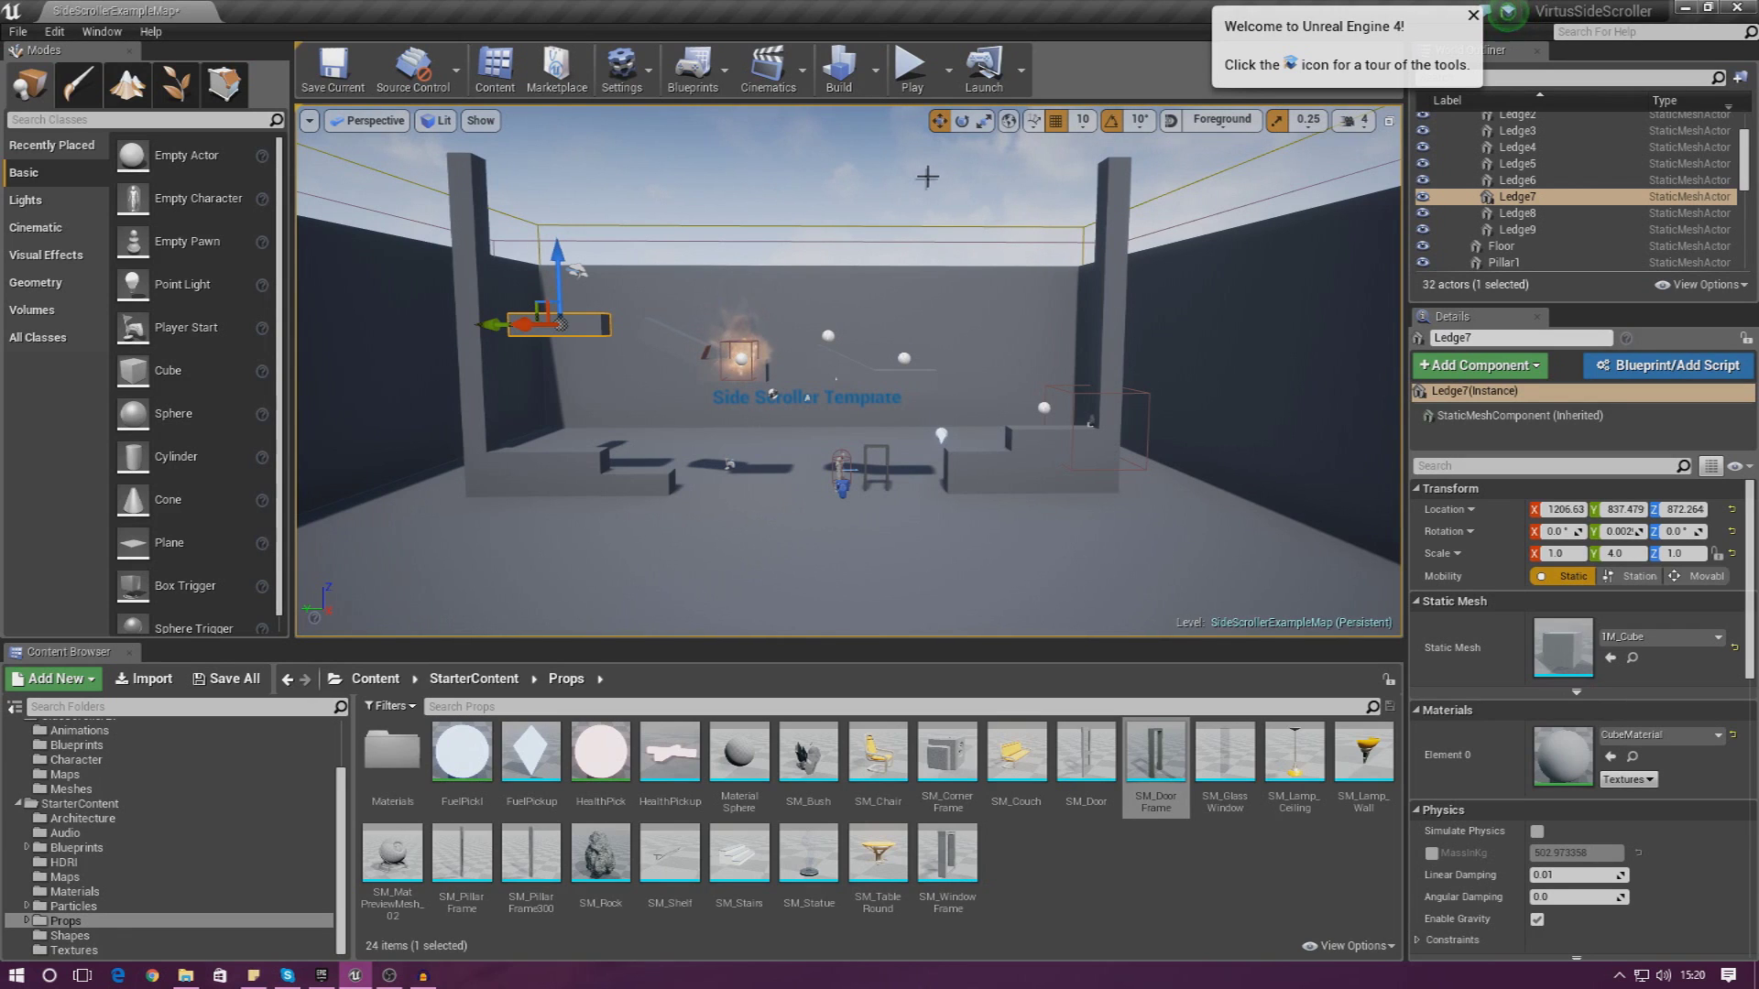
left_click(886, 451)
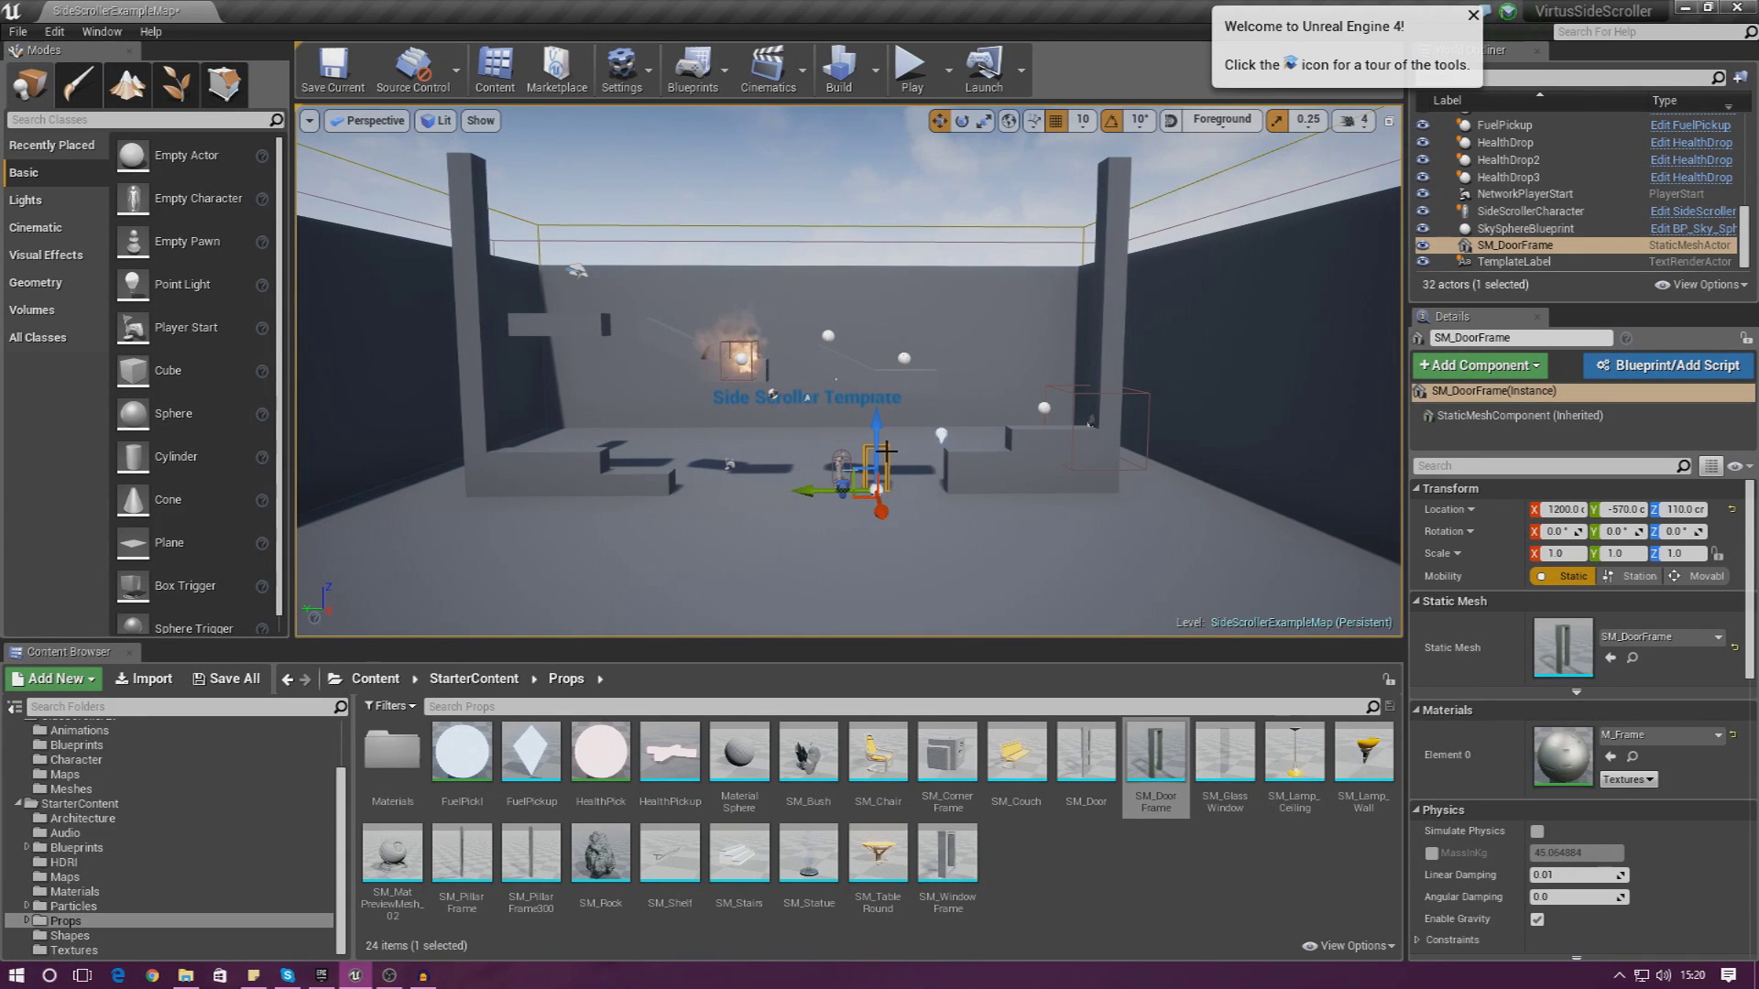
scroll(1019, 538, "up", 6)
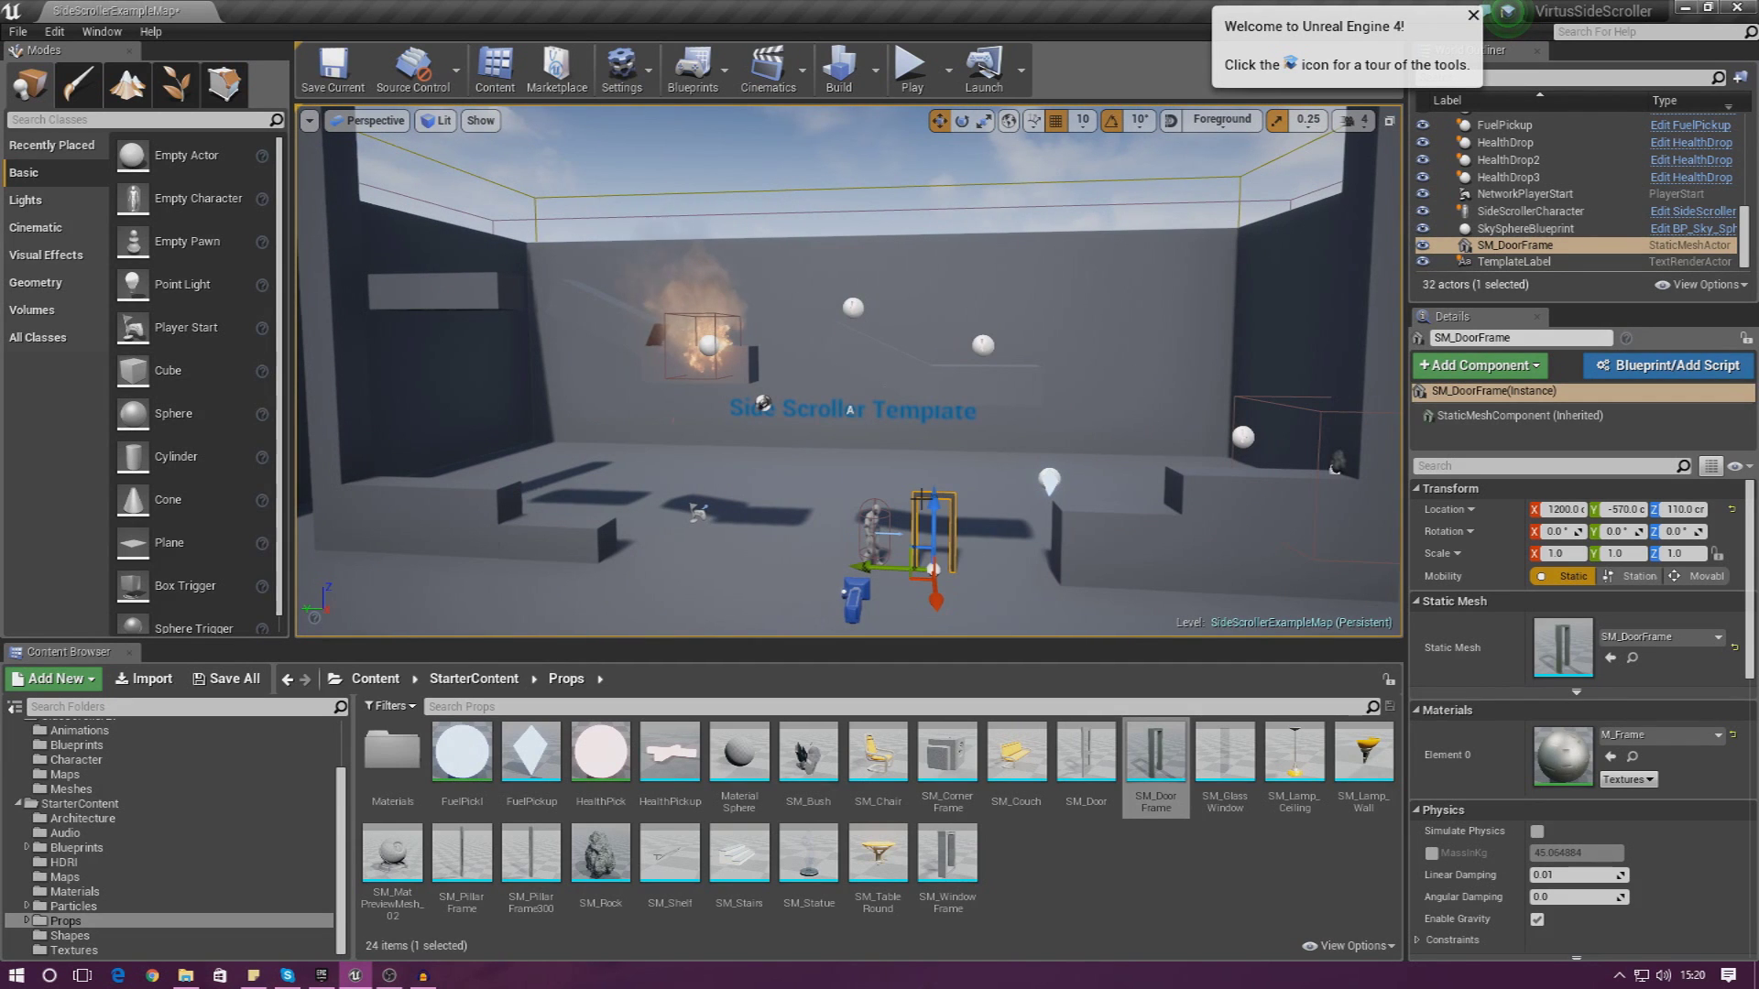
key("w")
mouse_move(922, 499)
right_mouse_down()
mouse_move(962, 523)
mouse_move(927, 522)
right_mouse_up()
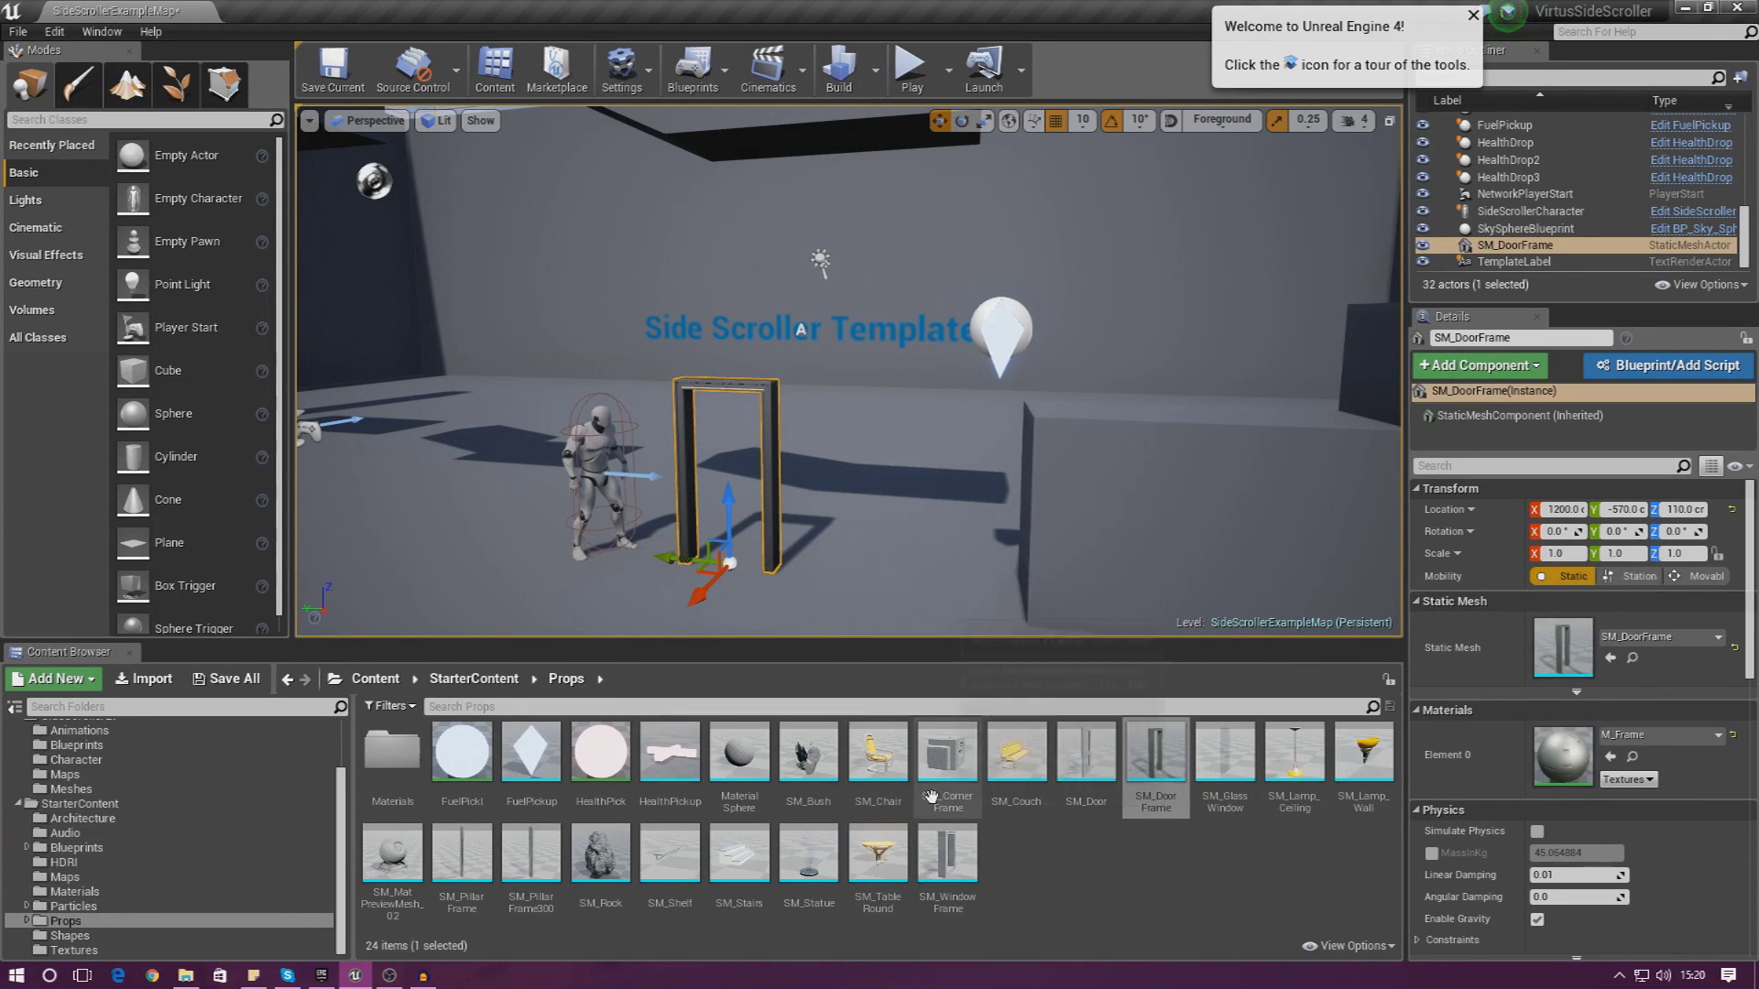
Place the SM_Door prop in the level in front of the door frame and select it
left_click(1086, 760)
mouse_move(723, 593)
left_mouse_down()
mouse_move(728, 572)
mouse_move(701, 572)
left_mouse_up()
left_click(824, 577)
right_click_drag(825, 550, 881, 576)
key("w")
key("s")
key("w")
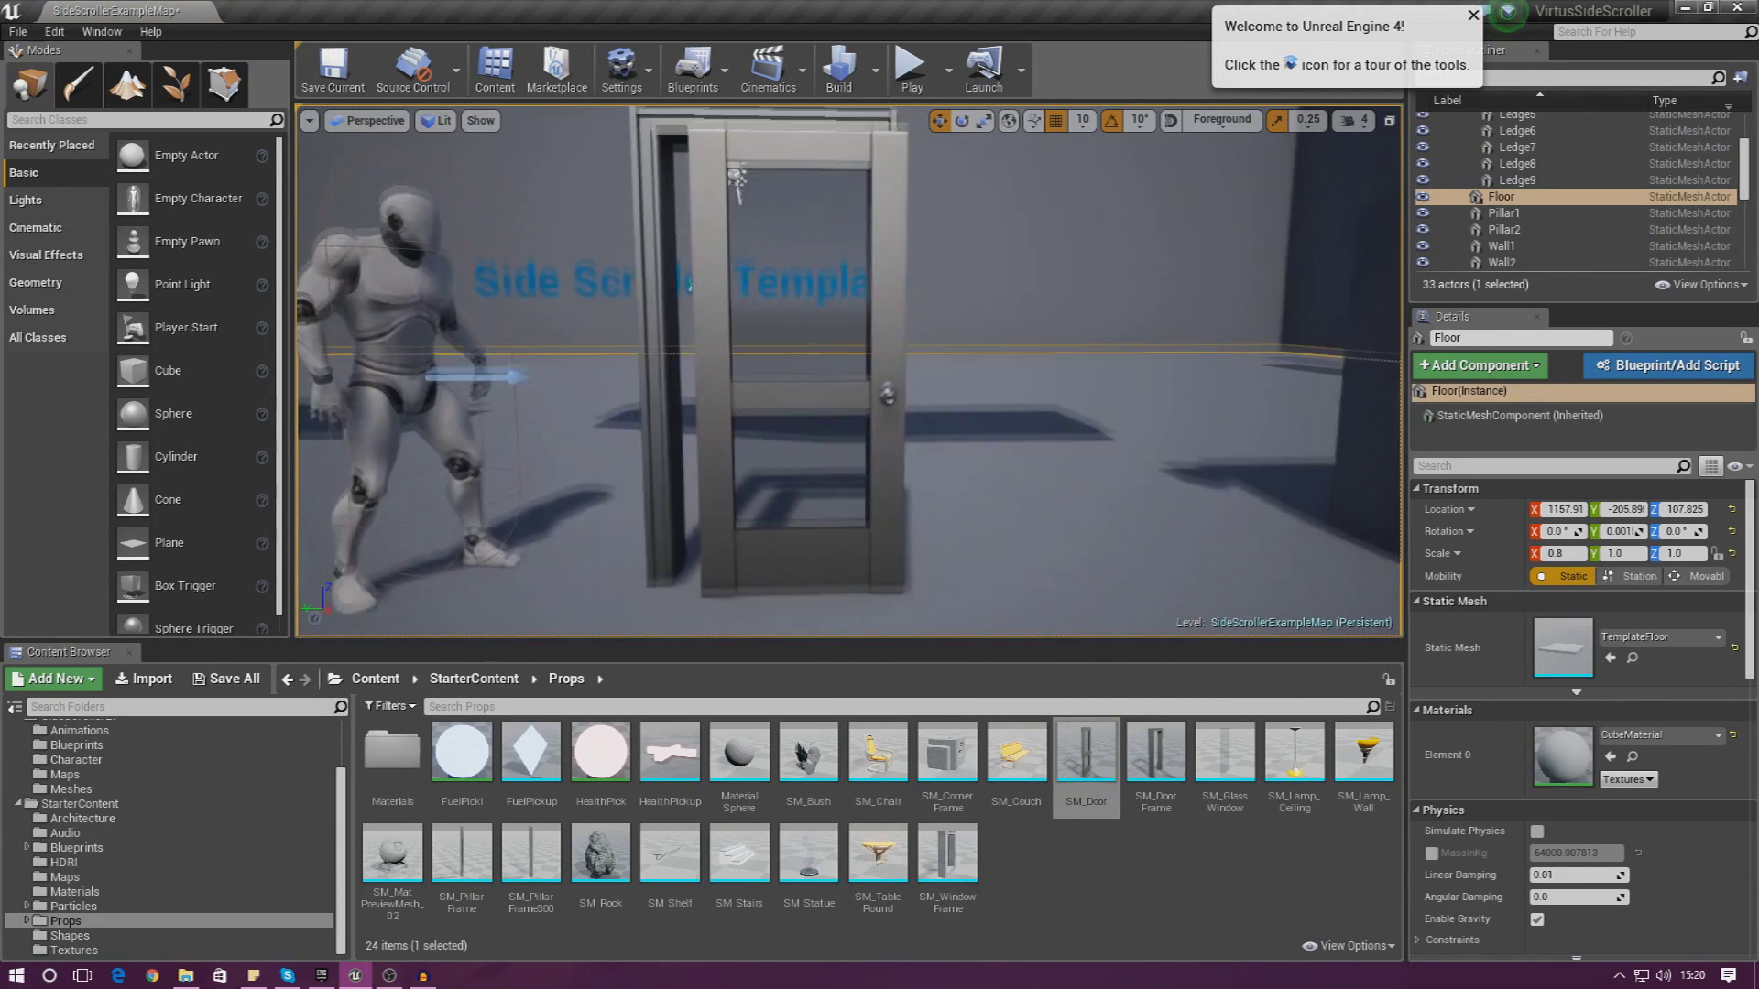
left_click(736, 182)
left_click(989, 519)
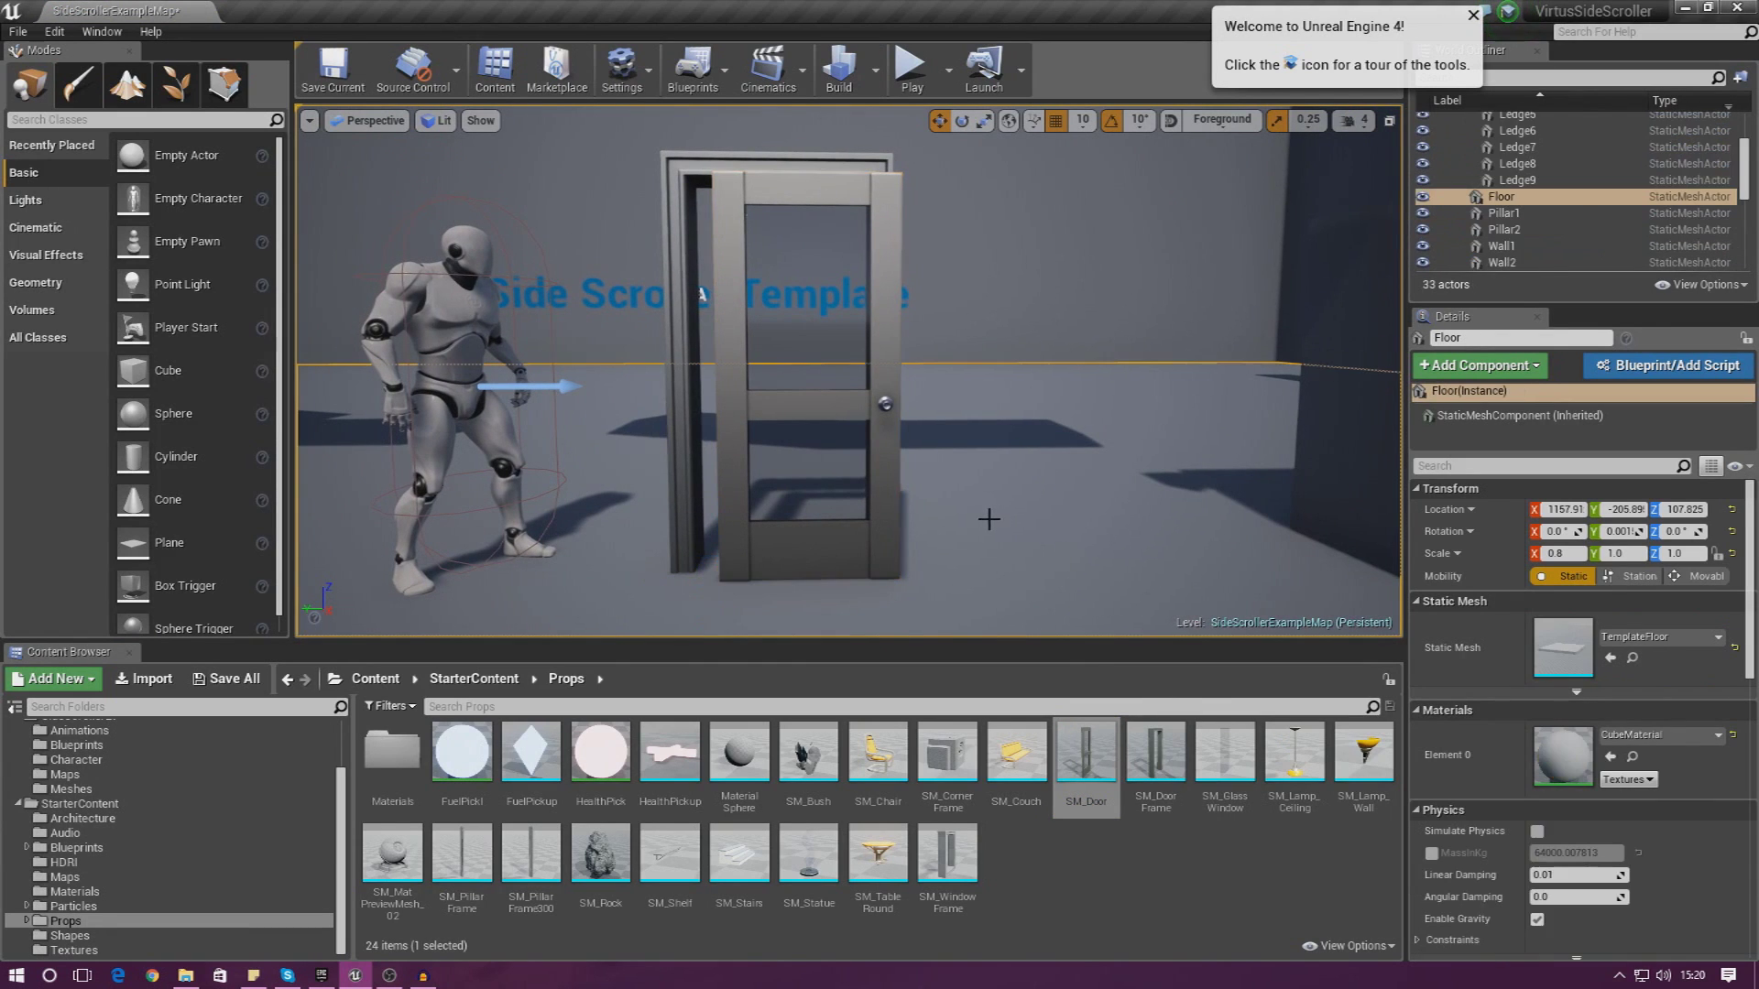
left_click(805, 534)
right_click_drag(1021, 497, 956, 435)
key("s")
key("s")
right_click_drag(1020, 498, 1020, 498)
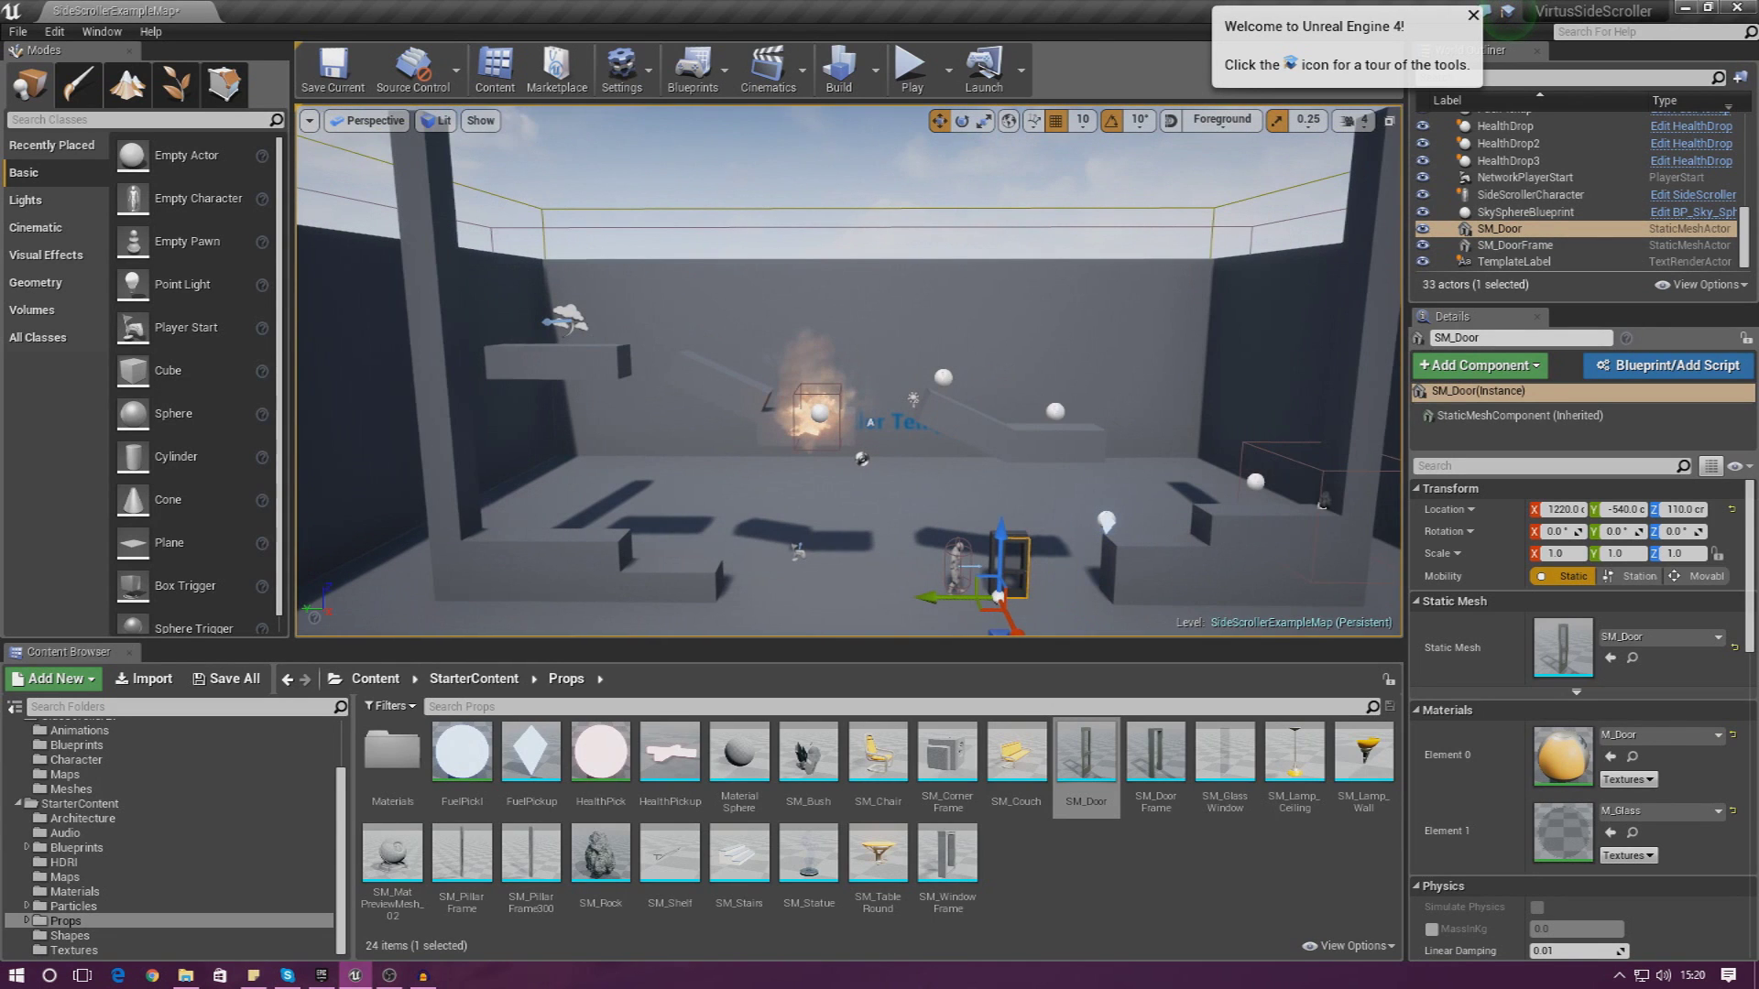
Select the high ledge near the pillar and check the Key_diffuse and Key_mesh files in File Explorer's SideScroller folder
left_click(586, 360)
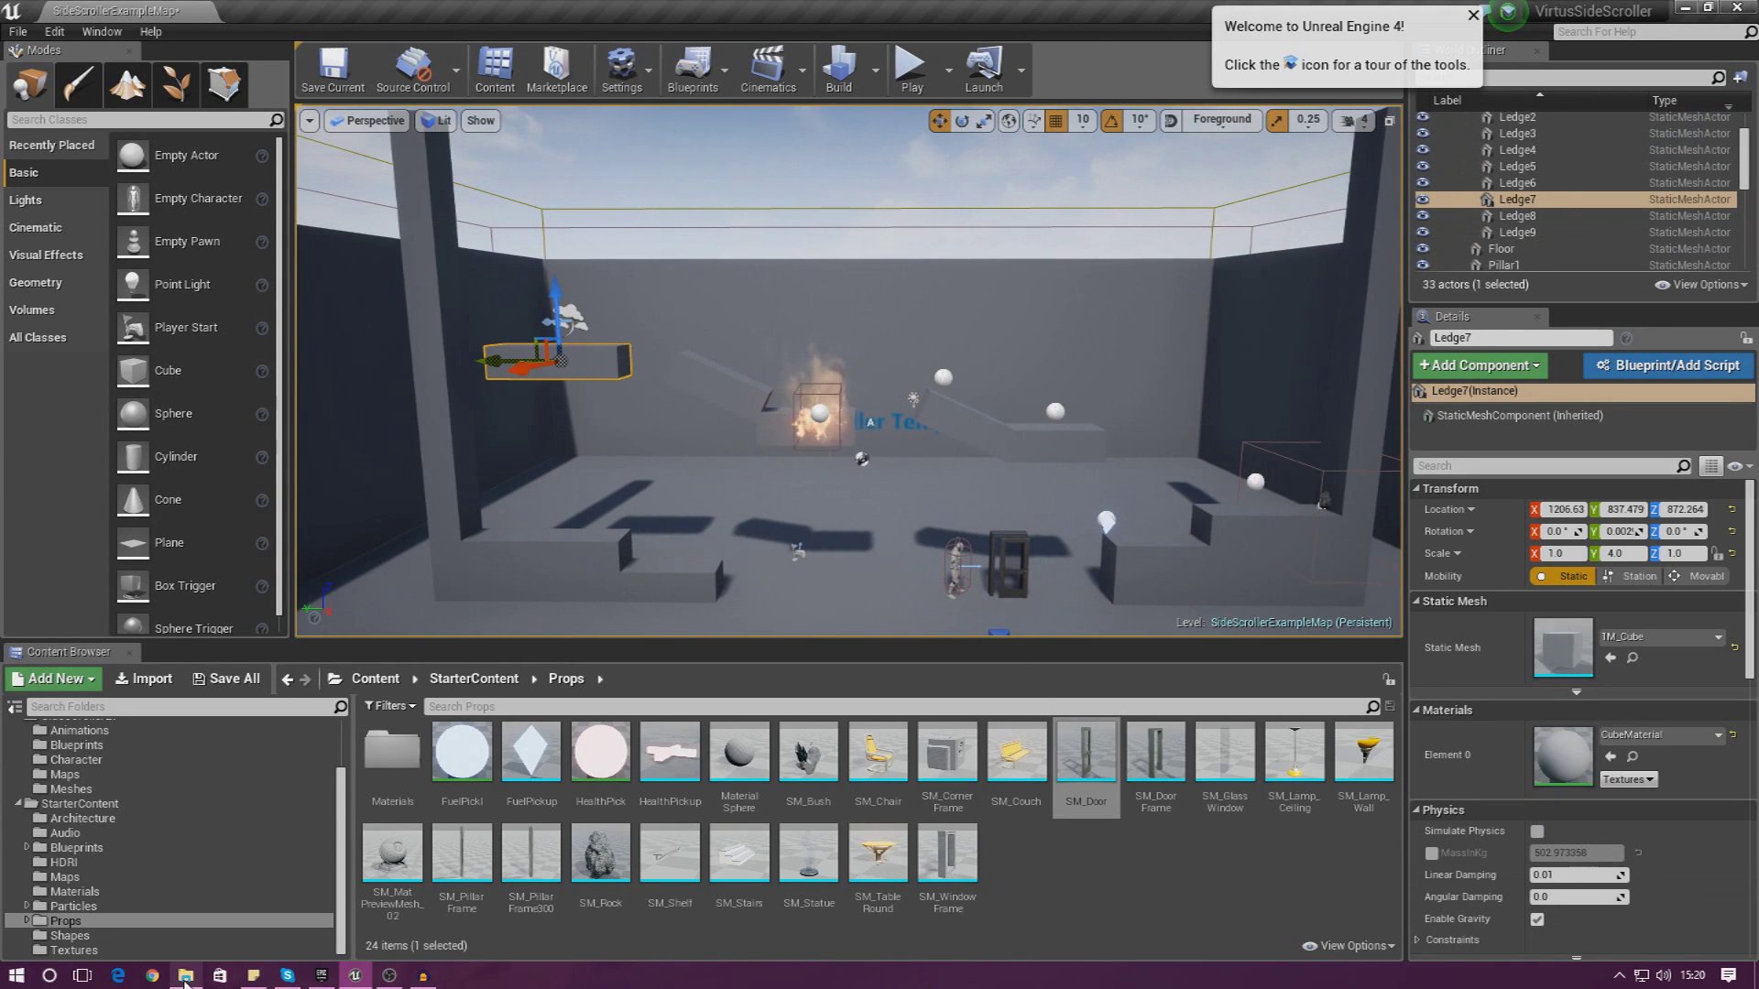
left_click_drag(1758, 513, 1133, 216)
left_click(720, 595)
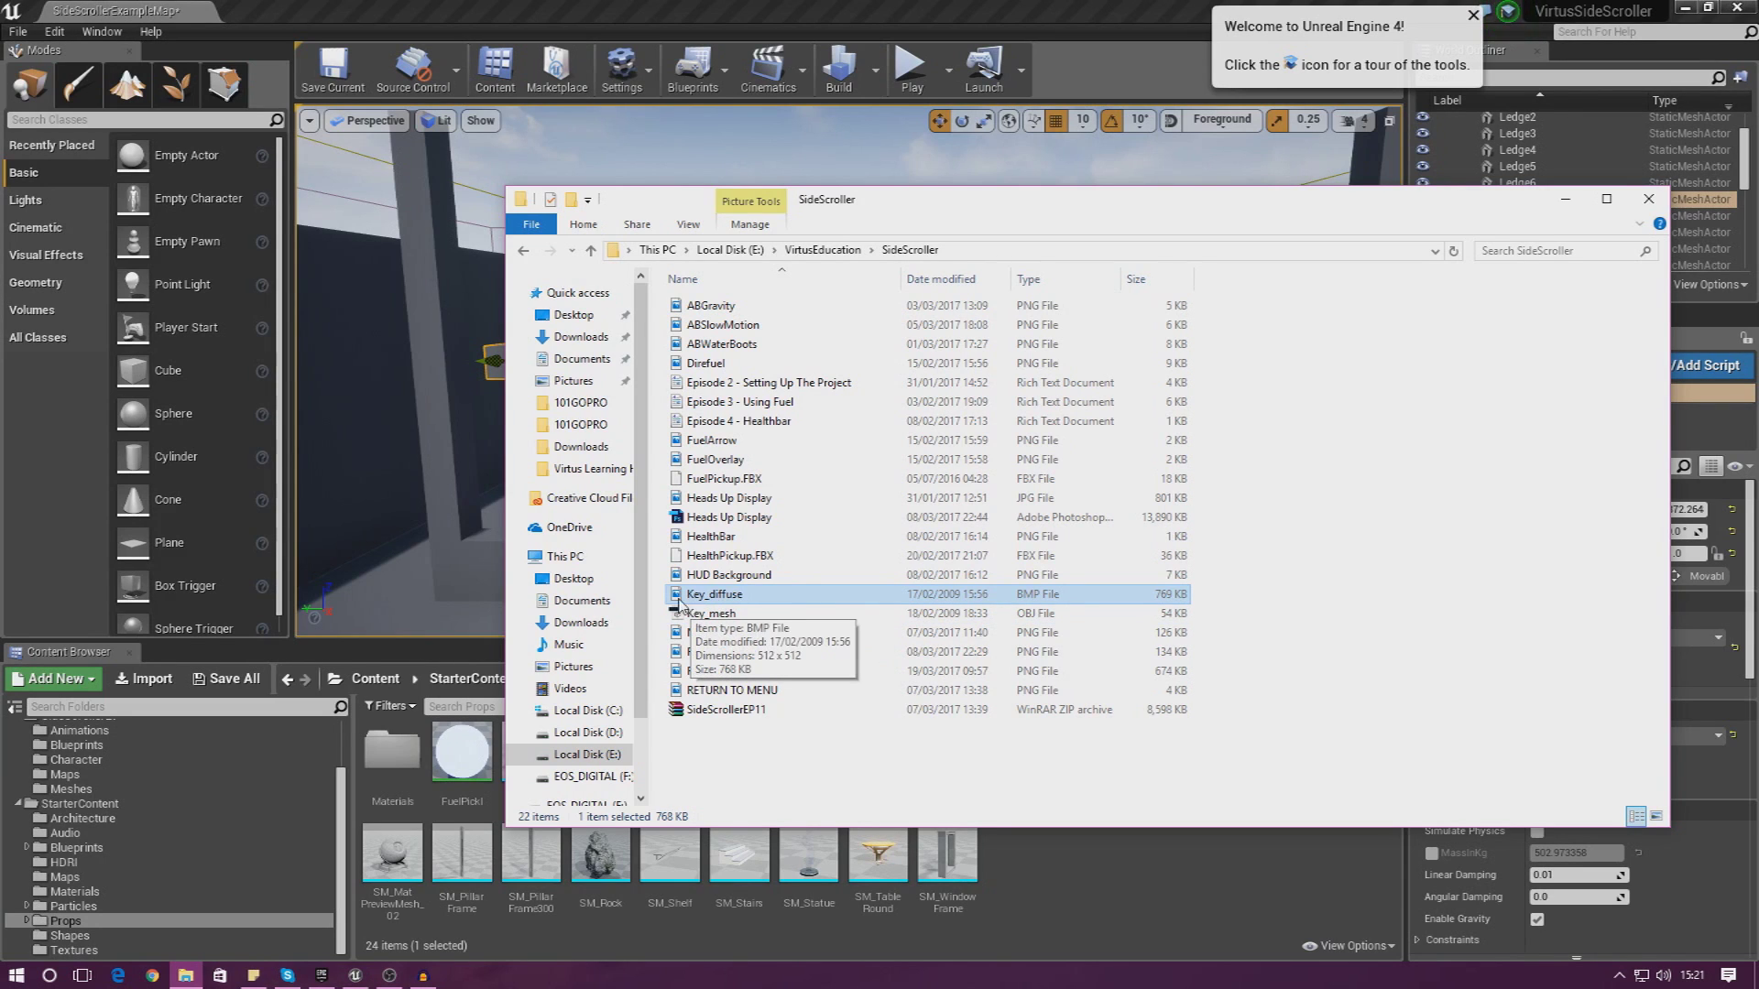
left_click(720, 618)
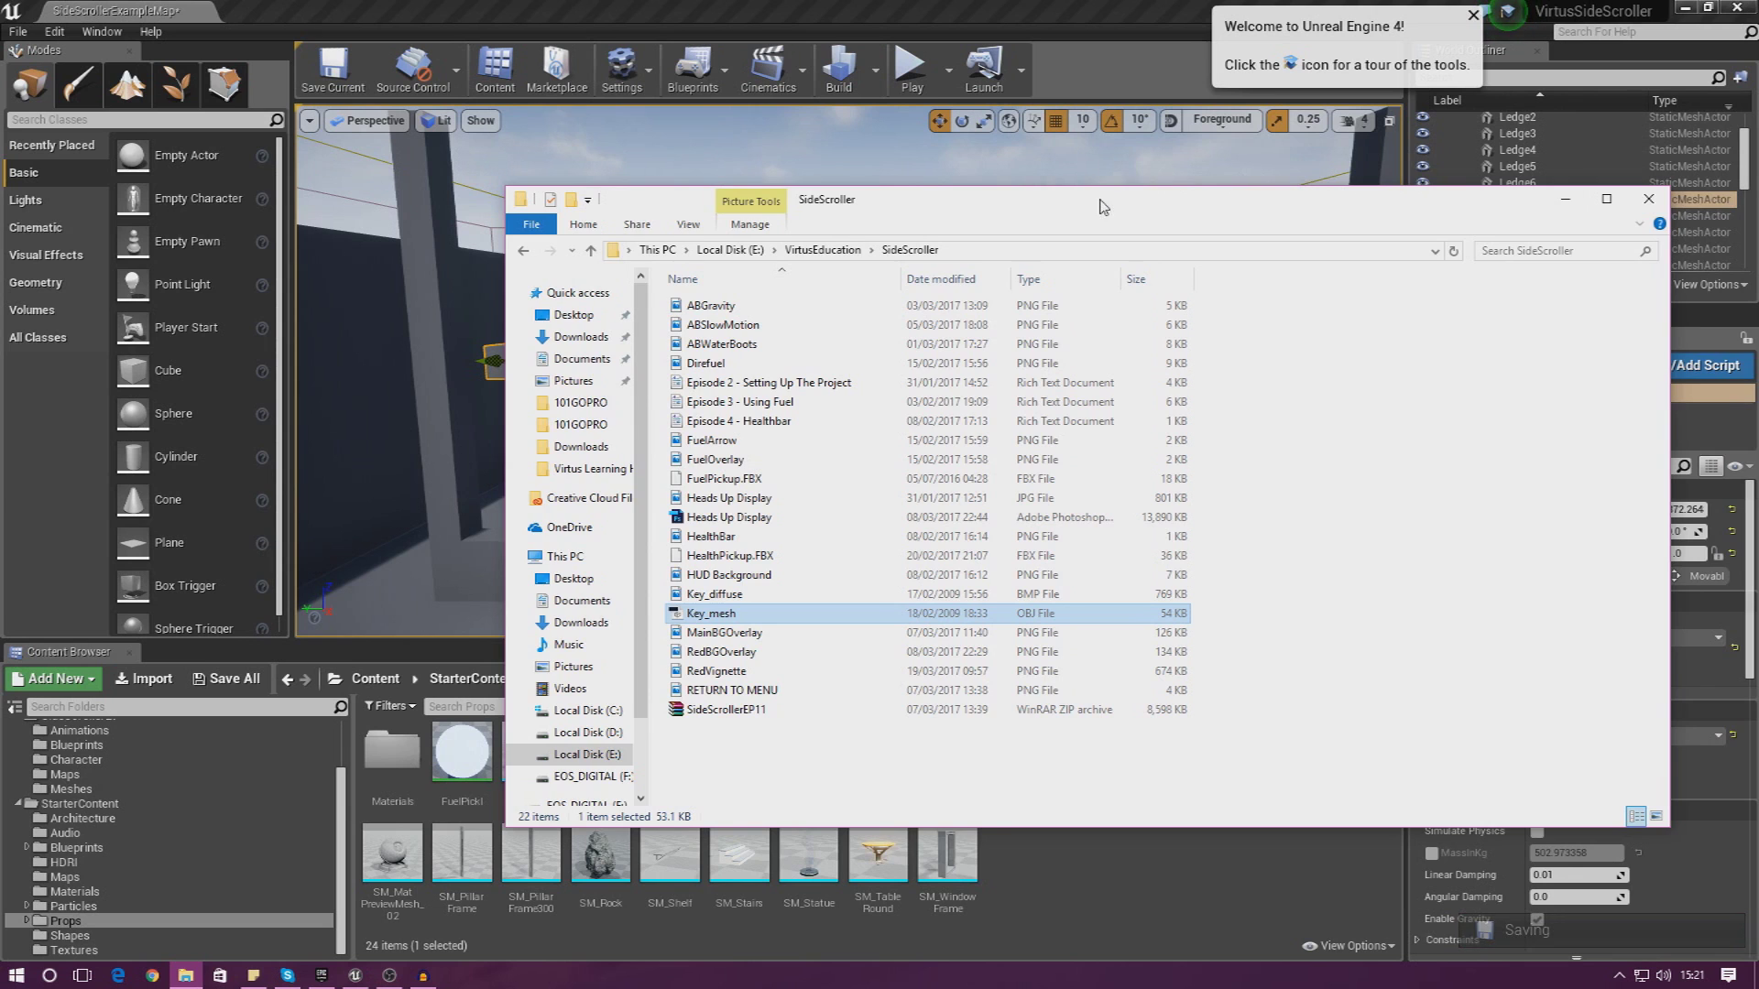
left_click_drag(1104, 204, 1758, 156)
Duplicate the selected high ledge and place the copy higher and closer to the middle of the level
scroll(1032, 406, "down", 5)
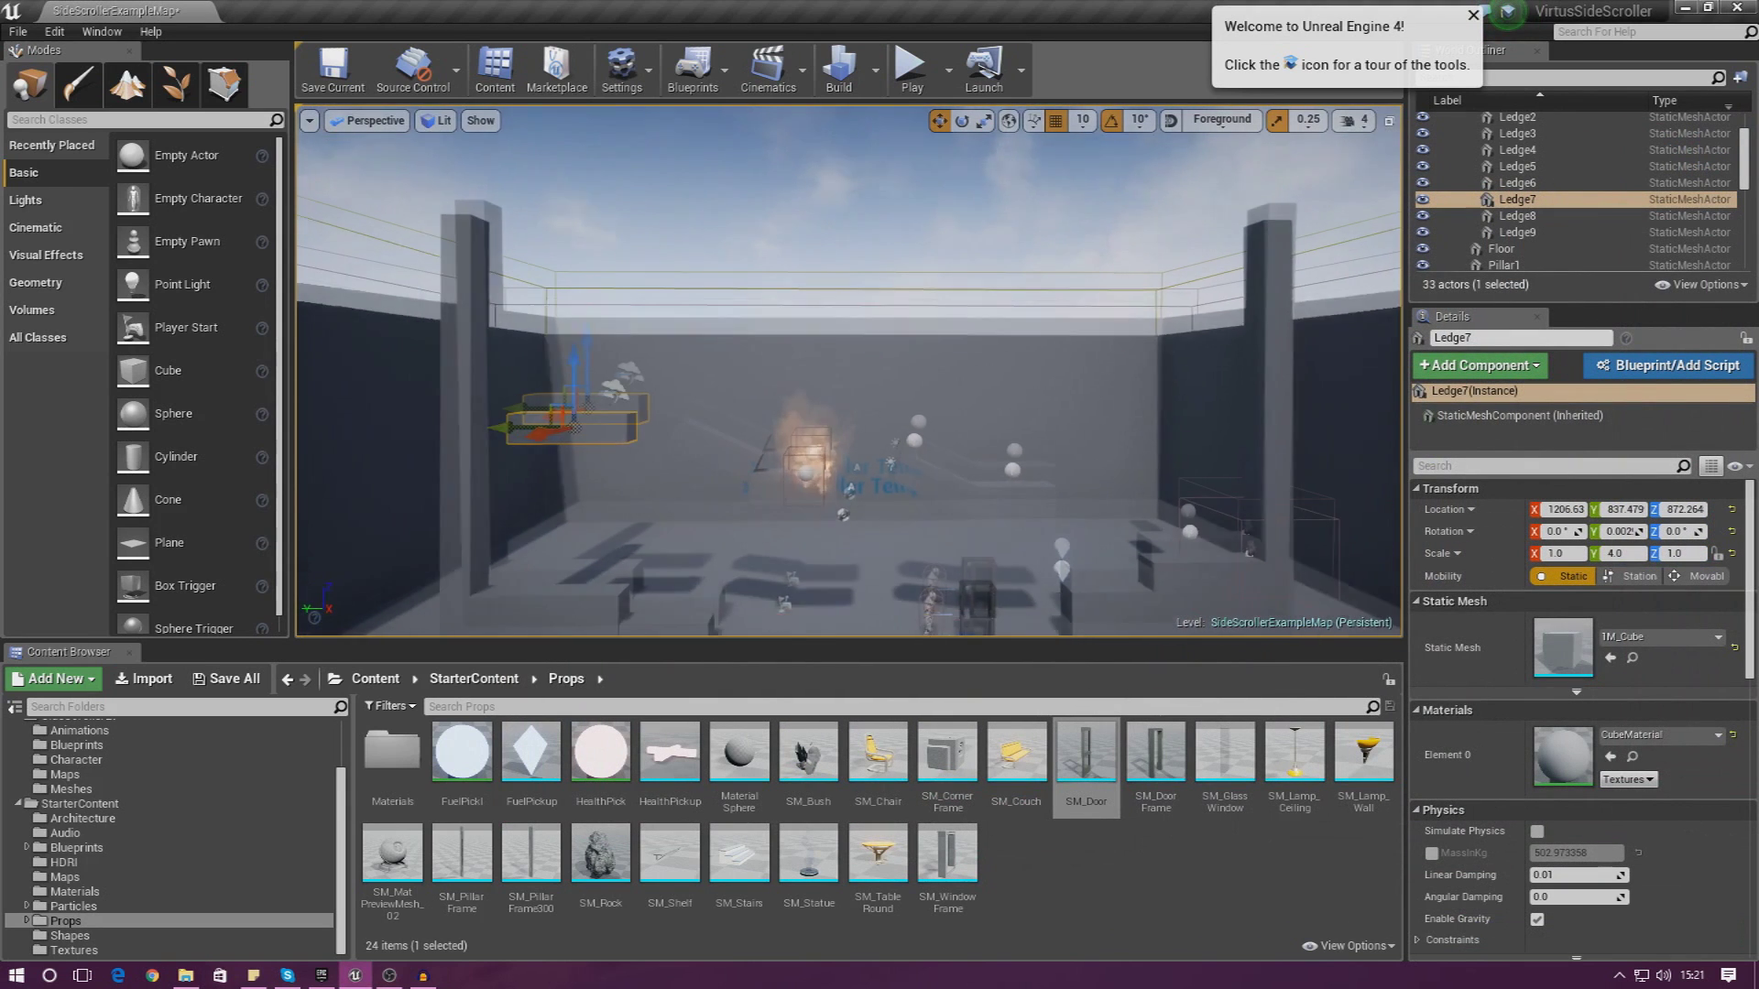
key("ctrl+w")
left_click_drag(596, 403, 722, 314)
Duplicate the sloped ledge together with its adjoining flat ledge and move the copies above the high ledges near the pillar
left_click(774, 462)
left_click(807, 469, "ctrl")
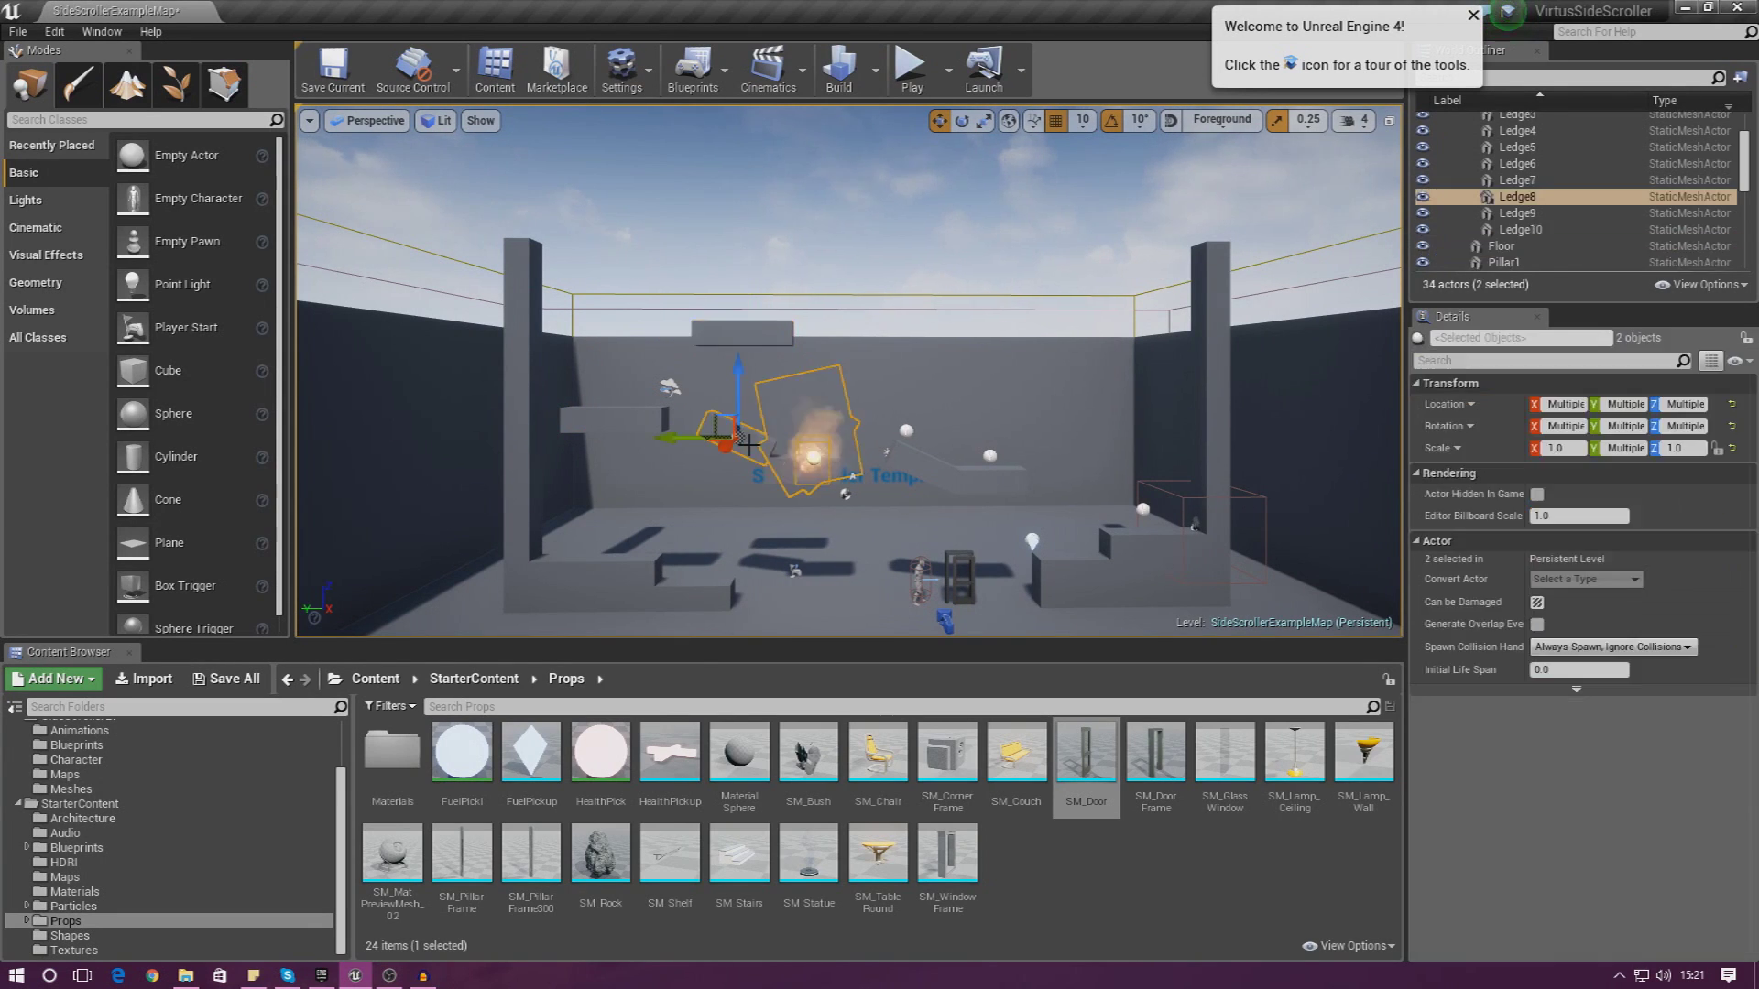
left_click(933, 473)
left_click(979, 480, "ctrl")
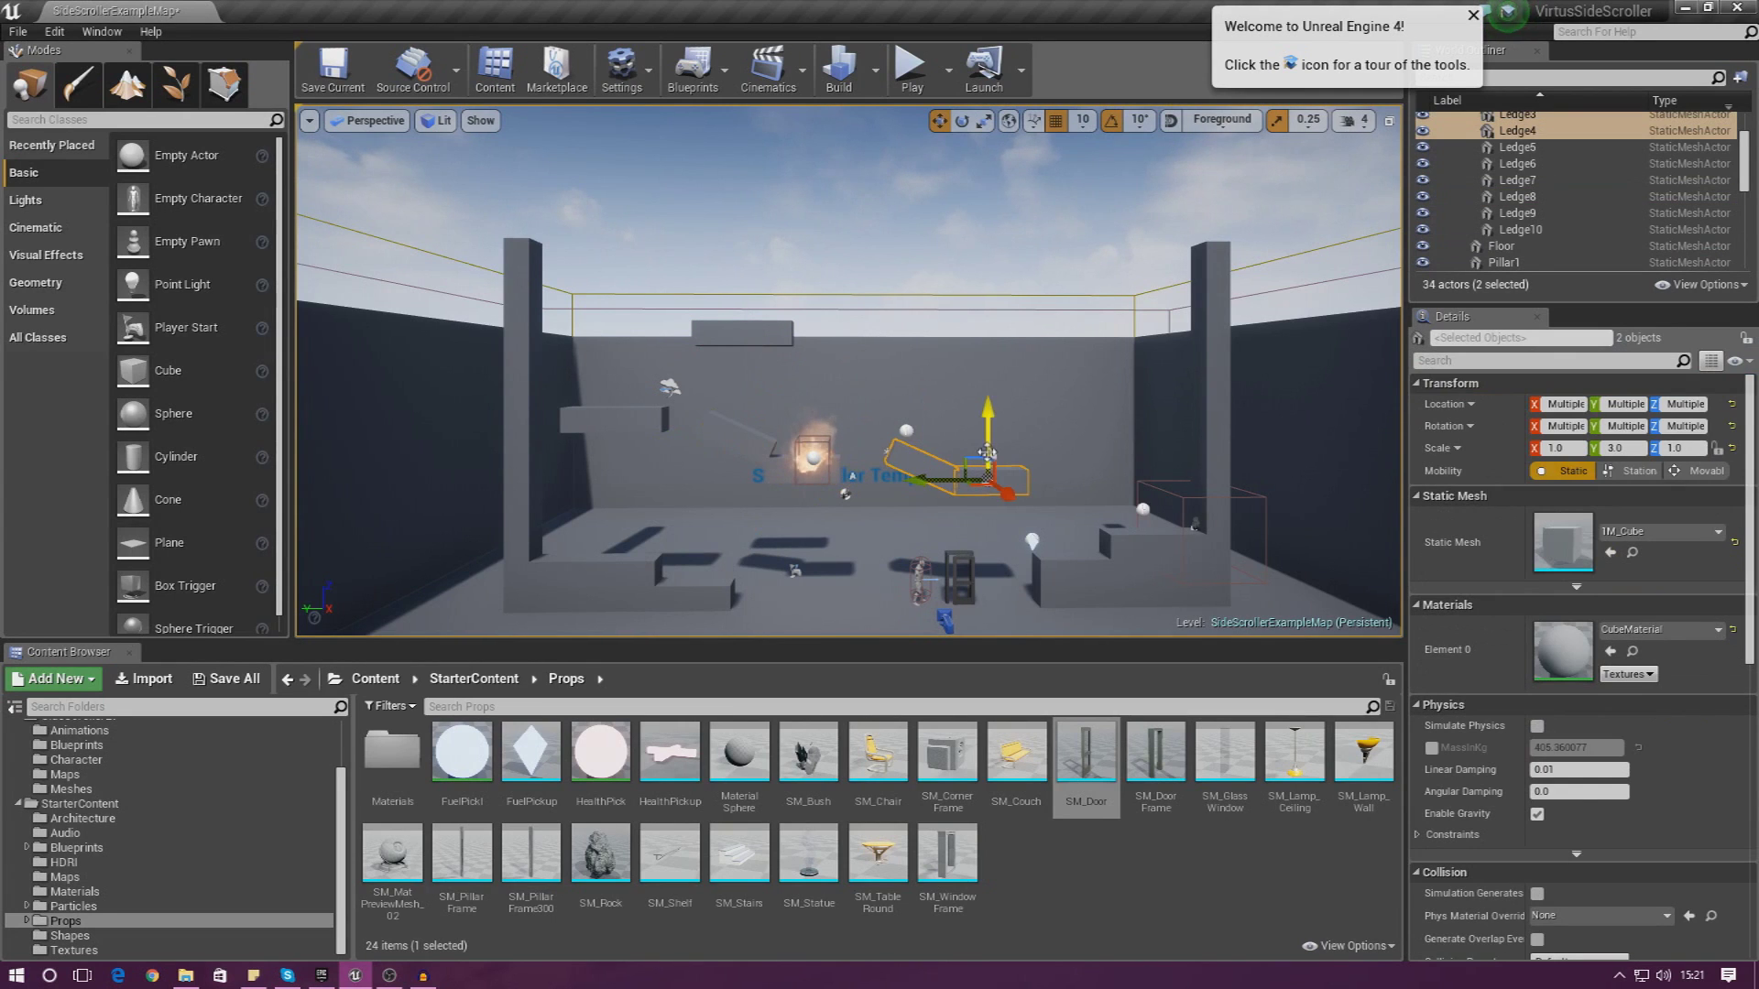
key("ctrl+w")
left_click_drag(987, 414, 579, 185)
Duplicate the raised sloped-and-flat ledge pair again and move the new copies further up and outward past the pillar
right_click_drag(703, 260, 703, 165)
mouse_move(774, 337)
right_mouse_down()
mouse_move(779, 477)
mouse_move(733, 550)
mouse_move(774, 337)
right_mouse_up()
key("s")
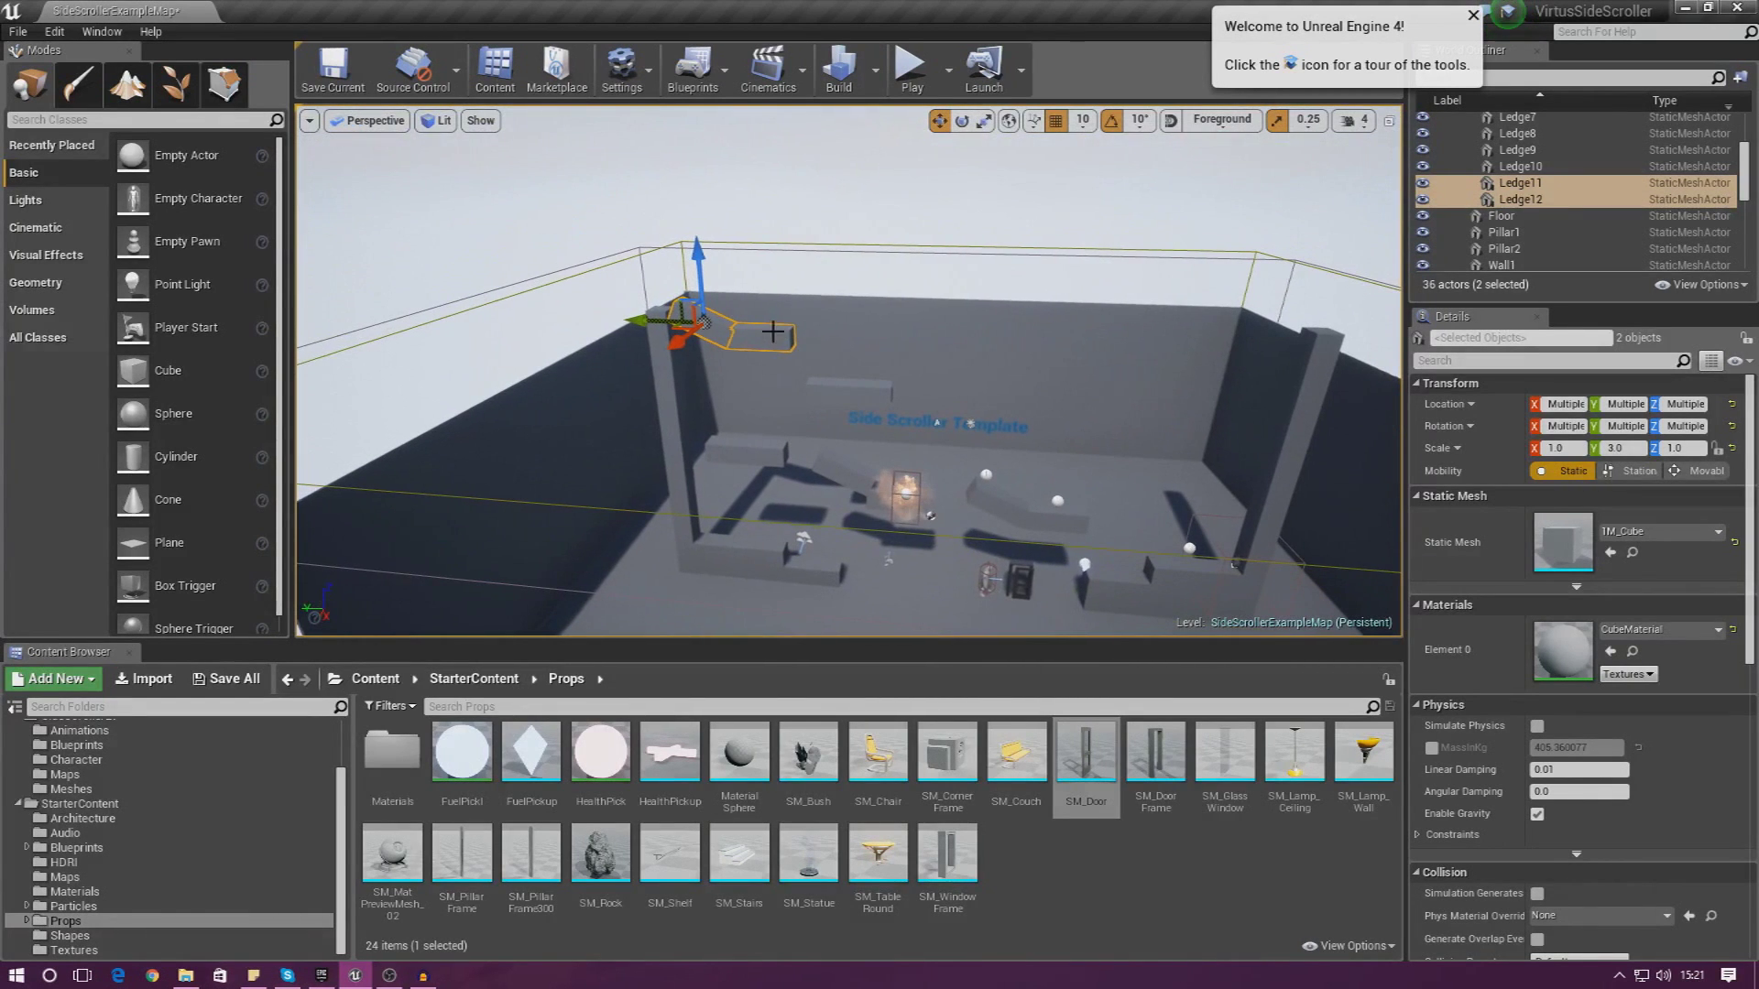
key("ctrl+w")
left_click_drag(696, 310, 536, 200)
Select the flat ledge of the topmost pair and inspect it up close
mouse_move(536, 200)
right_mouse_down()
mouse_move(573, 151)
mouse_move(527, 215)
mouse_move(538, 200)
right_mouse_up()
key("w")
key("s")
left_click(672, 321)
key("s")
mouse_move(887, 350)
right_mouse_down()
mouse_move(875, 371)
mouse_move(863, 335)
right_mouse_up()
key("d")
key("f")
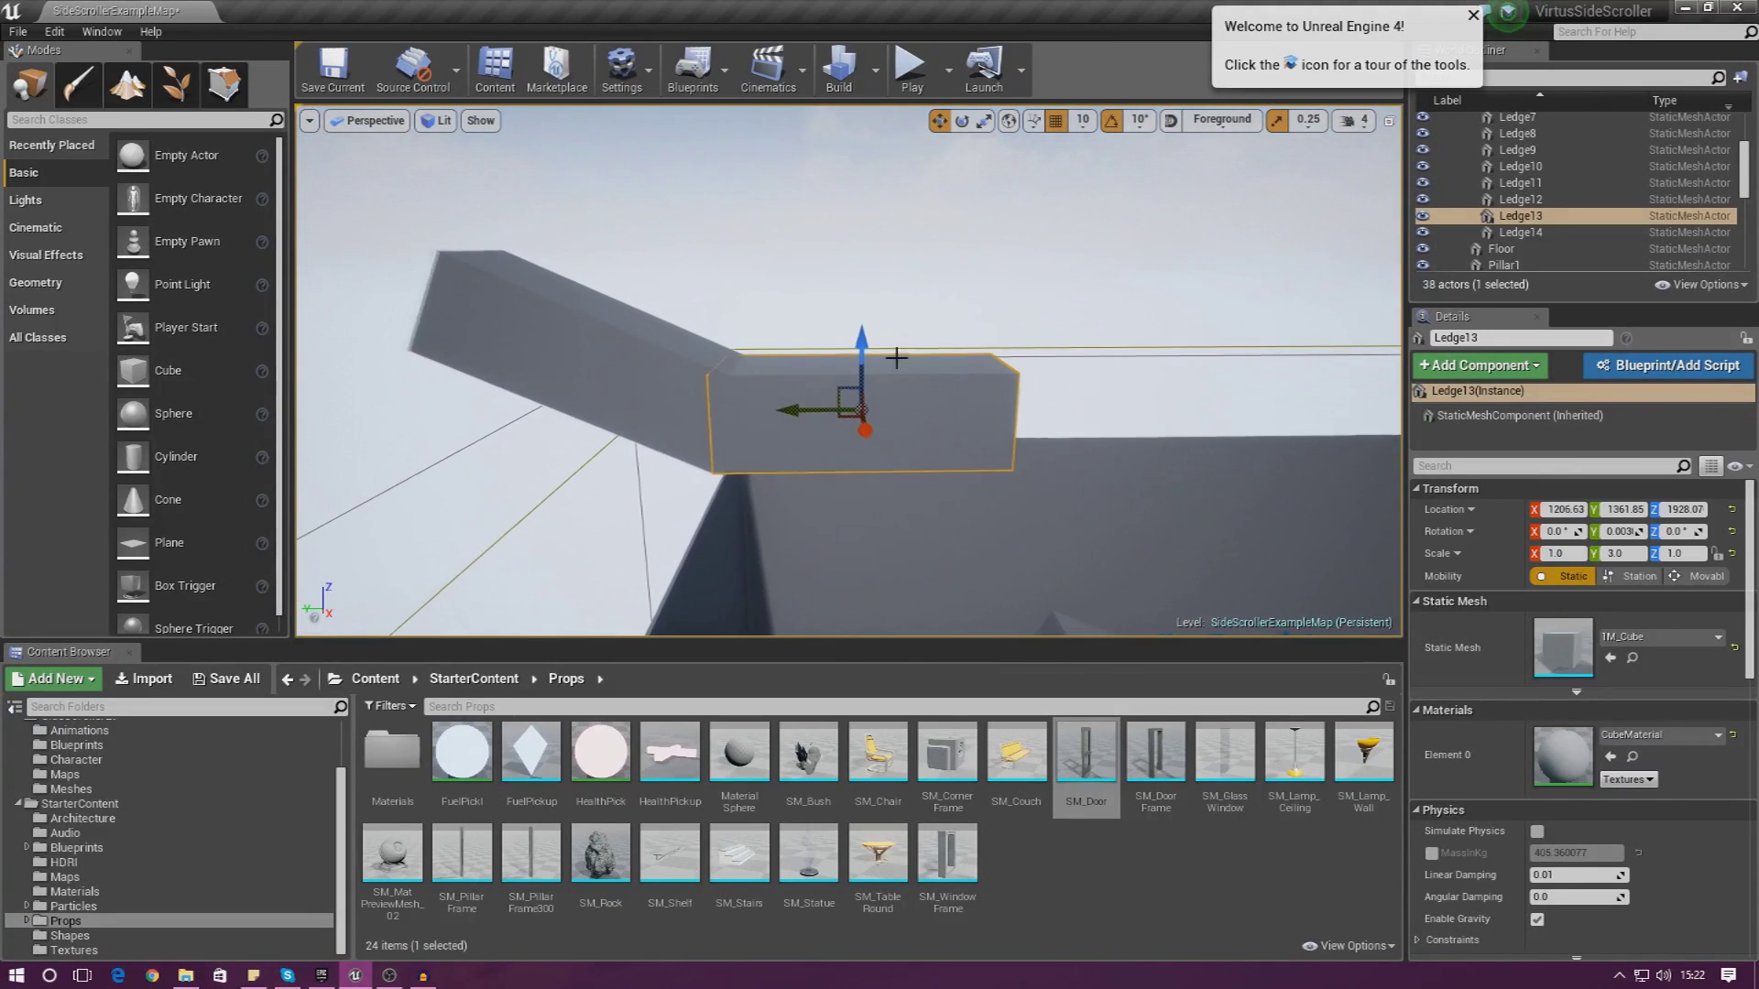
Import Key_diffuse and Key_mesh from File Explorer's SideScroller folder into SideScrollerBP's Blueprints folder using the default FBX import options
left_click_drag(1758, 142, 667, 100)
key("Up")
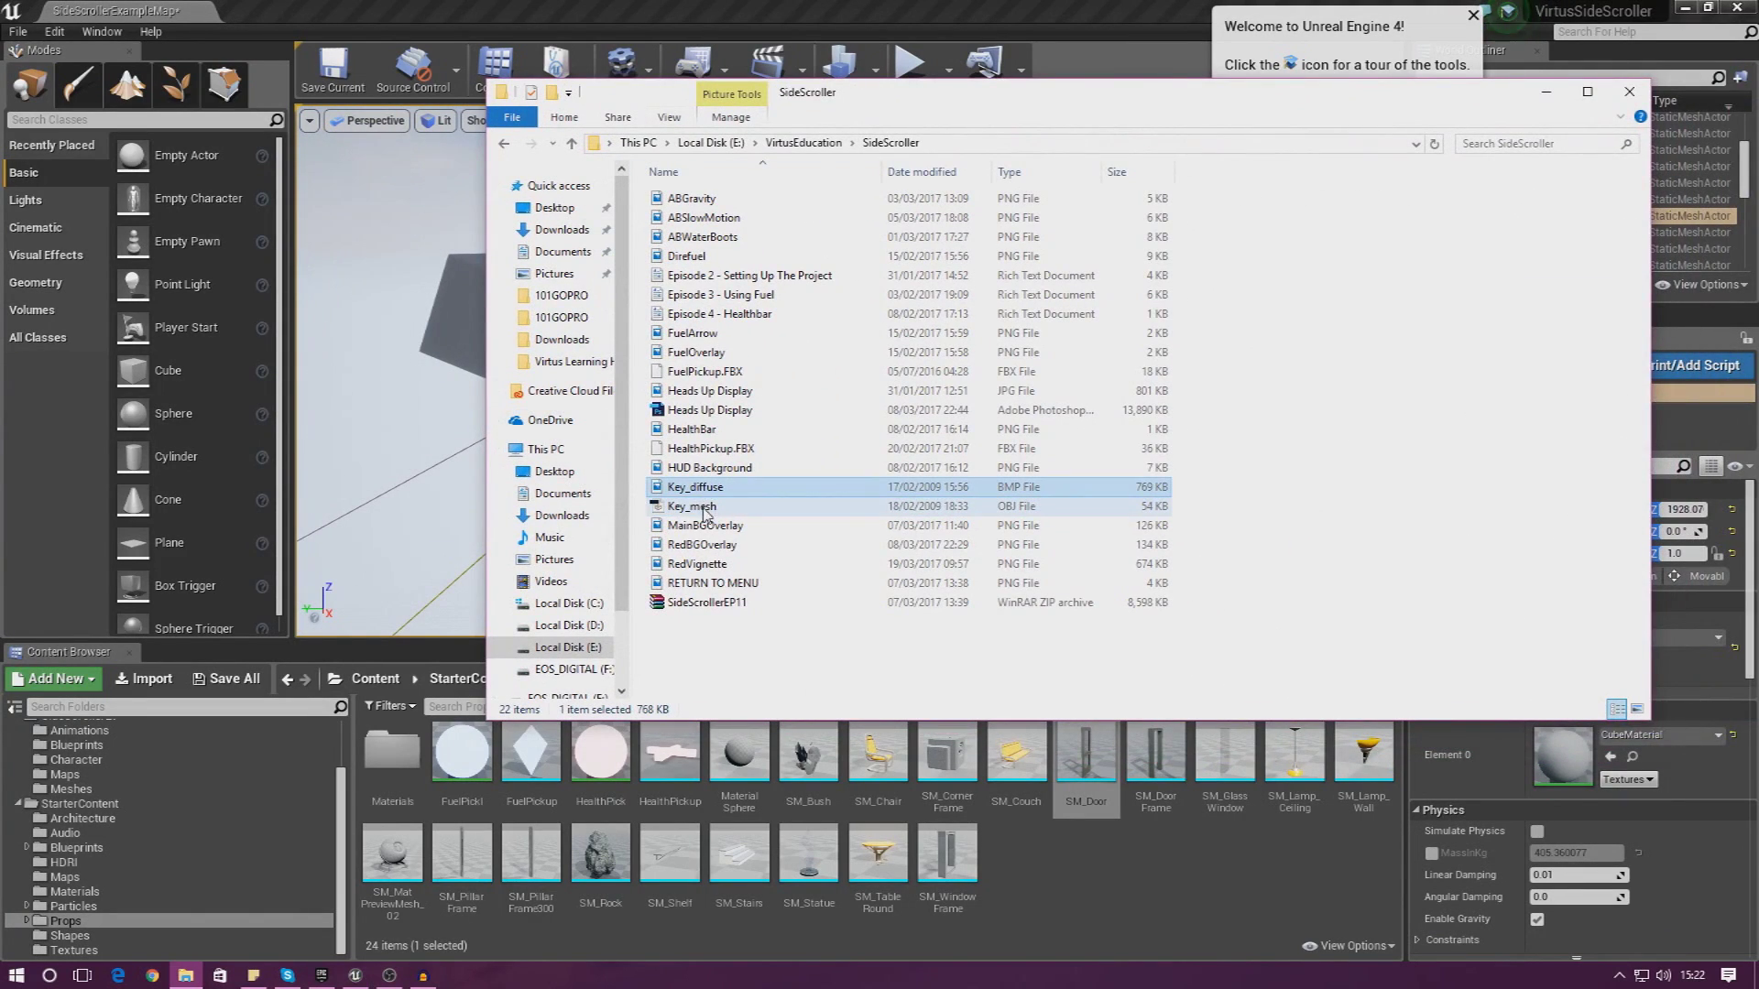
left_click(726, 509, "shift")
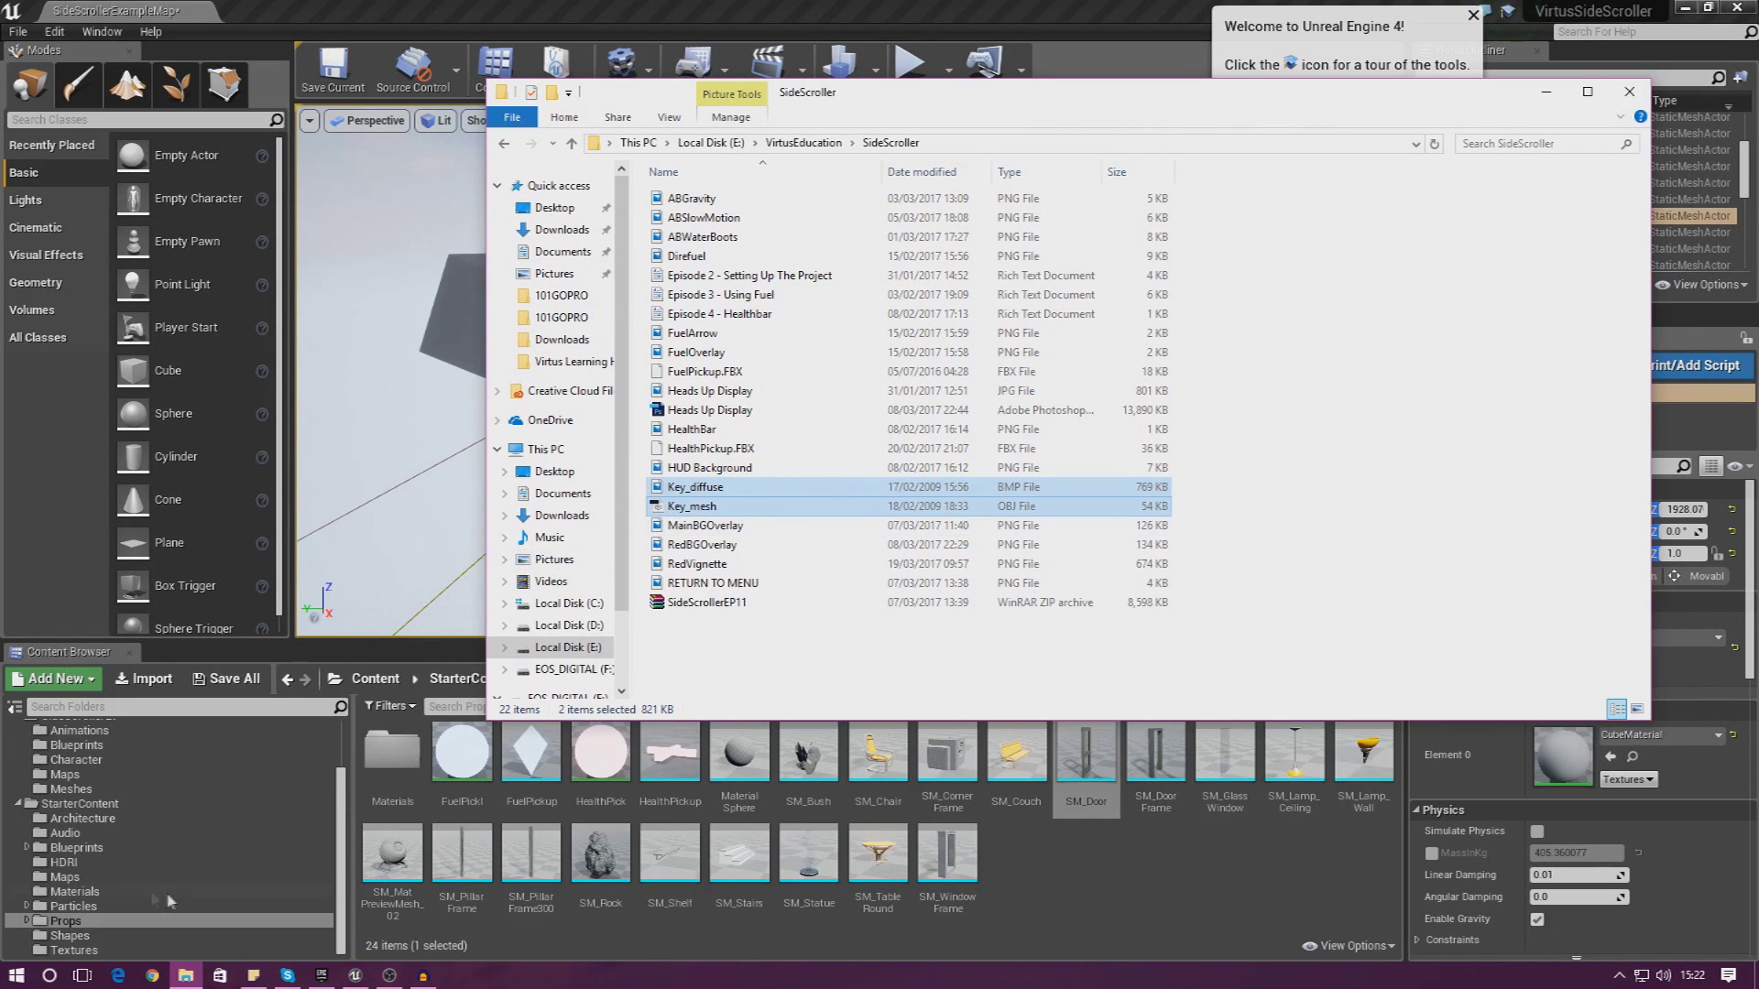
left_click(102, 745)
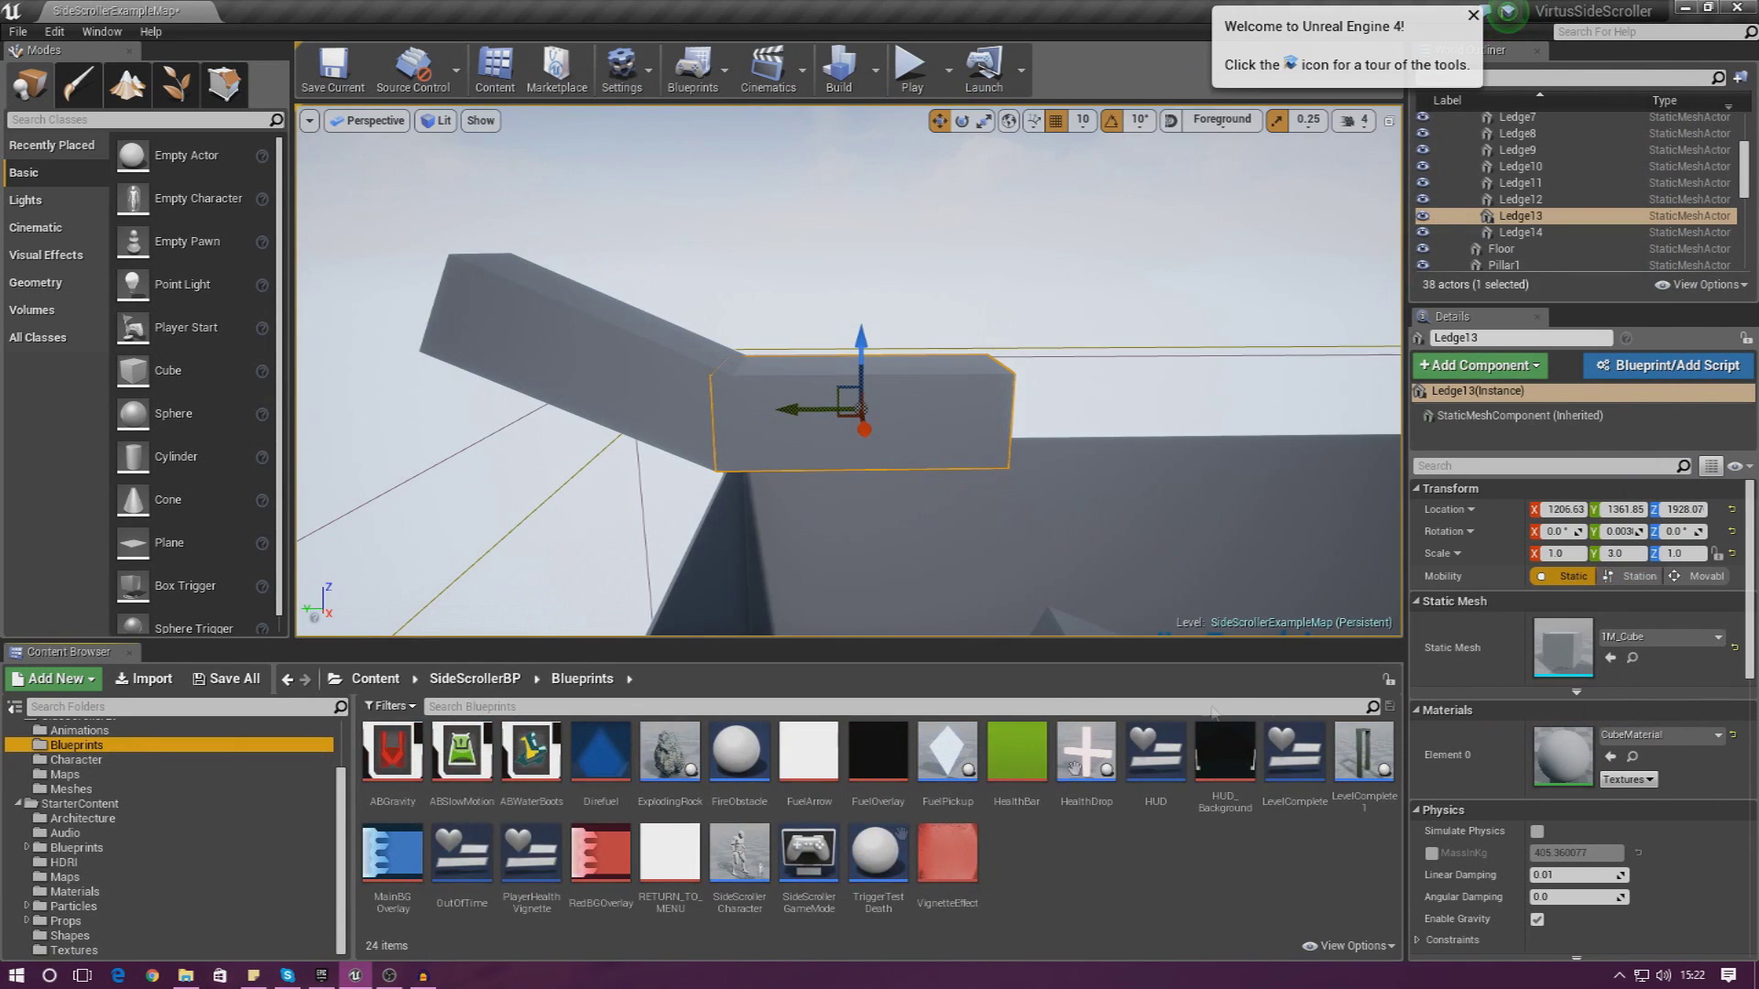
left_click(186, 976)
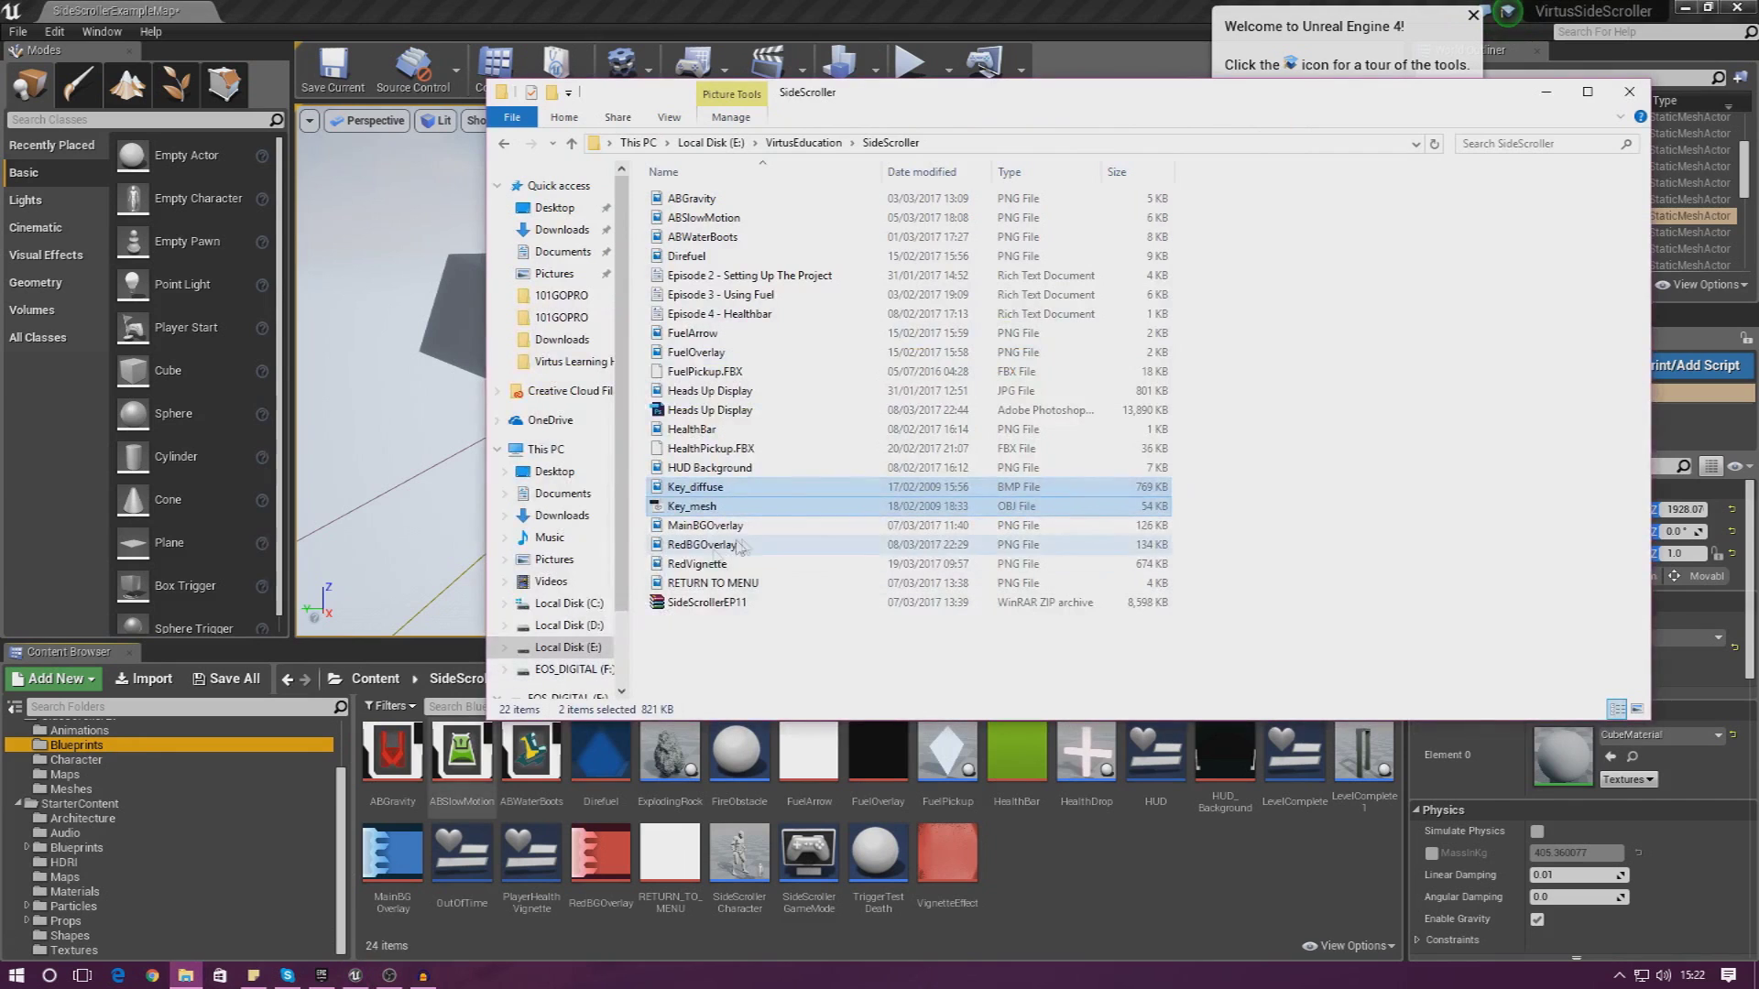
left_click_drag(783, 502, 1041, 859)
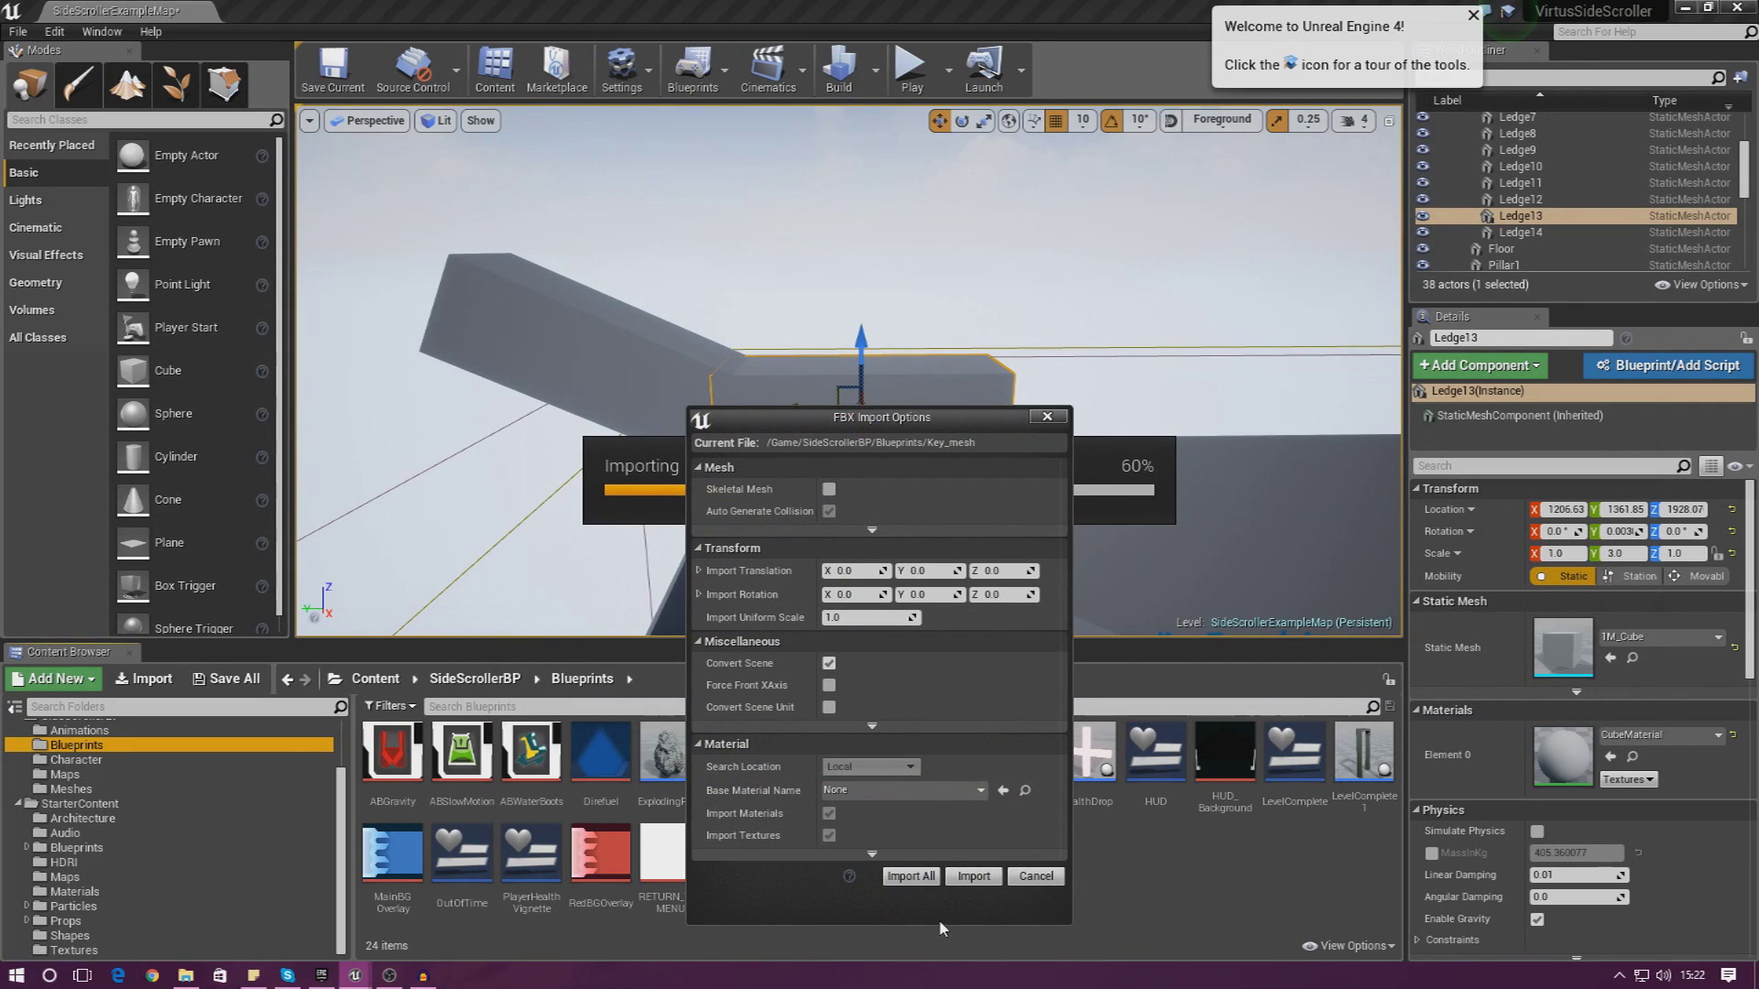
left_click(931, 882)
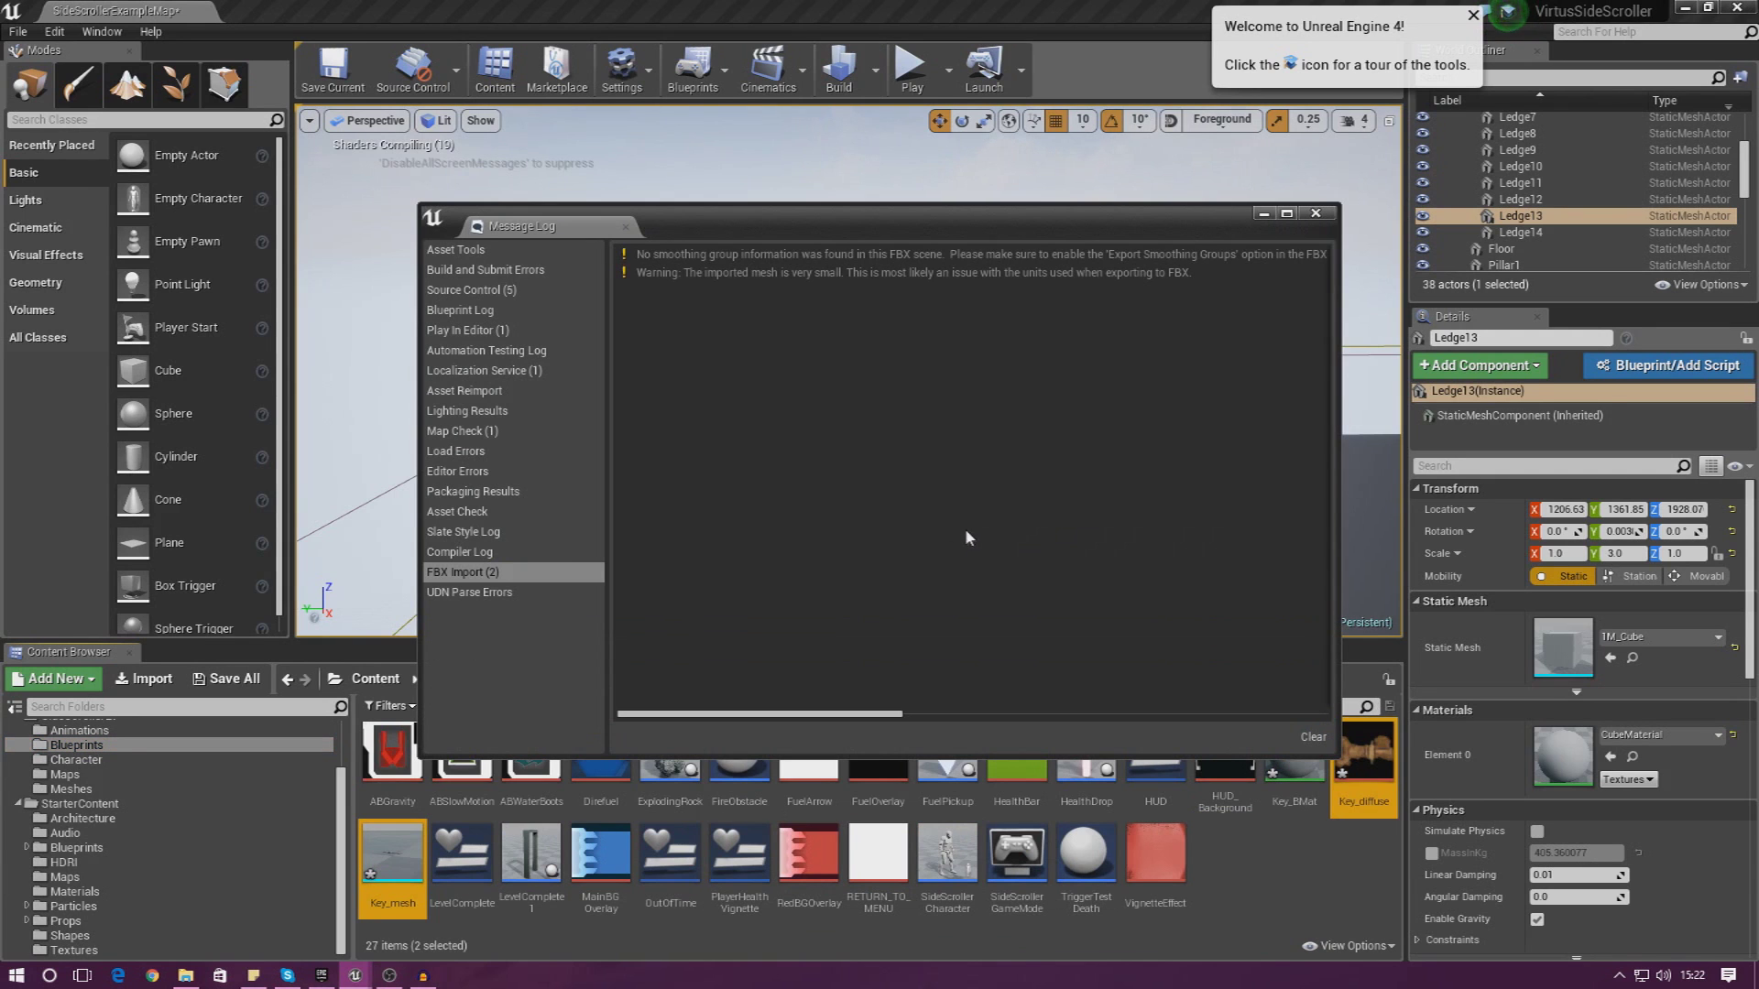
left_click(1316, 212)
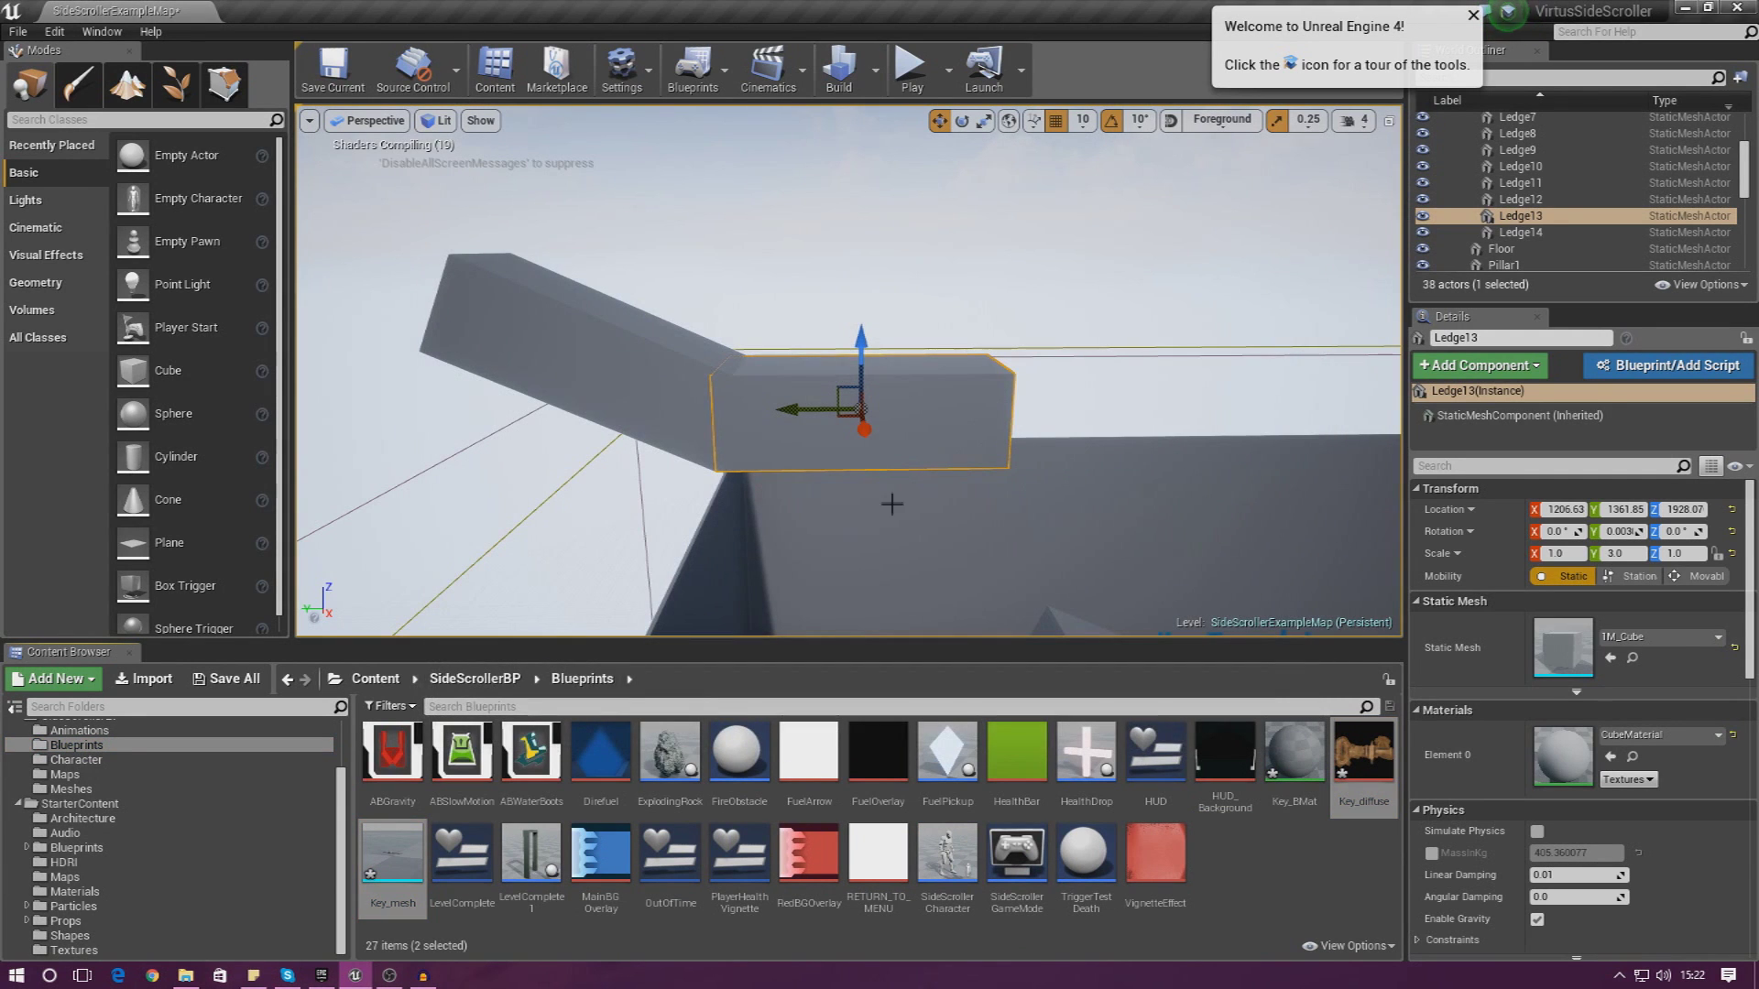
Create a material from the imported Key_diffuse texture, keeping the suggested name
mouse_move(1375, 756)
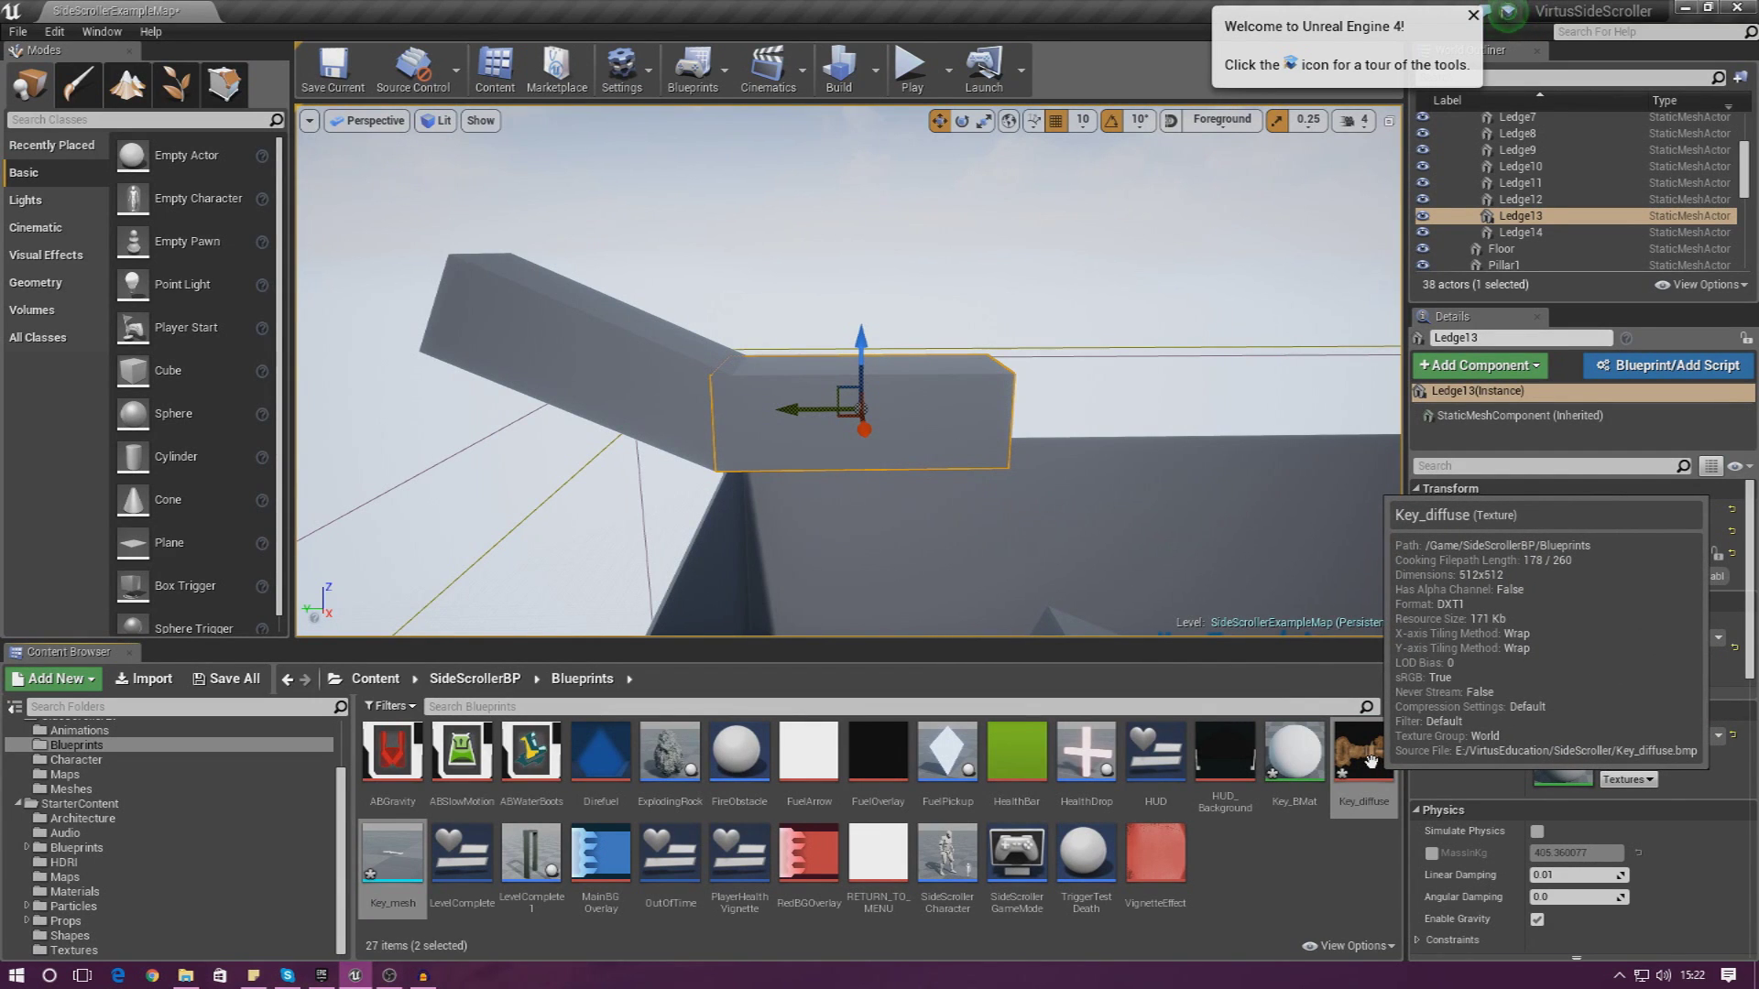
mouse_move(1316, 785)
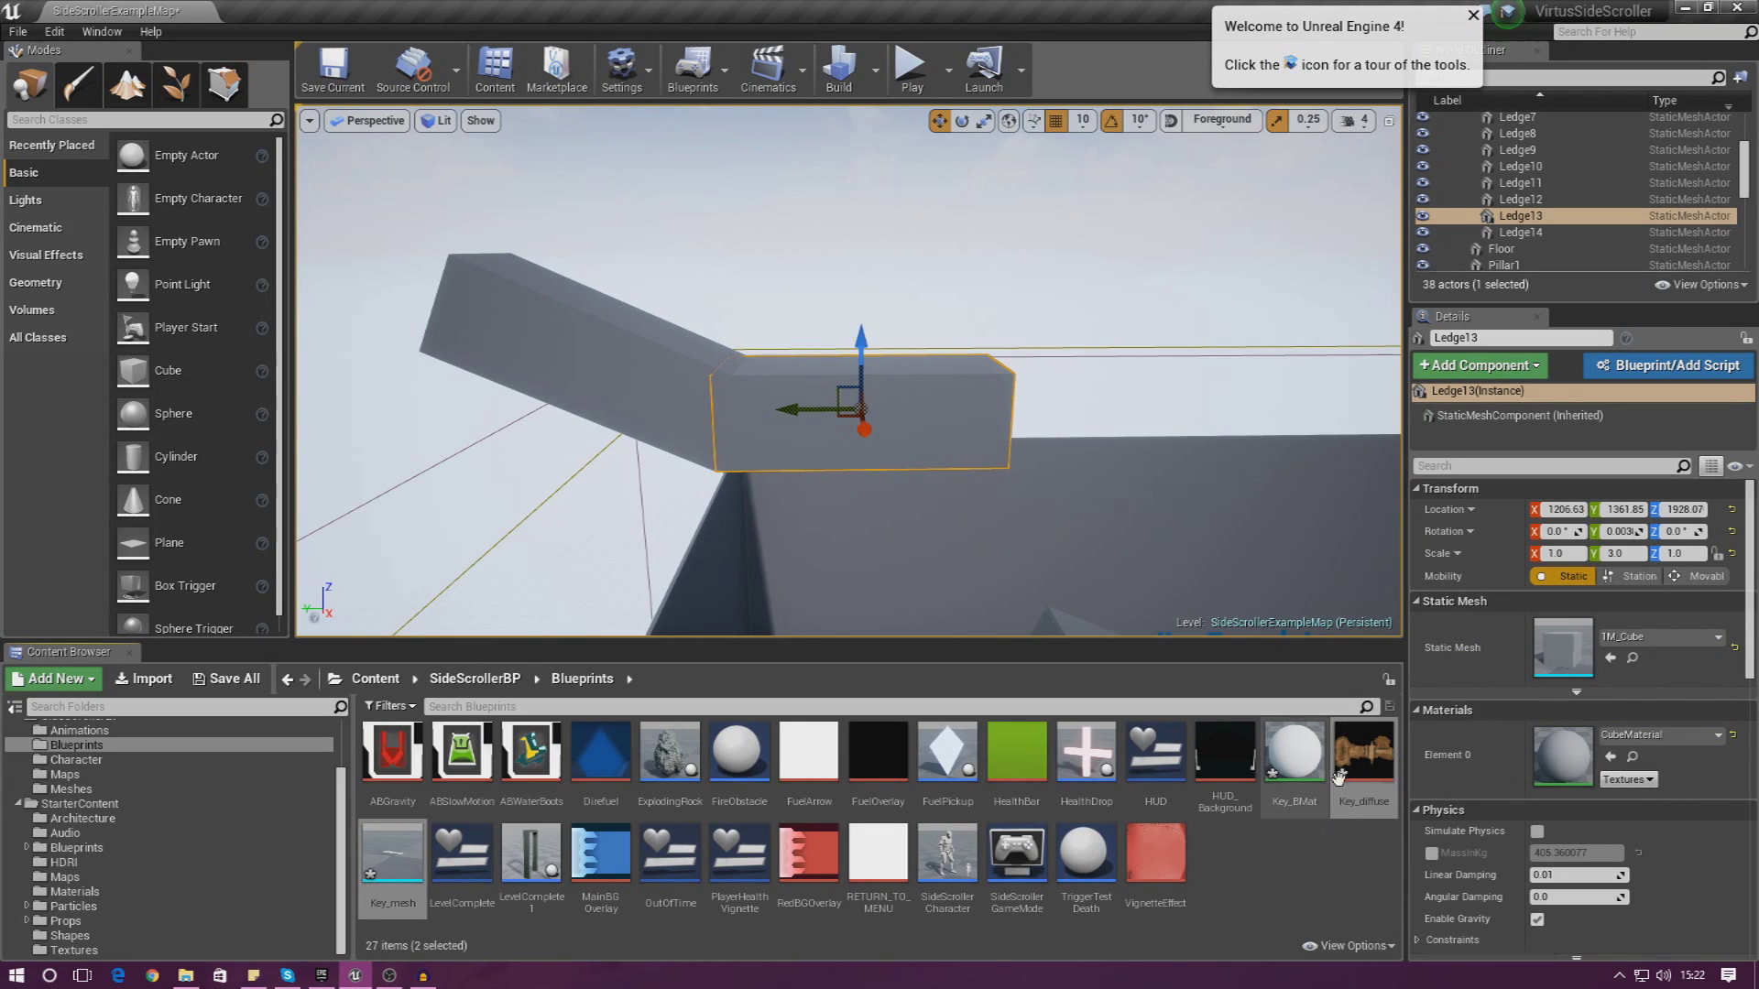
left_click(1344, 768)
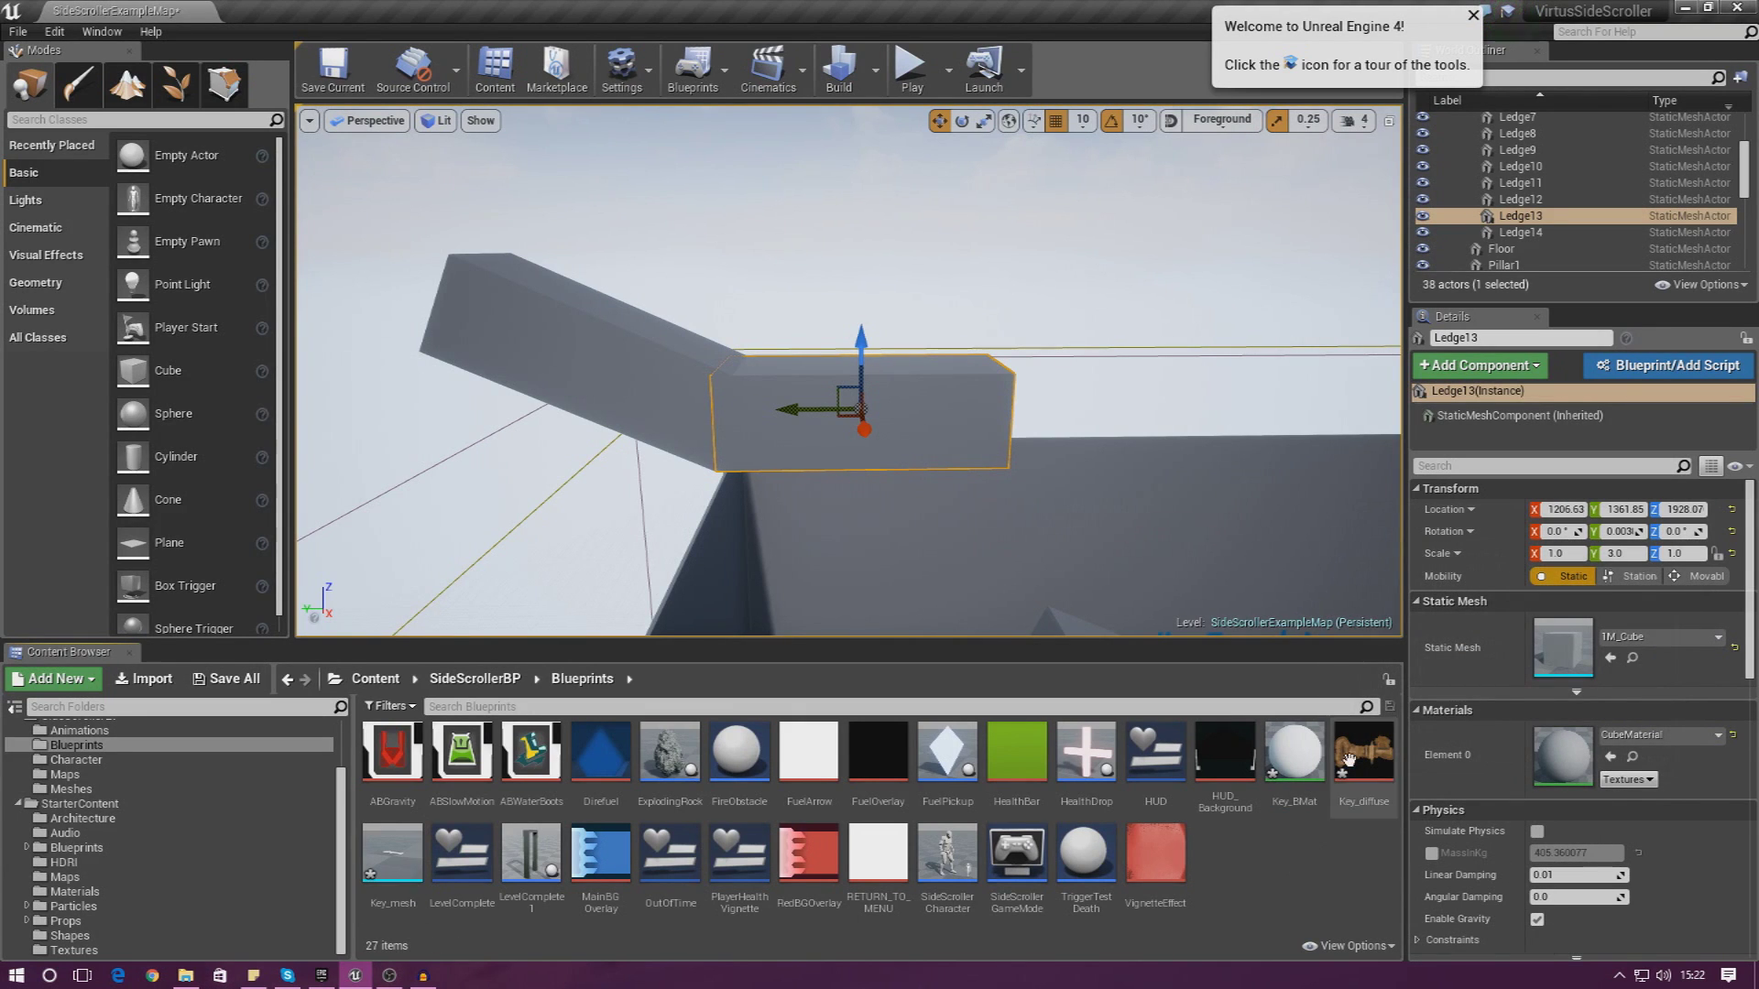
right_click(1373, 777)
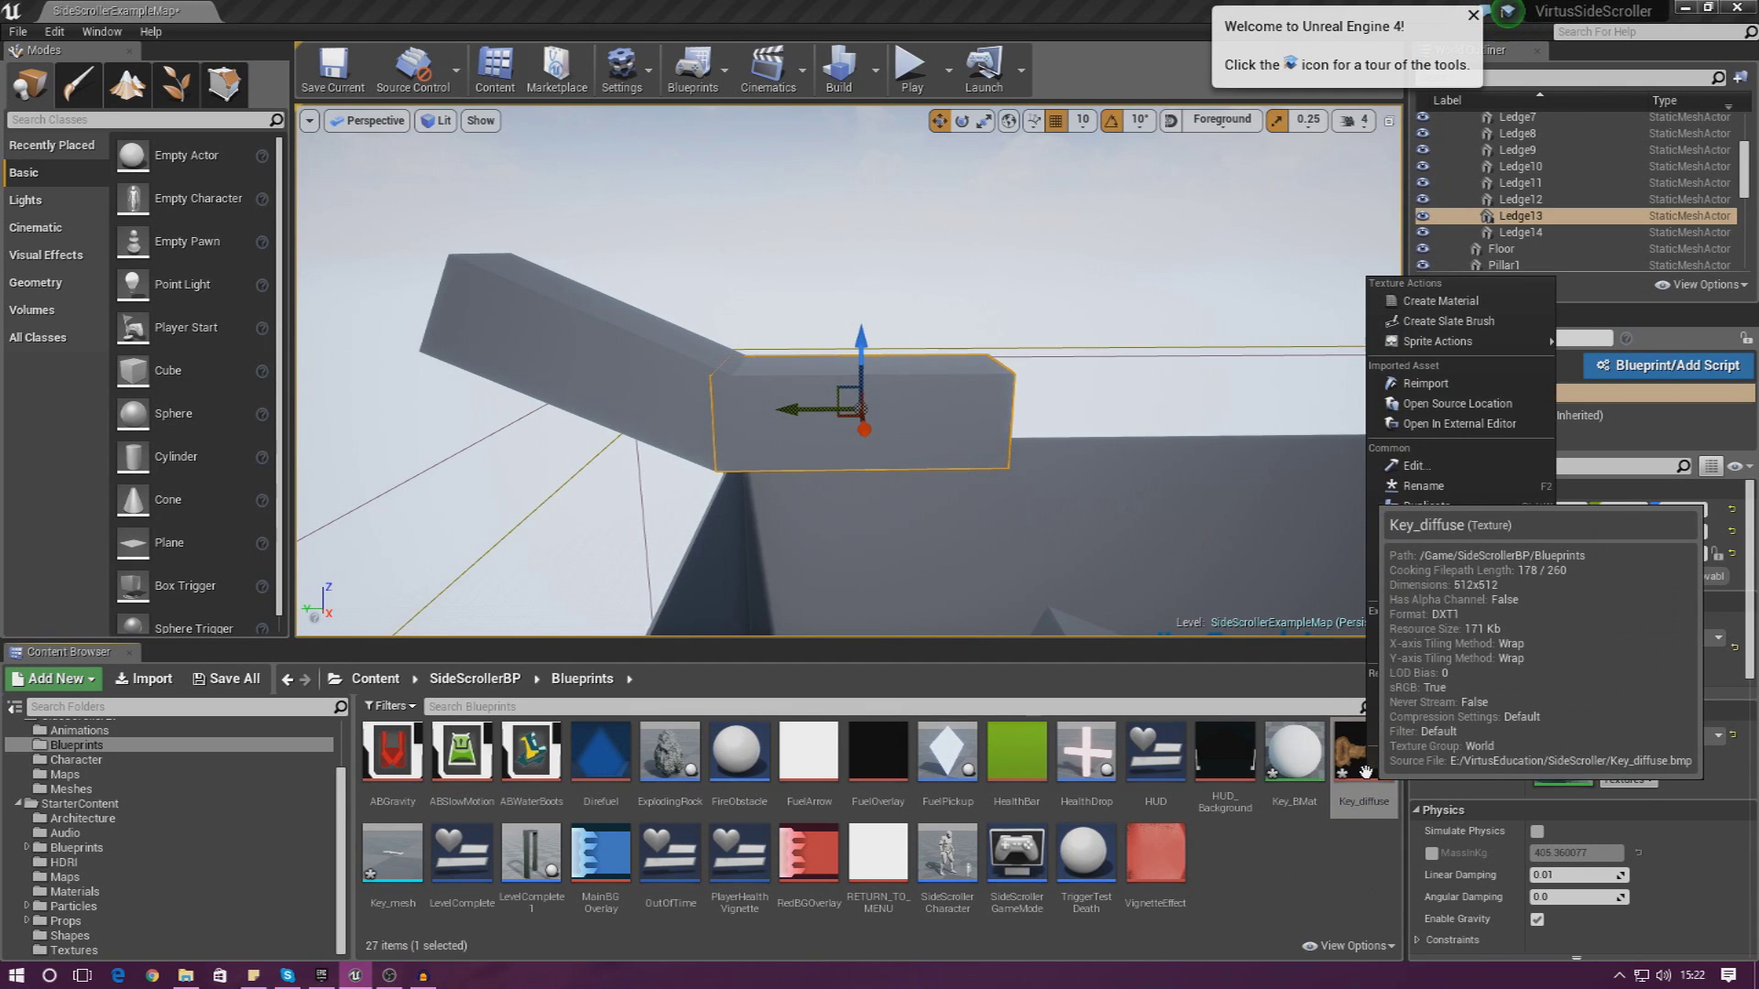
left_click(1440, 301)
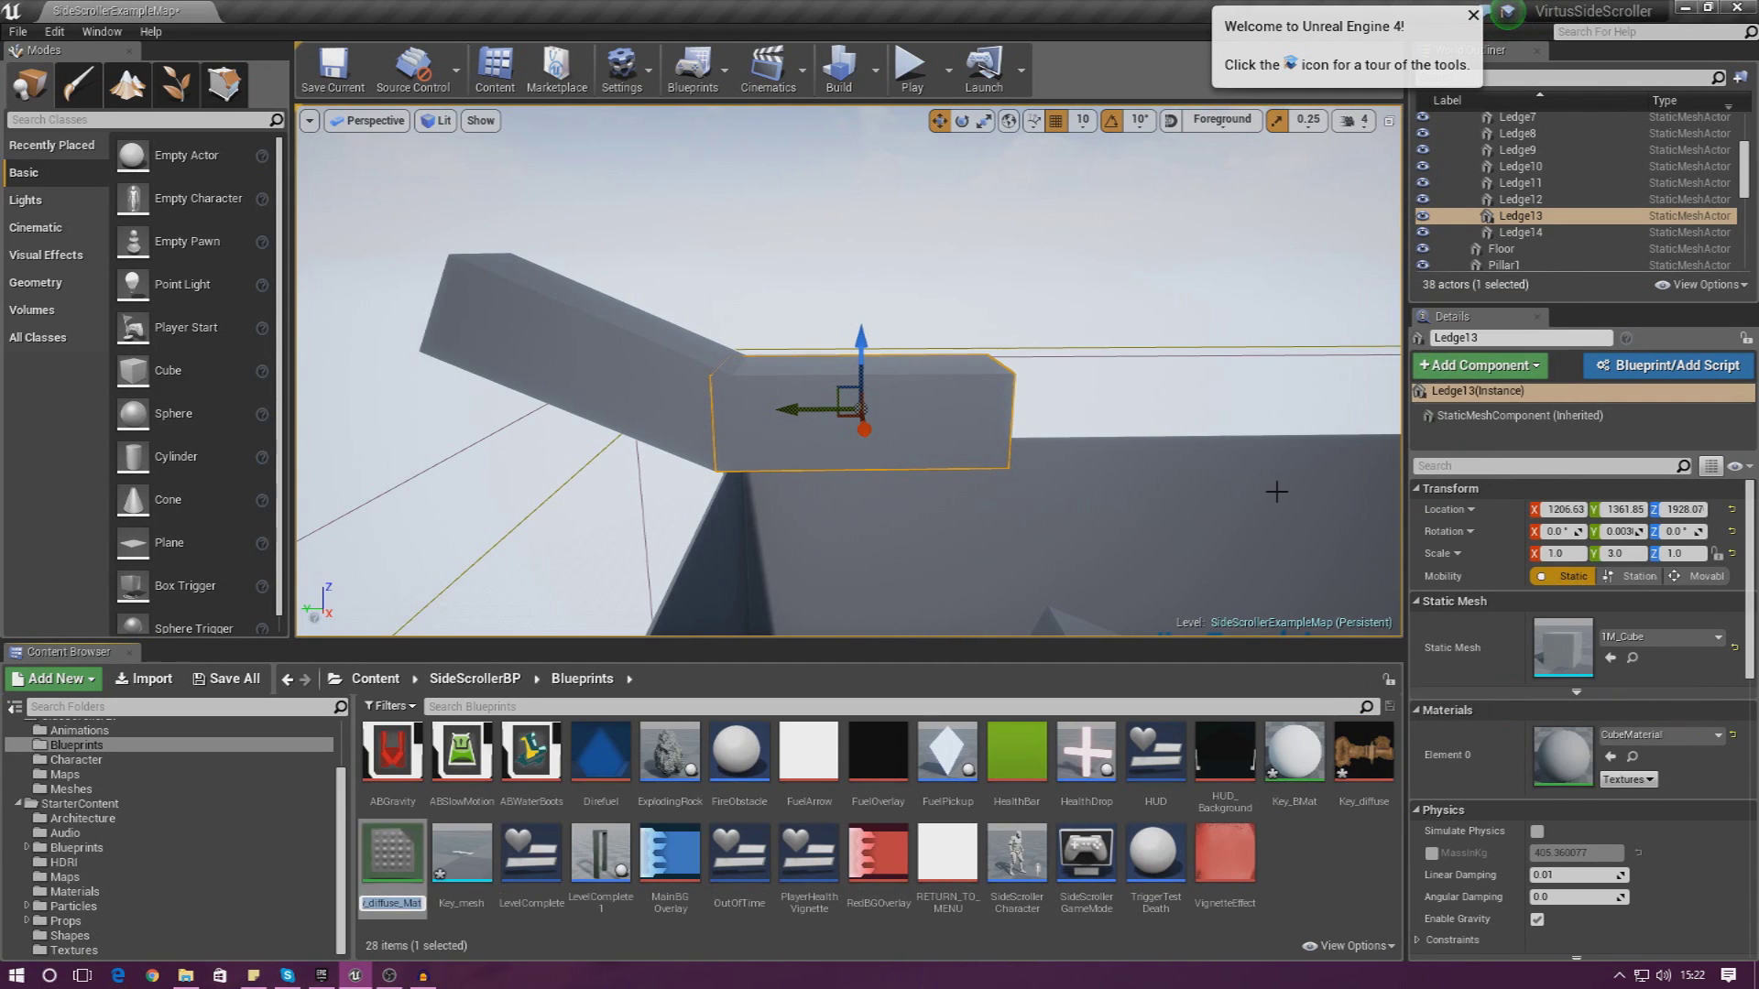
key("Return")
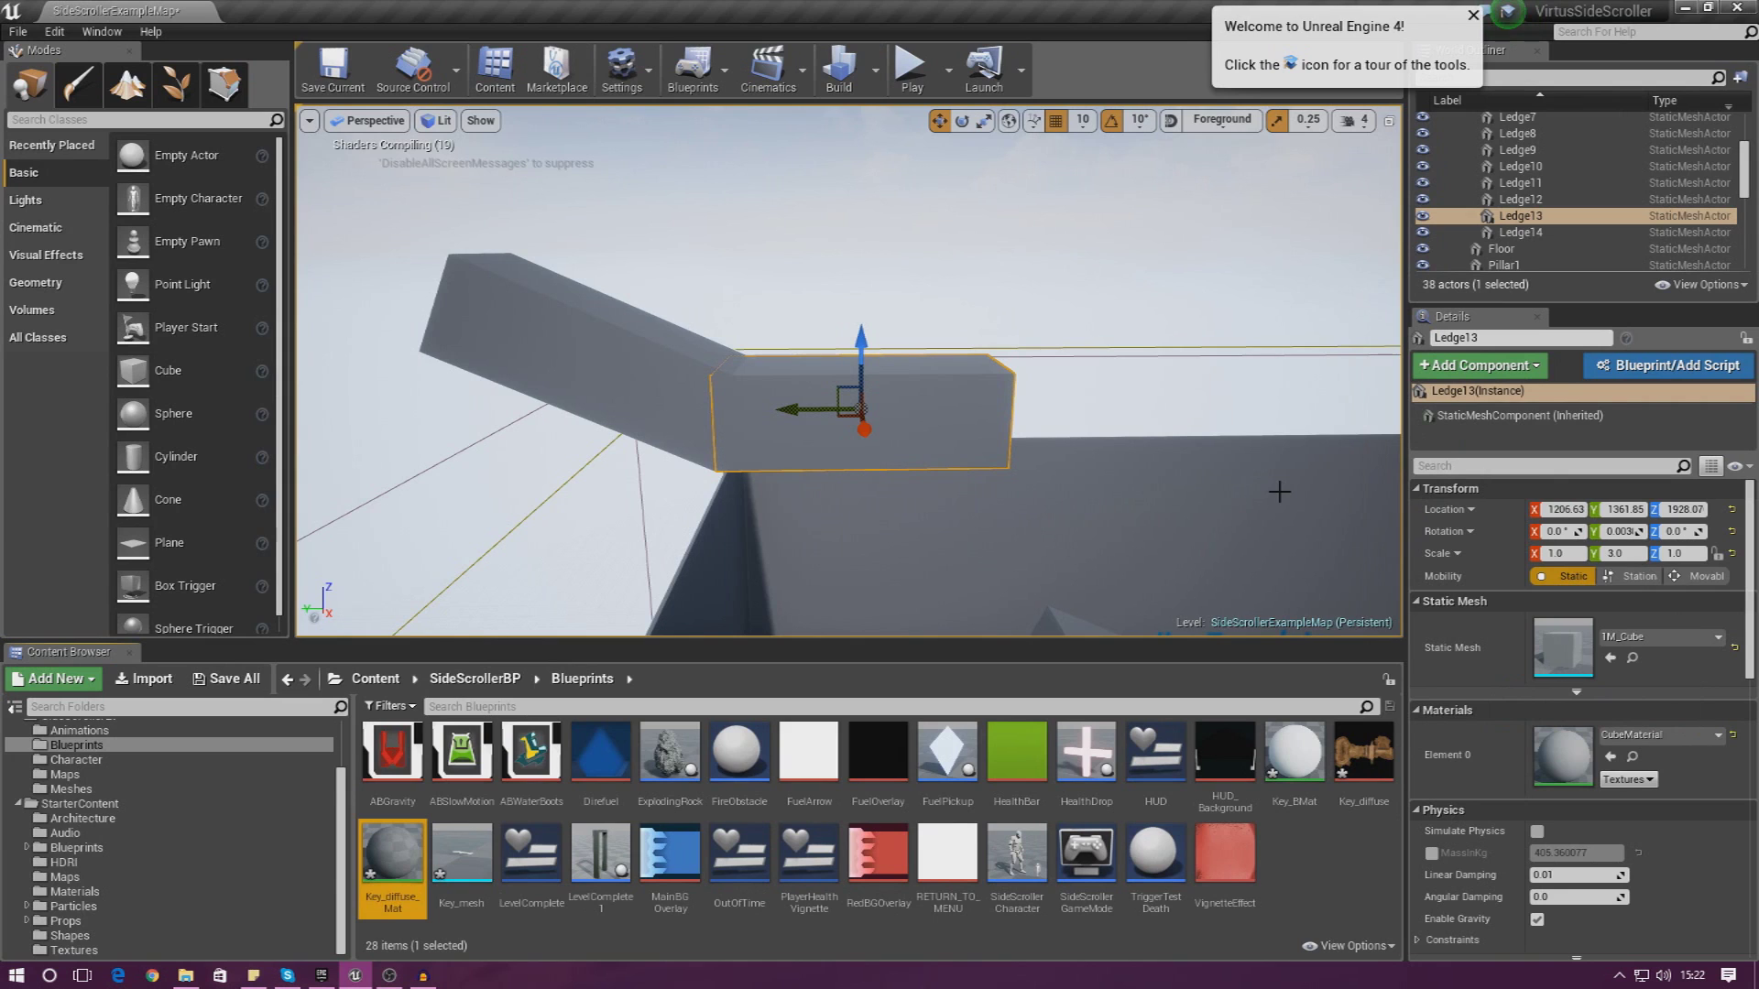
Open the Key_diffuse_Mat material, move its Texture Sample node away from the material node, and place a duplicate below it
double_click(393, 845)
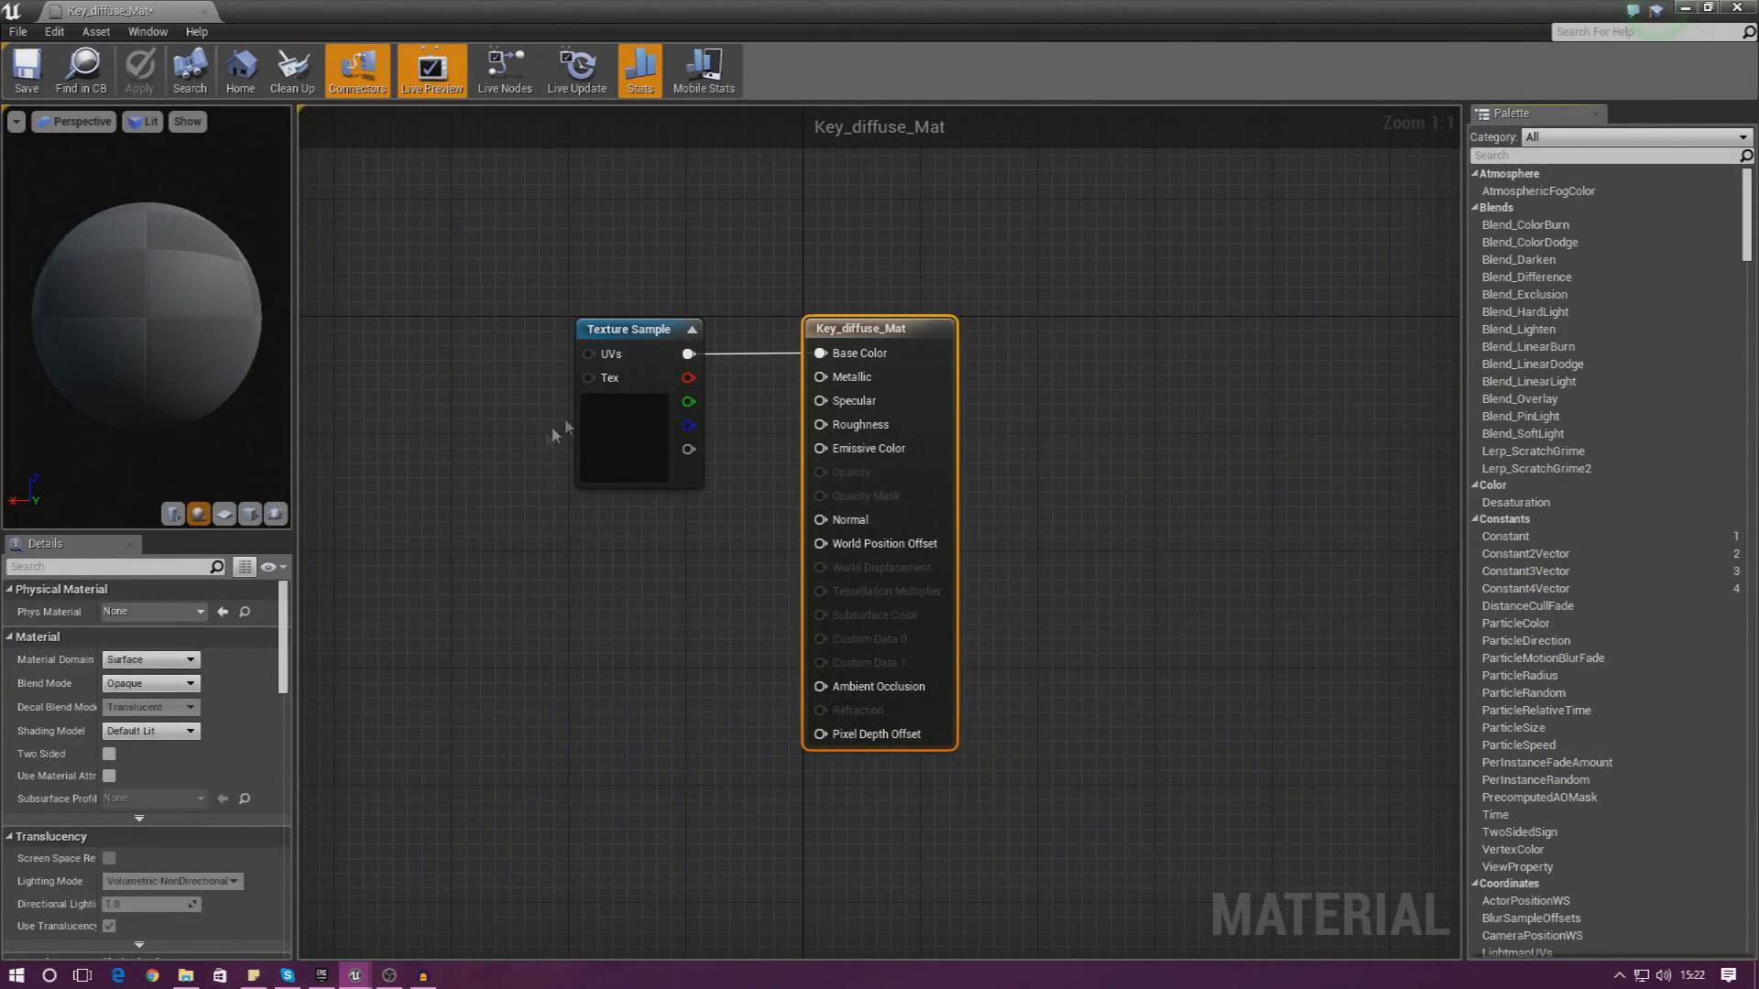
left_click_drag(621, 426, 394, 307)
left_click(563, 420)
left_click(377, 328)
key("ctrl+c")
key("ctrl+v")
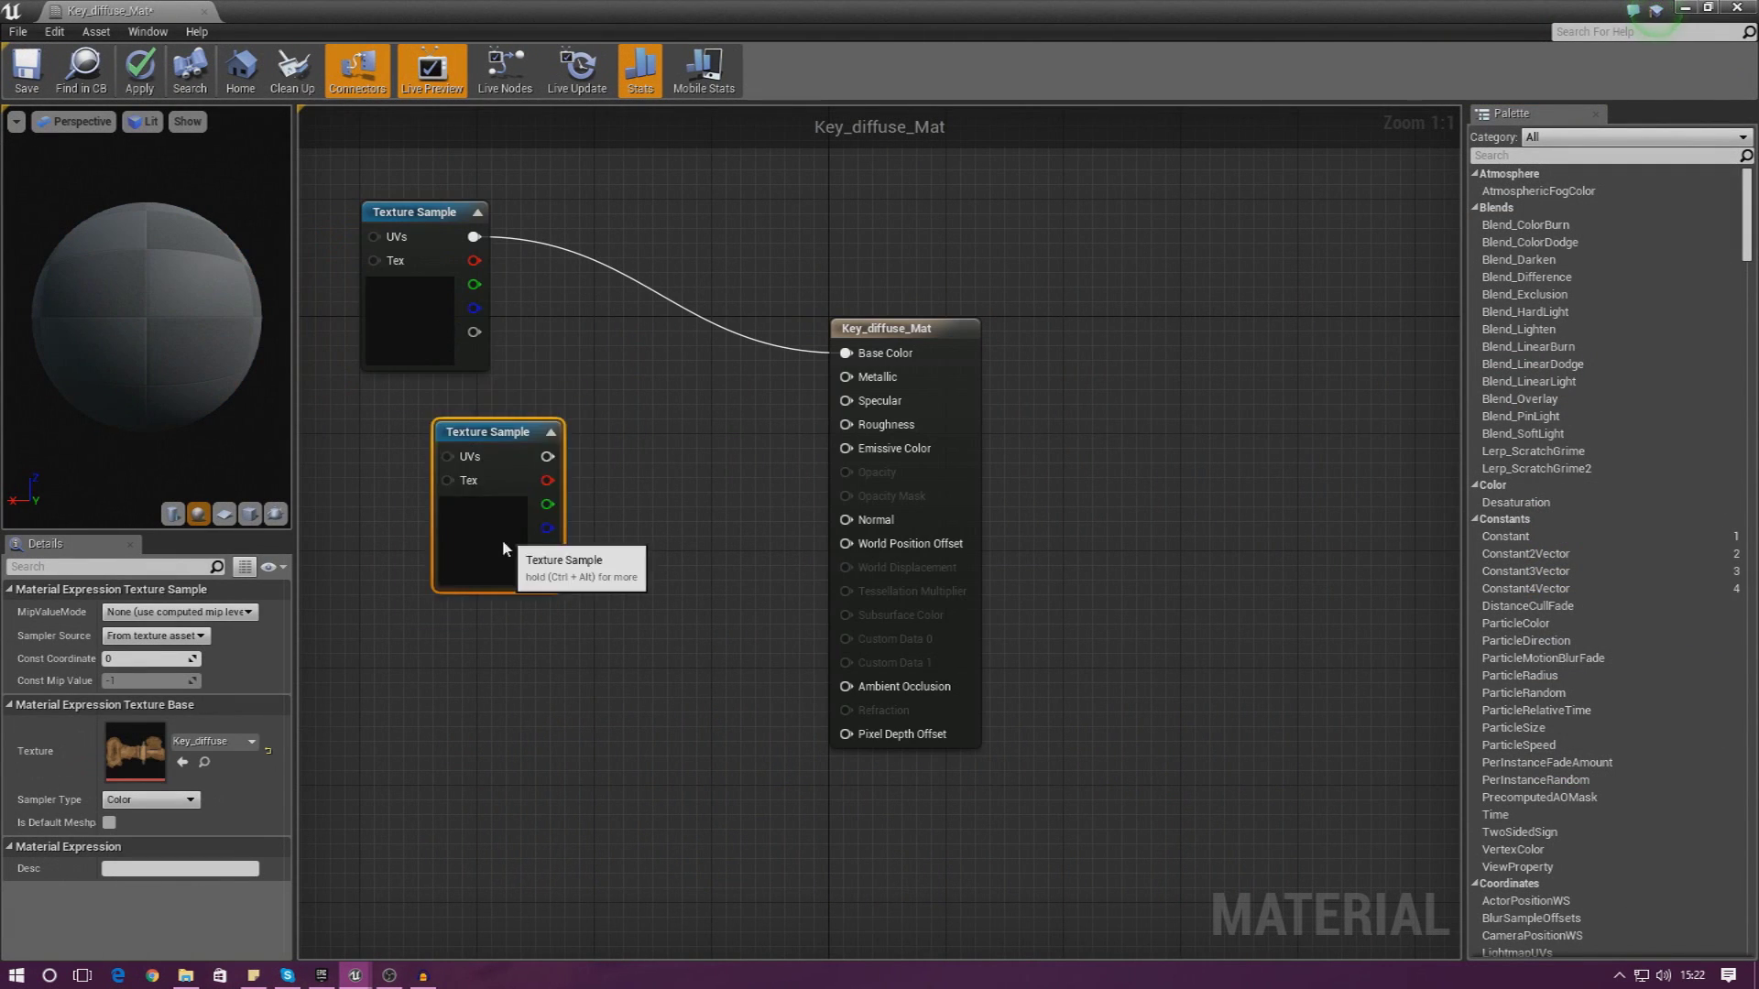
left_click_drag(502, 540, 414, 614)
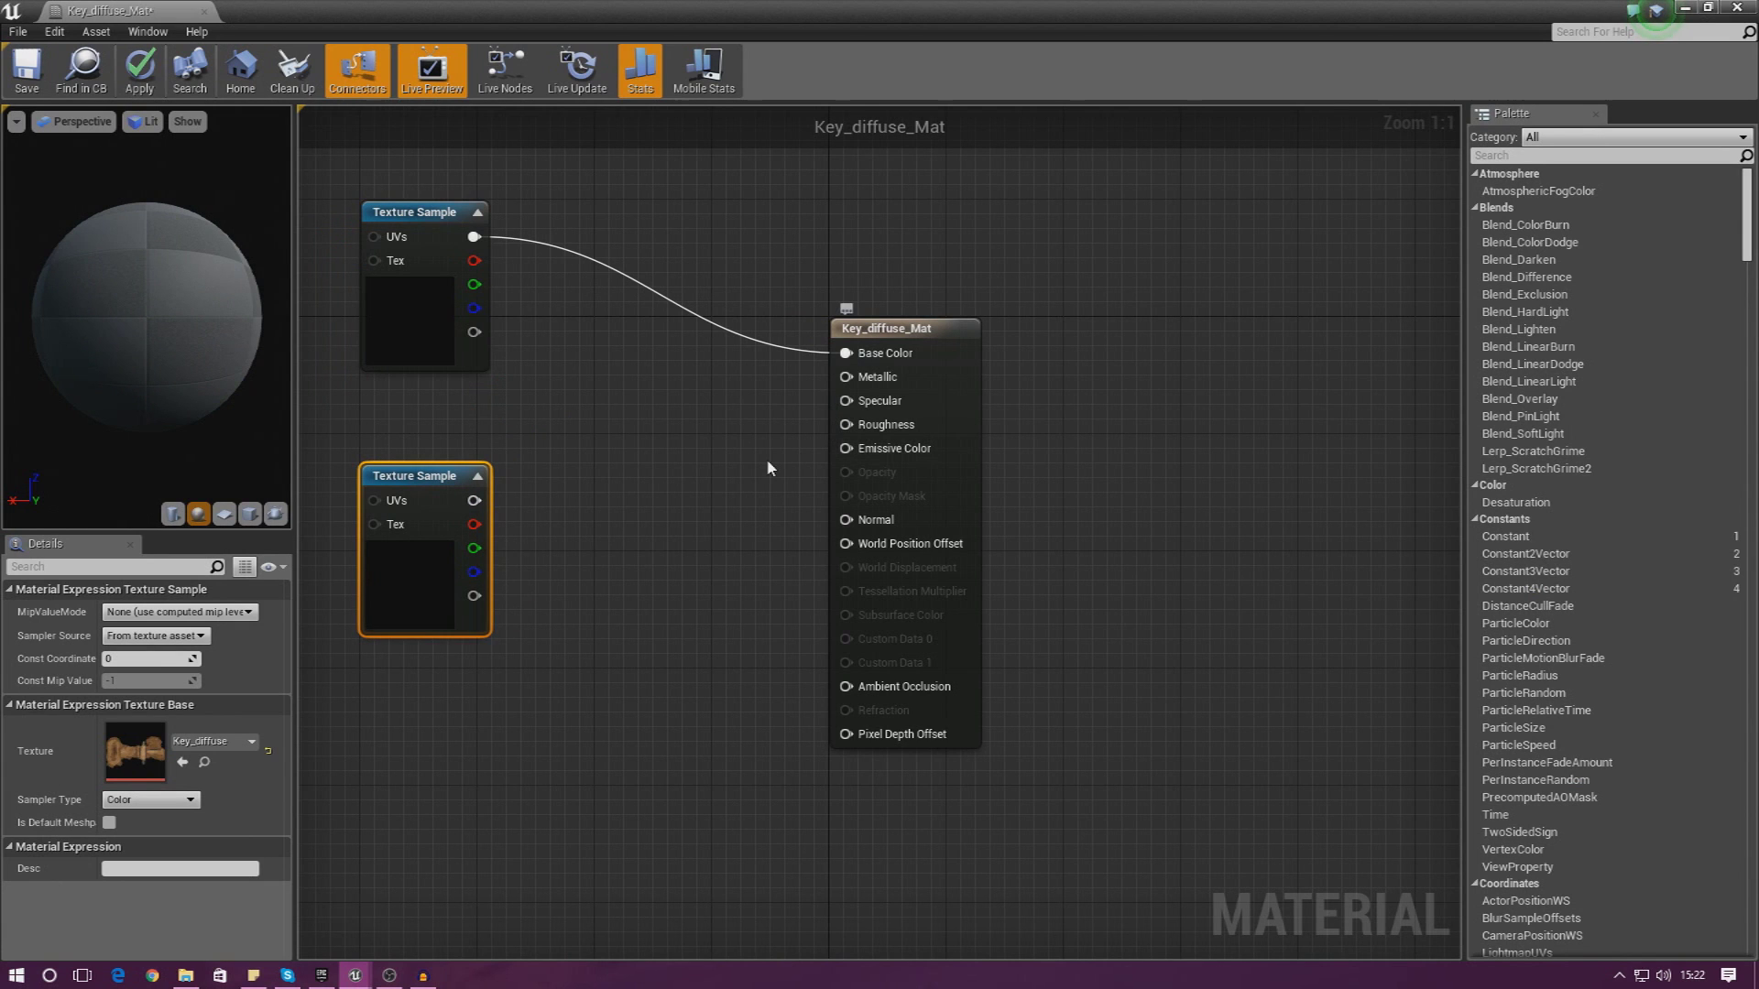
Add a Multiply node feeding Emissive Color and connect the duplicated Texture Sample to its A input
left_click_drag(845, 448, 703, 467)
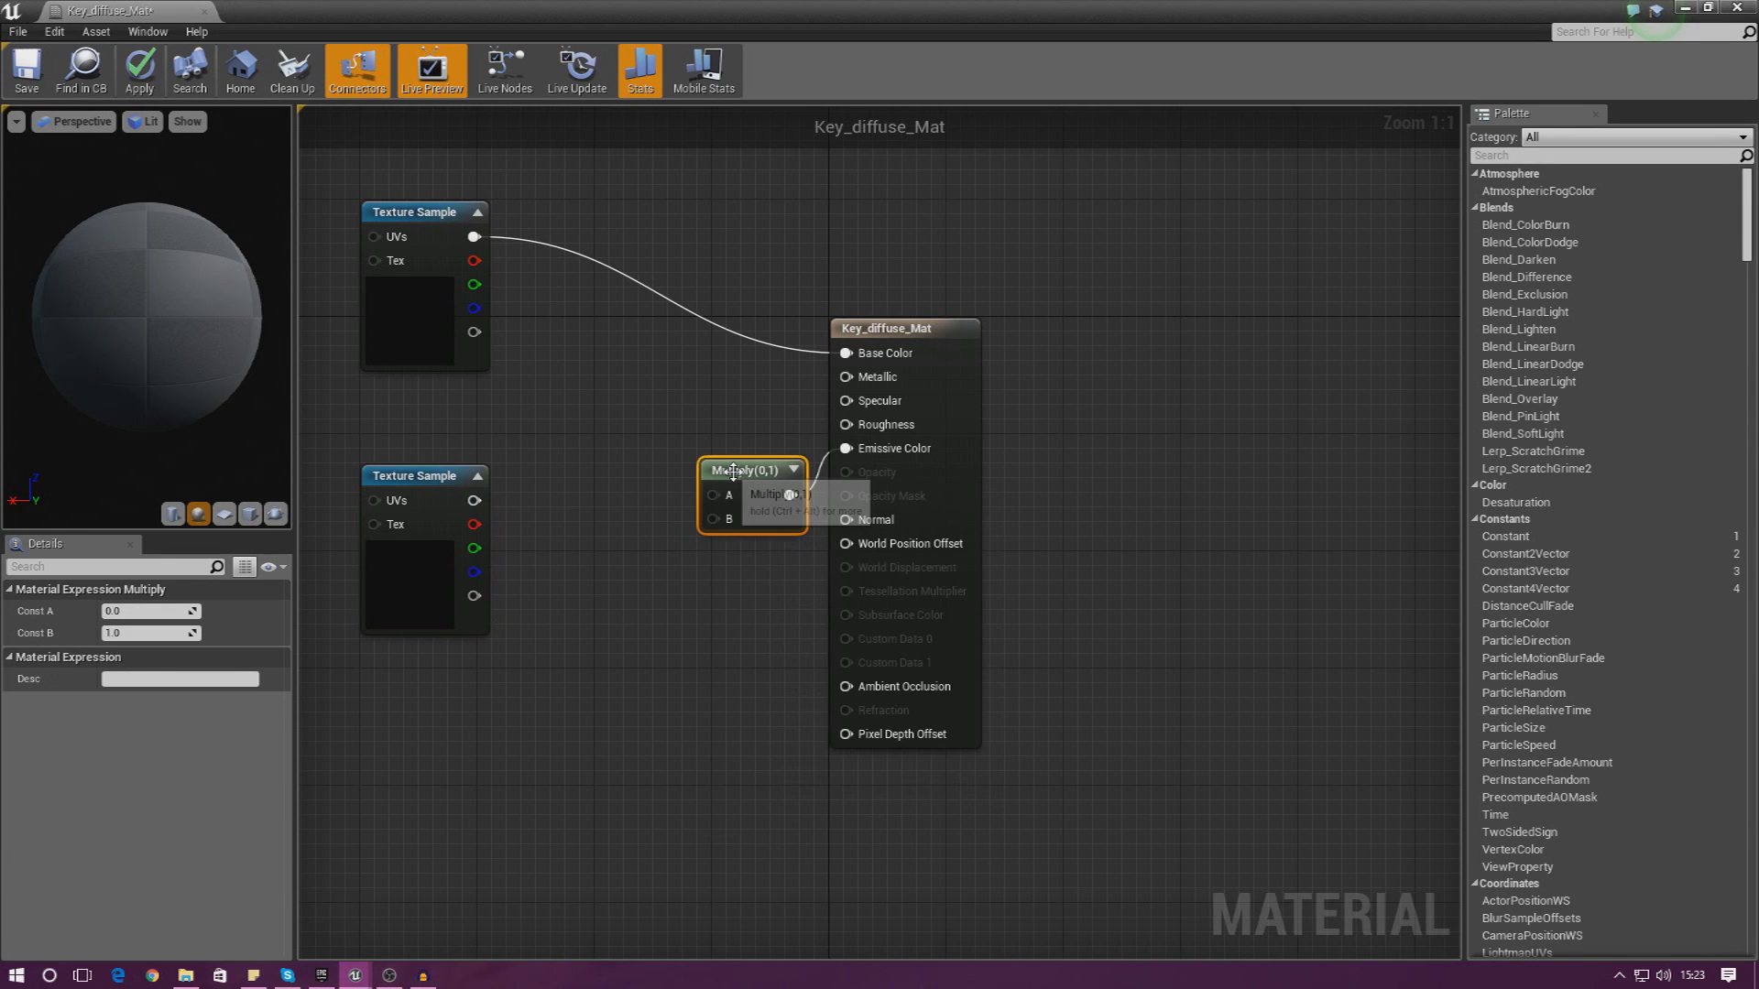
left_click_drag(733, 472, 658, 448)
left_click_drag(637, 471, 475, 501)
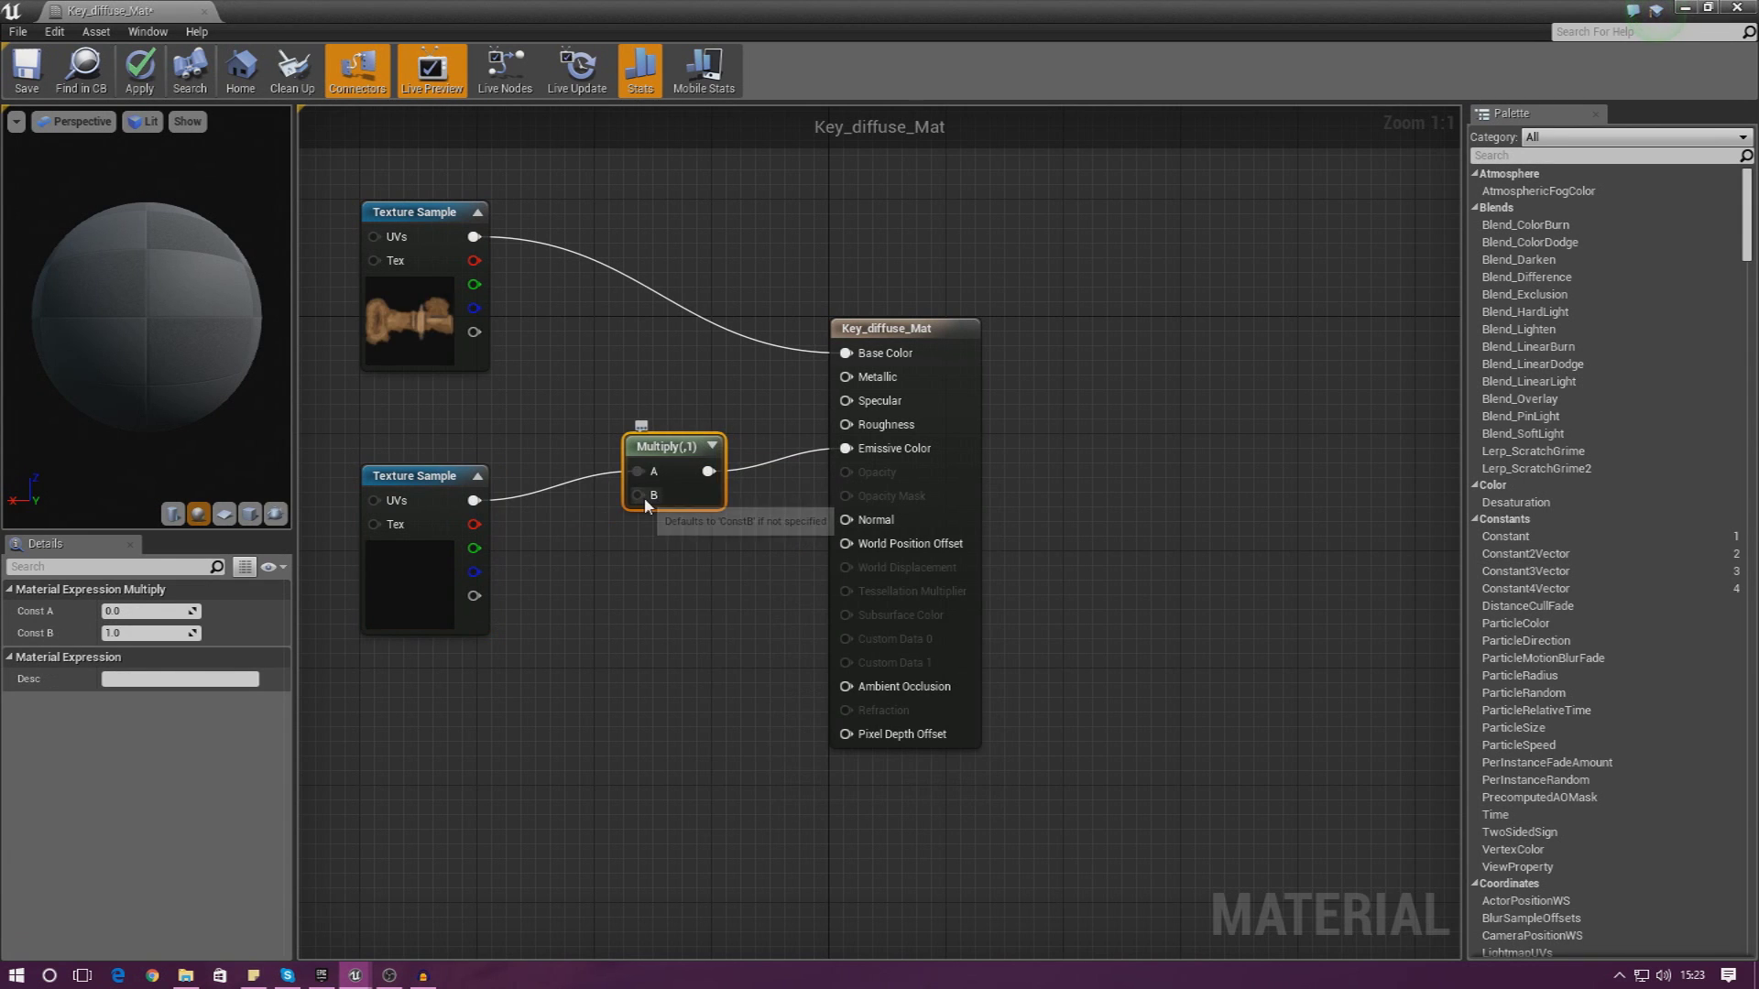
Add a Constant node connected to the Multiply node's B input
left_click_drag(698, 448, 602, 566)
type("constant")
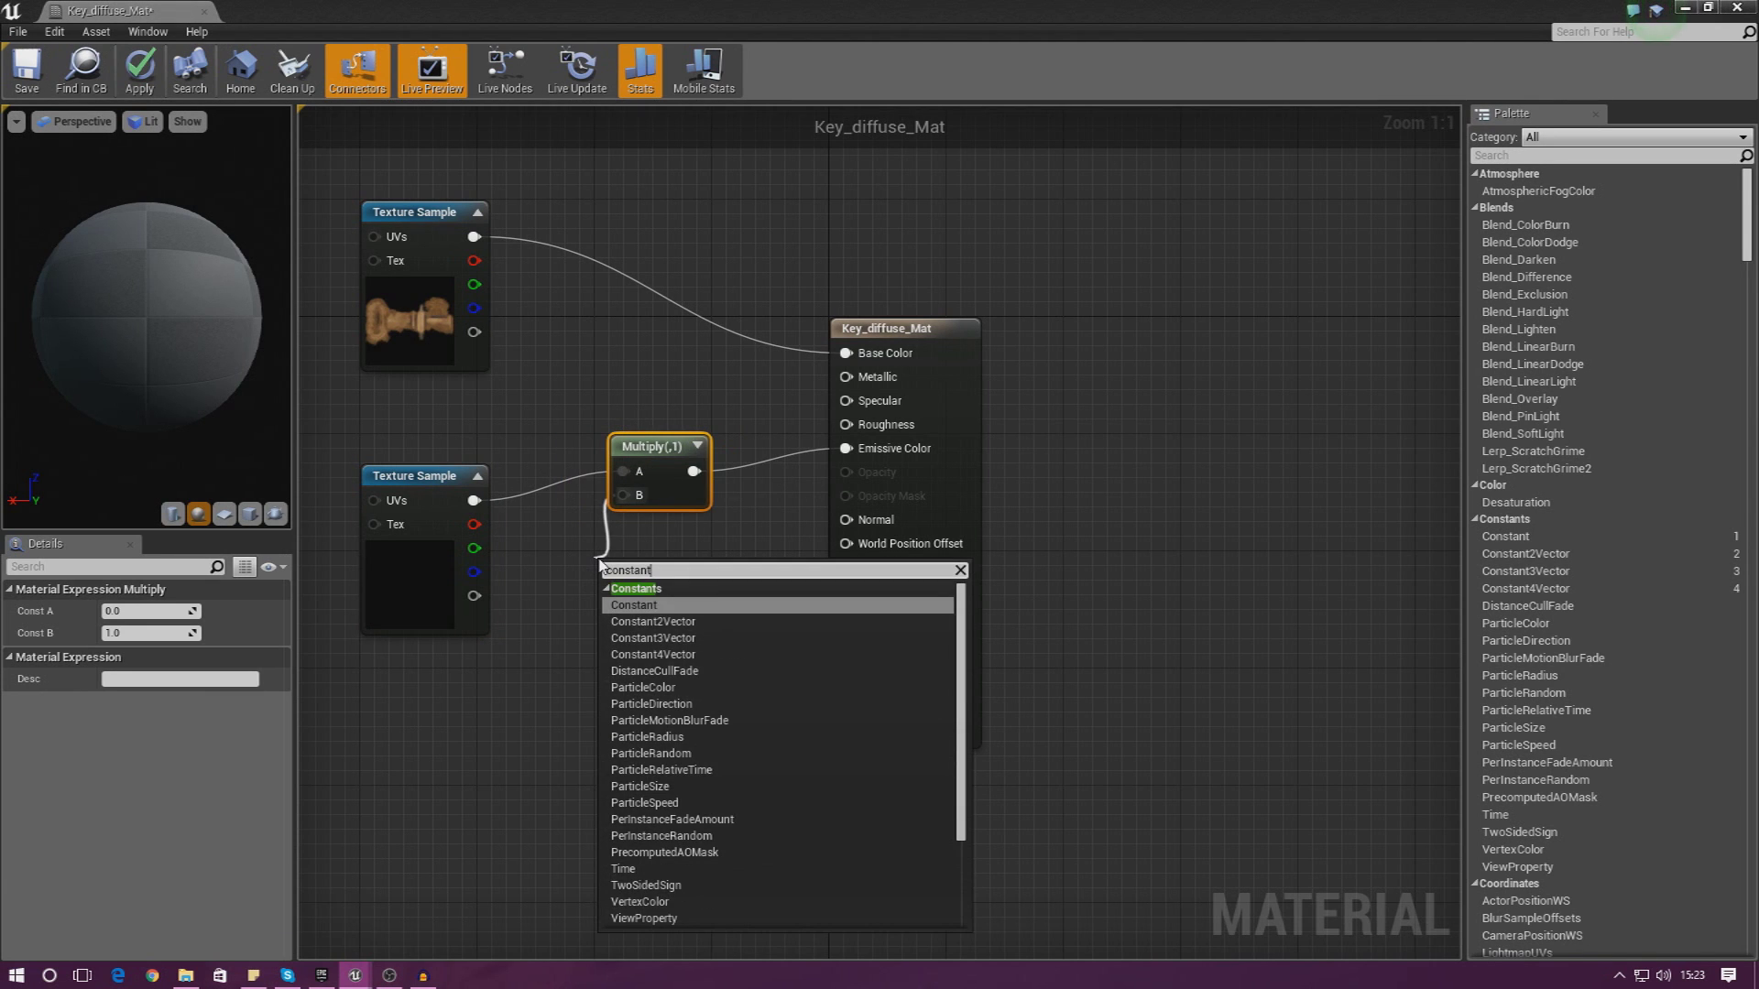
key("Return")
left_click(600, 565)
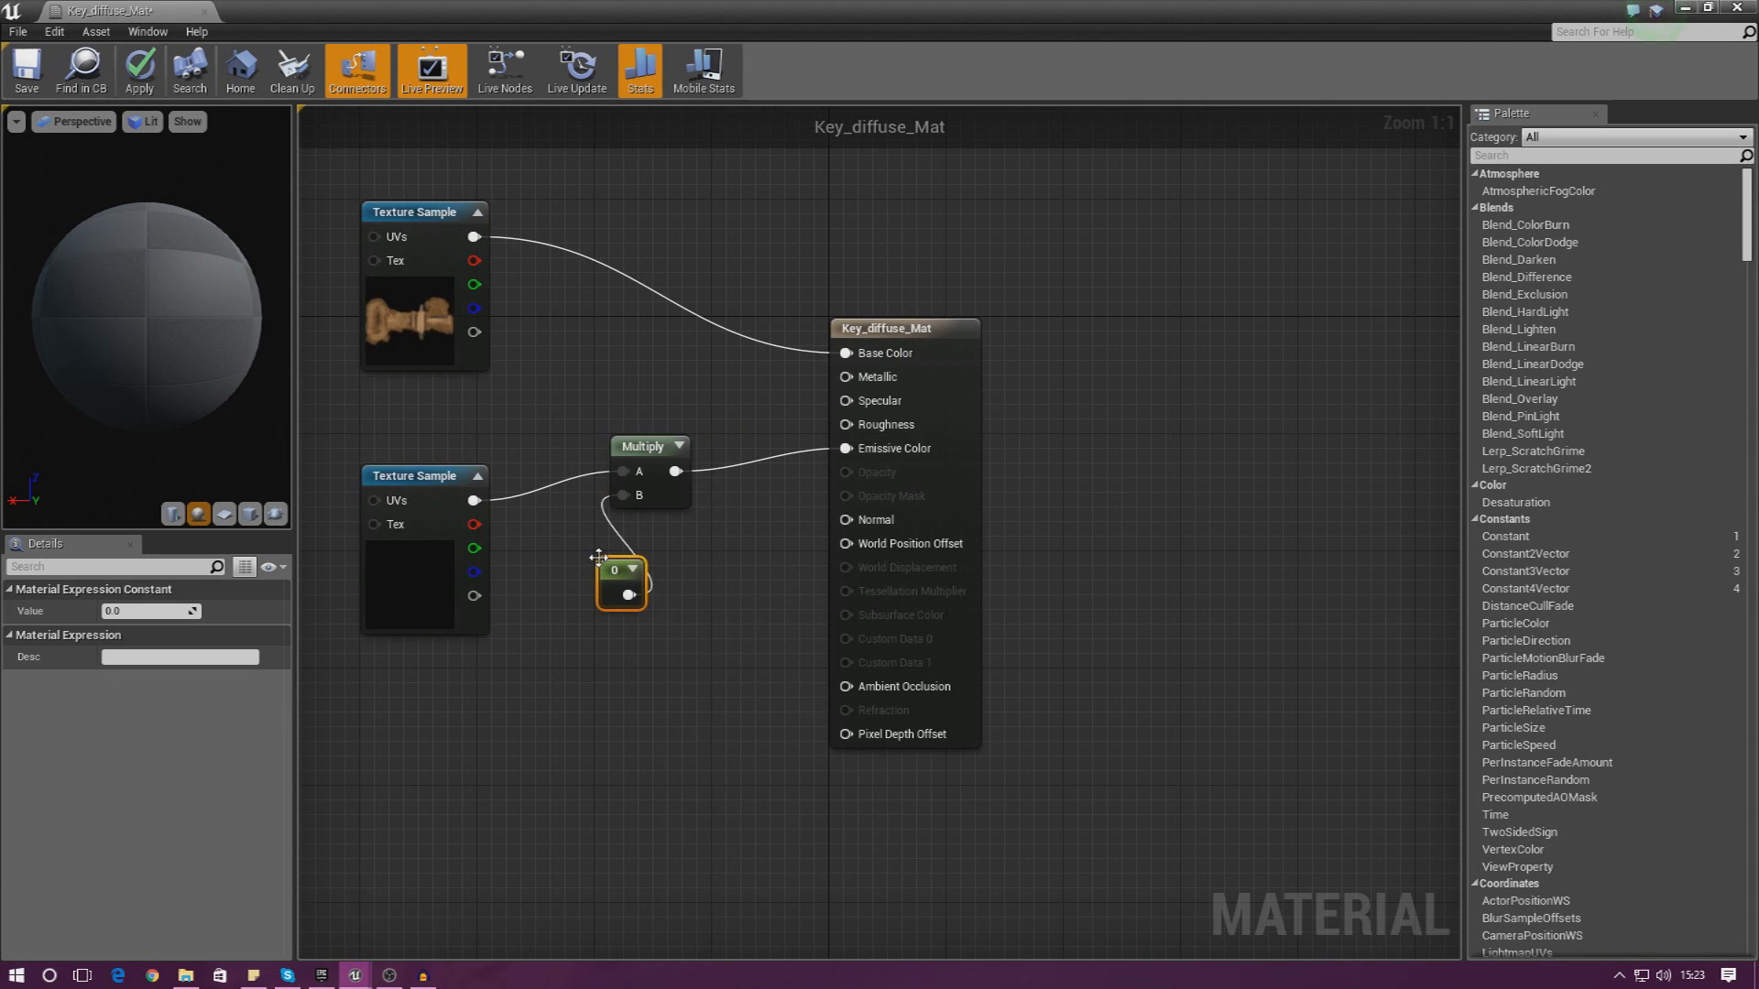
Set the constant feeding the Multiply node's B input to 15
left_click(136, 613)
type("15")
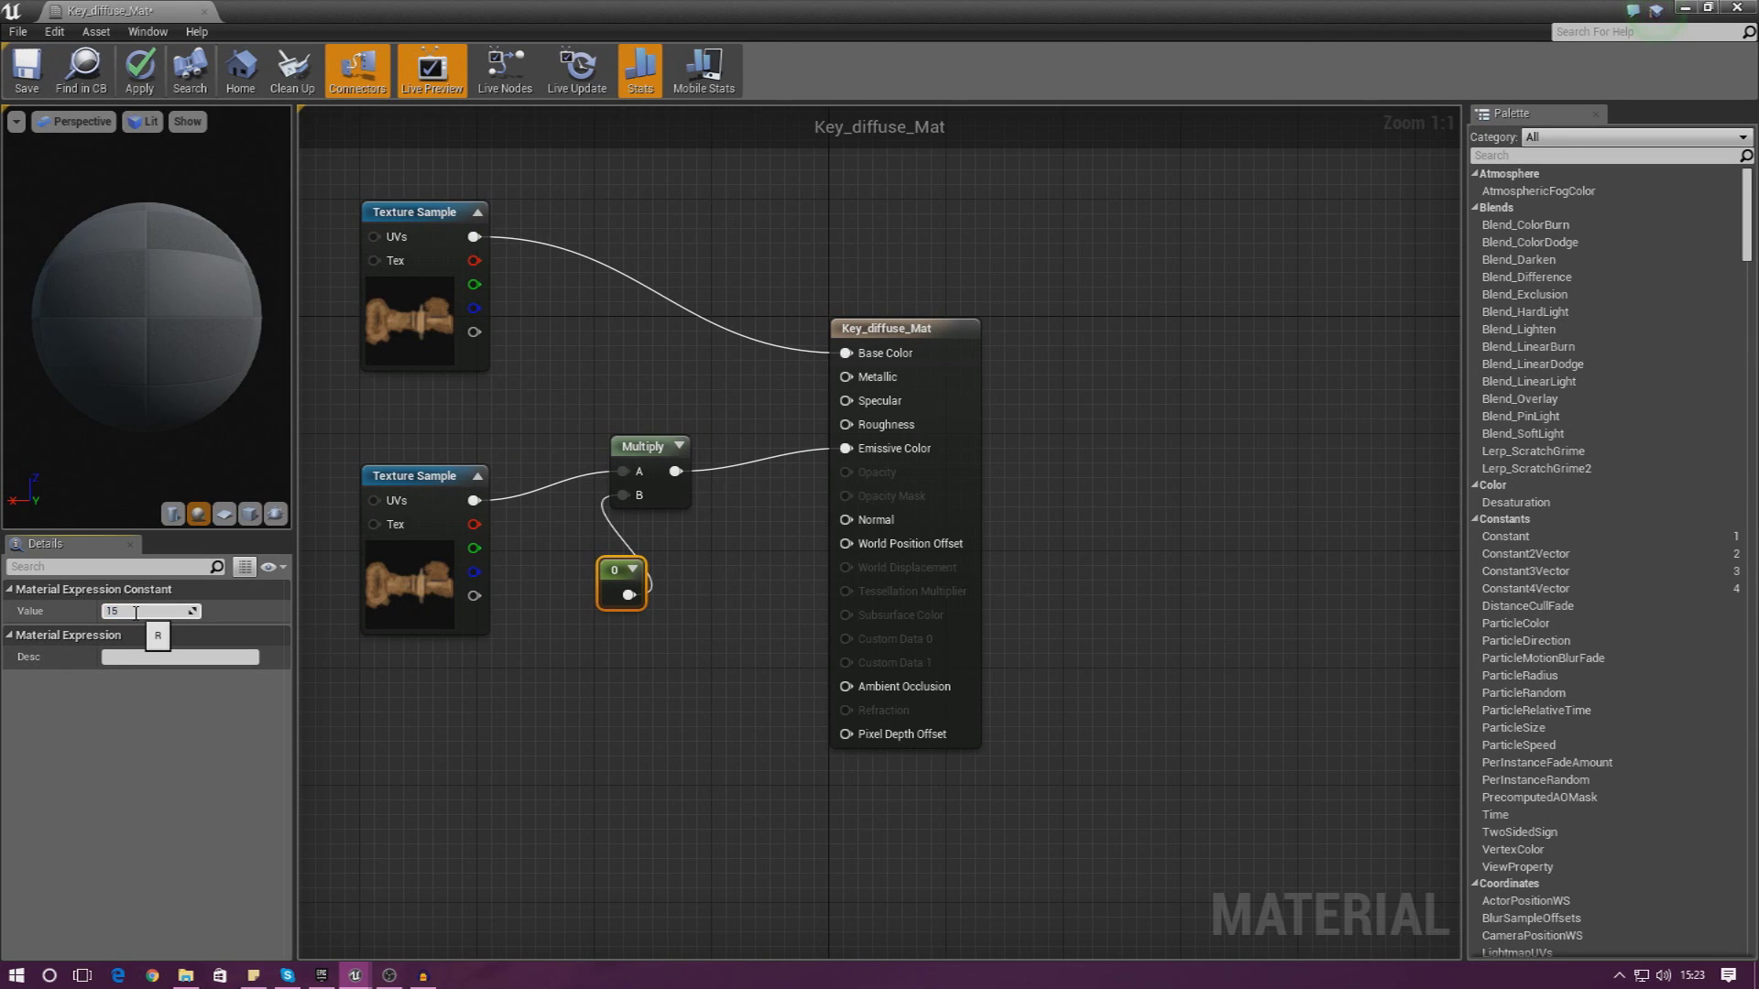
key("Return")
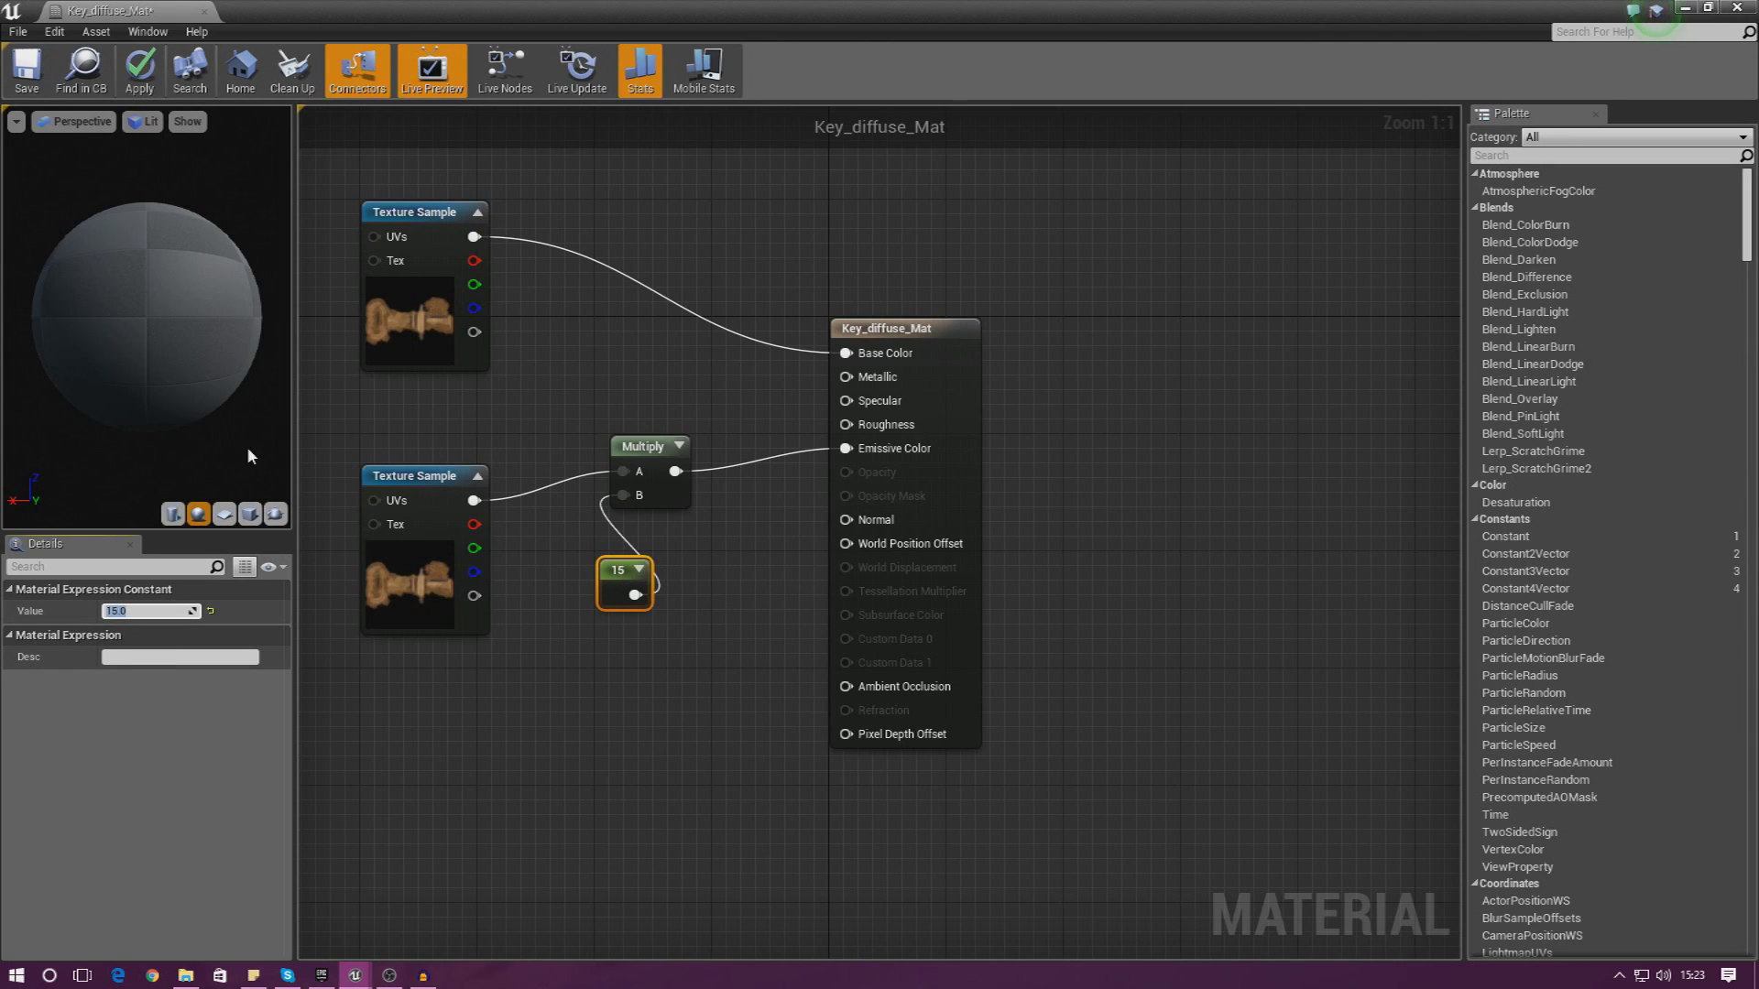
left_click_drag(230, 421, 226, 402)
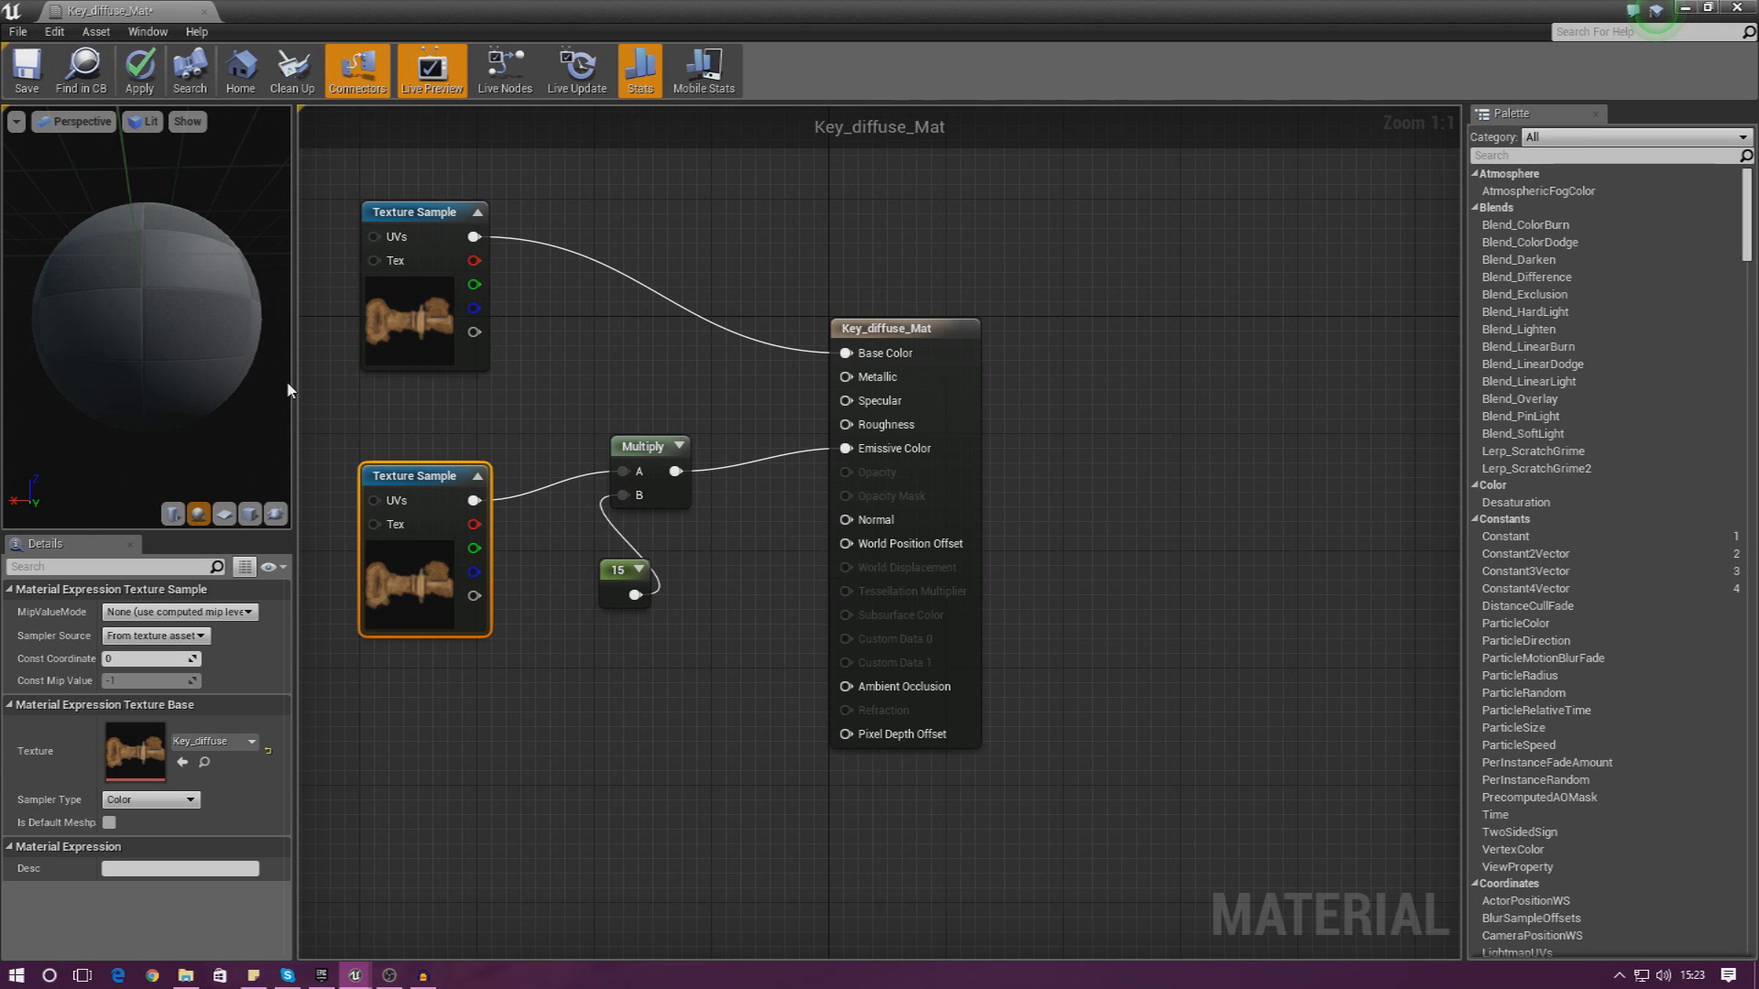
Move the upper Texture Sample node up and farther from the material node, keeping its output wired to Base Color
right_click_drag(408, 326, 522, 314)
left_click_drag(536, 318, 406, 276)
left_click(619, 316)
right_click_drag(596, 247, 602, 387)
left_click_drag(966, 481, 464, 321)
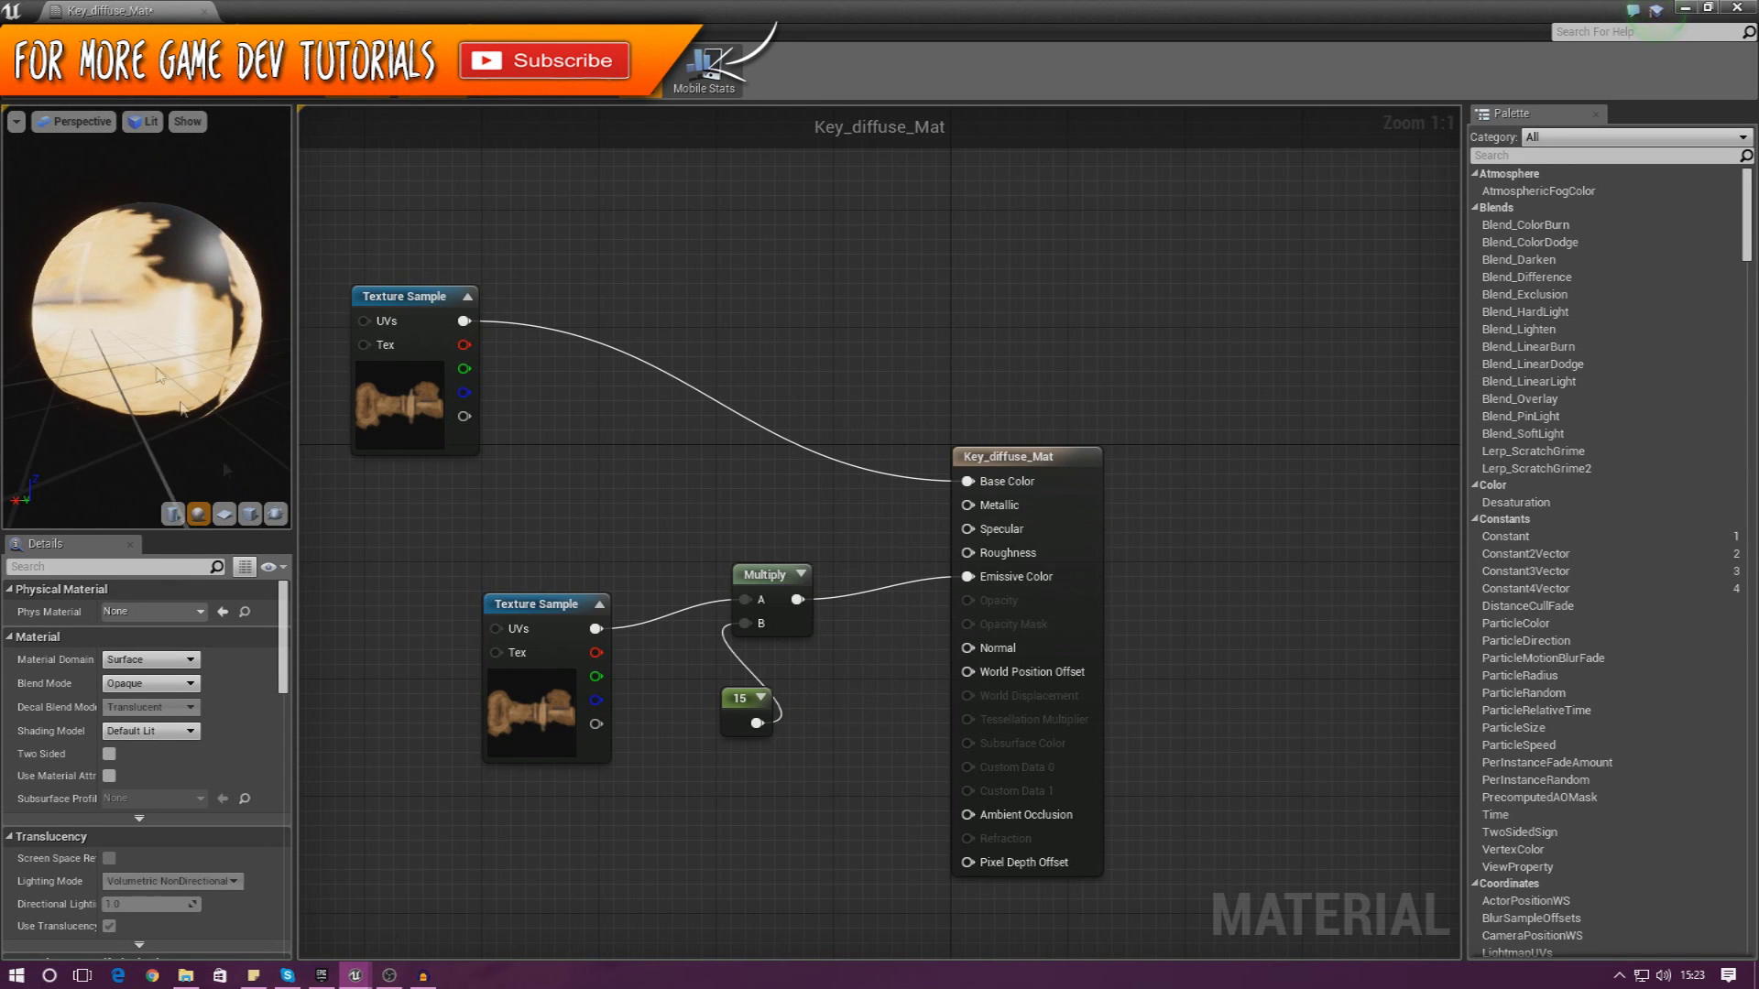
Set the constant feeding the Multiply node to 30
left_click(550, 674)
left_click(735, 713)
left_click(147, 611)
type("30")
key("Return")
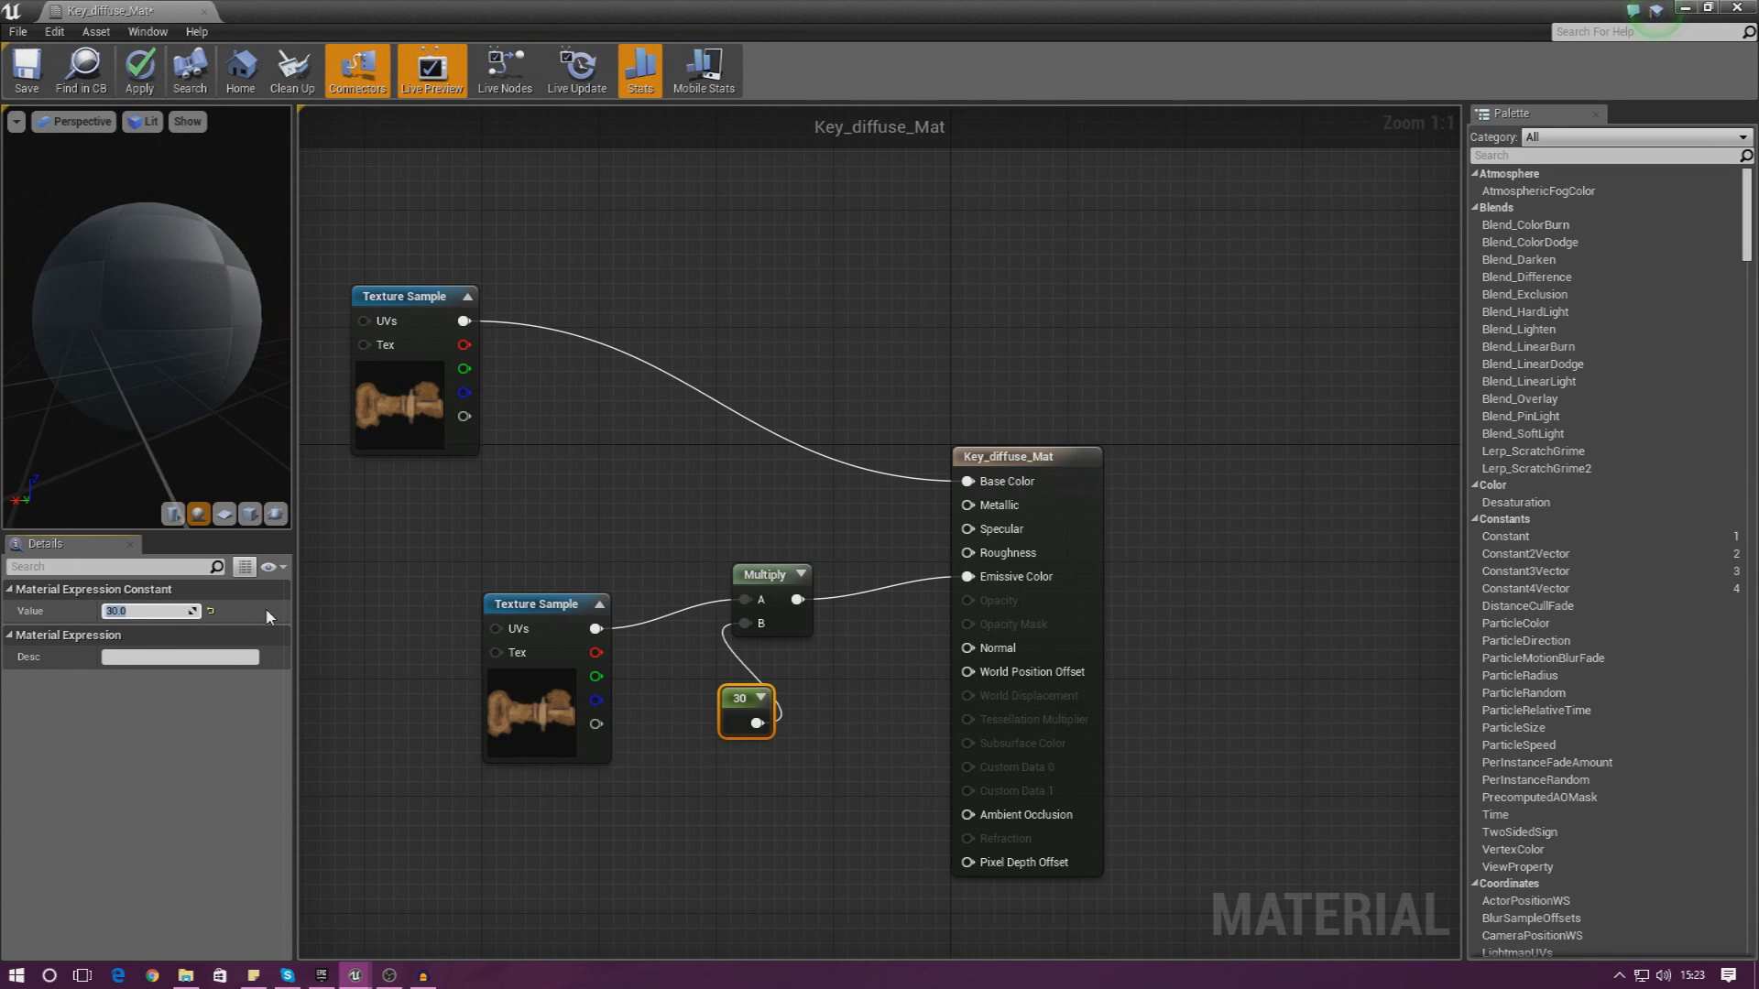
Apply and save the Key_diffuse_Mat material, and close its editor
left_click(136, 89)
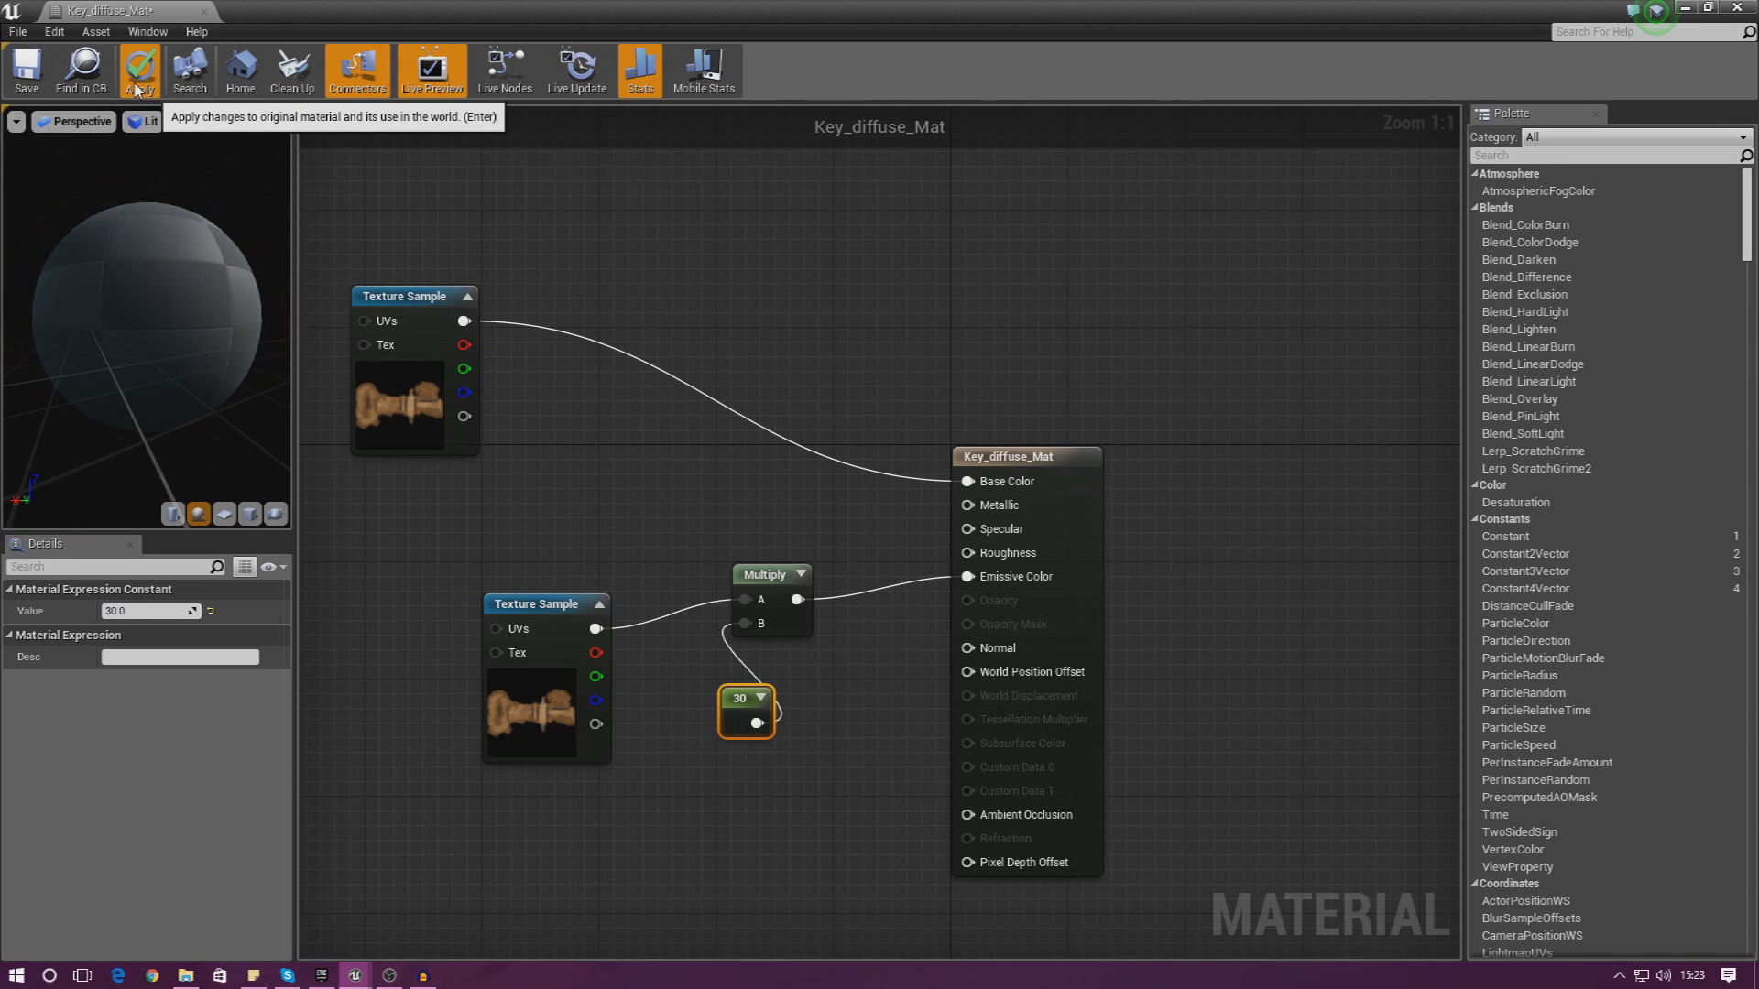
left_click(28, 87)
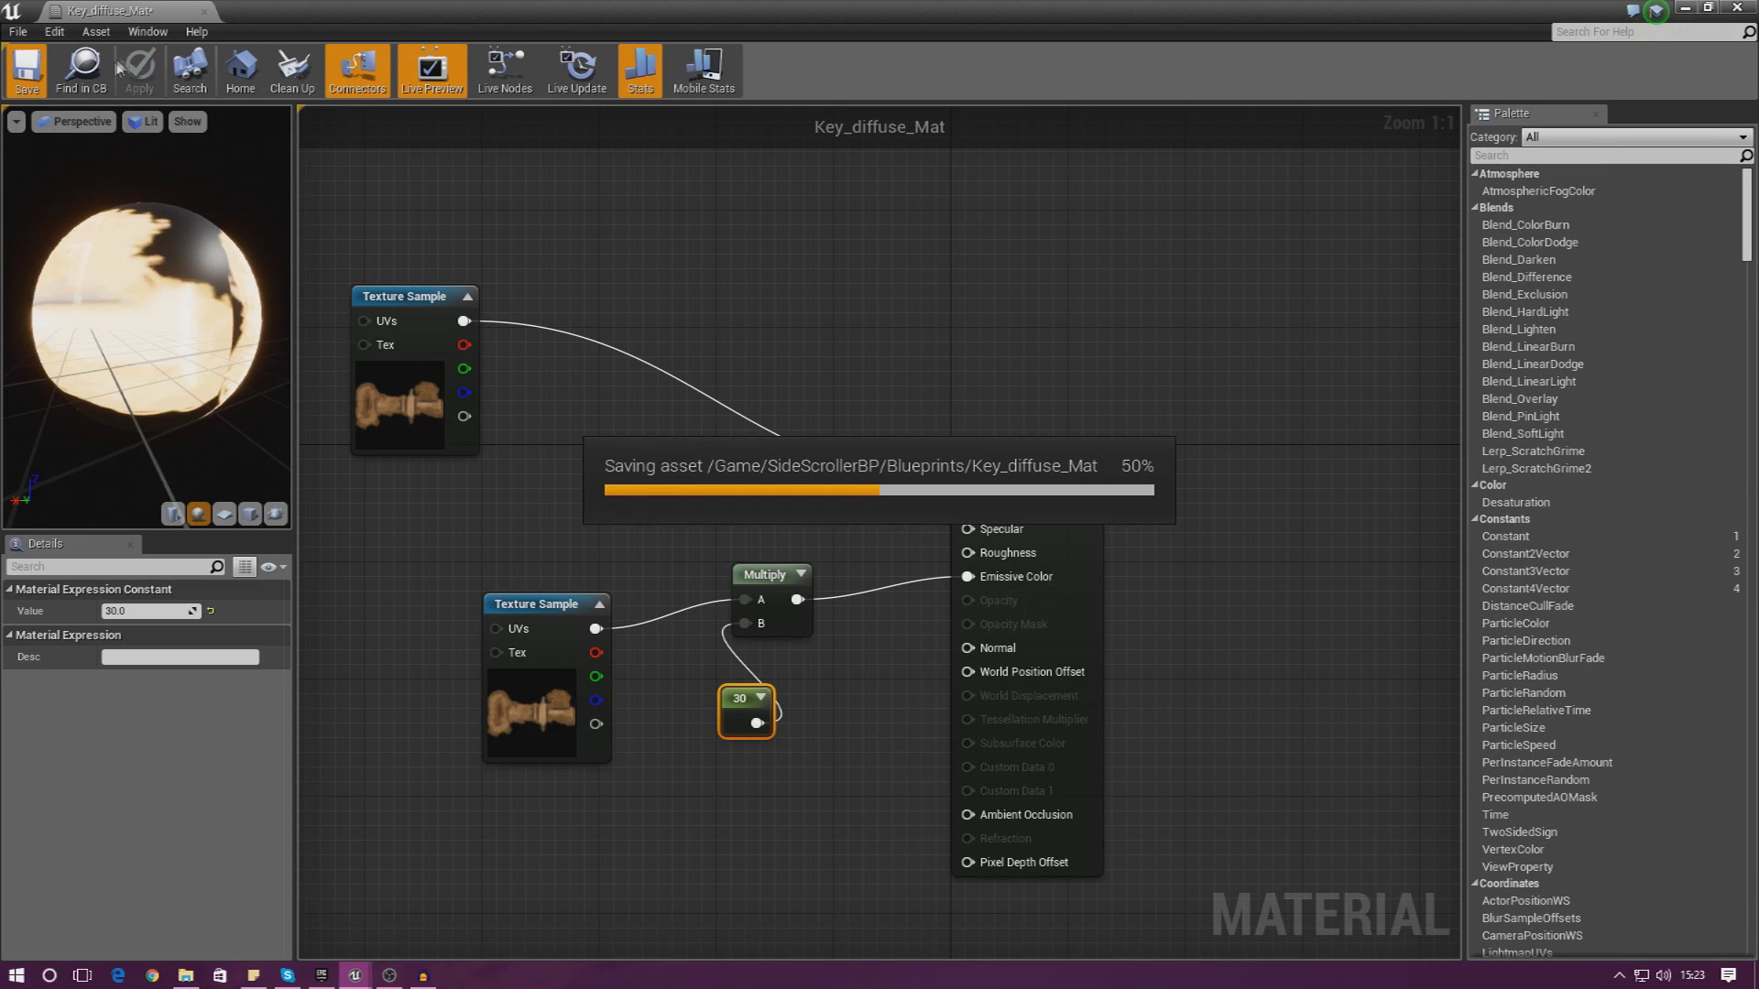
left_click(204, 12)
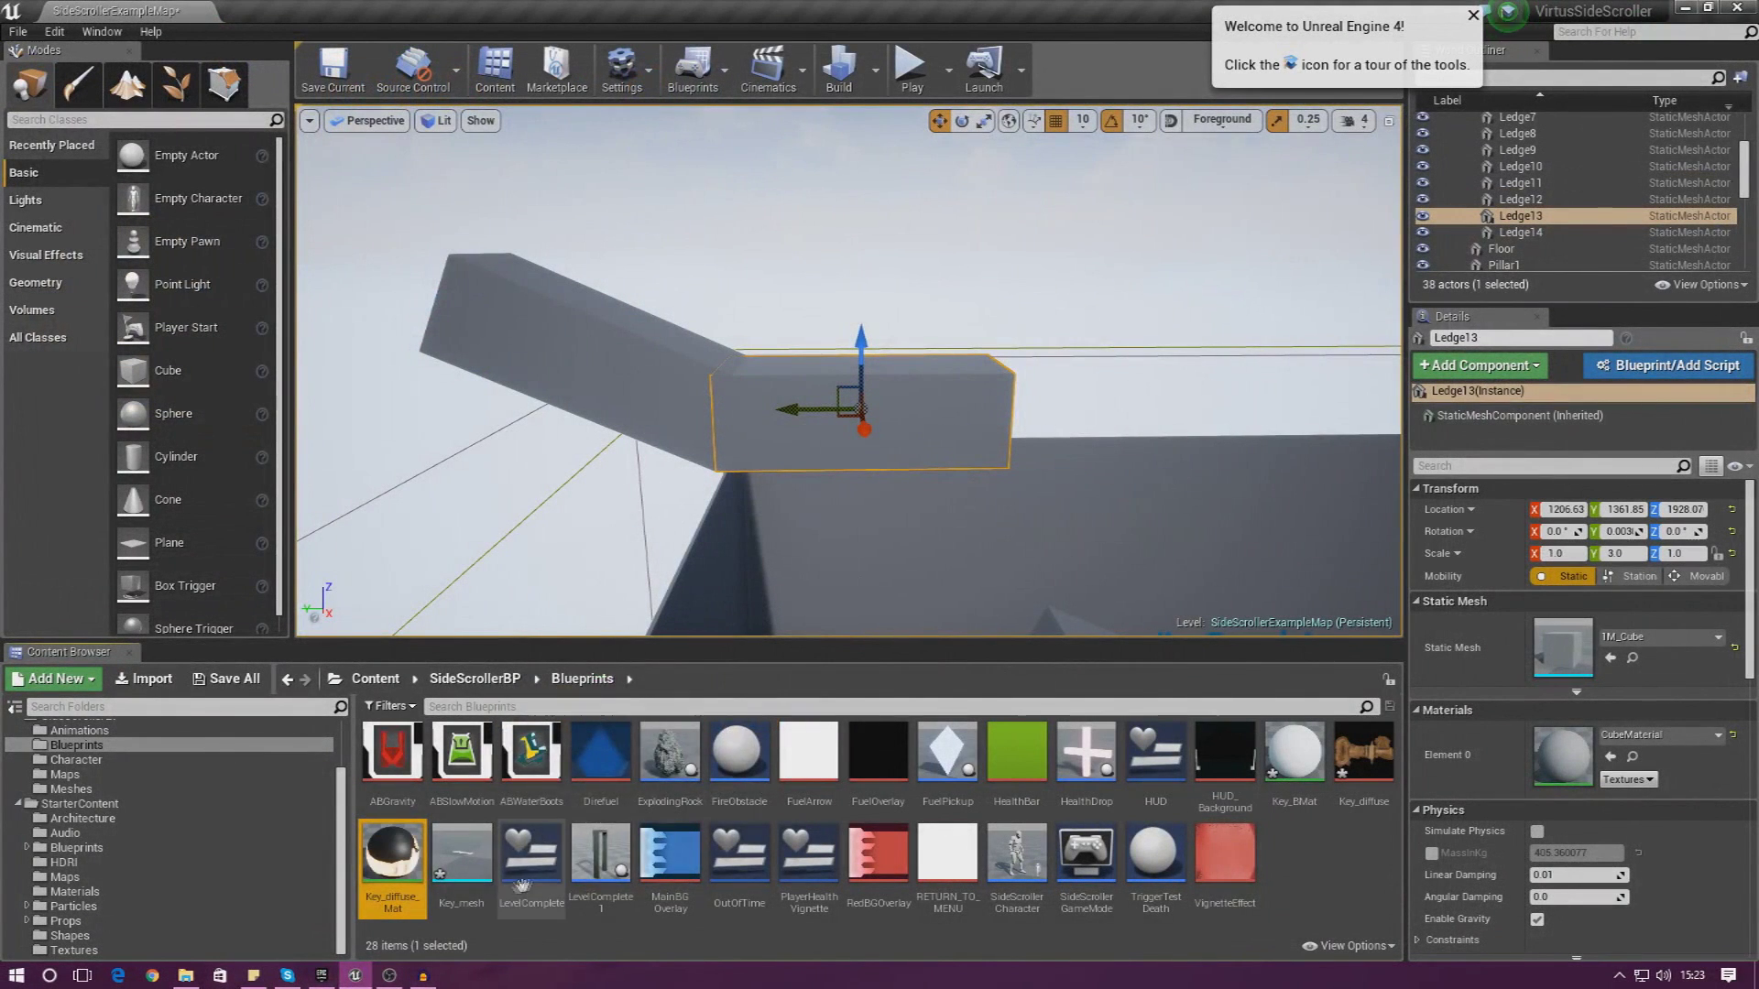
Open Key_mesh, assign Key_diffuse_Mat to its Element 0 material slot, and save and close the mesh
mouse_move(471, 866)
double_click(471, 866)
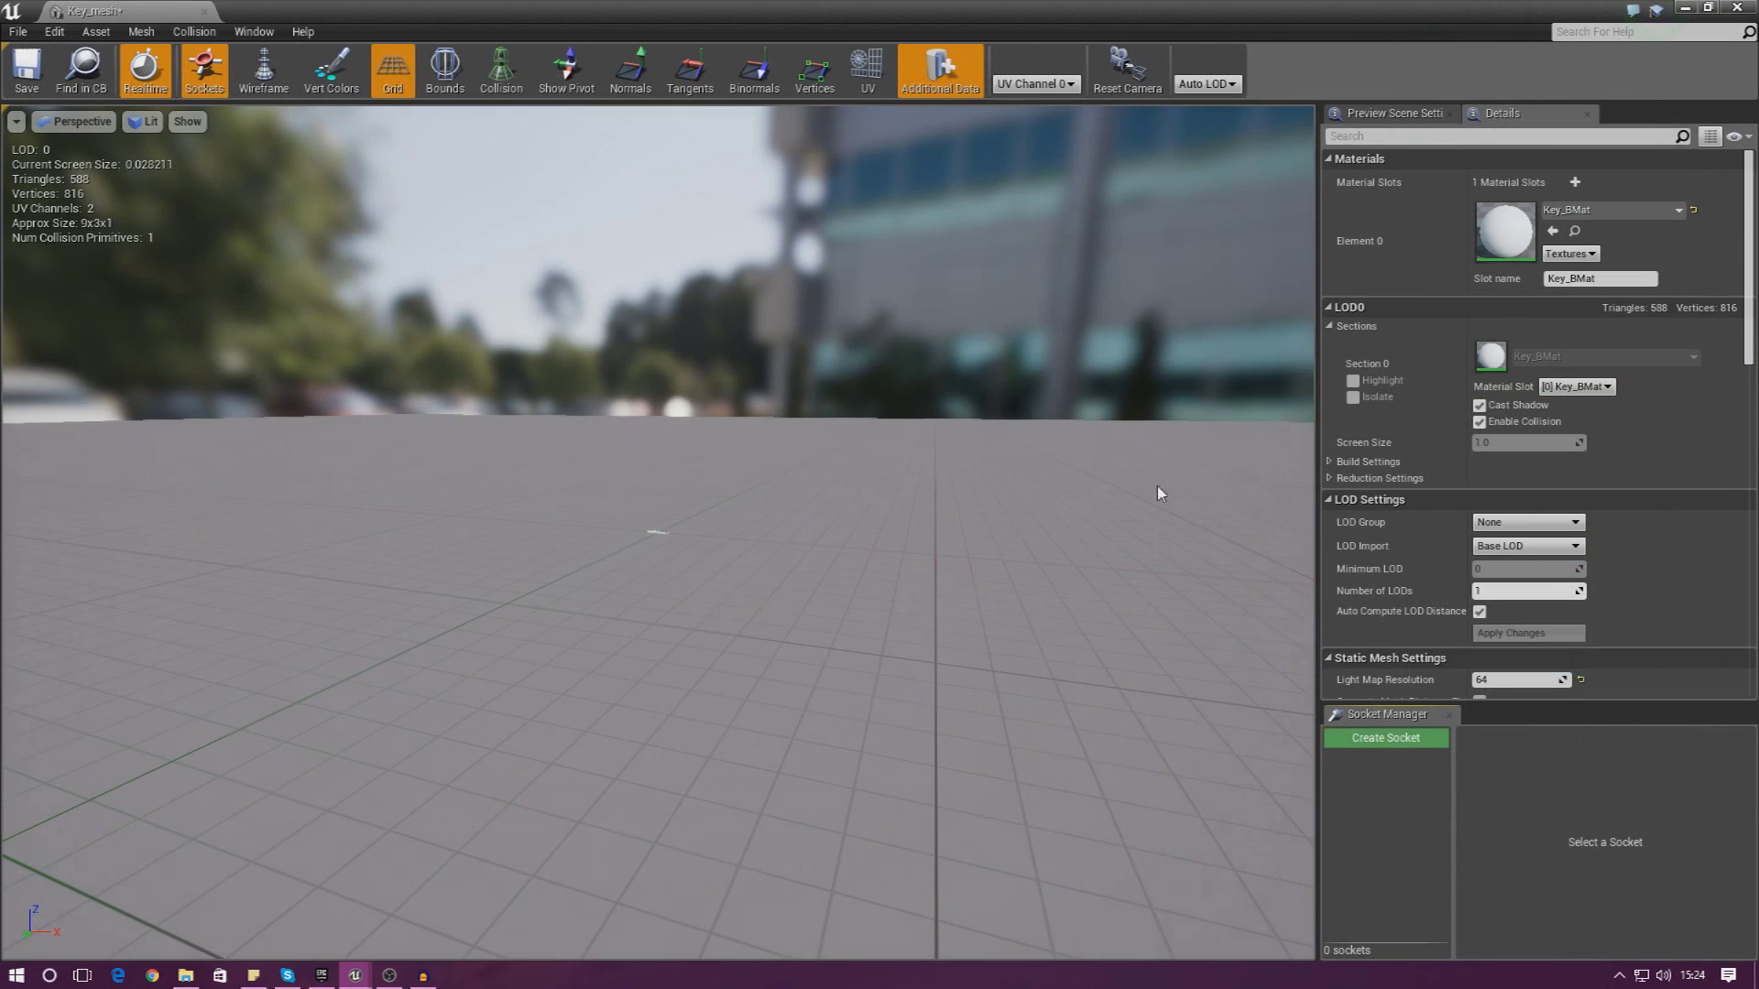
right_click_drag(970, 523, 843, 586)
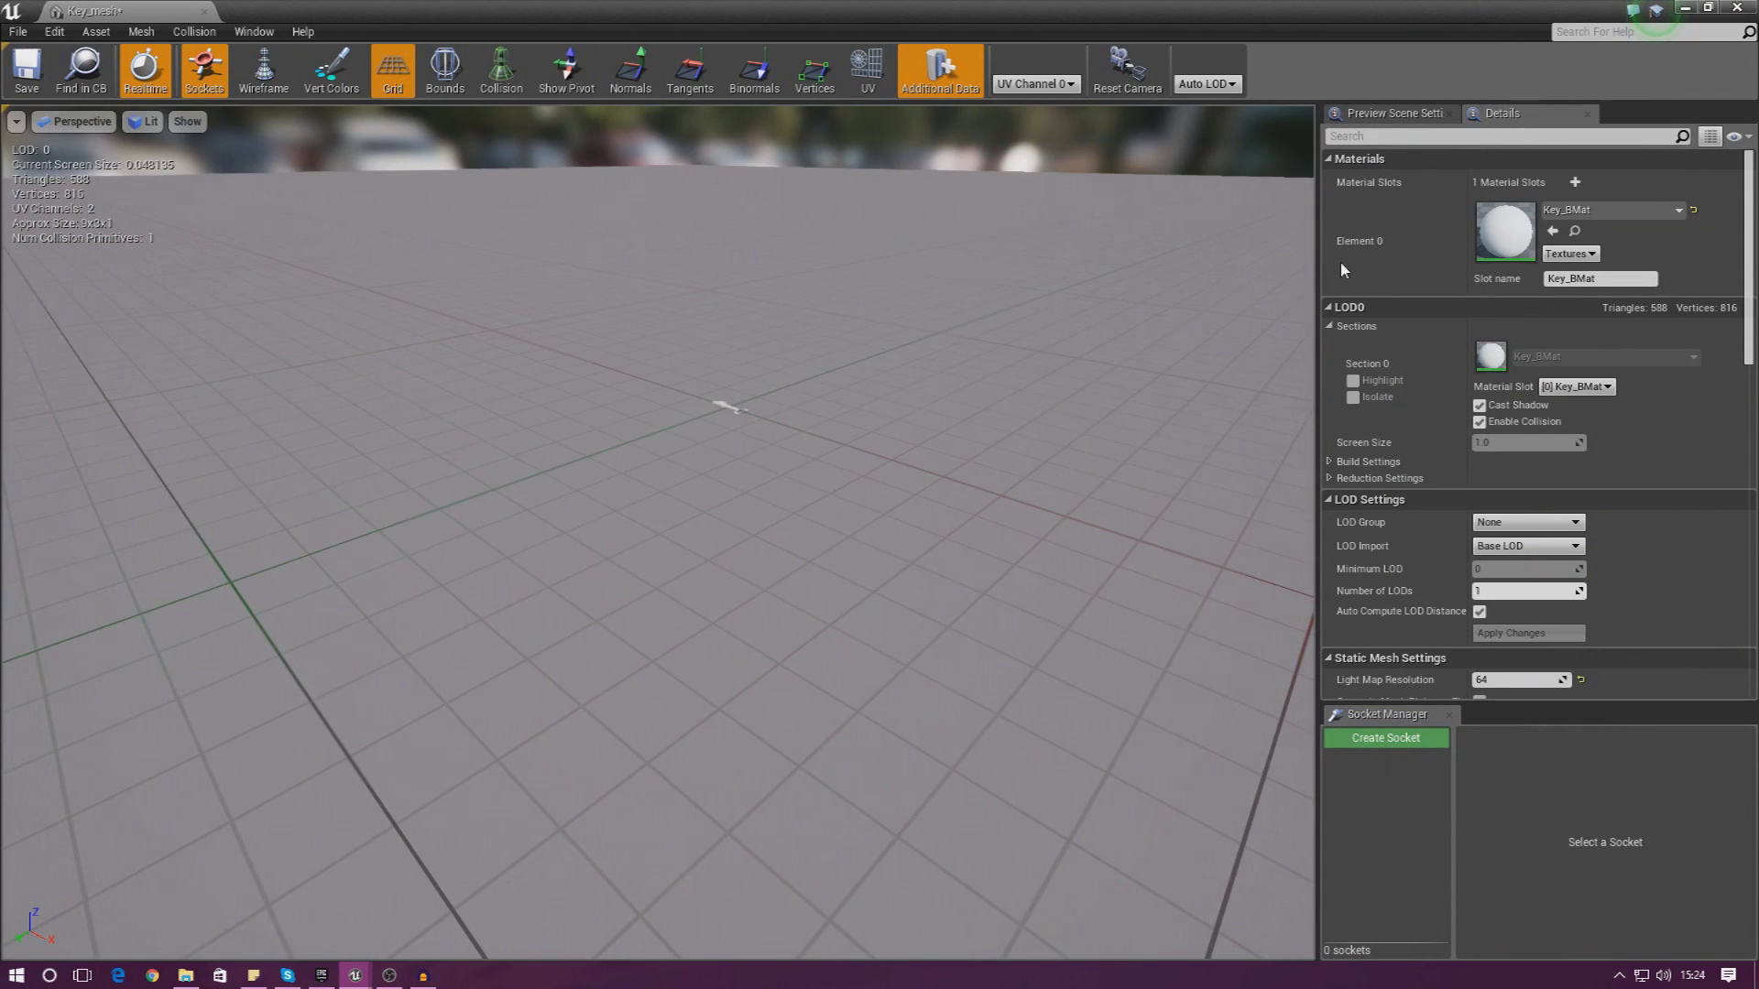
left_click(1588, 216)
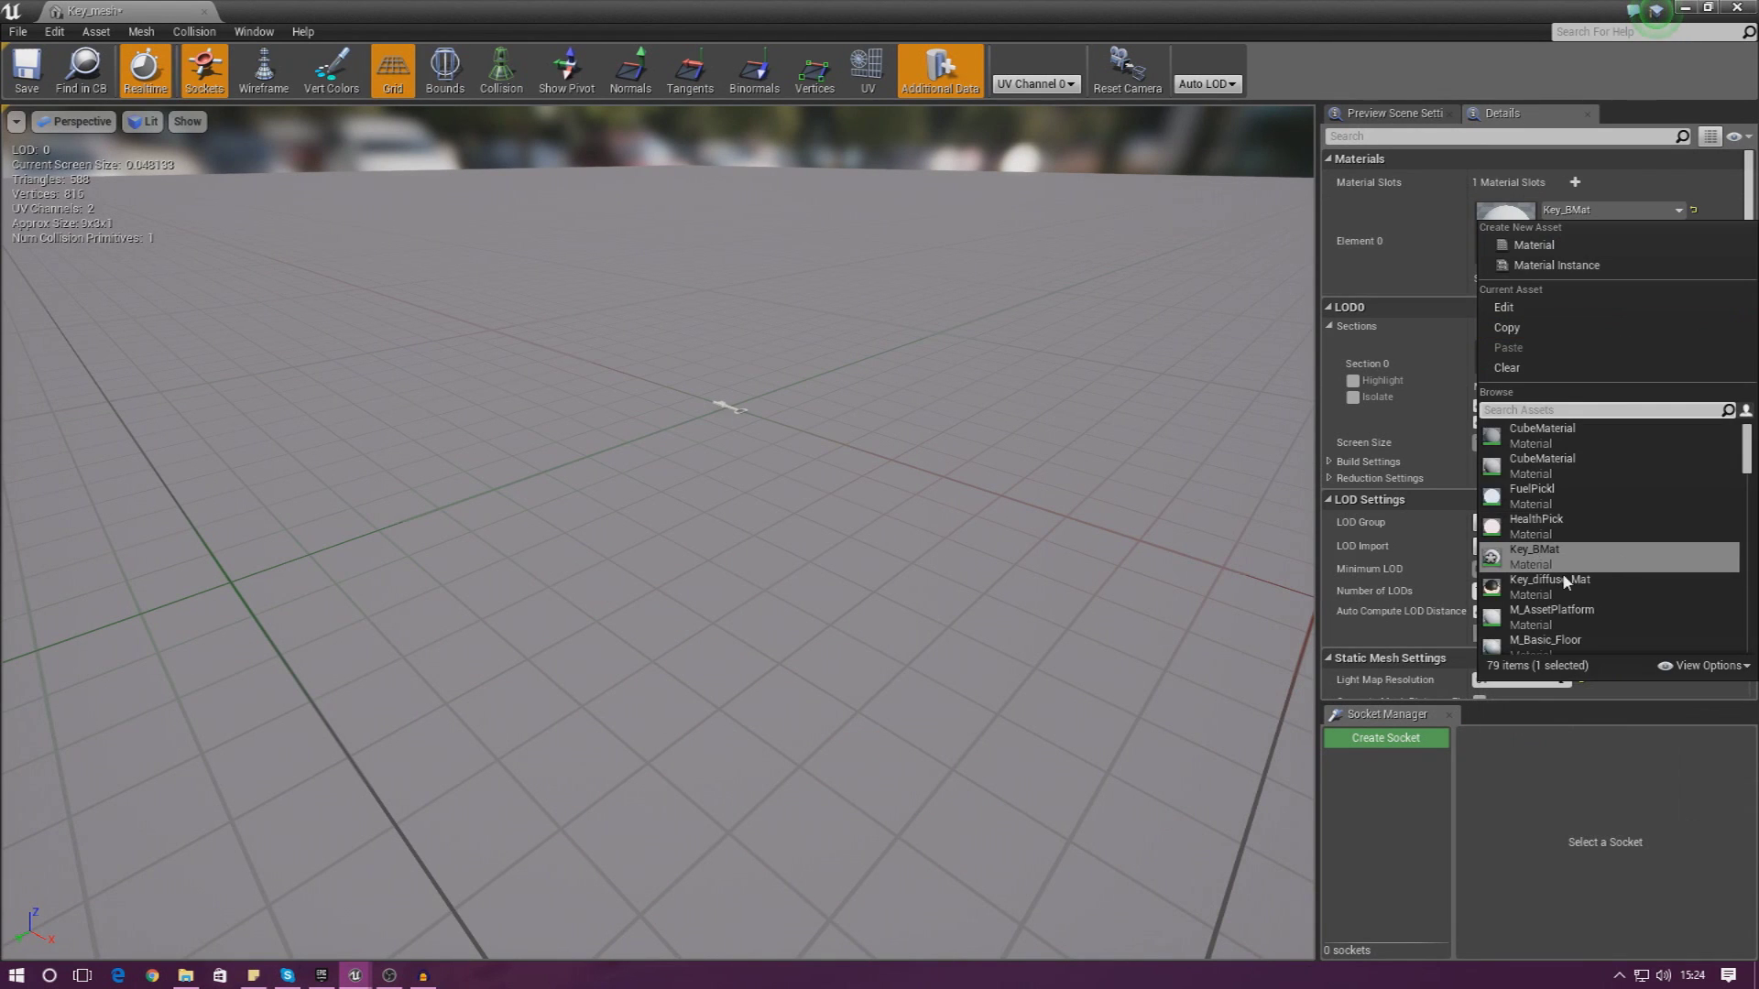
left_click(1576, 592)
left_click_drag(990, 428, 1035, 504)
left_click_drag(923, 445, 924, 445)
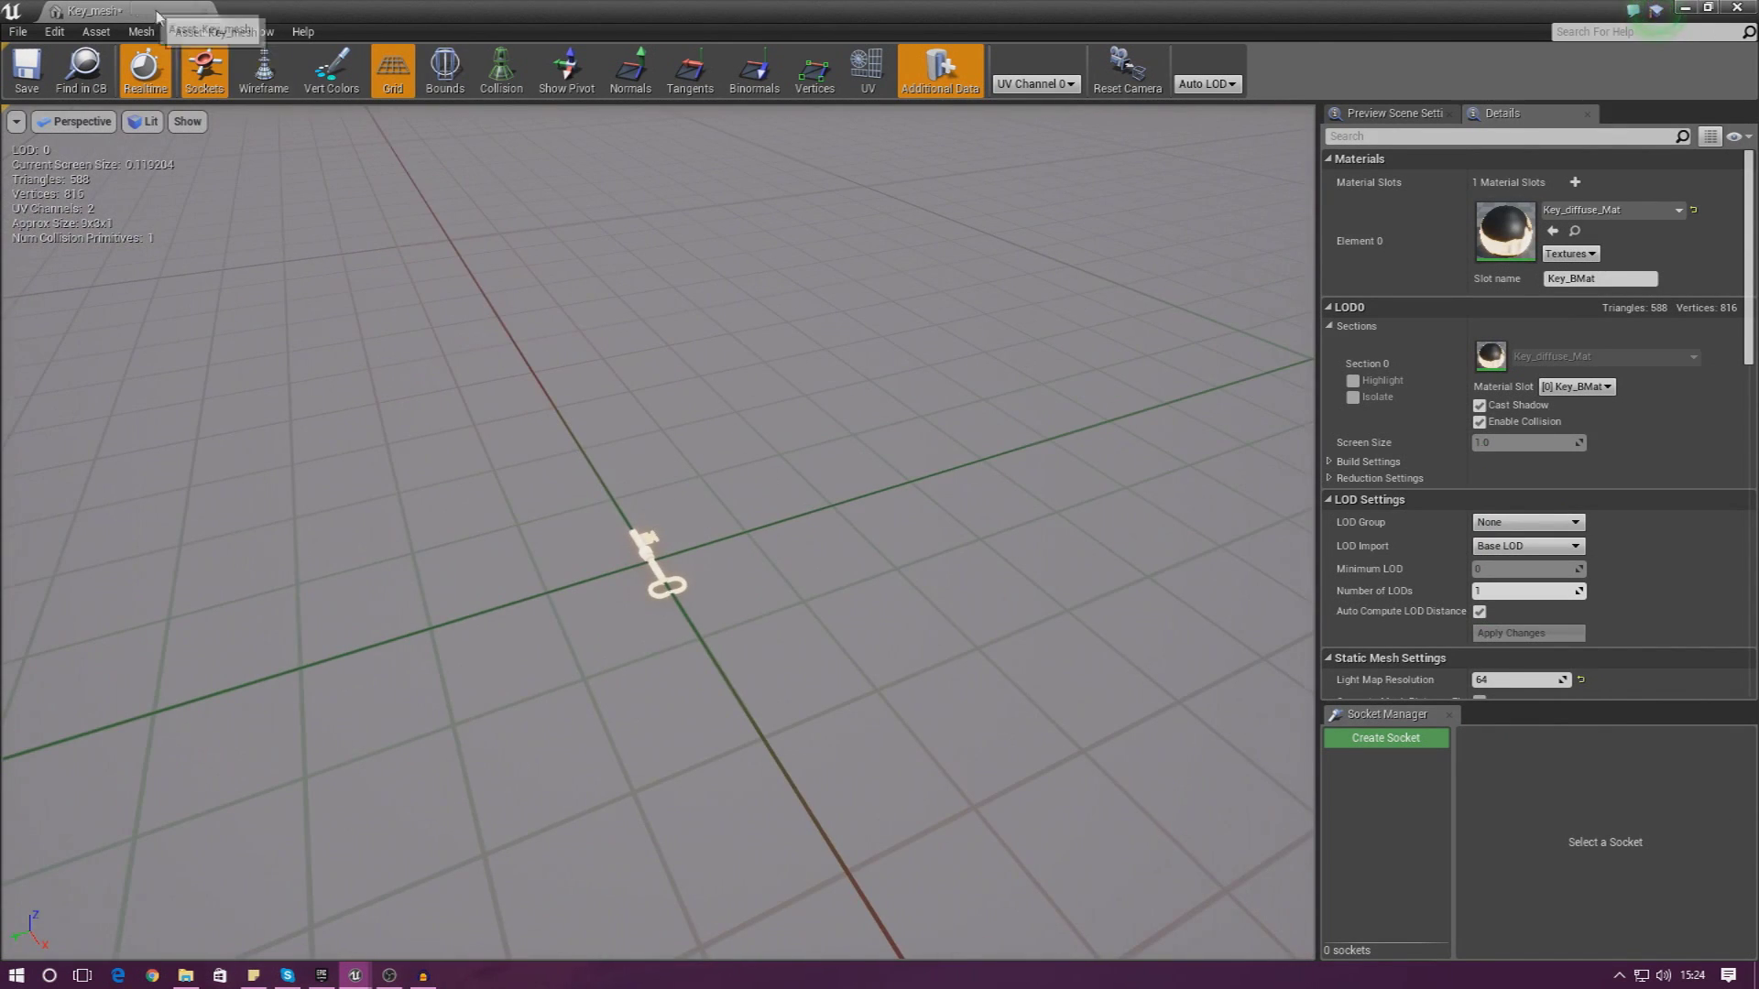
left_click(43, 77)
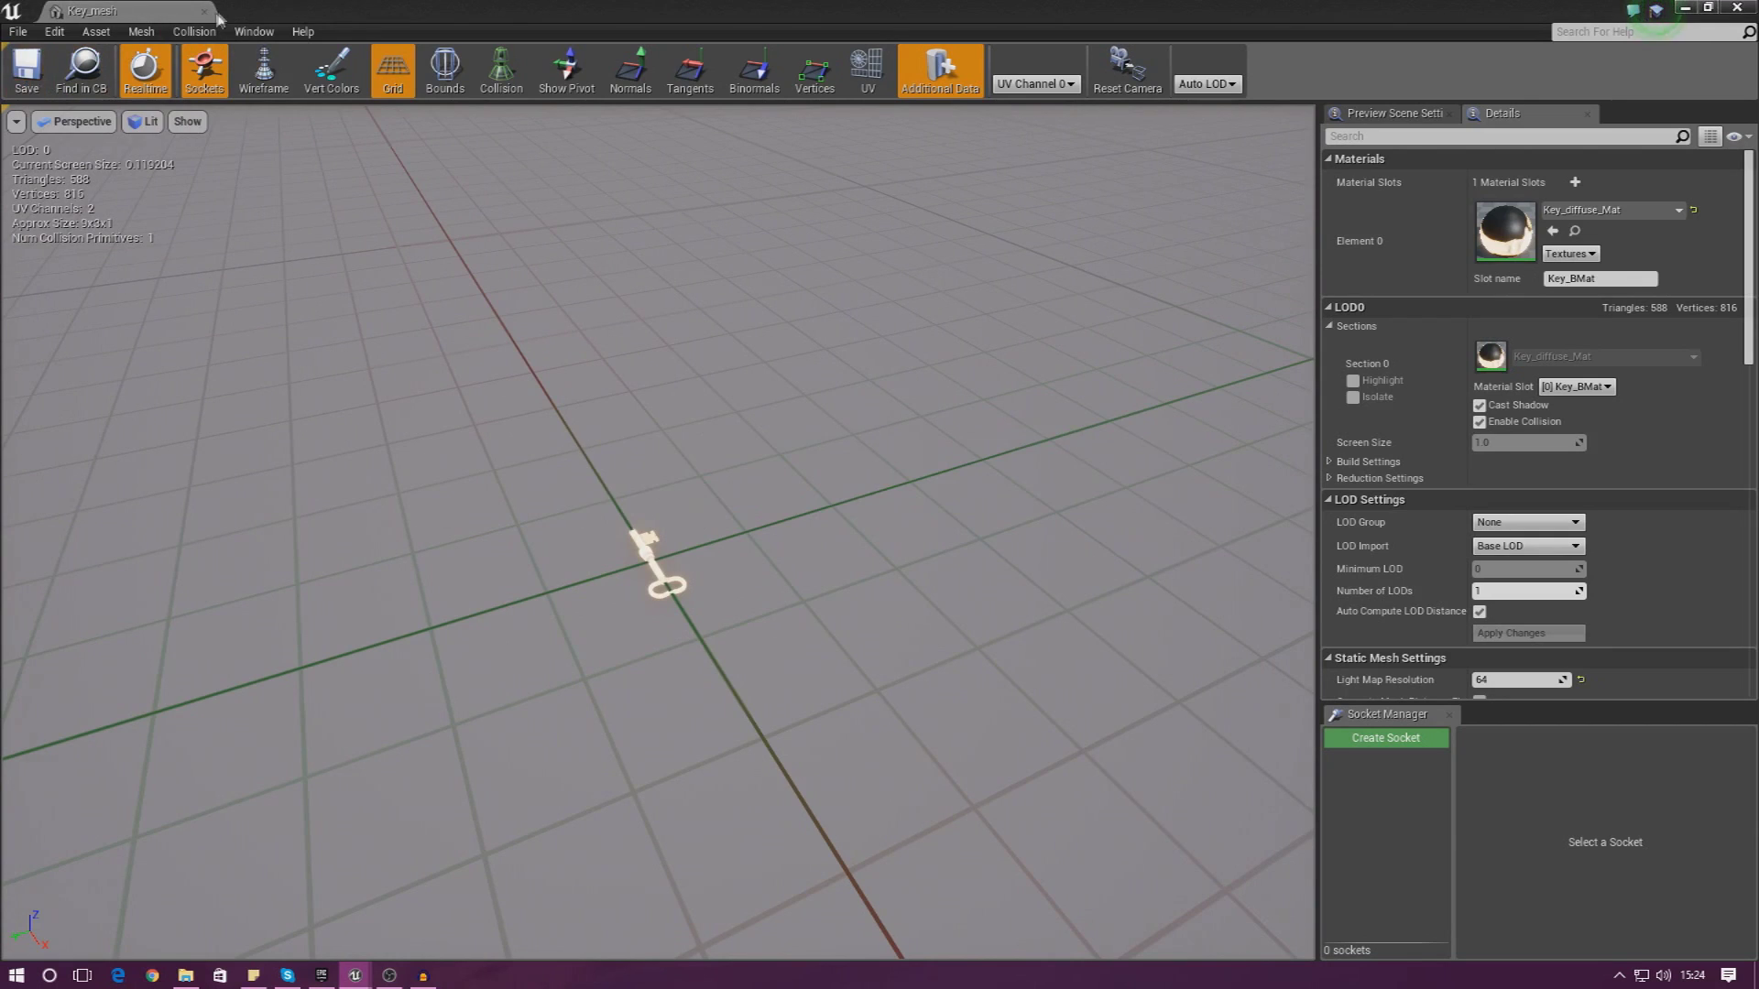
left_click(203, 11)
Add a Boolean variable named HasKey to the SideScrollerCharacter blueprint and compile it
mouse_move(849, 371)
right_mouse_down()
mouse_move(880, 367)
mouse_move(848, 394)
mouse_move(850, 371)
right_mouse_up()
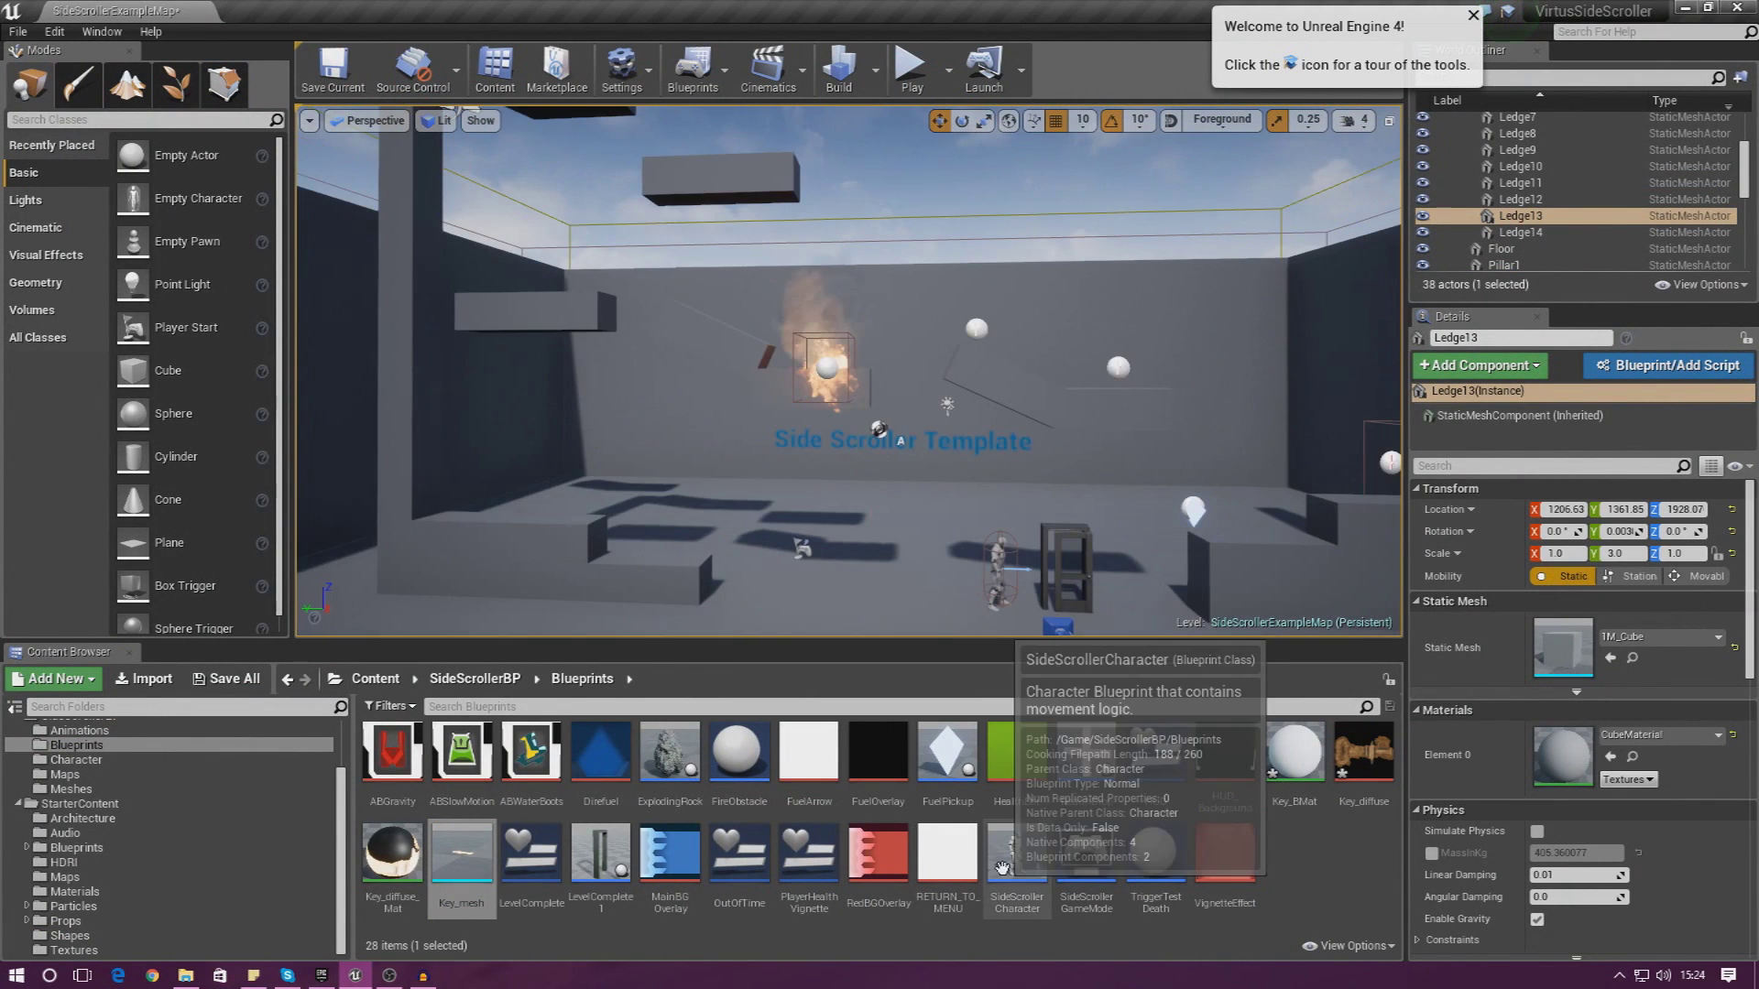
double_click(1012, 847)
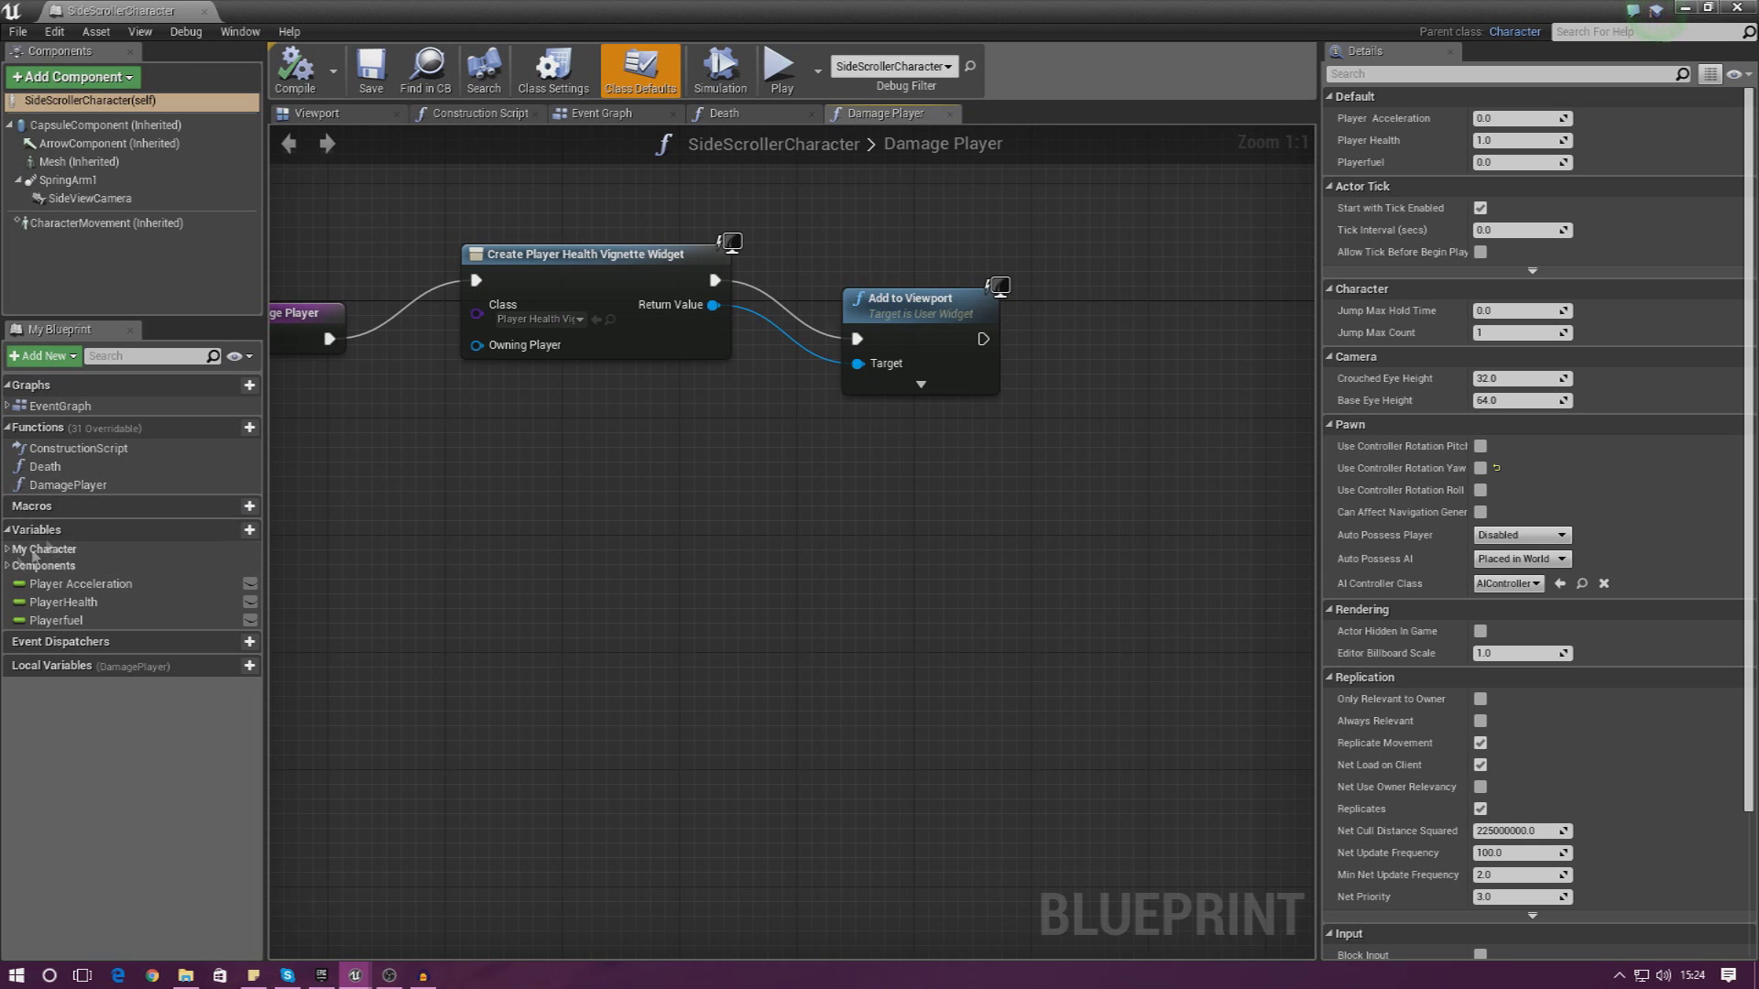
left_click(244, 533)
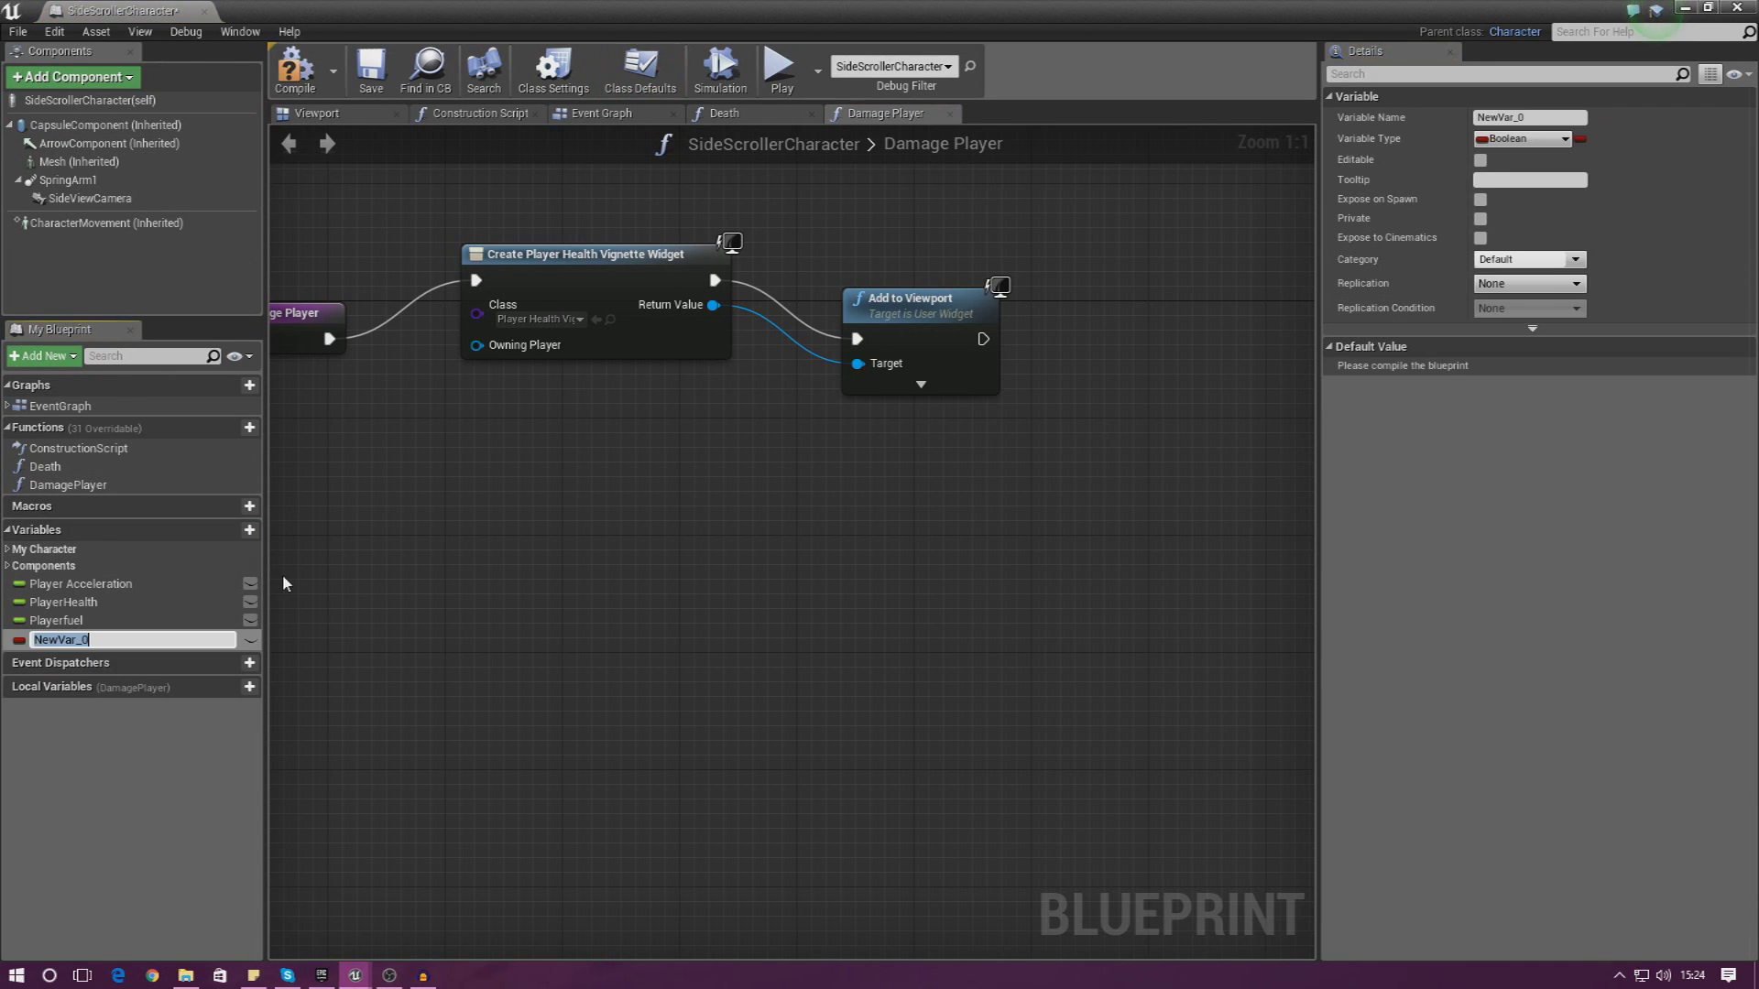
type("HasKey")
key("Return")
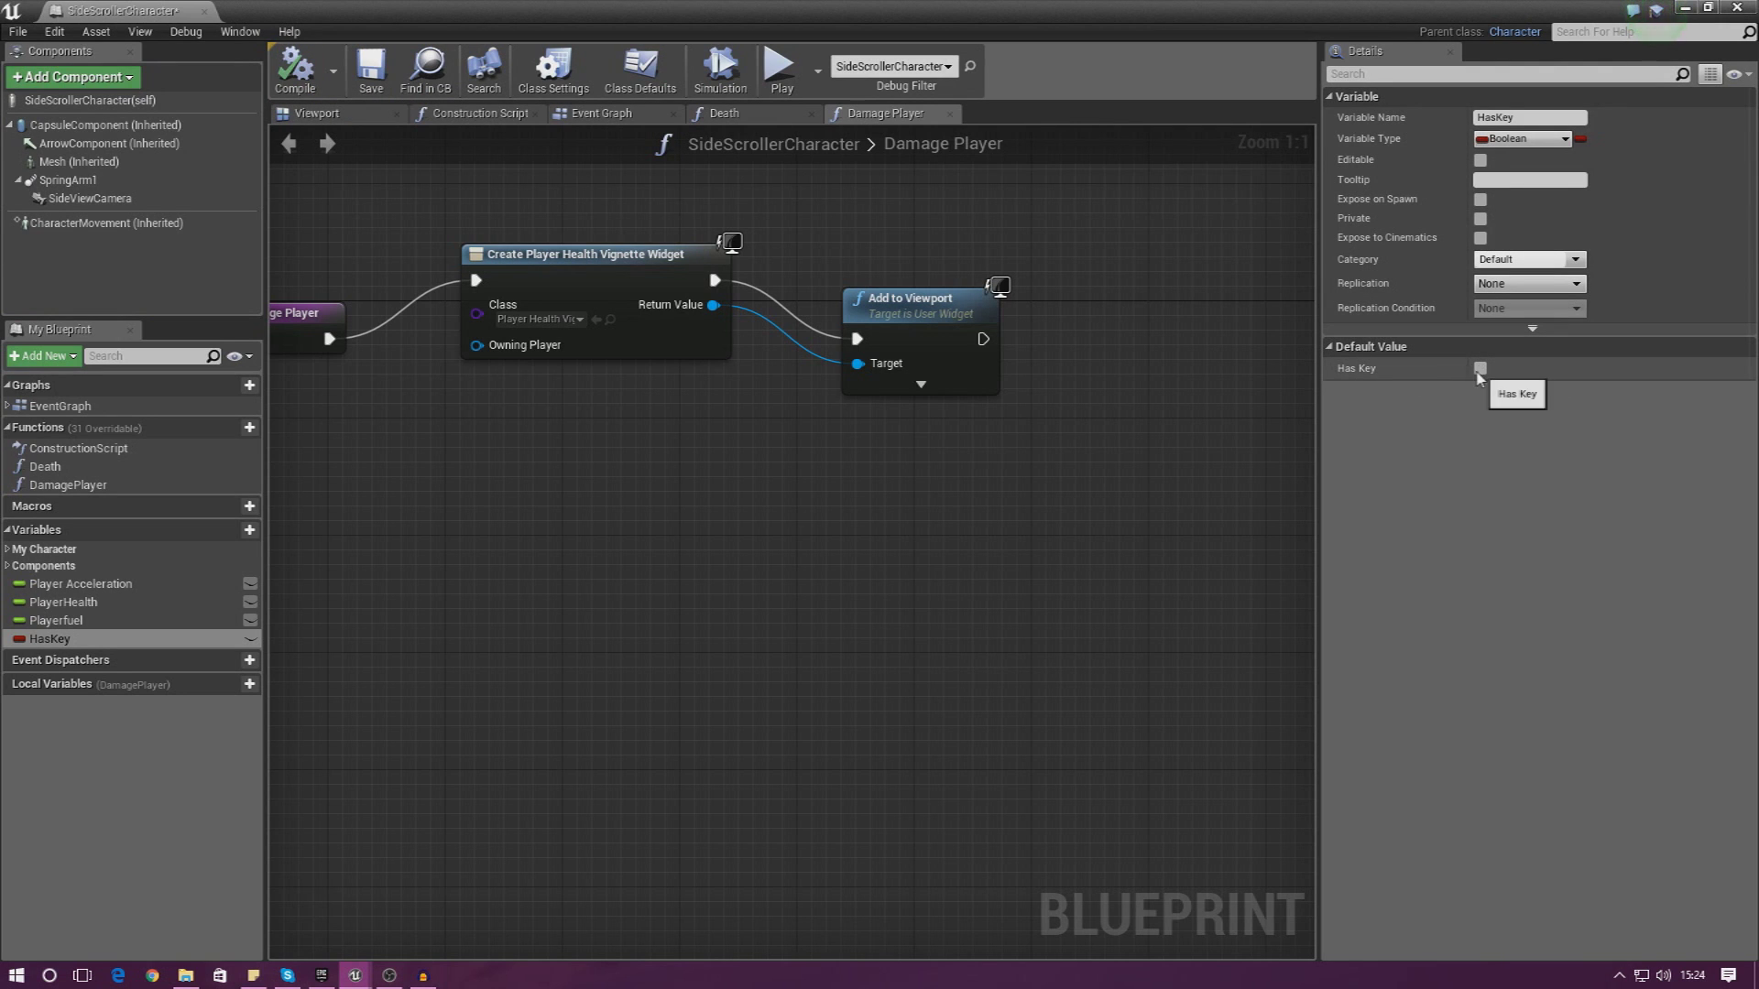
right_click_drag(675, 465, 844, 489)
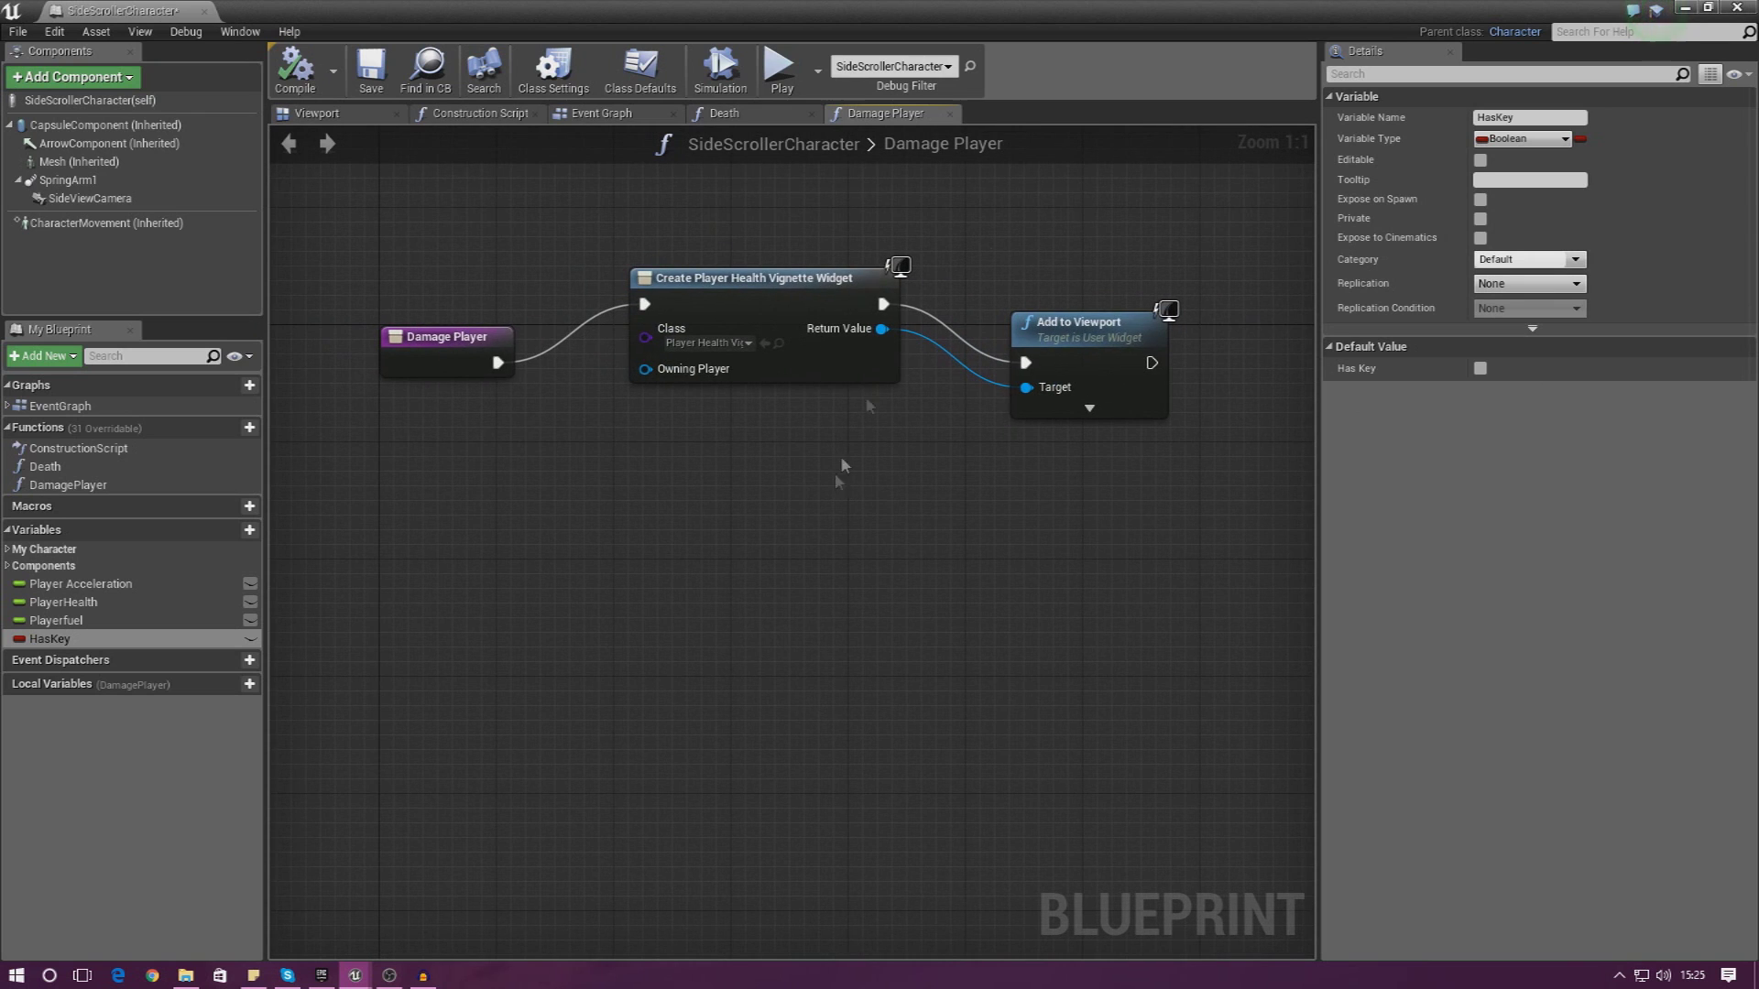
left_click(1754, 7)
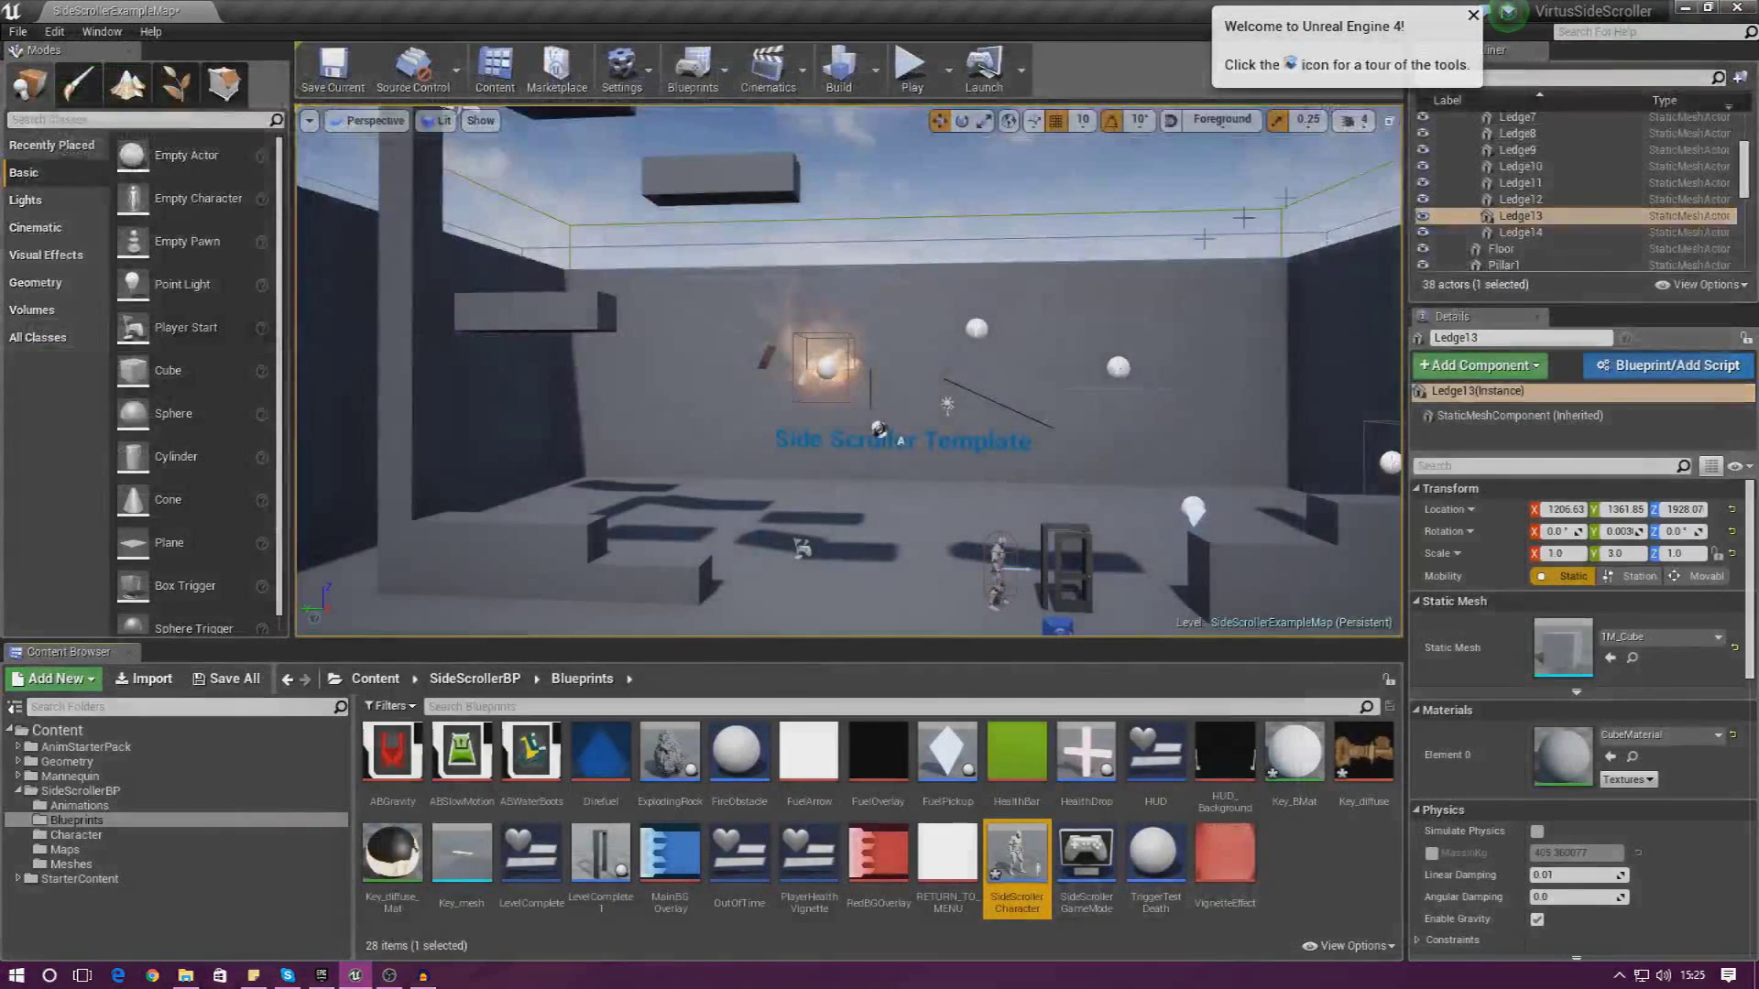
Create an Actor blueprint class named KeyItem in the Blueprints folder and open it
left_click(1362, 880)
right_click_drag(827, 396, 852, 404)
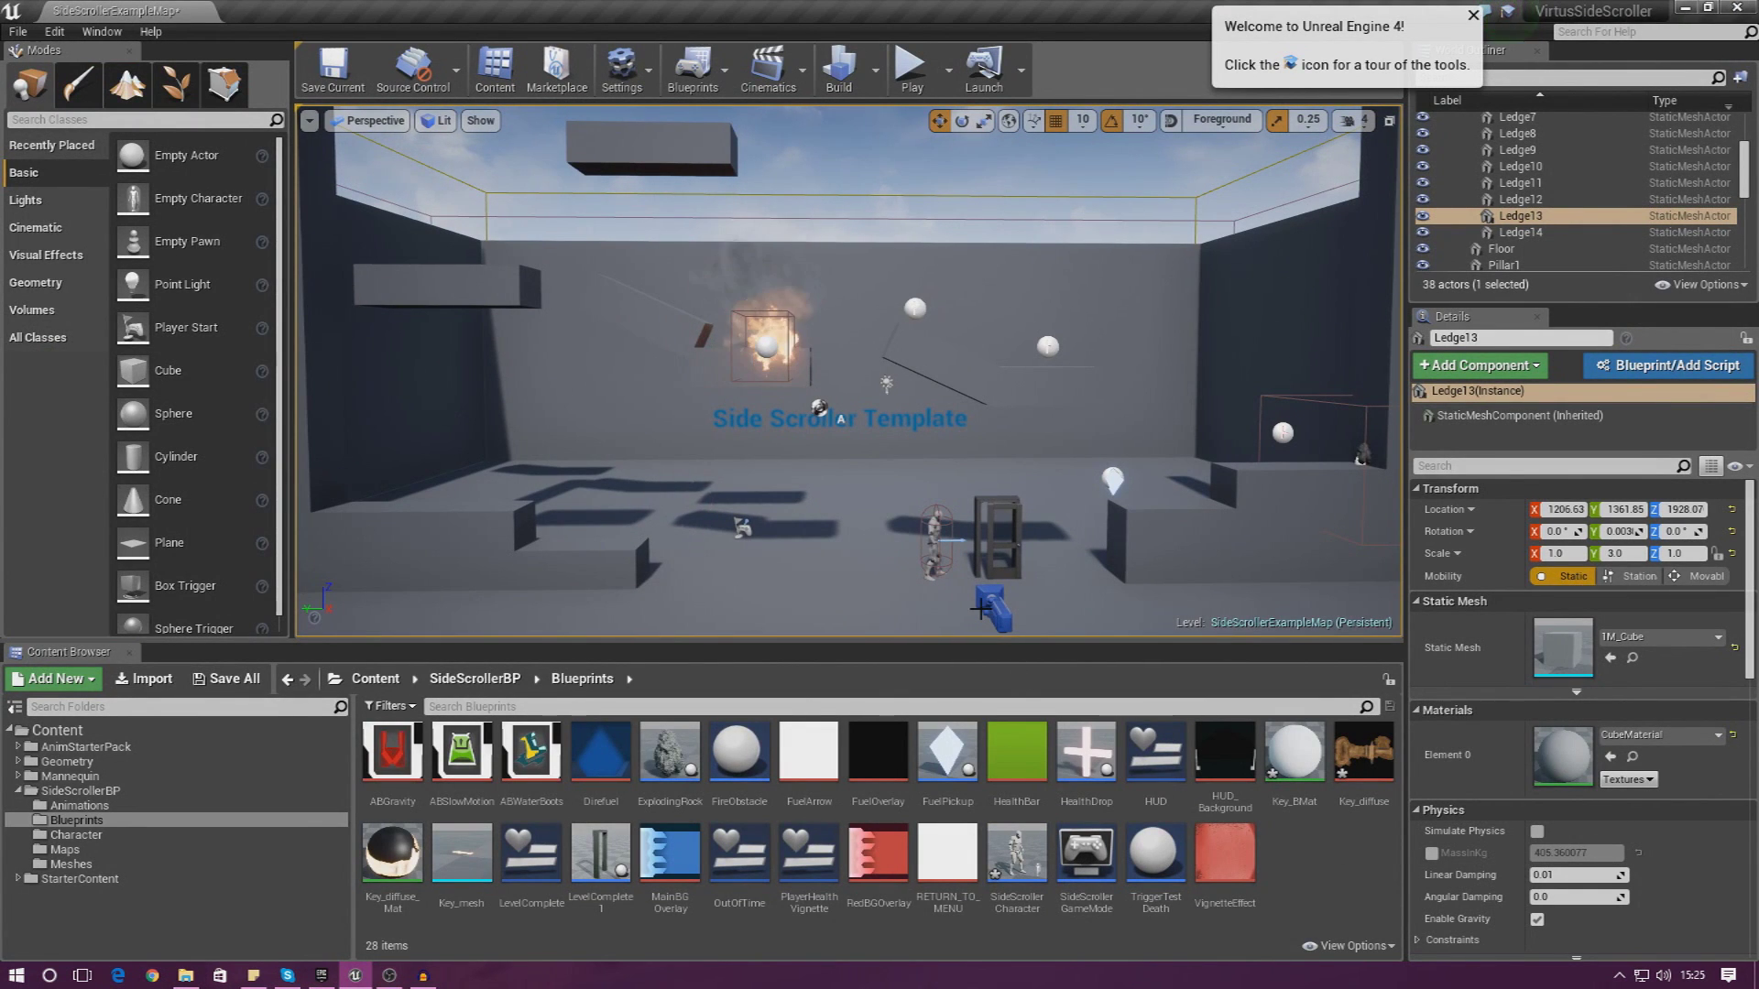
right_click(1277, 871)
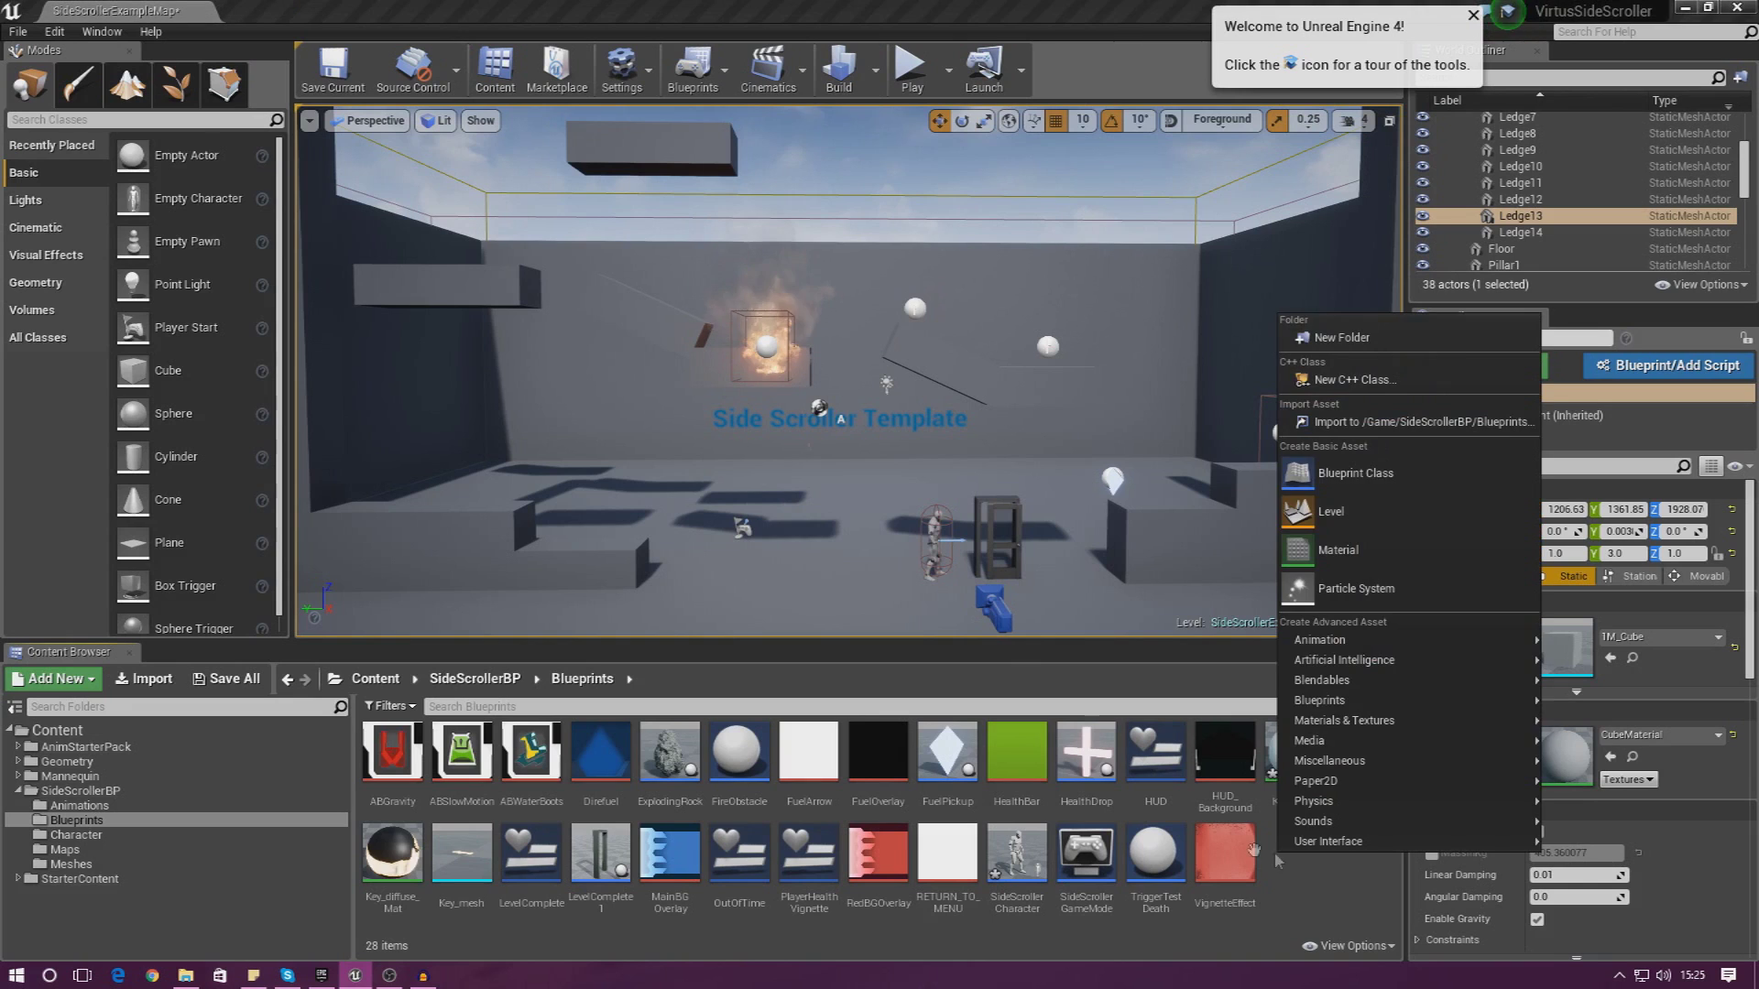
left_click(1354, 473)
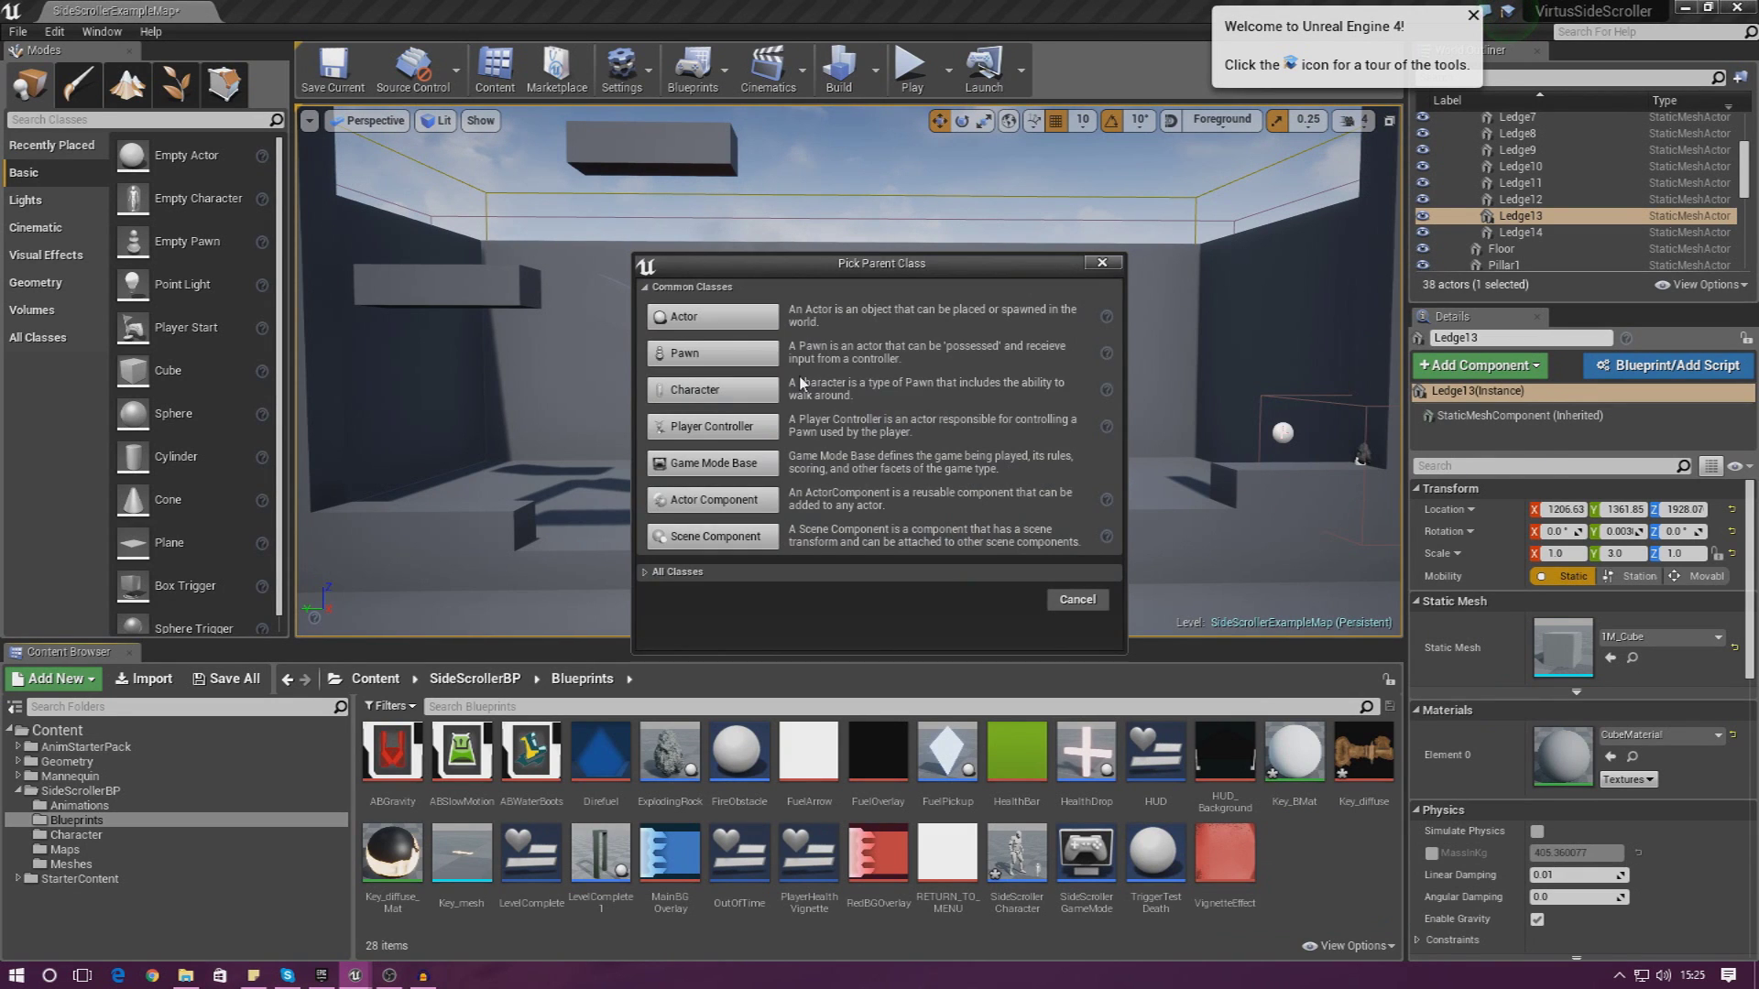
left_click(713, 316)
type("KeyItem")
key("Return")
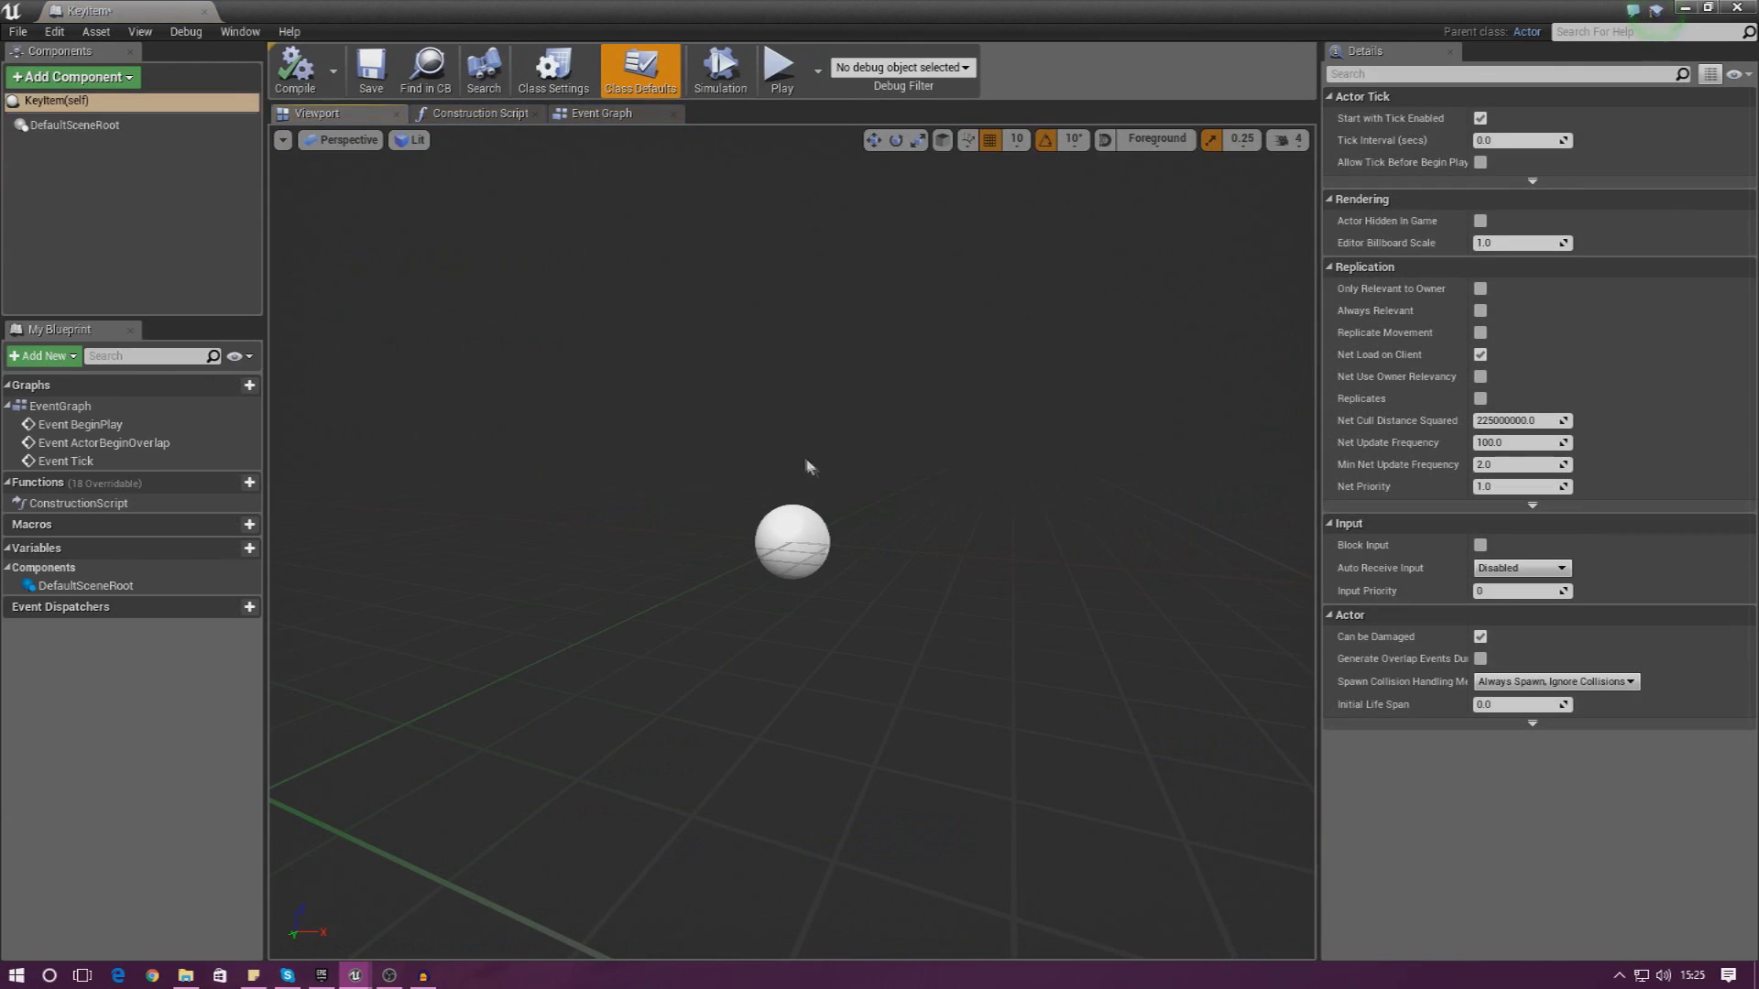
Add a Static Mesh component that uses Key_mesh to the KeyItem blueprint, and close the blueprint
left_click(72, 77)
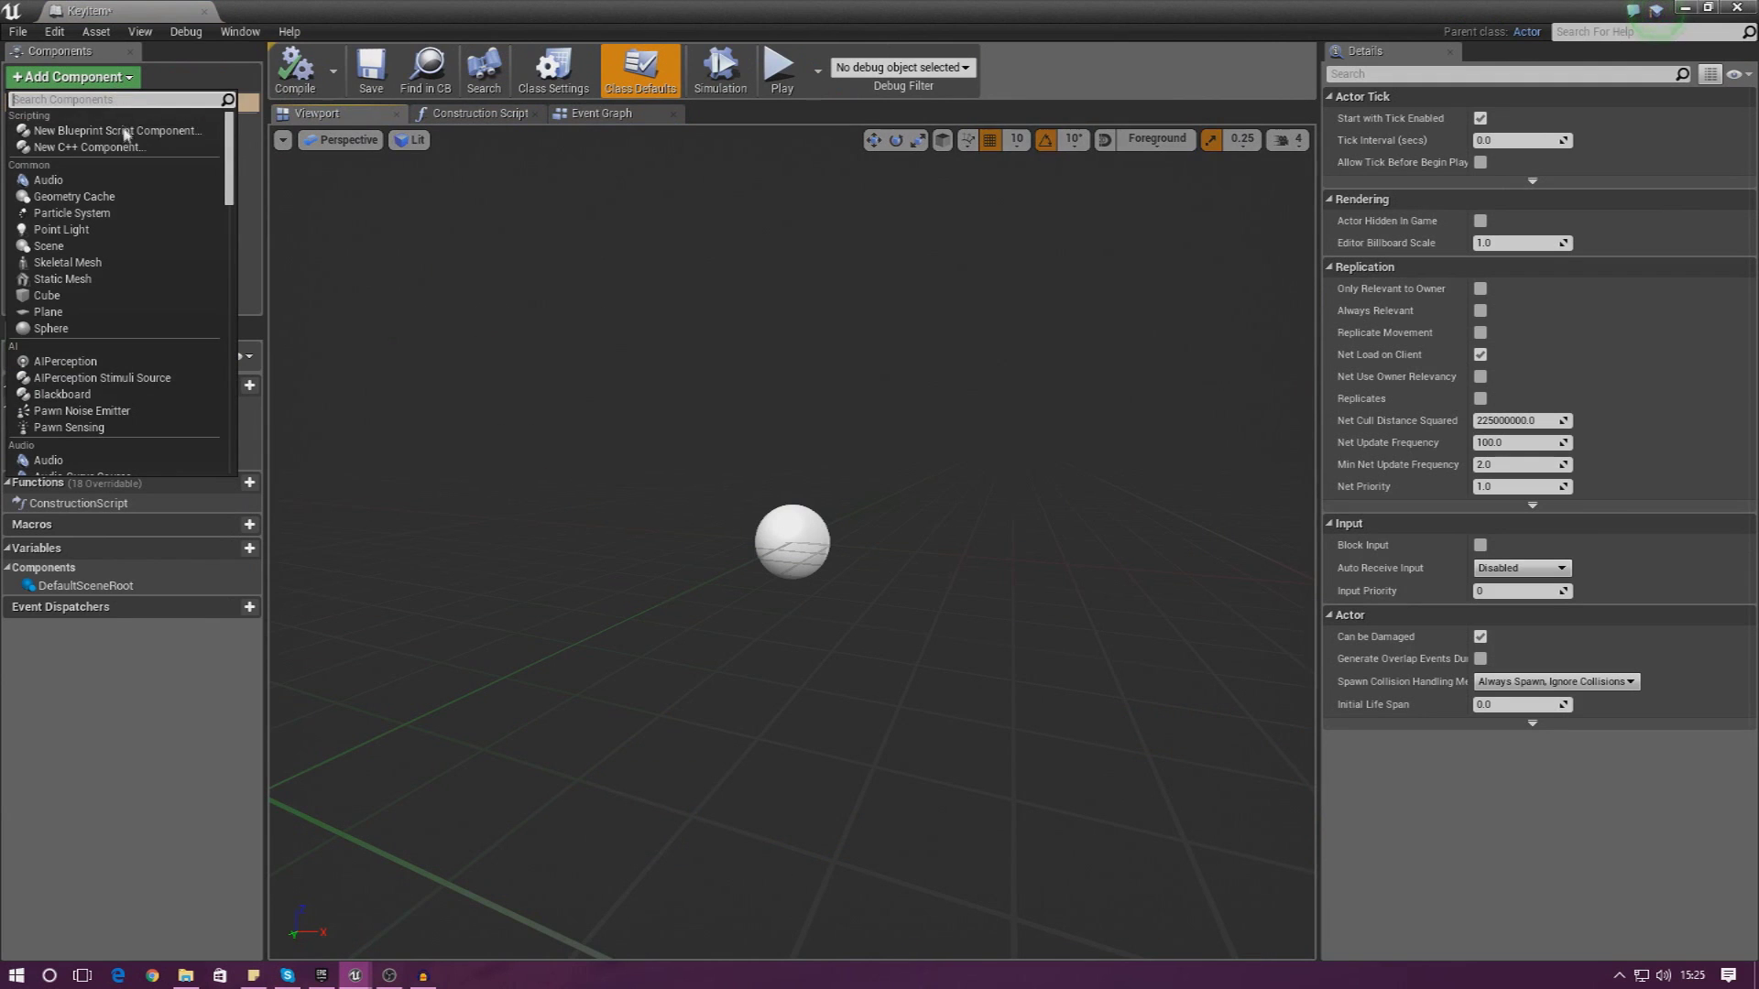
left_click(78, 282)
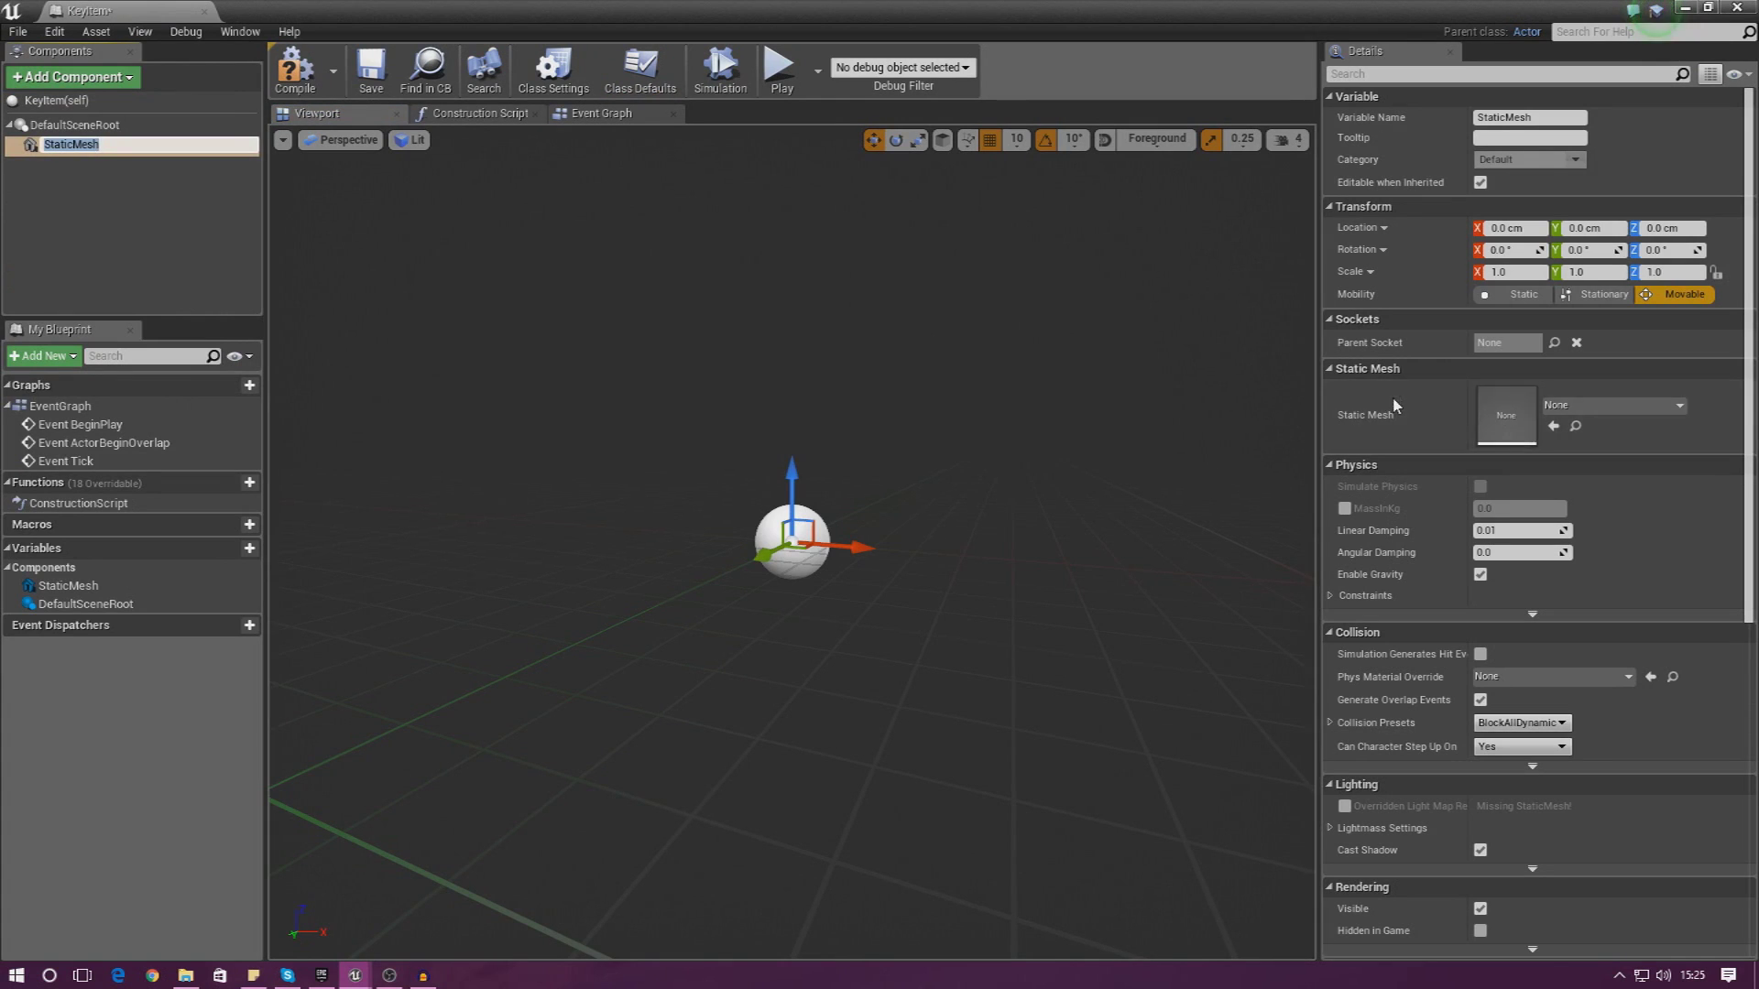
left_click(1576, 408)
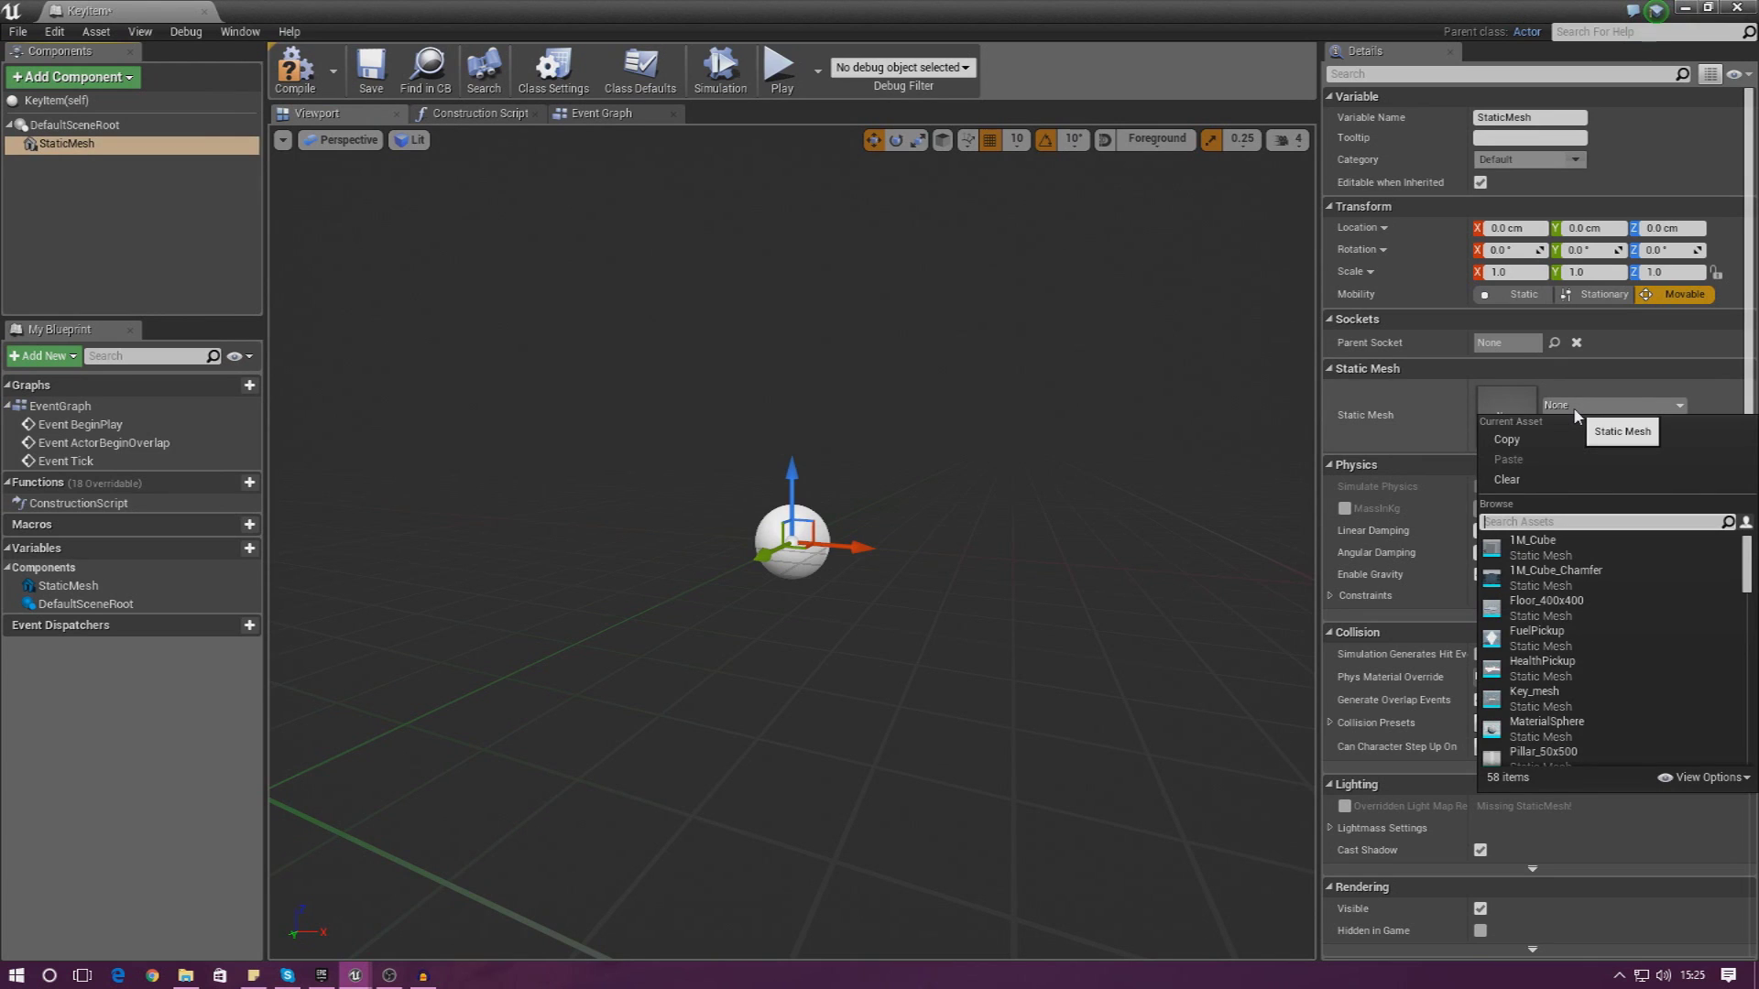
type("Key")
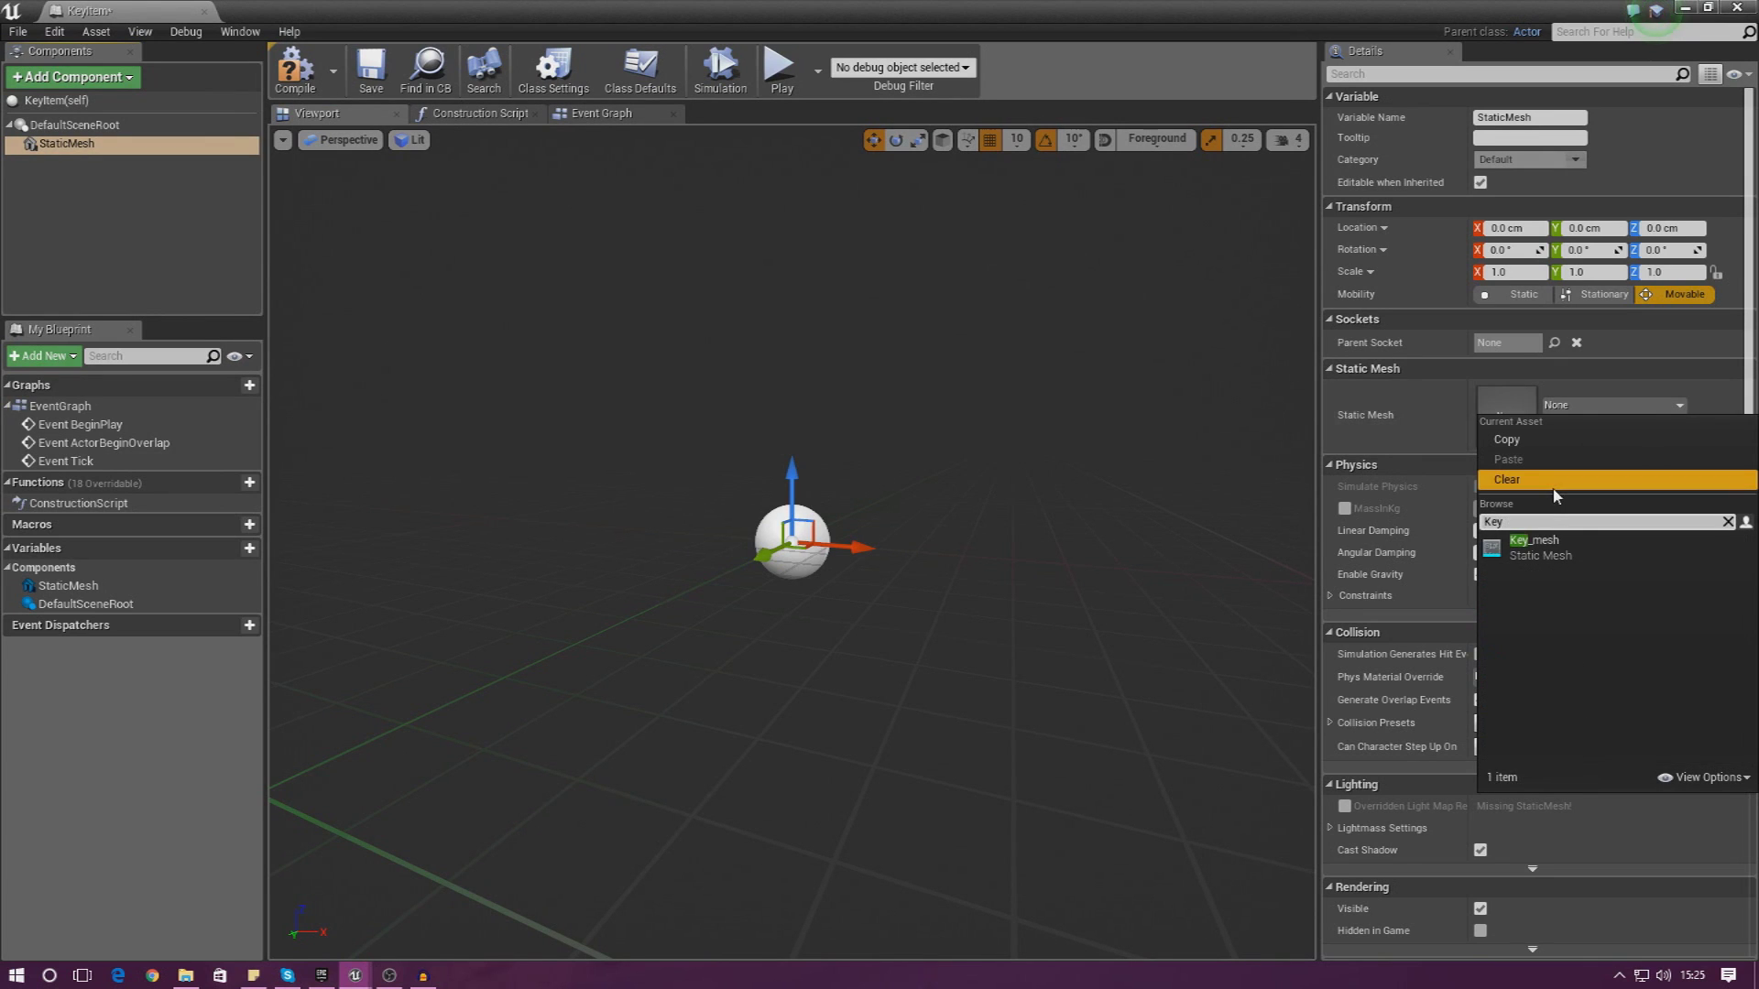
left_click(1539, 545)
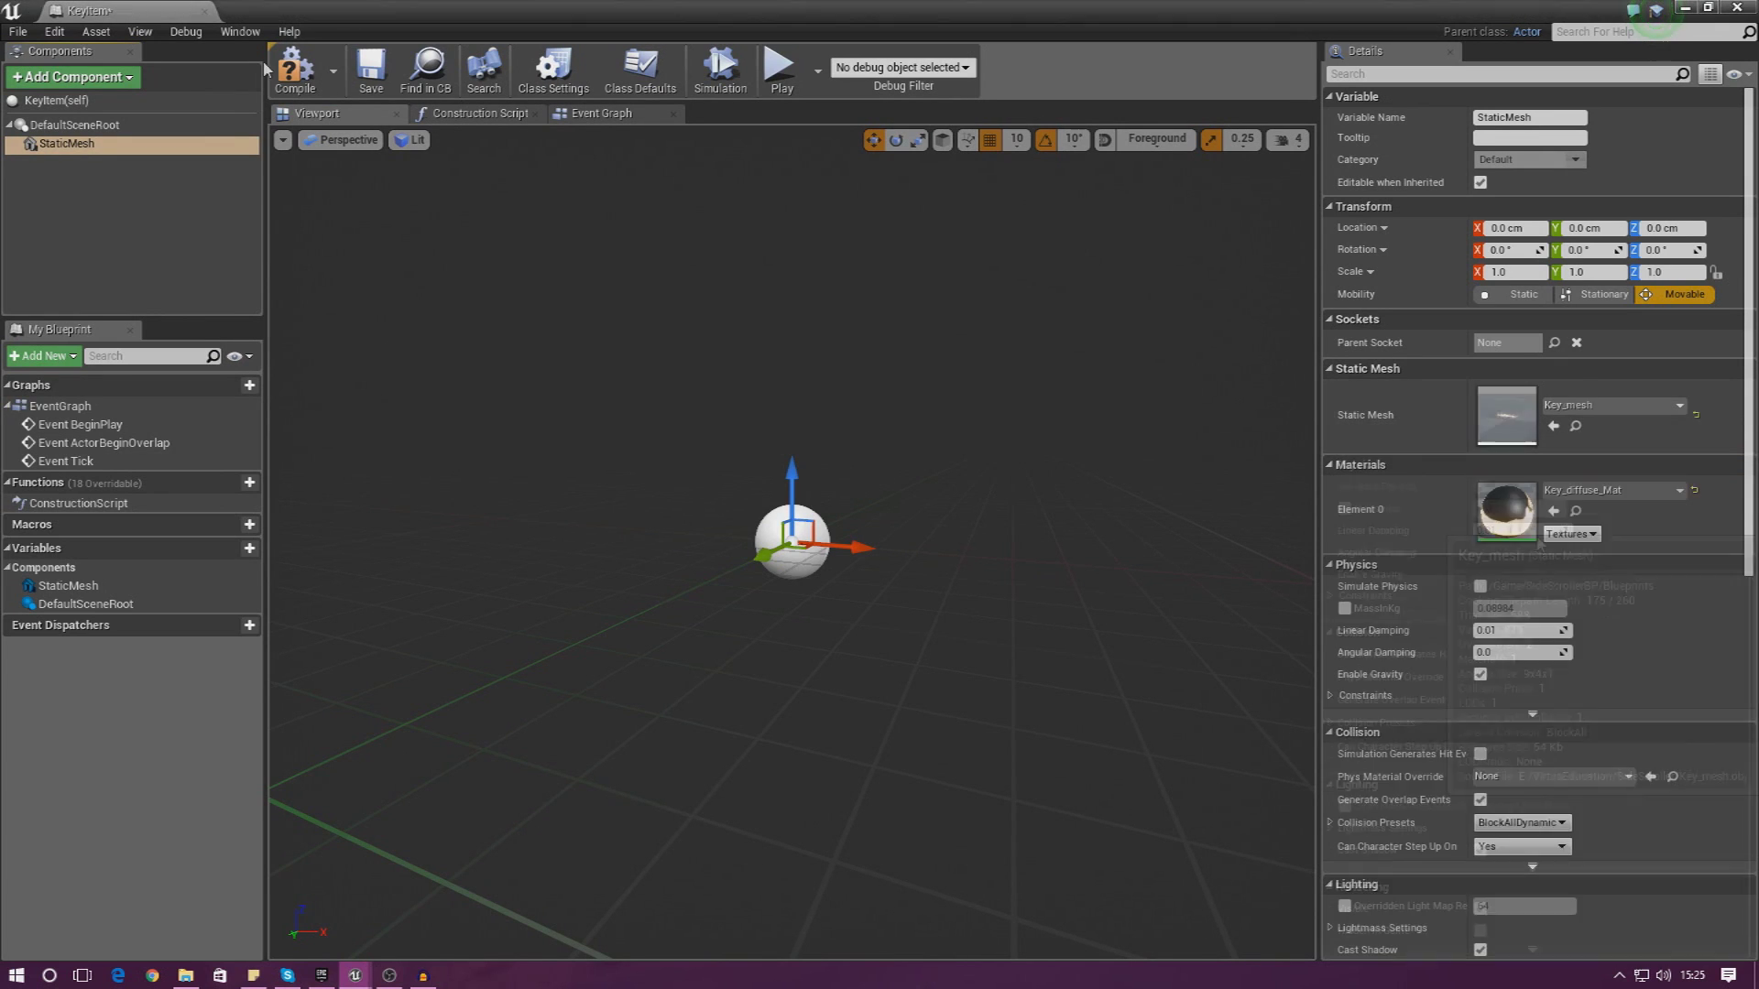
left_click(205, 10)
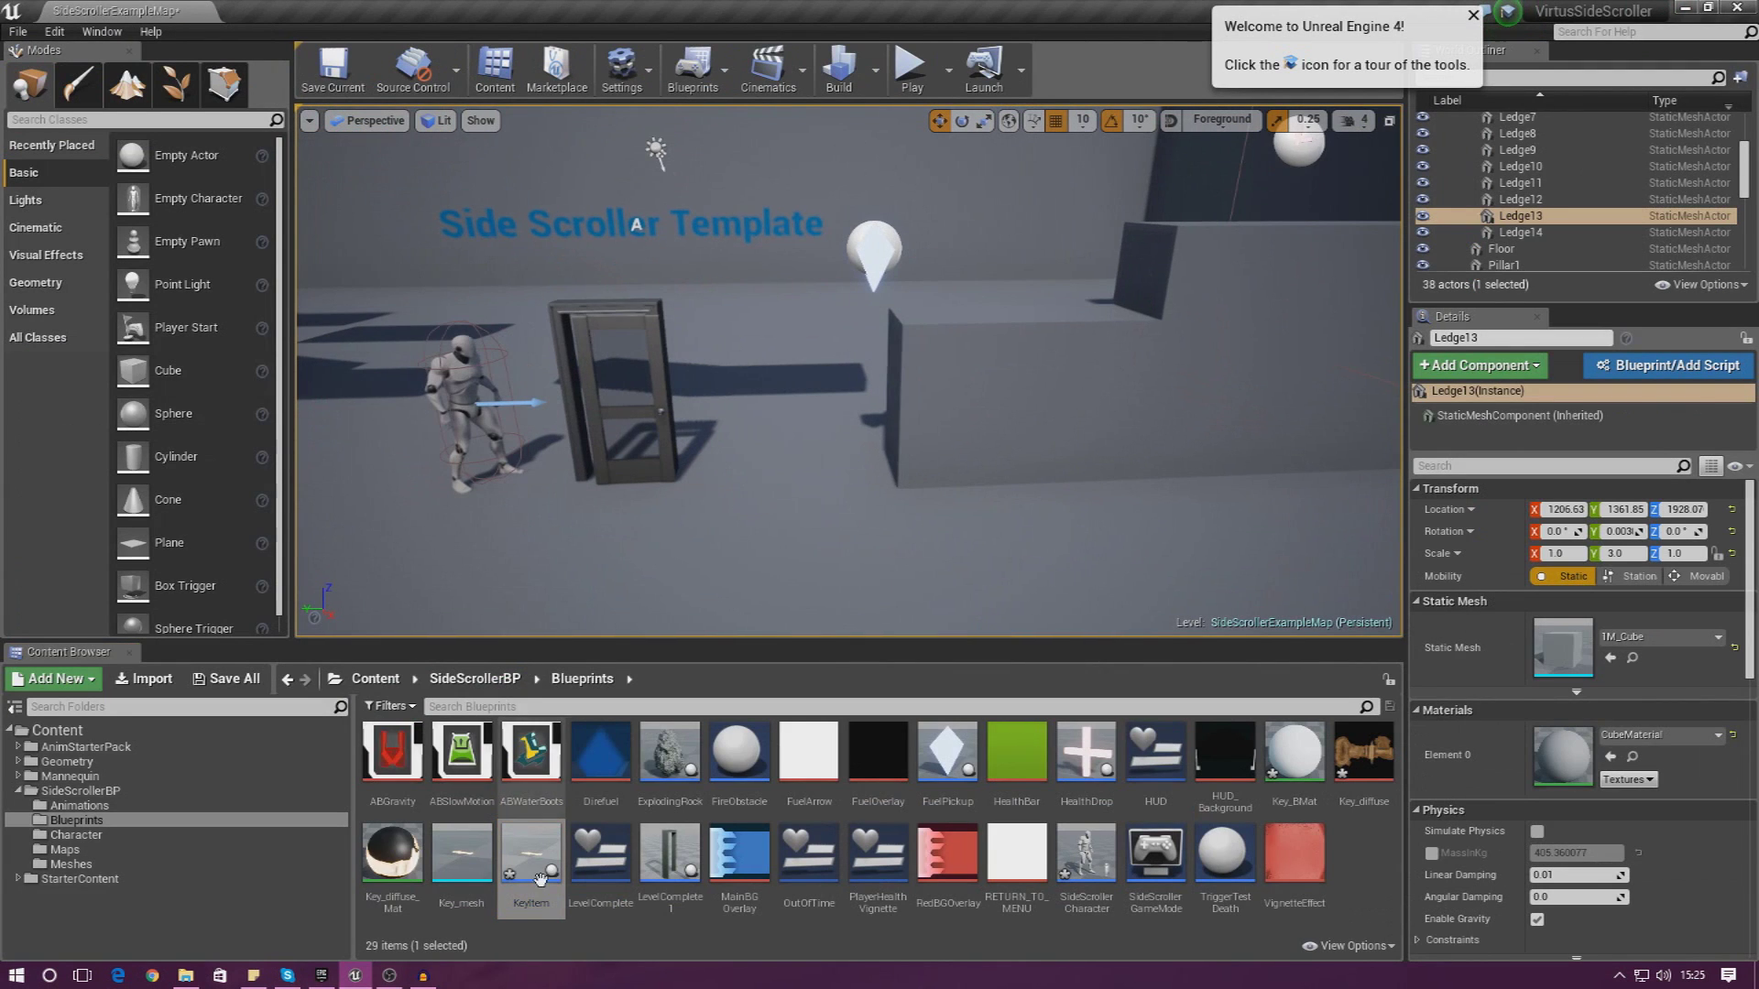
Place a KeyItem on the floor beside the door and briefly play-test the level
left_click_drag(532, 866, 811, 481)
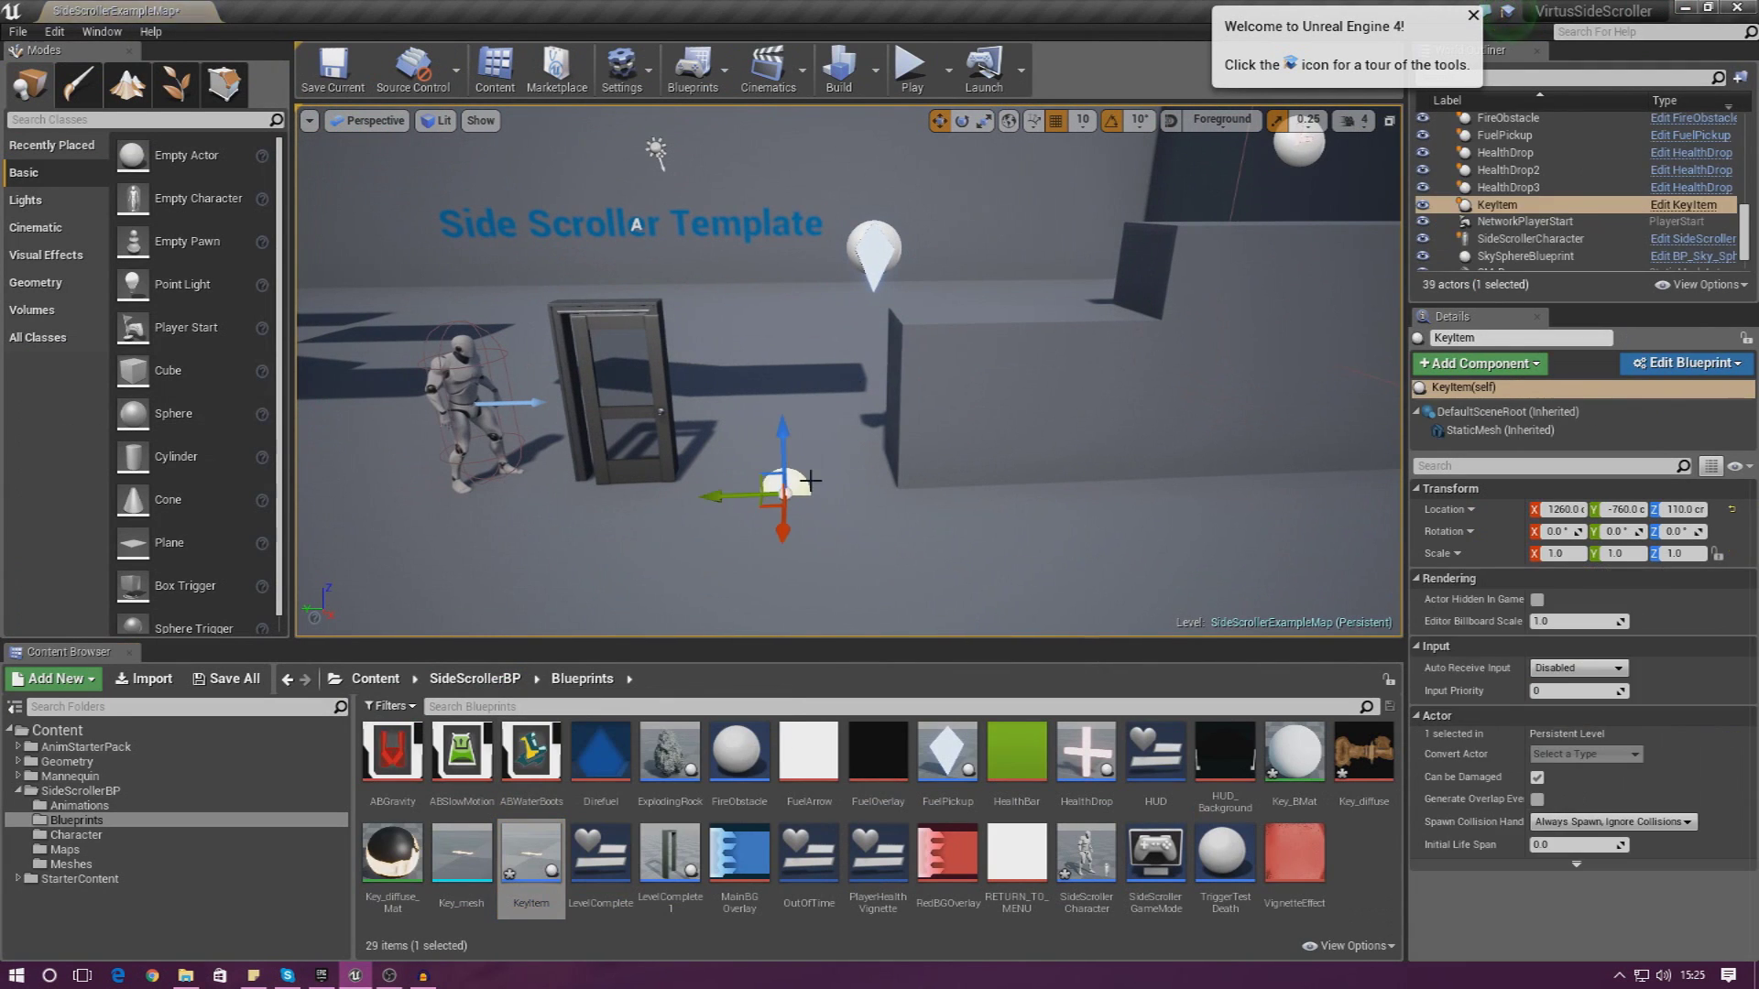
left_click(911, 66)
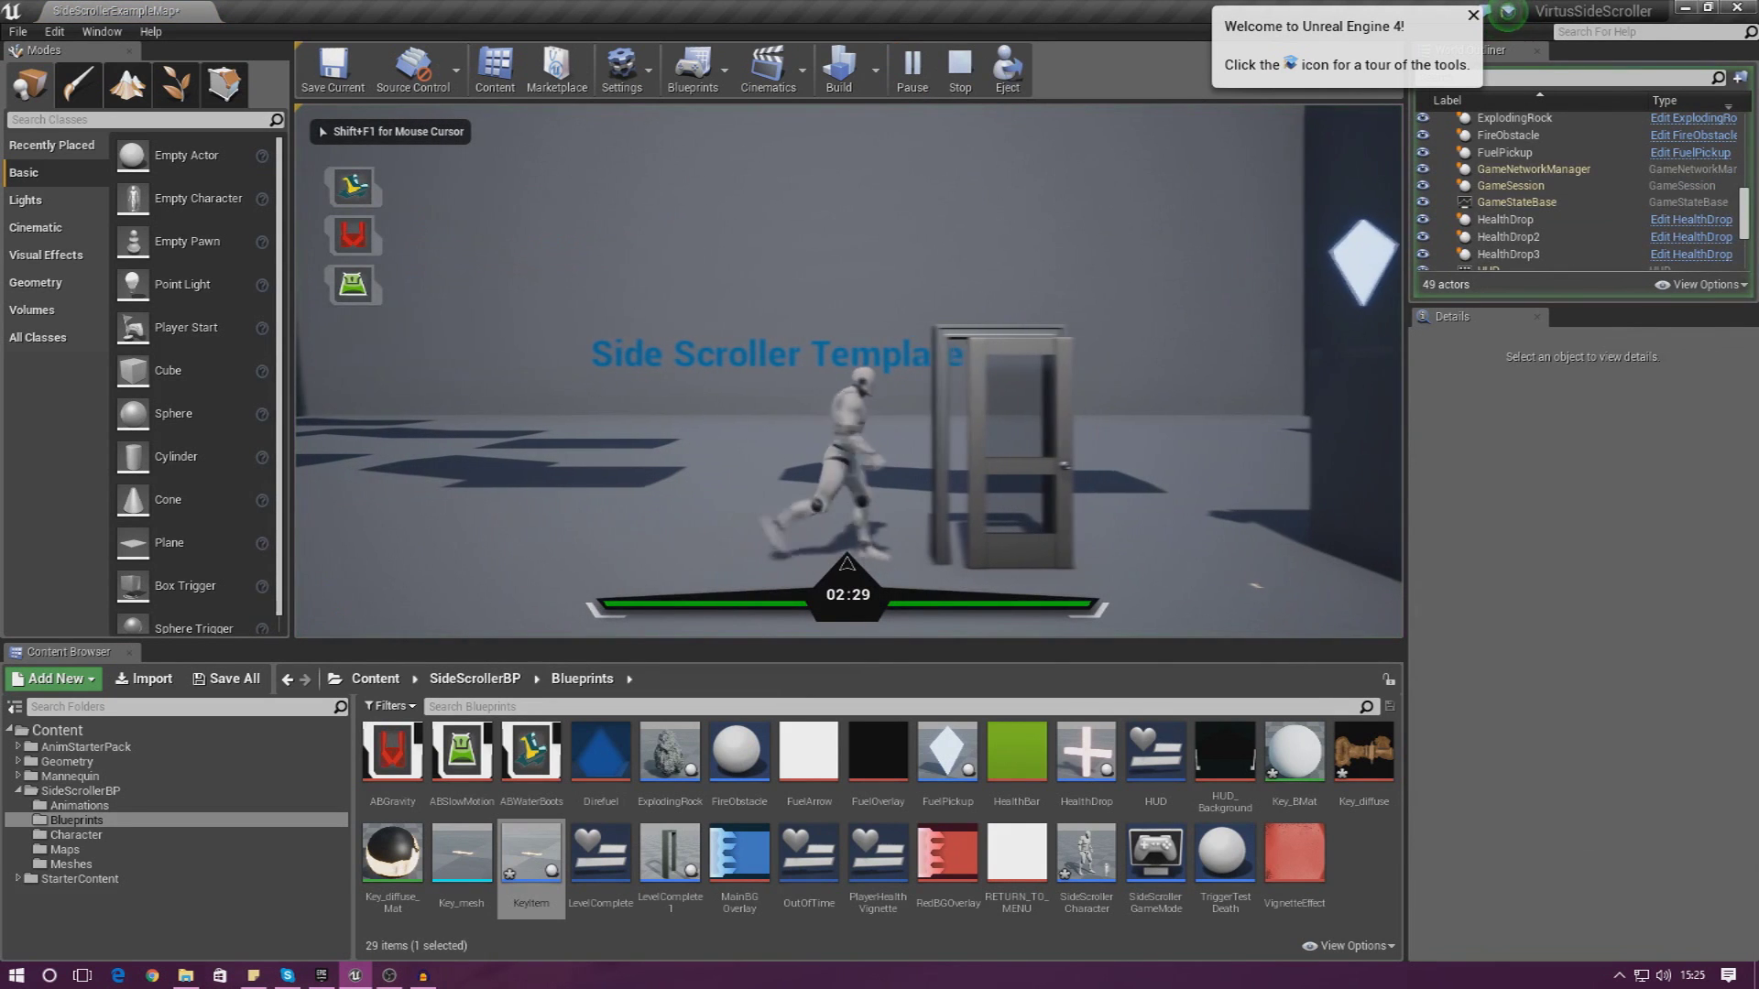
key("Escape")
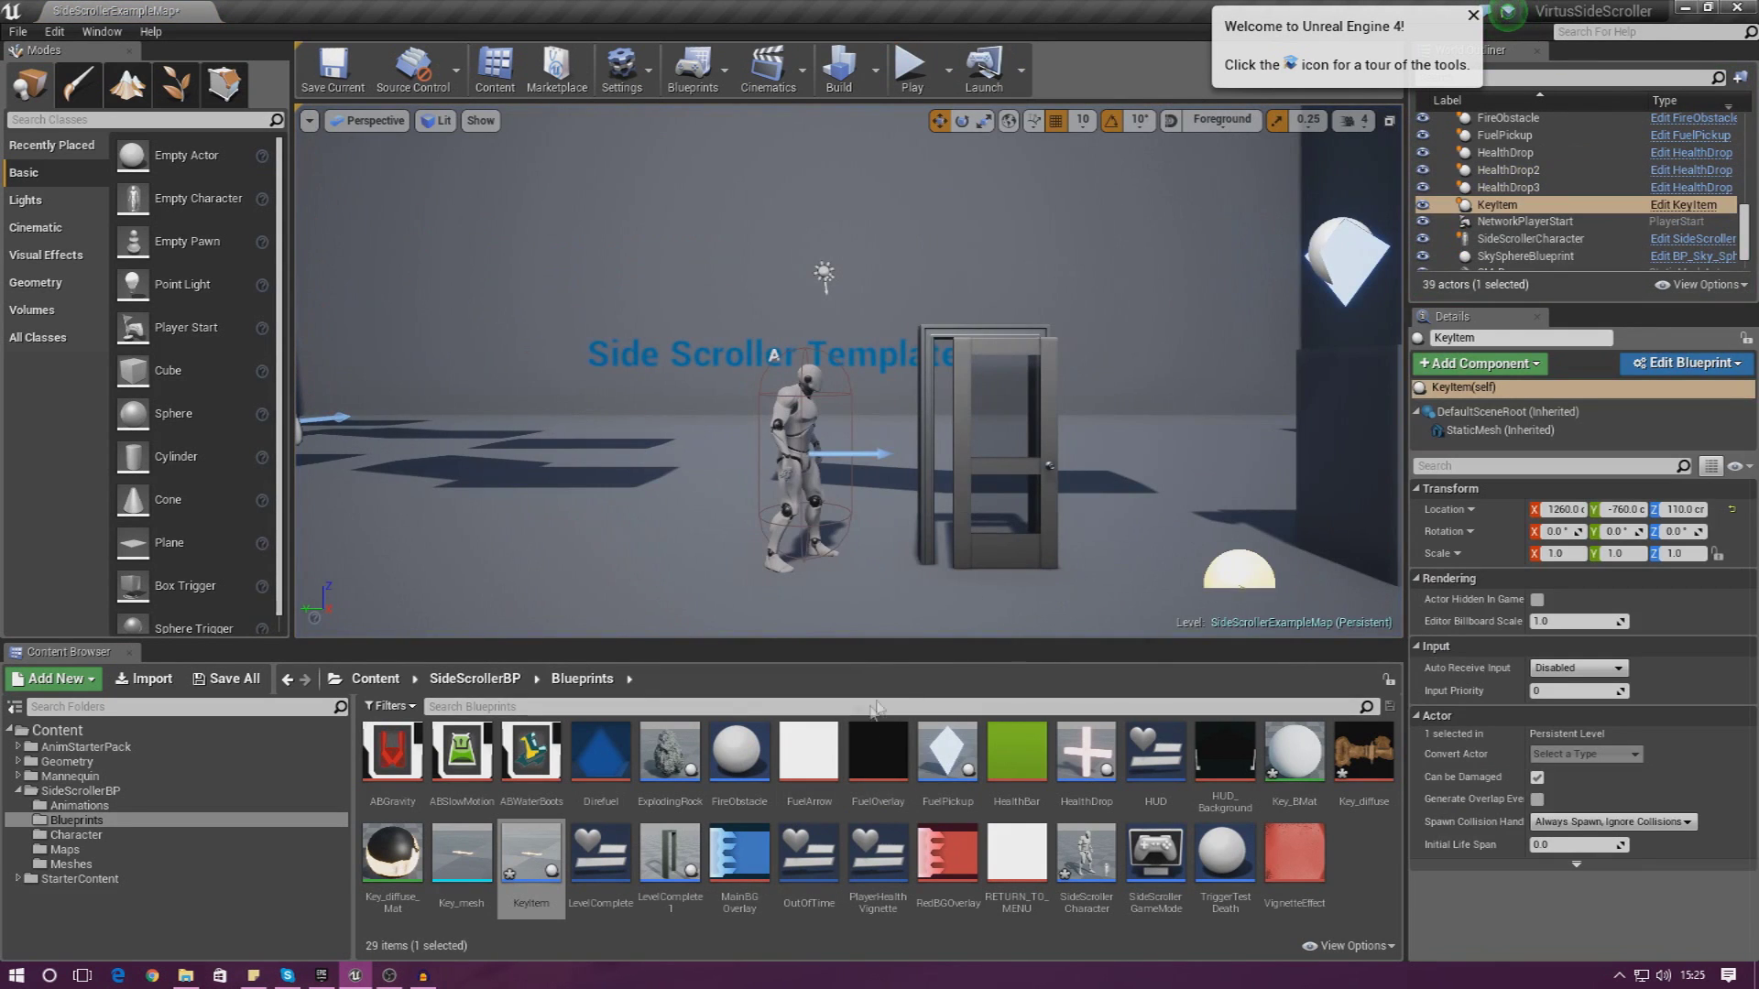
Open the KeyItem blueprint and set its StaticMesh component's scale to 5 on the X, Y and Z axes
double_click(547, 856)
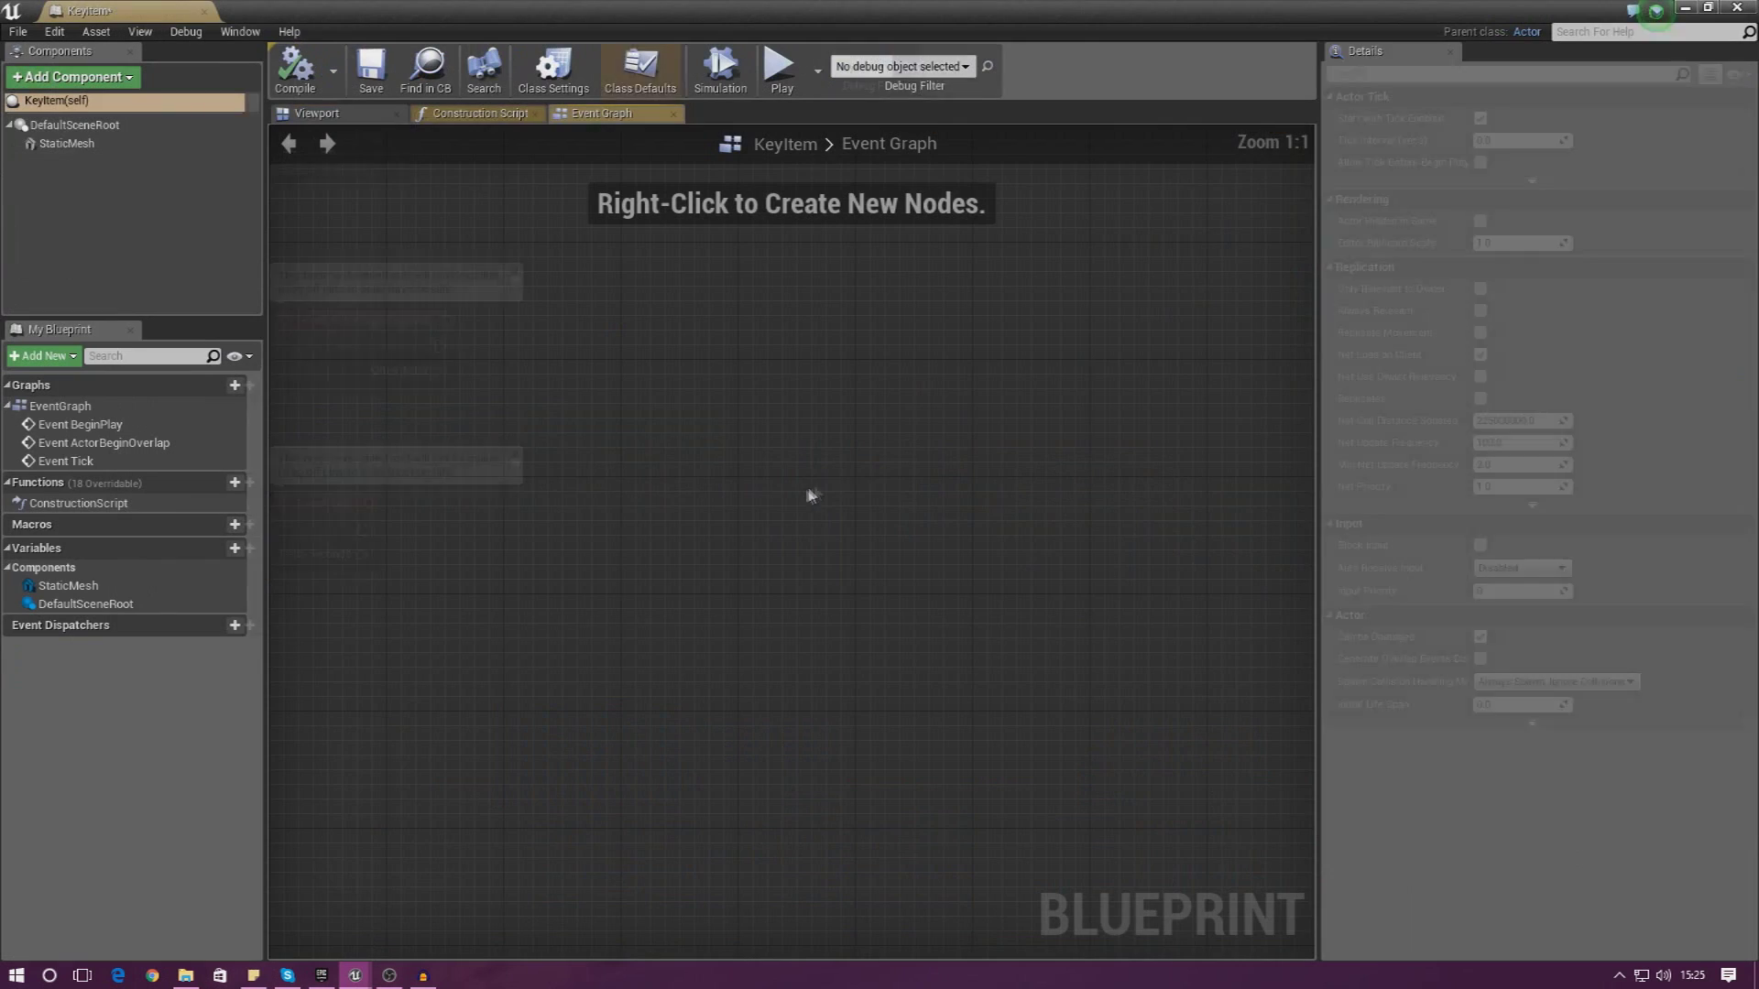
left_click(301, 113)
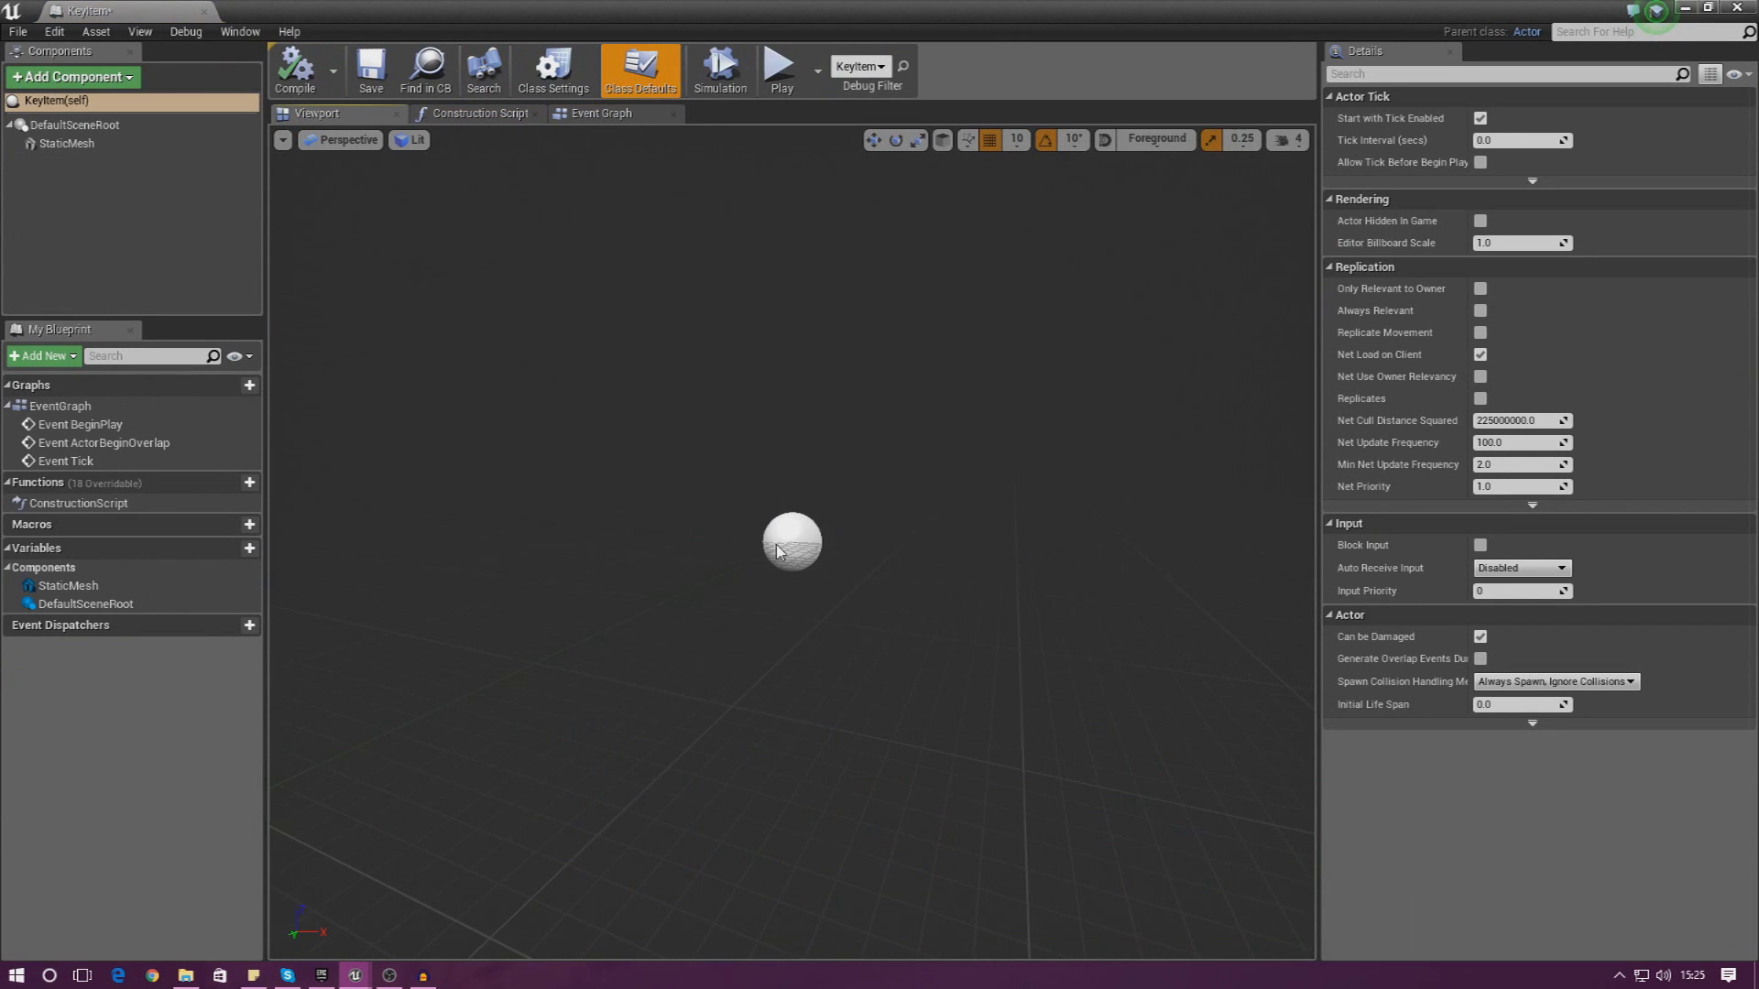
left_click(83, 144)
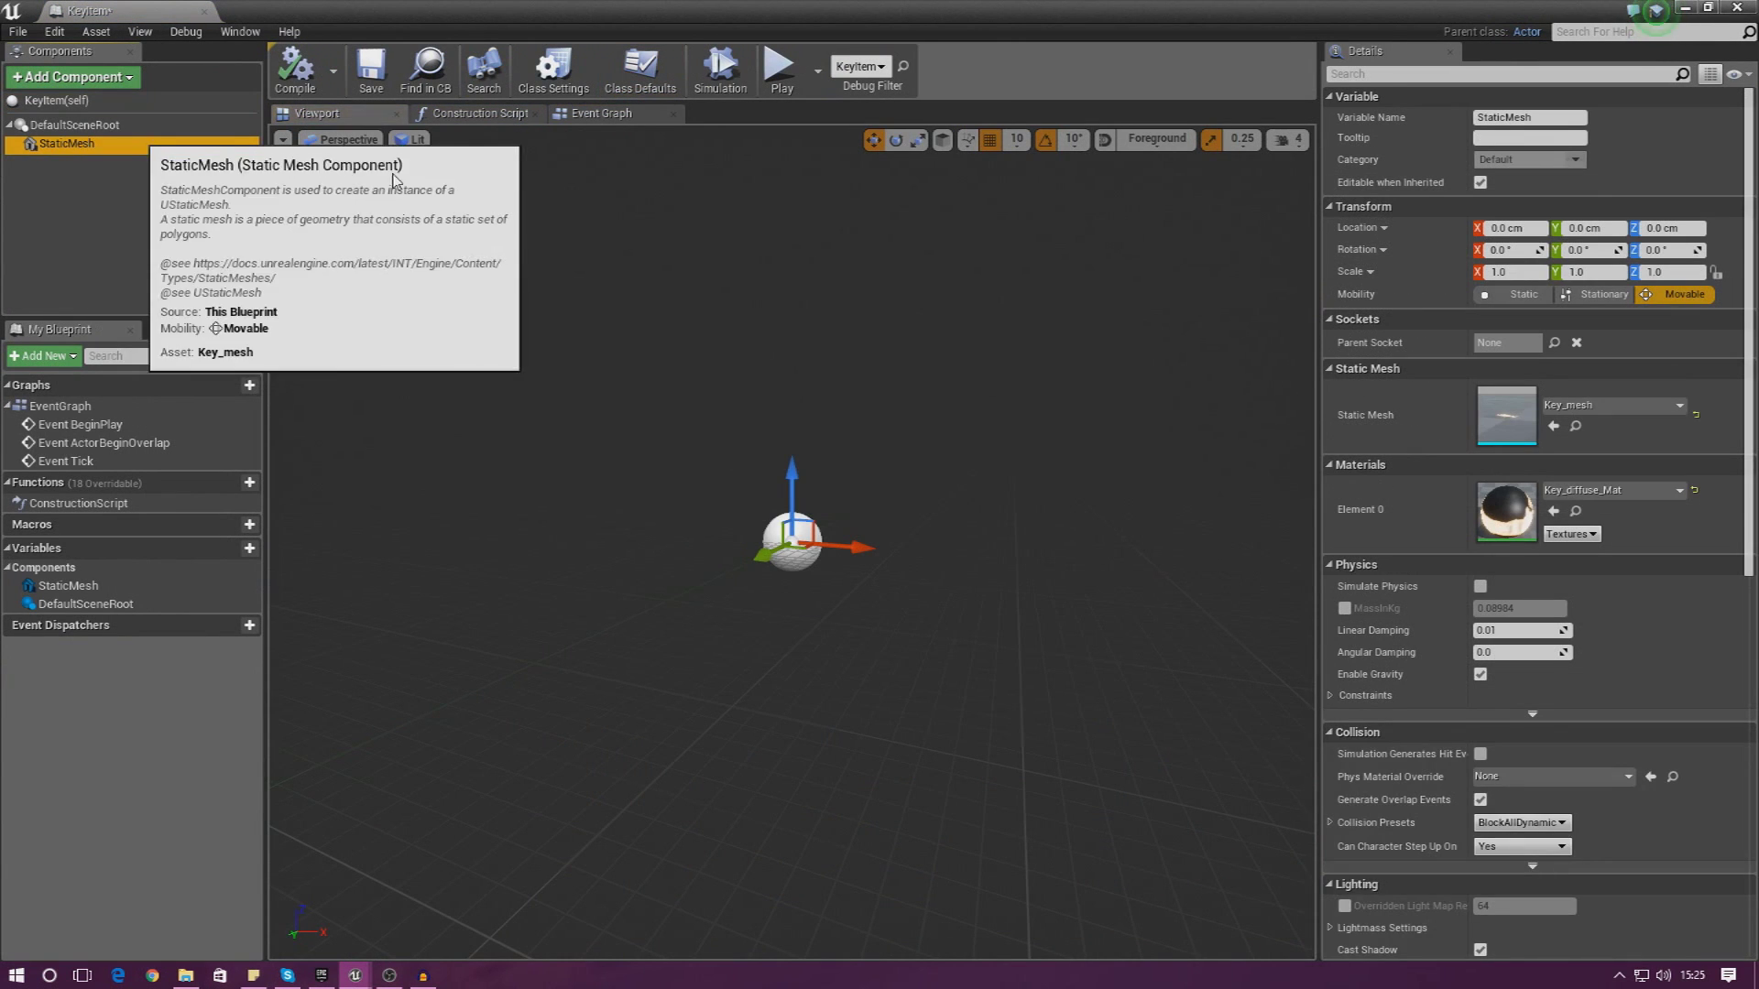
left_click(1535, 272)
type("5")
key("Tab")
type("5")
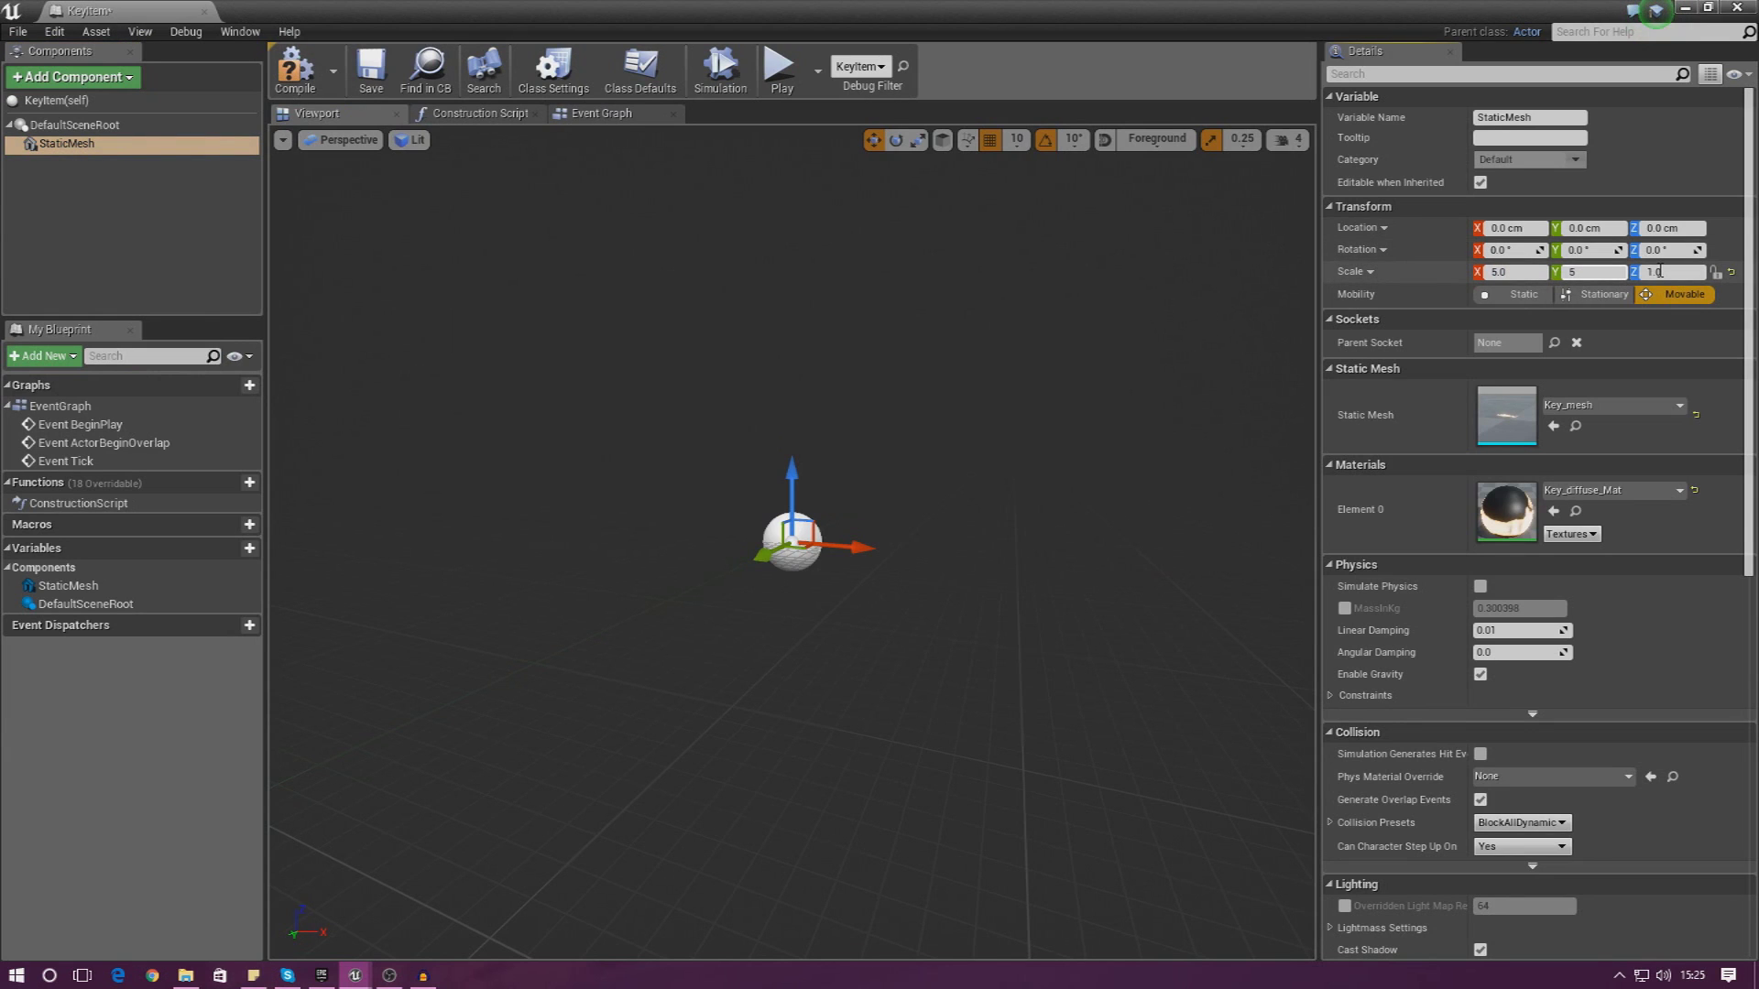
left_click(1660, 273)
type("5")
key("Return")
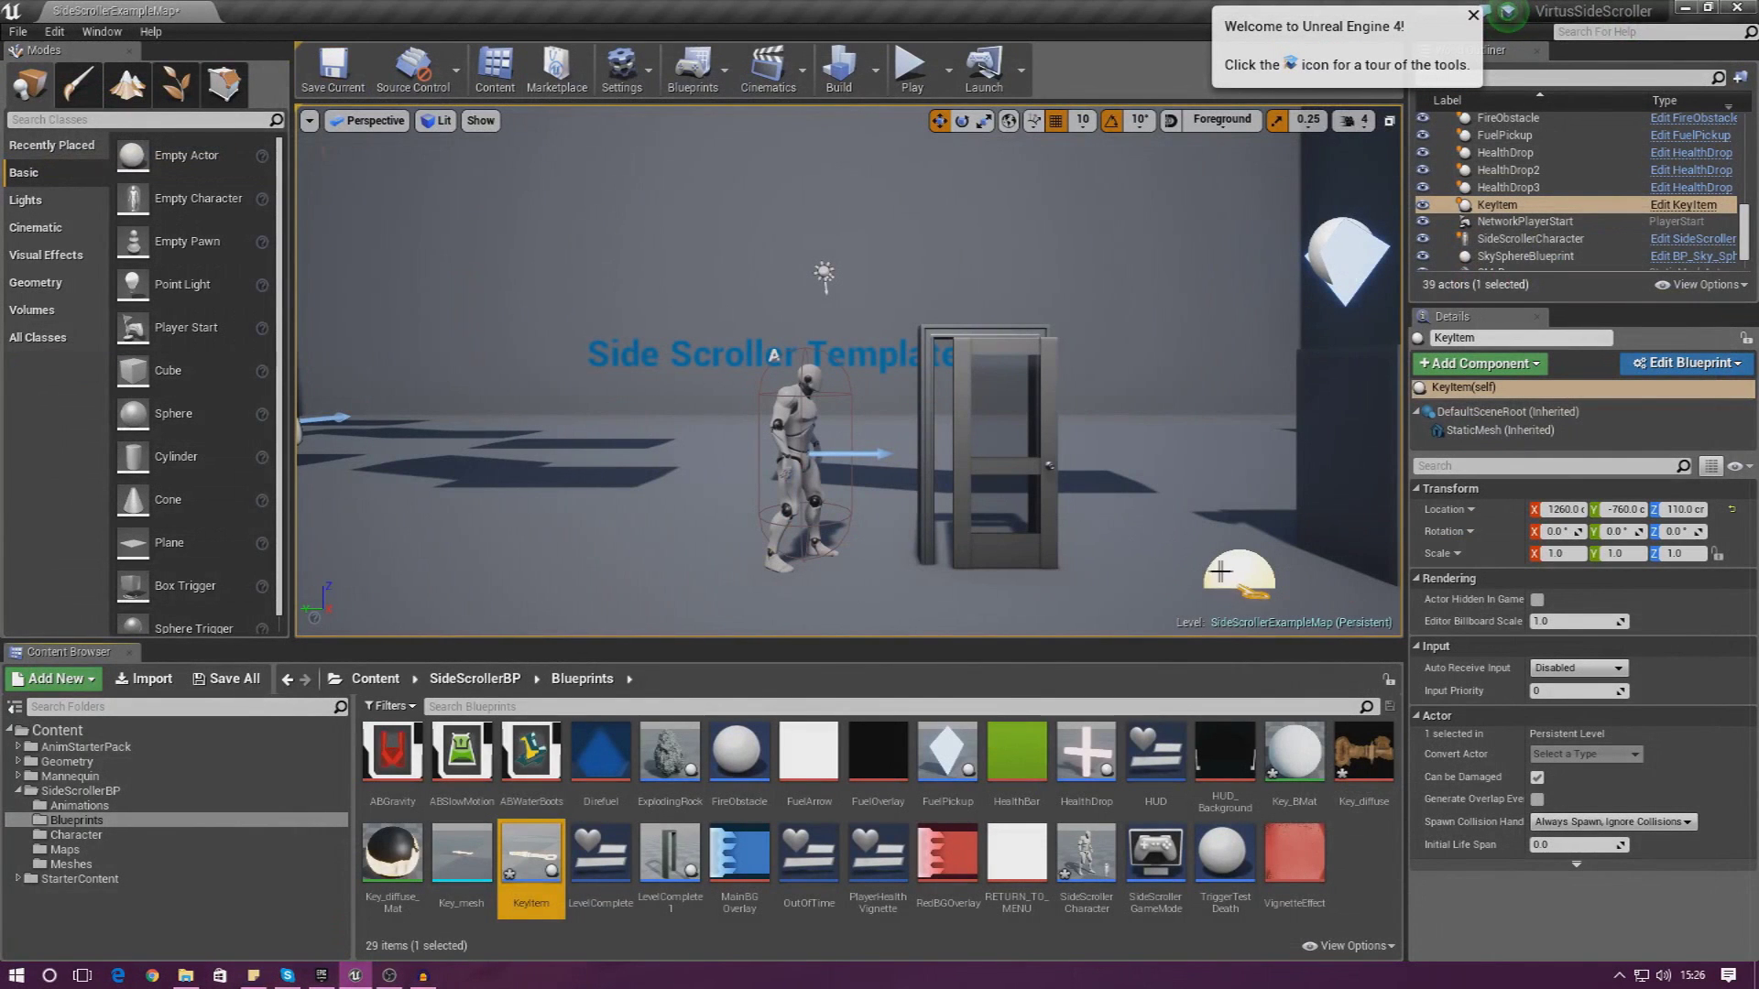
Delete the door and its door frame from the level
left_click(1111, 542)
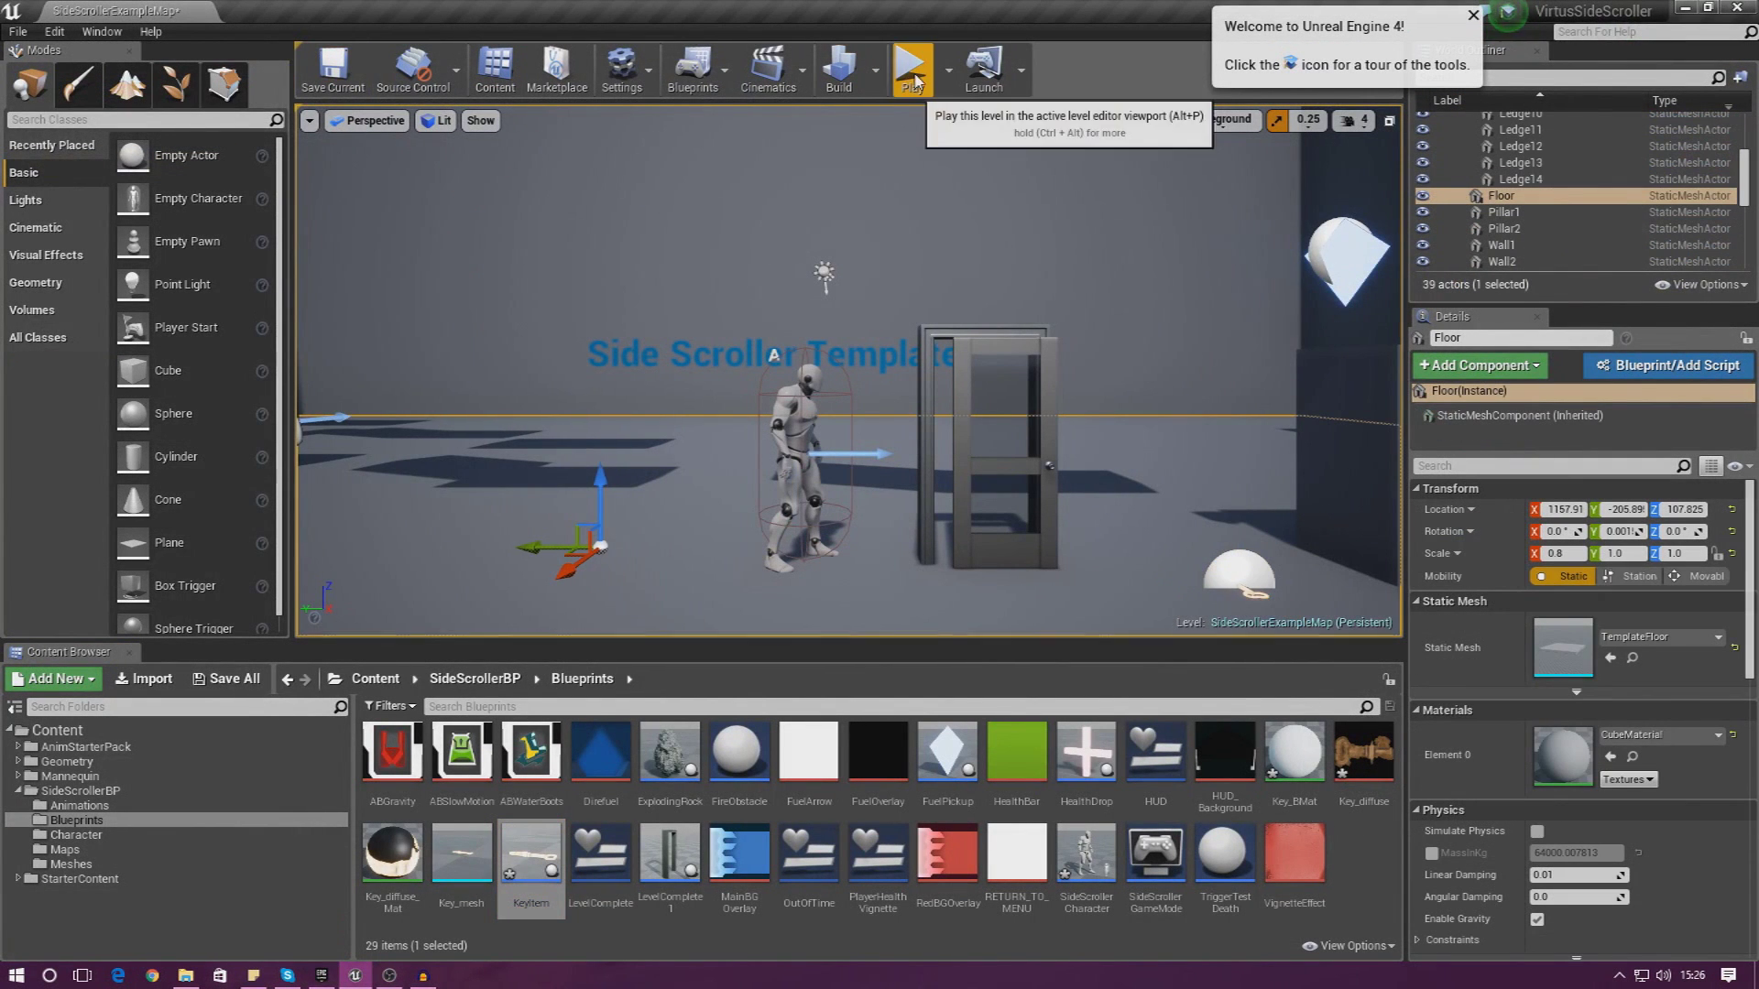
right_click_drag(1017, 356, 1040, 394)
left_click(967, 409)
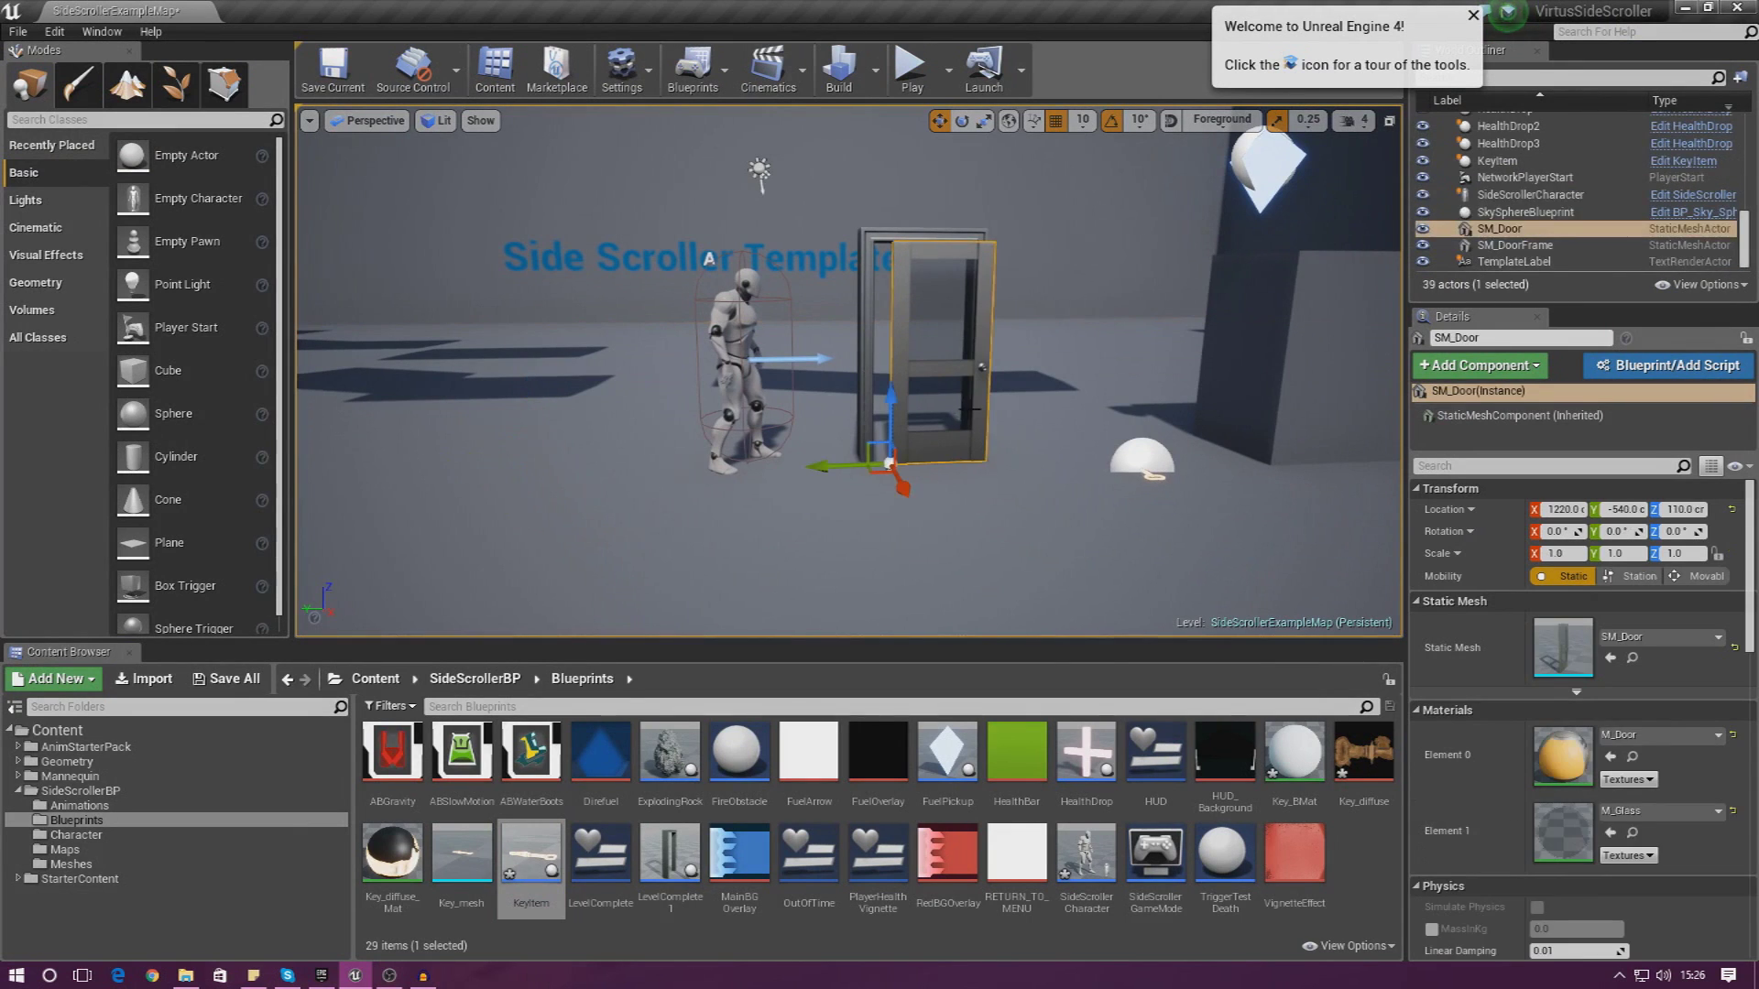
key("Delete")
left_click(971, 403)
key("Delete")
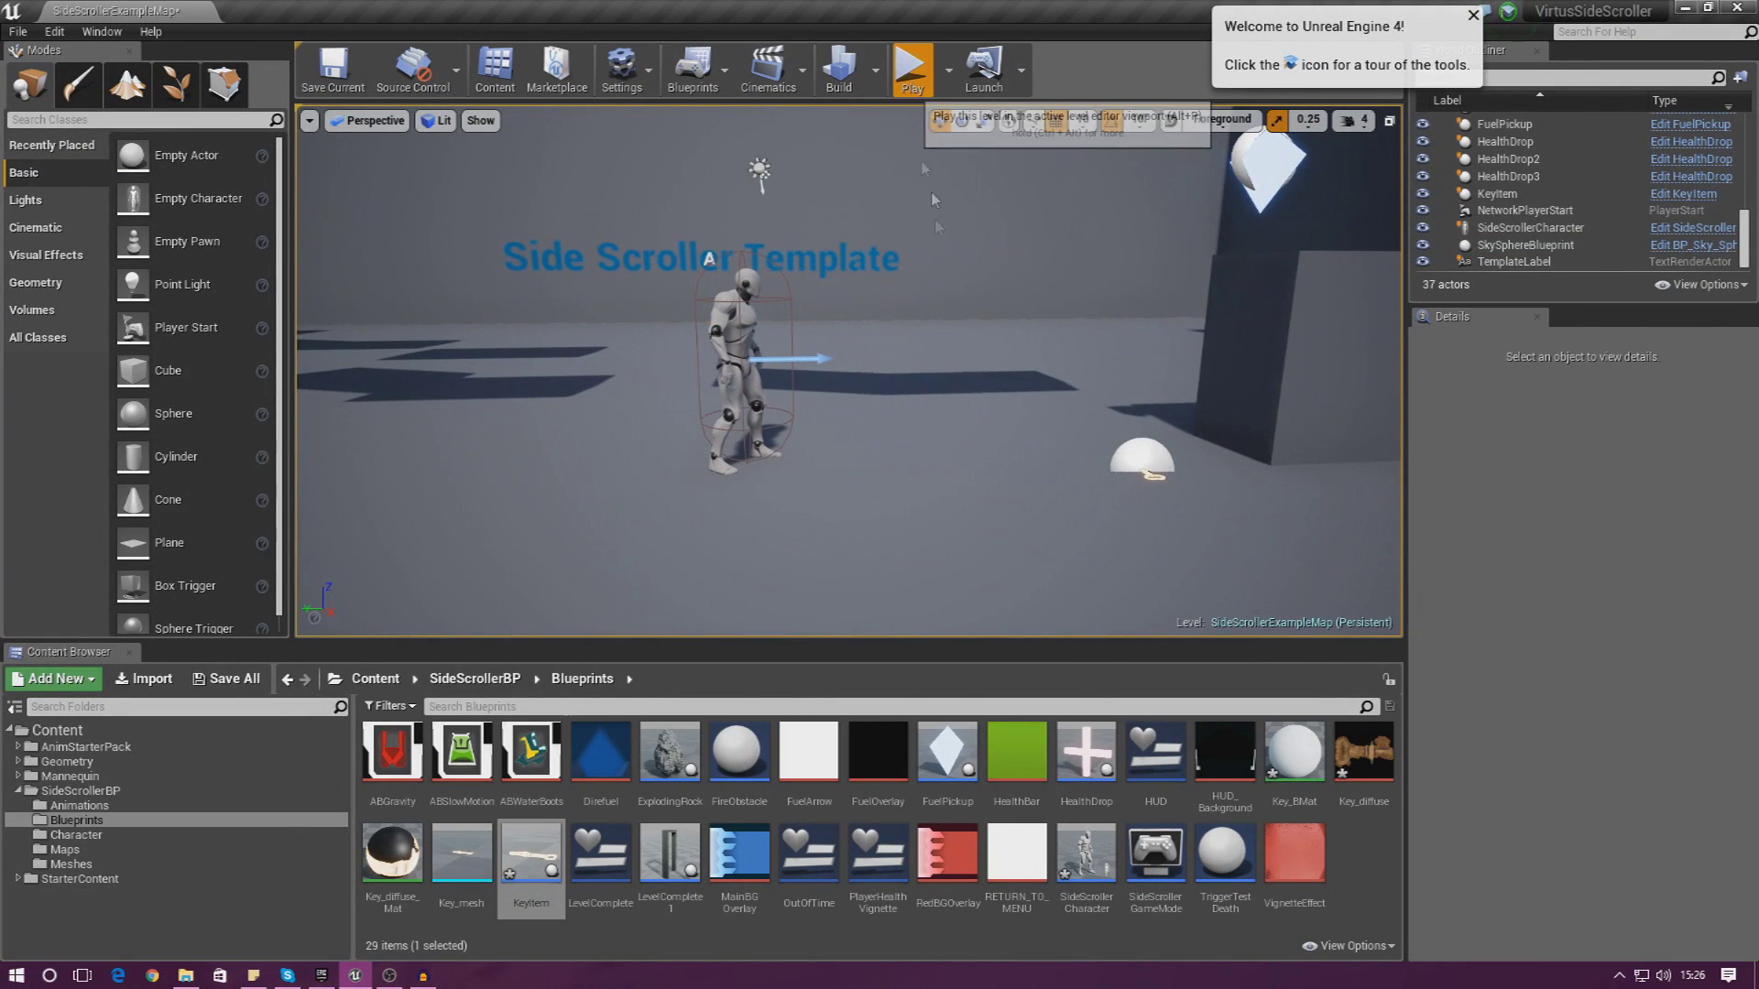
Play-test the level by walking the character back and forth near the enlarged key, and end the session
left_click(912, 69)
key("d")
key("a")
key("d")
key("a")
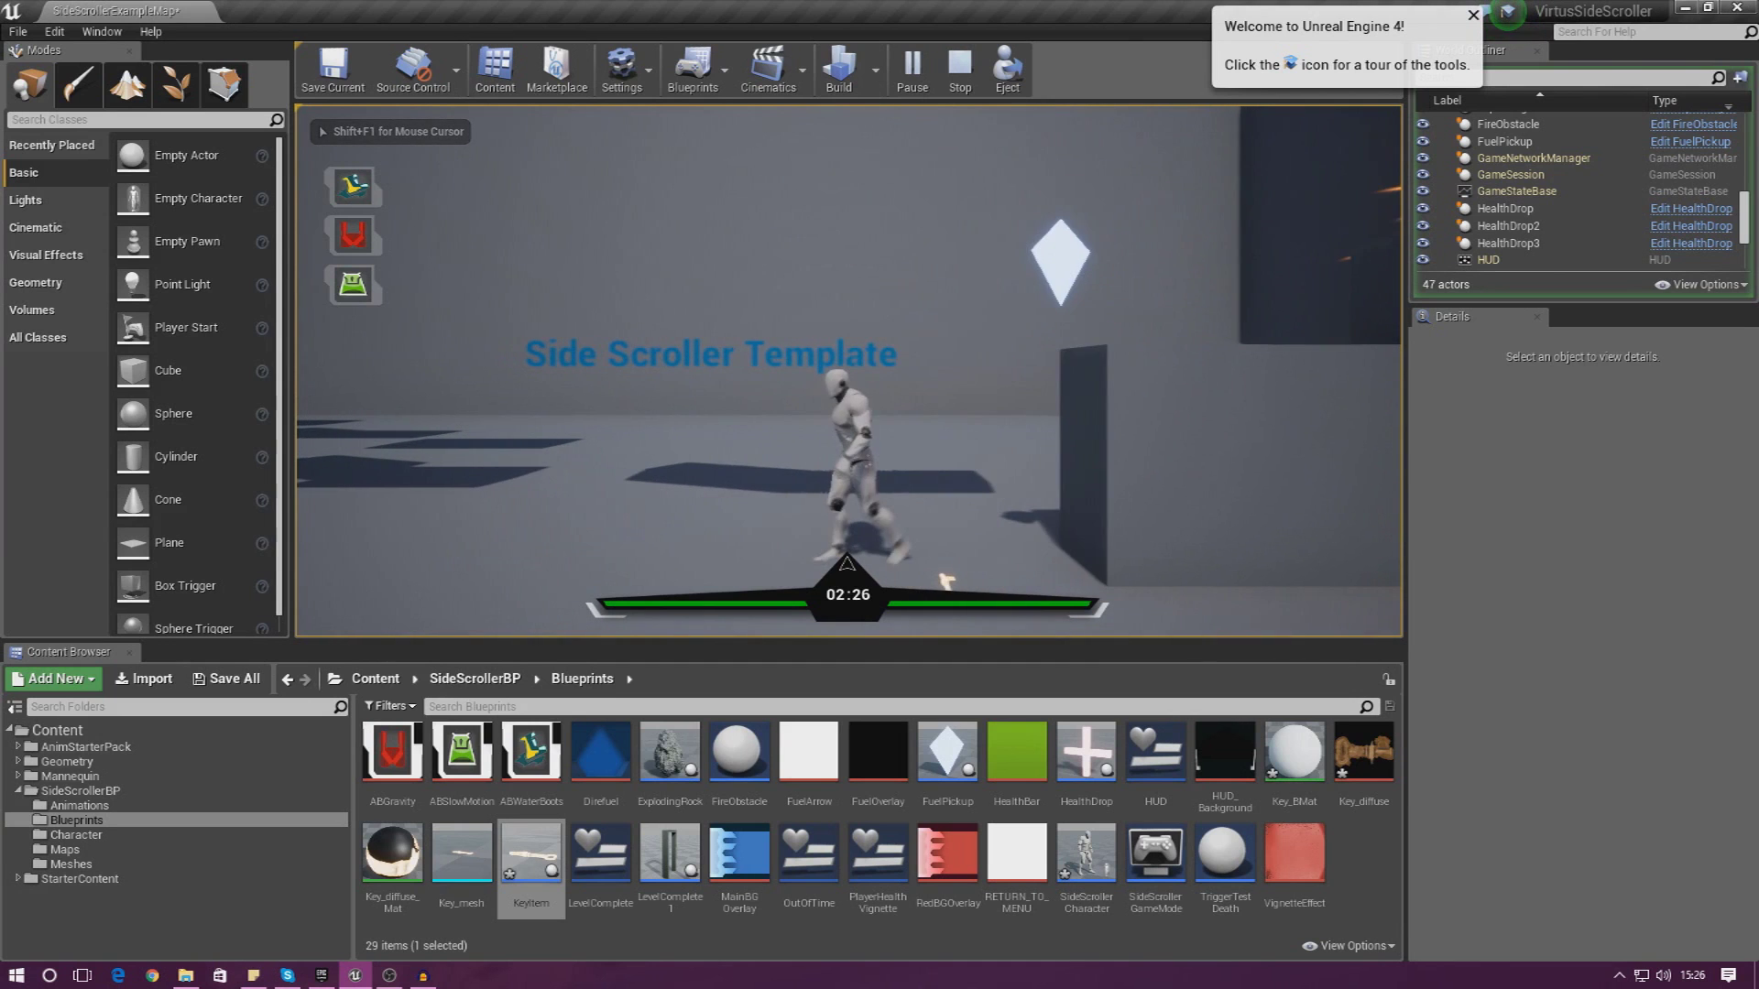
key("d")
key("a")
key("d")
key("a")
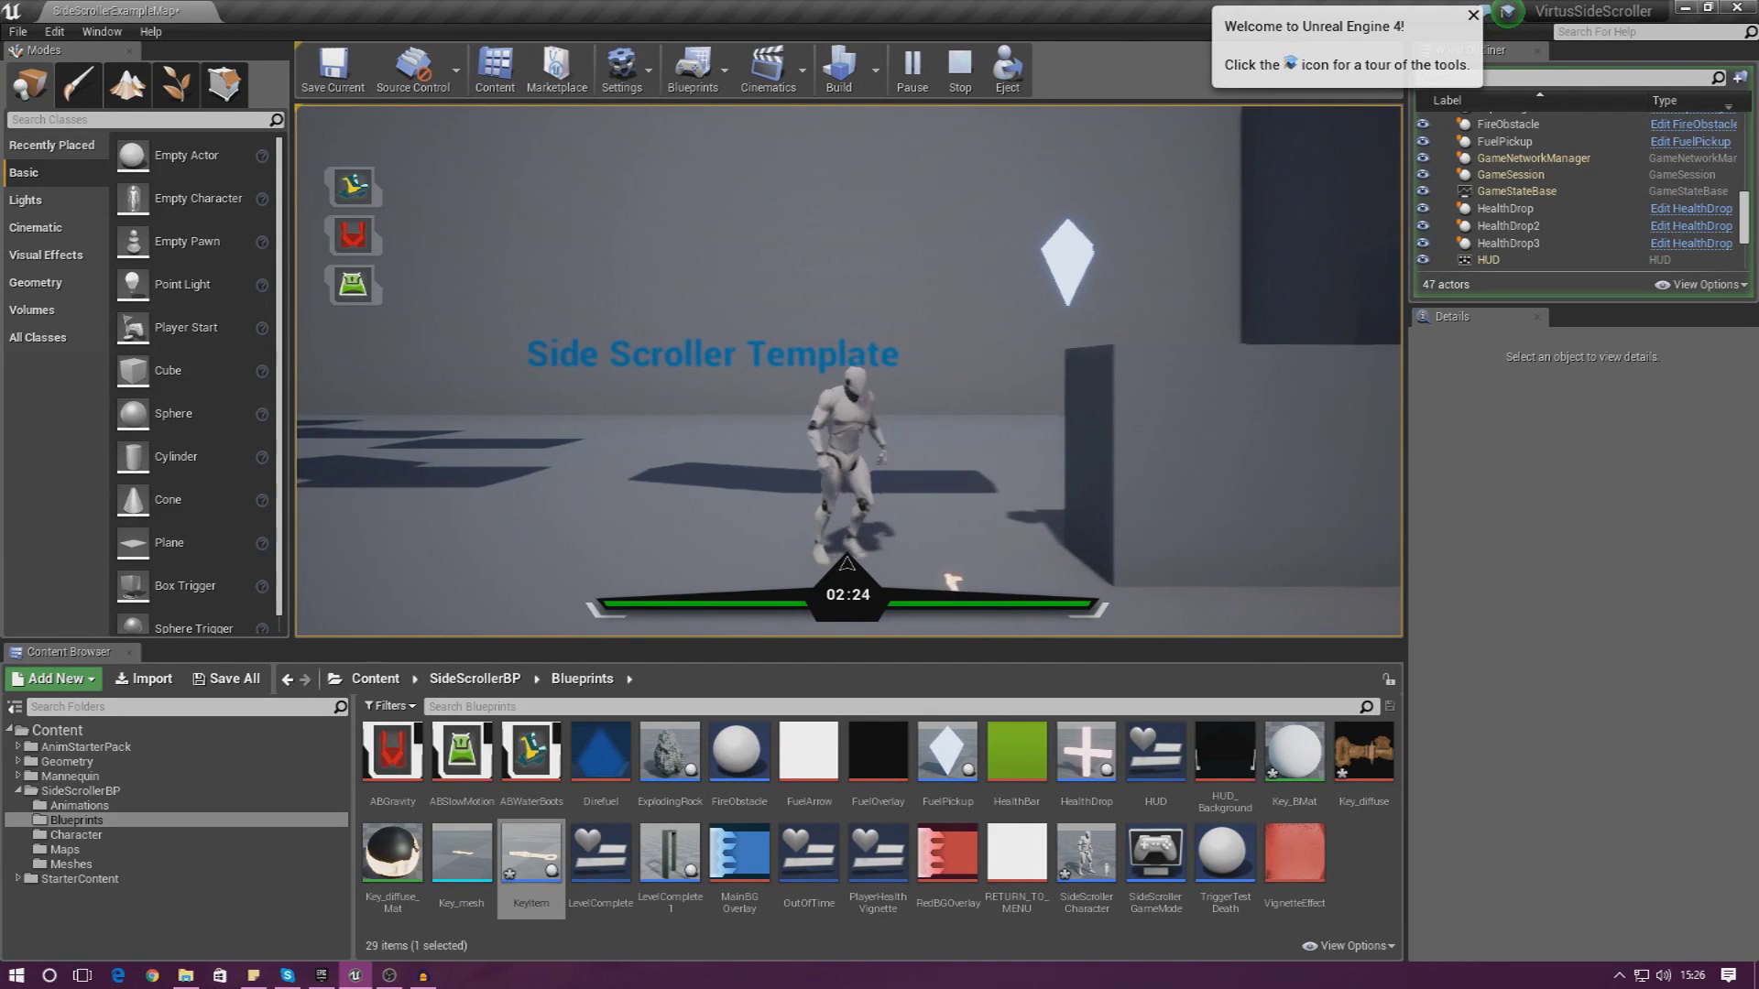
key("a")
key("d")
key("d")
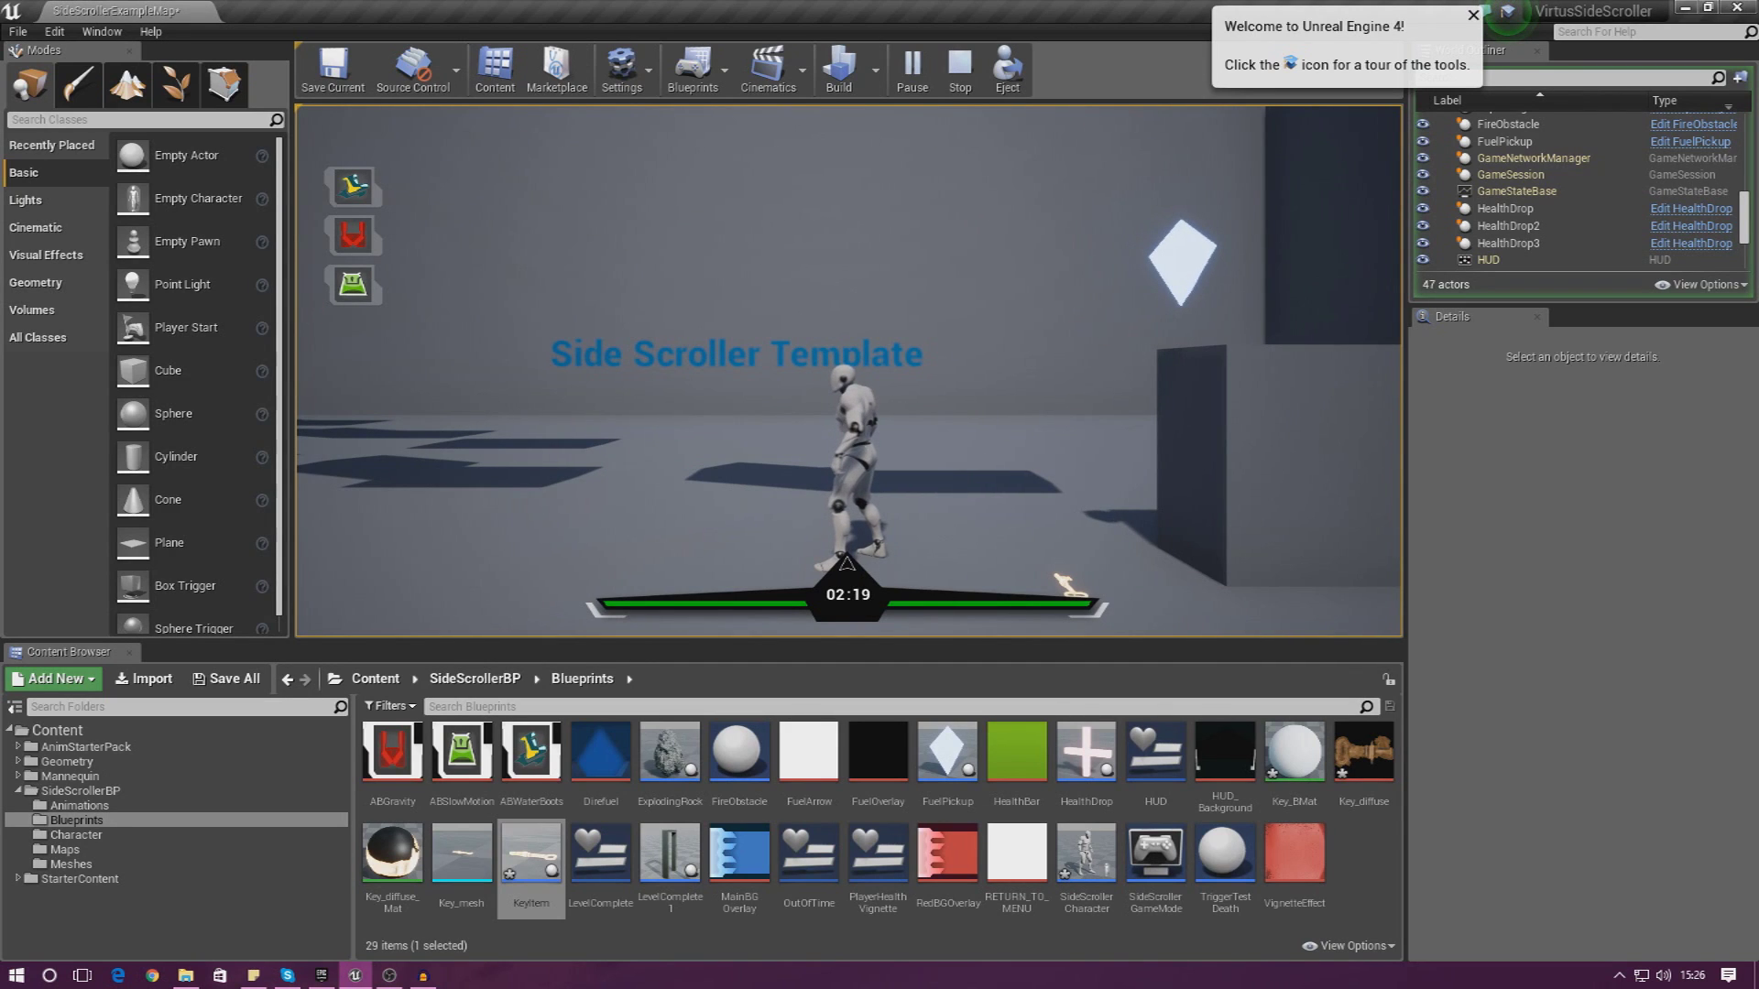
key("Escape")
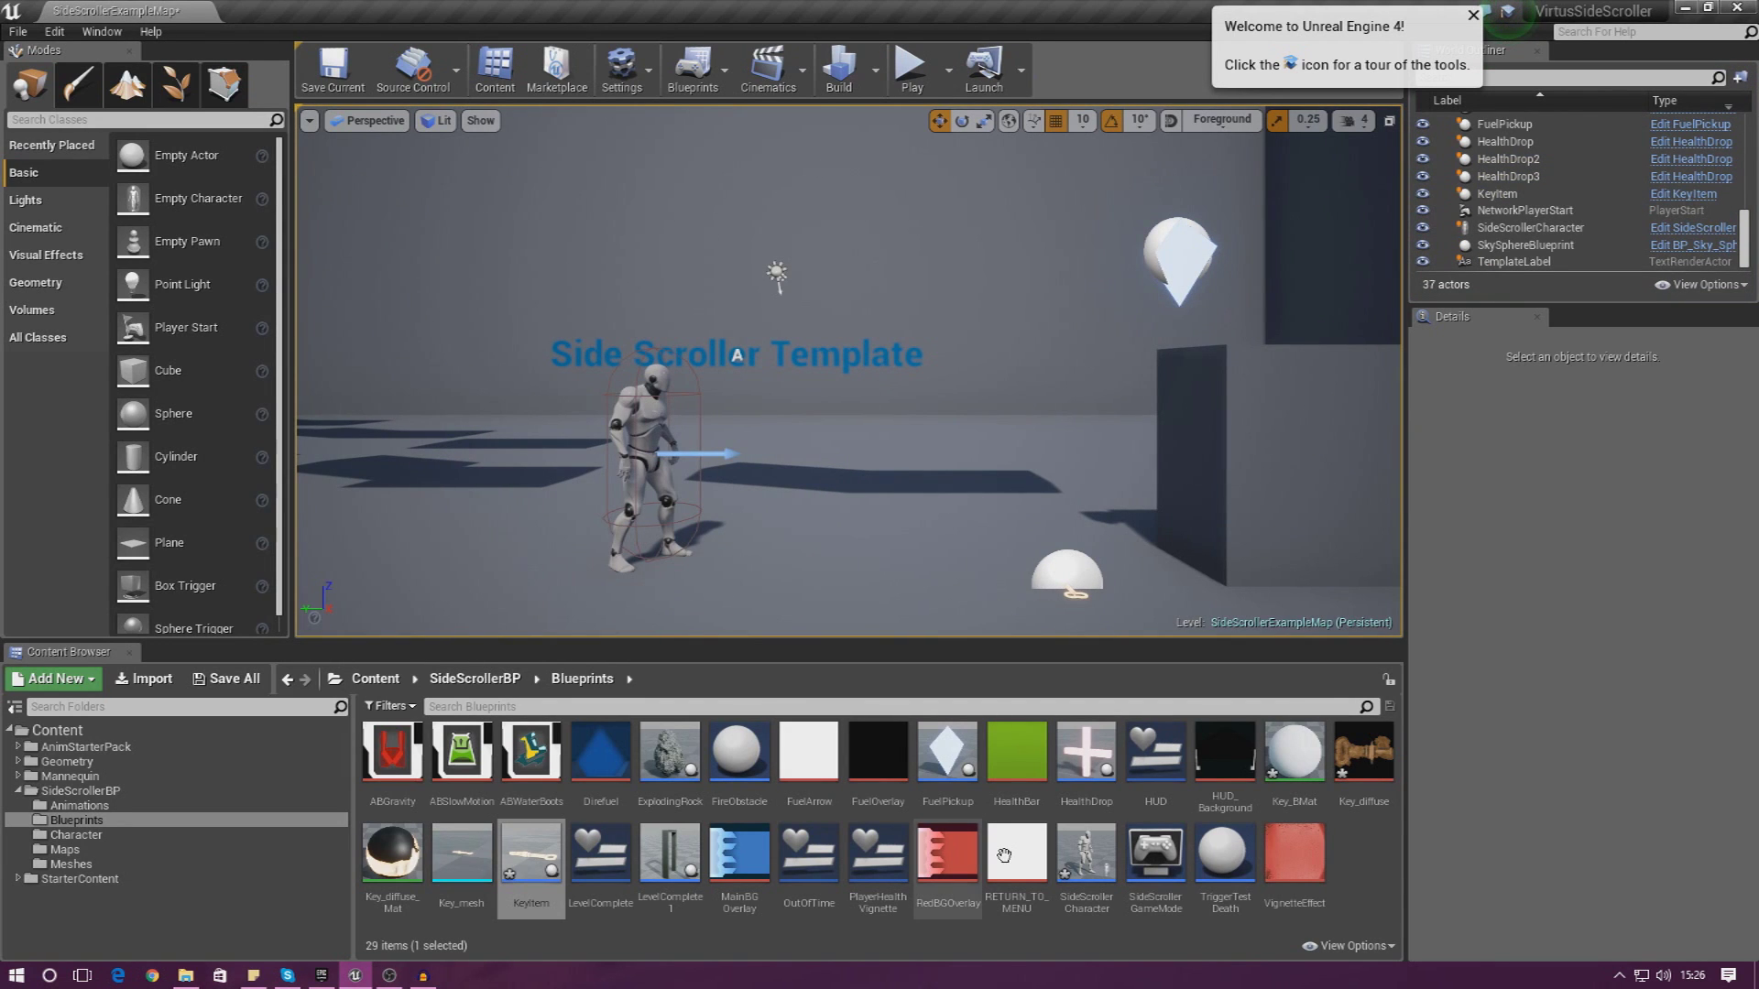
In KeyItem's event graph, cast the Other Actor of Event ActorBeginOverlap to SideScrollerCharacter and position the cast node above right of the event
double_click(541, 872)
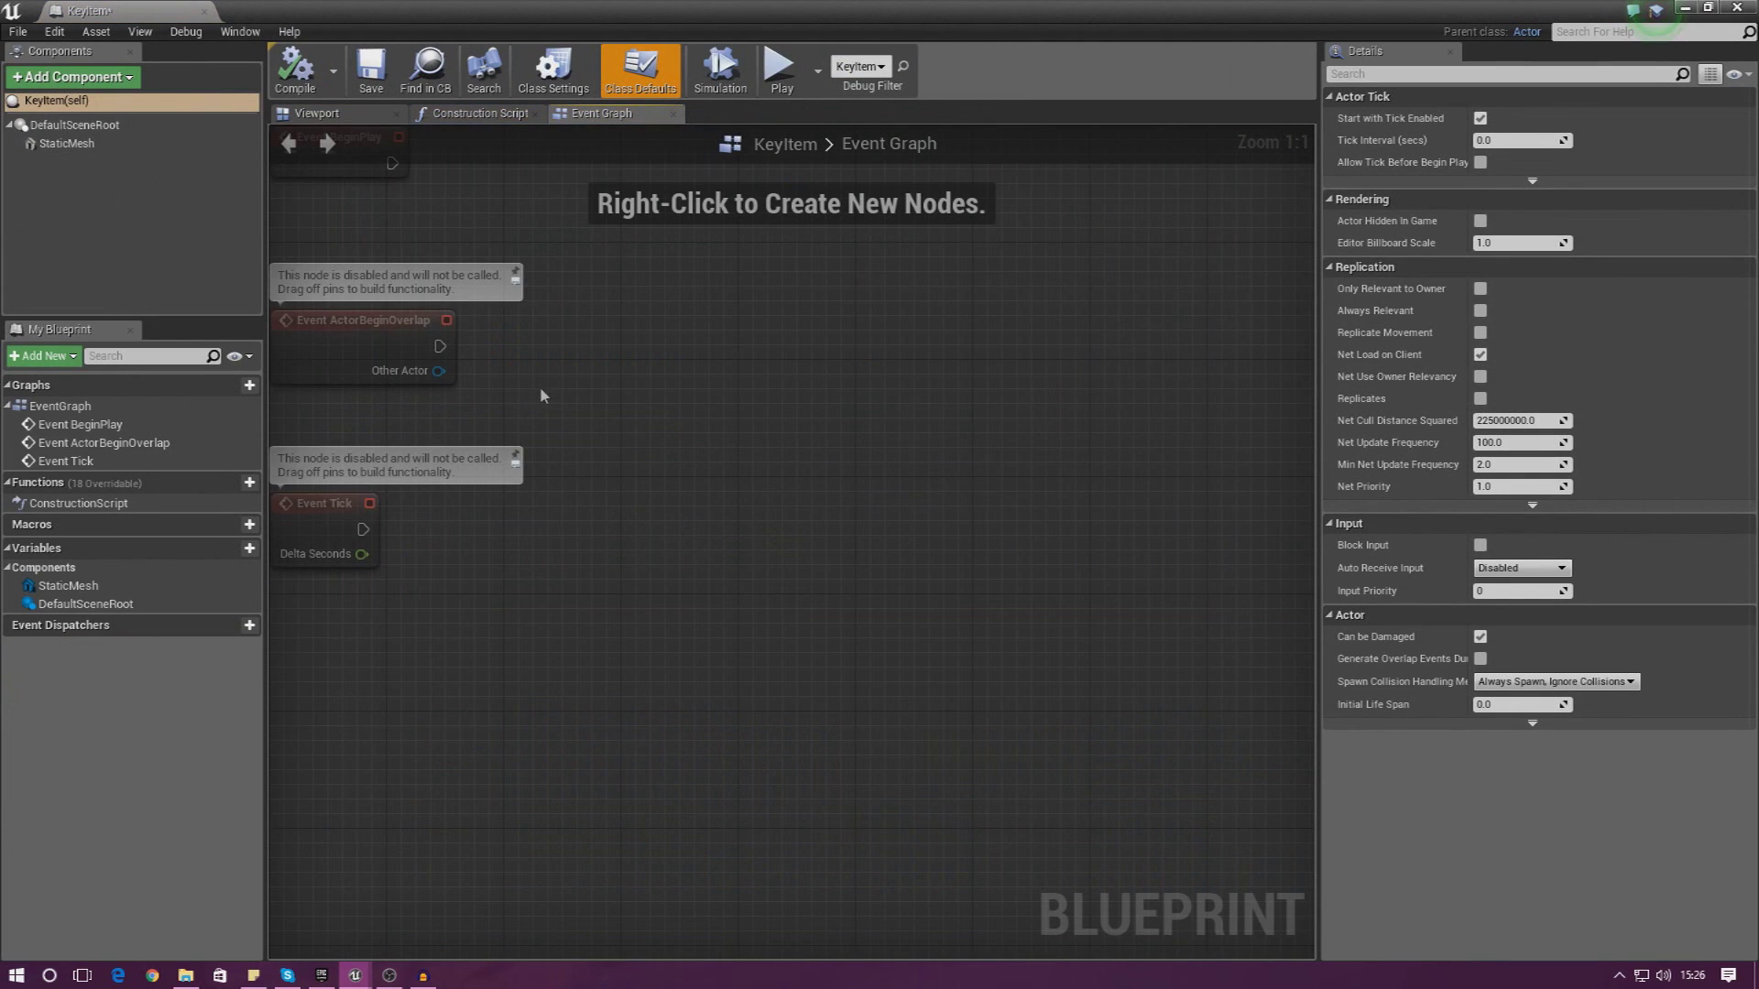
right_click_drag(540, 396, 747, 385)
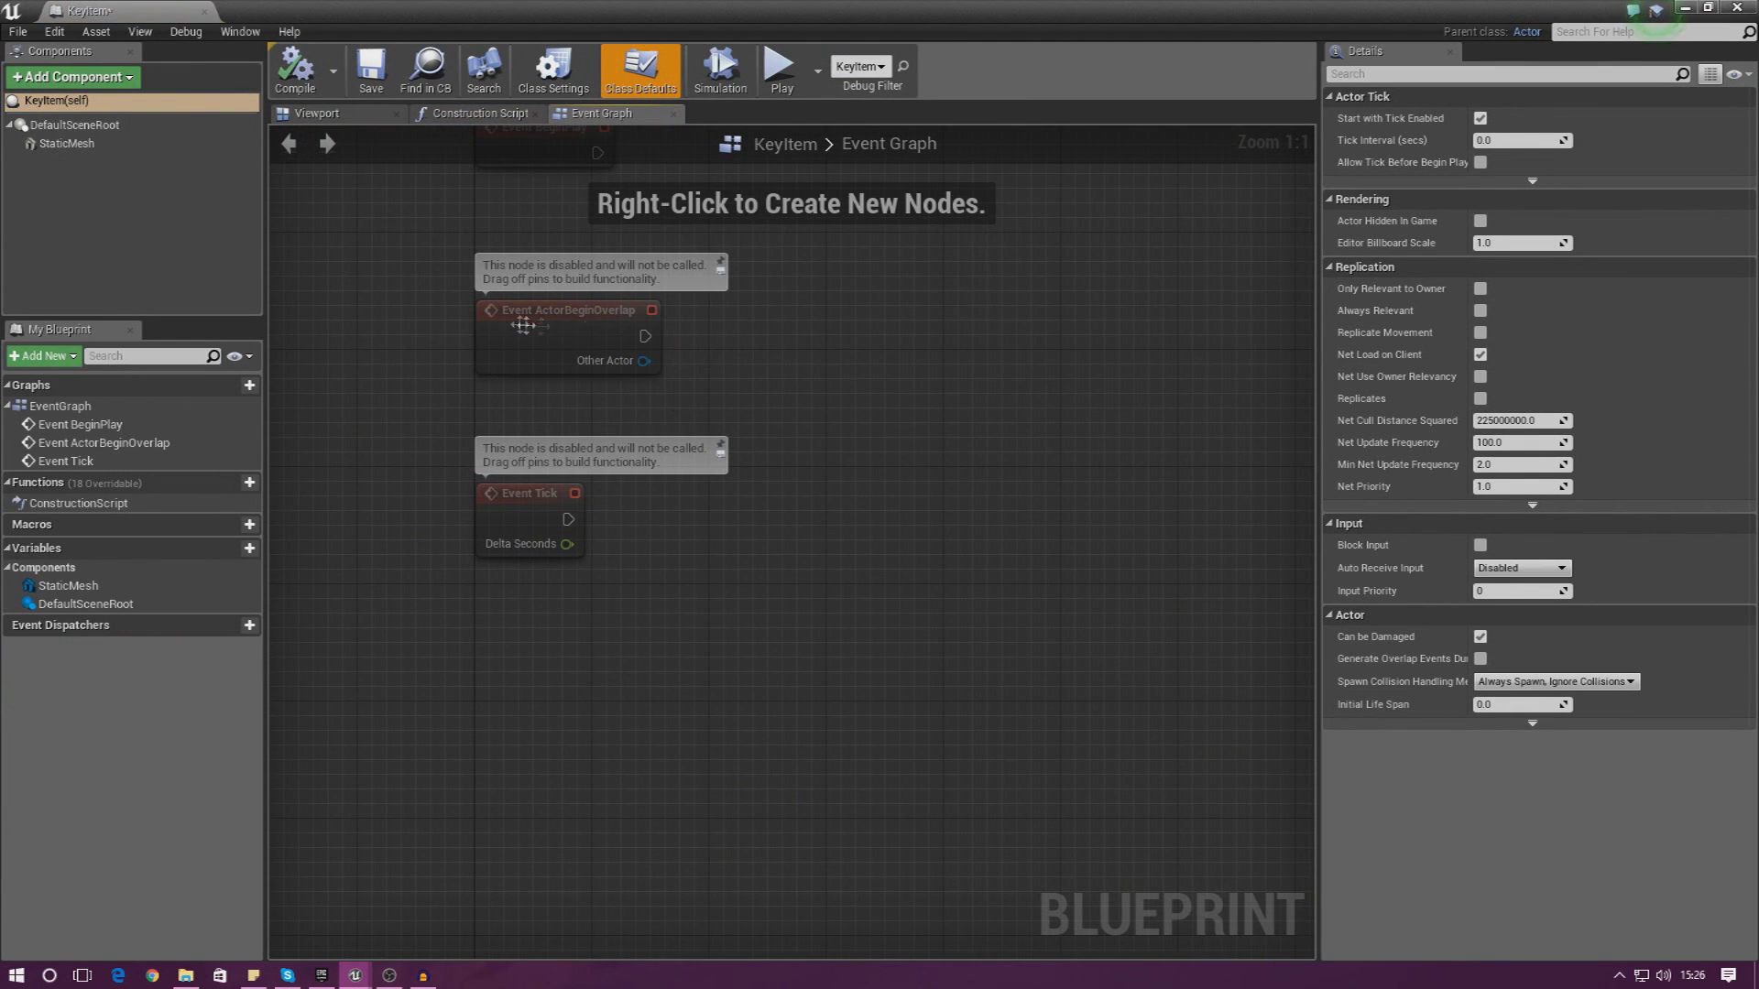
left_click_drag(645, 360, 780, 388)
type("c")
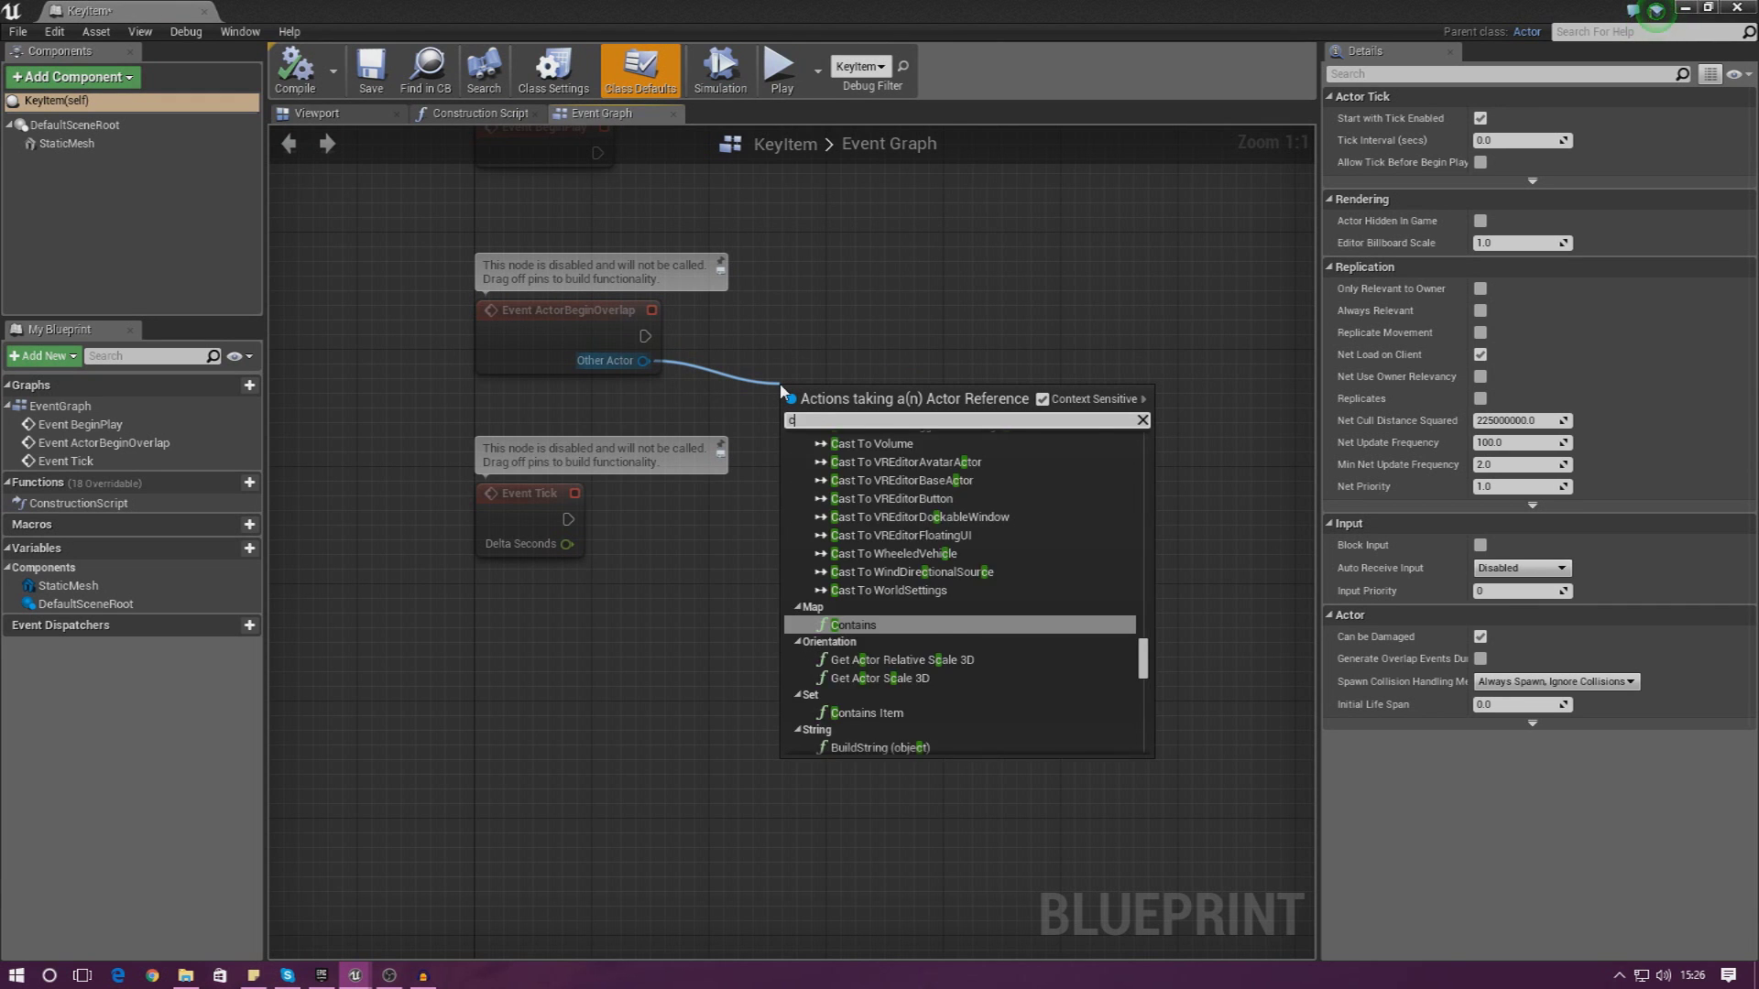
type("ast to sidescr")
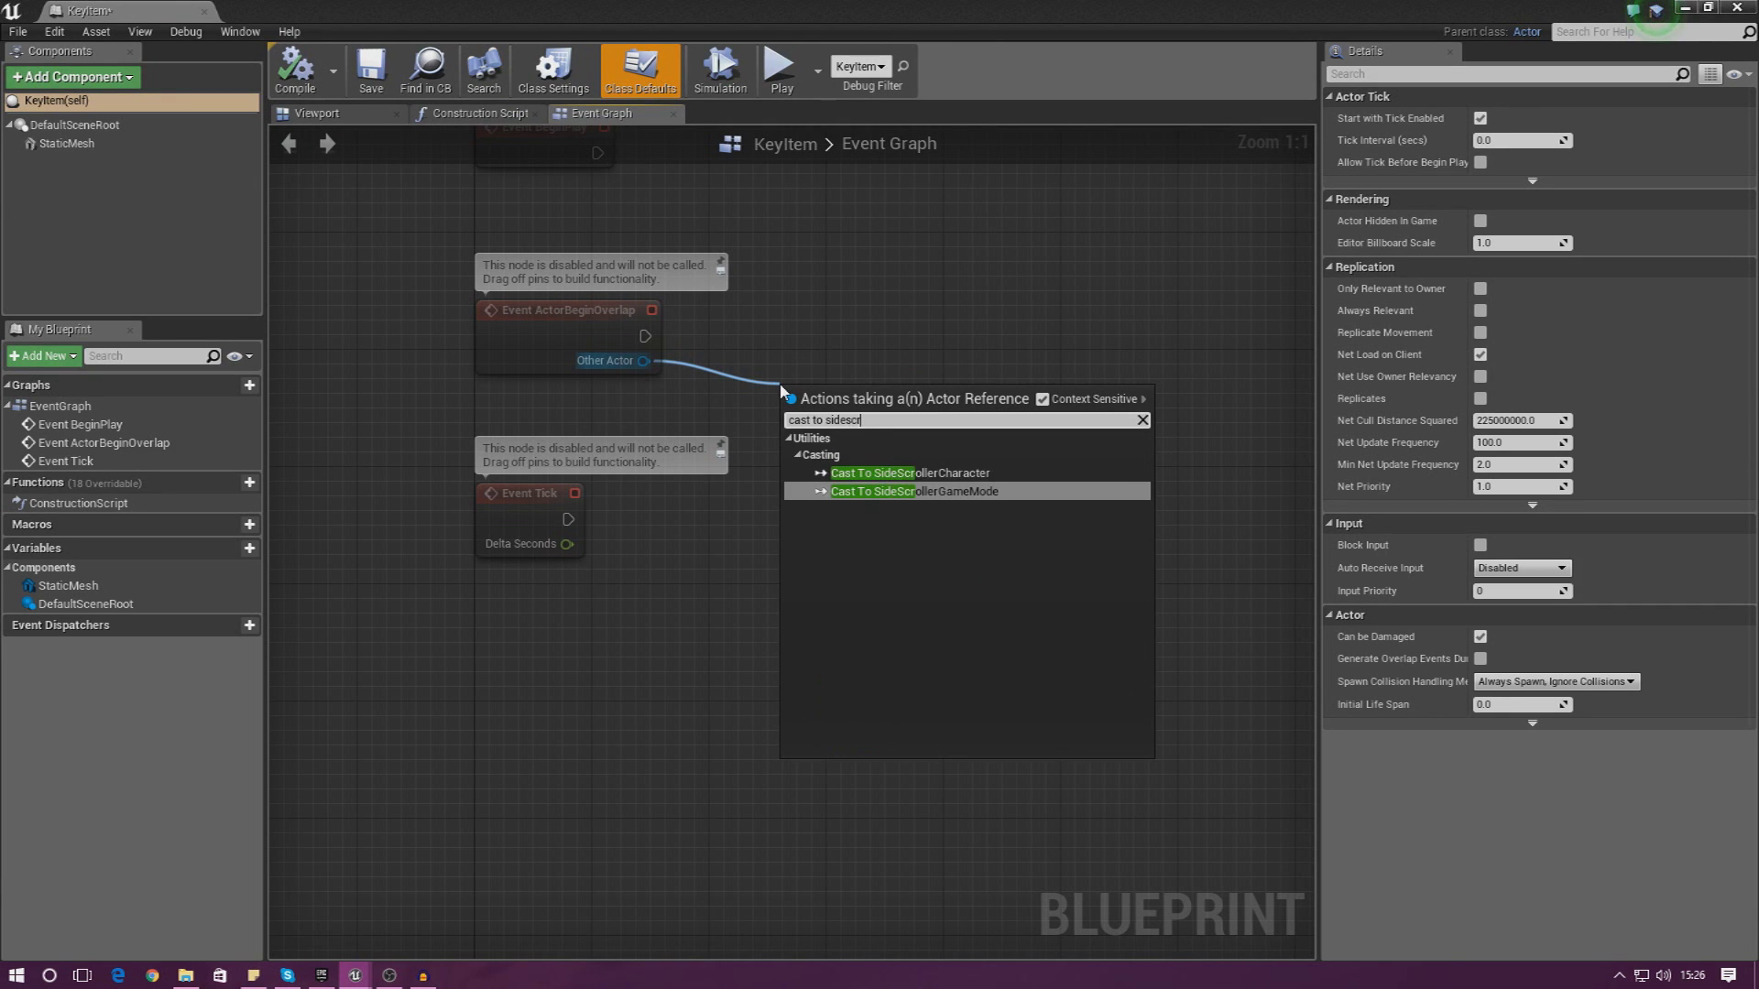
key("Up")
key("Return")
left_click_drag(882, 413, 858, 279)
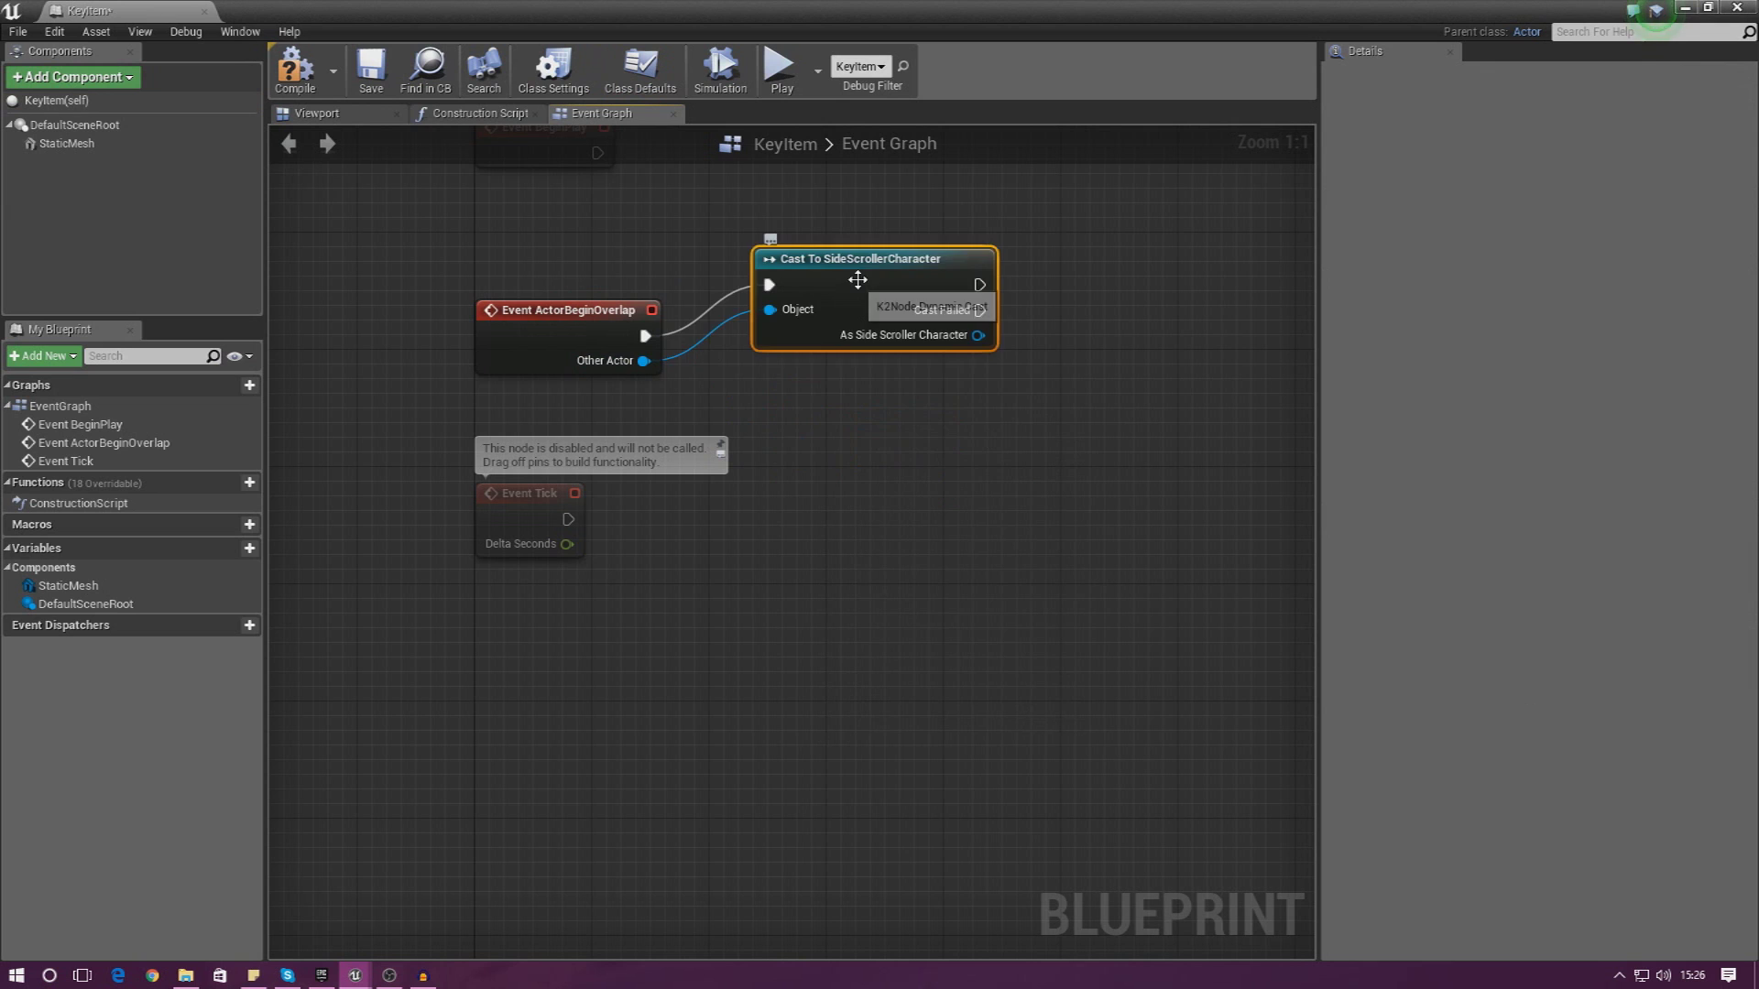
Add a Set HasKey node on the cast character, enable its value, and wire it to run after the successful cast
left_click(1042, 178)
right_click_drag(1042, 178, 834, 309)
left_click_drag(751, 447, 888, 481)
type("set haskey")
key("Return")
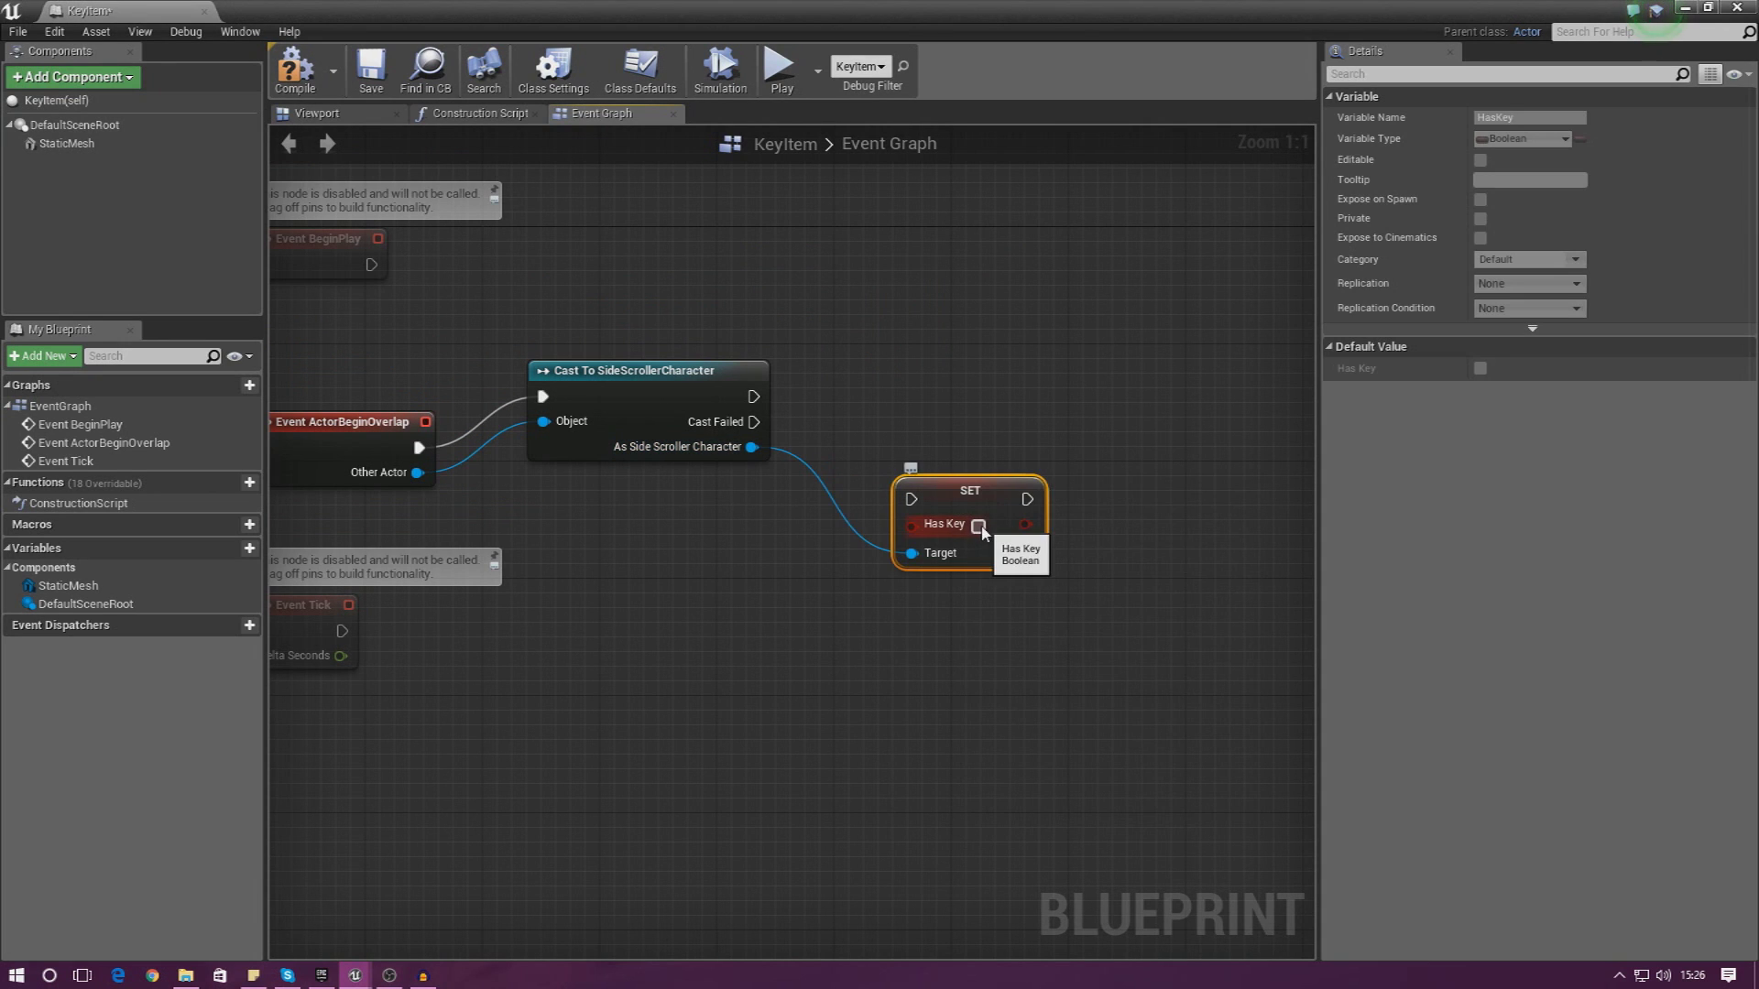
left_click_drag(967, 501, 753, 397)
right_click_drag(1143, 456, 944, 460)
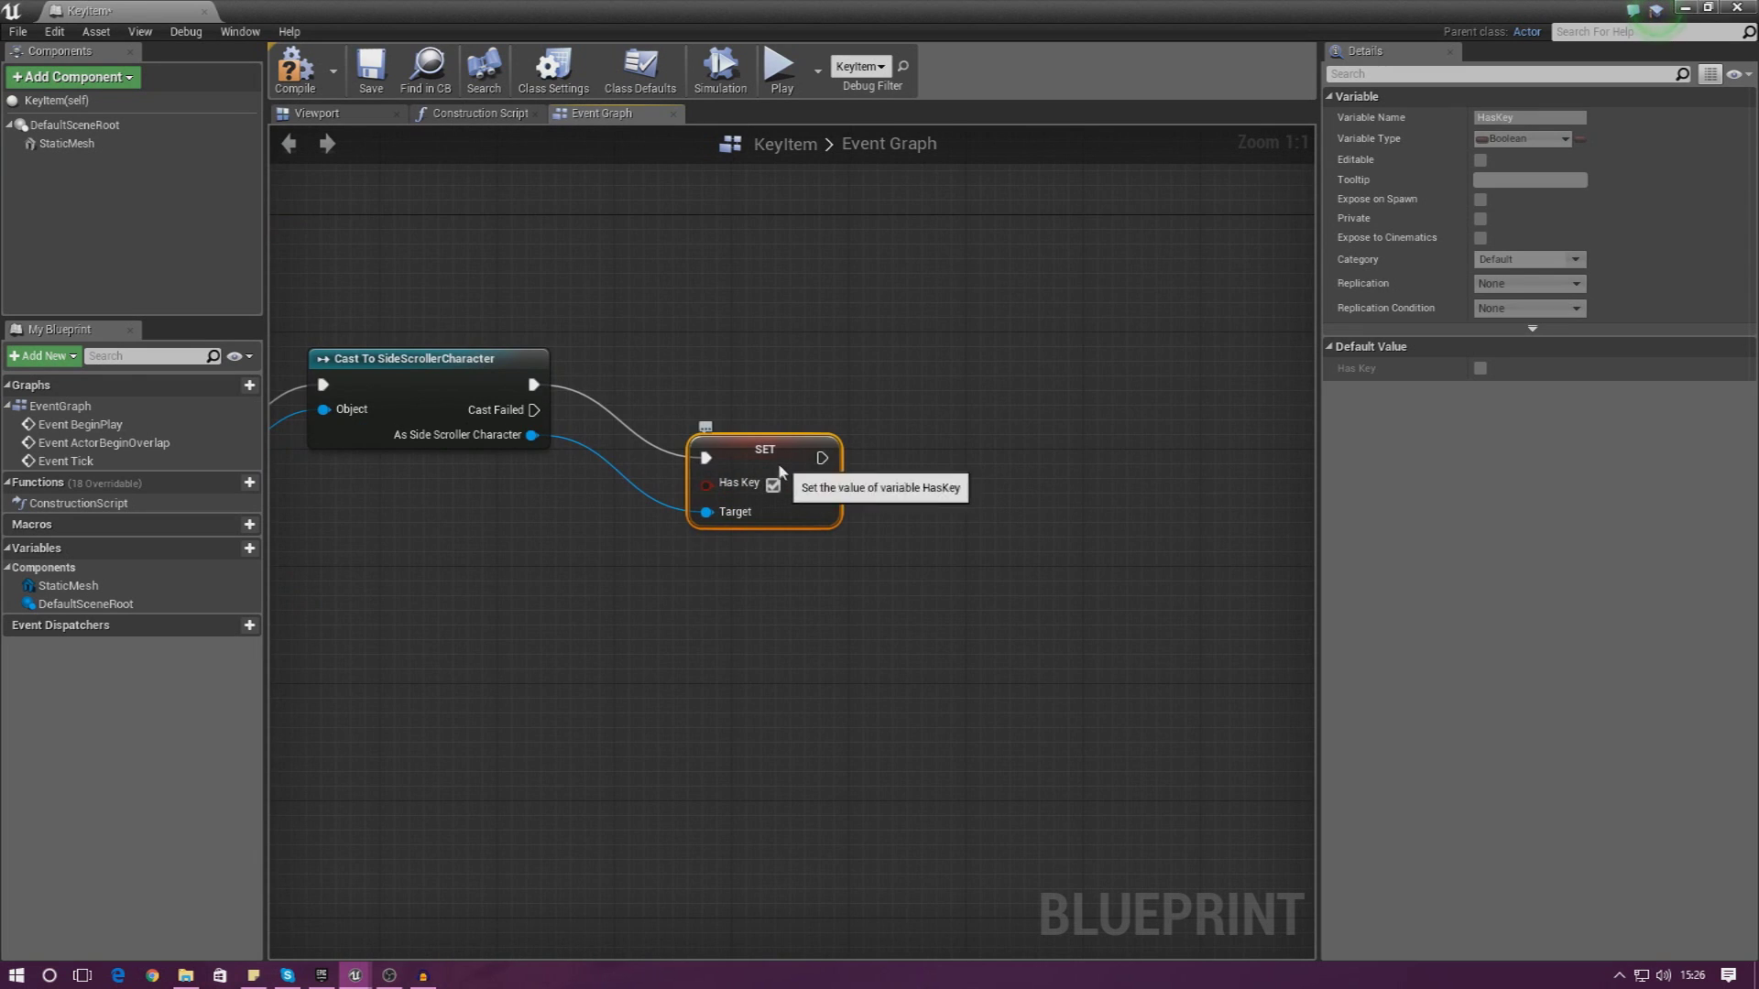
left_click_drag(779, 472, 736, 428)
left_click(863, 467)
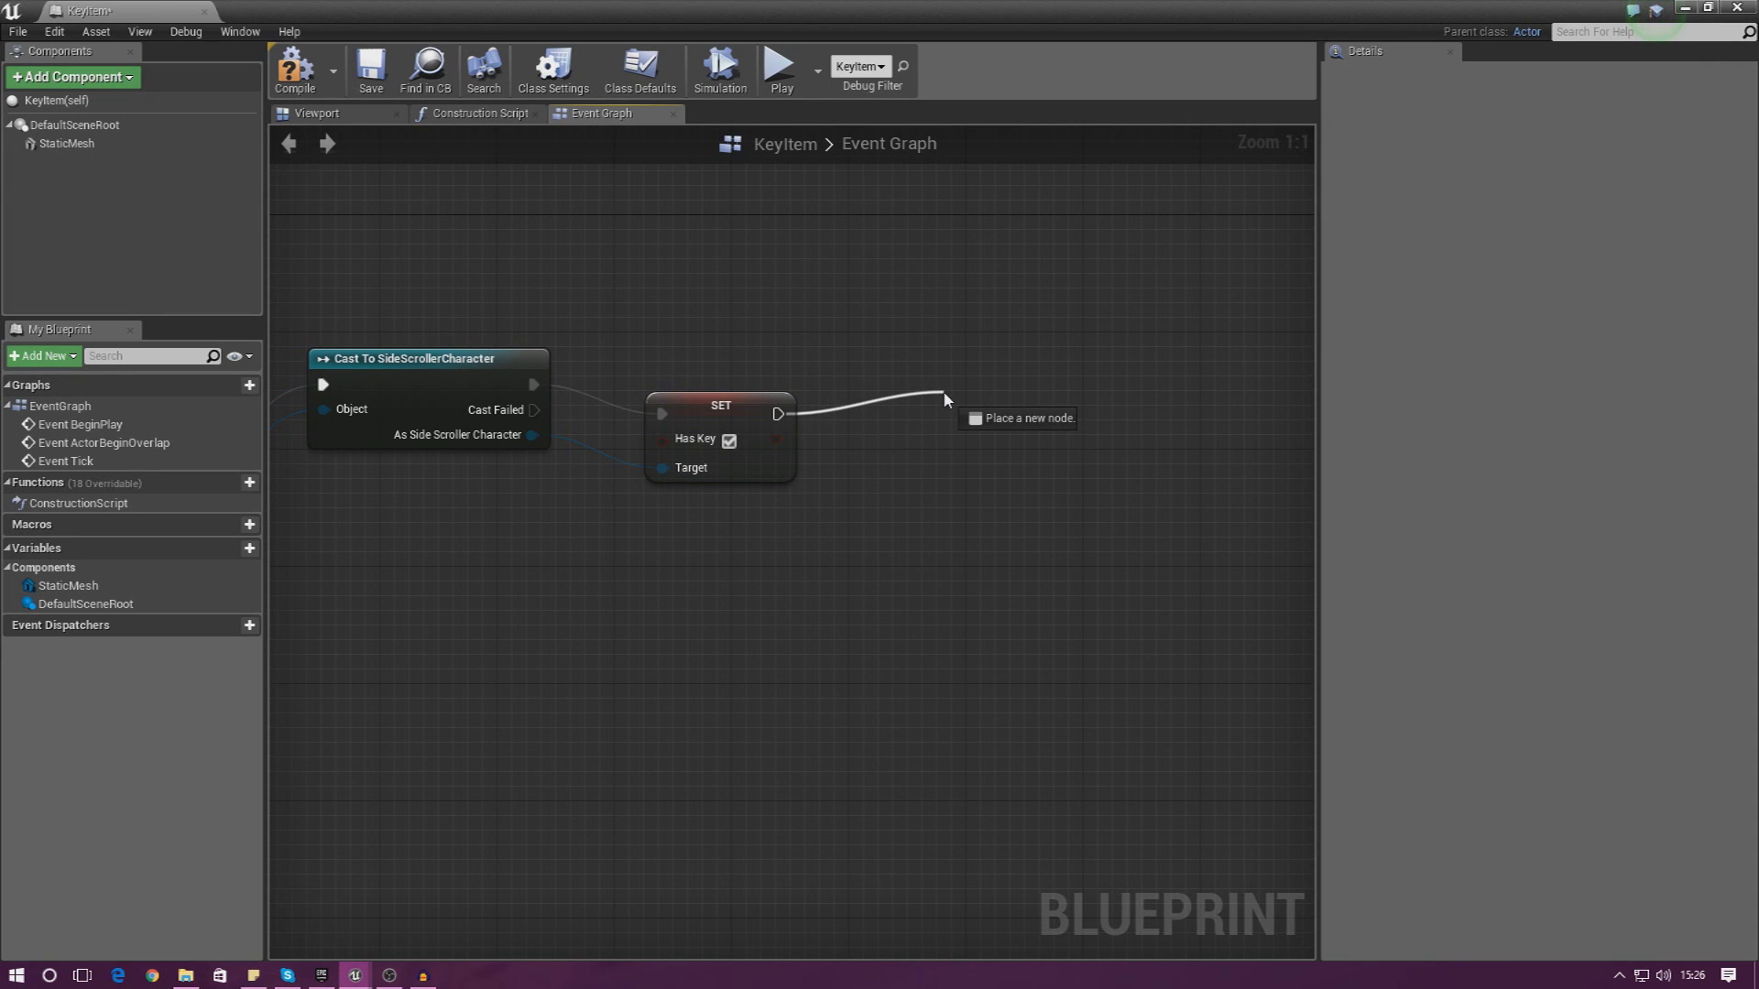
Add a DestroyActor node targeting self after the Set HasKey node, compile the blueprint and close it
left_click_drag(944, 394, 945, 394)
type("destroy")
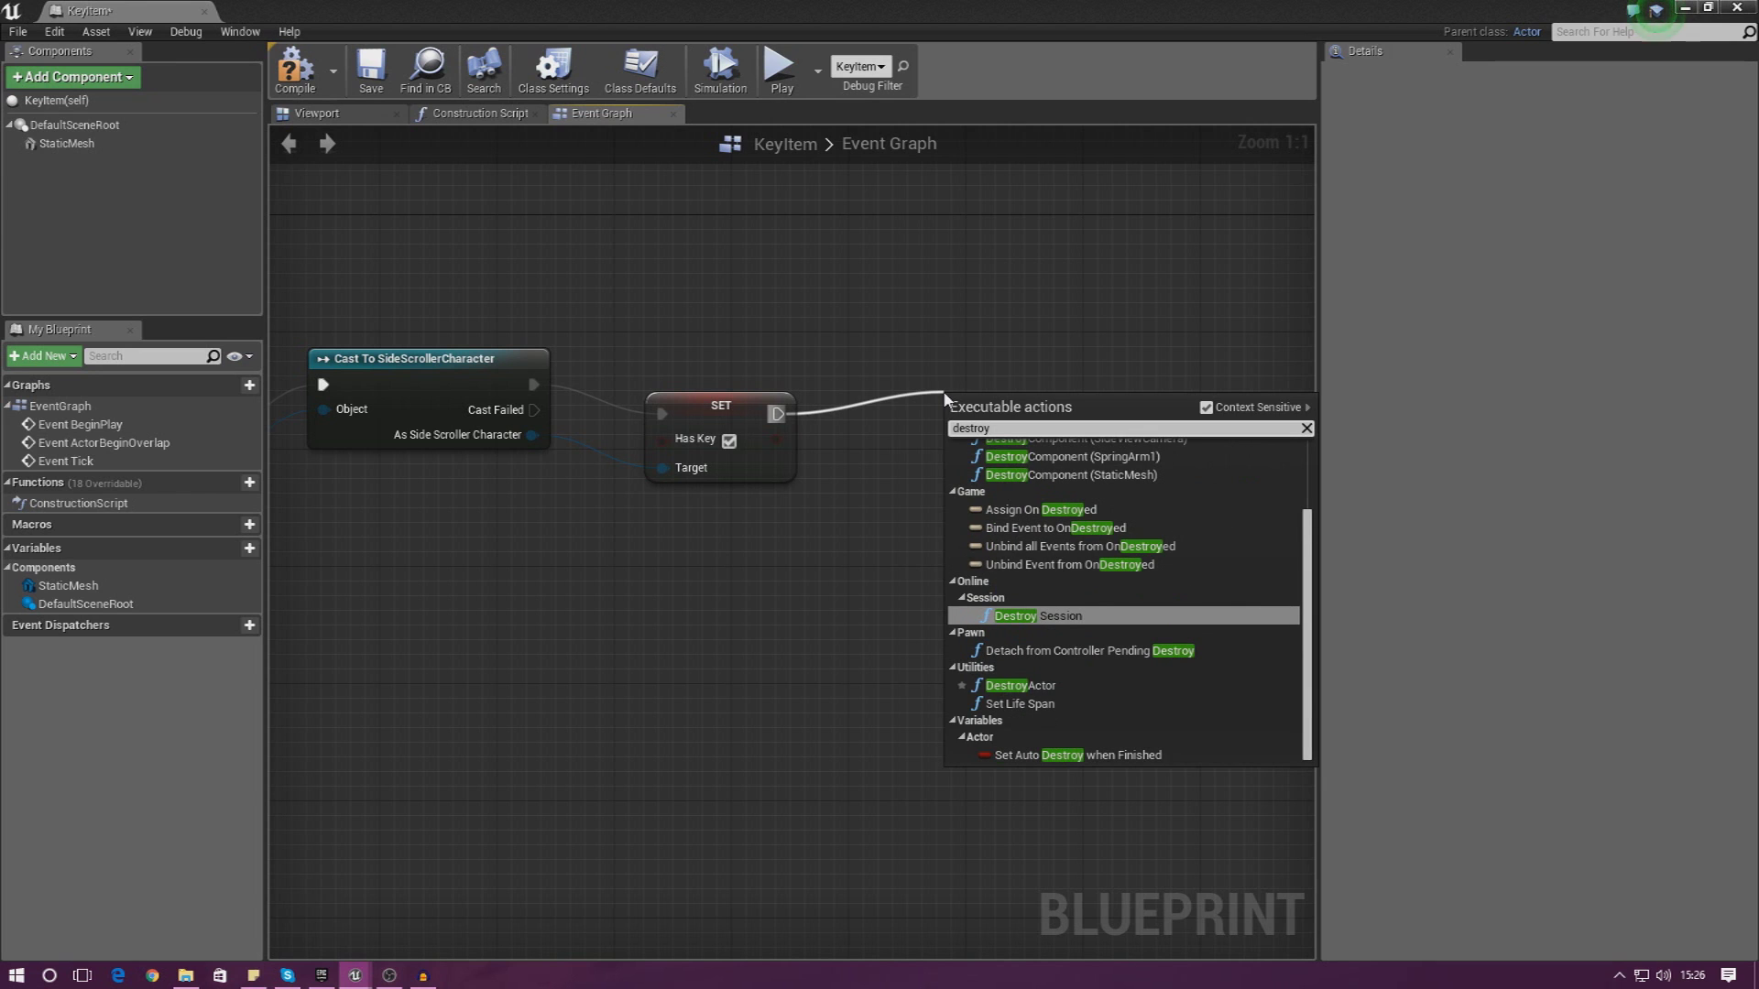
key("Down")
key("Down")
key("Return")
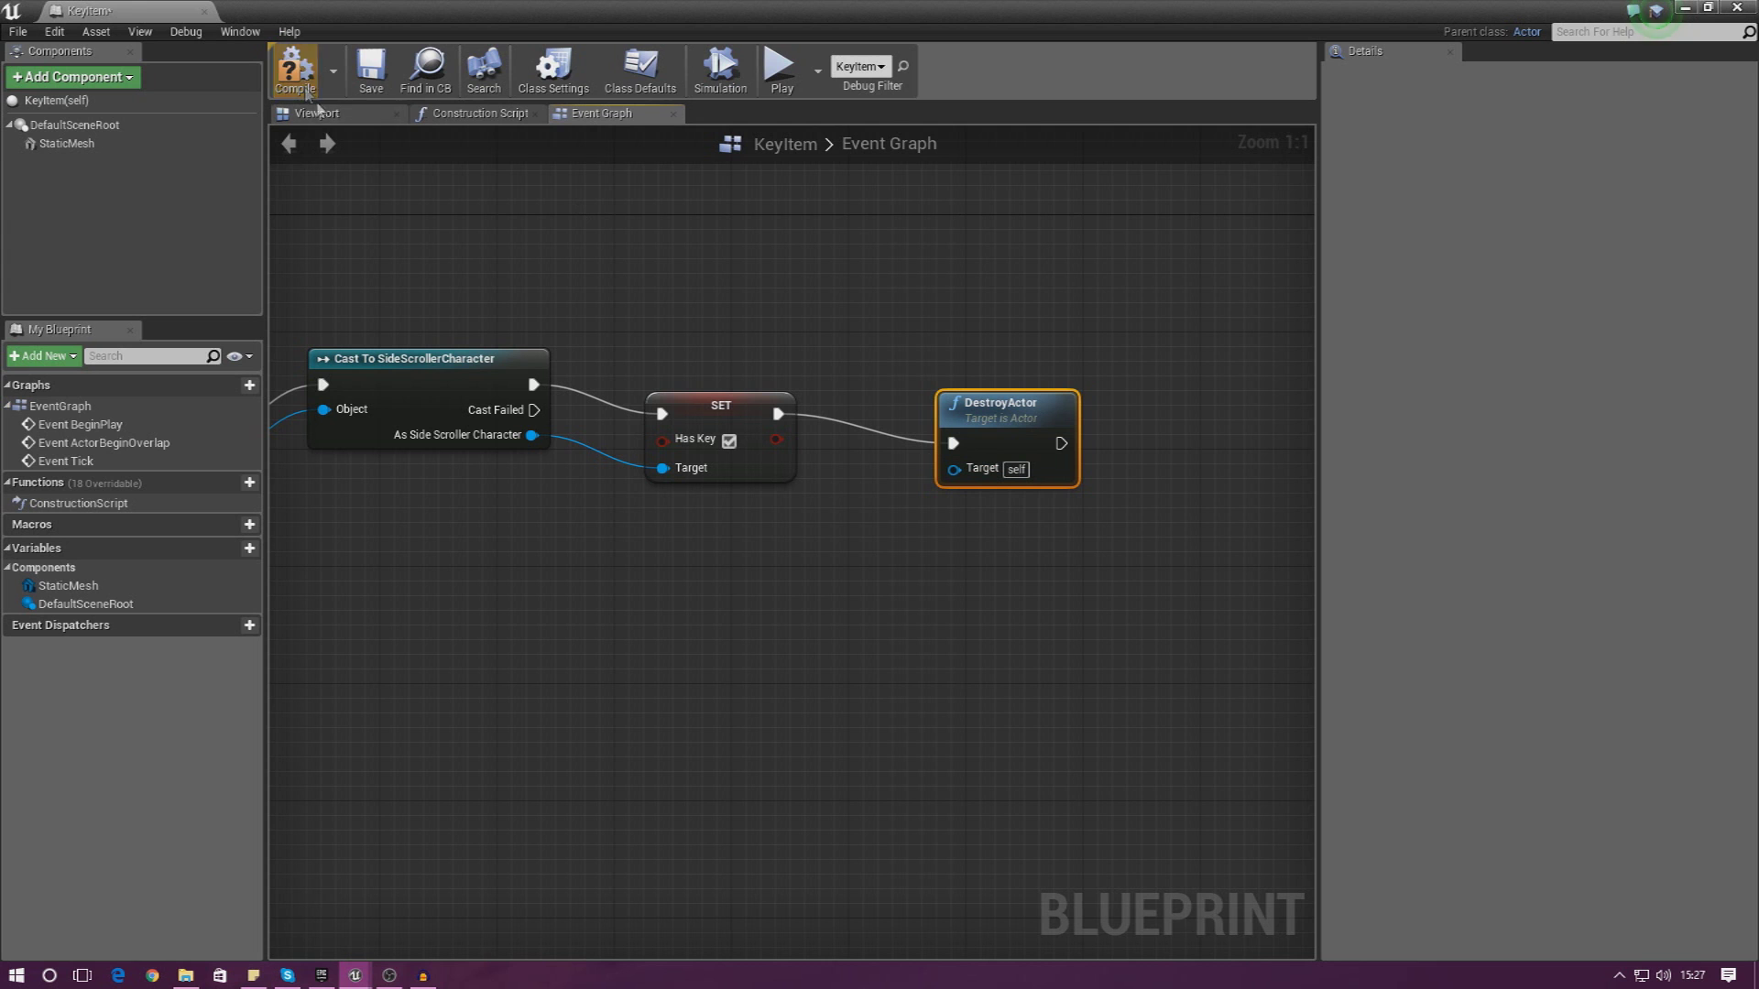
left_click(205, 12)
Move the KeyItem along the floor closer to the character, to X 1210, Y -650, Z 110
right_click_drag(736, 356, 959, 503)
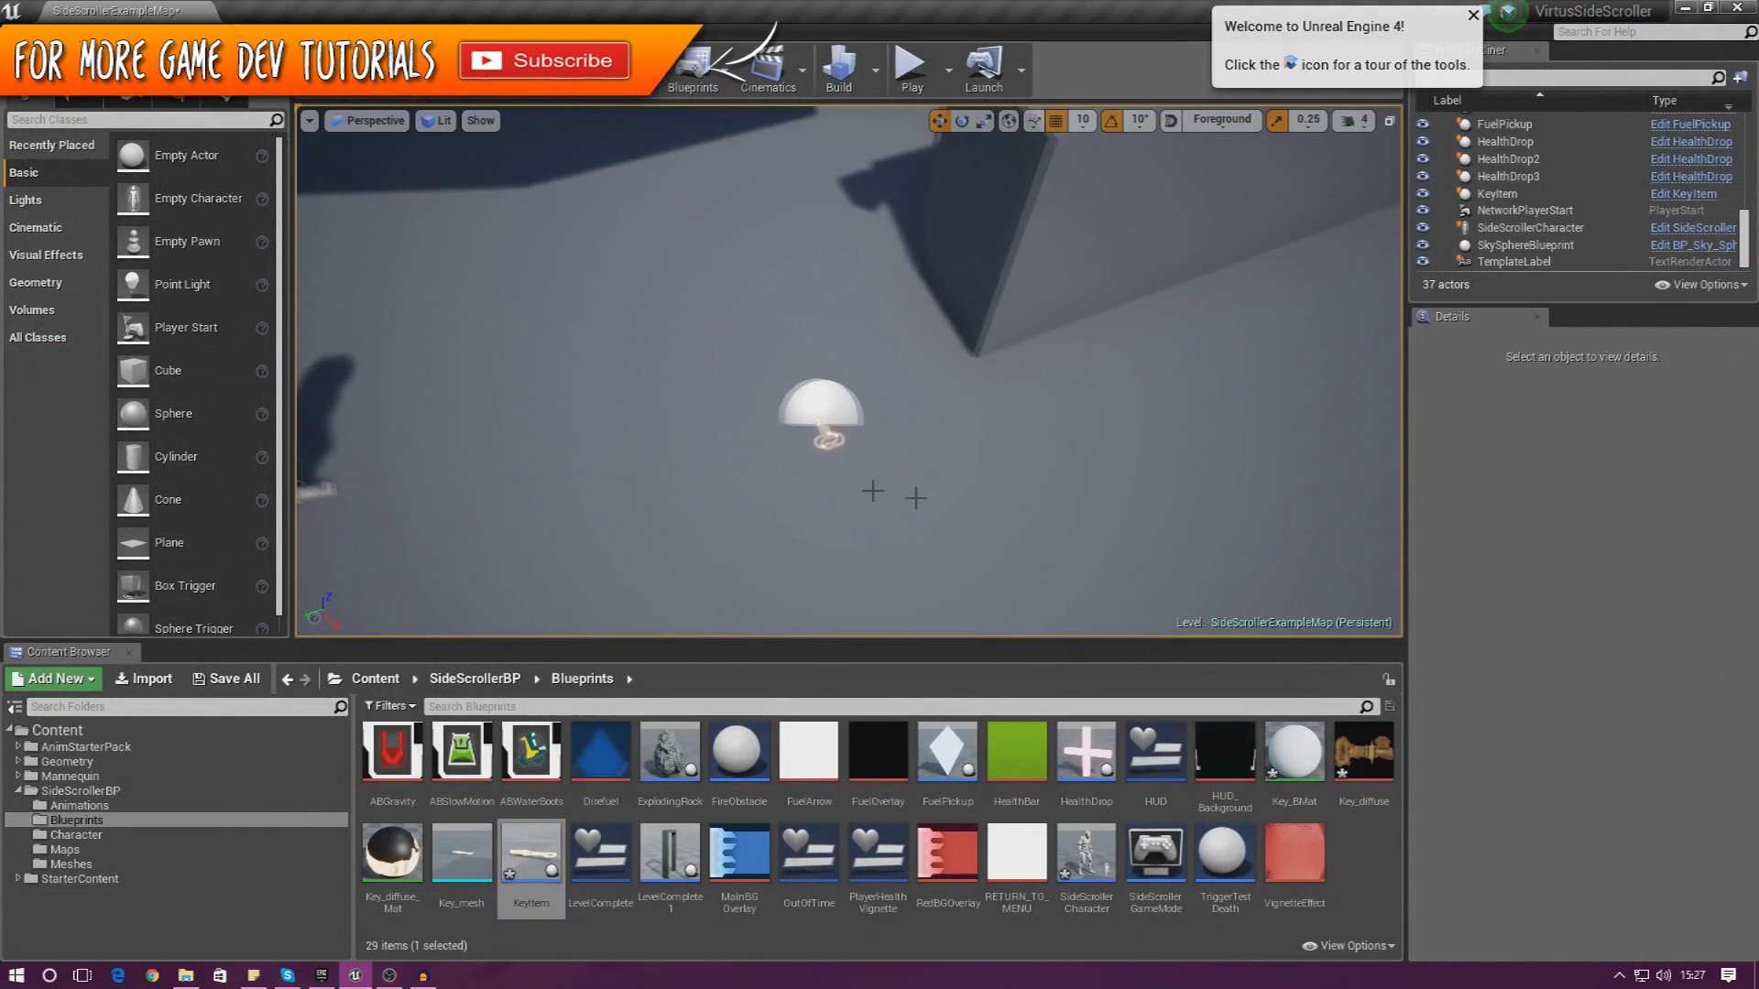
left_click(813, 426)
right_click_drag(909, 433, 829, 434)
left_click_drag(849, 425, 751, 394)
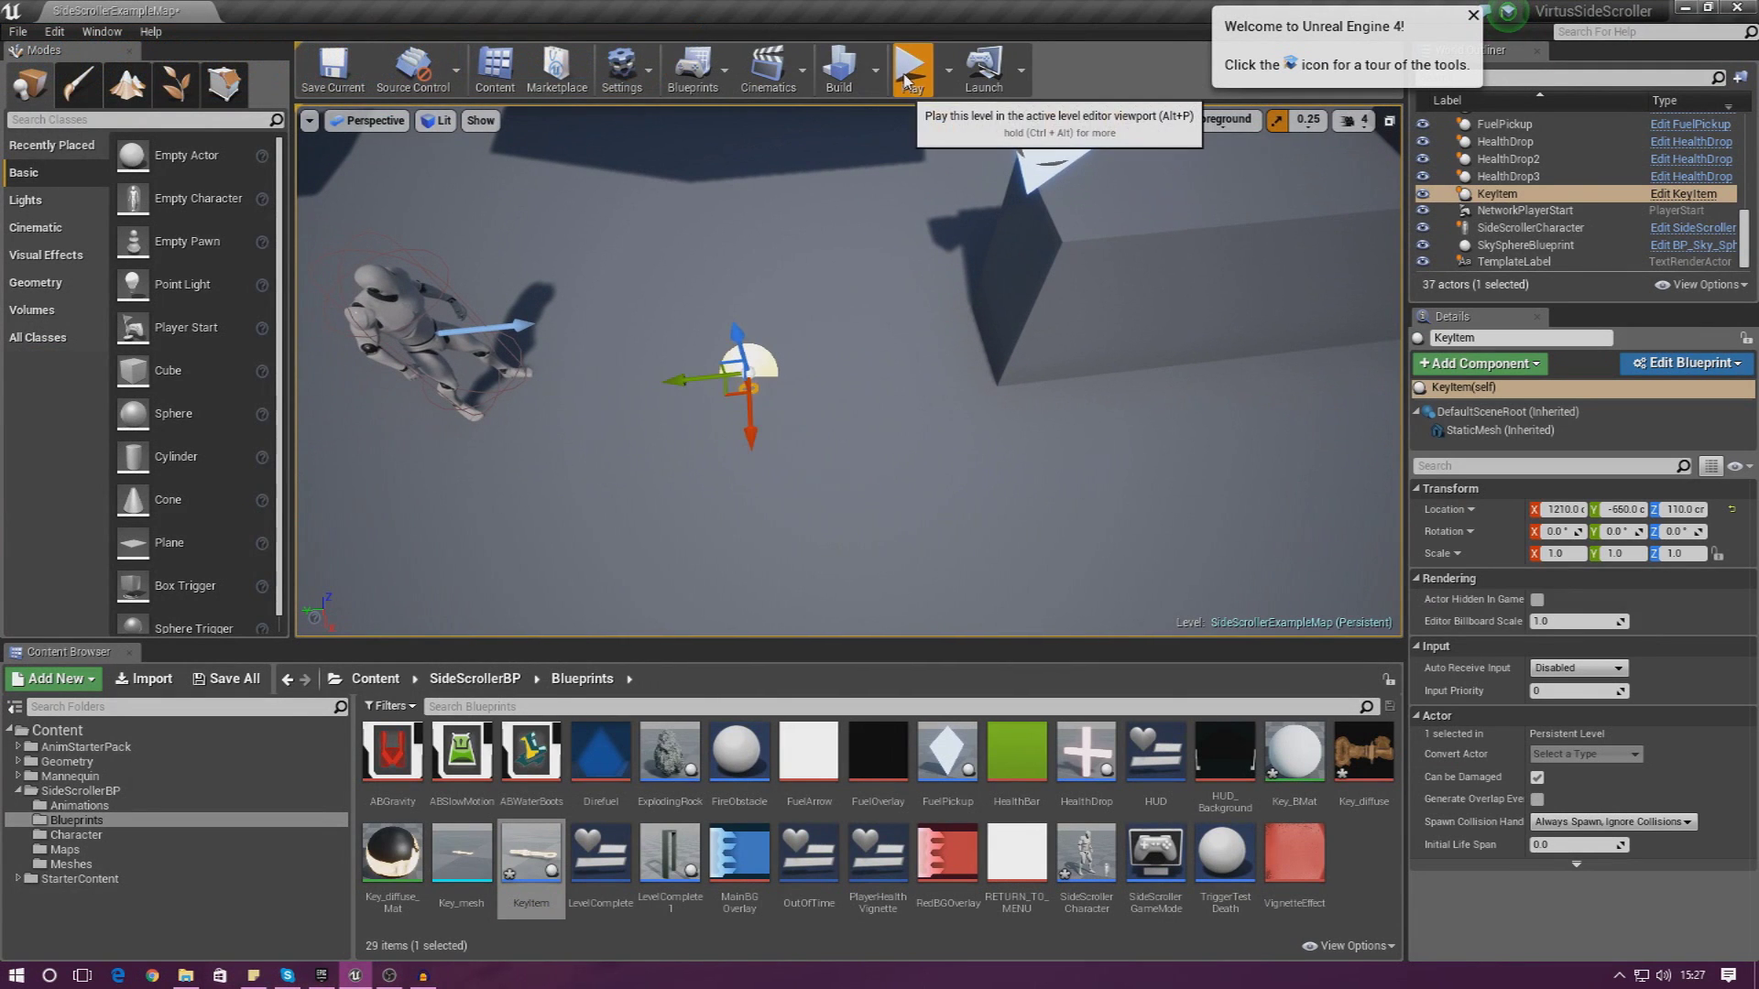
Play-test the key pickup by walking the character back and forth over the key, and end the session
left_click(911, 66)
key("a")
key("d")
key("a")
key("d")
key("a")
key("d")
key("a")
key("d")
key("a")
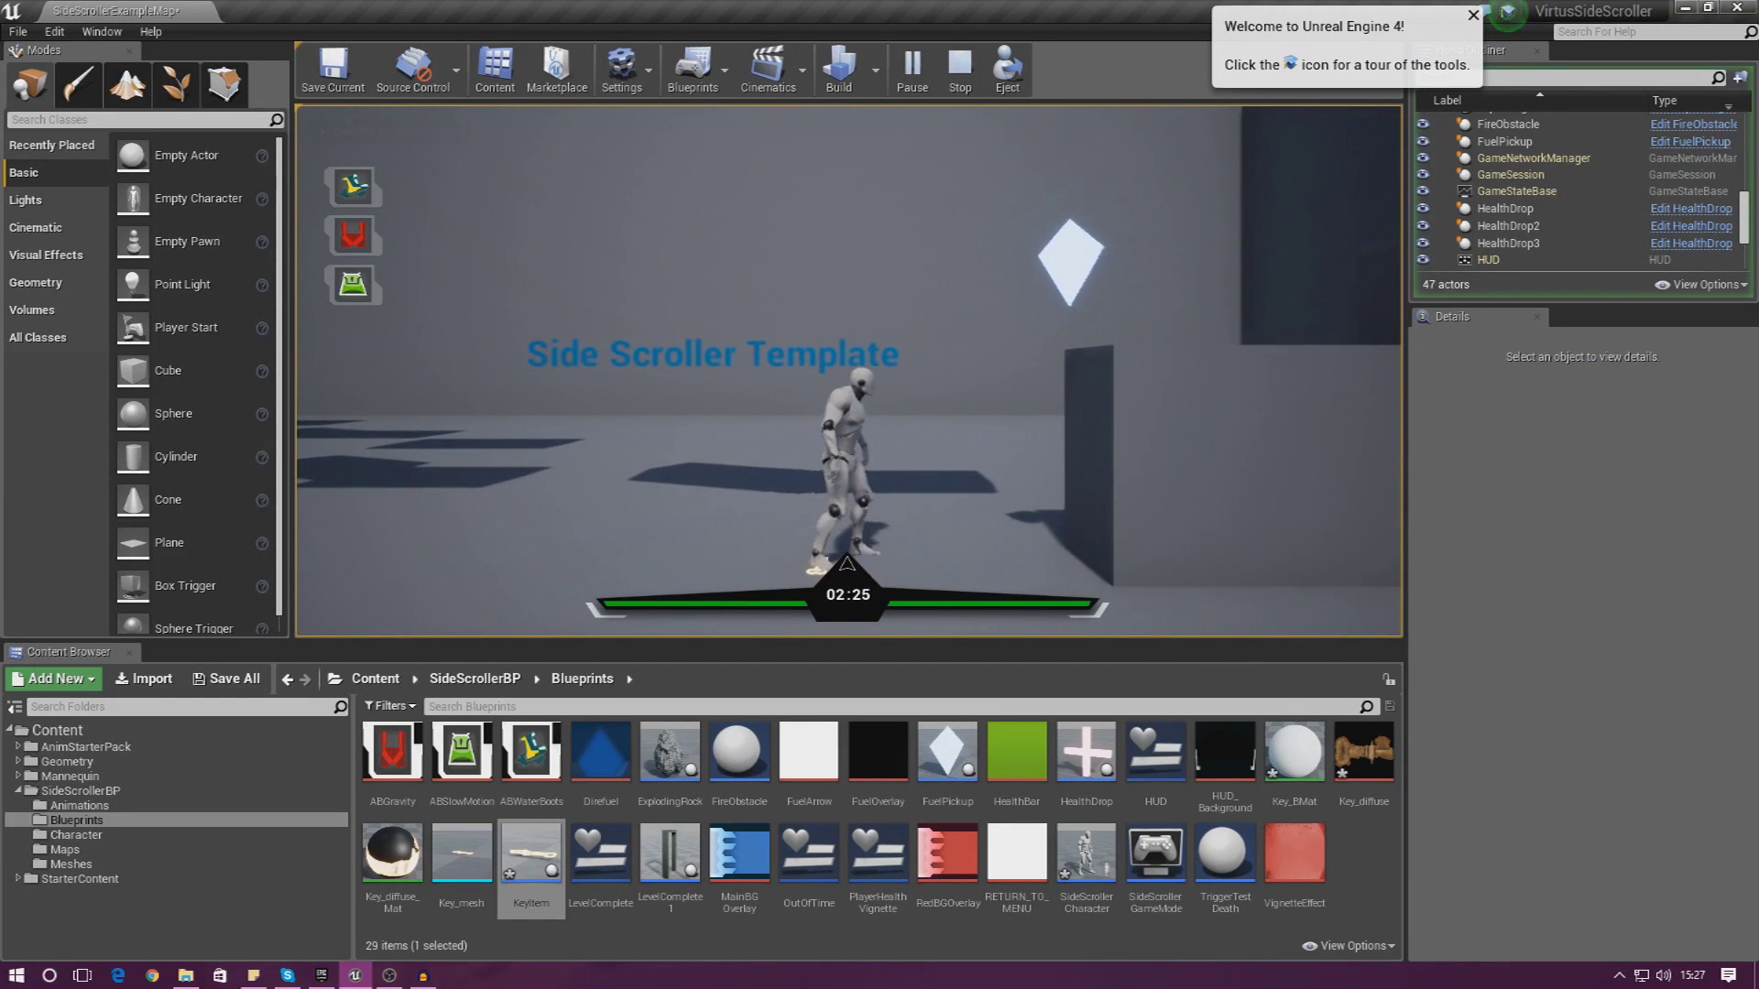
key("d")
key("d")
key("a")
key("d")
key("a")
key("d")
key("a")
key("shift+F1")
key("Escape")
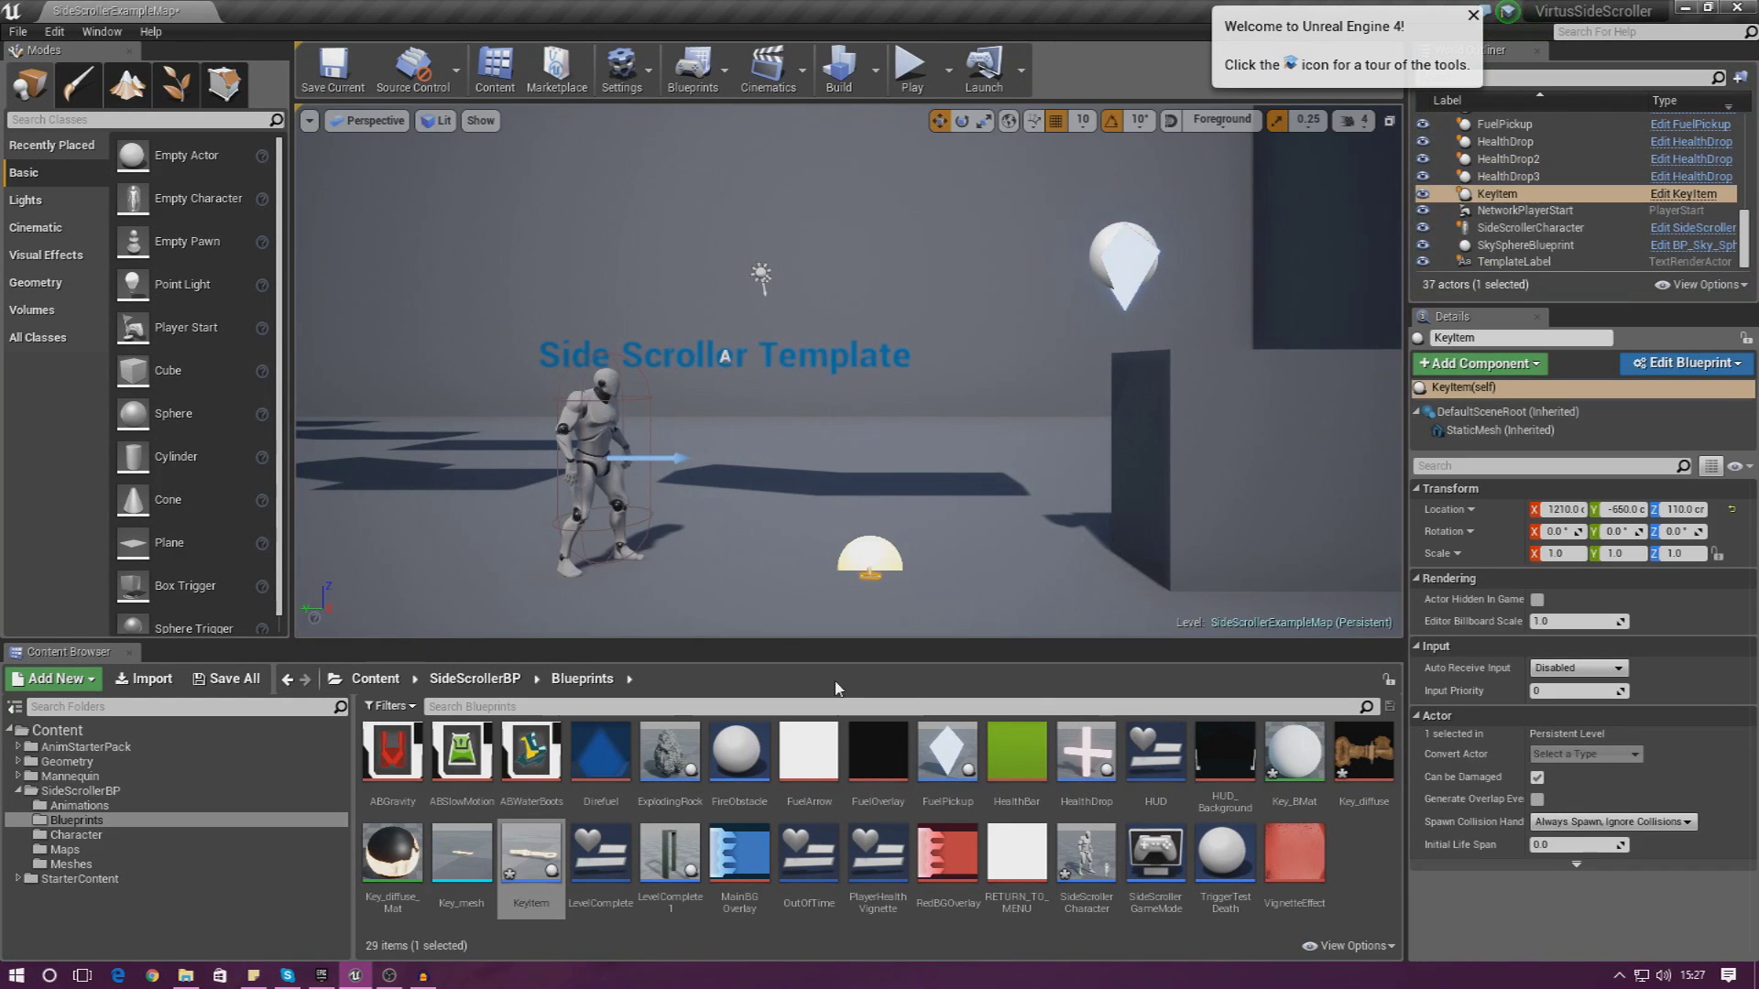
Reopen the KeyItem blueprint and delete the Event ActorBeginOverlap node from its event graph
double_click(535, 859)
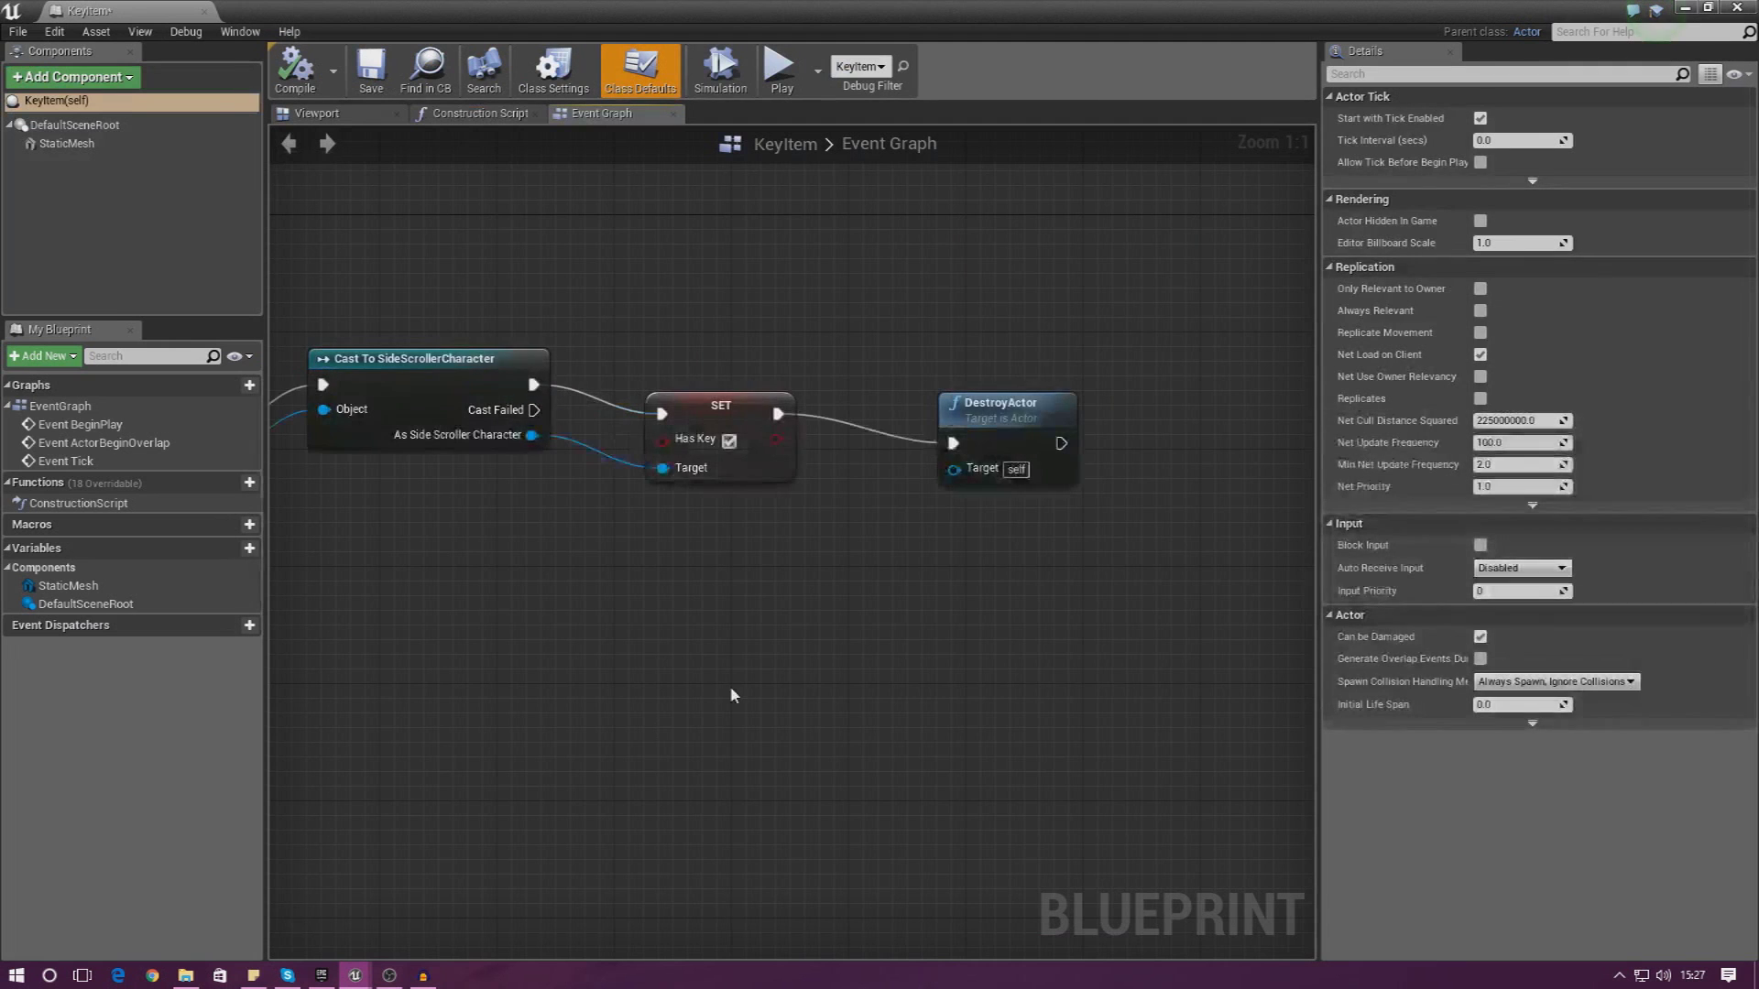
right_click_drag(530, 444, 951, 467)
left_click(474, 462)
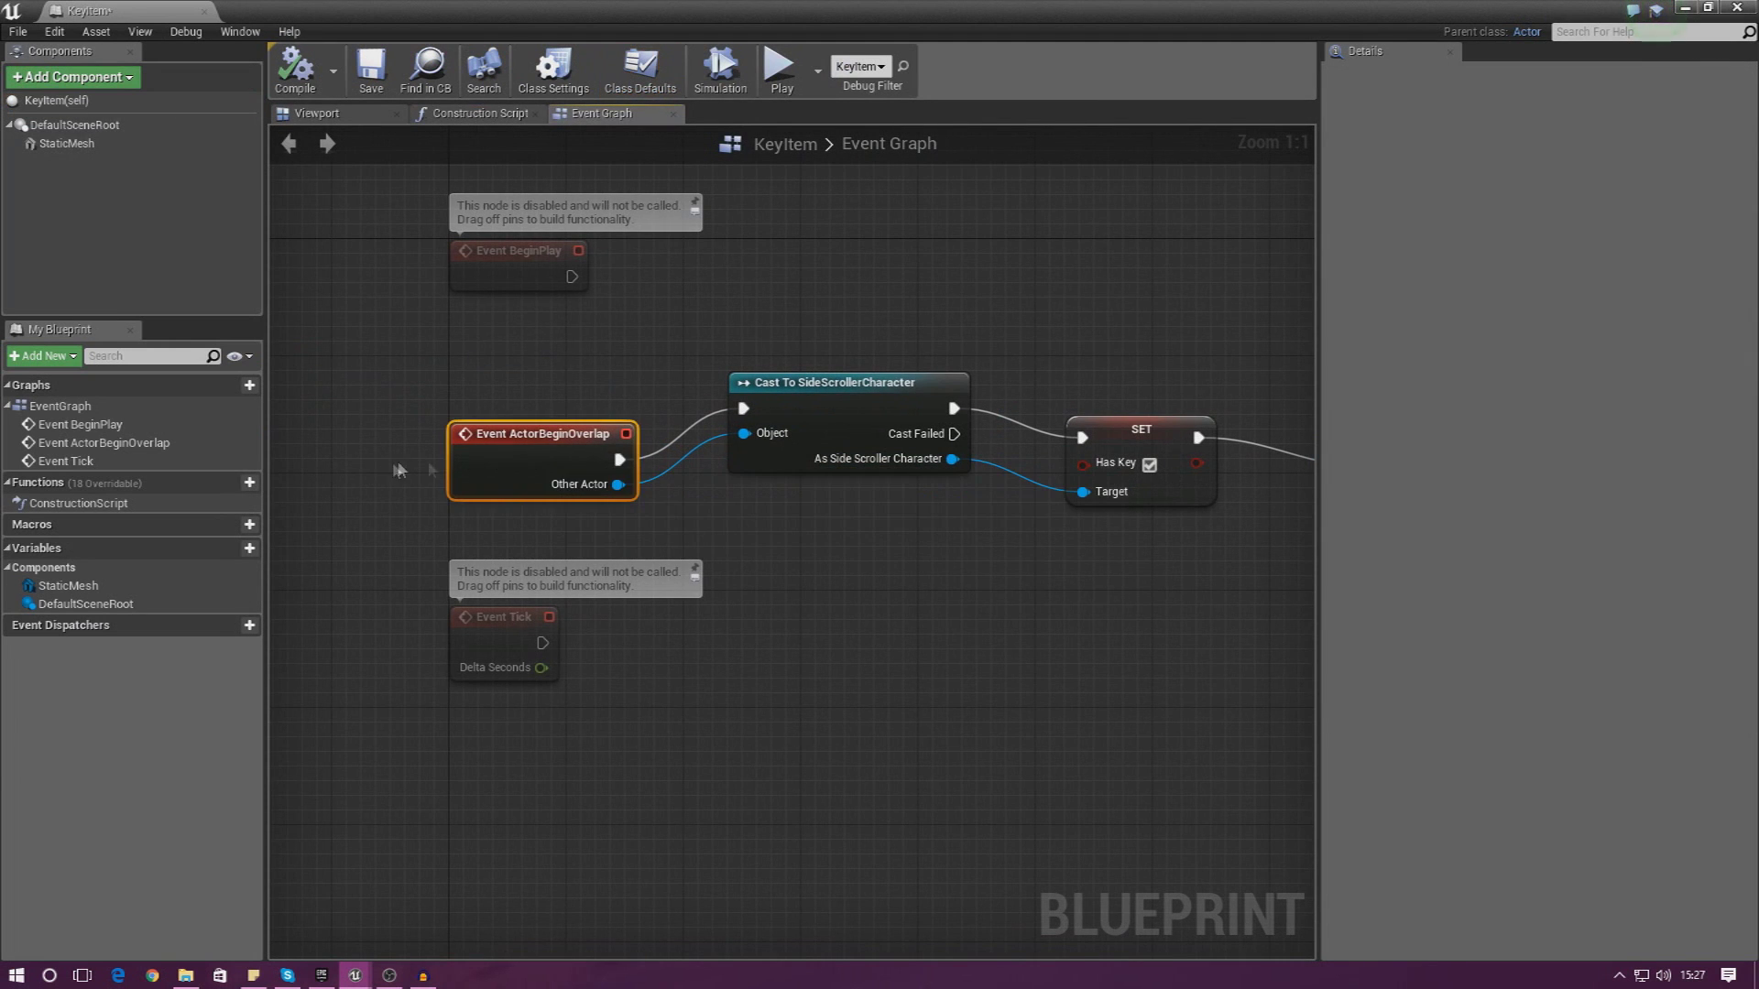
key("Delete")
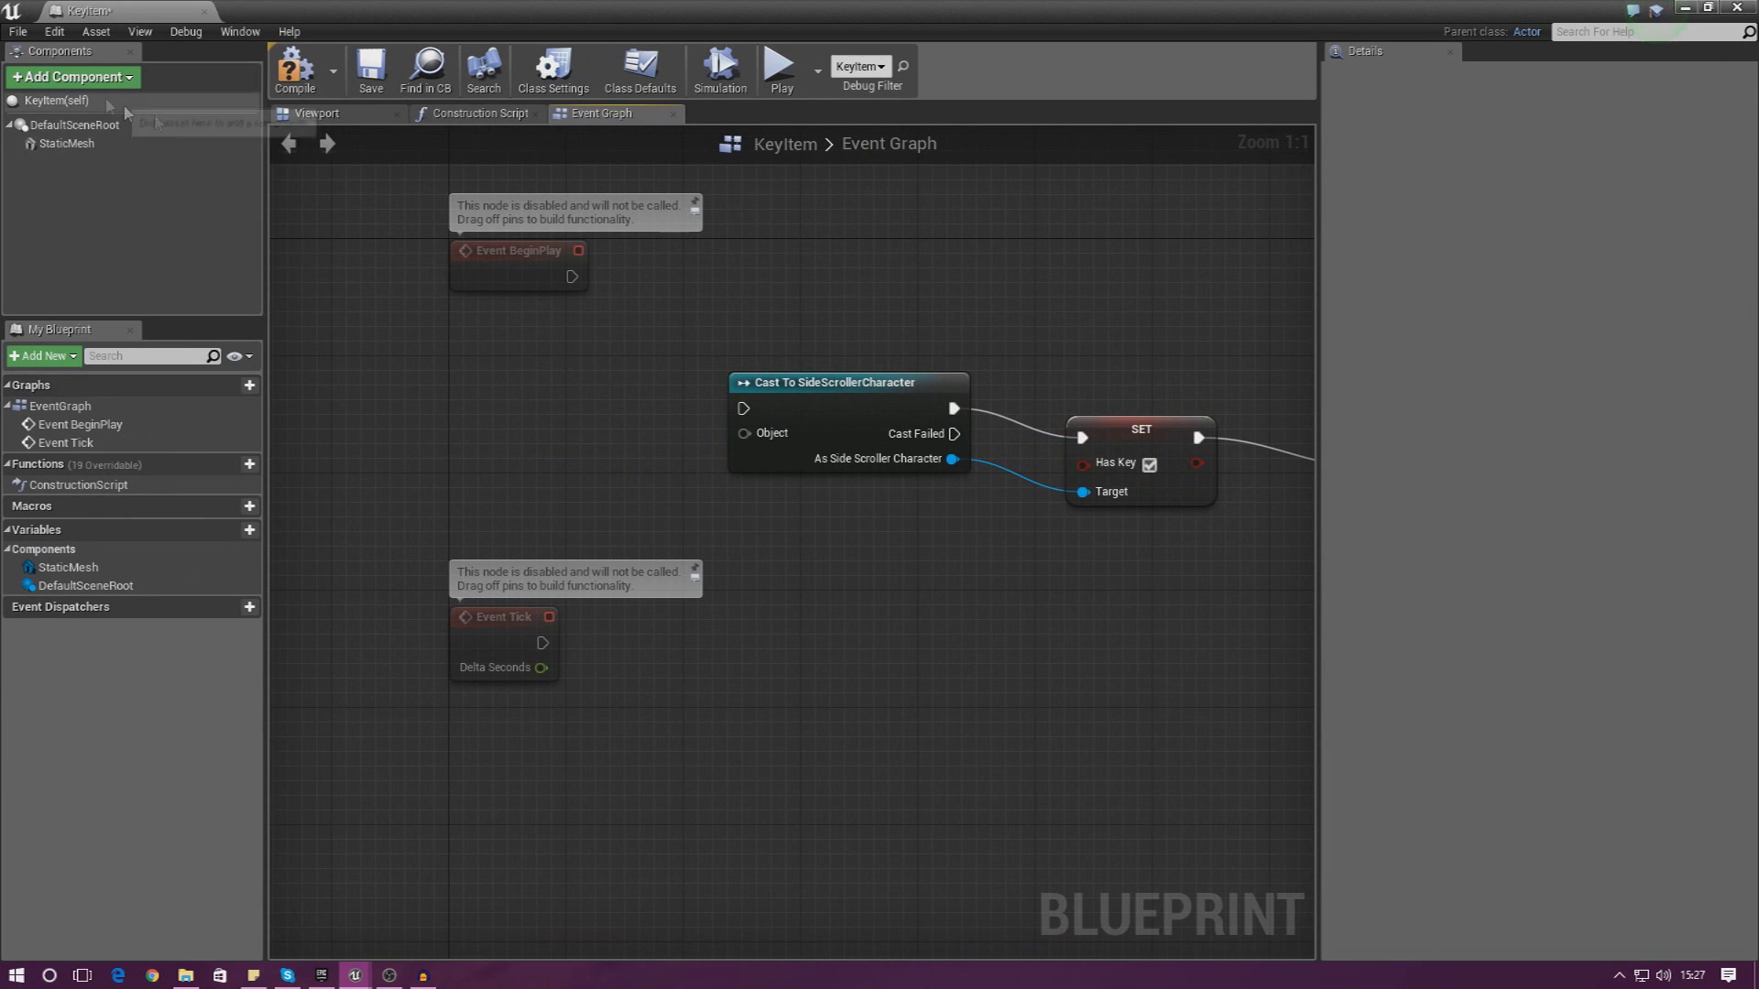
Add a Box Collision component around the key mesh in the KeyItem blueprint
left_click(308, 114)
left_click(72, 77)
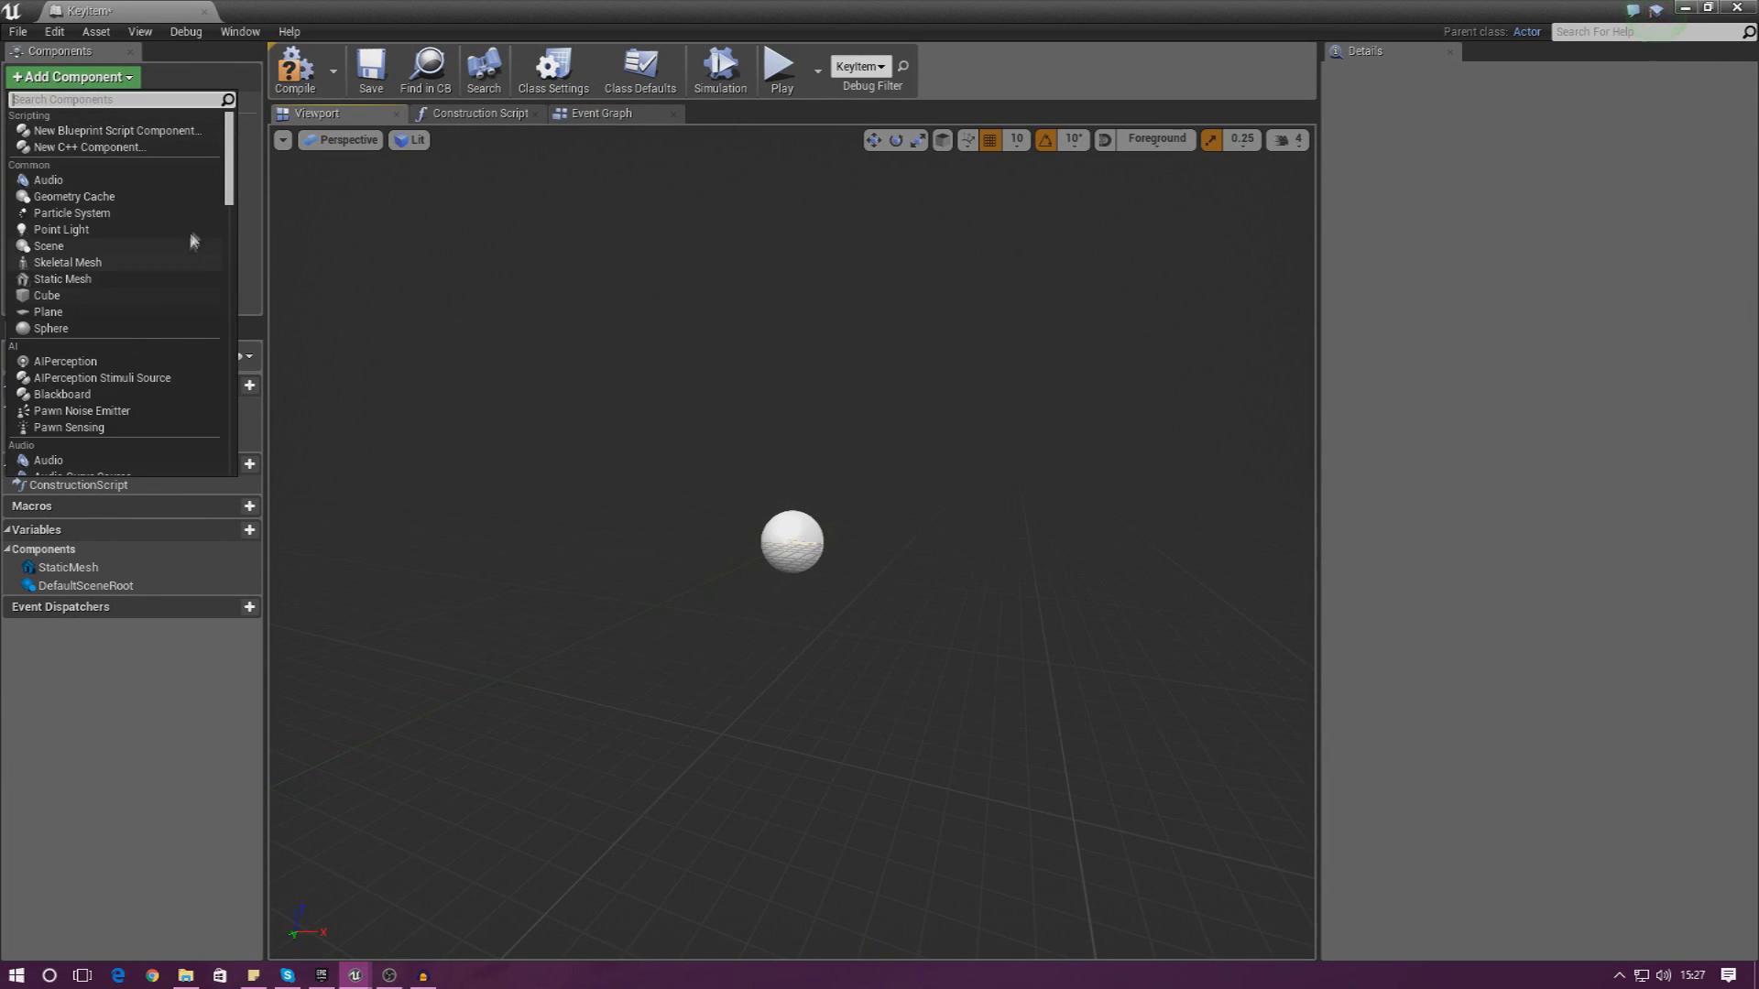
left_click_drag(228, 194, 230, 267)
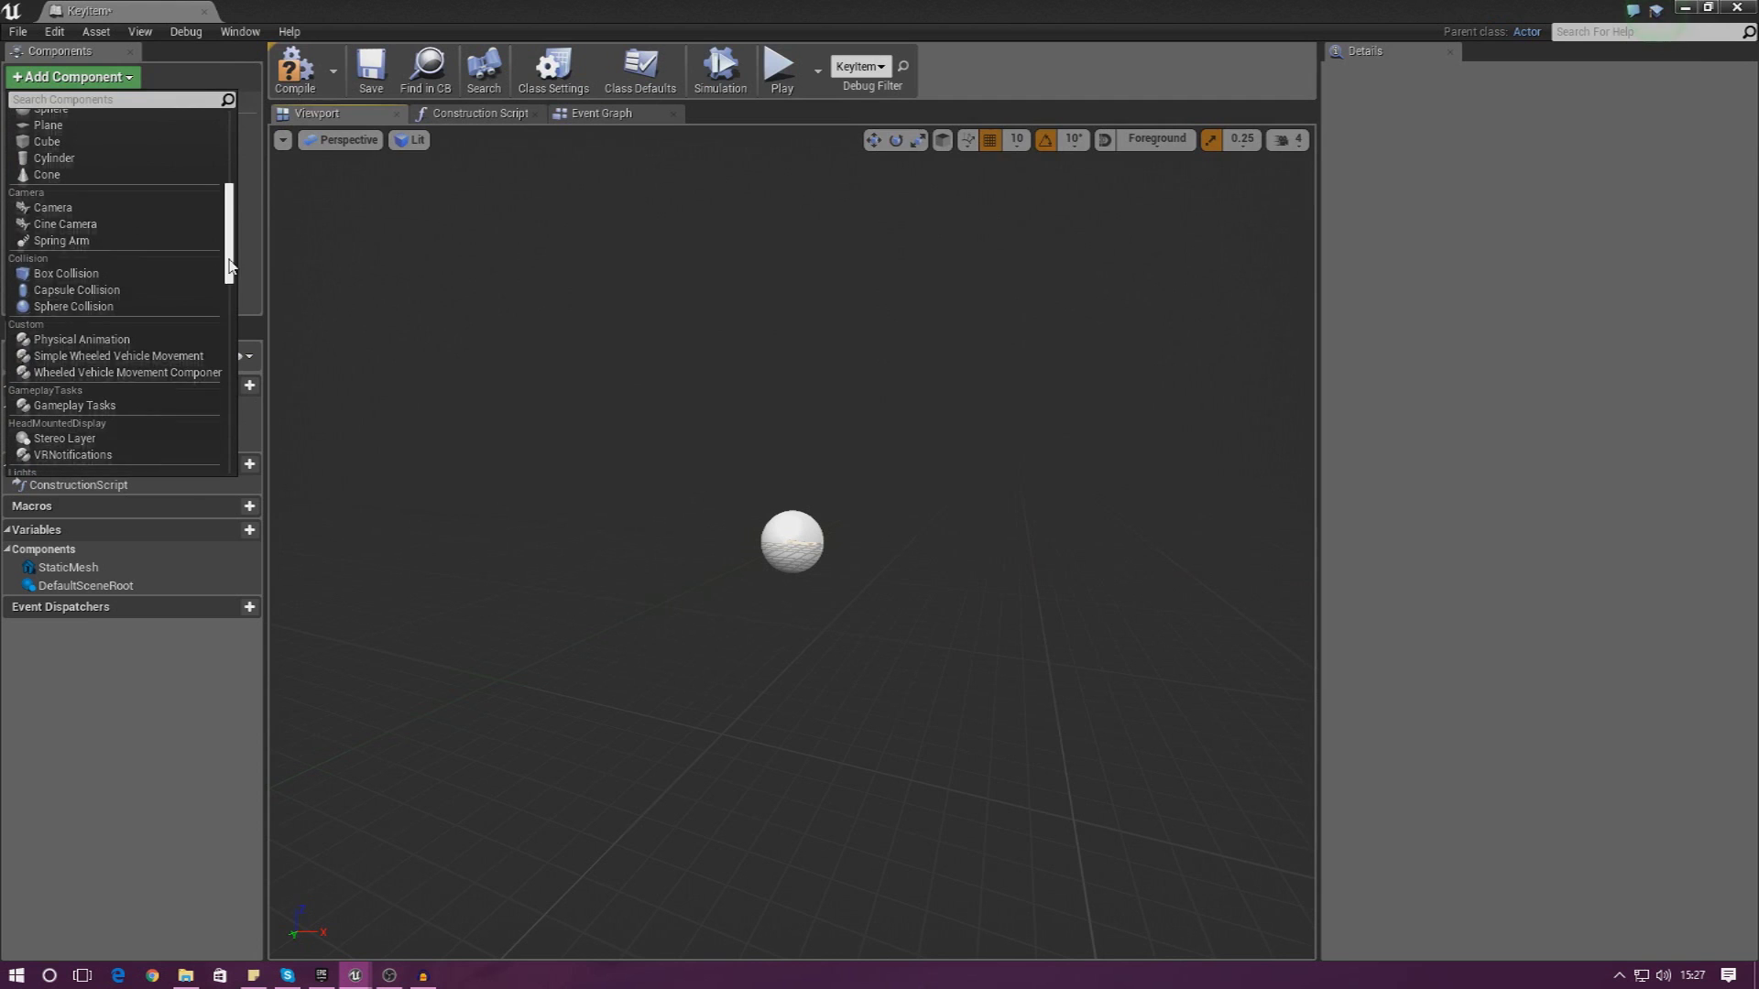
left_click(104, 275)
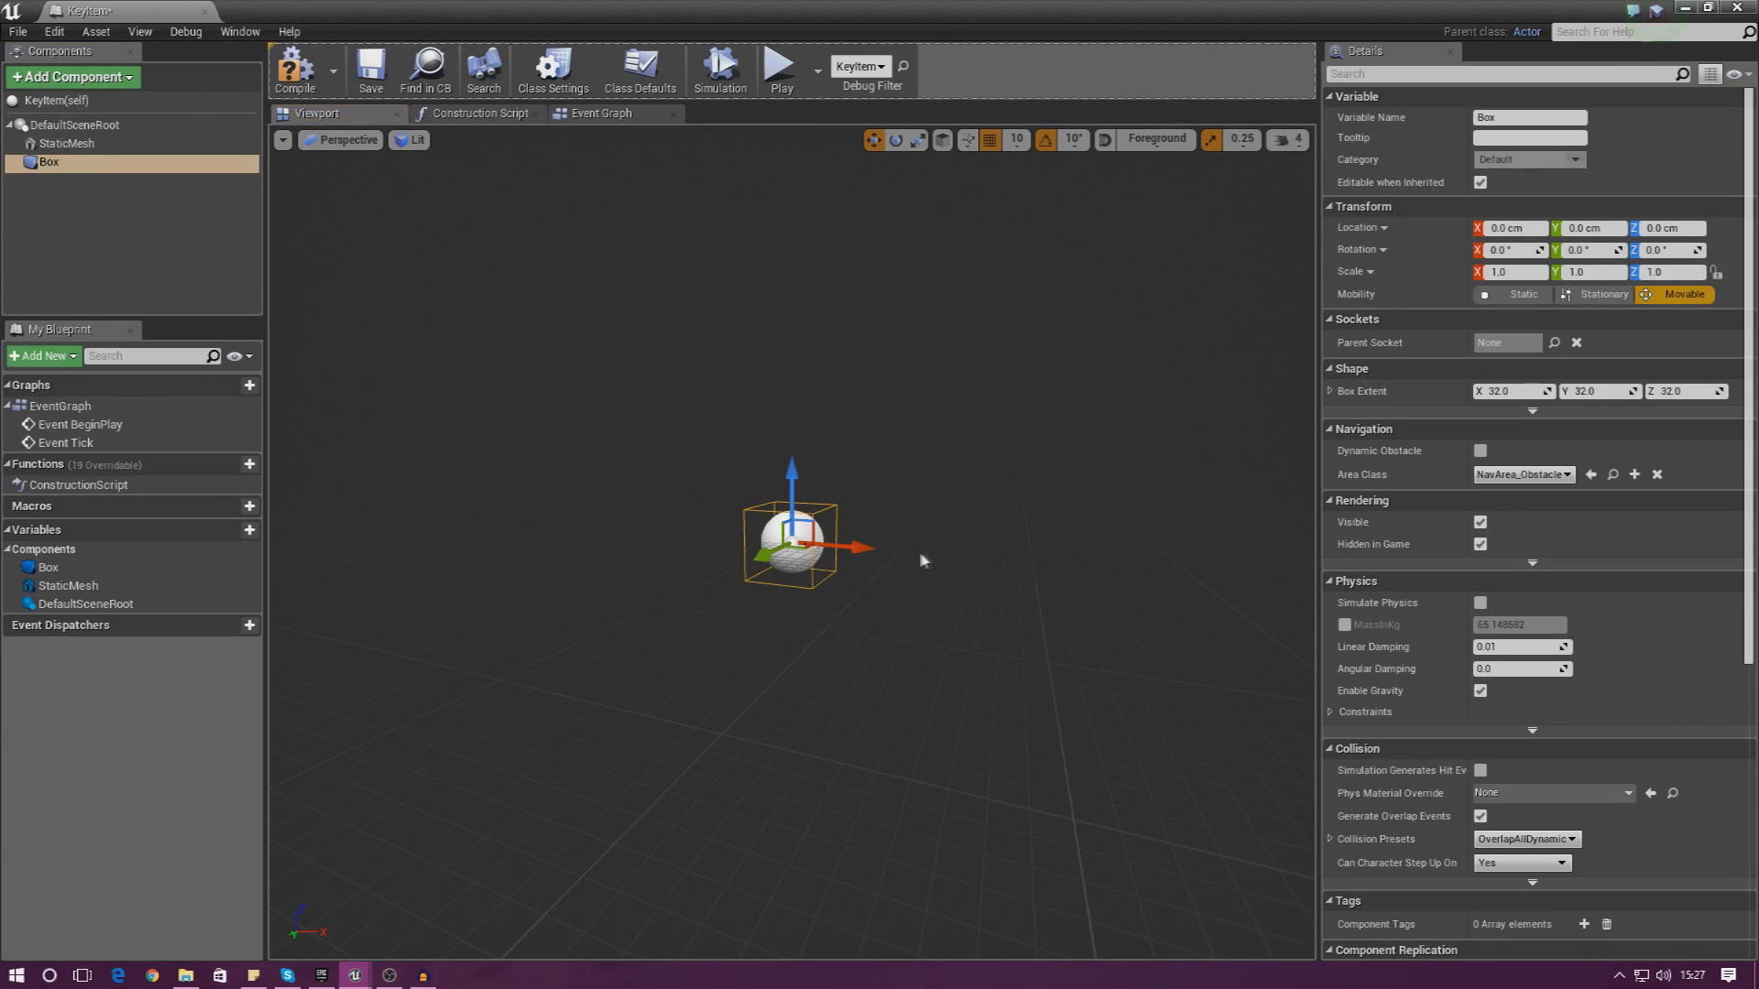
key("w")
mouse_move(887, 557)
right_mouse_down()
mouse_move(806, 540)
mouse_move(856, 573)
mouse_move(867, 537)
right_mouse_up()
scroll(866, 537, "up", 1)
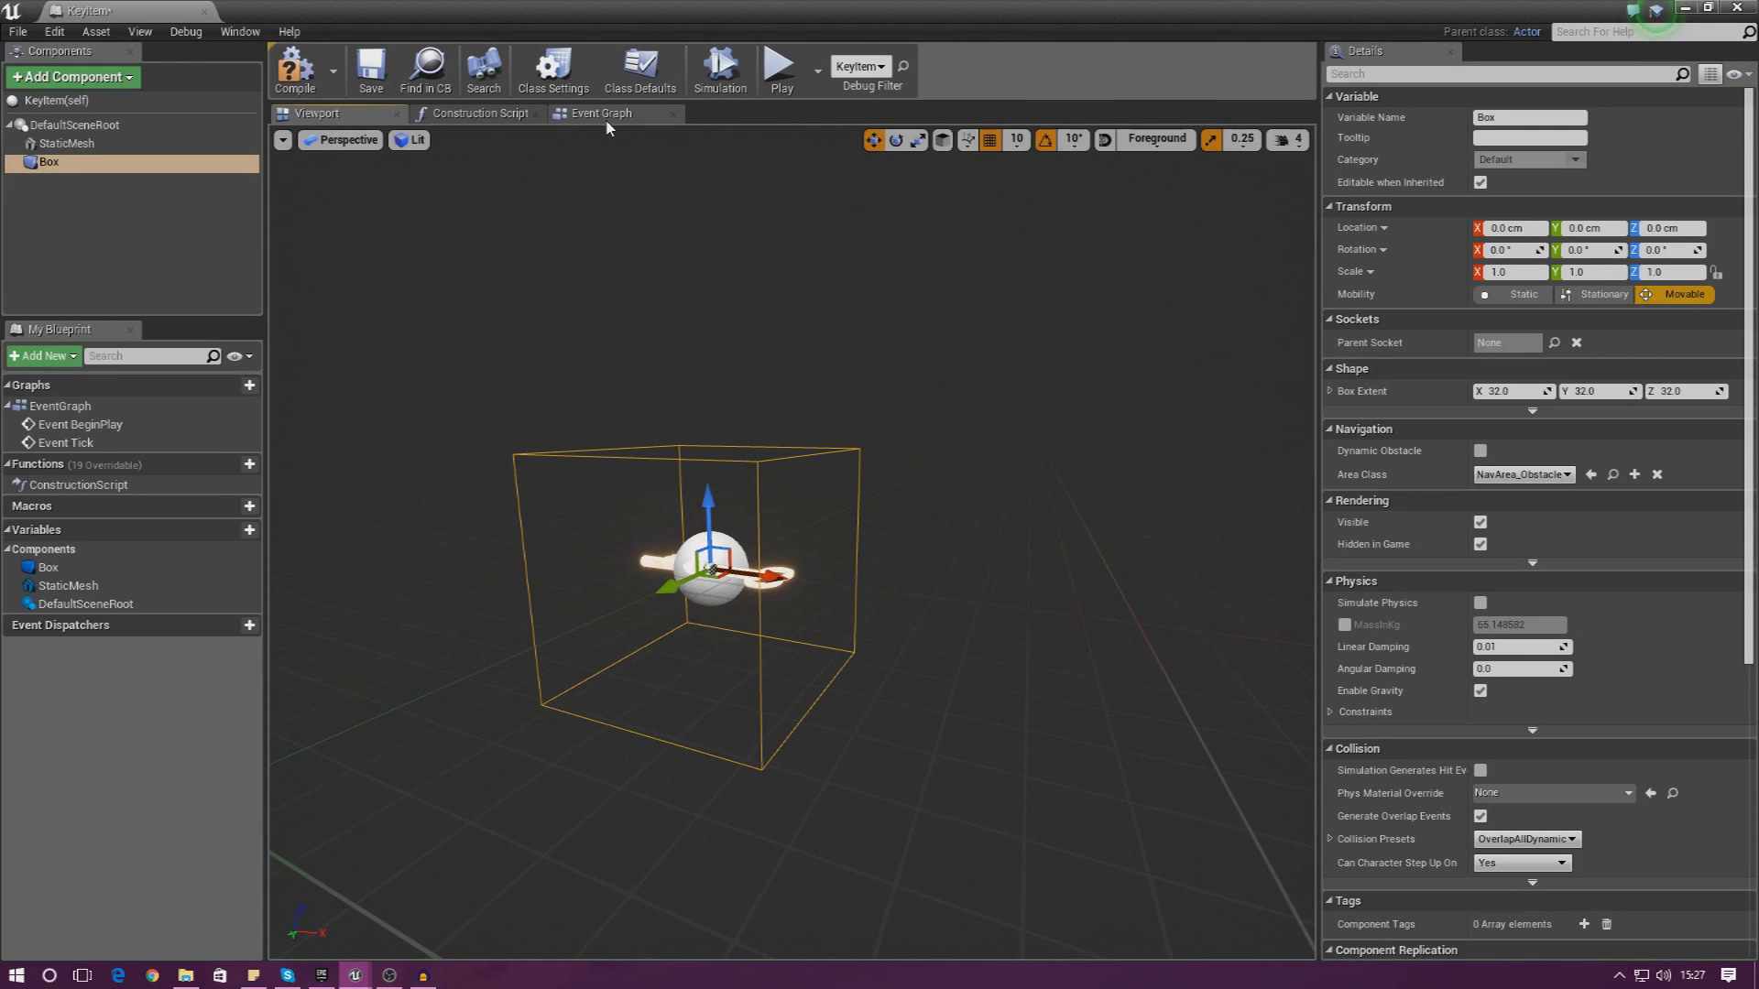
Add an On Component Begin Overlap event for the Box component to the KeyItem event graph
left_click(605, 116)
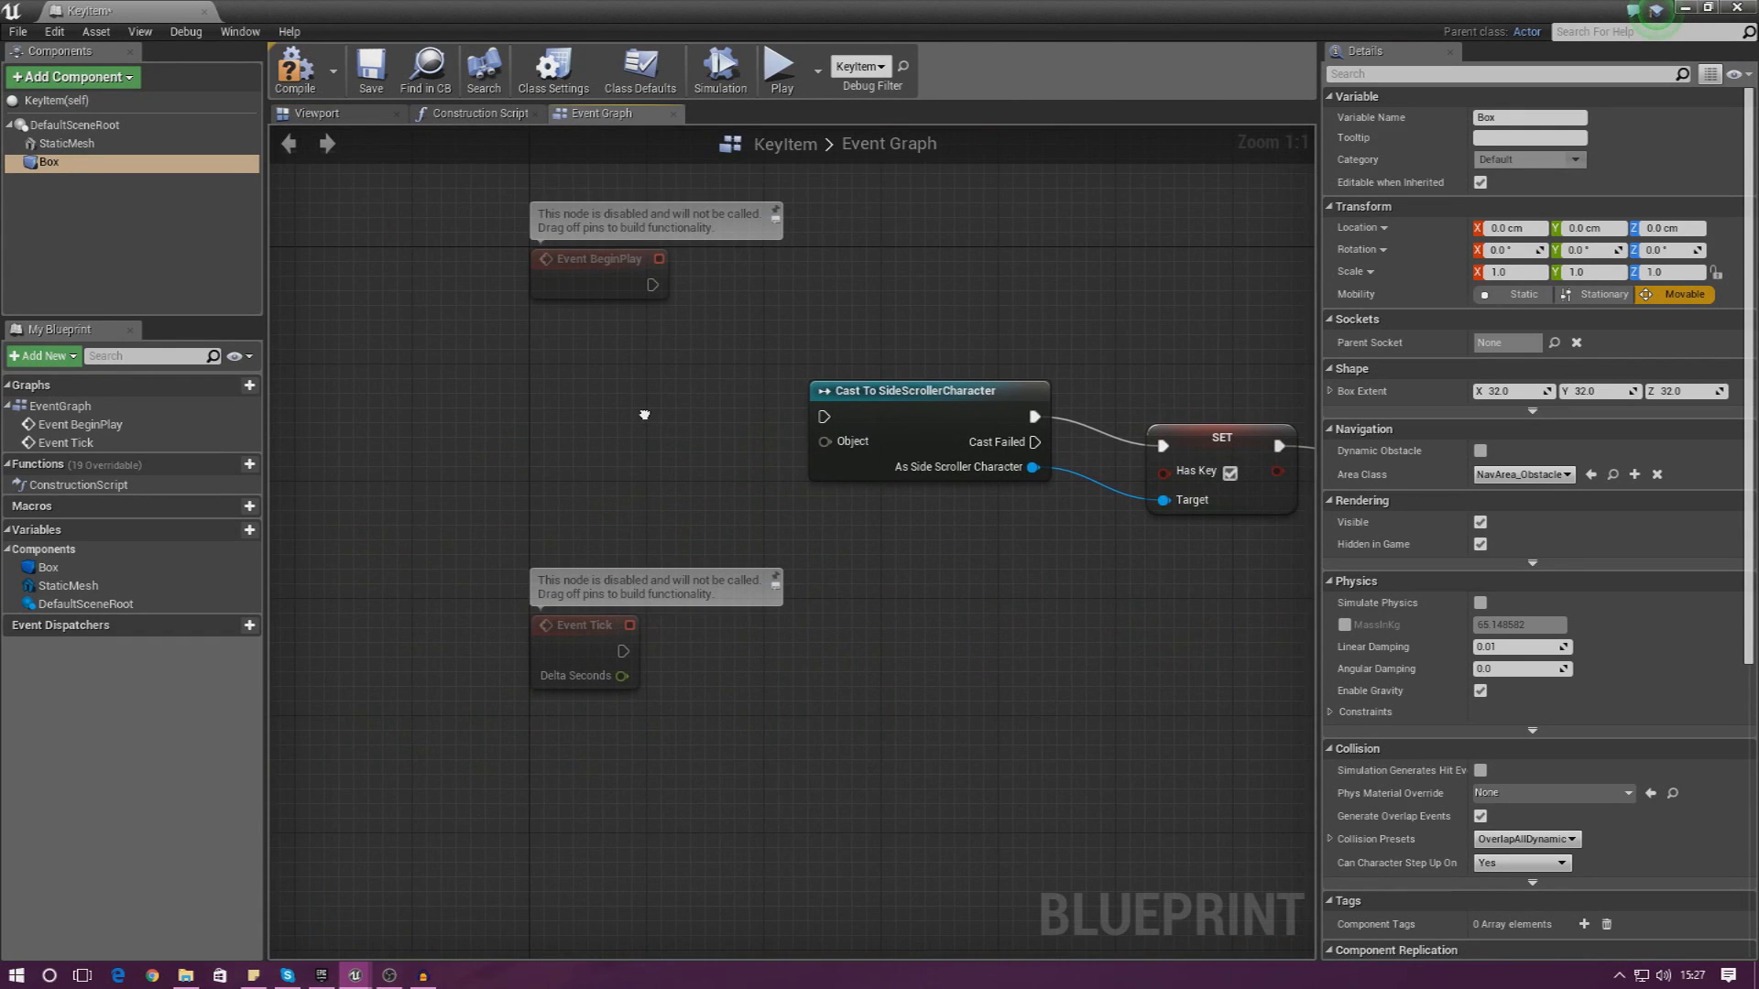
right_click_drag(644, 415, 811, 414)
left_click(71, 172)
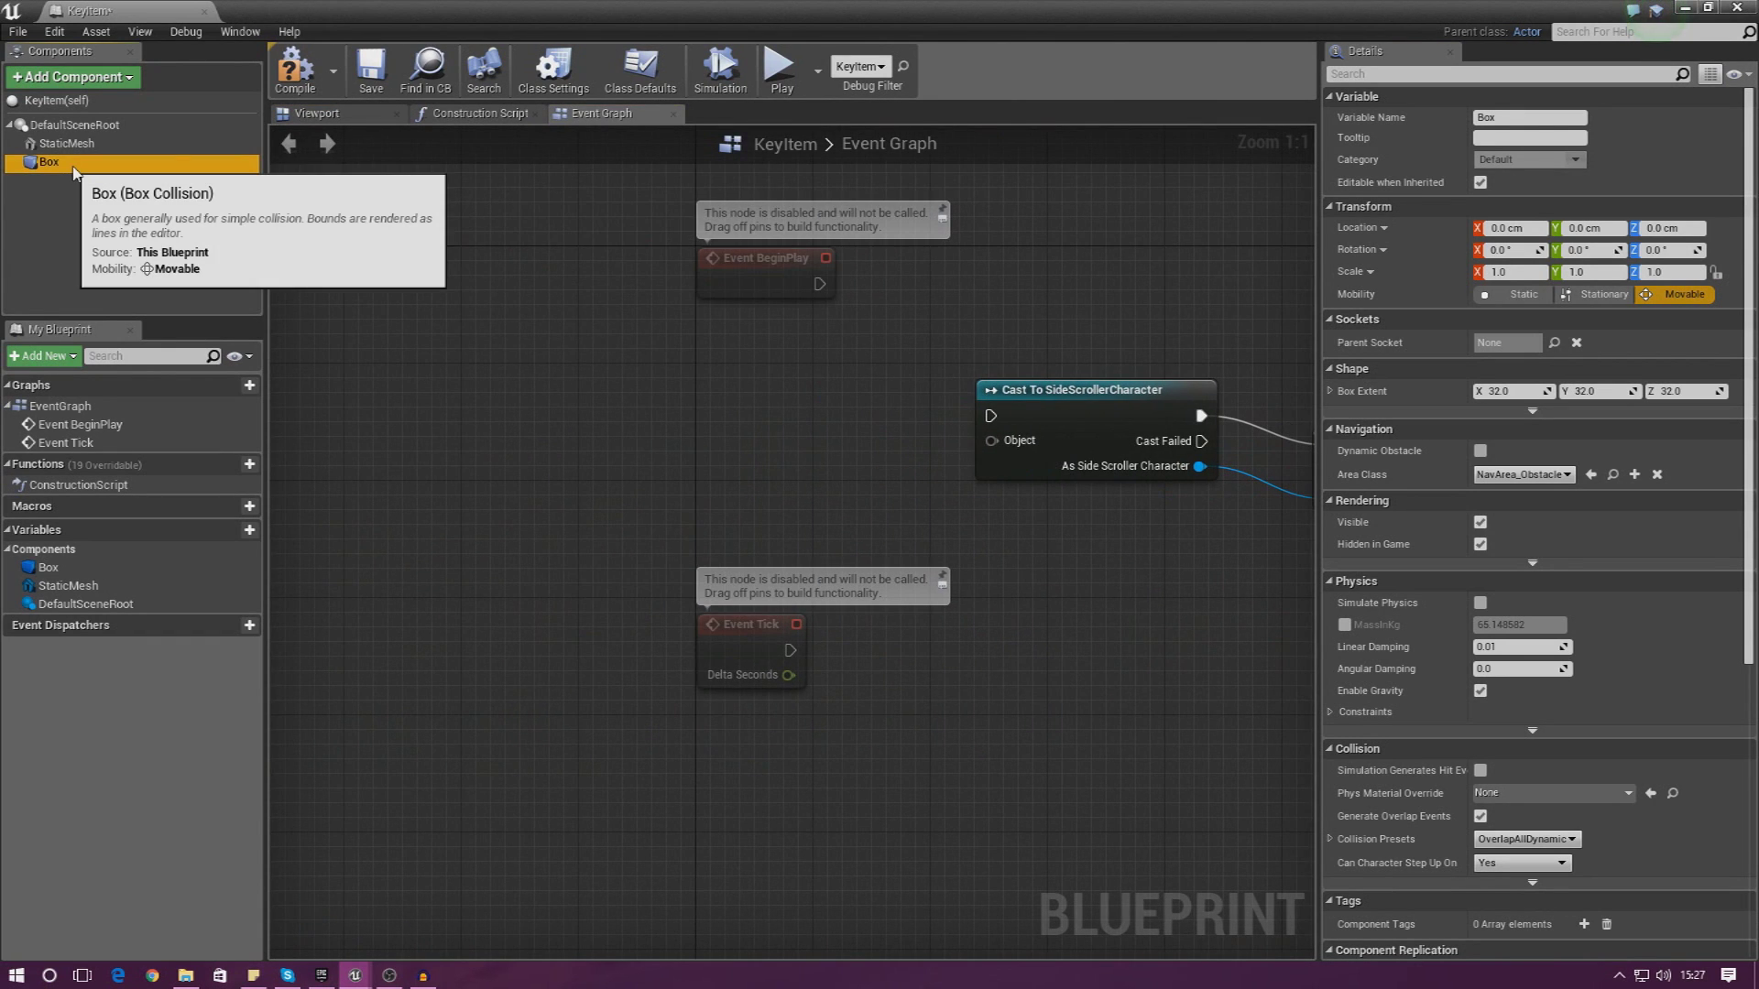
left_click_drag(74, 168, 557, 338)
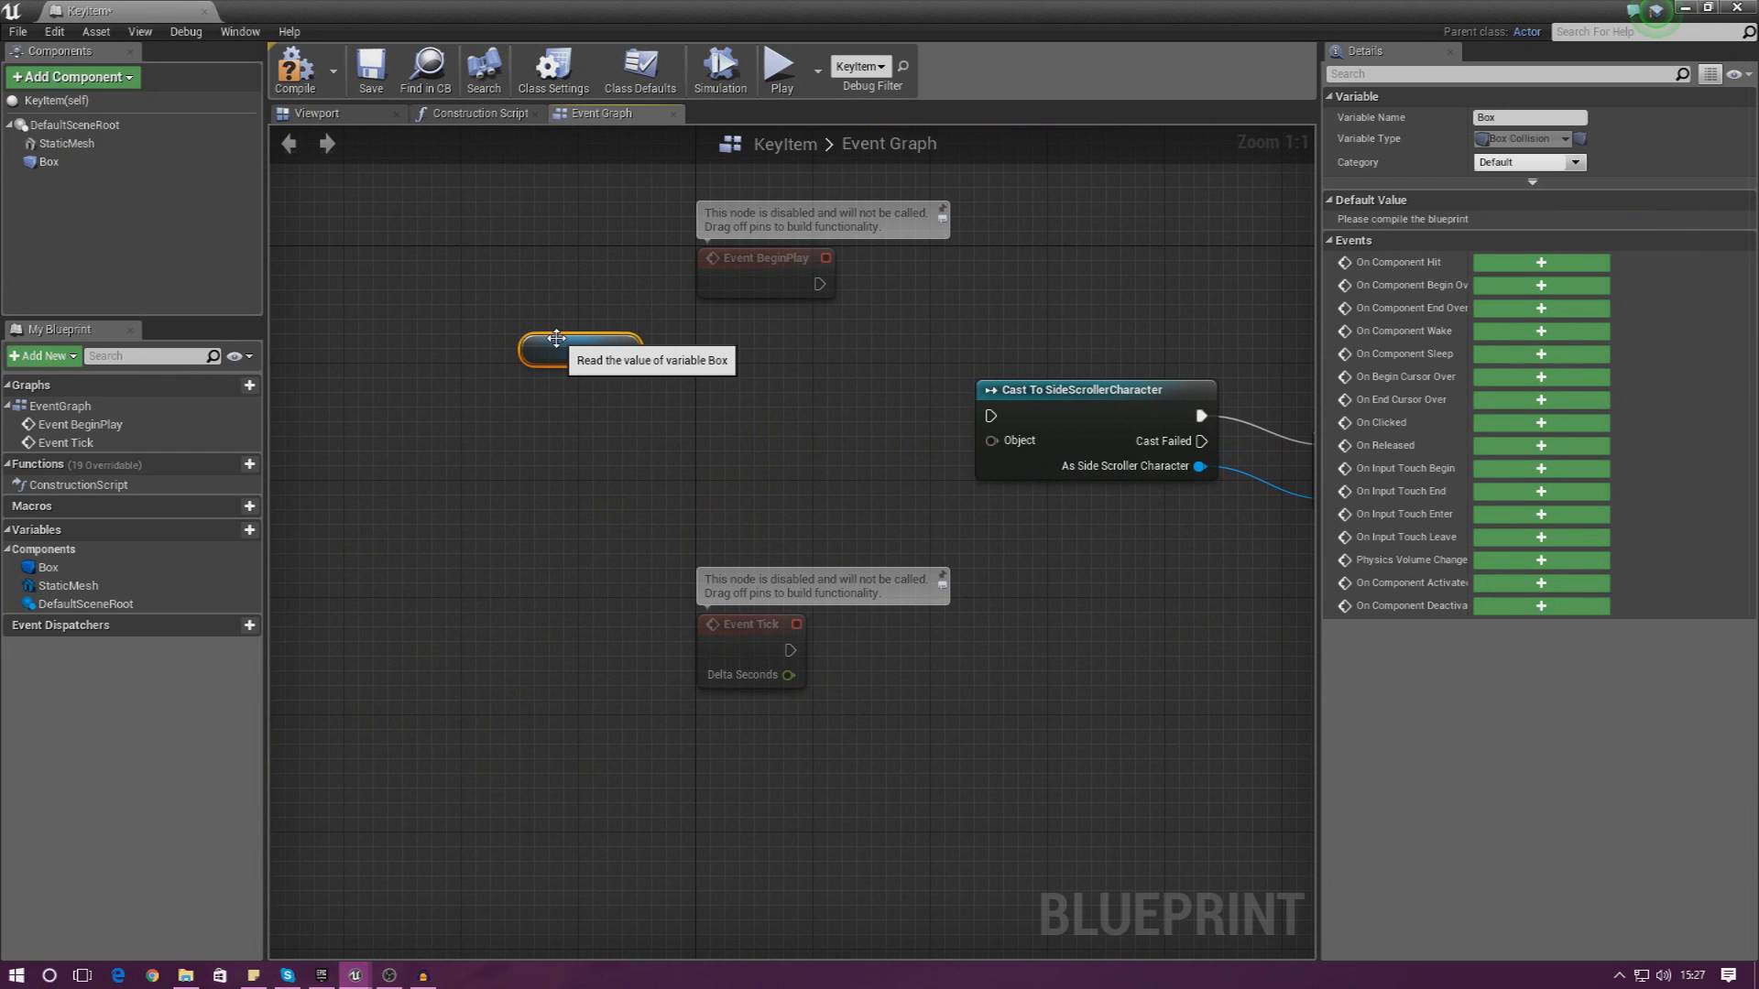
left_click(1503, 286)
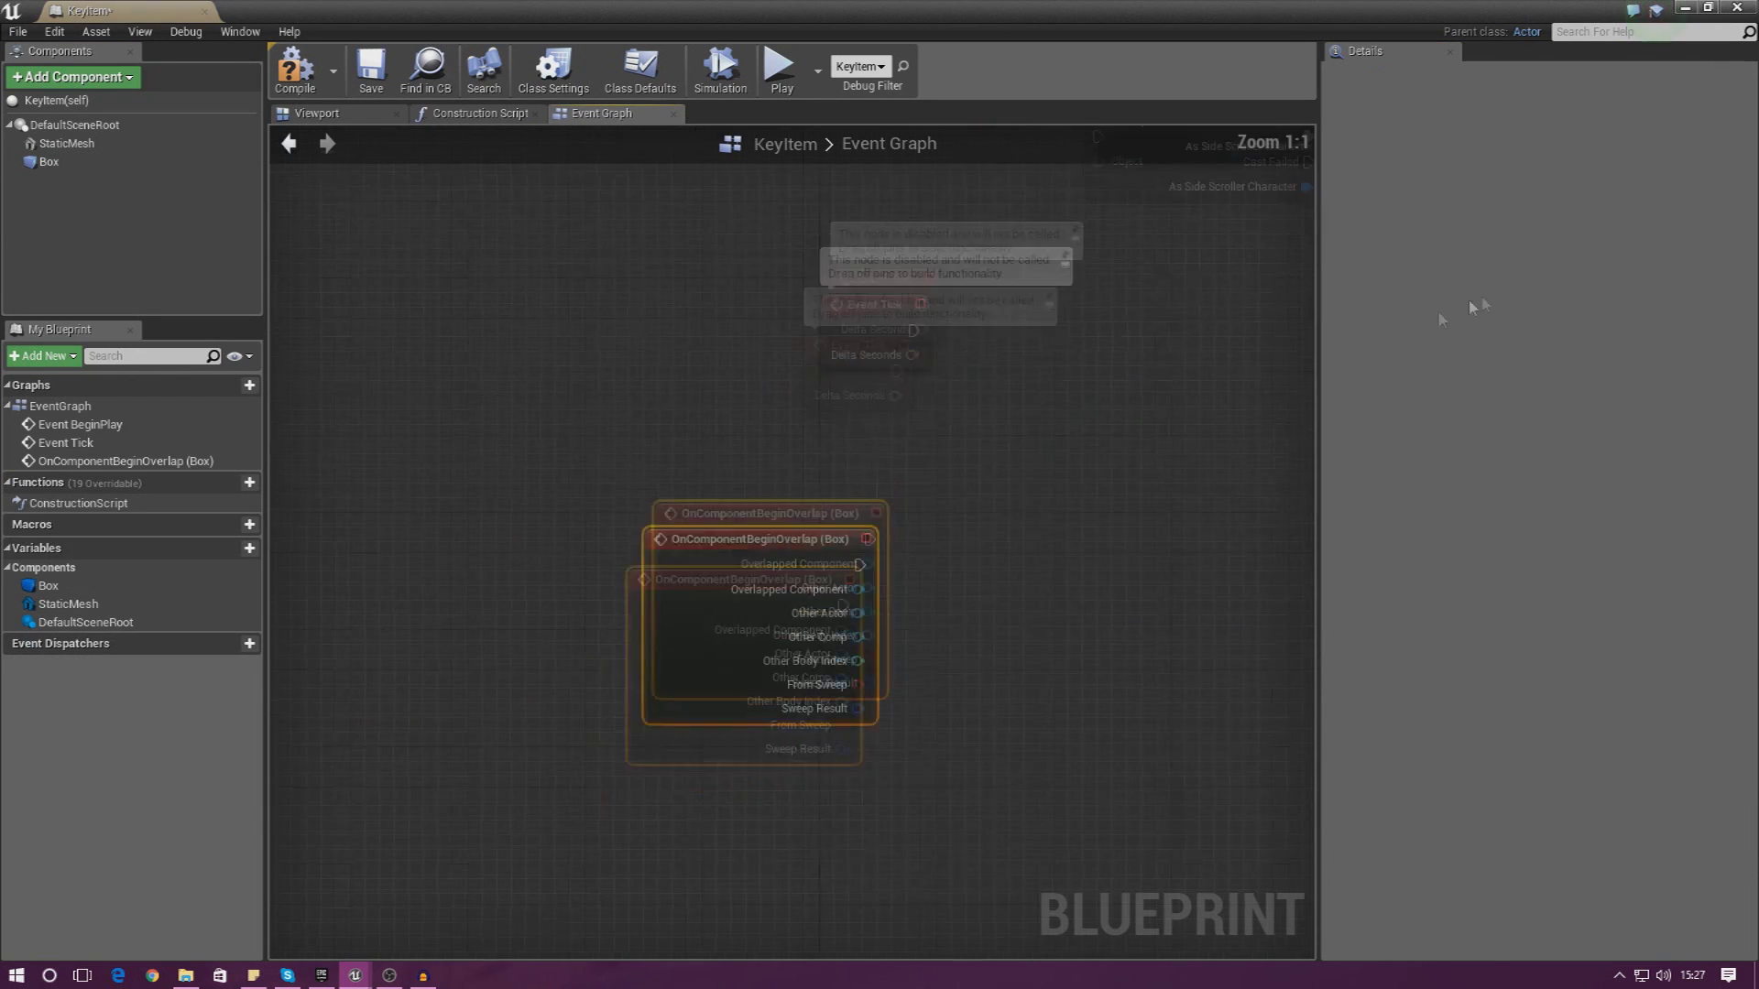
Place the Box overlap event before Cast To SideScrollerCharacter and connect its execution output and Other Actor to the cast
left_click_drag(689, 806, 836, 300)
left_click(718, 228)
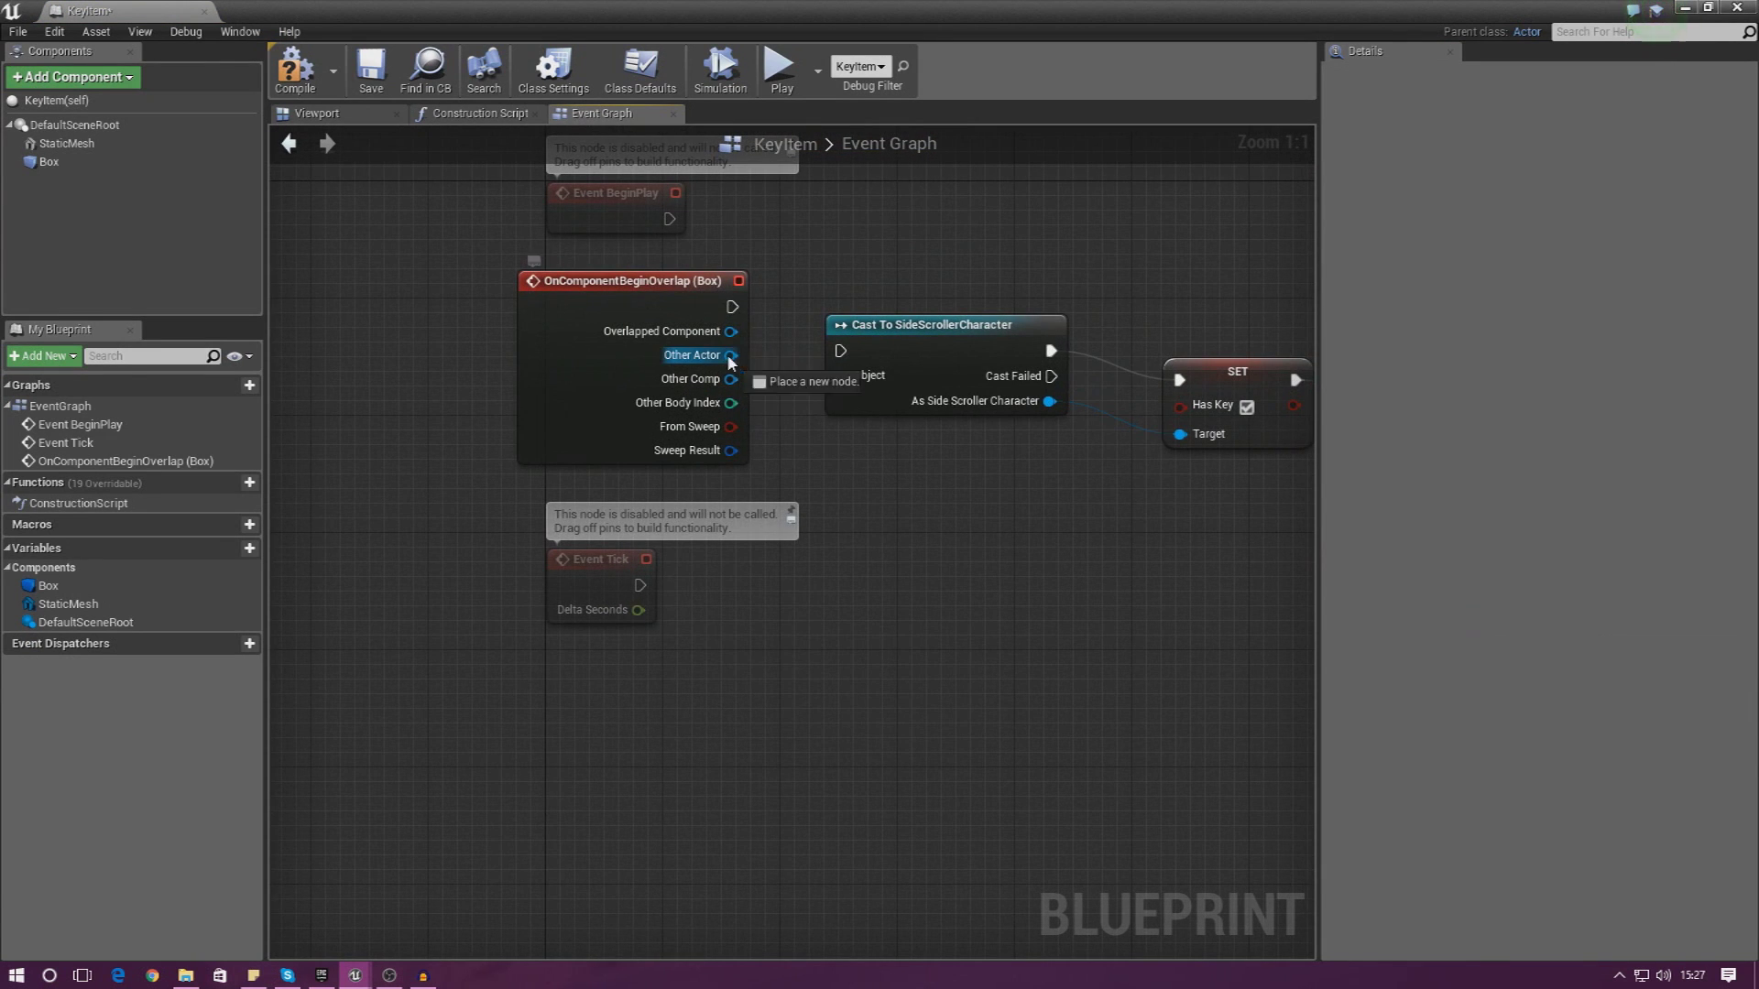
left_click_drag(731, 363, 797, 344)
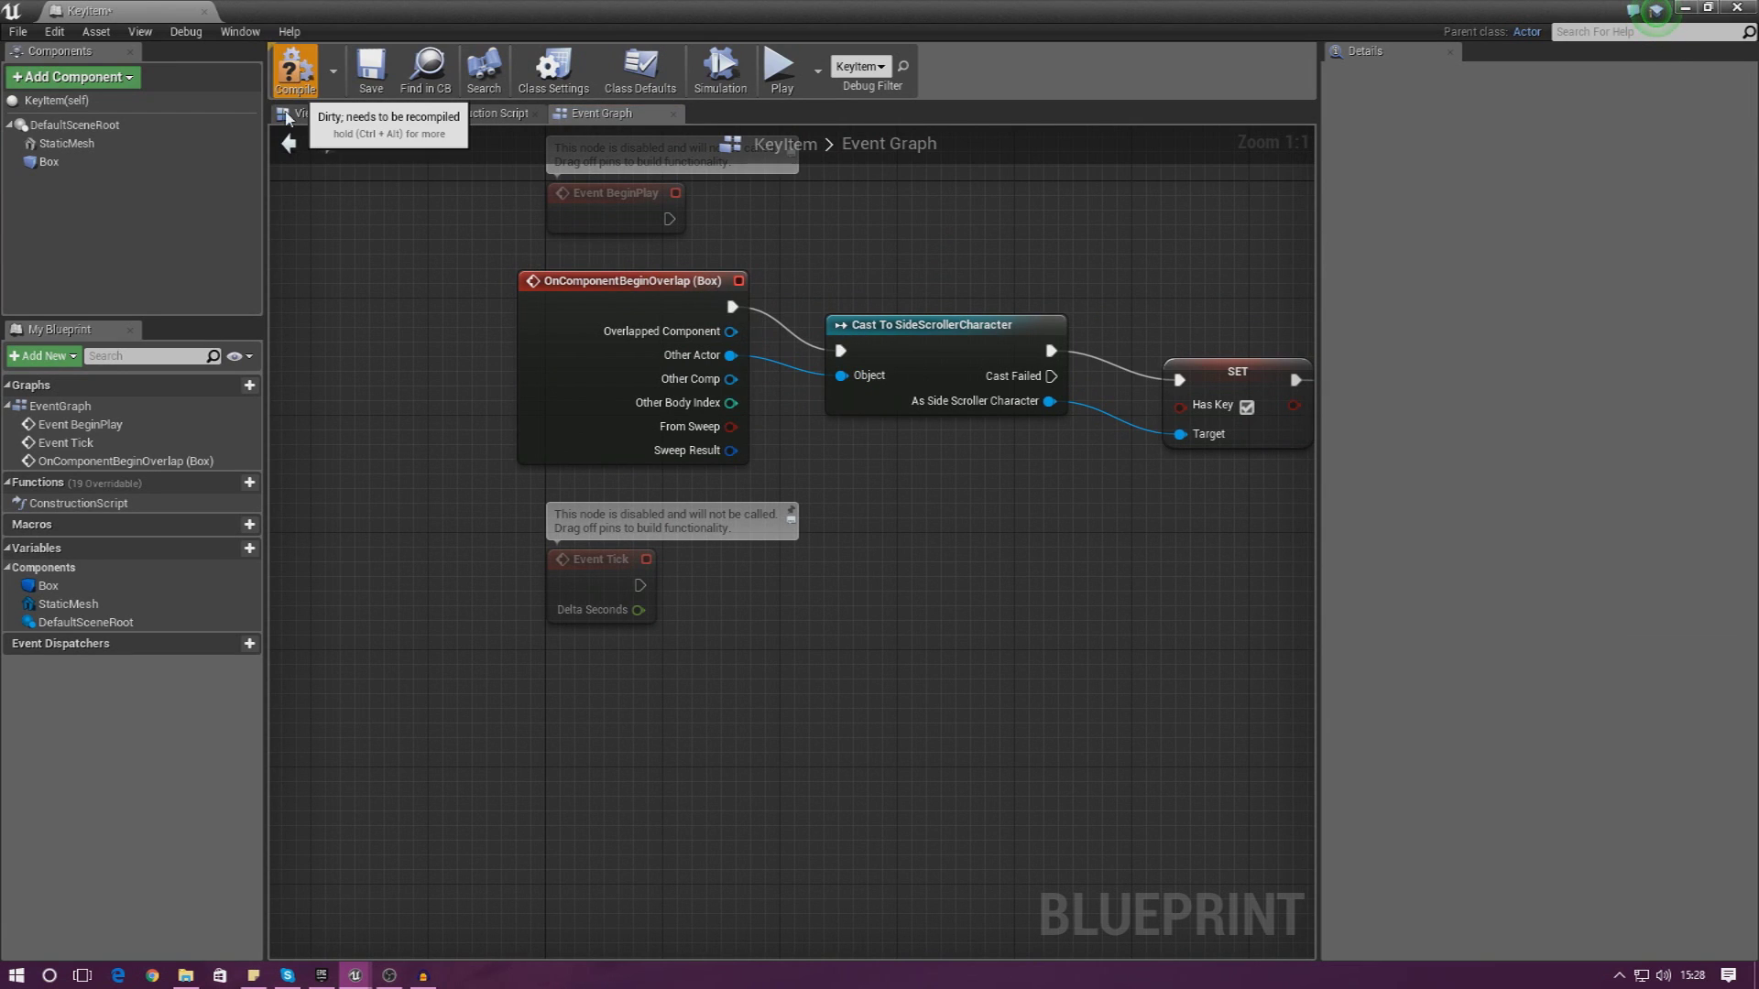
Play-test the level by running the character over the key and back, and end the session
left_click_drag(1035, 7, 356, 310)
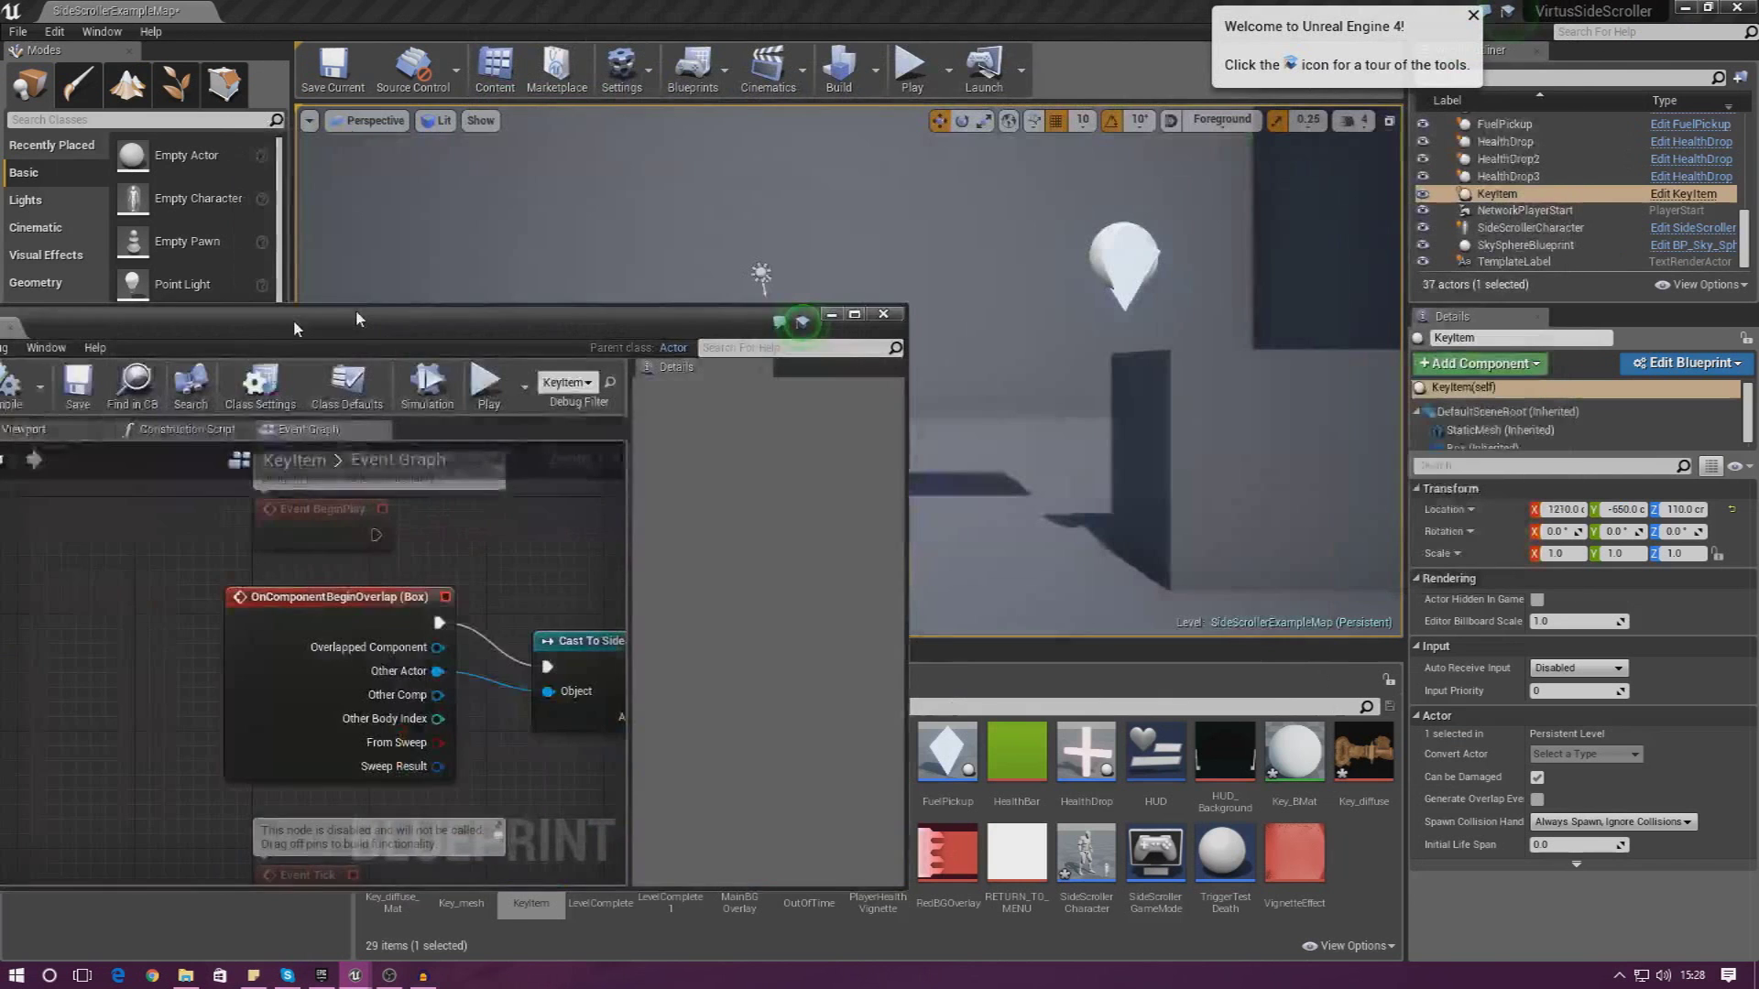
left_click(589, 104)
left_click(911, 68)
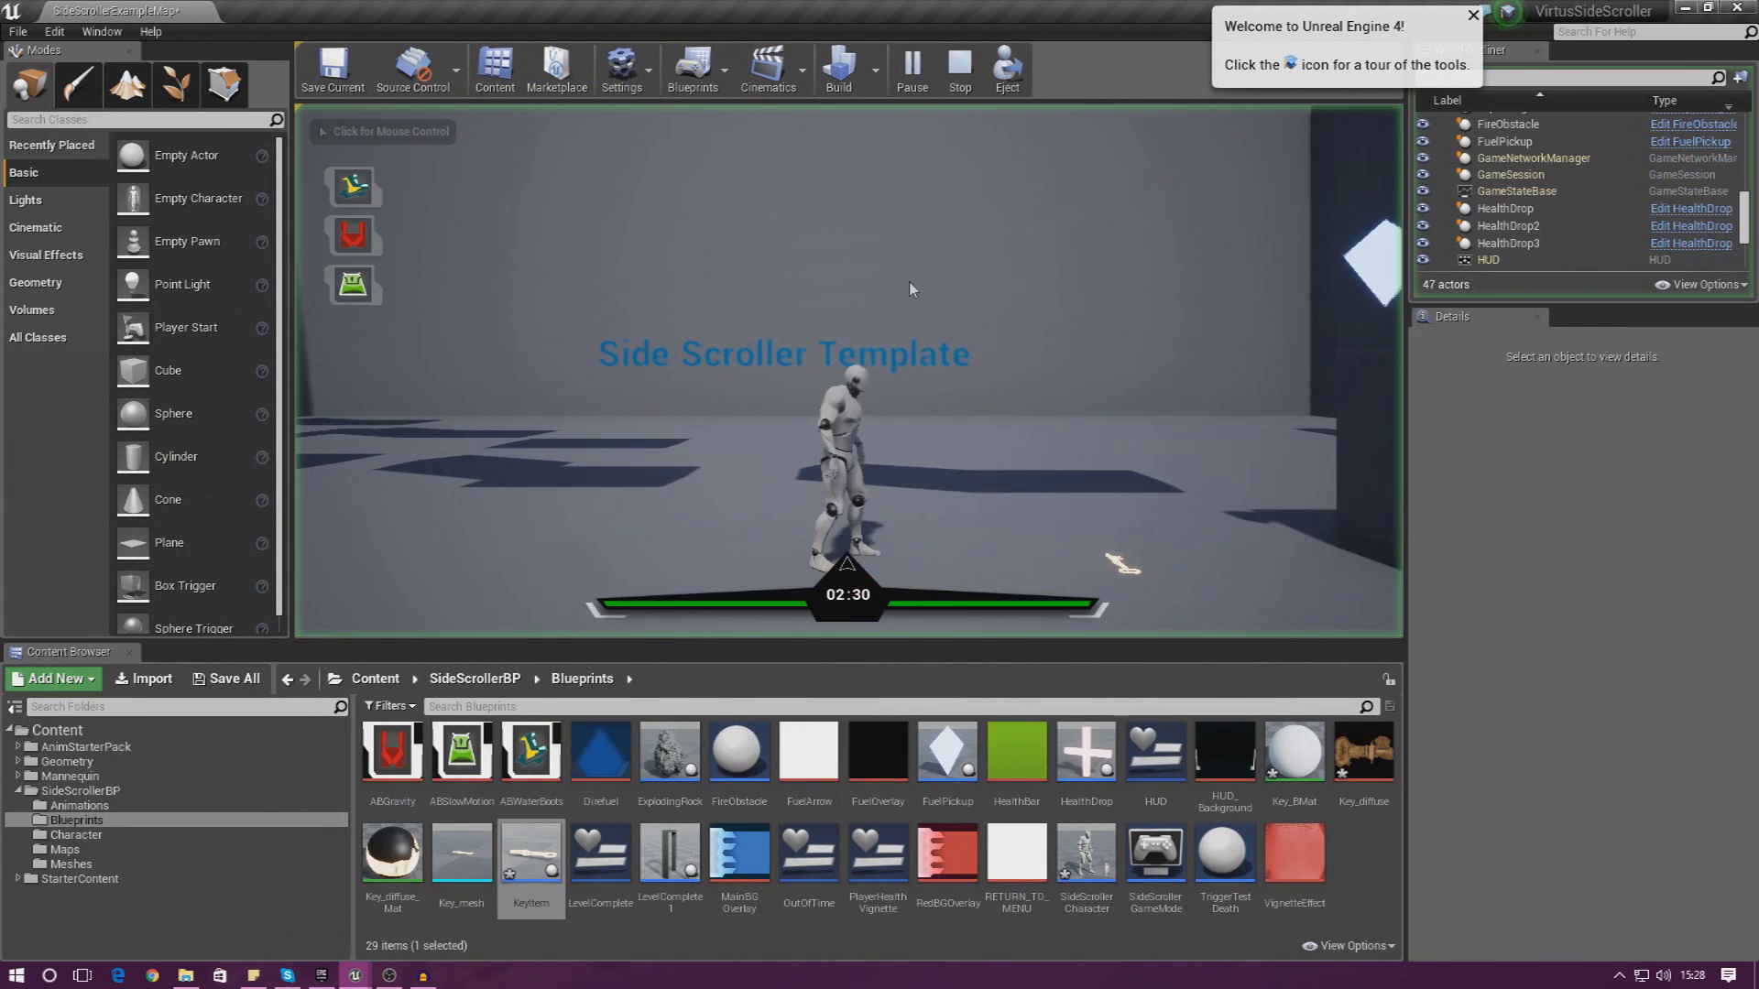
left_click(849, 370)
key("d")
key("a")
key("d")
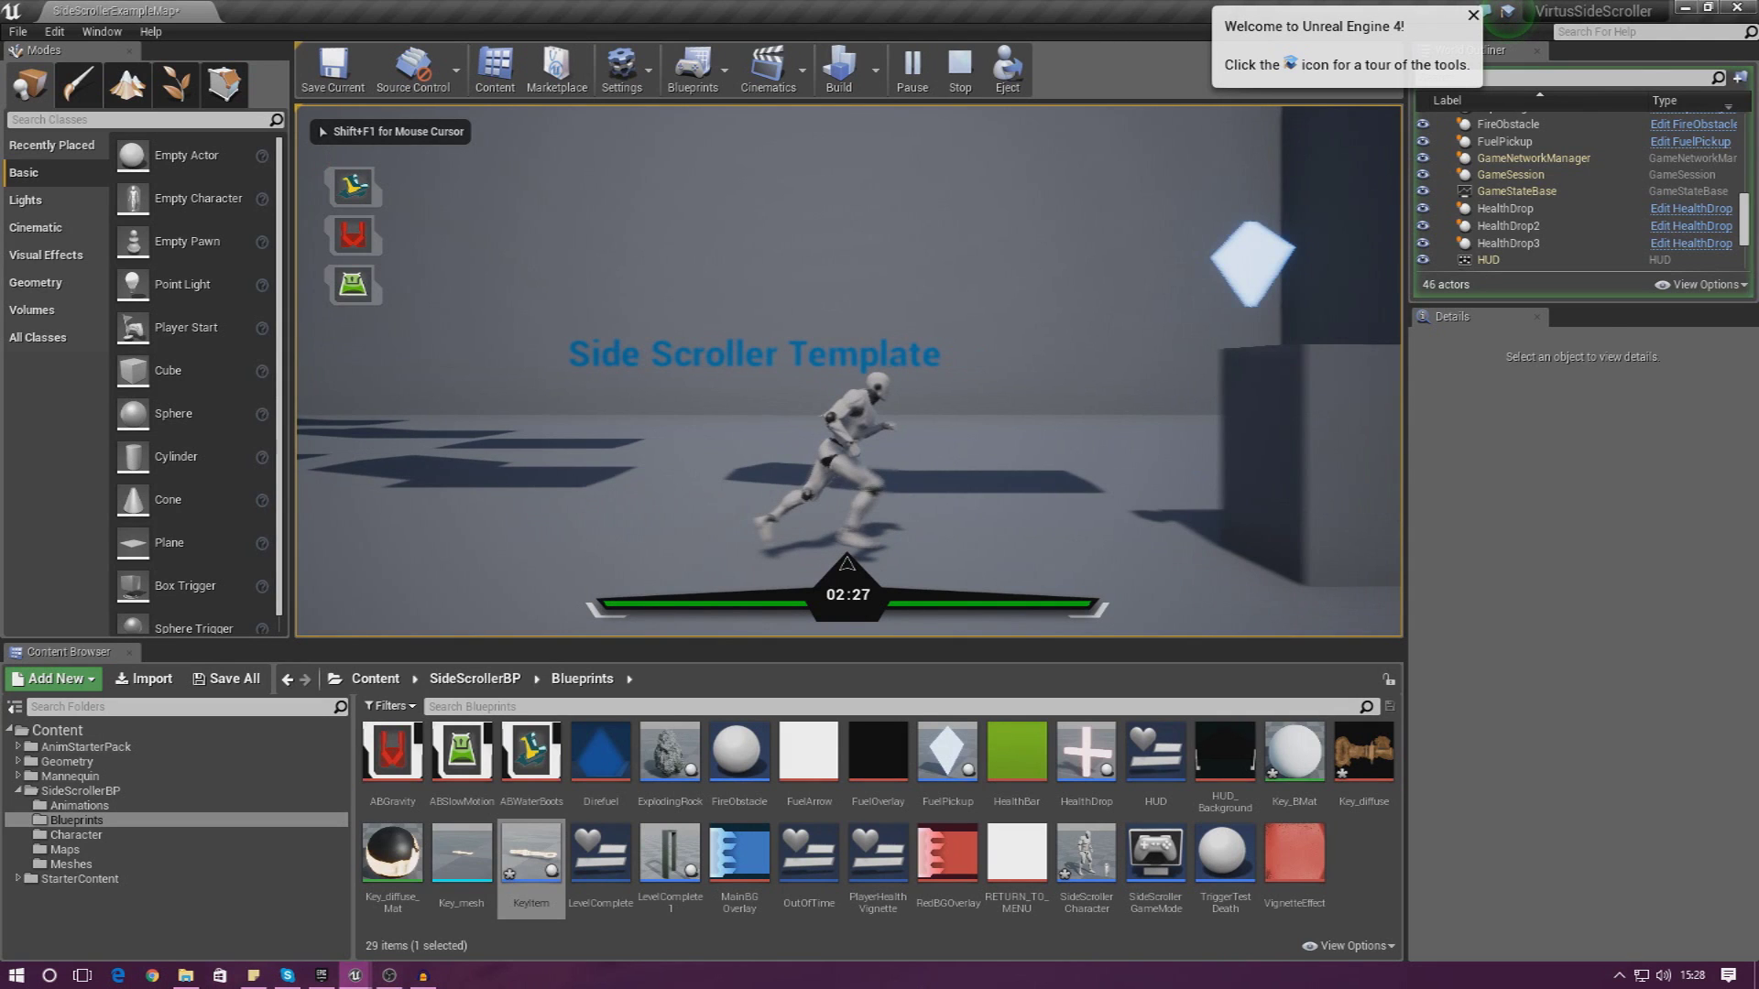
key("Escape")
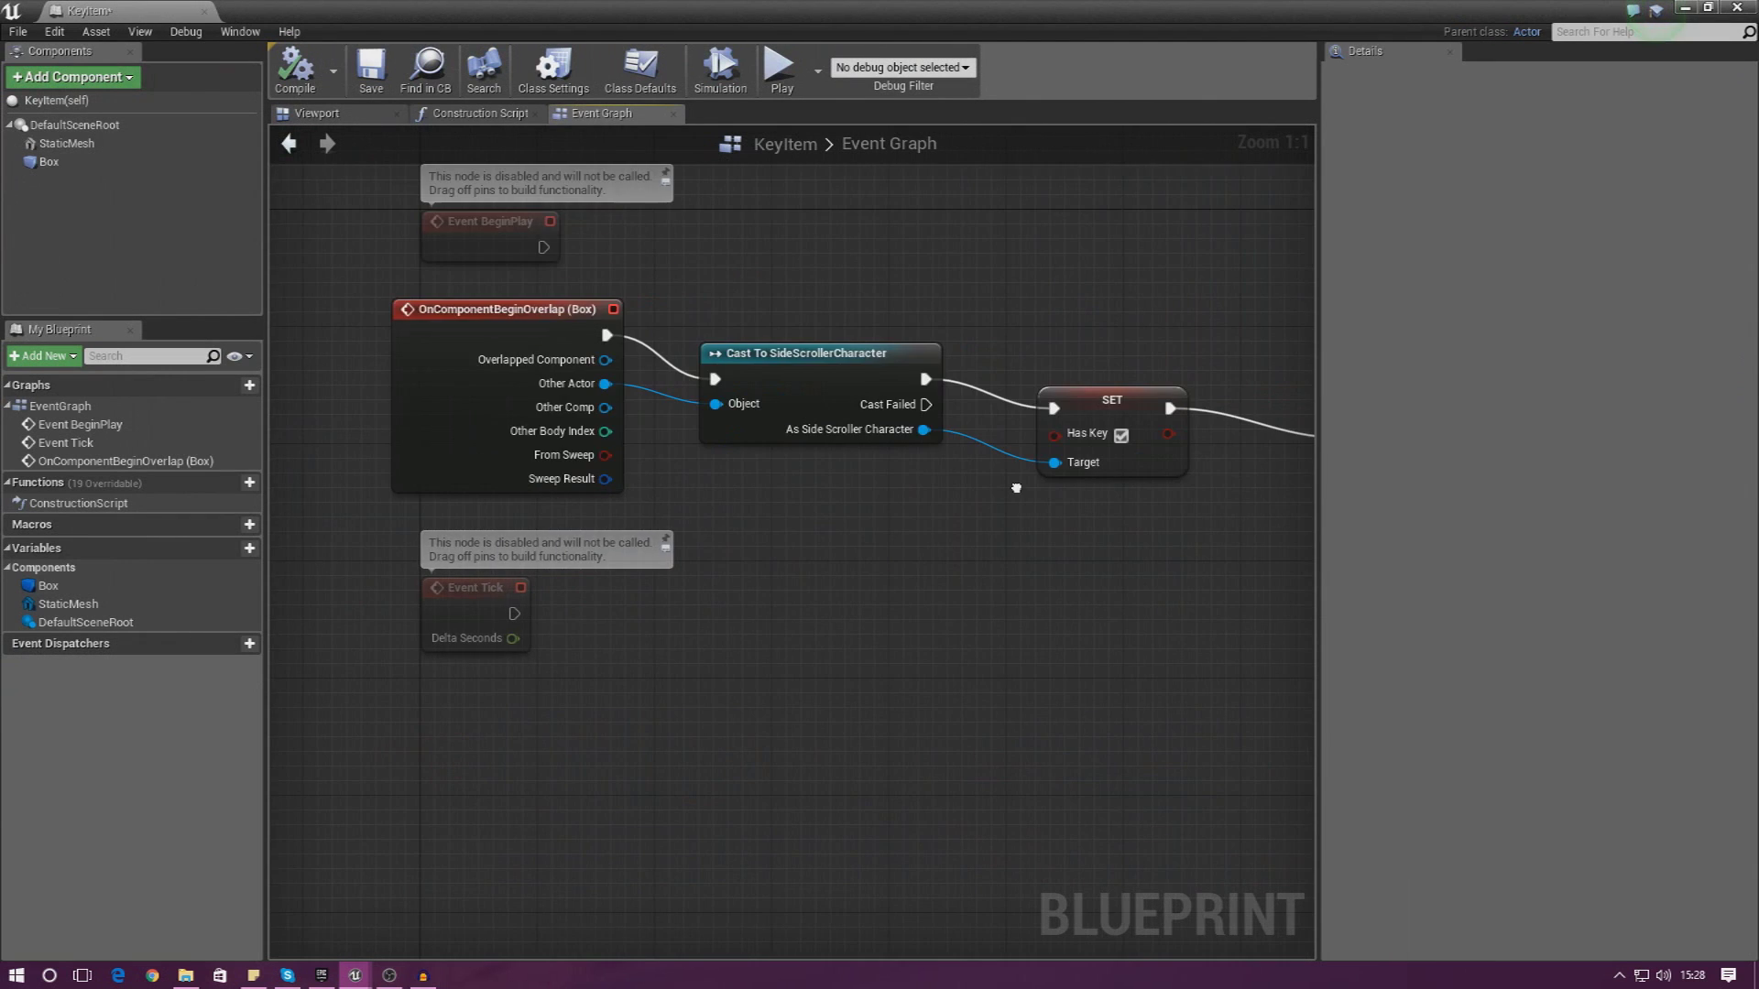
Add a Print String node after DestroyActor in the KeyItem graph with the message "You now have the key"
left_click_drag(766, 488, 915, 470)
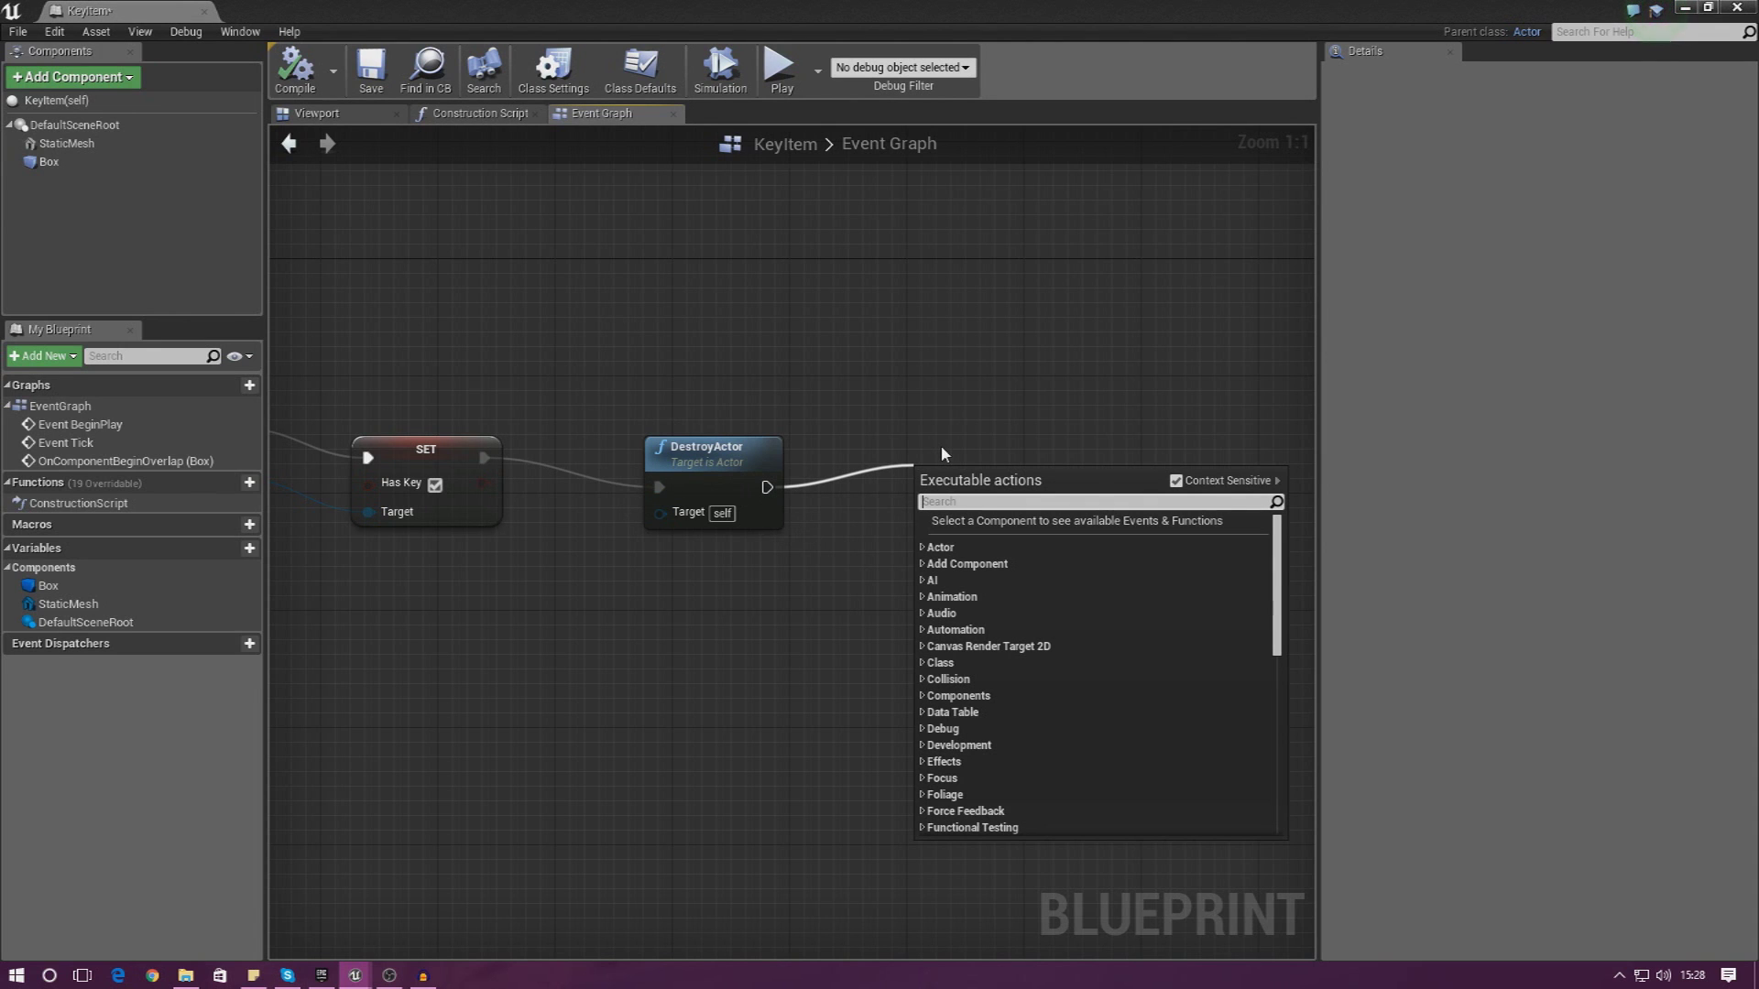
type("print s")
key("Return")
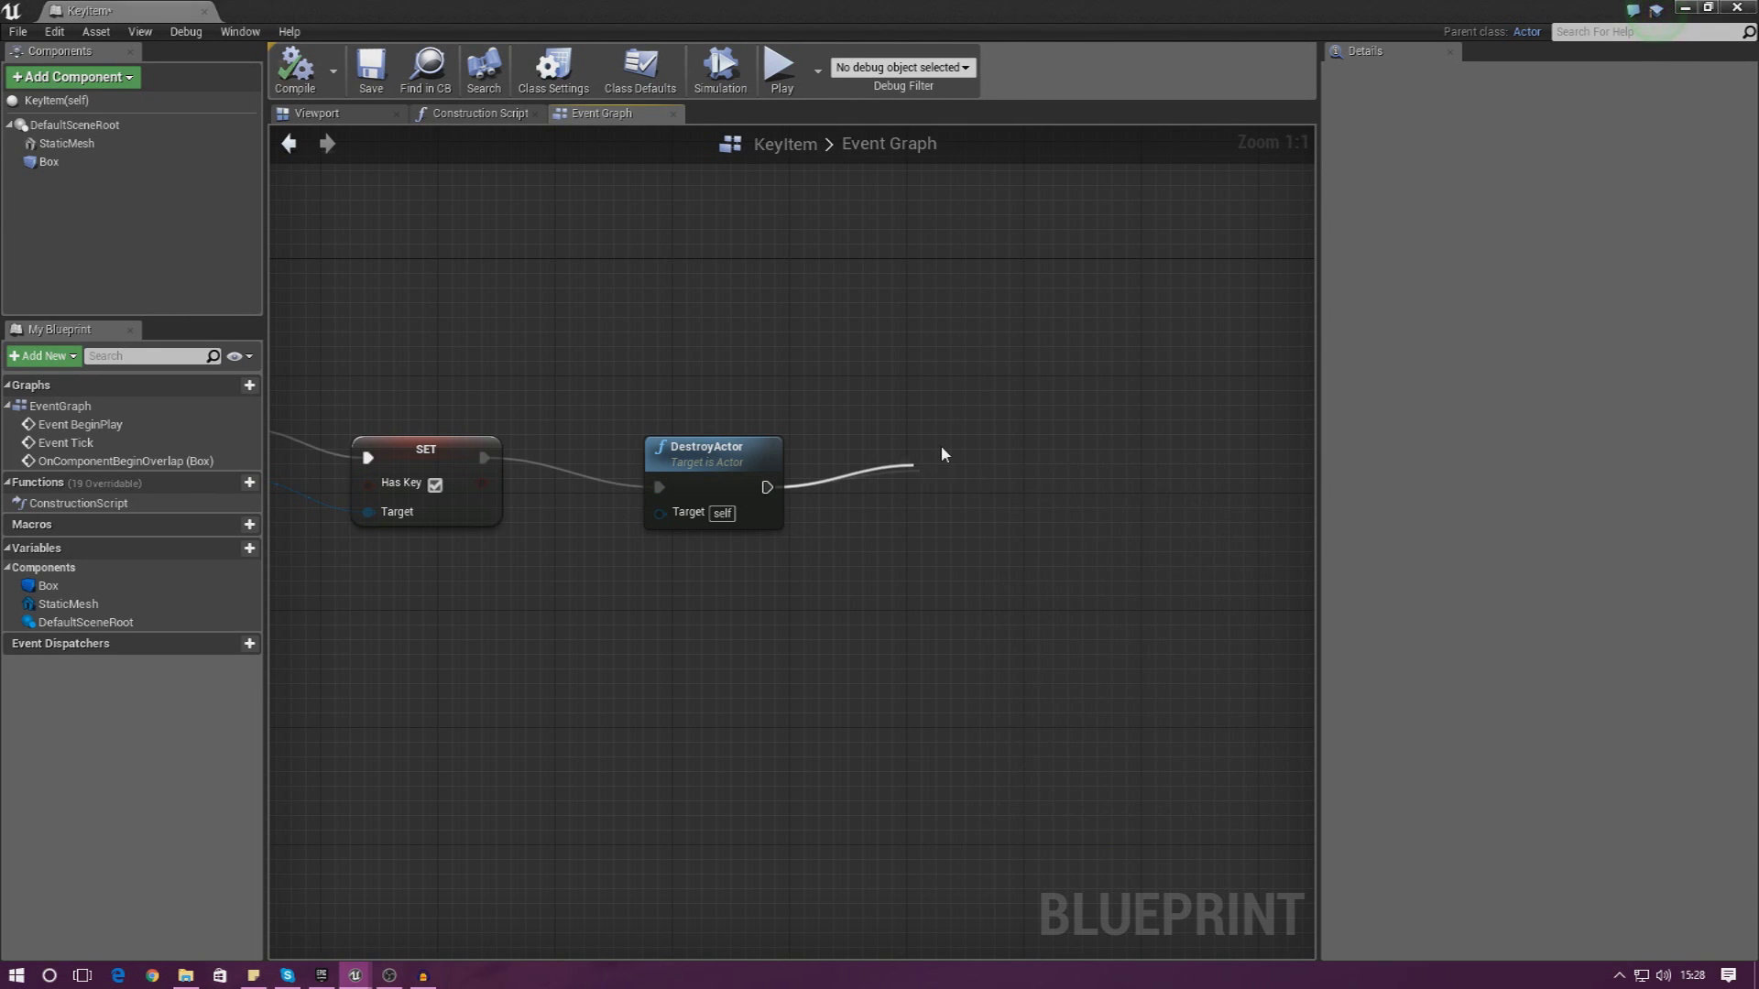
left_click(999, 530)
key("ctrl+a")
type("You now have the")
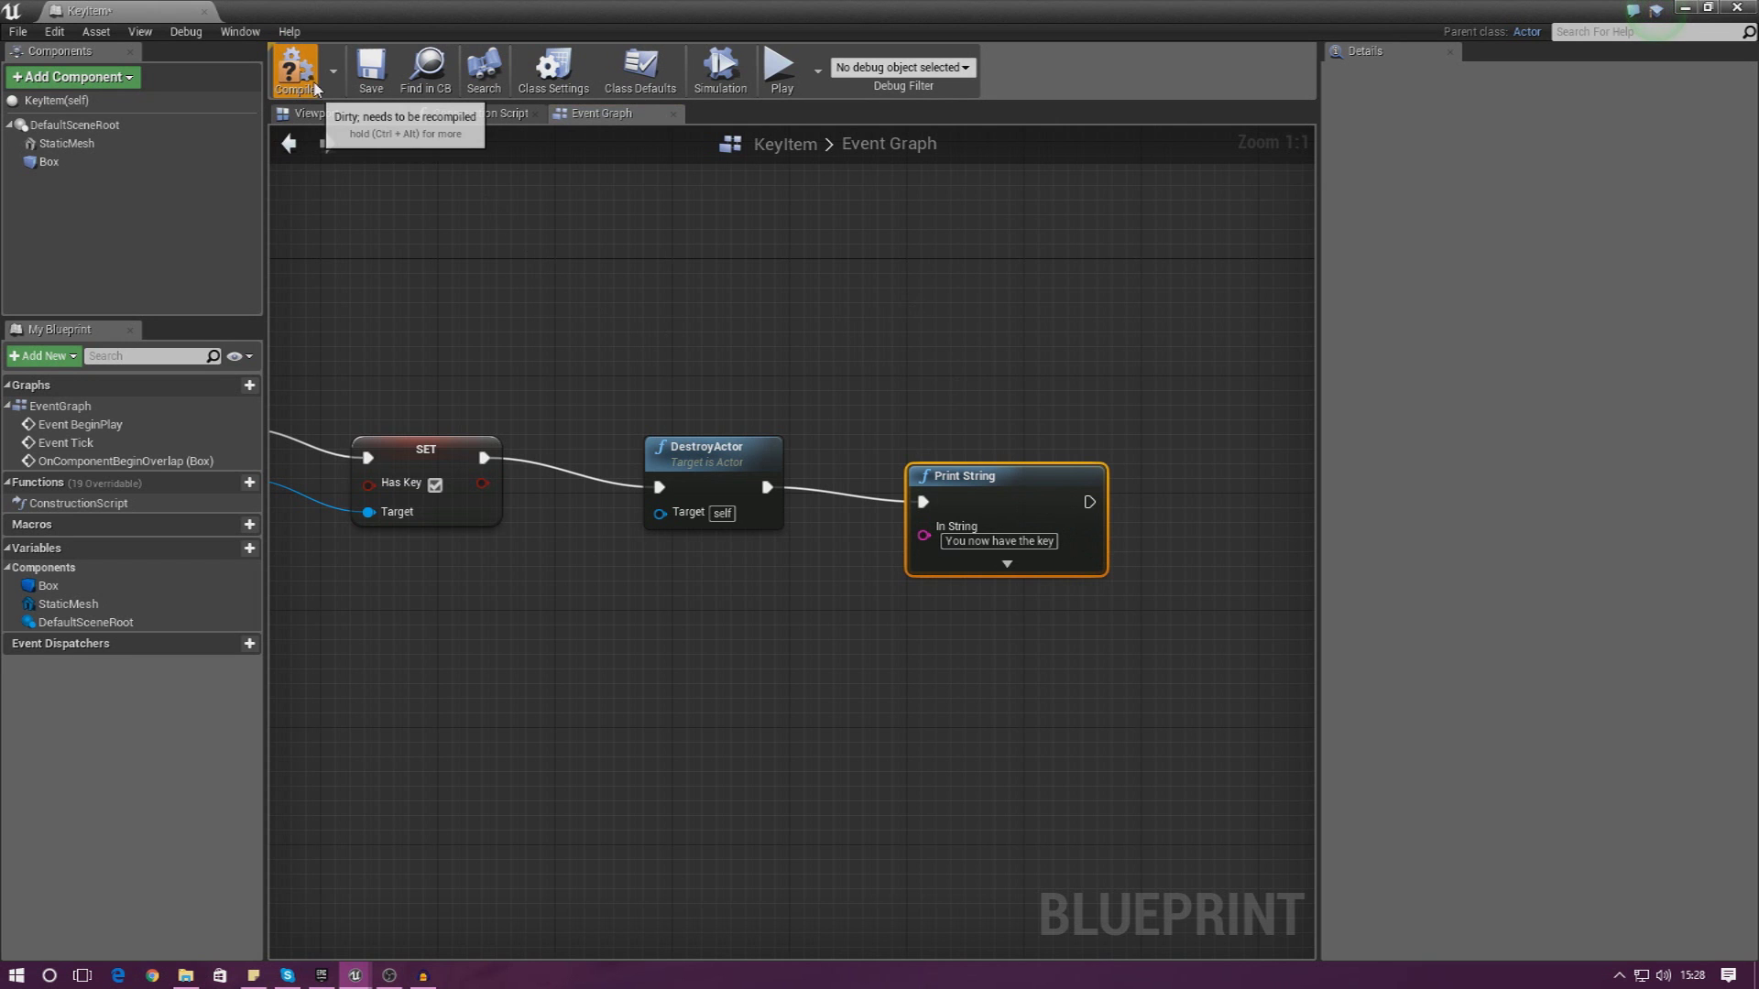
Close the KeyItem blueprint, play-test the pickup by running the character through the key, and end the session
left_click(205, 12)
left_click(901, 76)
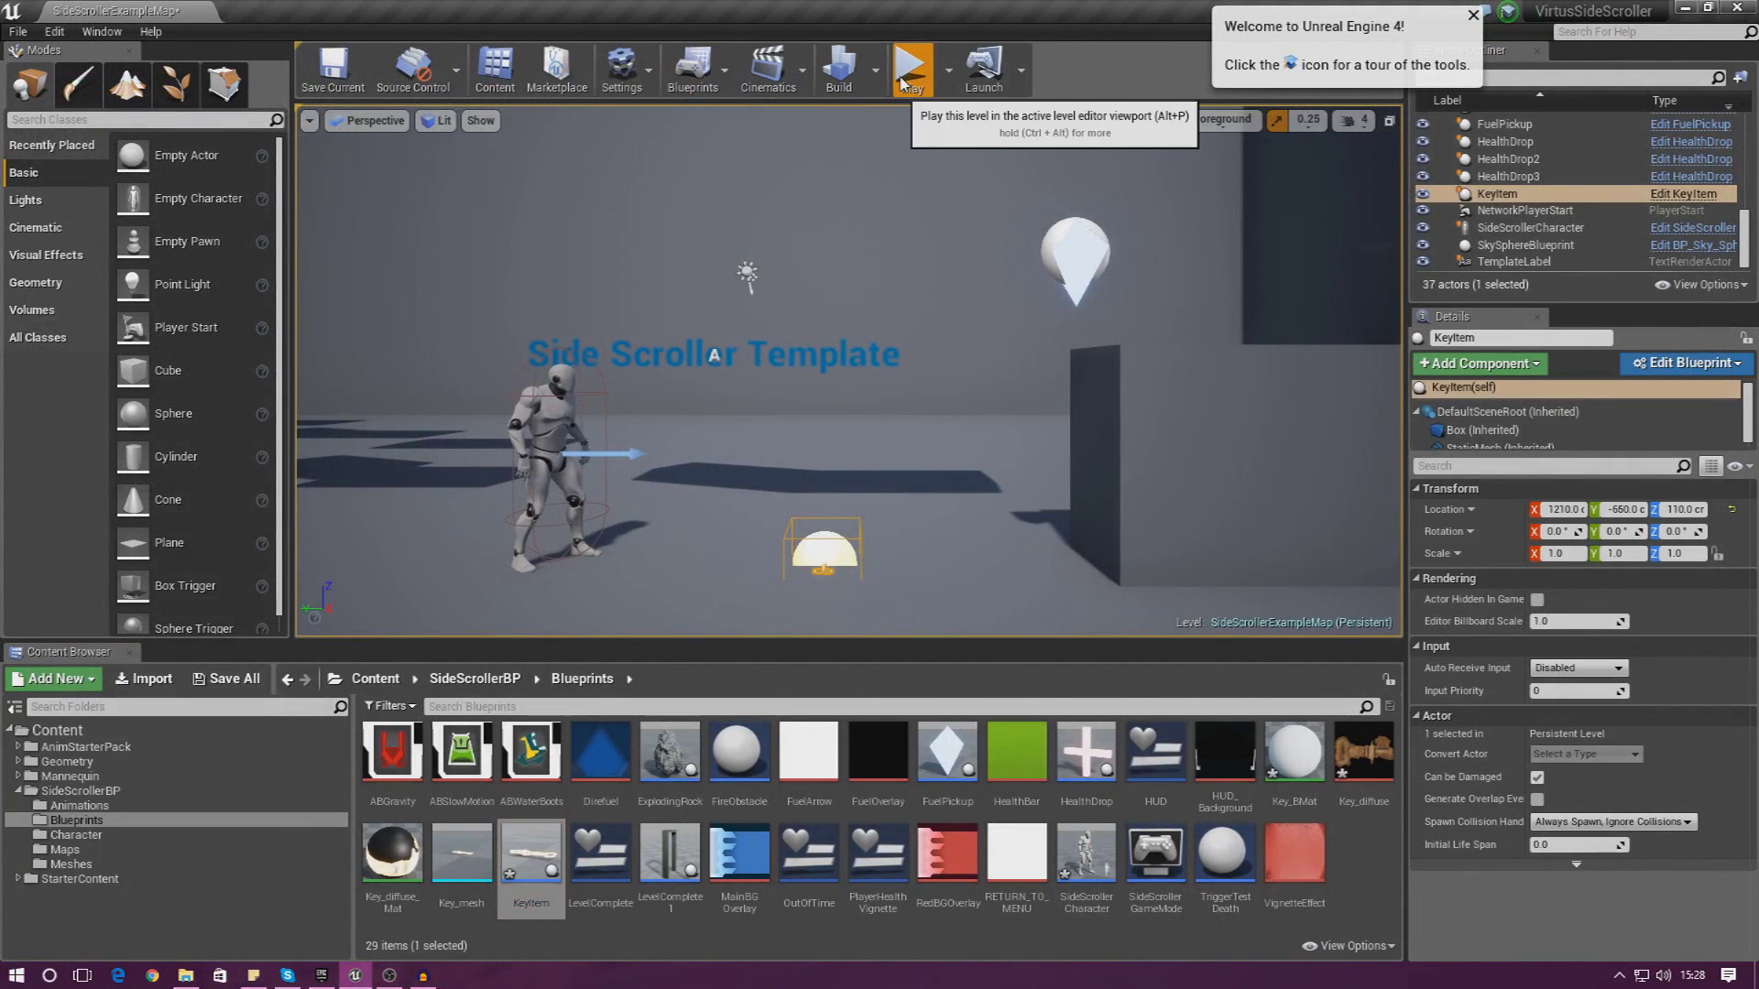
key("alt+p")
key("d")
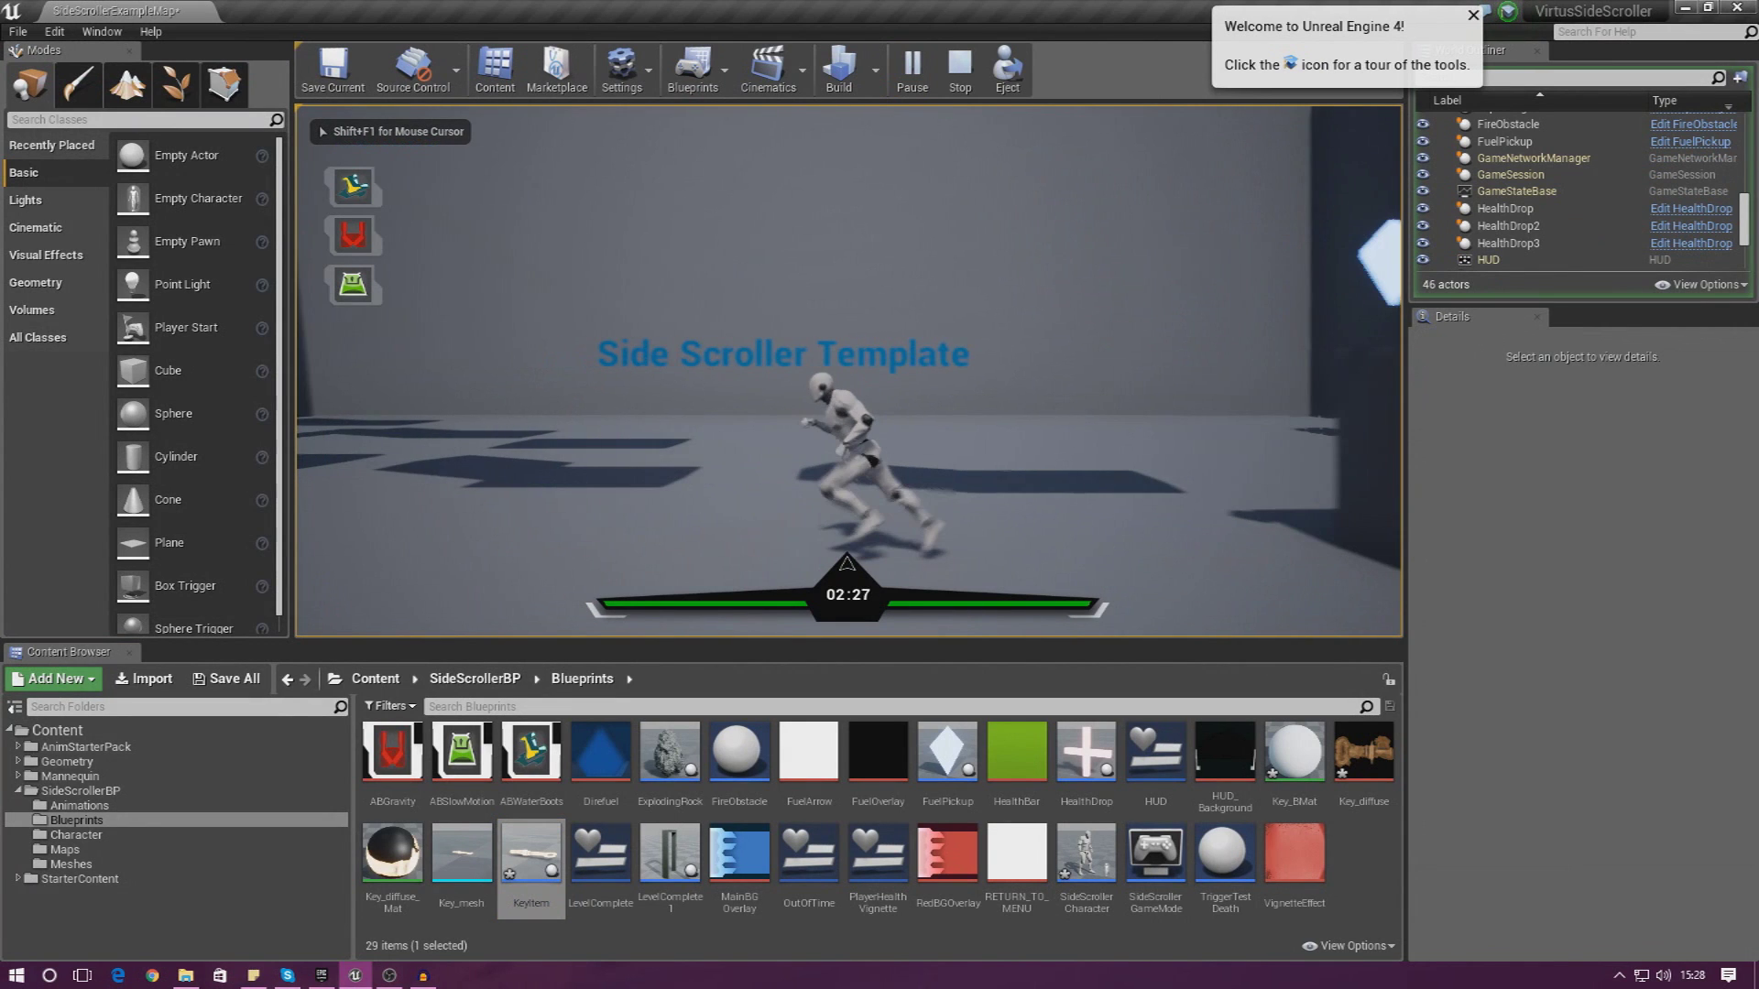
key("Escape")
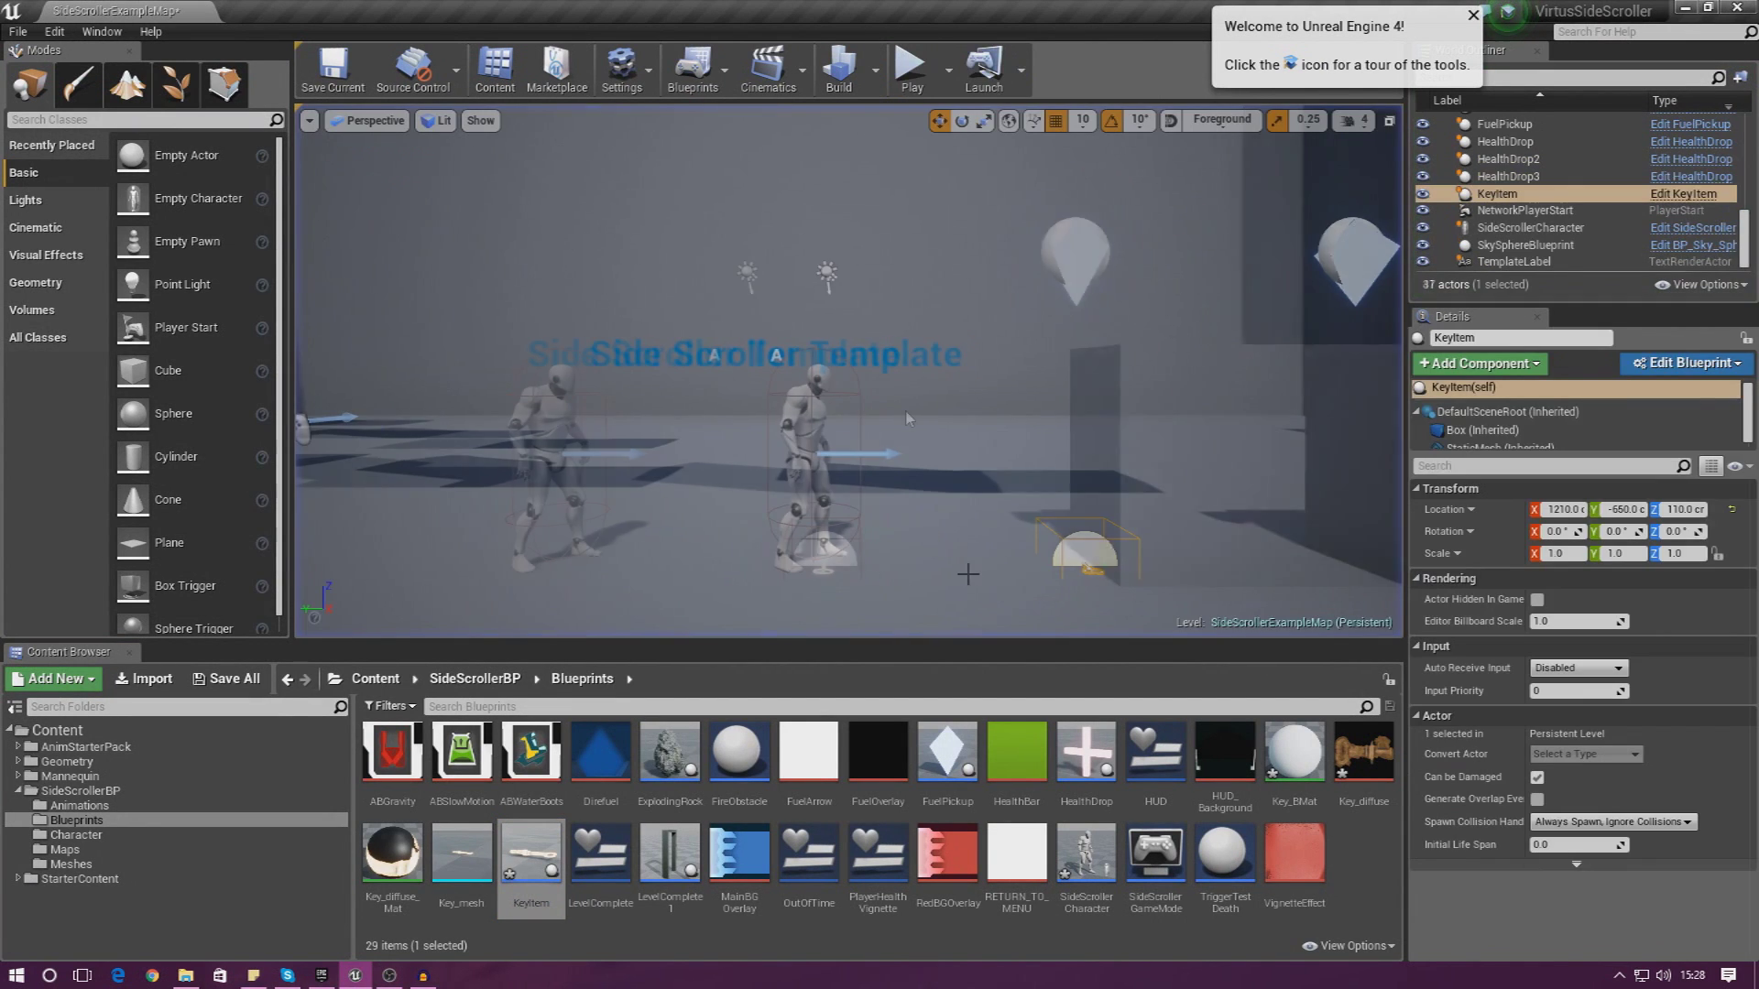
Delete the single floating ledge high up near the middle of the level
right_click_drag(849, 370, 751, 385)
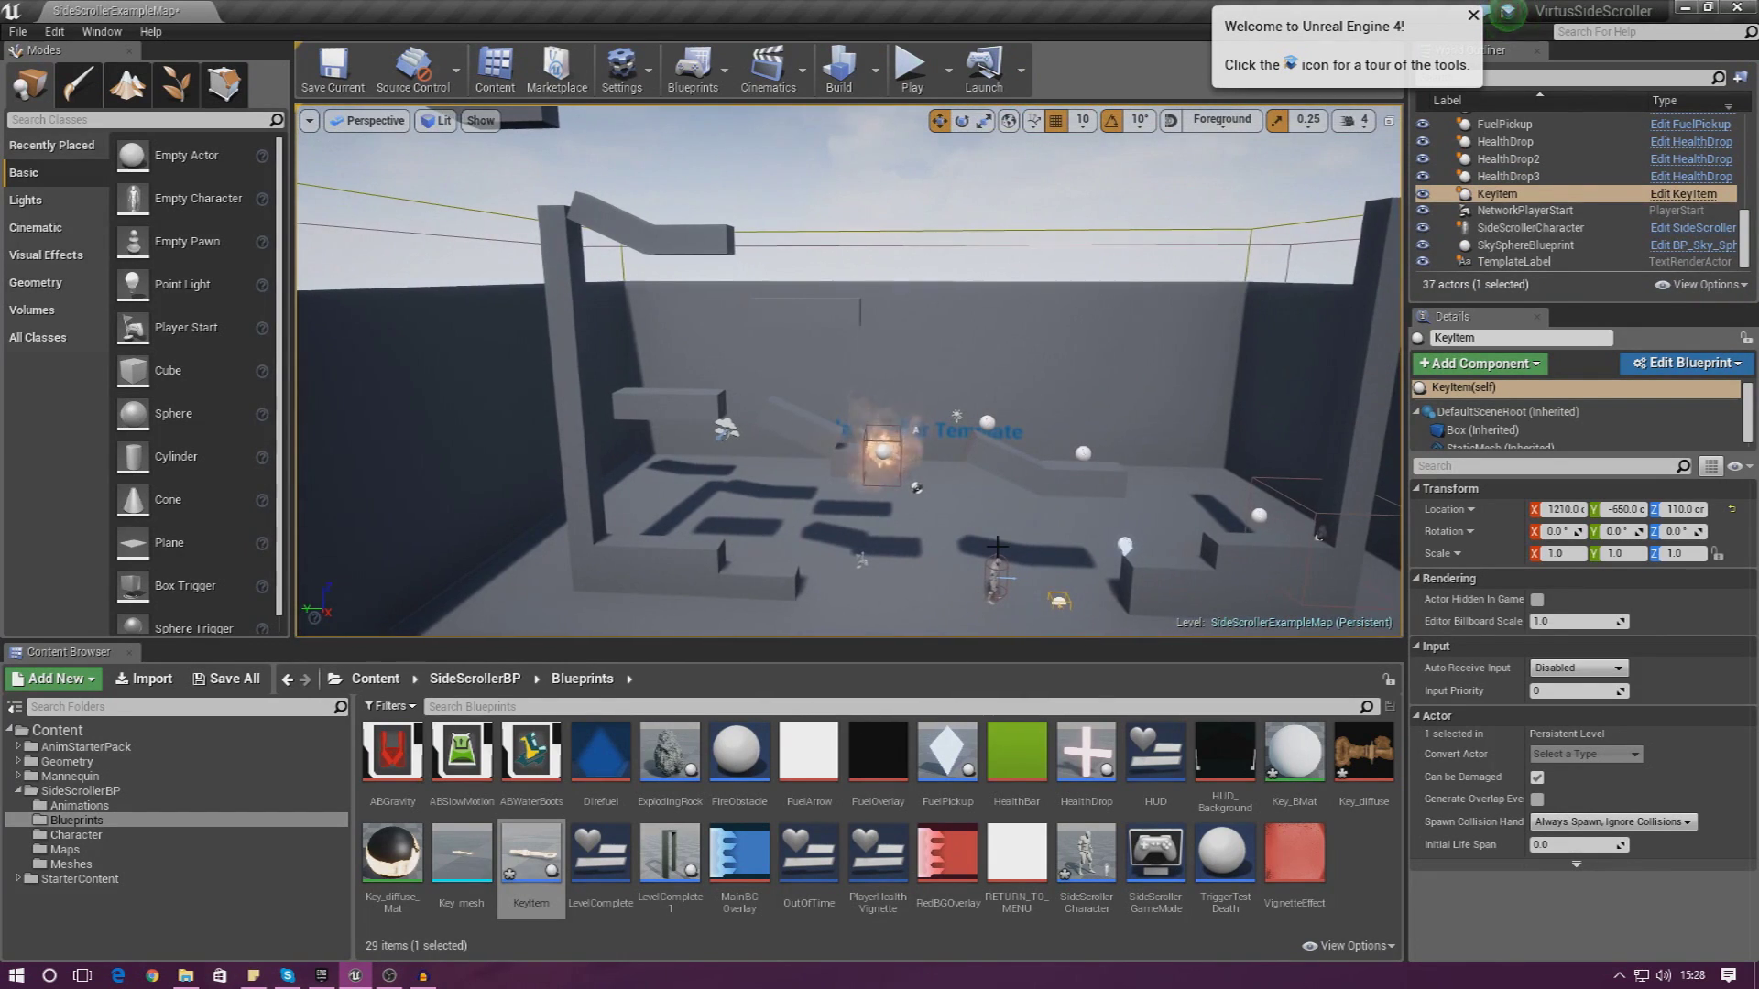
right_click_drag(795, 432, 774, 555)
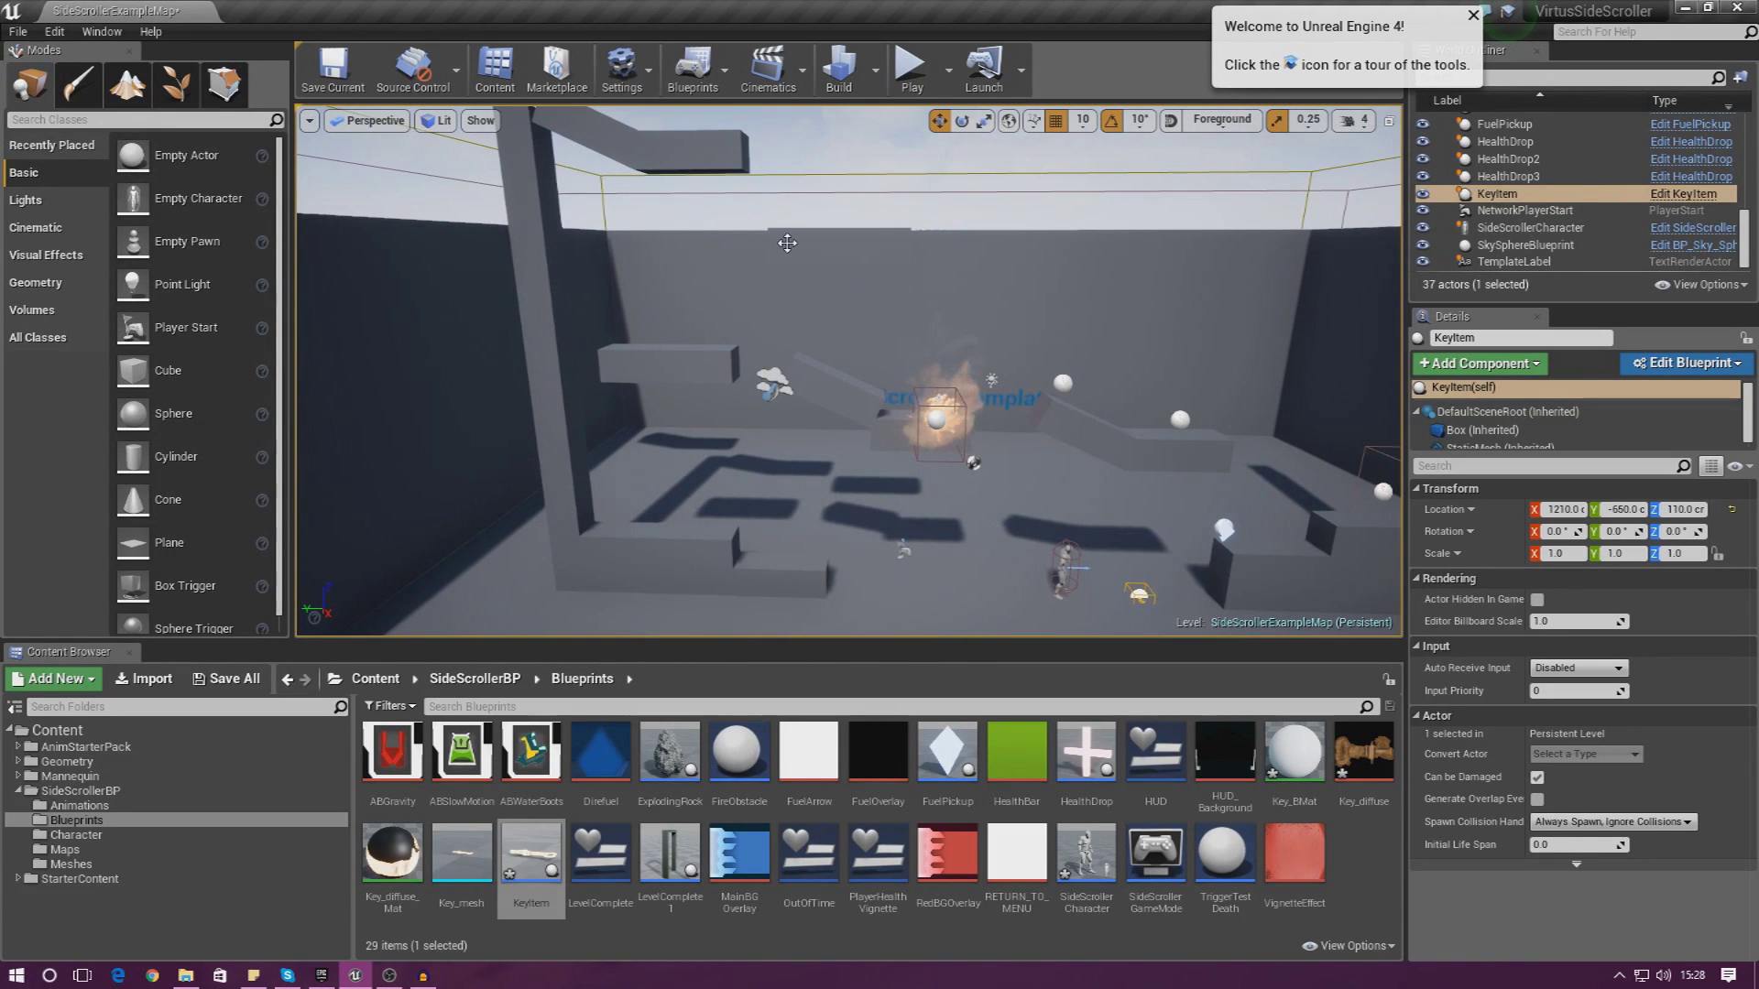
key("Delete")
Duplicate Ledge11 and its adjoining sloped ledge, and move the copies lower and toward the middle of the level
left_click(667, 155)
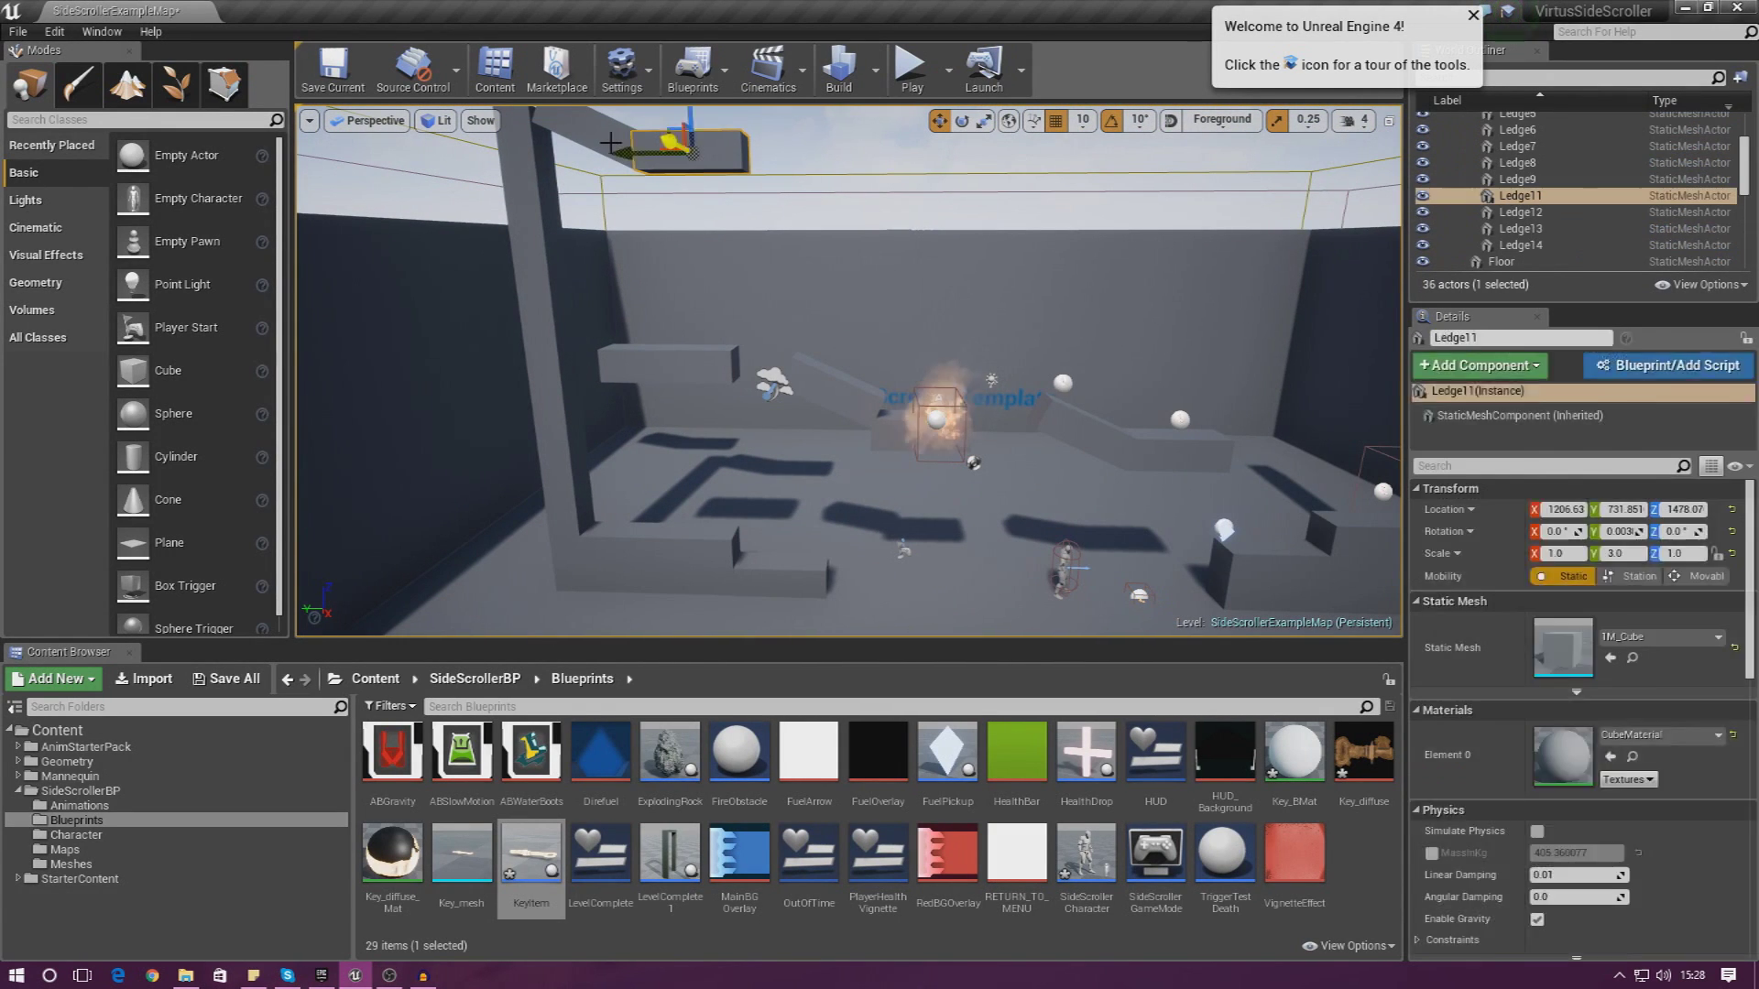
key("ctrl+w")
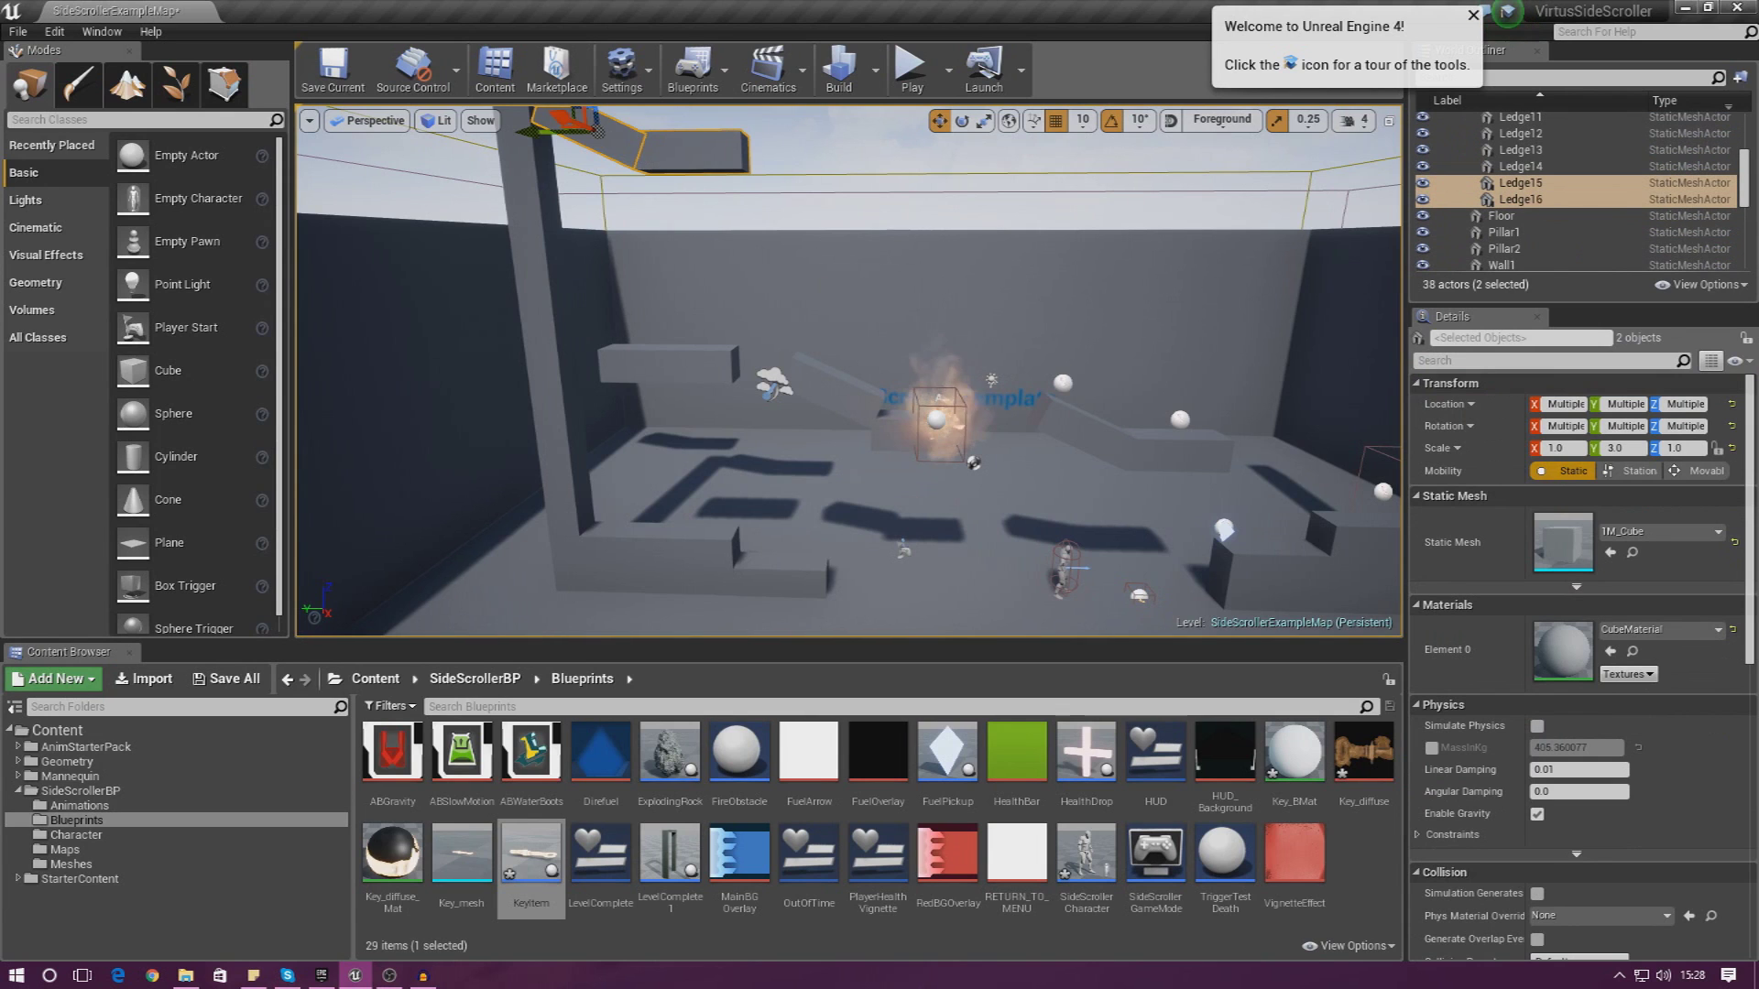
right_click_drag(825, 254, 825, 197)
left_click_drag(651, 215, 798, 300)
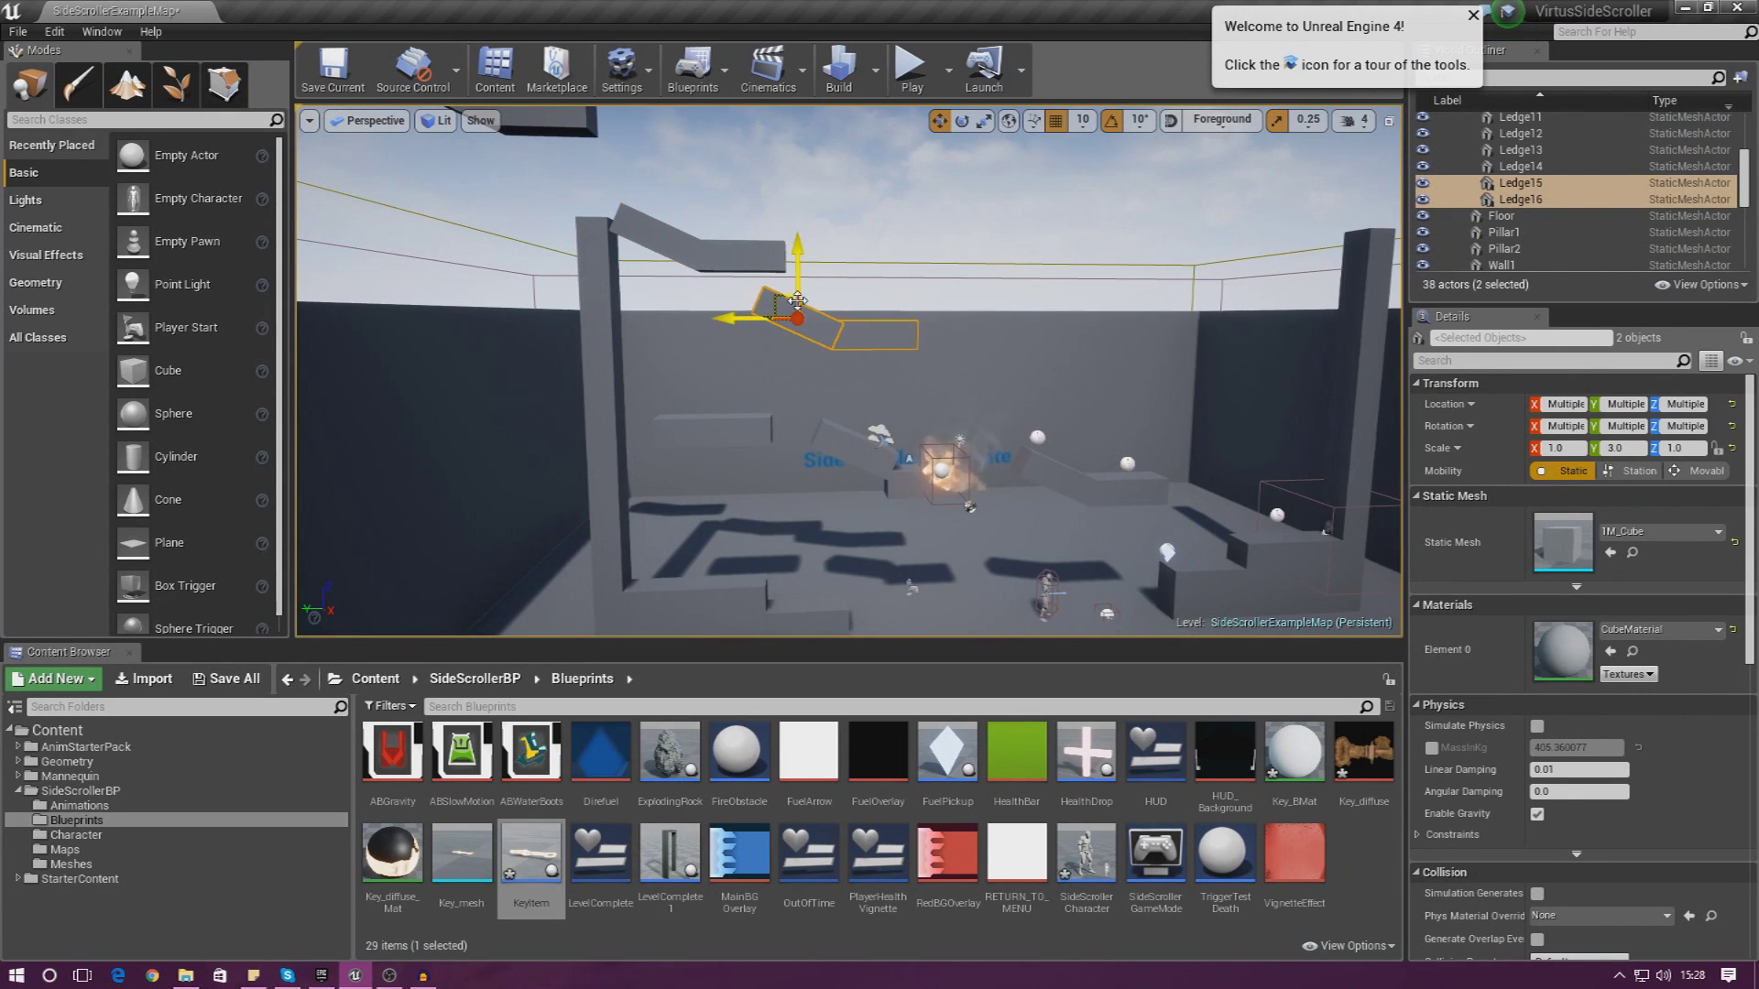
Turn the duplicated ledge pair half a turn about the vertical axis, and shift it further from the tall pillar and slightly lower
left_click(961, 120)
mouse_move(868, 320)
left_mouse_down()
mouse_move(806, 357)
mouse_move(864, 315)
left_mouse_up()
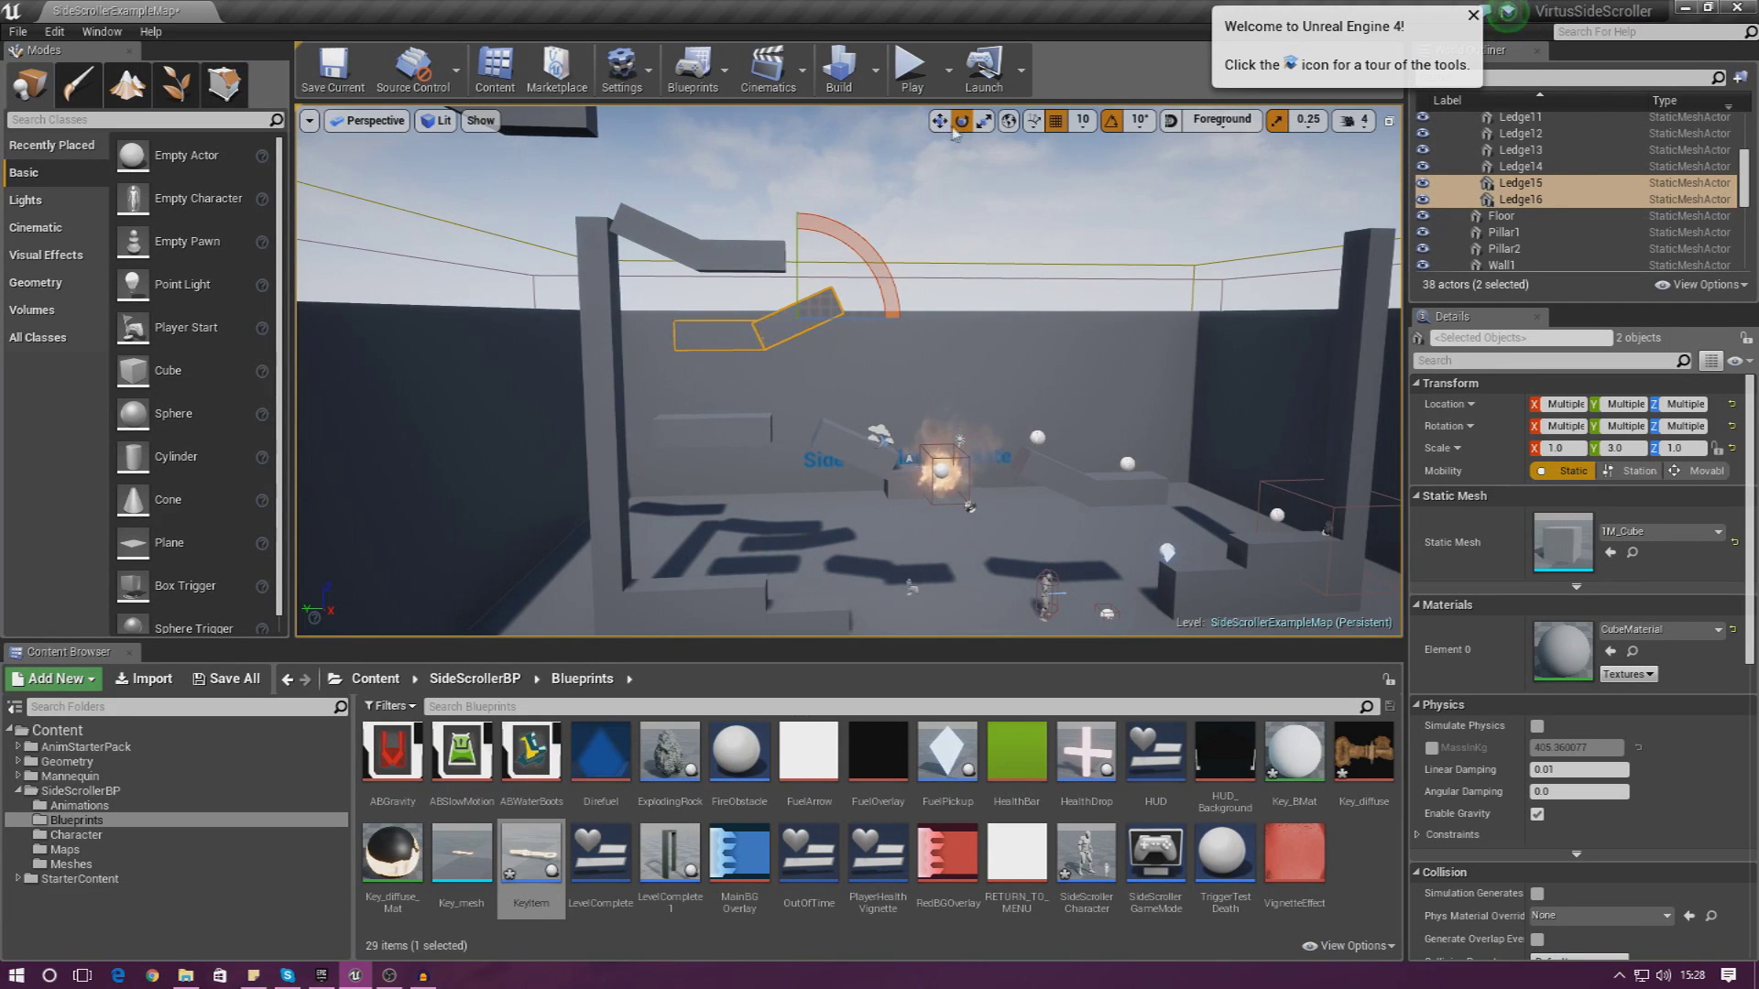
key("w")
left_click_drag(730, 311, 834, 333)
left_click_drag(890, 254, 896, 269)
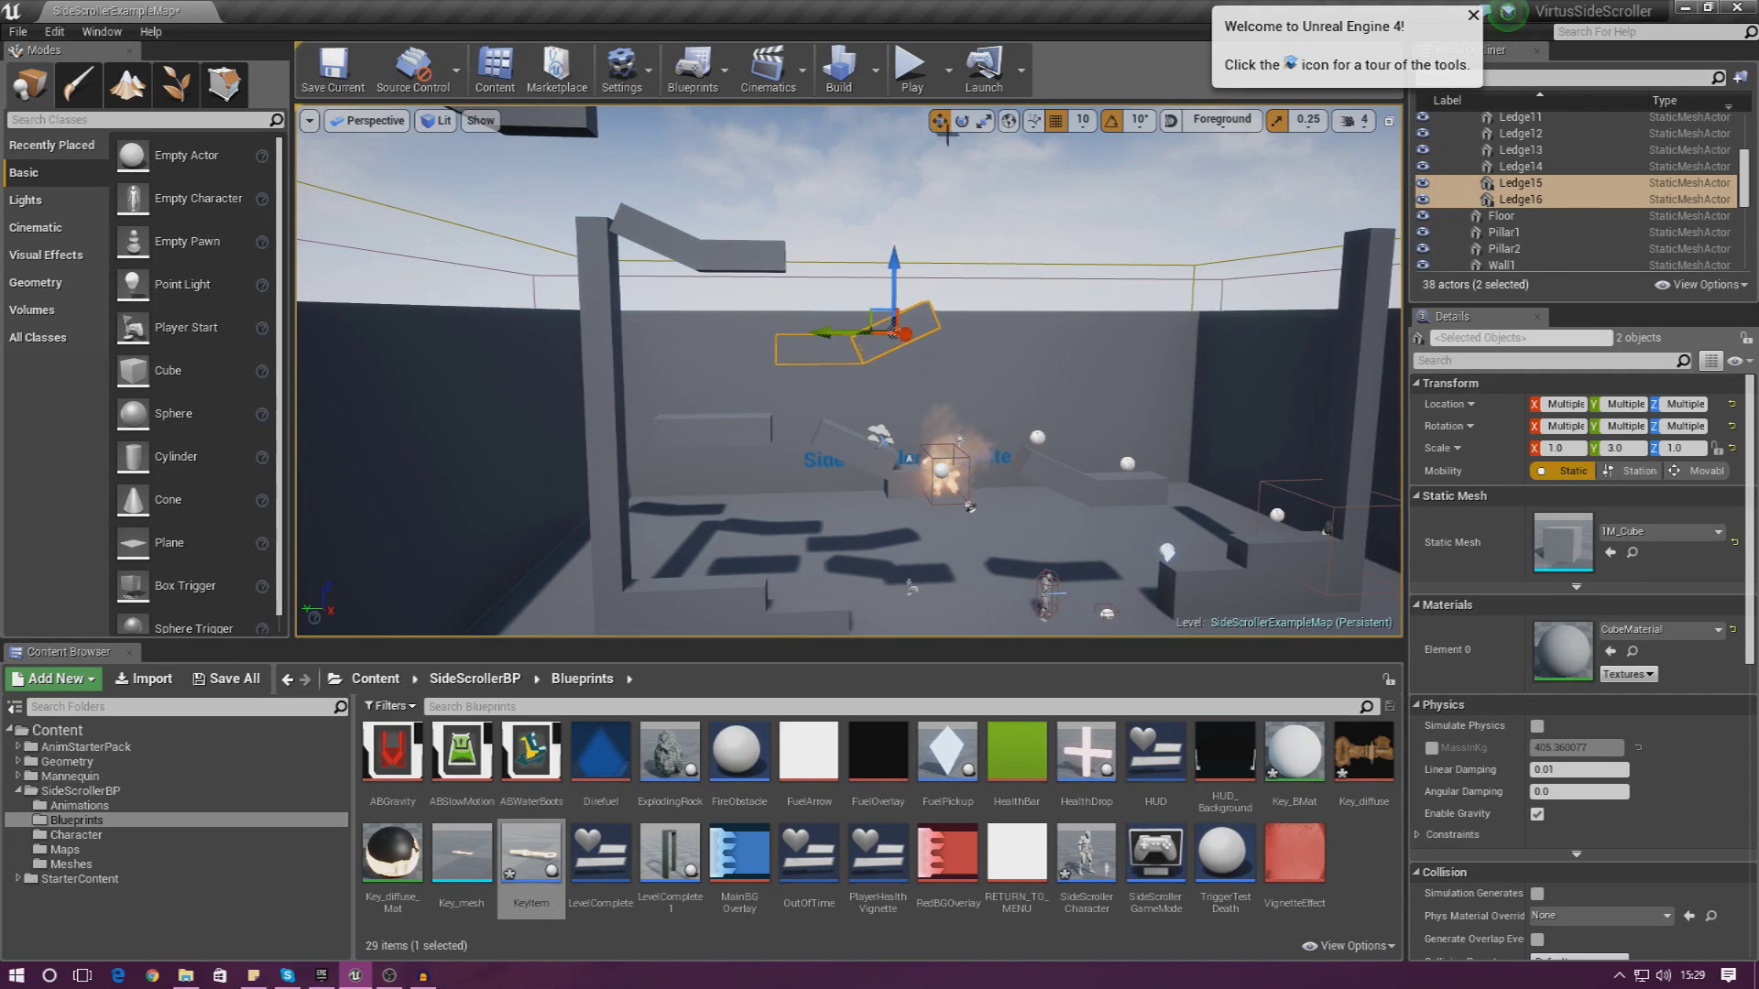
Play-test the ledge layout by running and jumping the character across the platforms up to the pillar side, and end the session
left_click(911, 67)
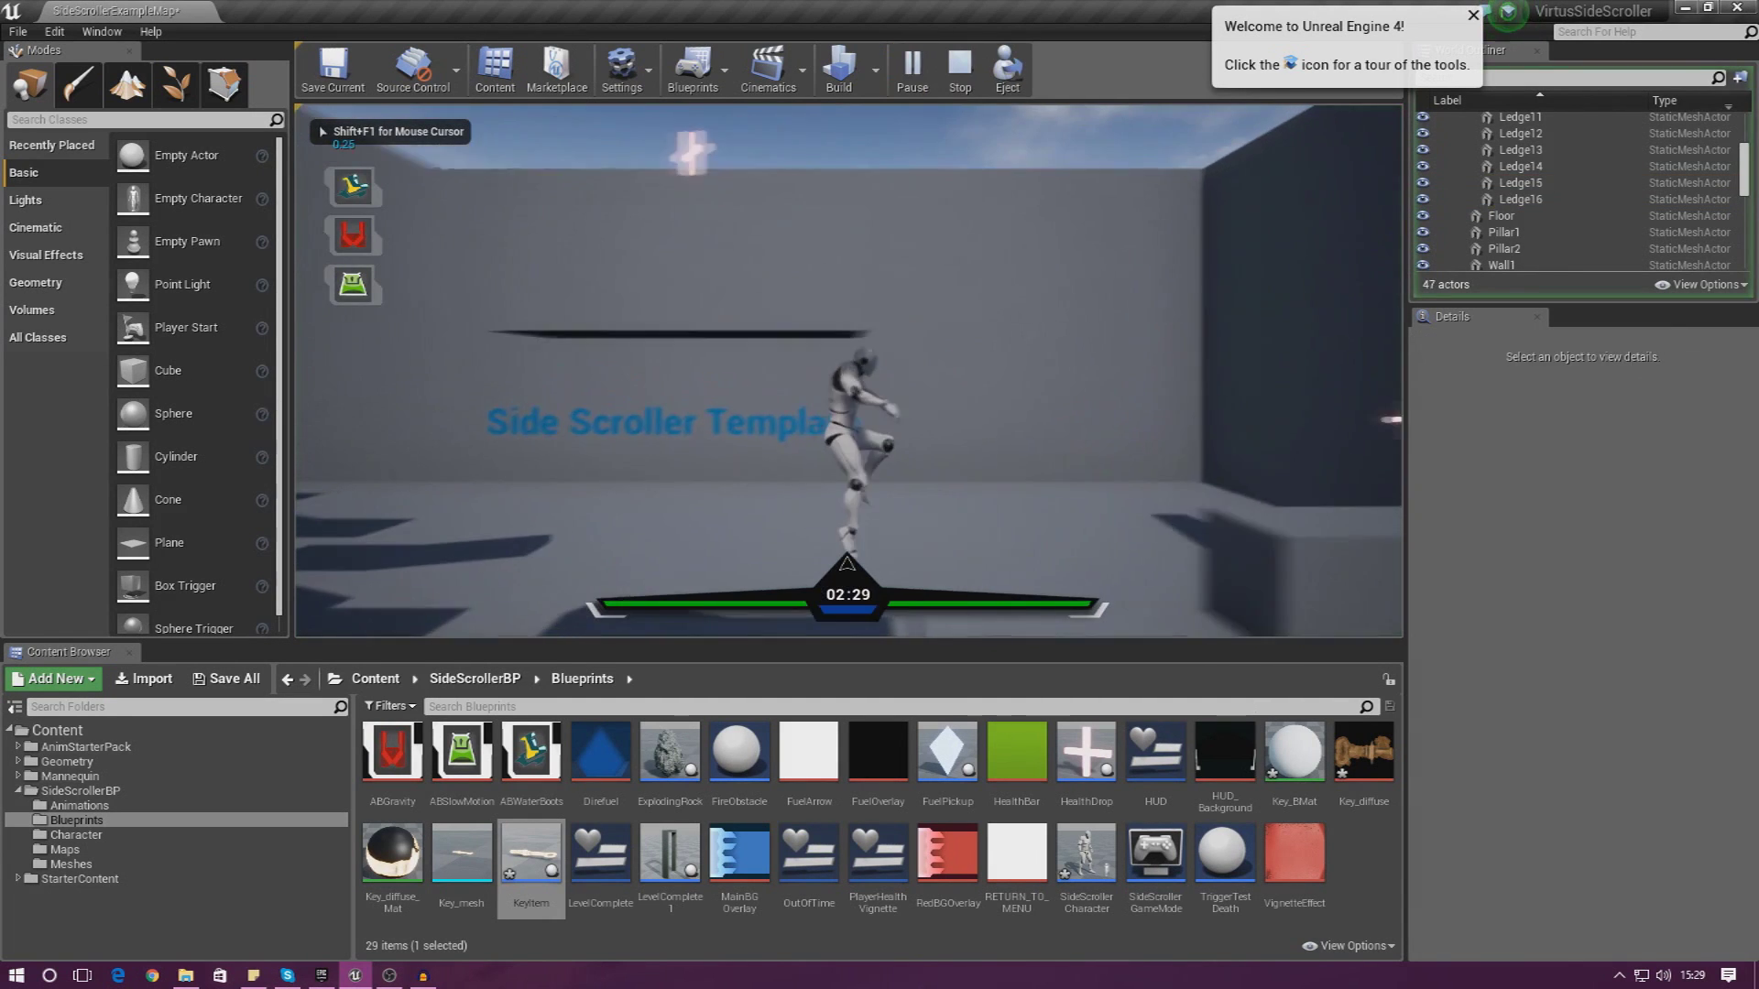
key("d")
key("space")
key("a")
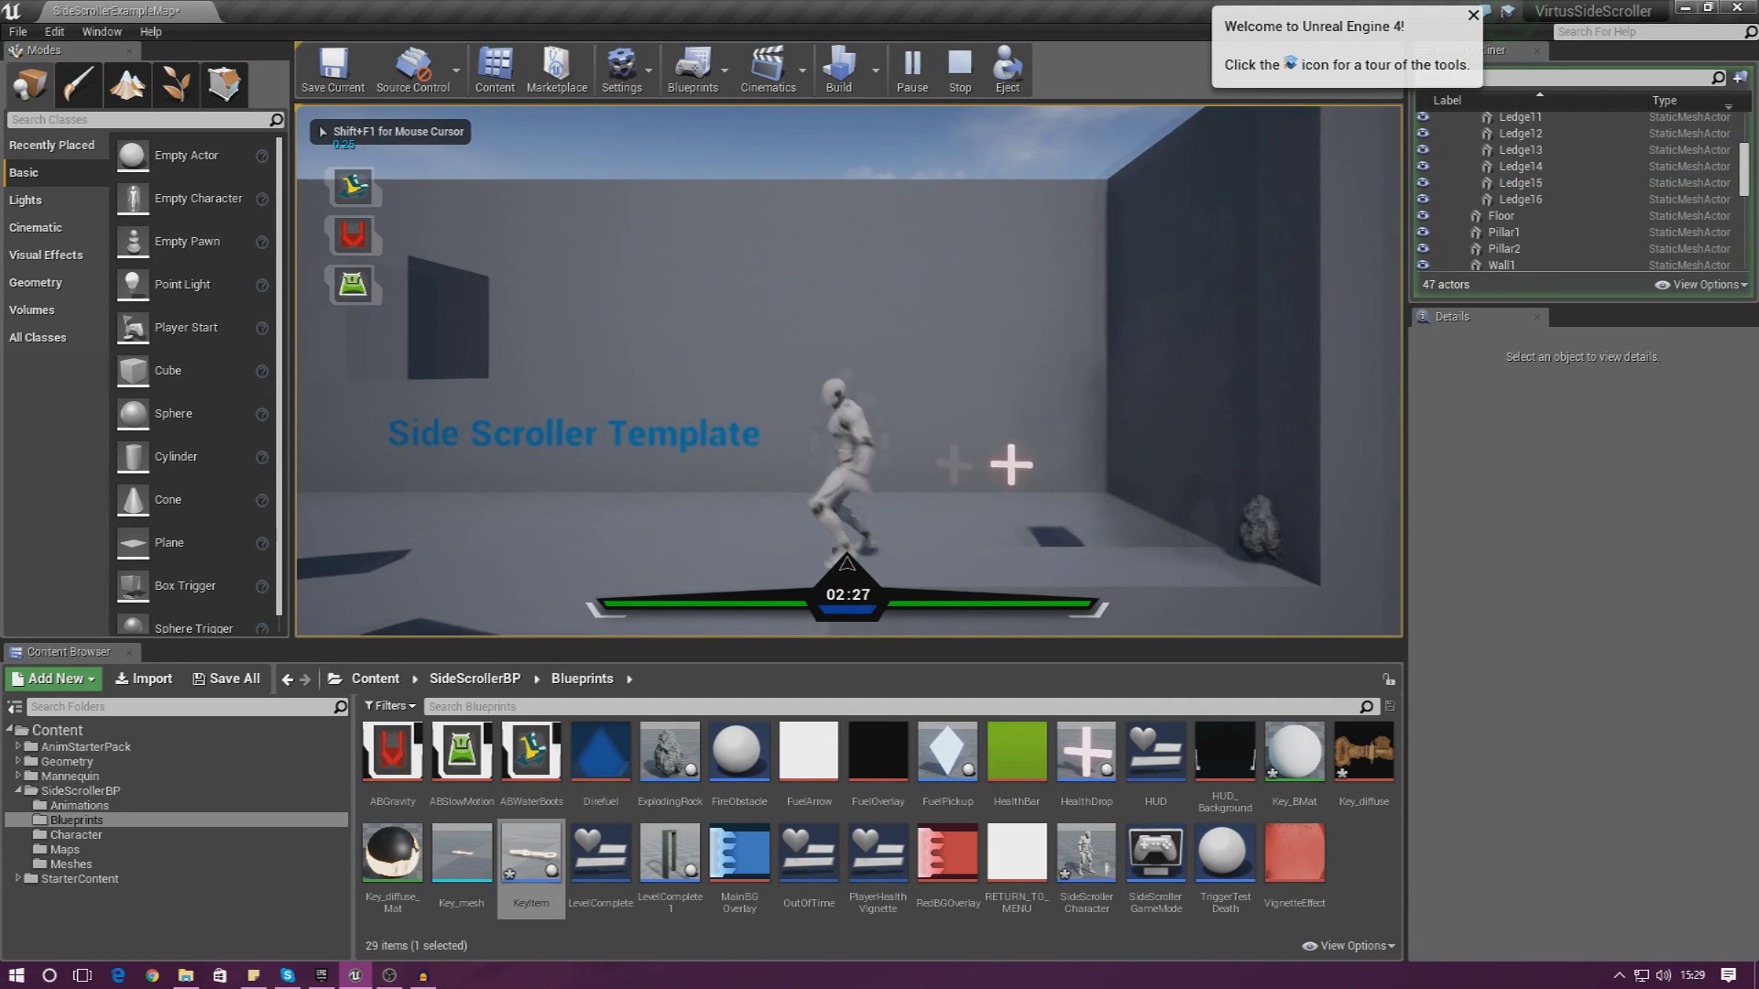
key("a")
key("space")
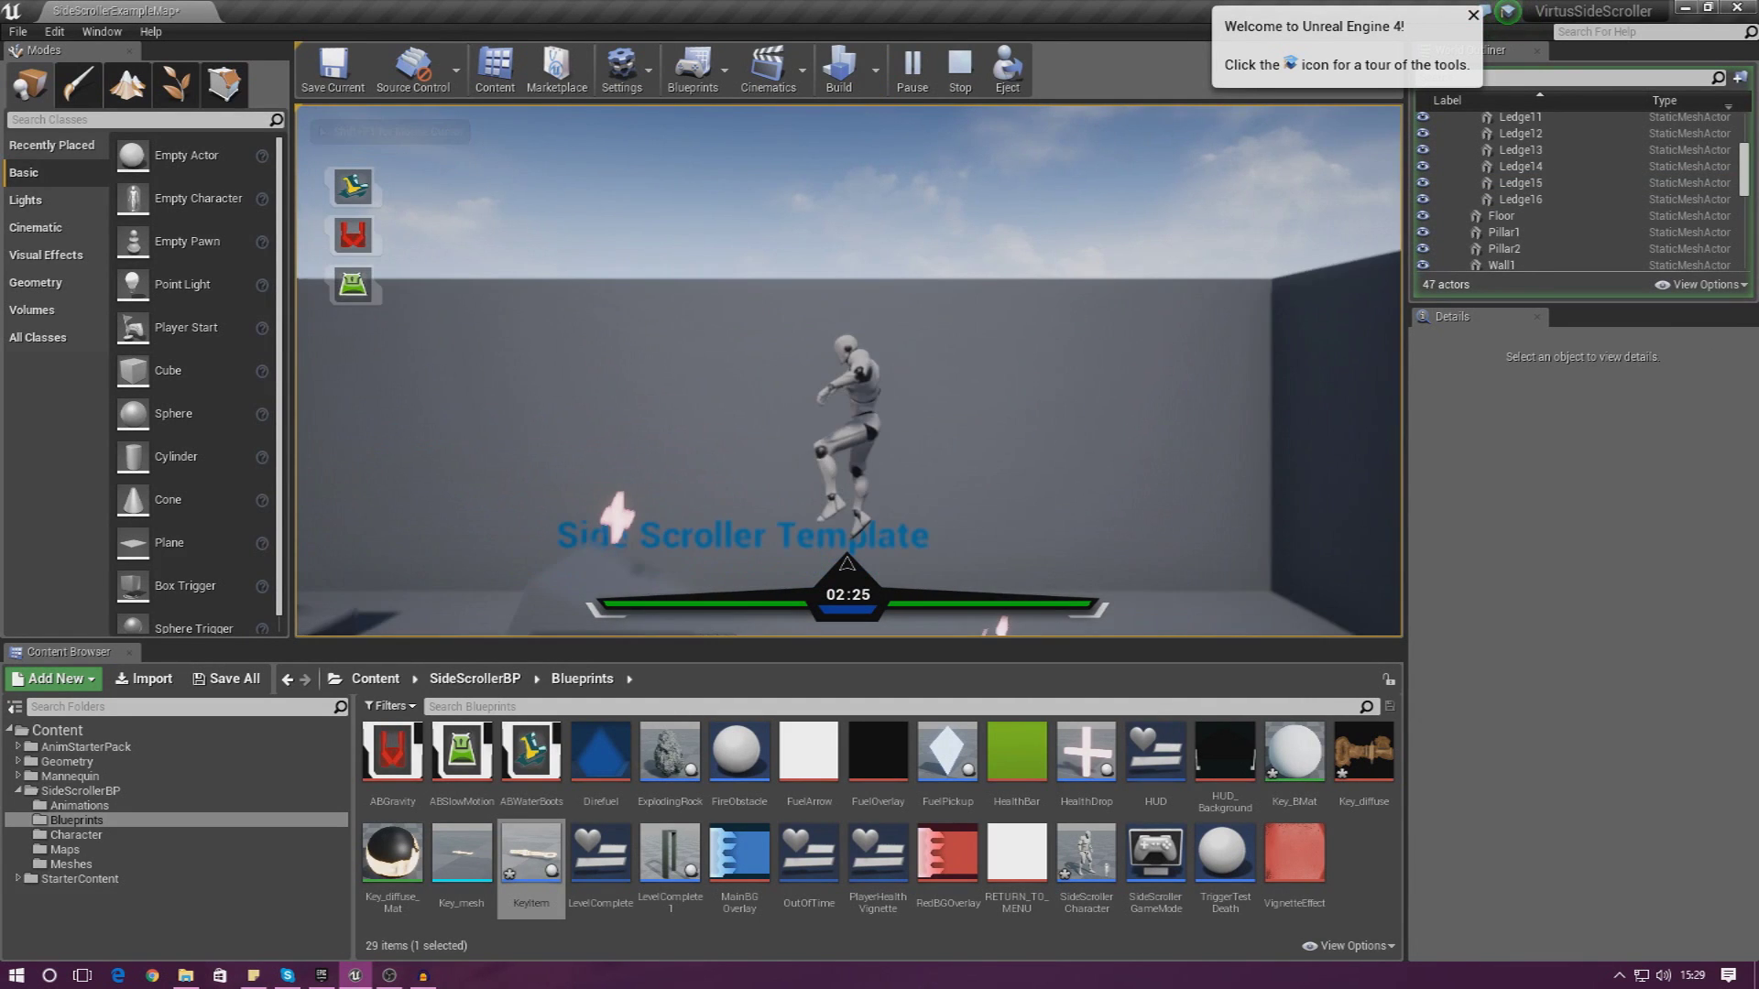
key("a")
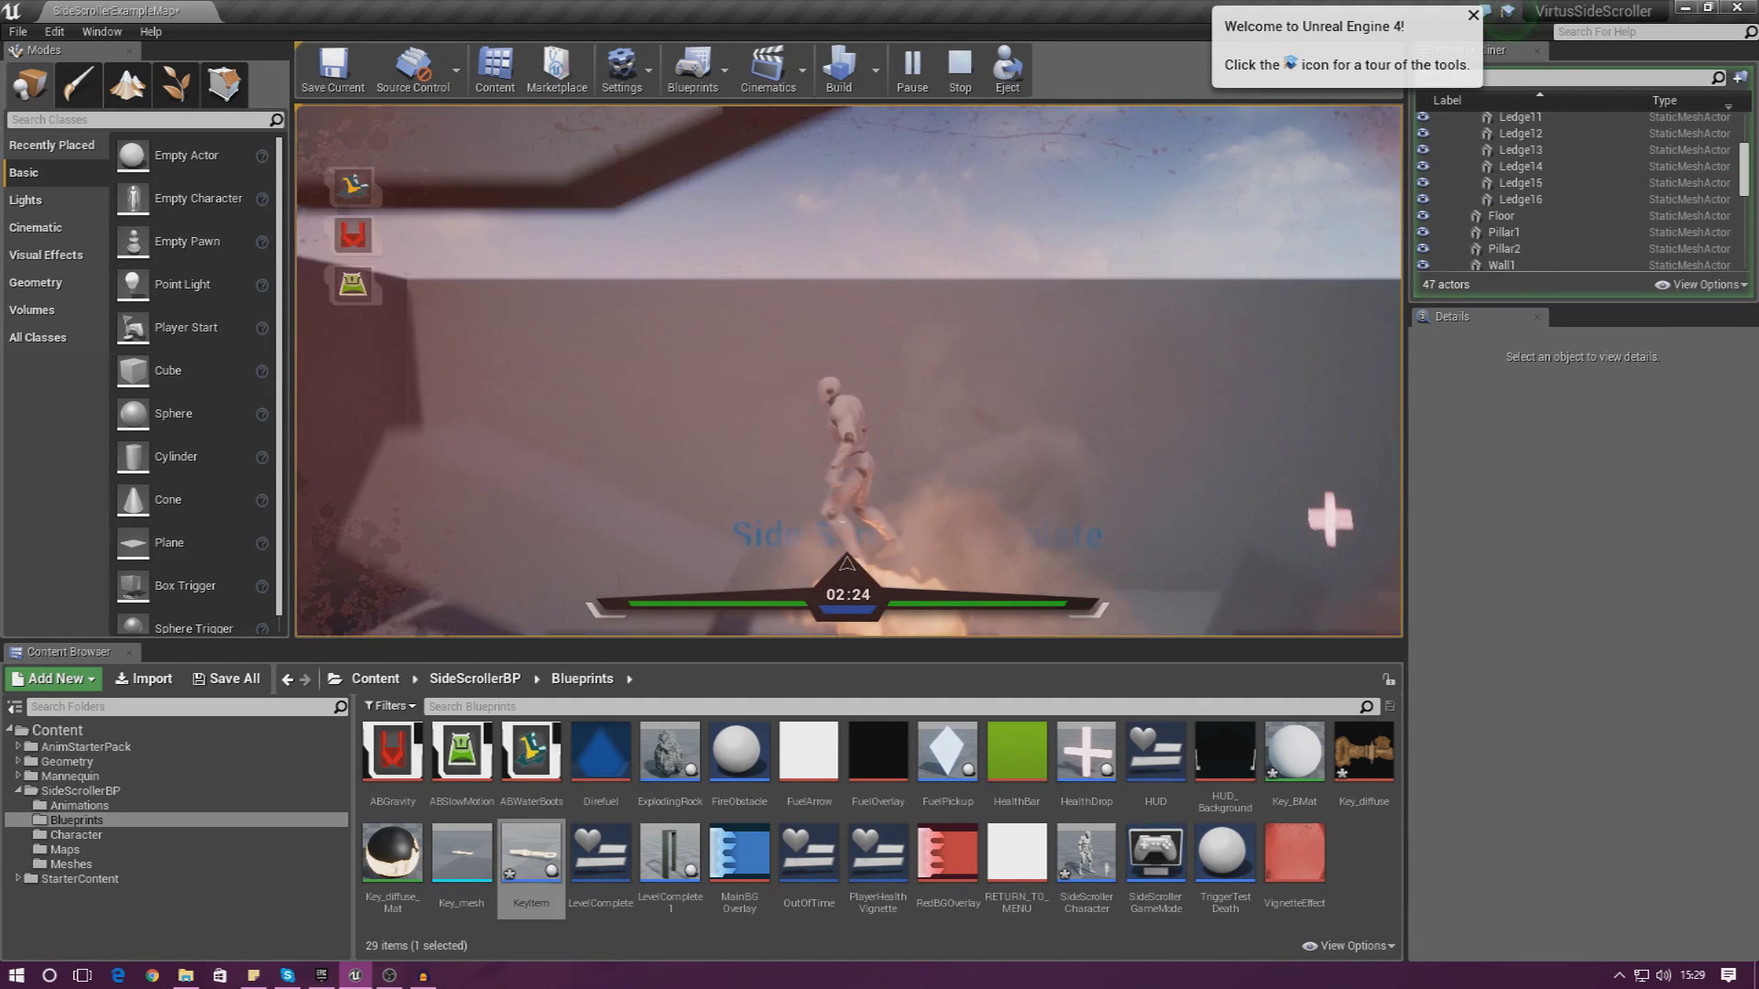
key("space")
key("d")
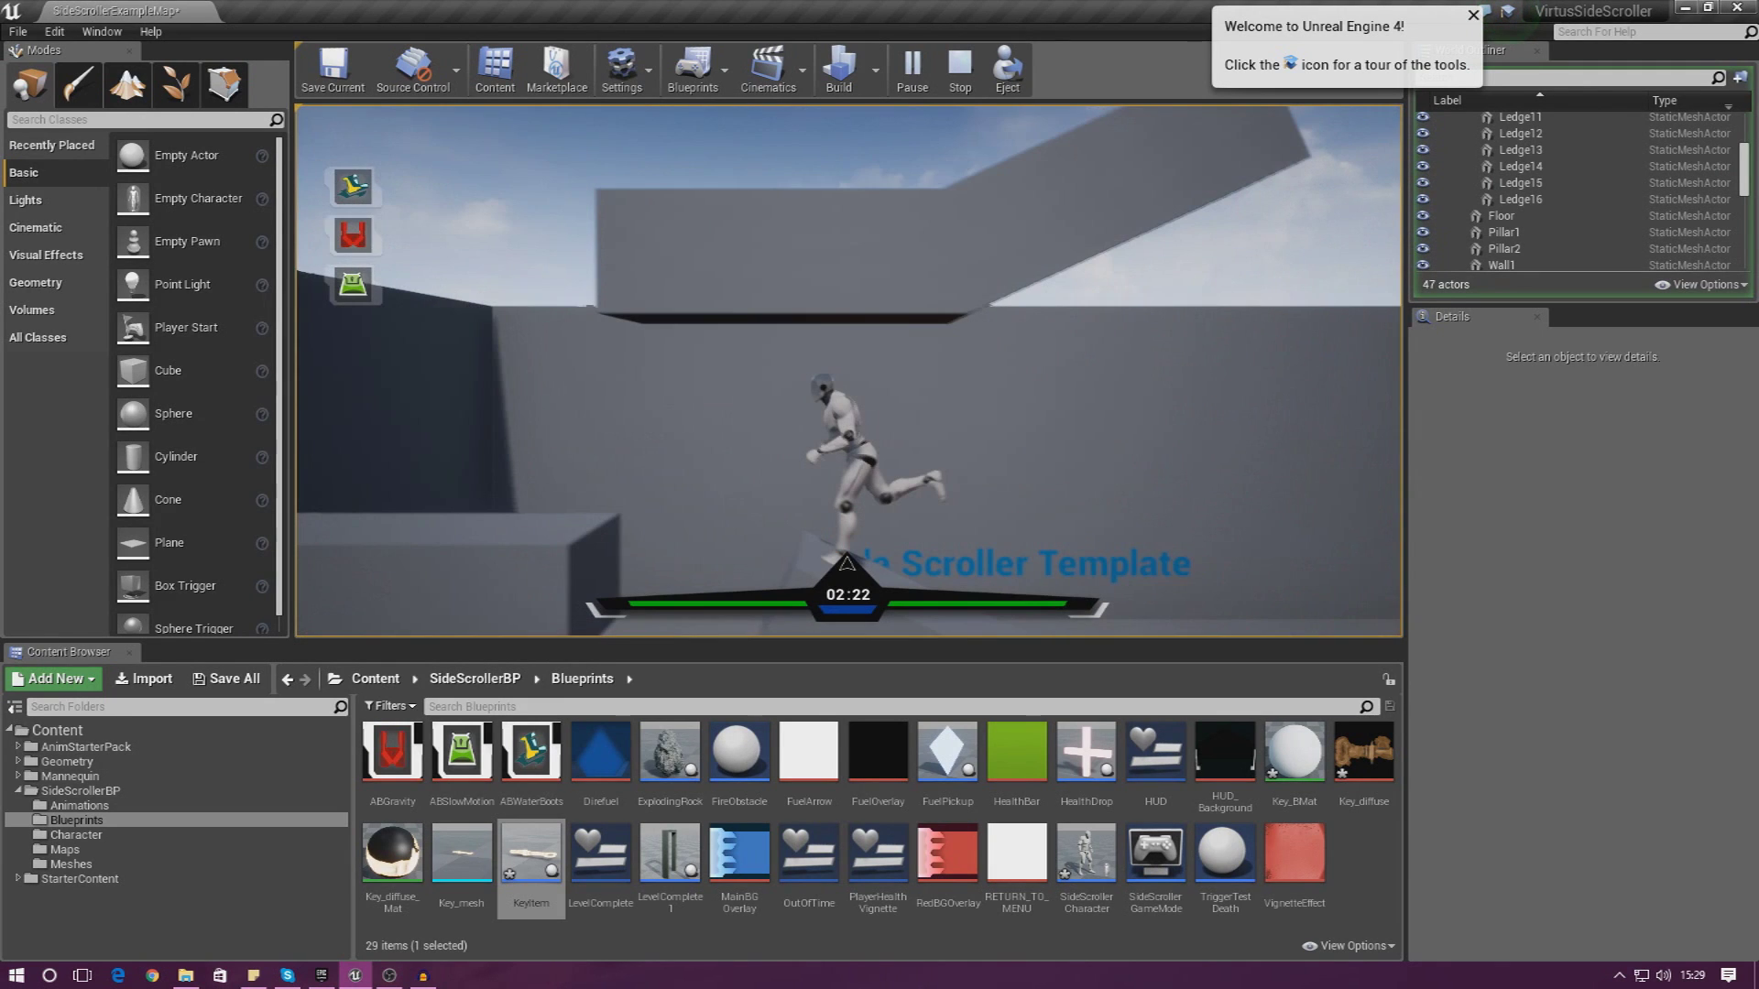
key("Escape")
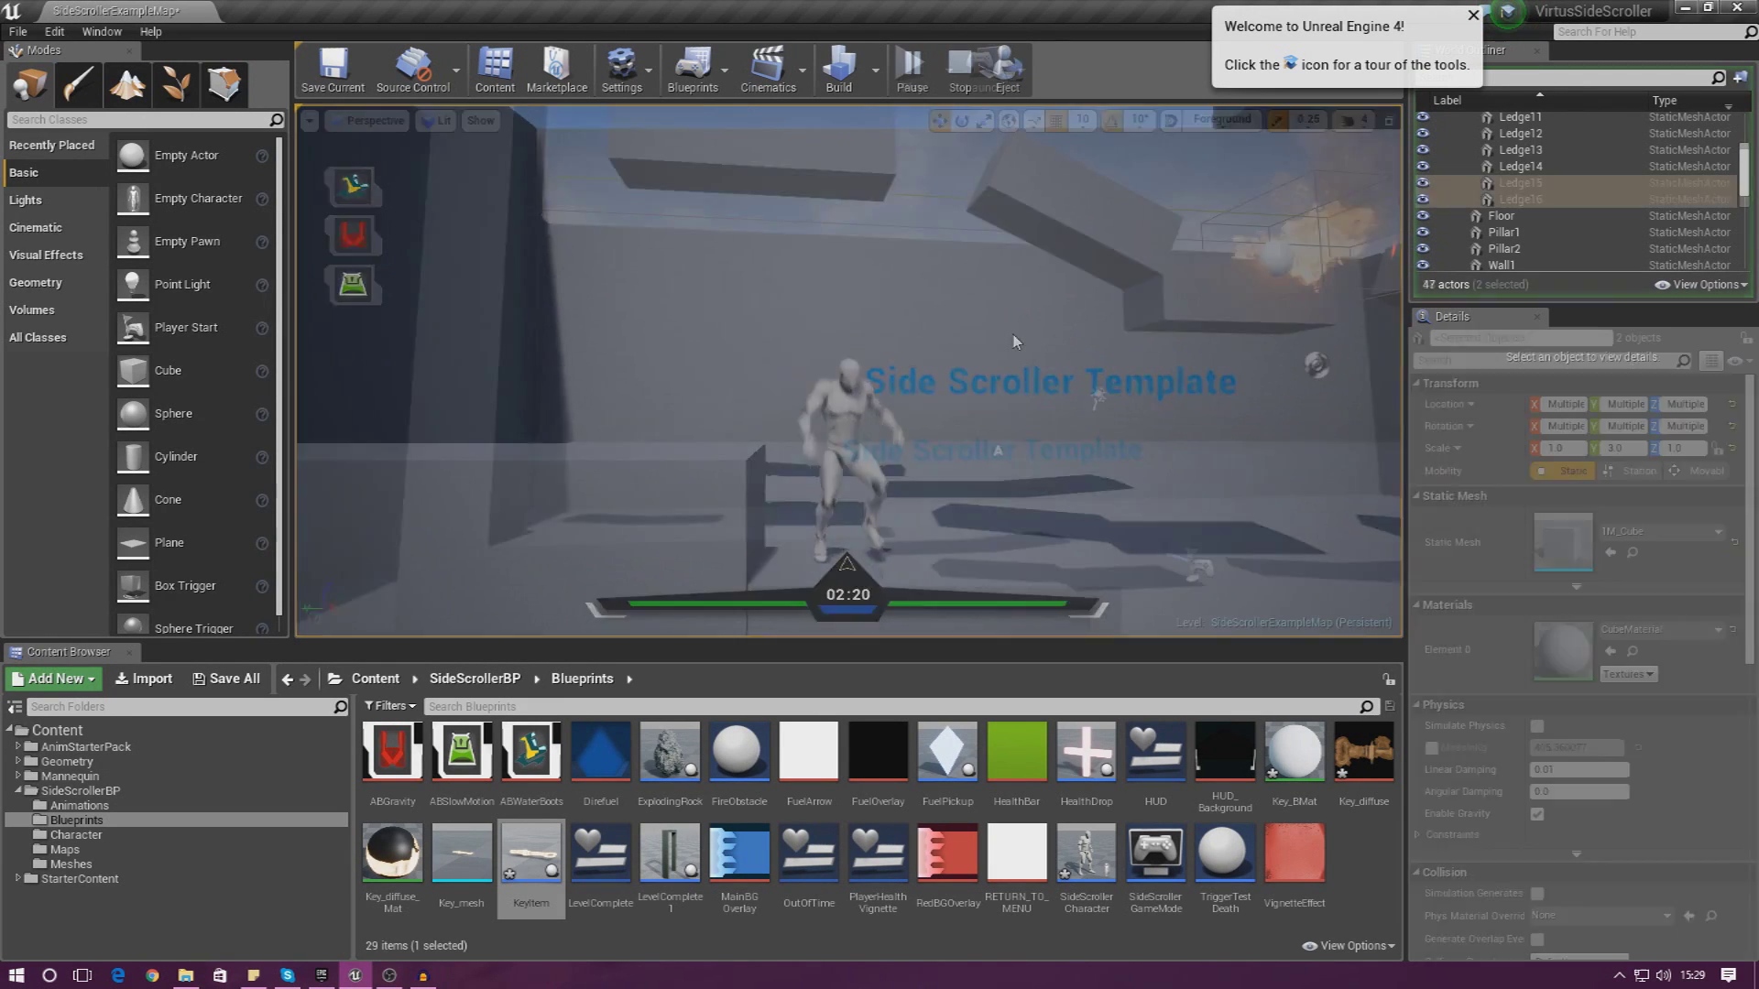
Lower the flat floating ledge beside the tall pillar to a Z location of about 792
key("w")
right_click_drag(727, 487, 727, 531)
key("s")
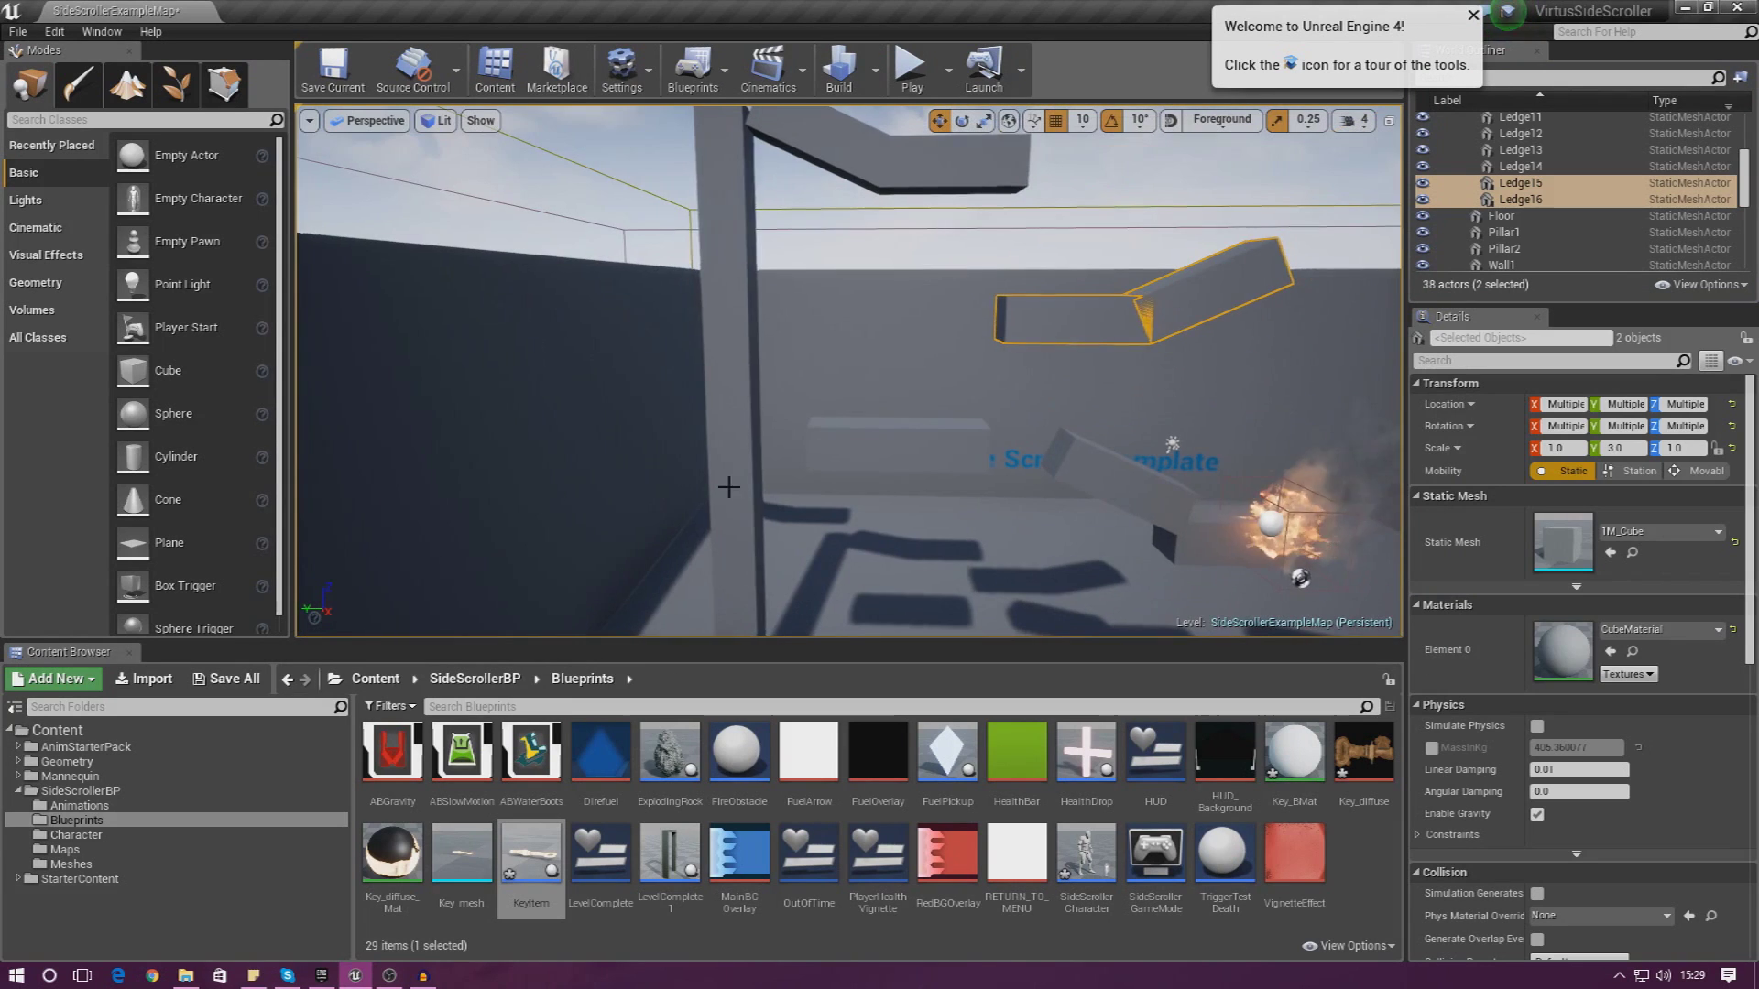
left_click(887, 444)
left_click_drag(895, 394, 893, 427)
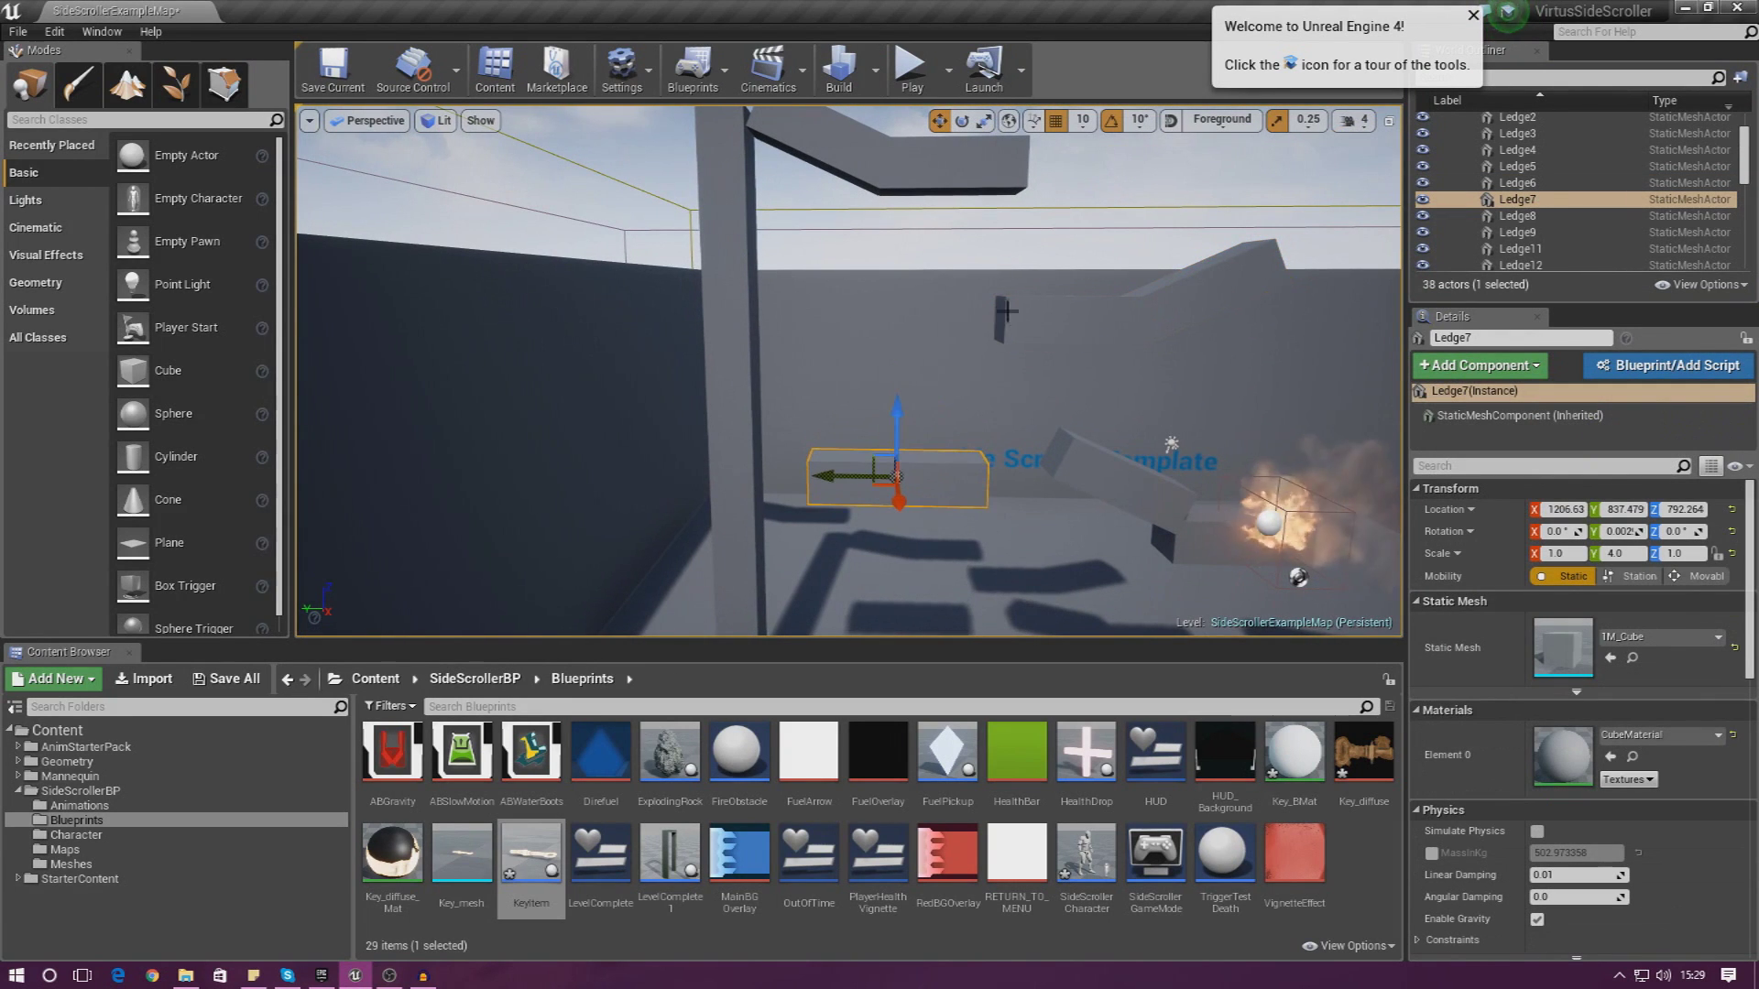
Move the Ledge11 and Ledge12 pair away from the pillar top to beyond the duplicated ledges, and lower it slightly
right_click_drag(911, 431, 912, 375)
right_click_drag(898, 554, 861, 266)
left_click(859, 249)
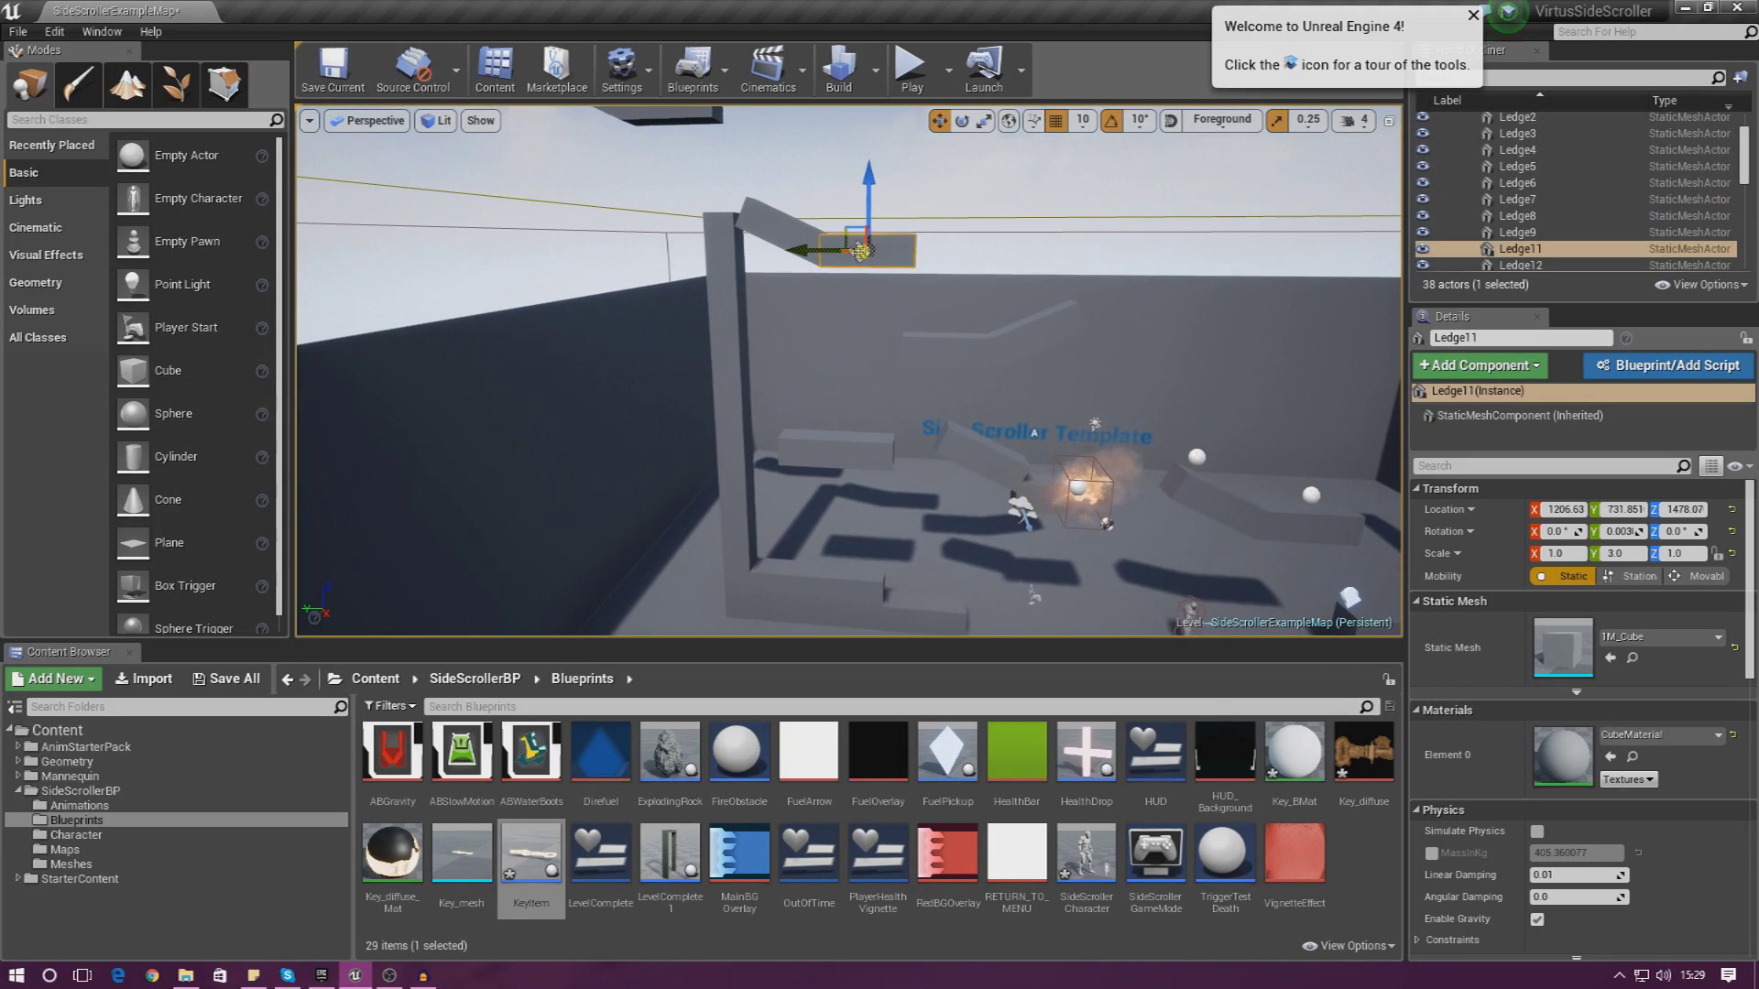
left_click(786, 253, "ctrl")
left_click_drag(727, 230, 1111, 242)
left_click_drag(1197, 159, 1194, 217)
Move the topmost Ledge13 and Ledge14 pair down and across to the far wall, past the Ledge11 and Ledge12 pair
right_click_drag(917, 310, 917, 252)
key("s")
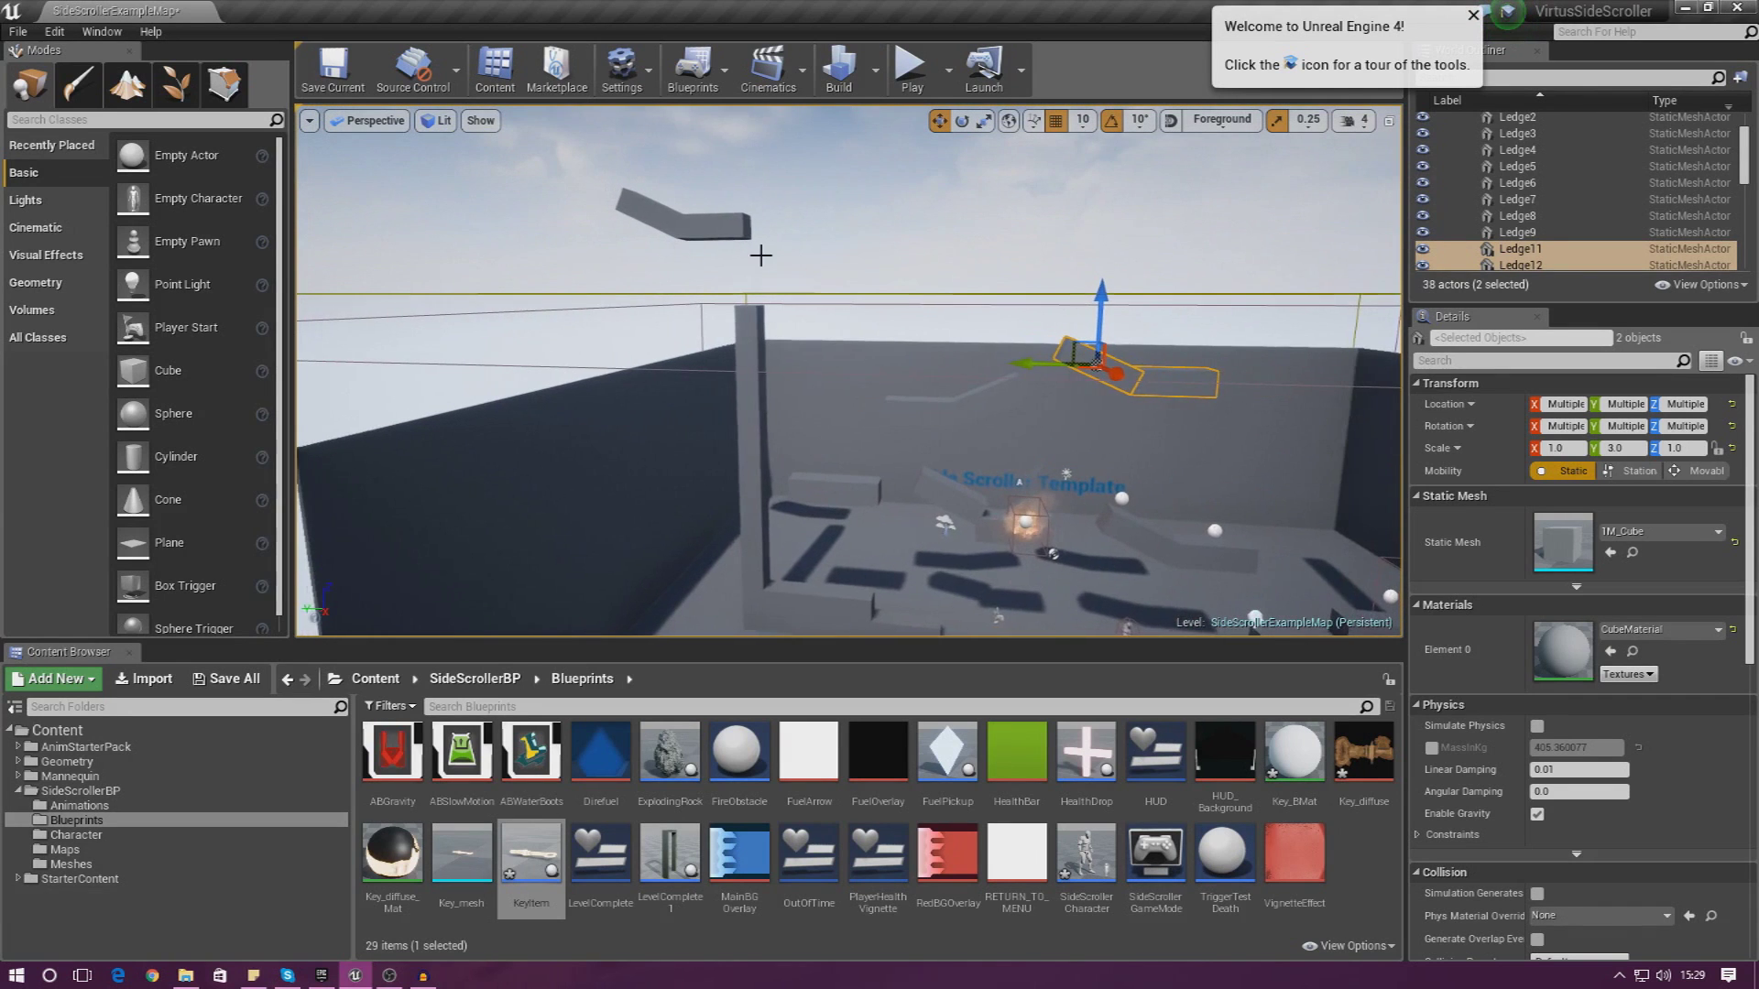
left_click(668, 220)
left_click(676, 213, "ctrl")
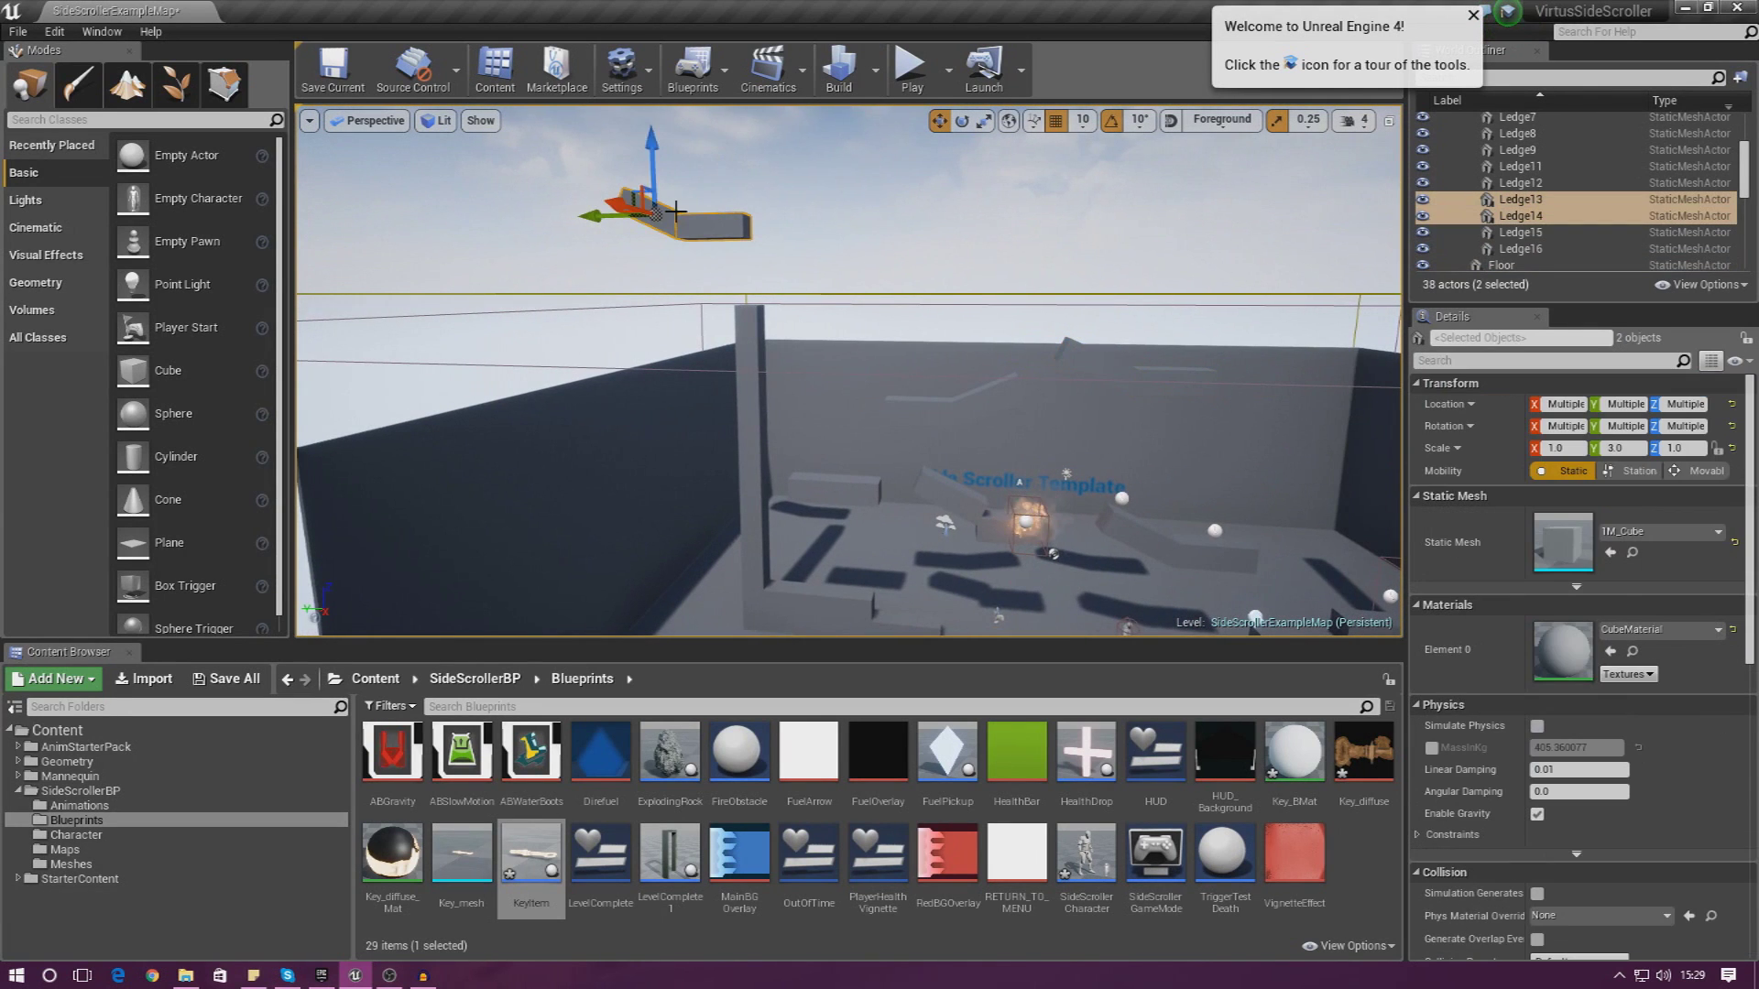
left_click_drag(632, 195, 1297, 383)
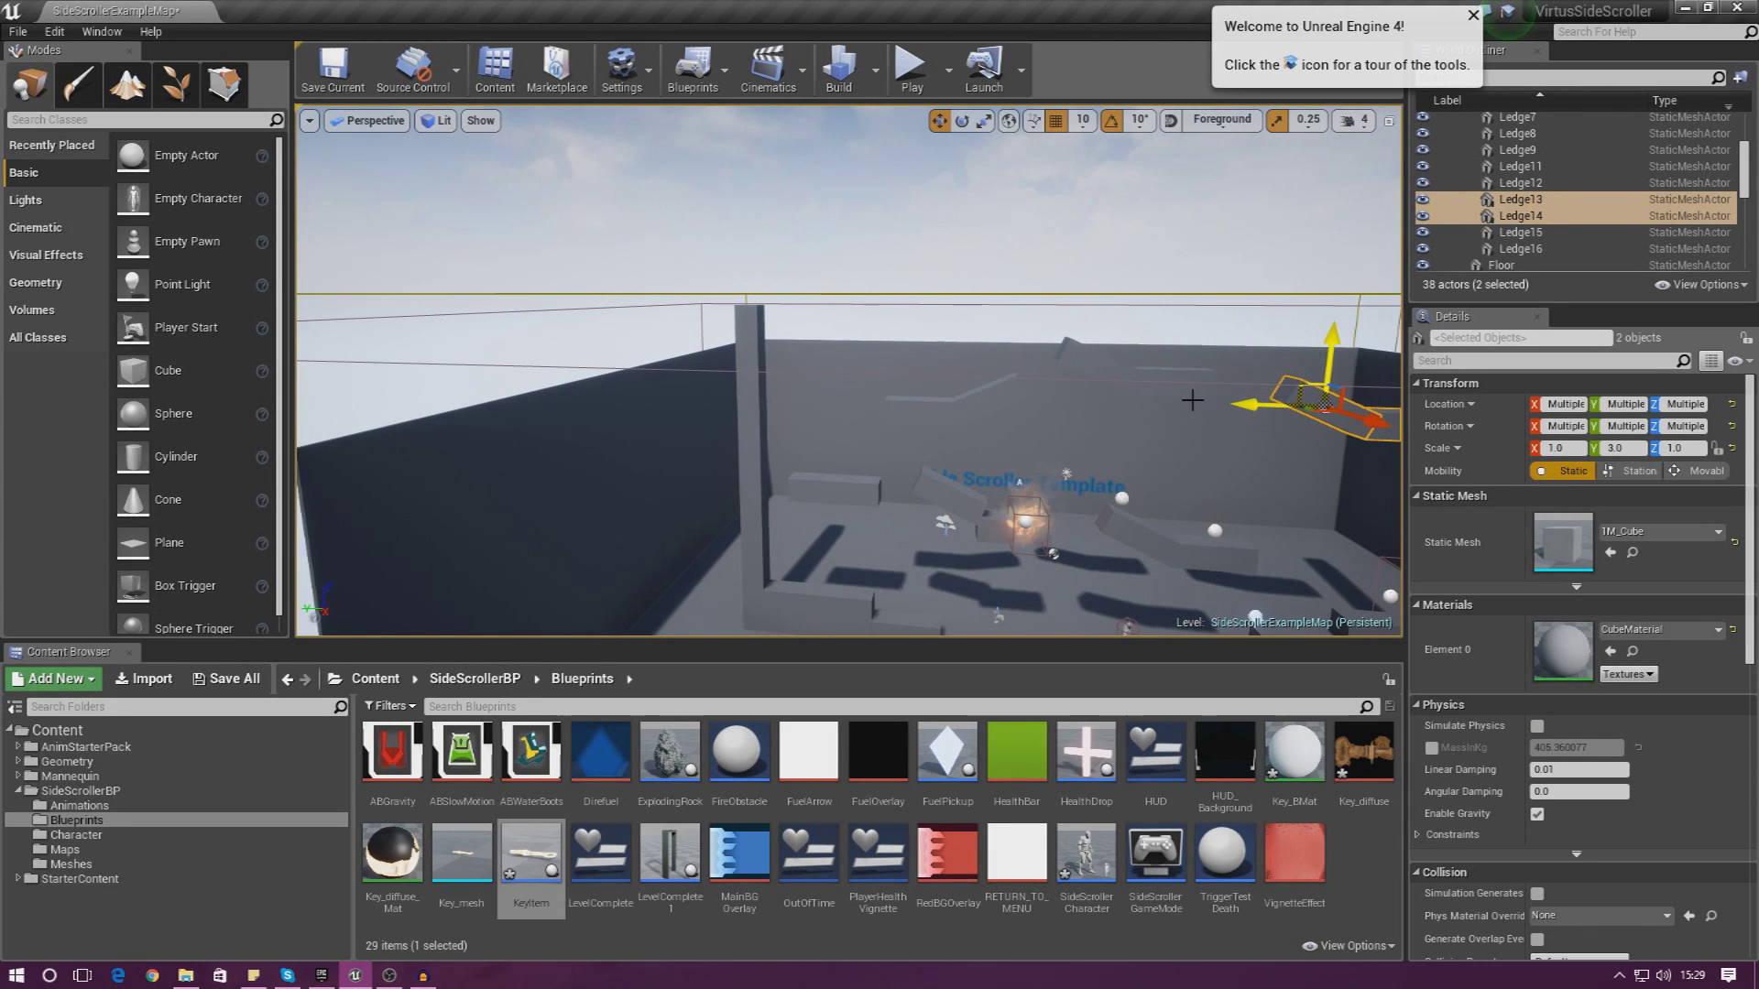
Place SM_DoorFrame and SM_Door from the StarterContent Props folder on the flat end of the ledge pair beside the far wall
right_click_drag(916, 275, 953, 266)
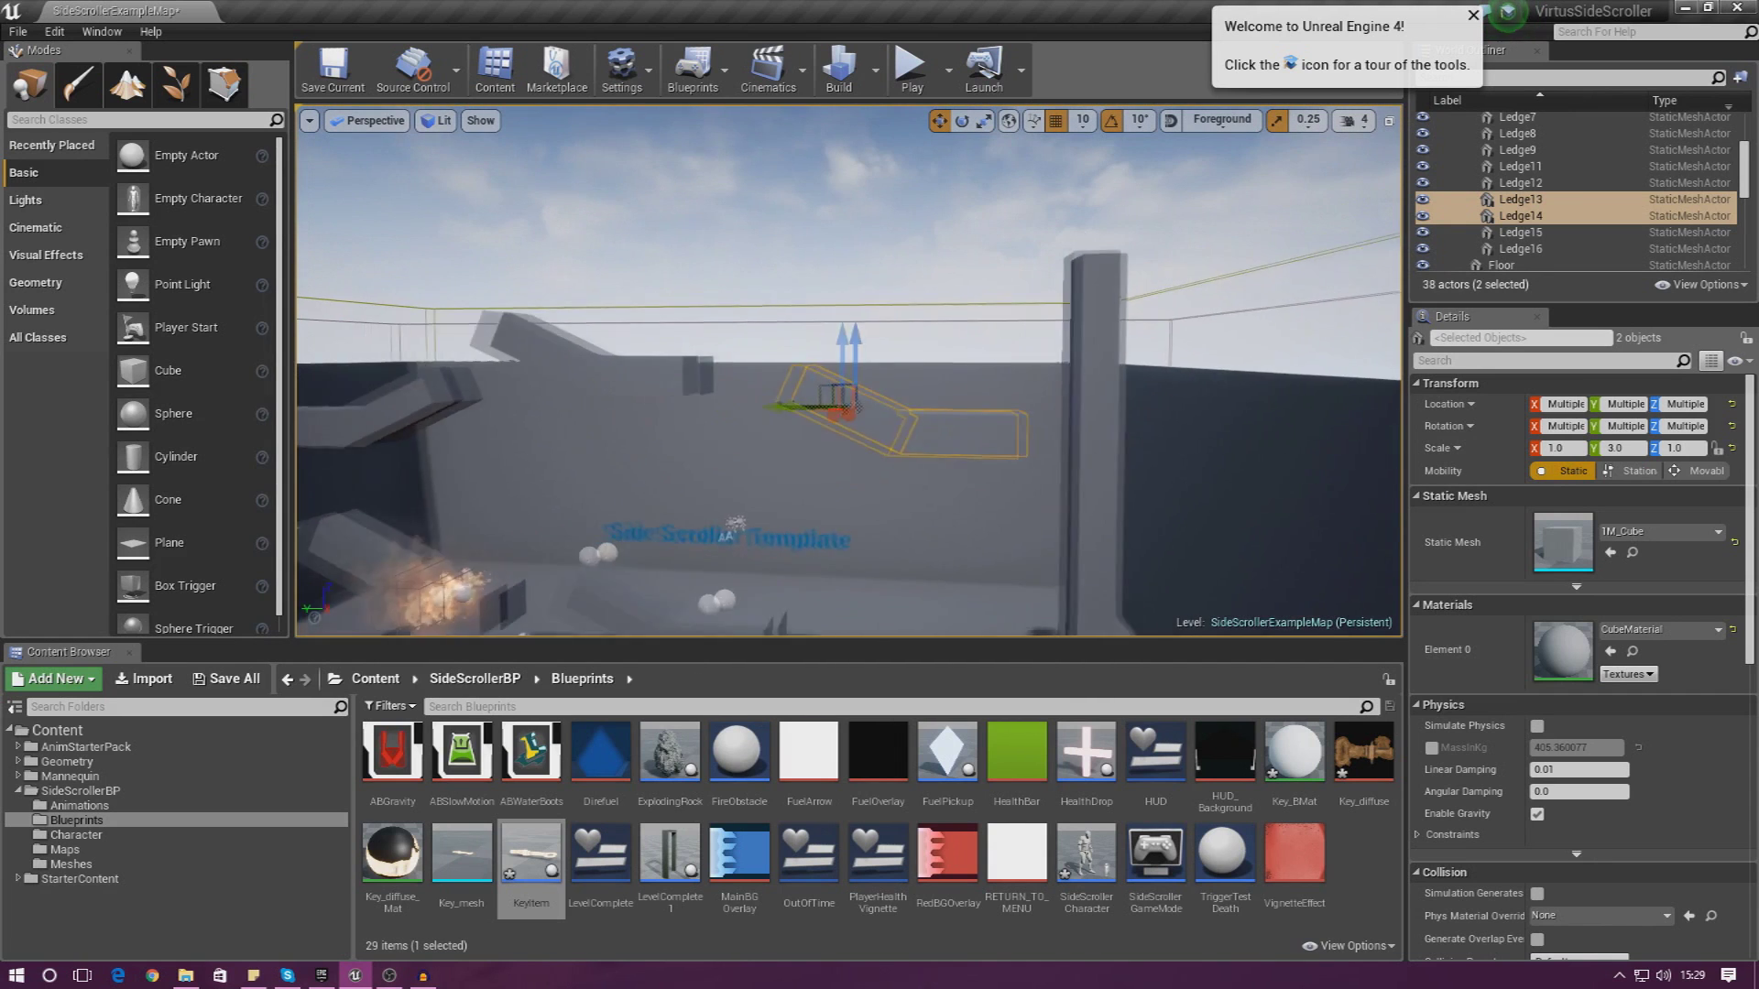
right_click_drag(1346, 403, 1356, 399)
left_click(101, 879)
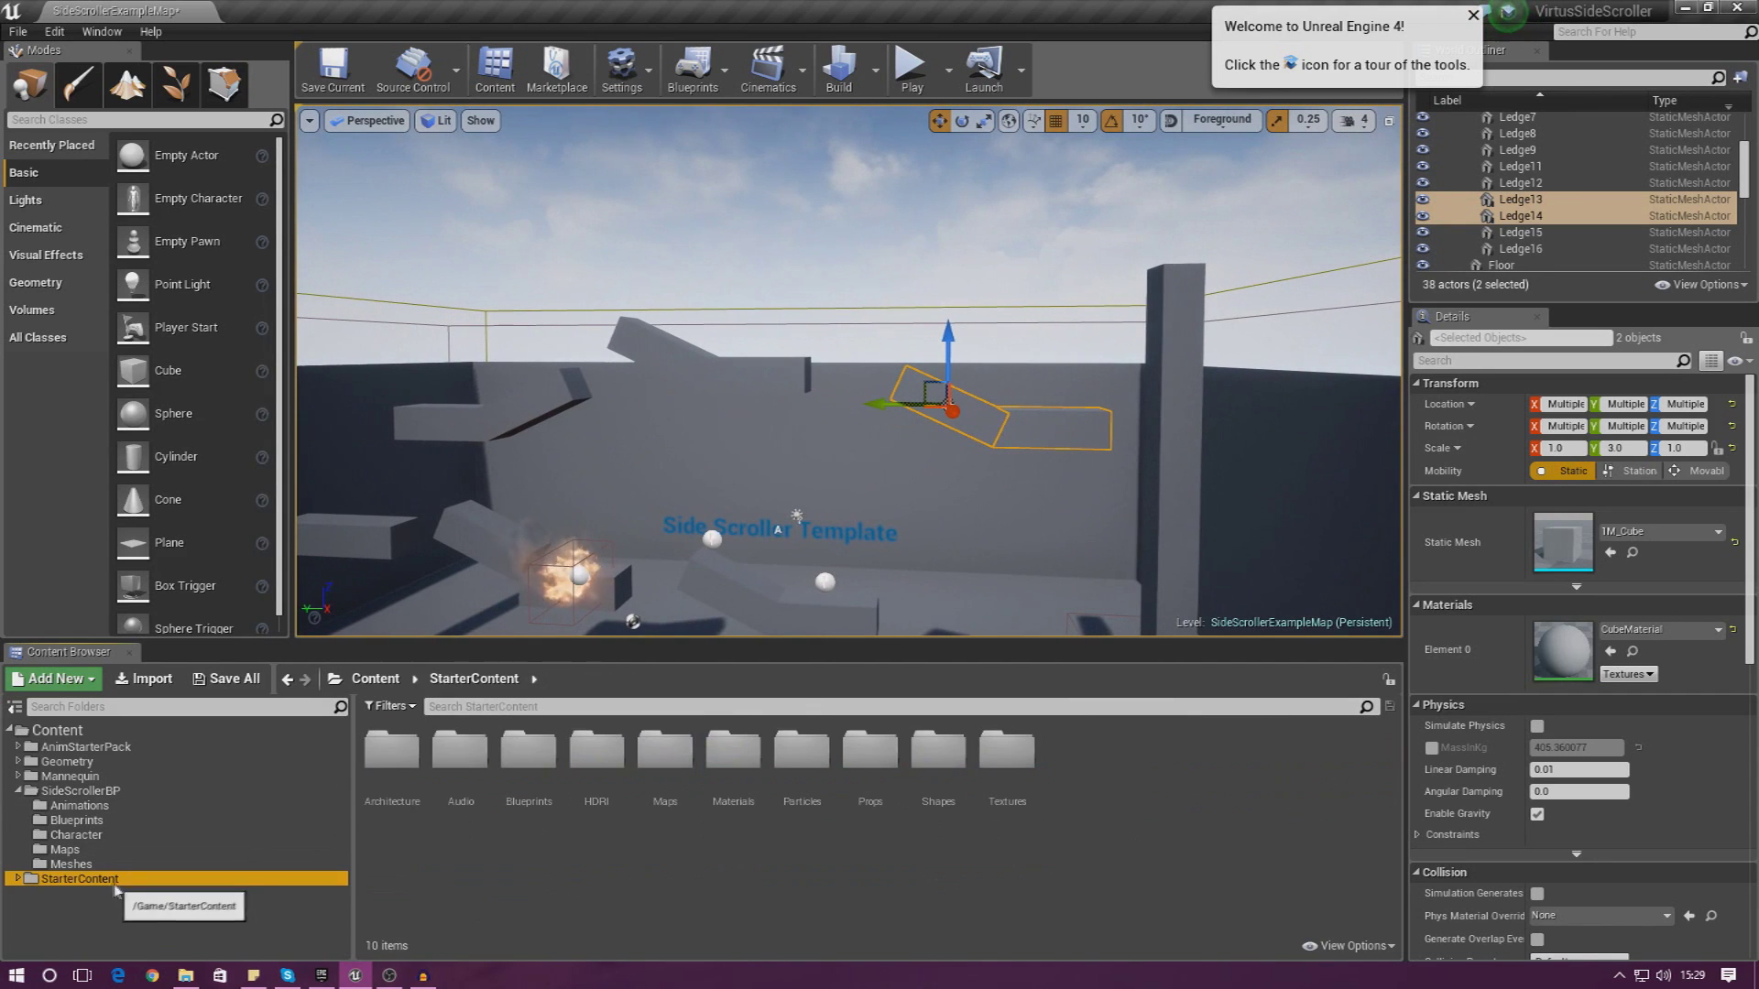
double_click(862, 765)
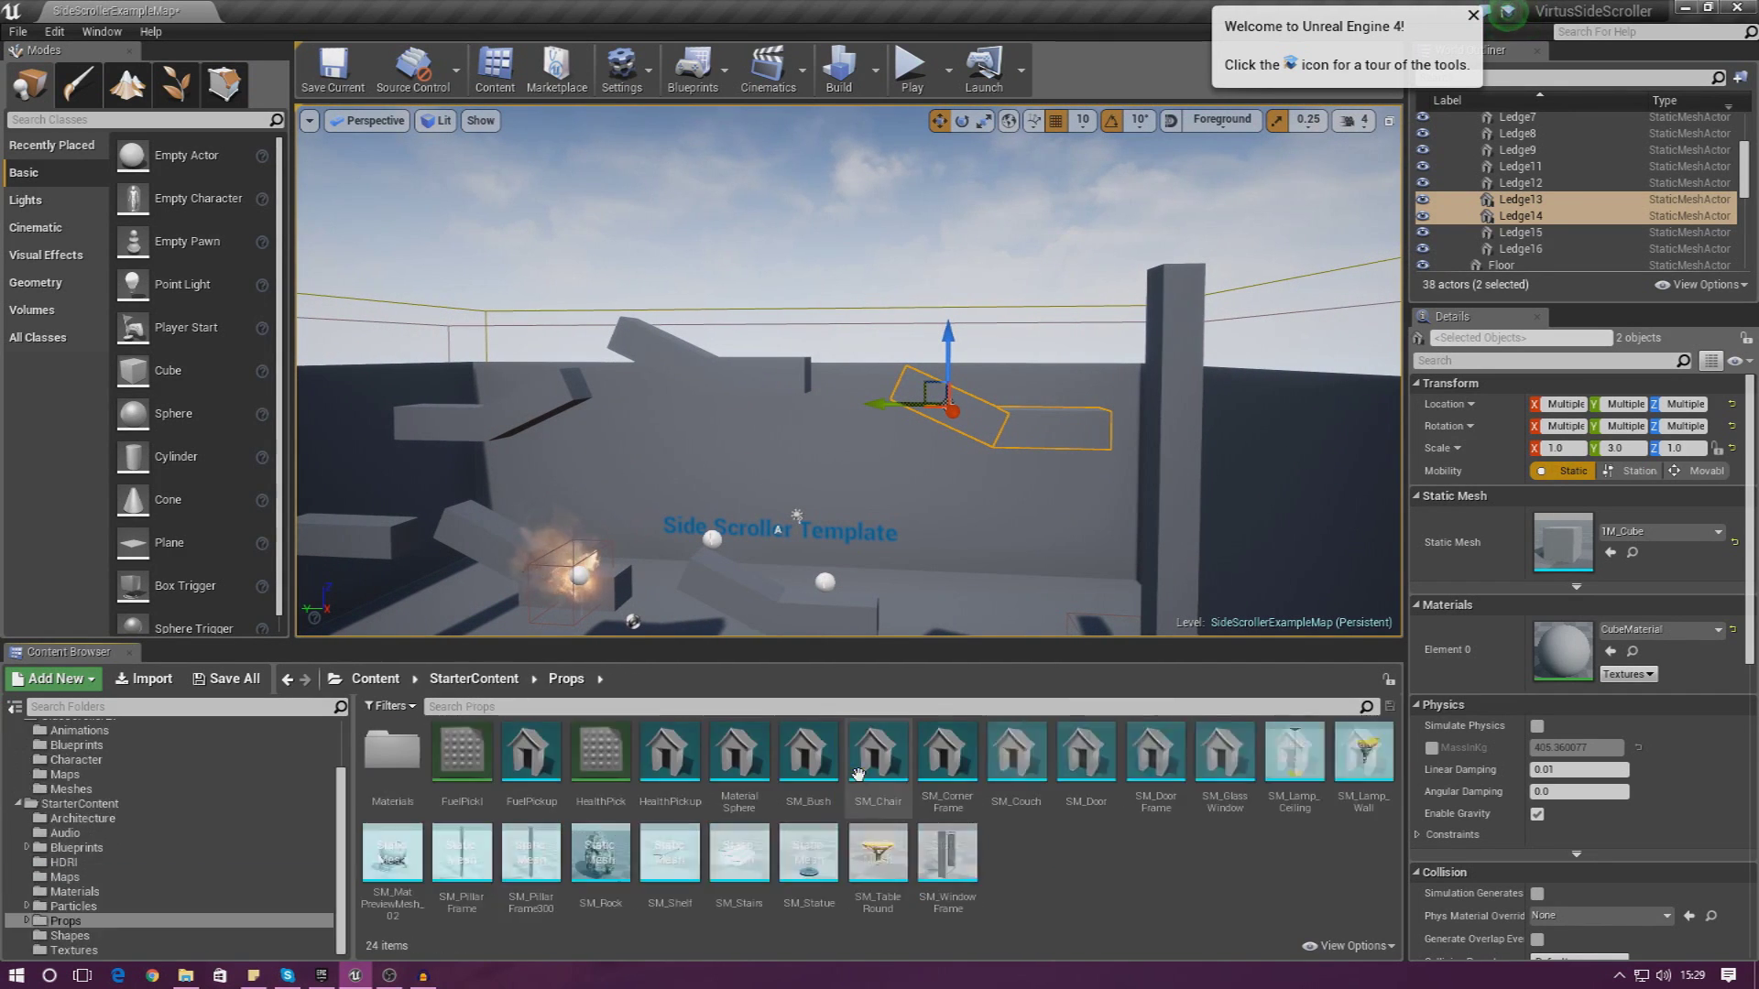
right_click_drag(852, 477, 939, 494)
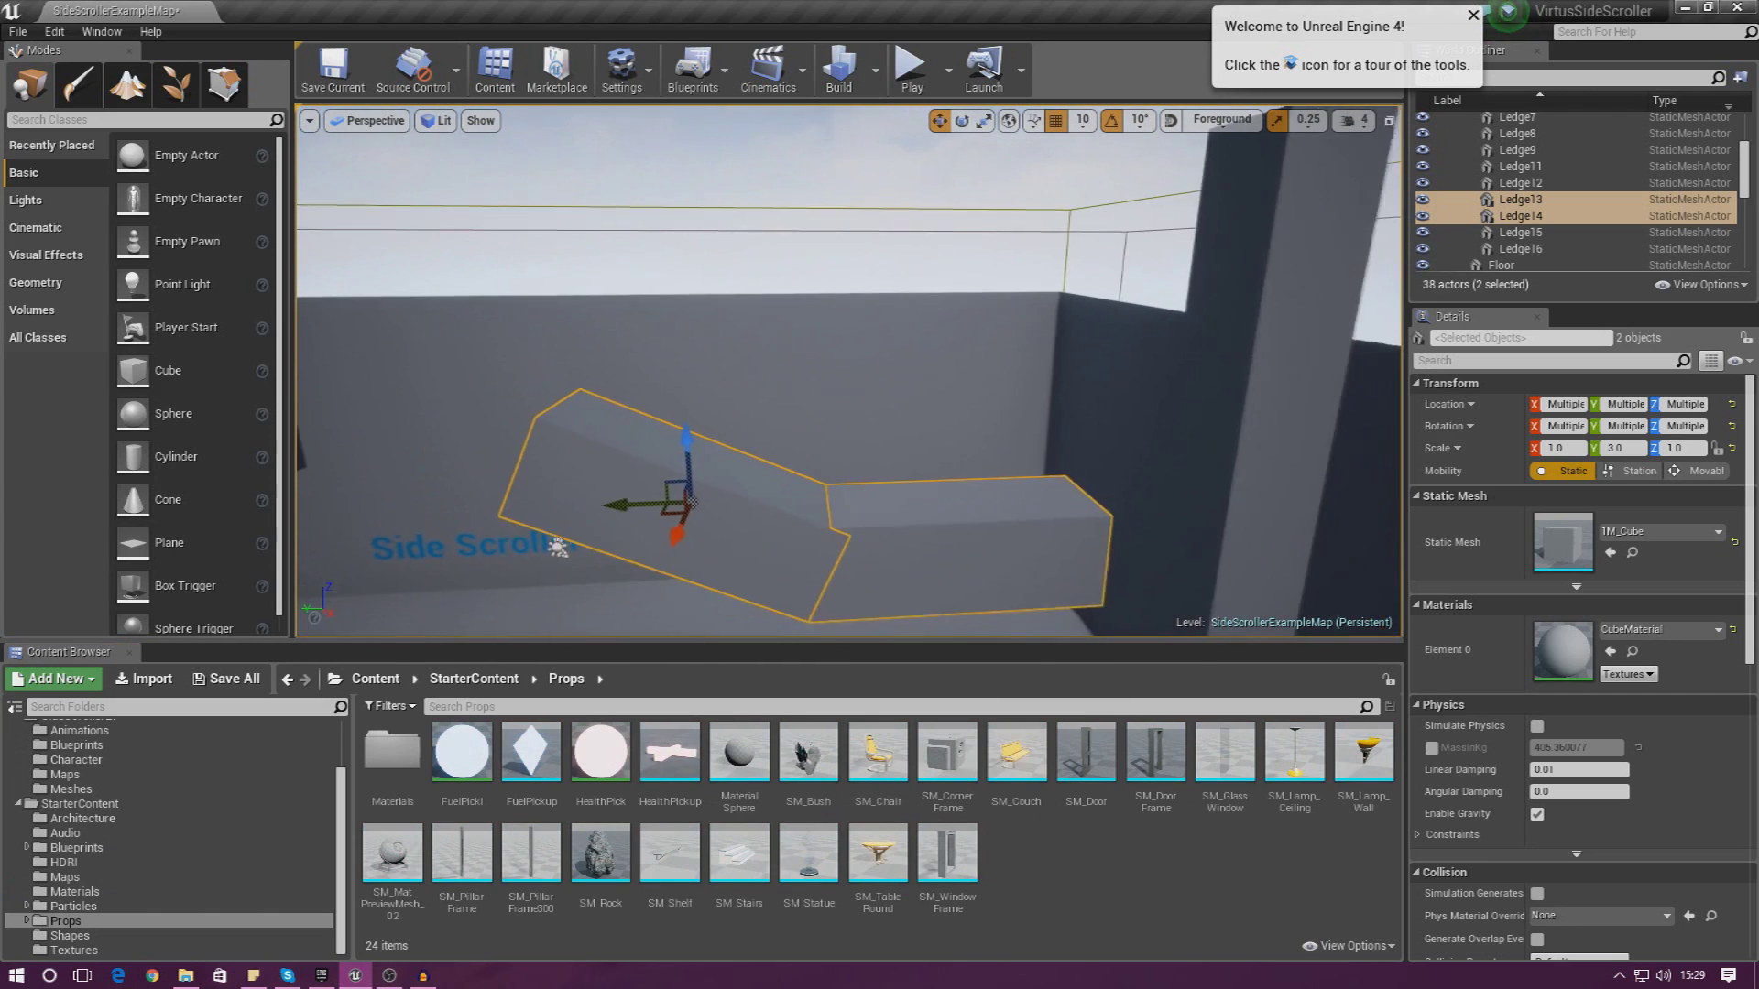
left_click_drag(1153, 768, 935, 499)
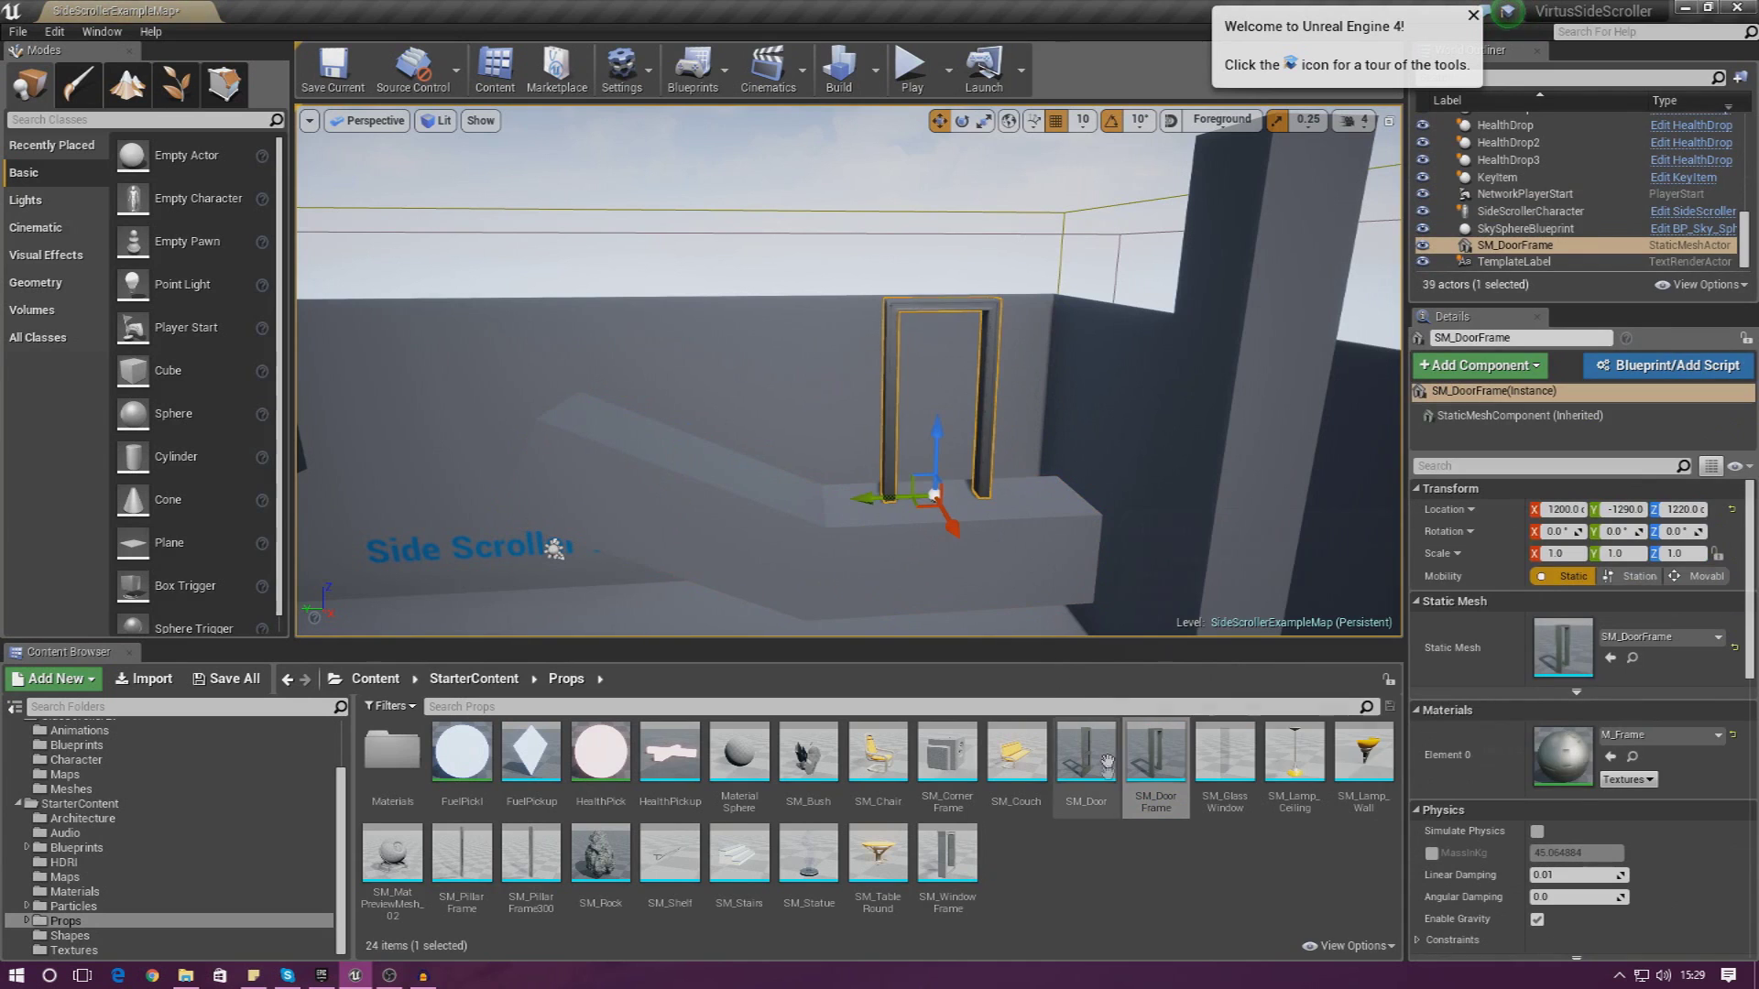
left_click_drag(1106, 762, 1014, 626)
left_click_drag(979, 547, 890, 504)
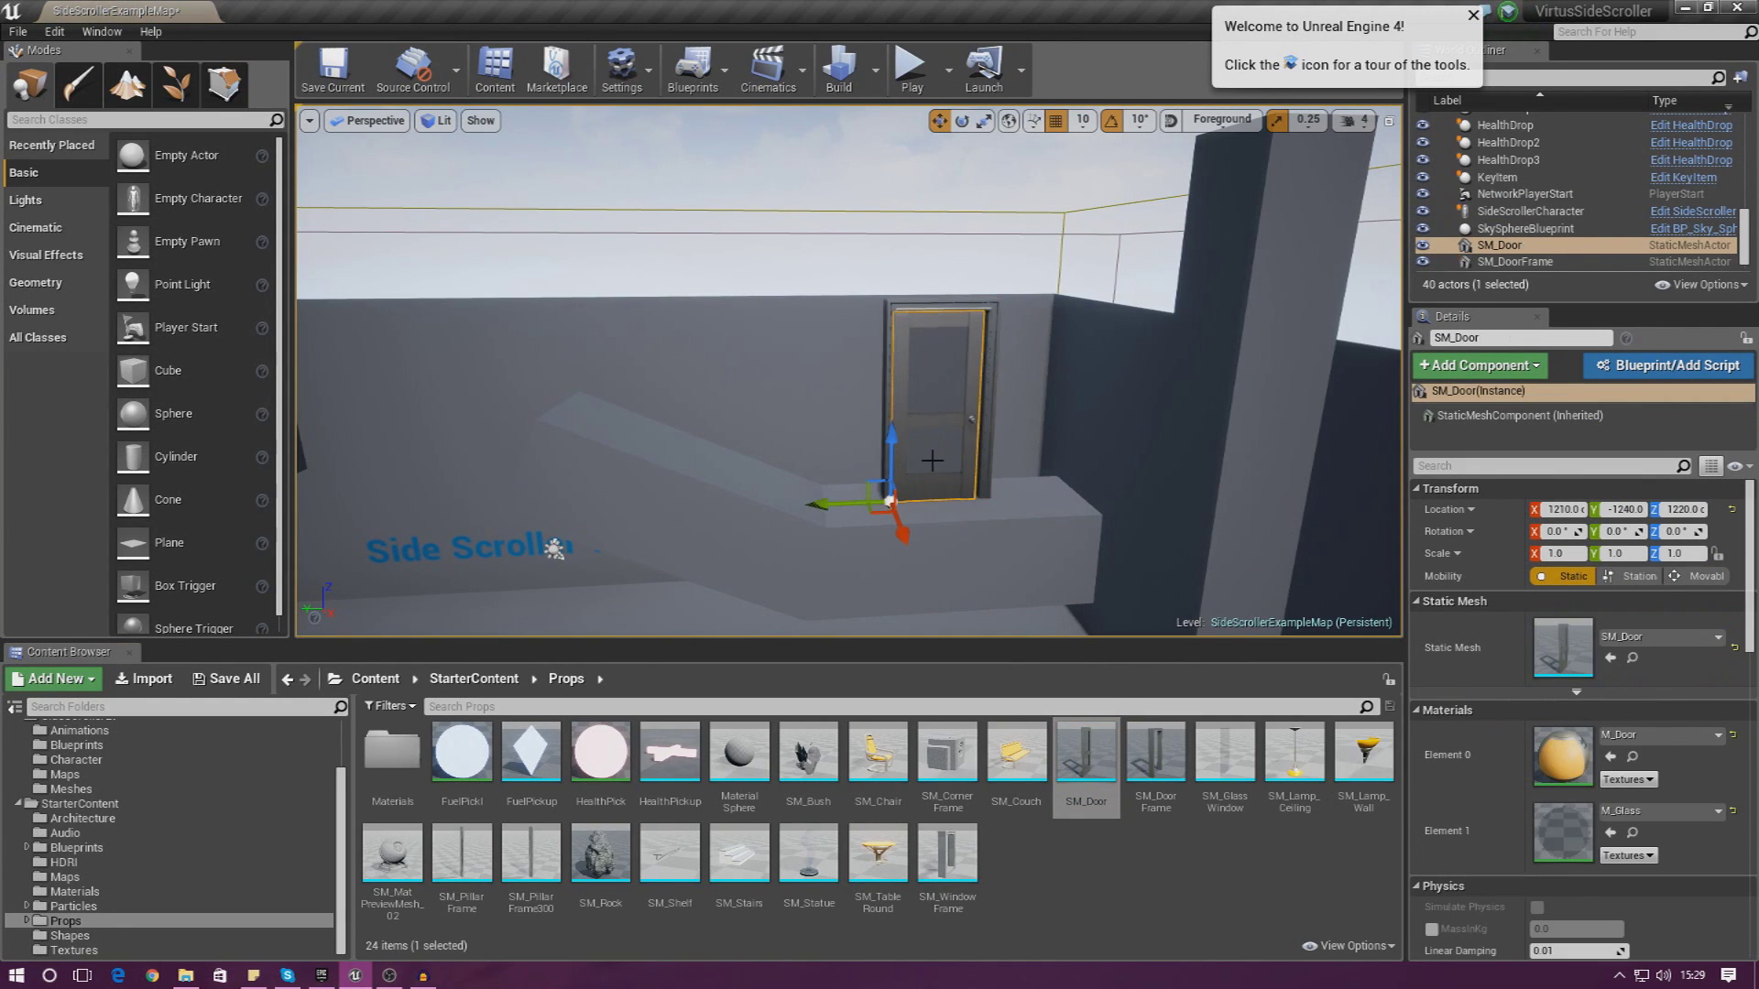
Rotate the door and its frame 90° around the Z axis
left_click(980, 409)
key("e")
left_click_drag(945, 566, 753, 519)
left_click(928, 415)
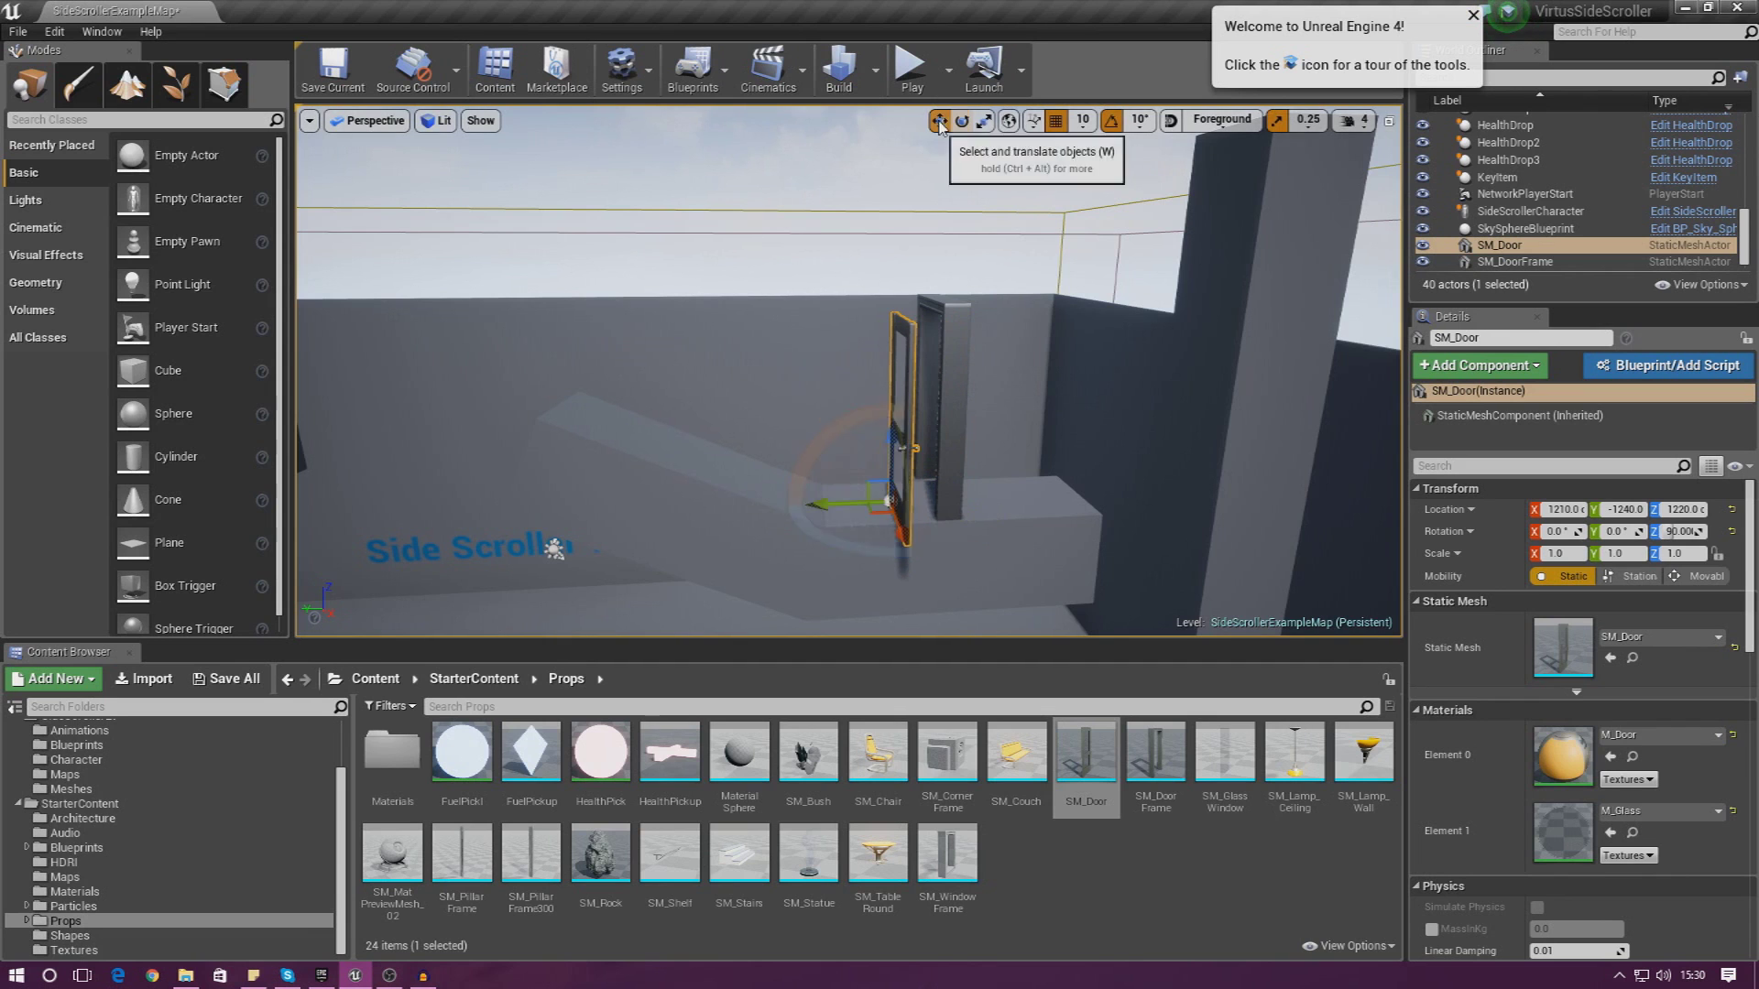
Move SM_Door back into the rotated frame, at about X 1160 and Y -1280
left_click(939, 123)
right_click_drag(930, 220, 1081, 229)
right_click_drag(775, 415, 774, 415)
left_click_drag(852, 535, 775, 496)
left_click(829, 542)
right_click_drag(829, 542, 857, 512)
left_click(858, 512)
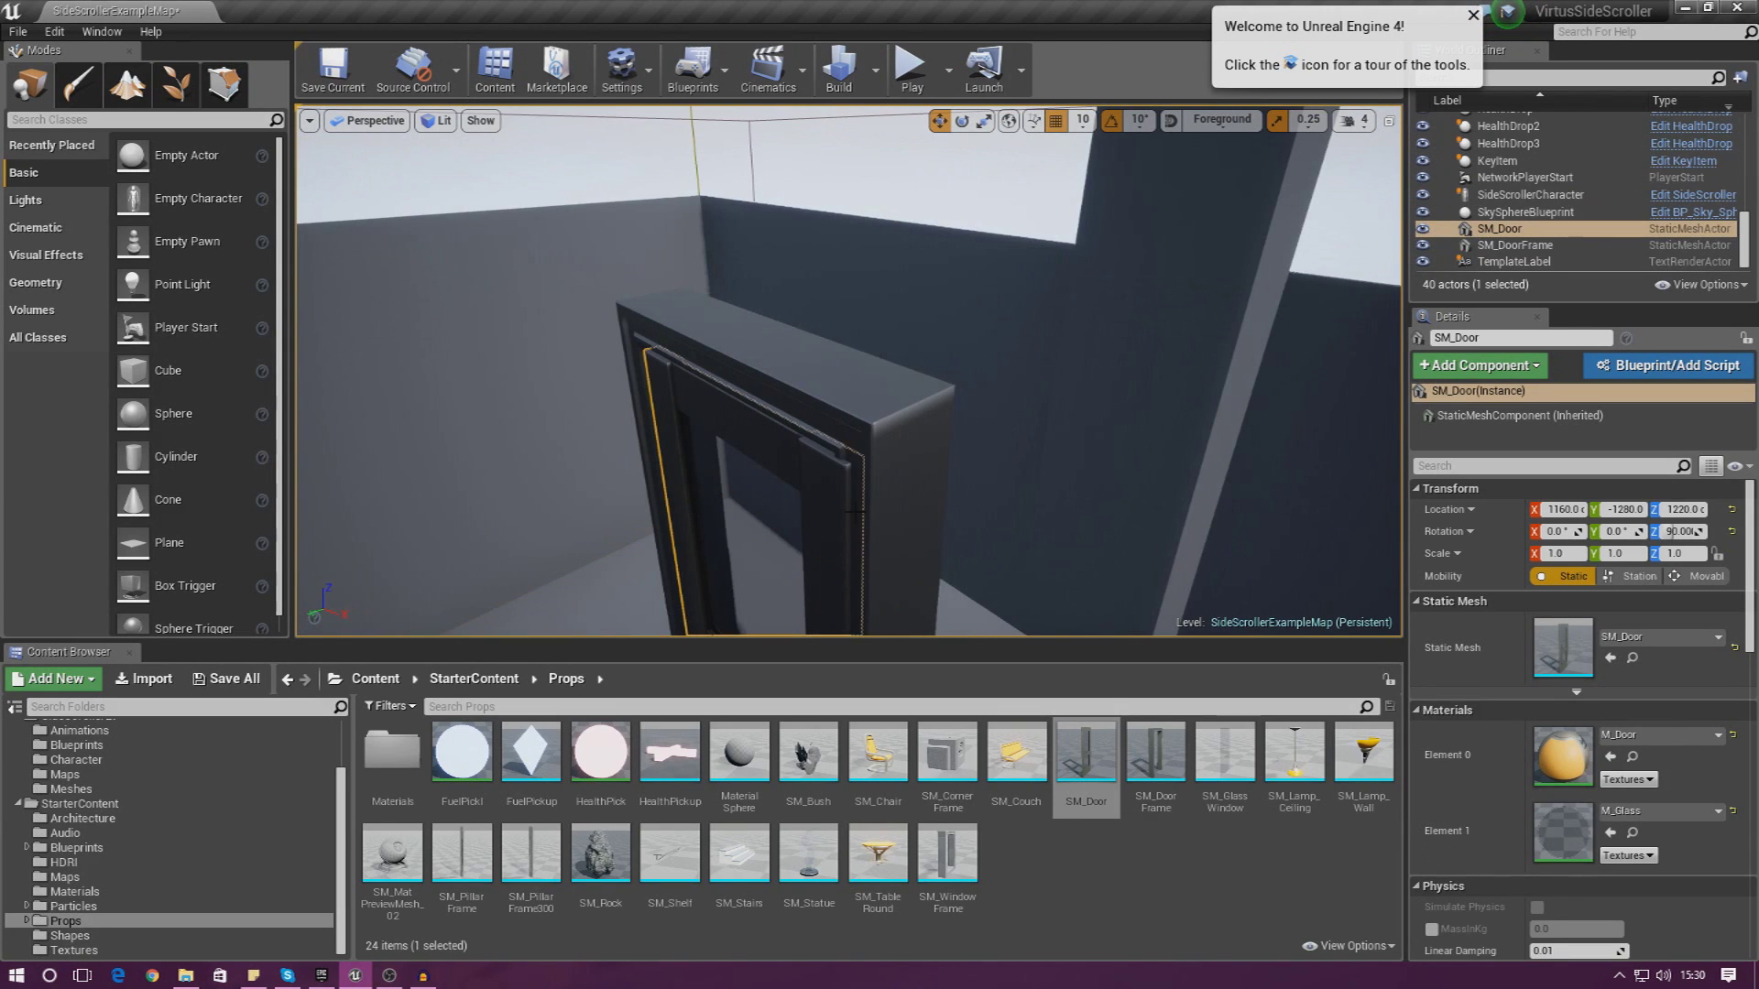
Shift SM_Door deeper into the frame to a location of about X 1160, Y -1290
key("f")
left_click_drag(858, 468, 856, 457)
left_click(788, 378)
right_click_drag(787, 377, 788, 378)
right_click_drag(962, 554, 962, 554)
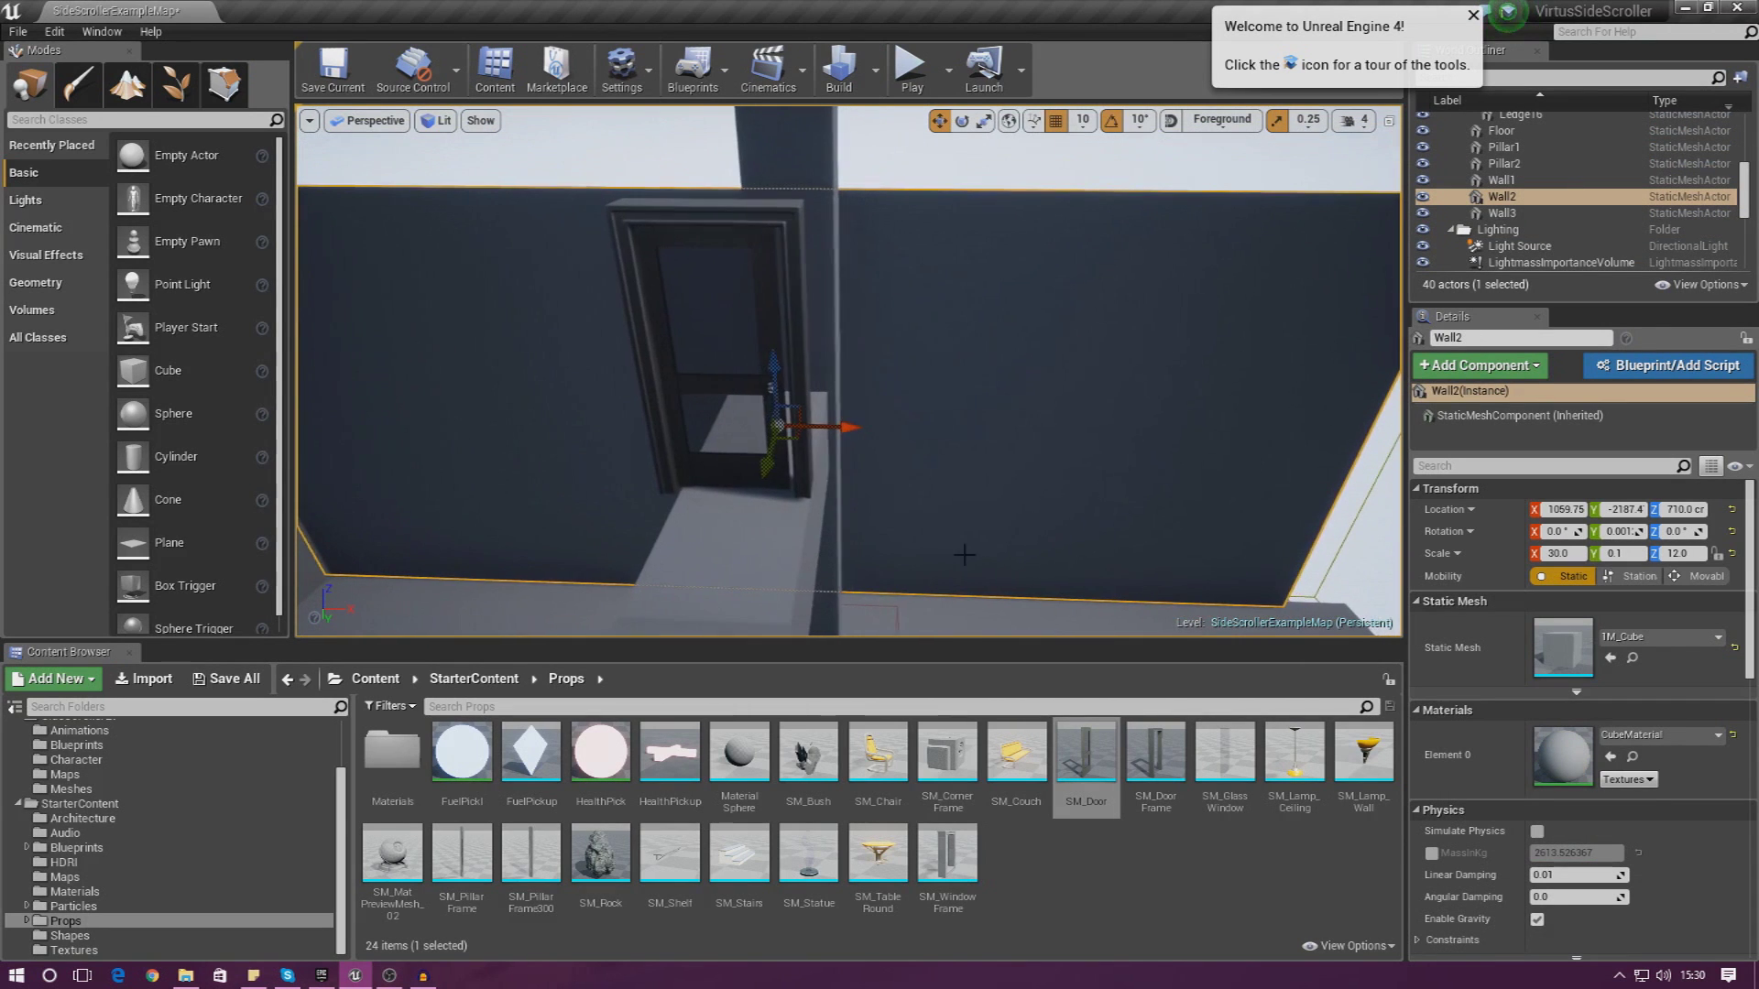
left_click(732, 458)
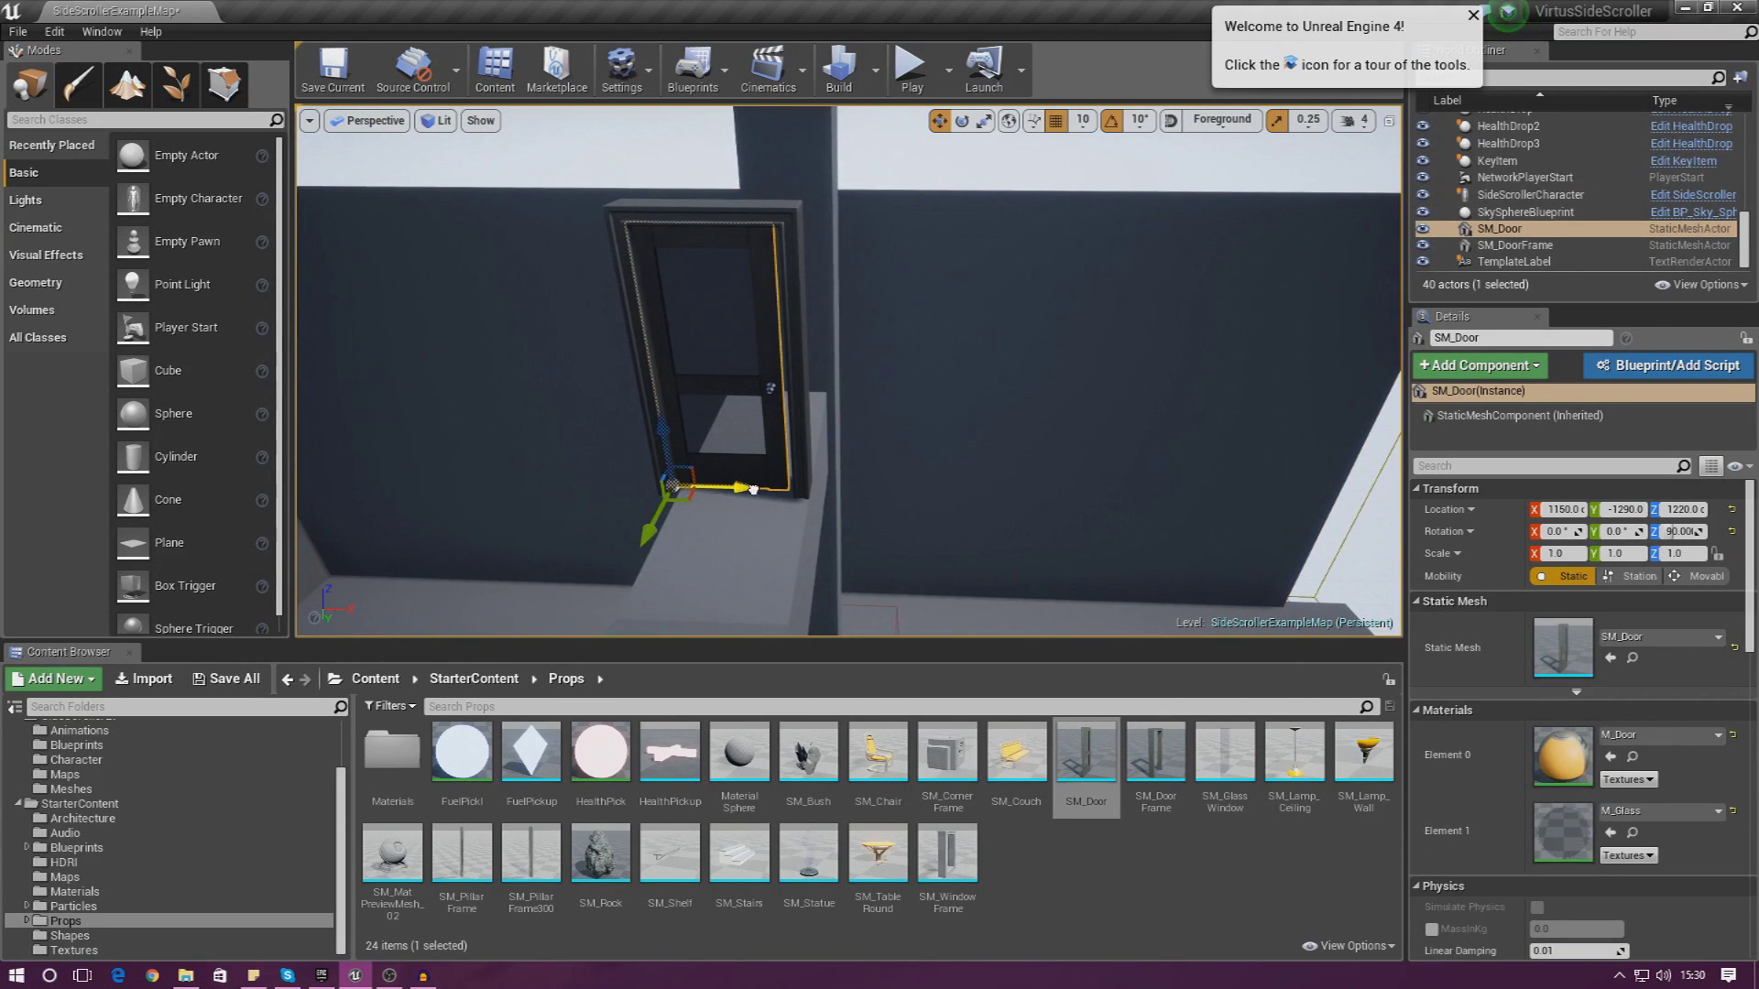
left_click_drag(753, 490, 757, 491)
Turn off position grid snapping and centre SM_Door in its frame at an X location of about 1154
right_click_drag(882, 438, 881, 438)
left_click(881, 438)
left_click(853, 425)
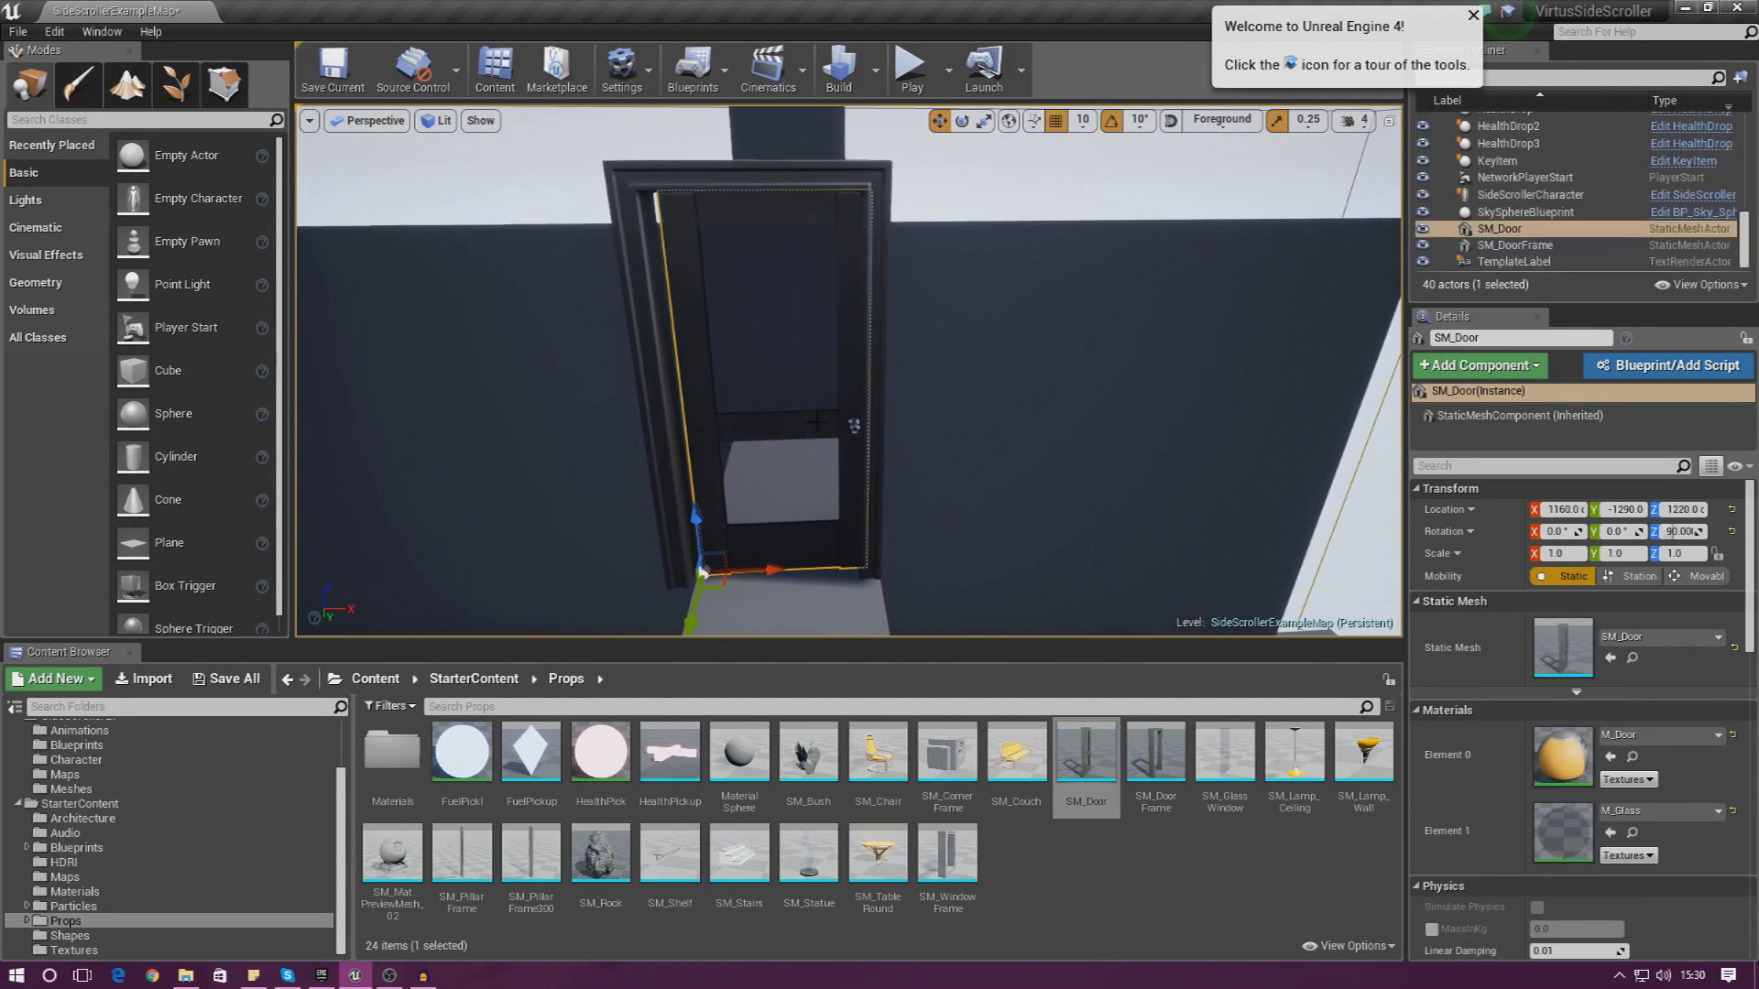
left_click(1056, 120)
left_click_drag(777, 570, 765, 573)
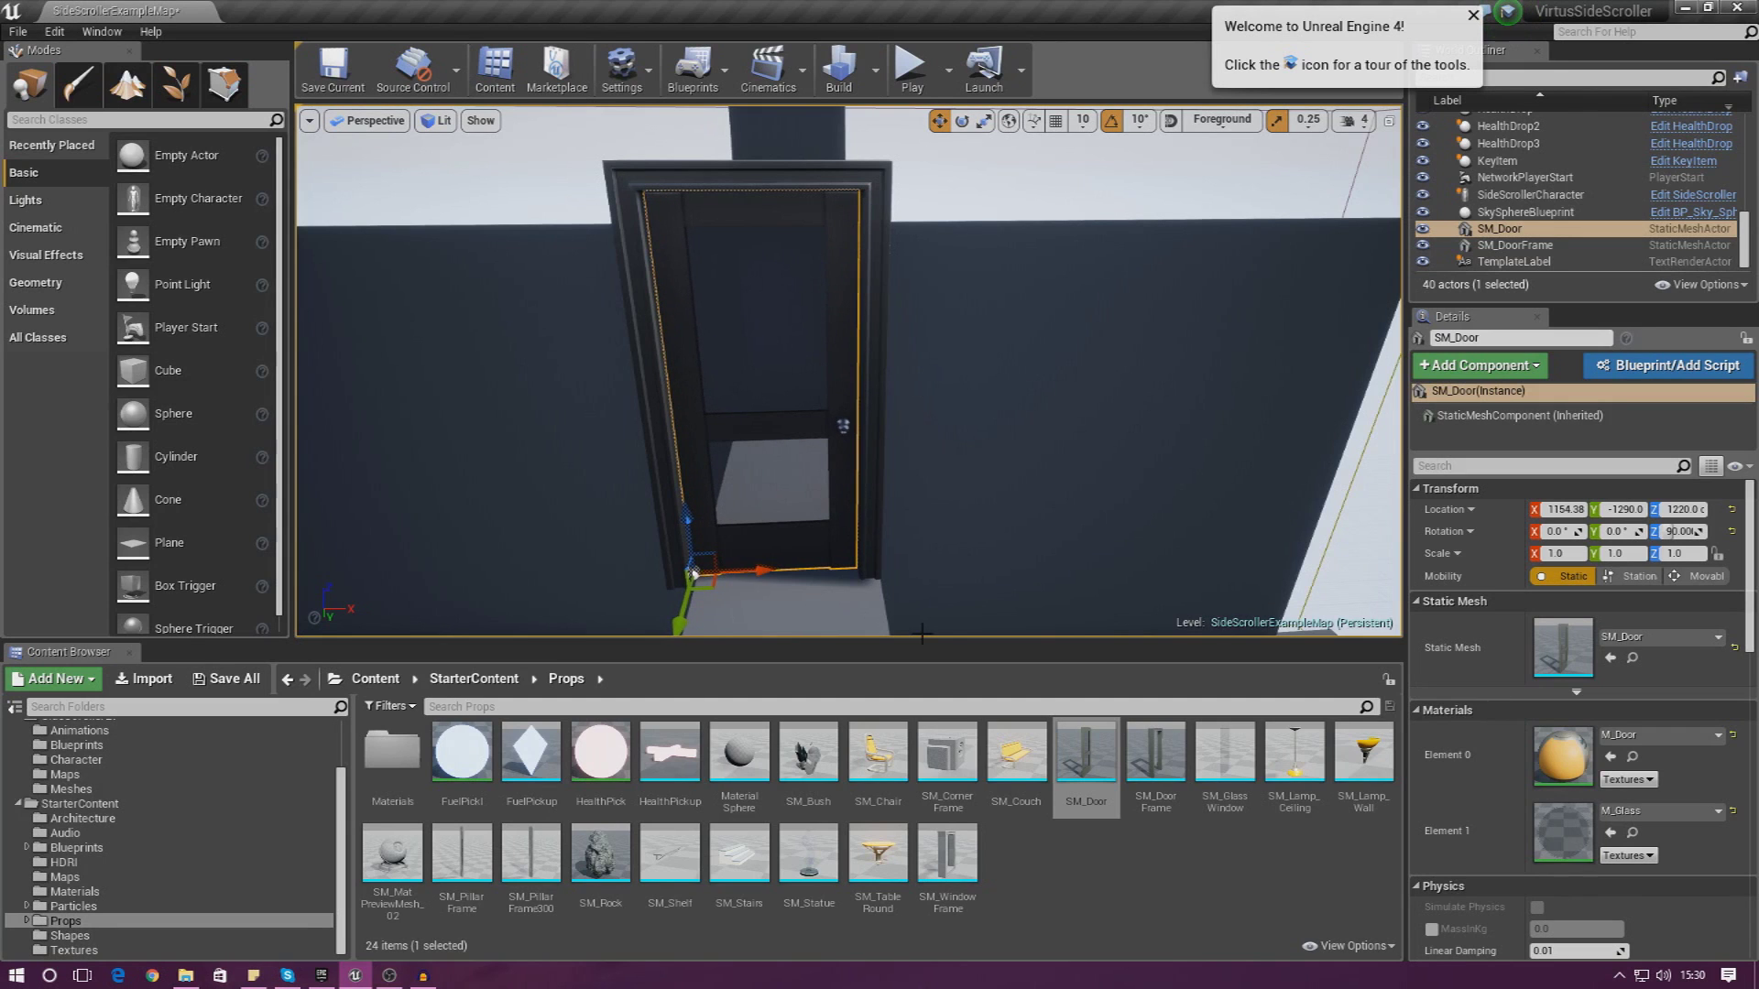
left_click(852, 598)
right_click_drag(853, 597, 733, 586)
left_click(897, 509)
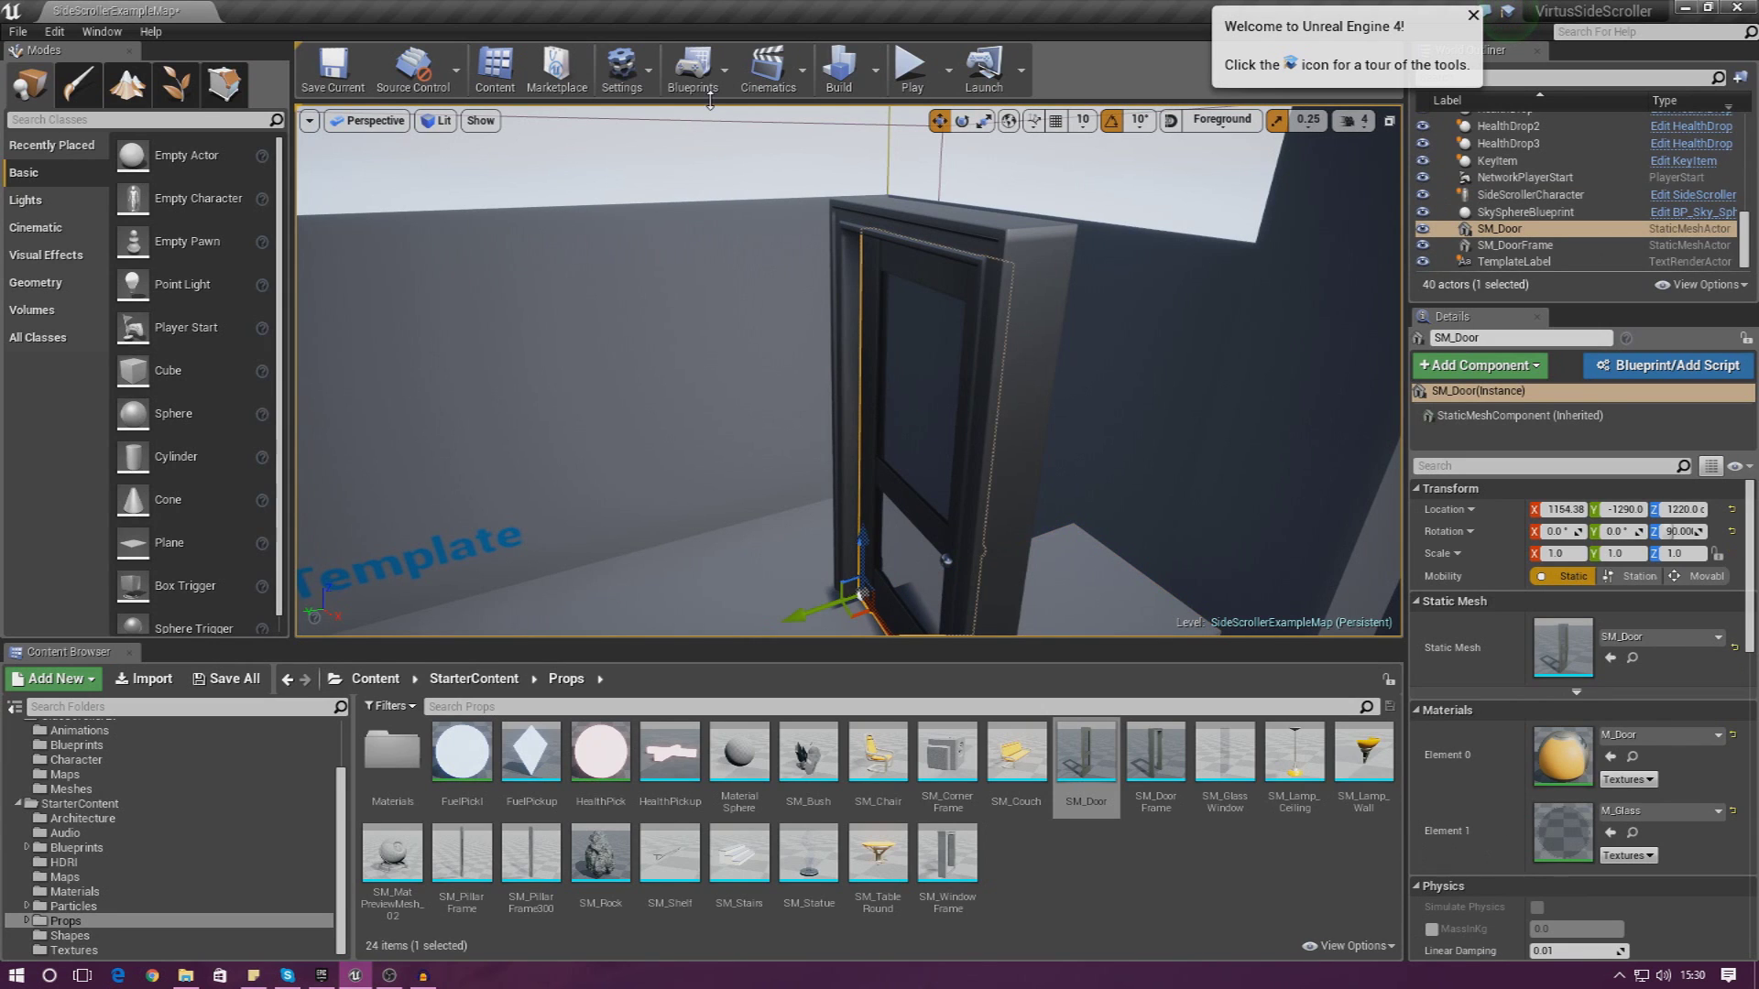
Add a legacy Matinee to the level and shrink its editor to a floating window
left_click(768, 69)
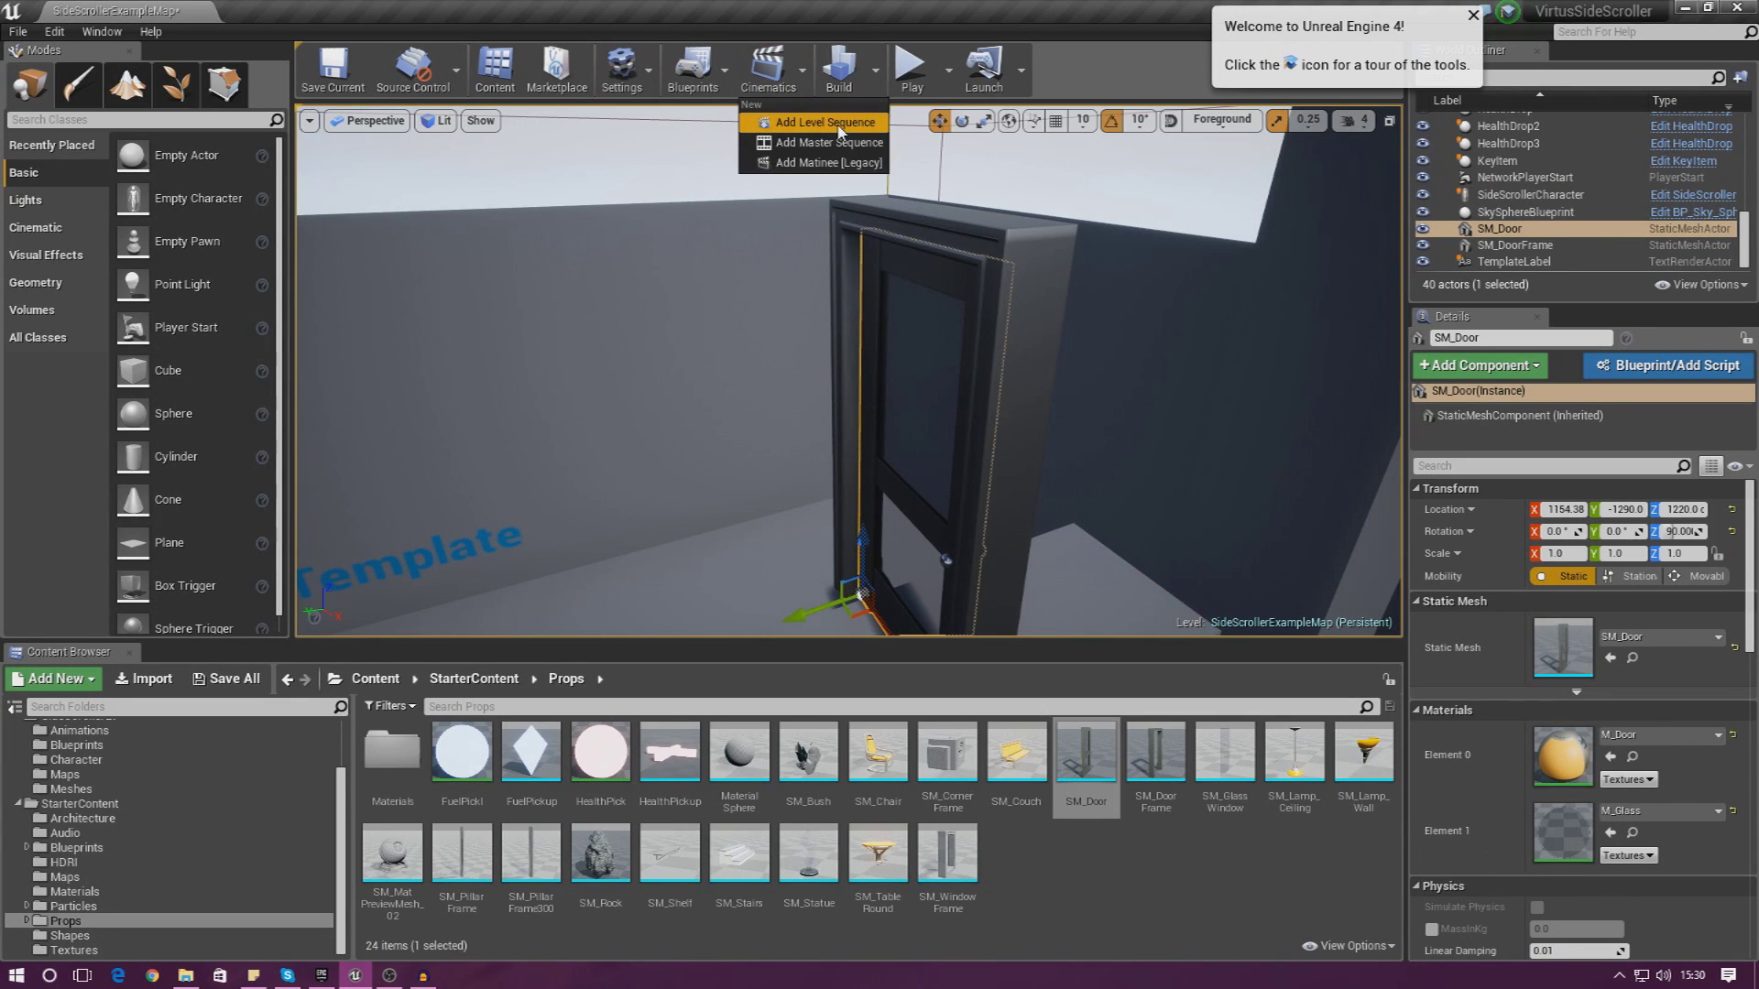
left_click(868, 168)
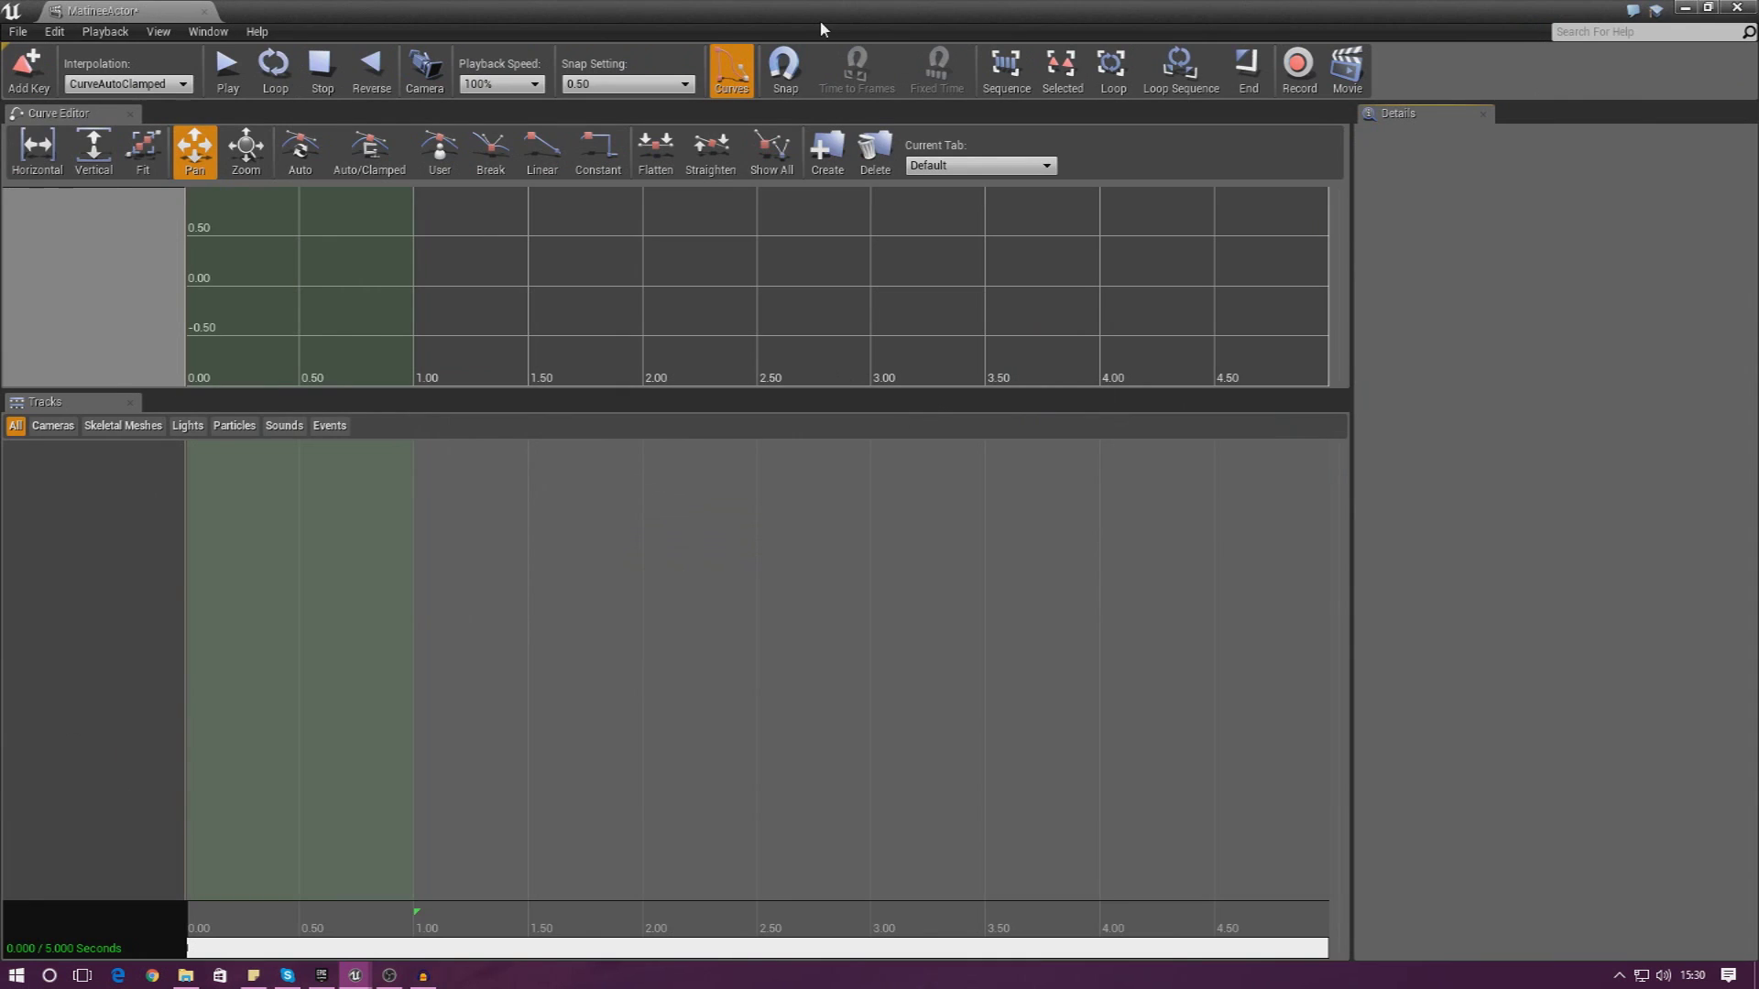
double_click(821, 21)
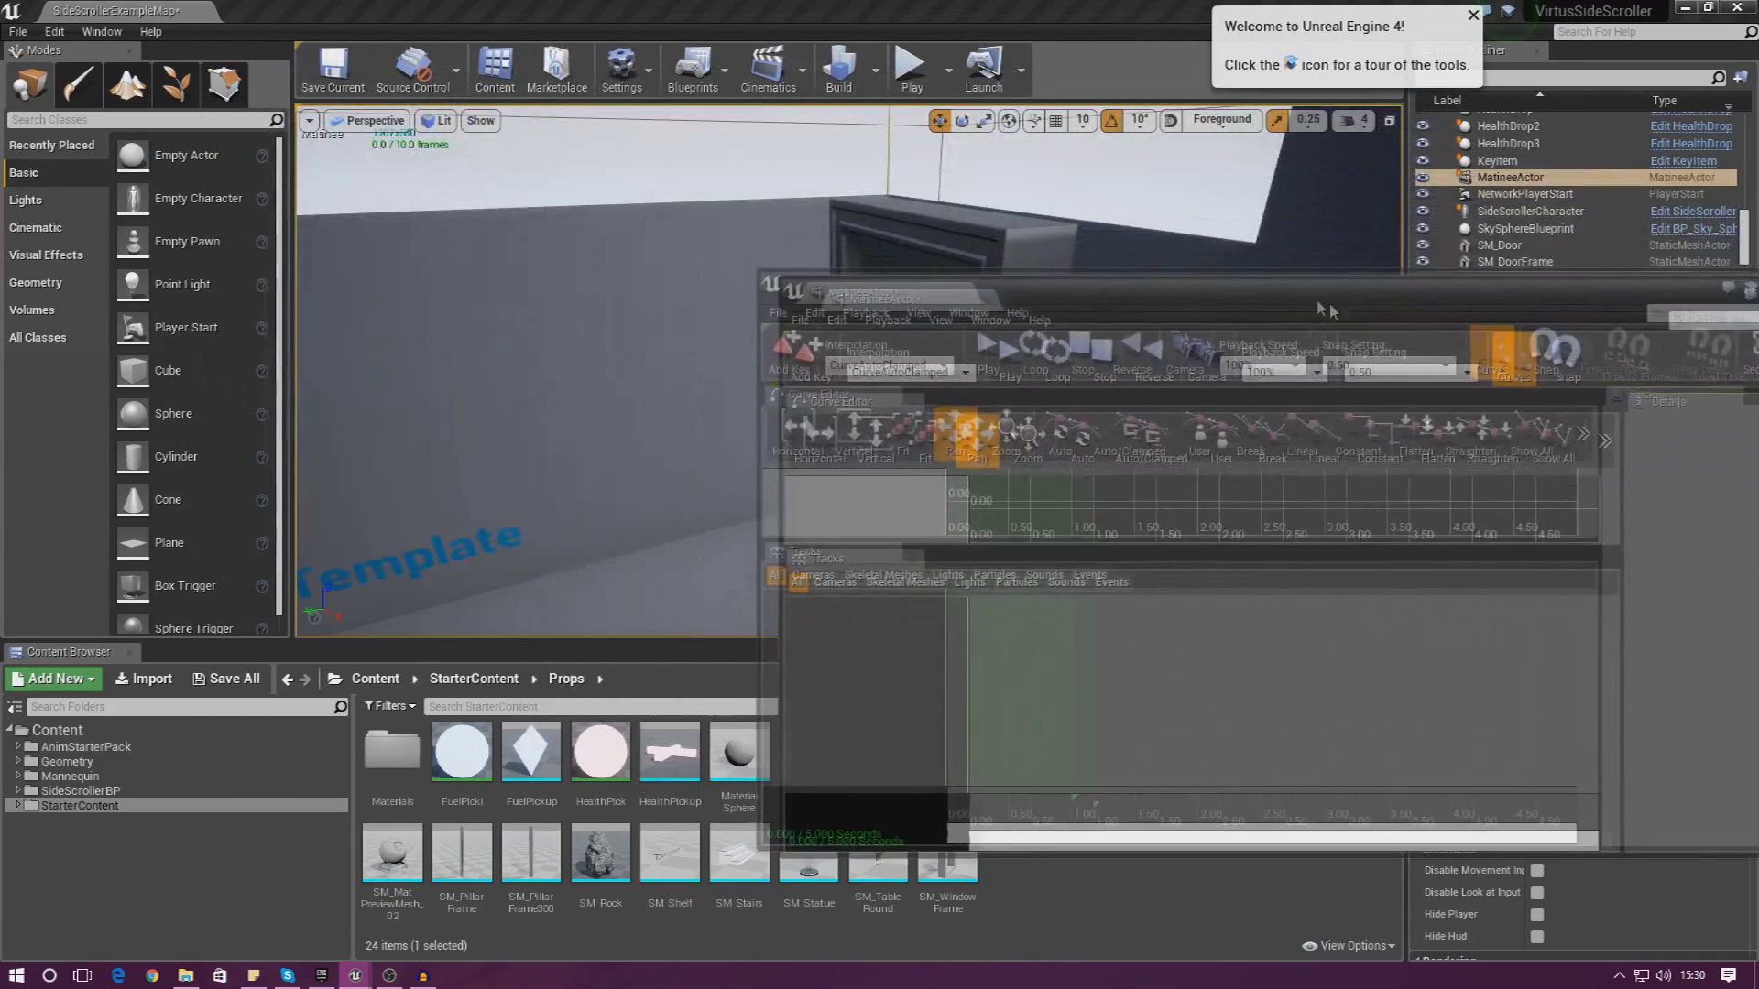
Create a new empty Matinee group named Door for the SM_Door actor
right_click_drag(586, 430, 674, 443)
left_click(674, 444)
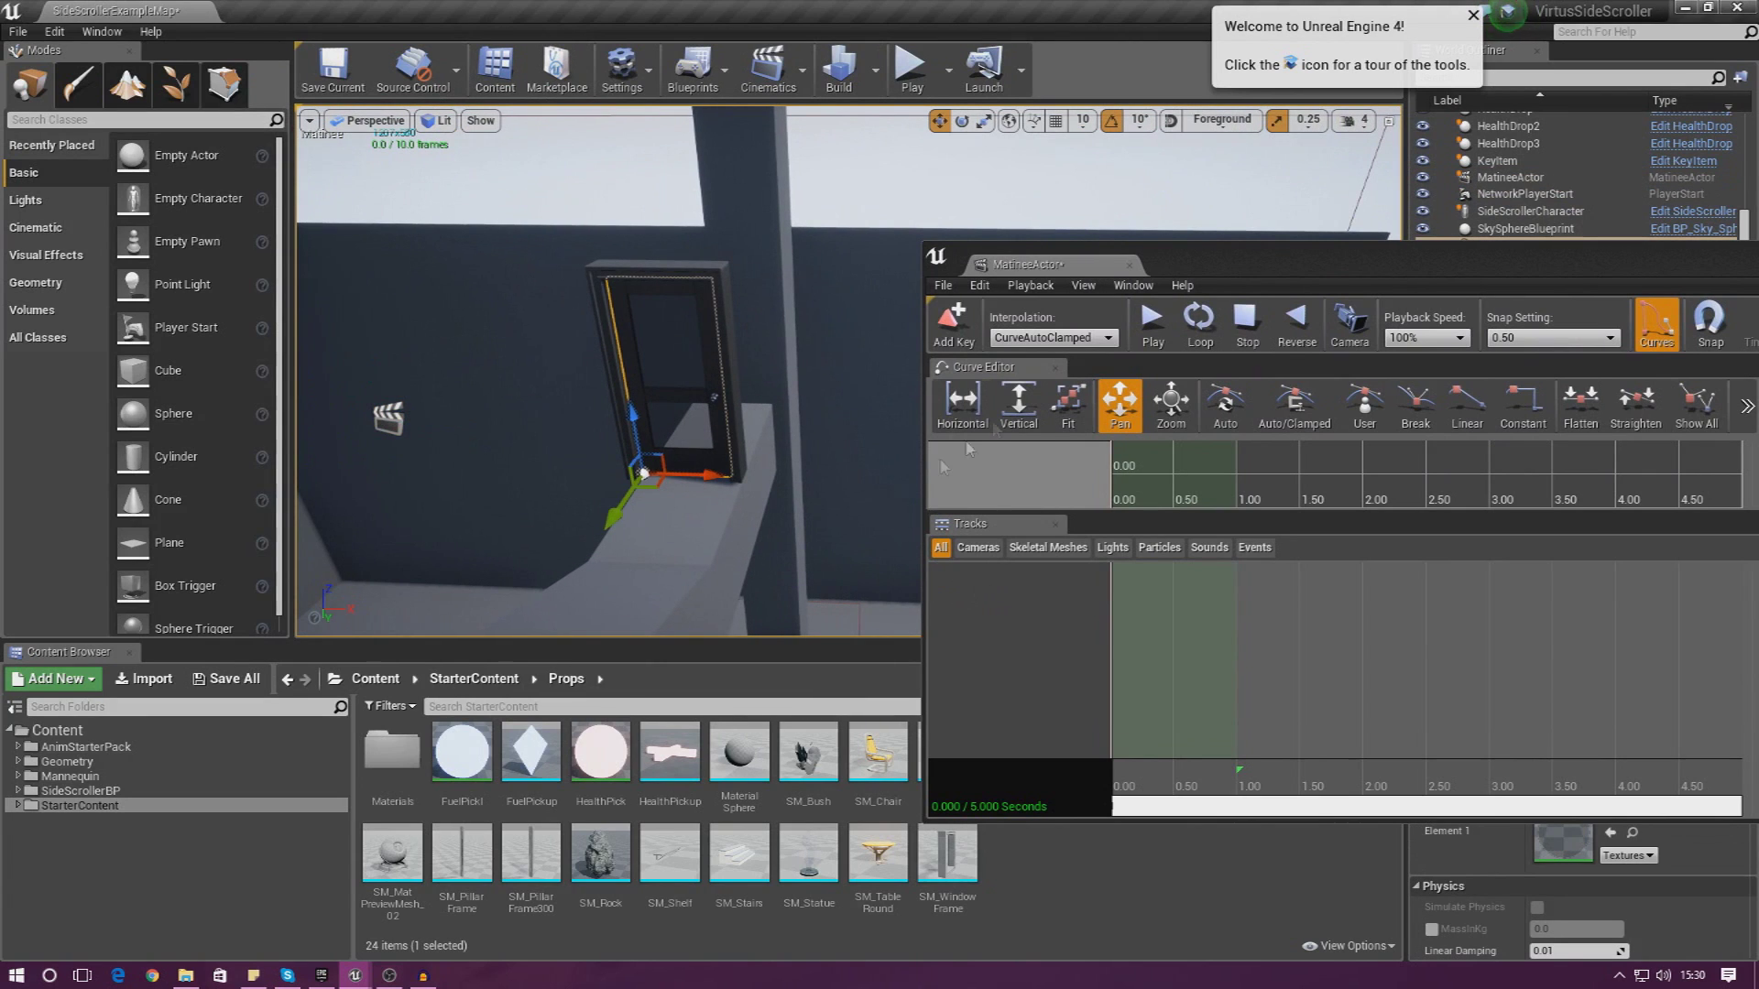
right_click(982, 596)
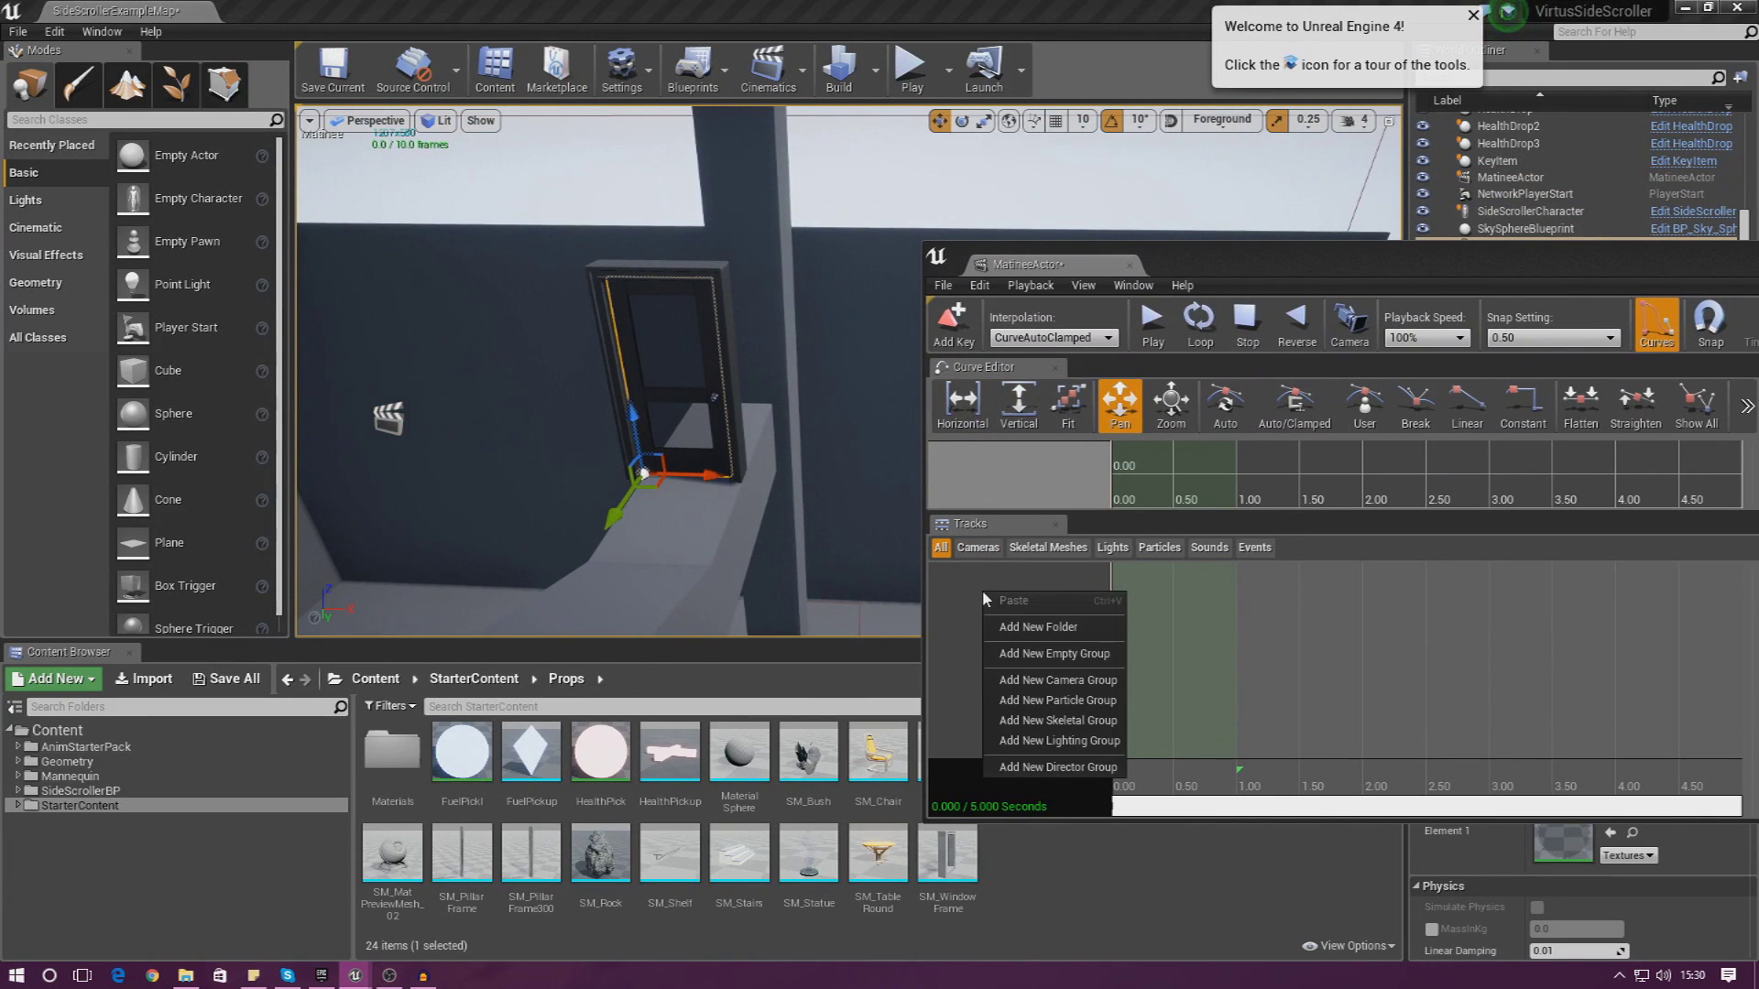
left_click(1049, 654)
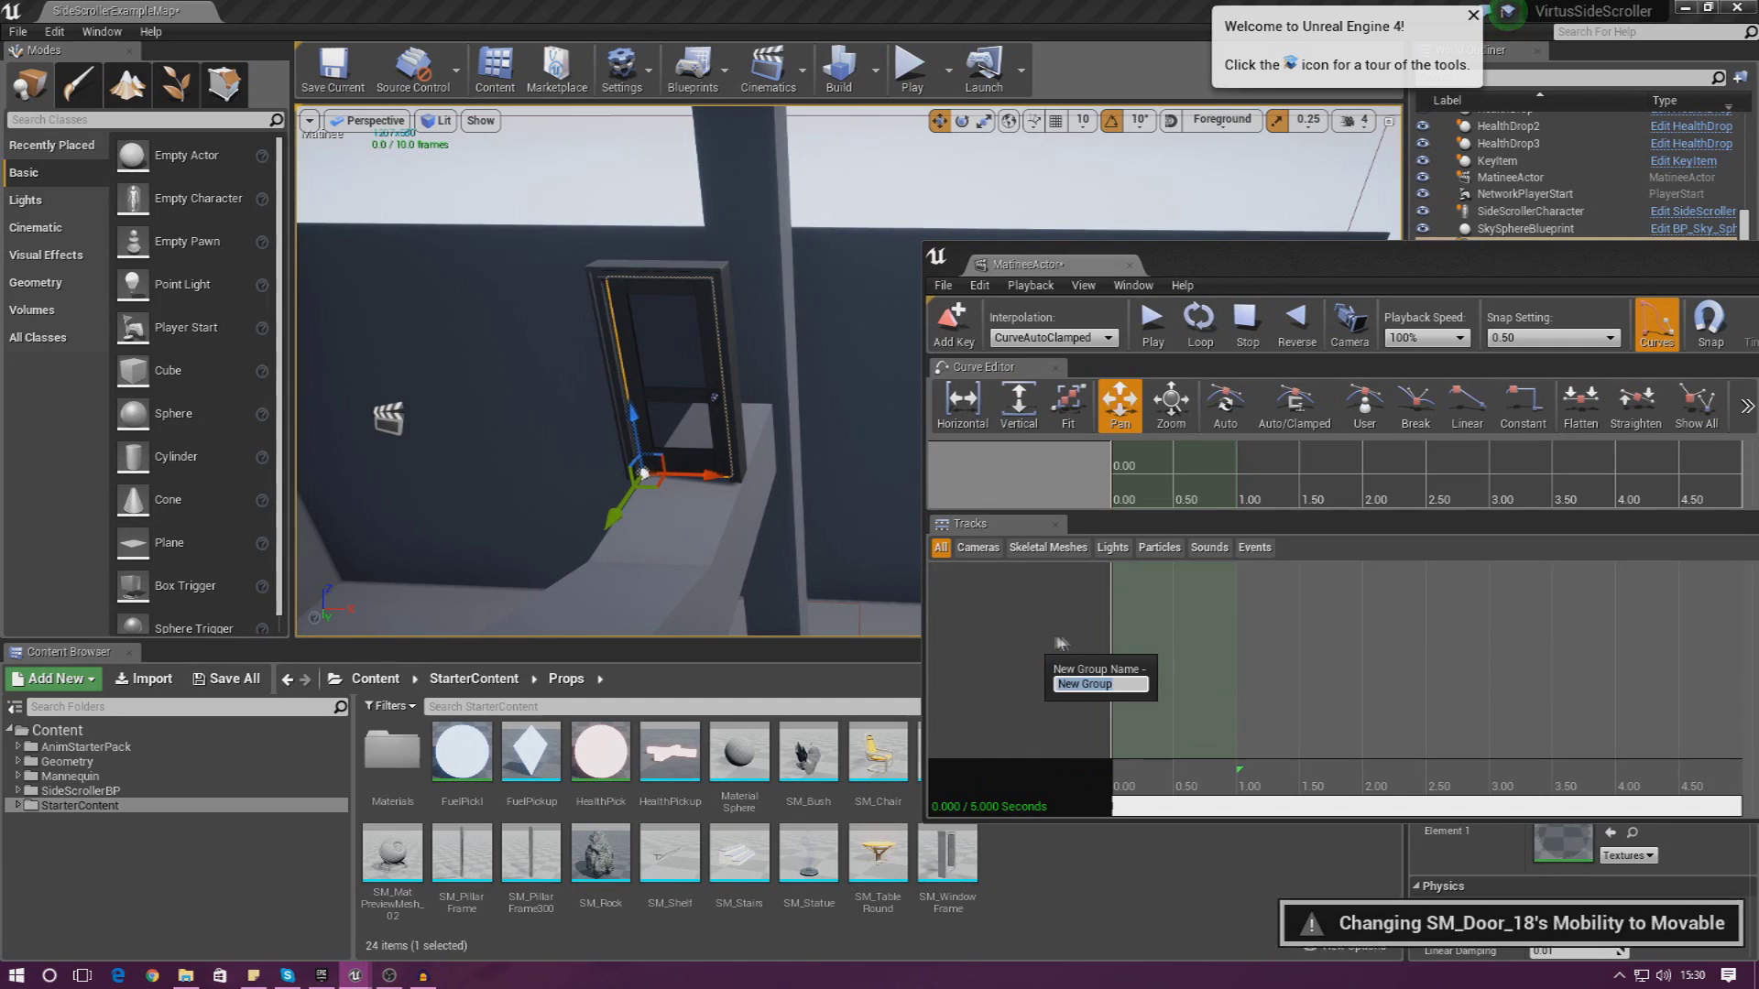
type("Door")
key("Return")
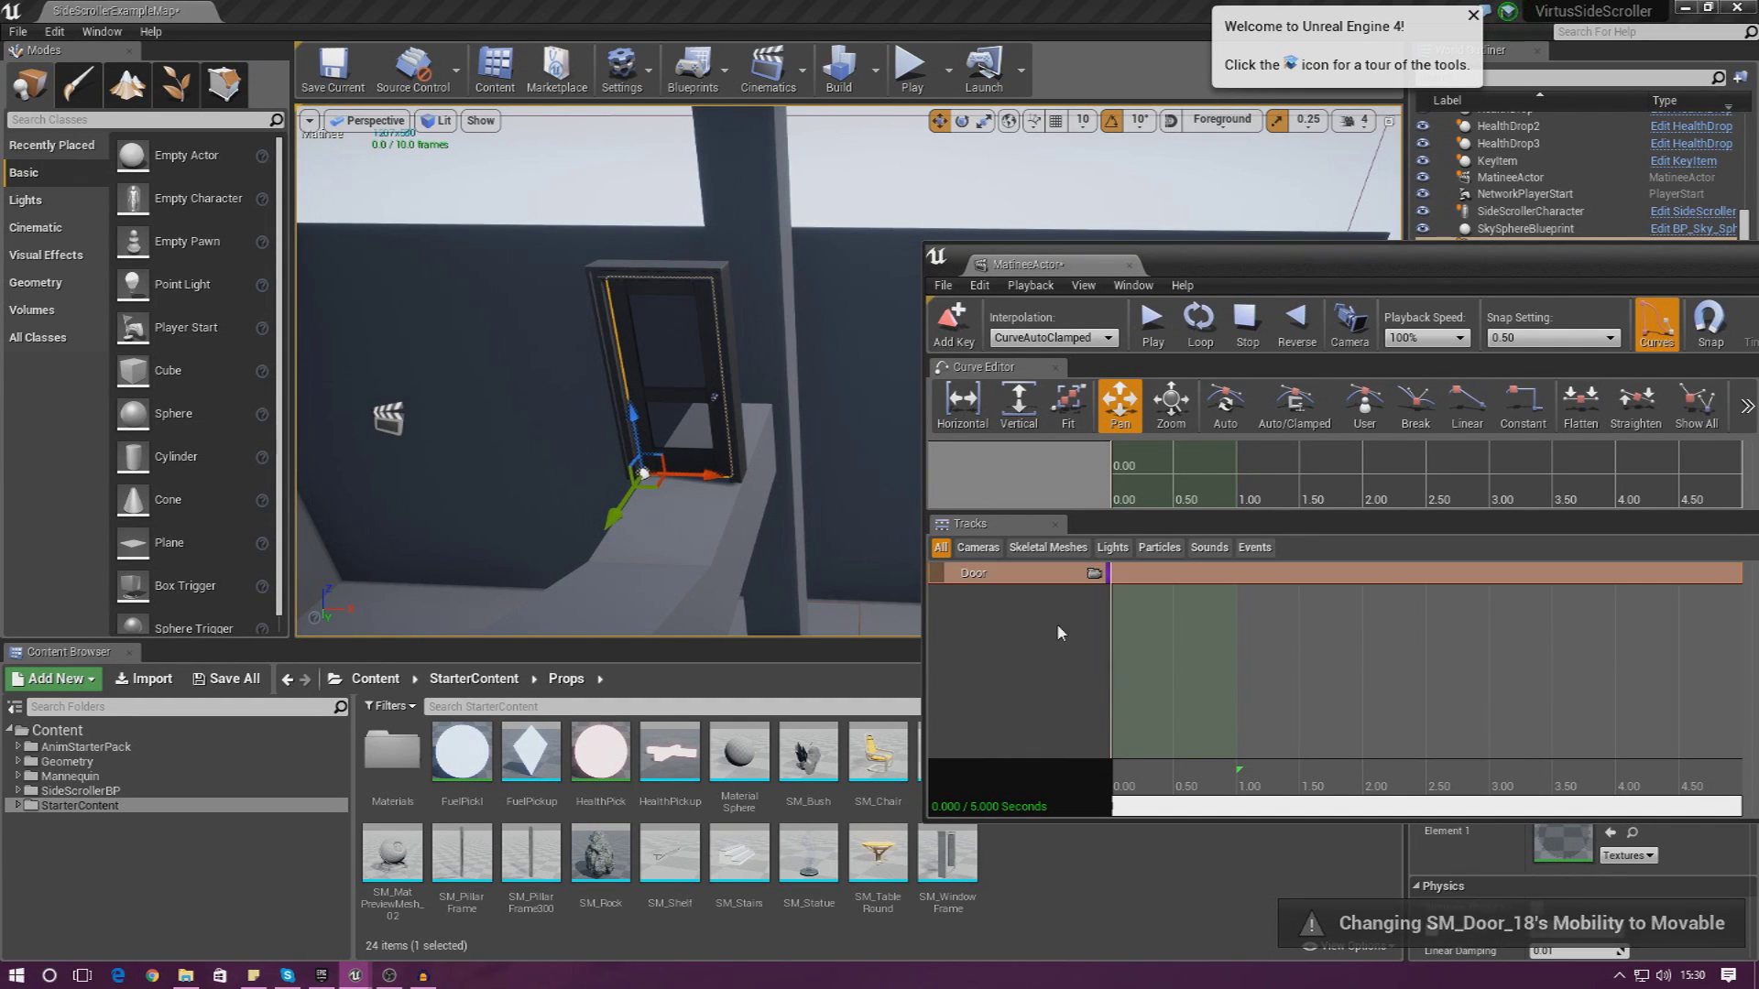
Add a movement track to the Door group and set a key at about 0.99 seconds
right_click(1058, 574)
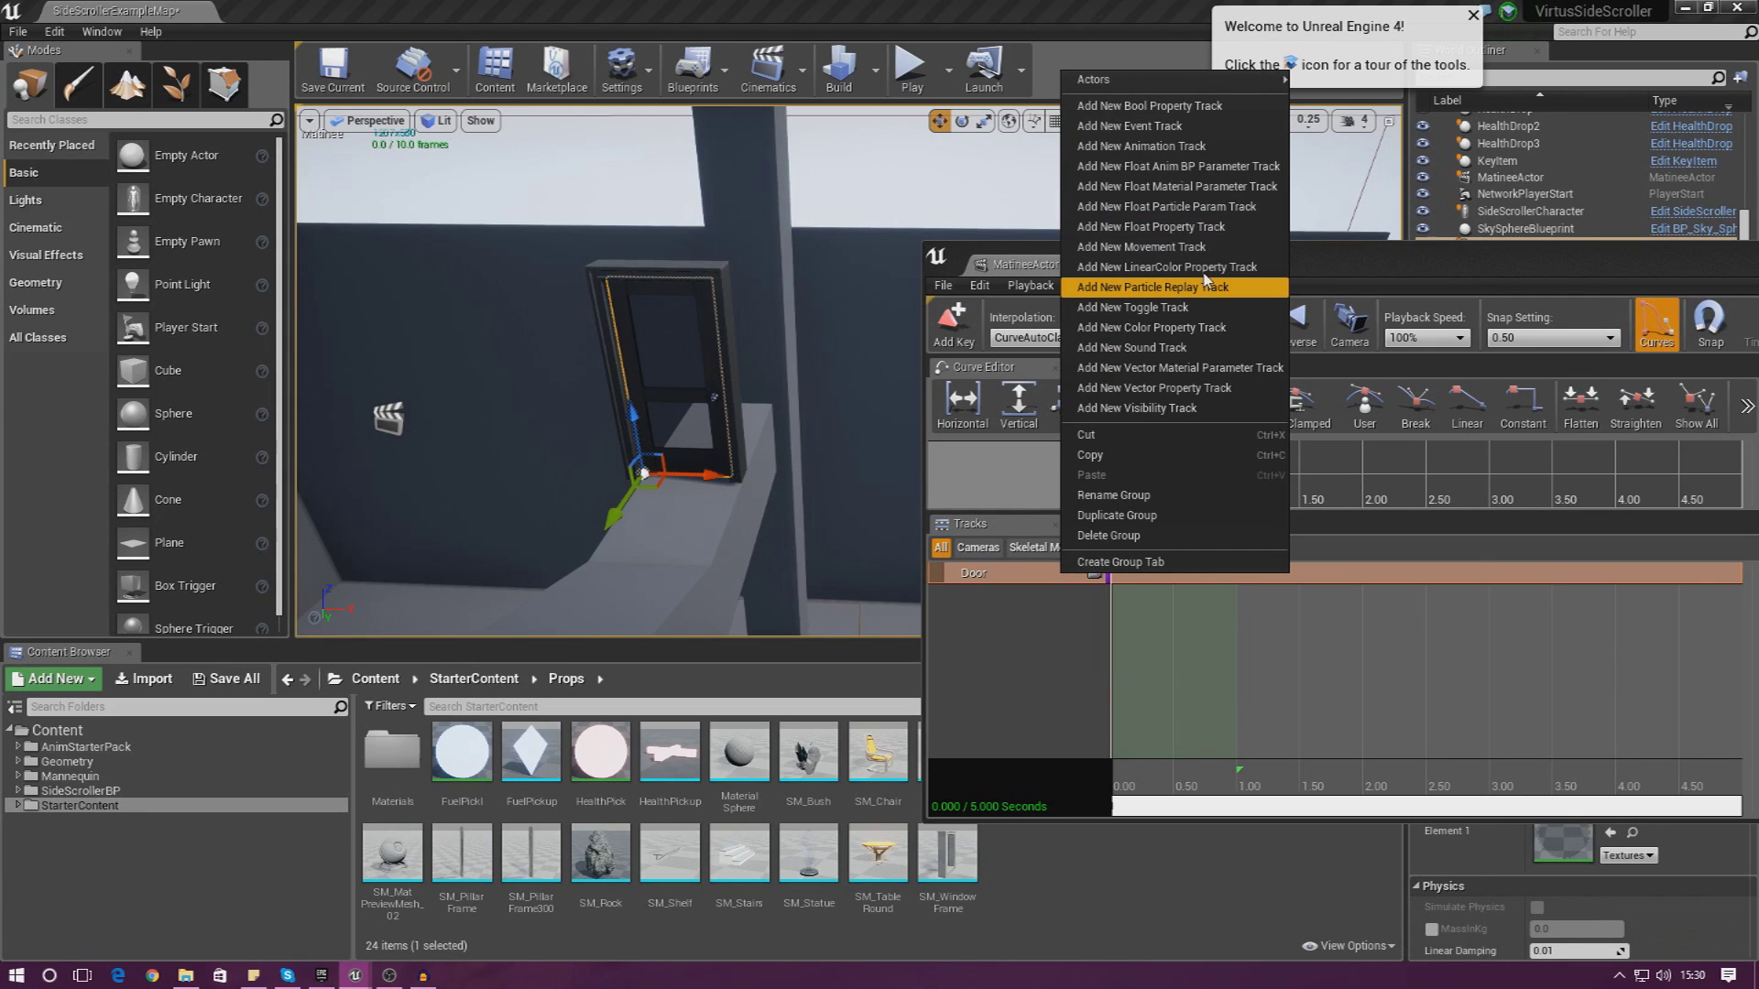
left_click(1156, 247)
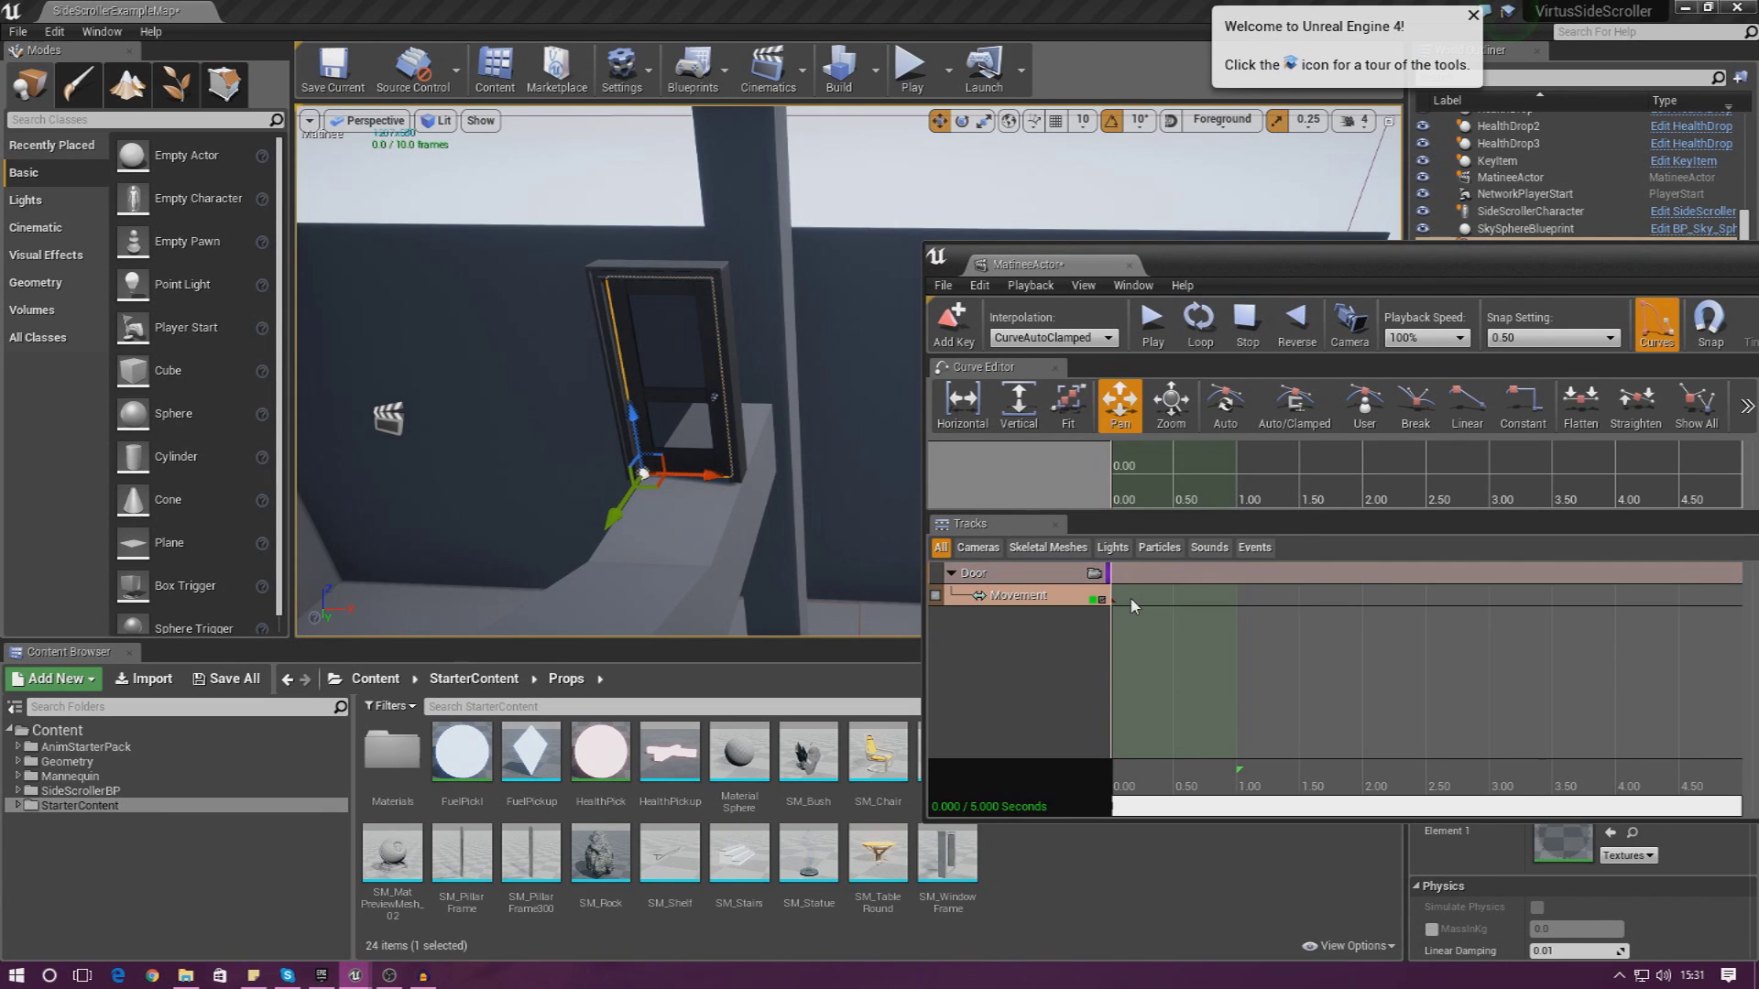
left_click_drag(1207, 256, 1075, 154)
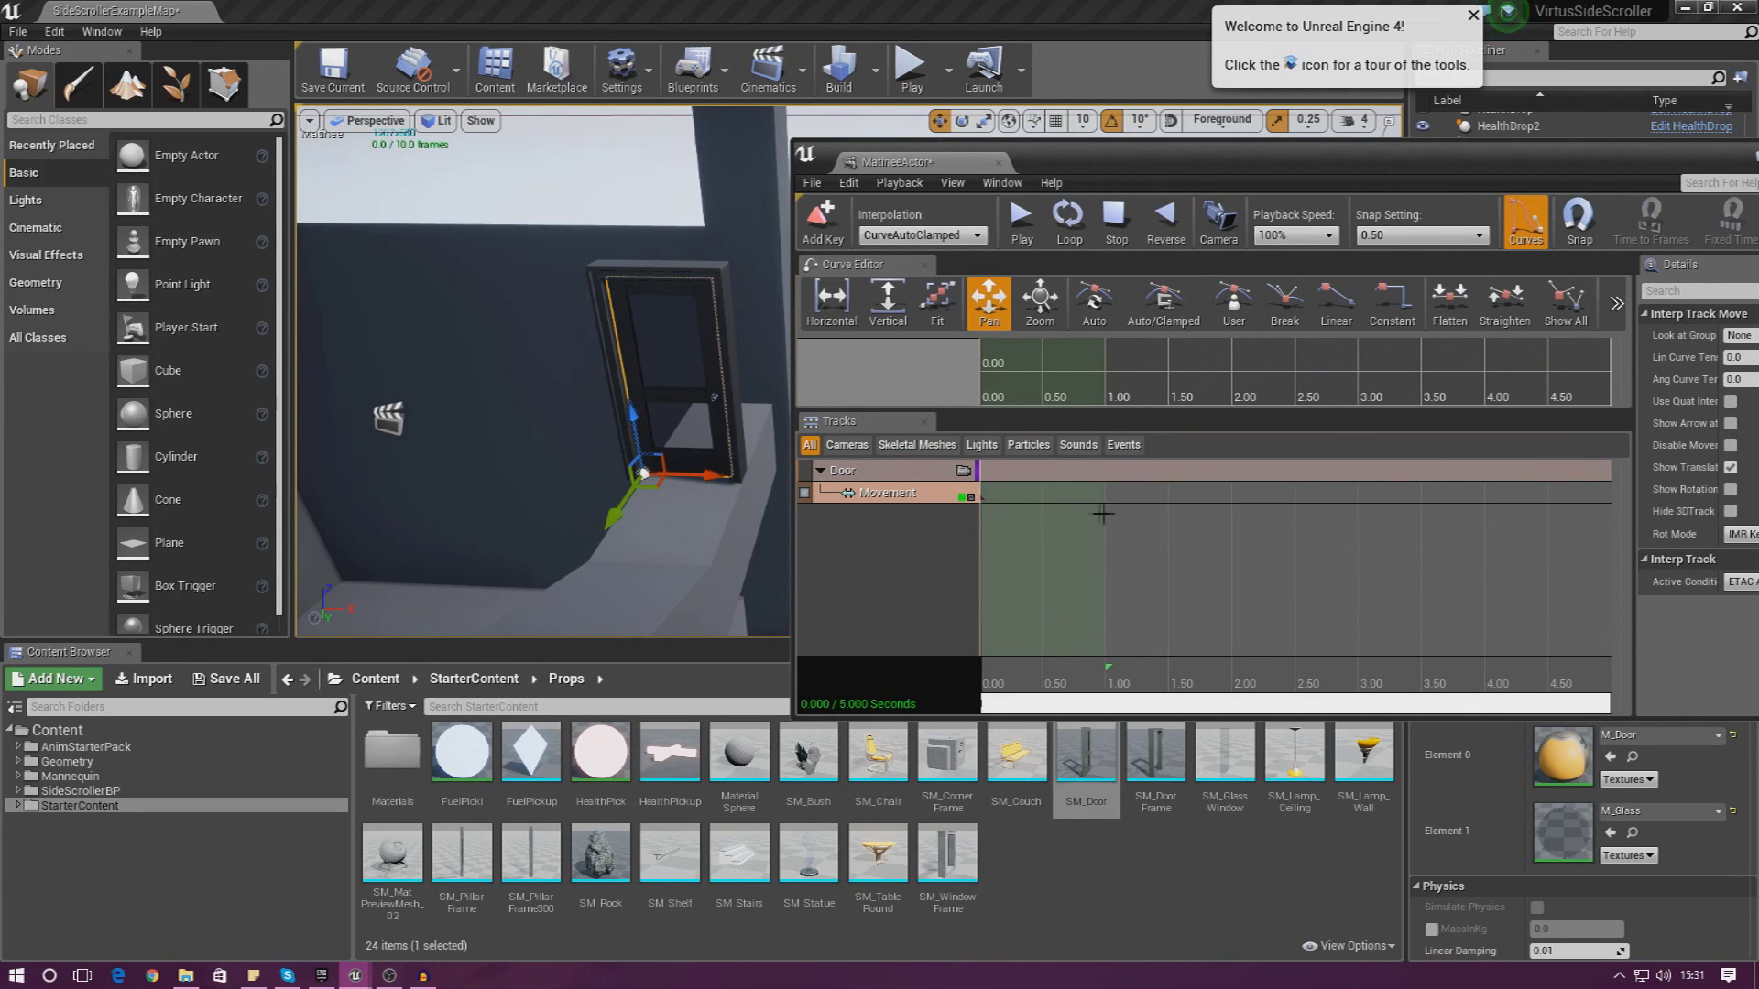
mouse_move(1104, 687)
left_mouse_down()
mouse_move(1049, 689)
mouse_move(1111, 694)
left_mouse_up()
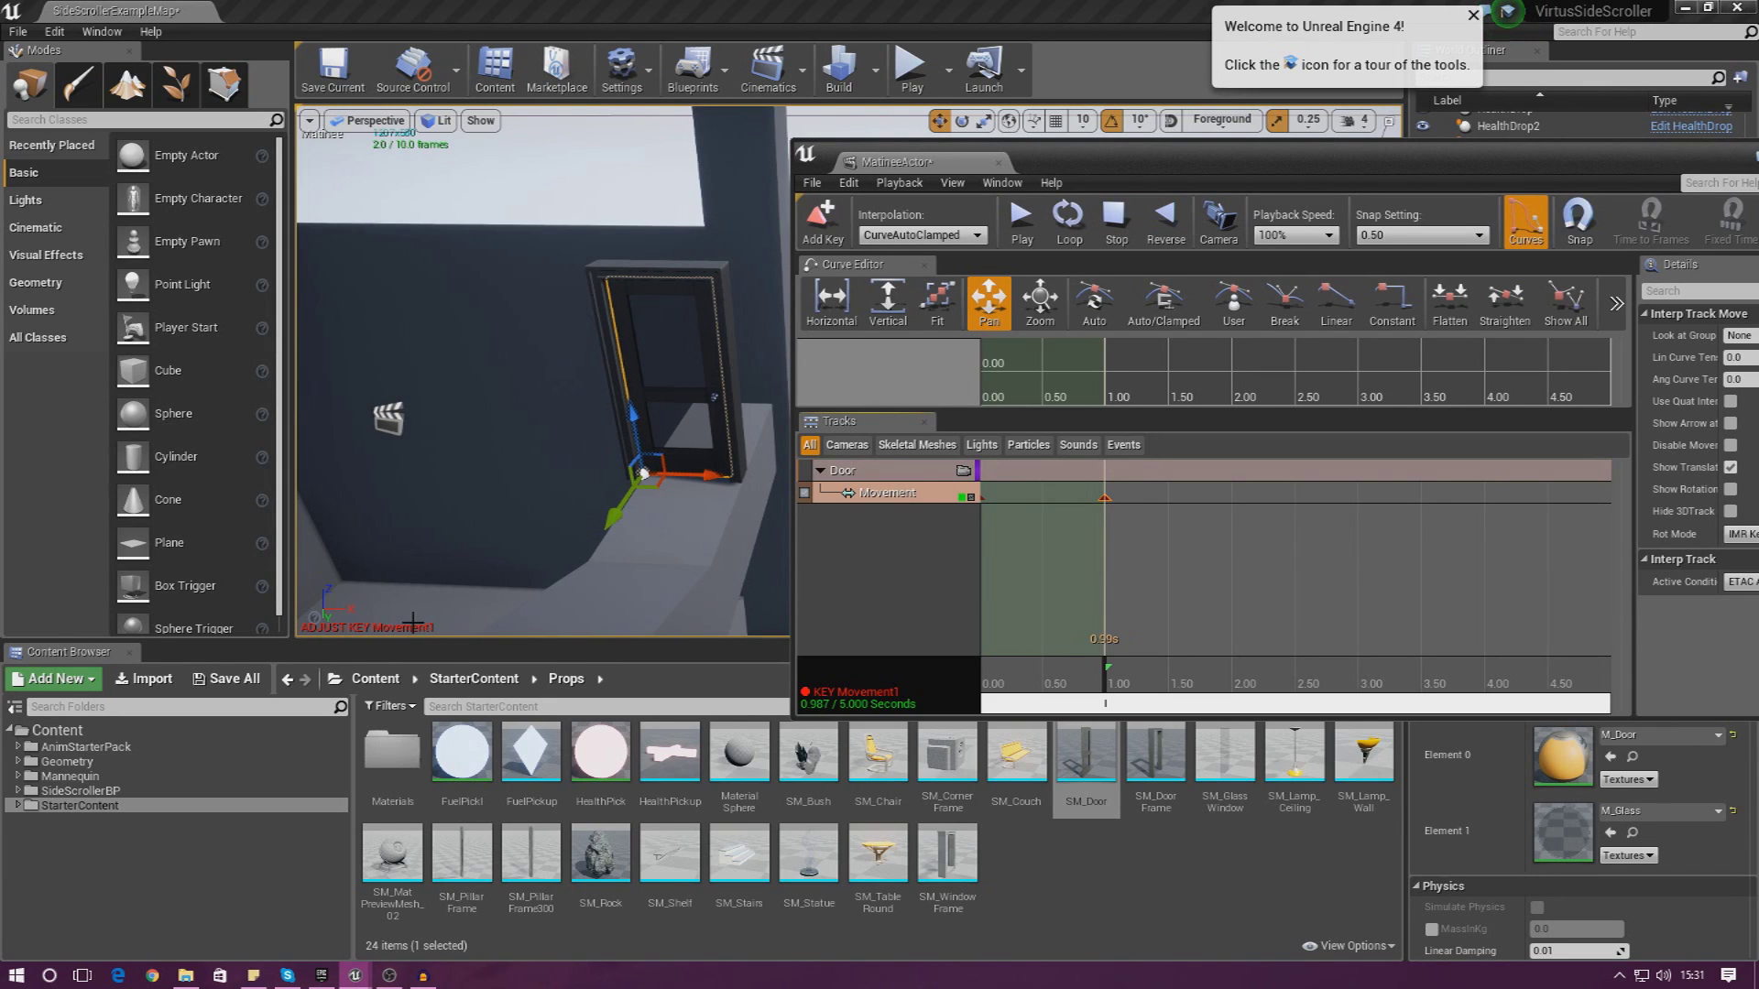
Rotate the door outward around its hinge to the open position for the second movement key
right_click_drag(419, 629, 467, 628)
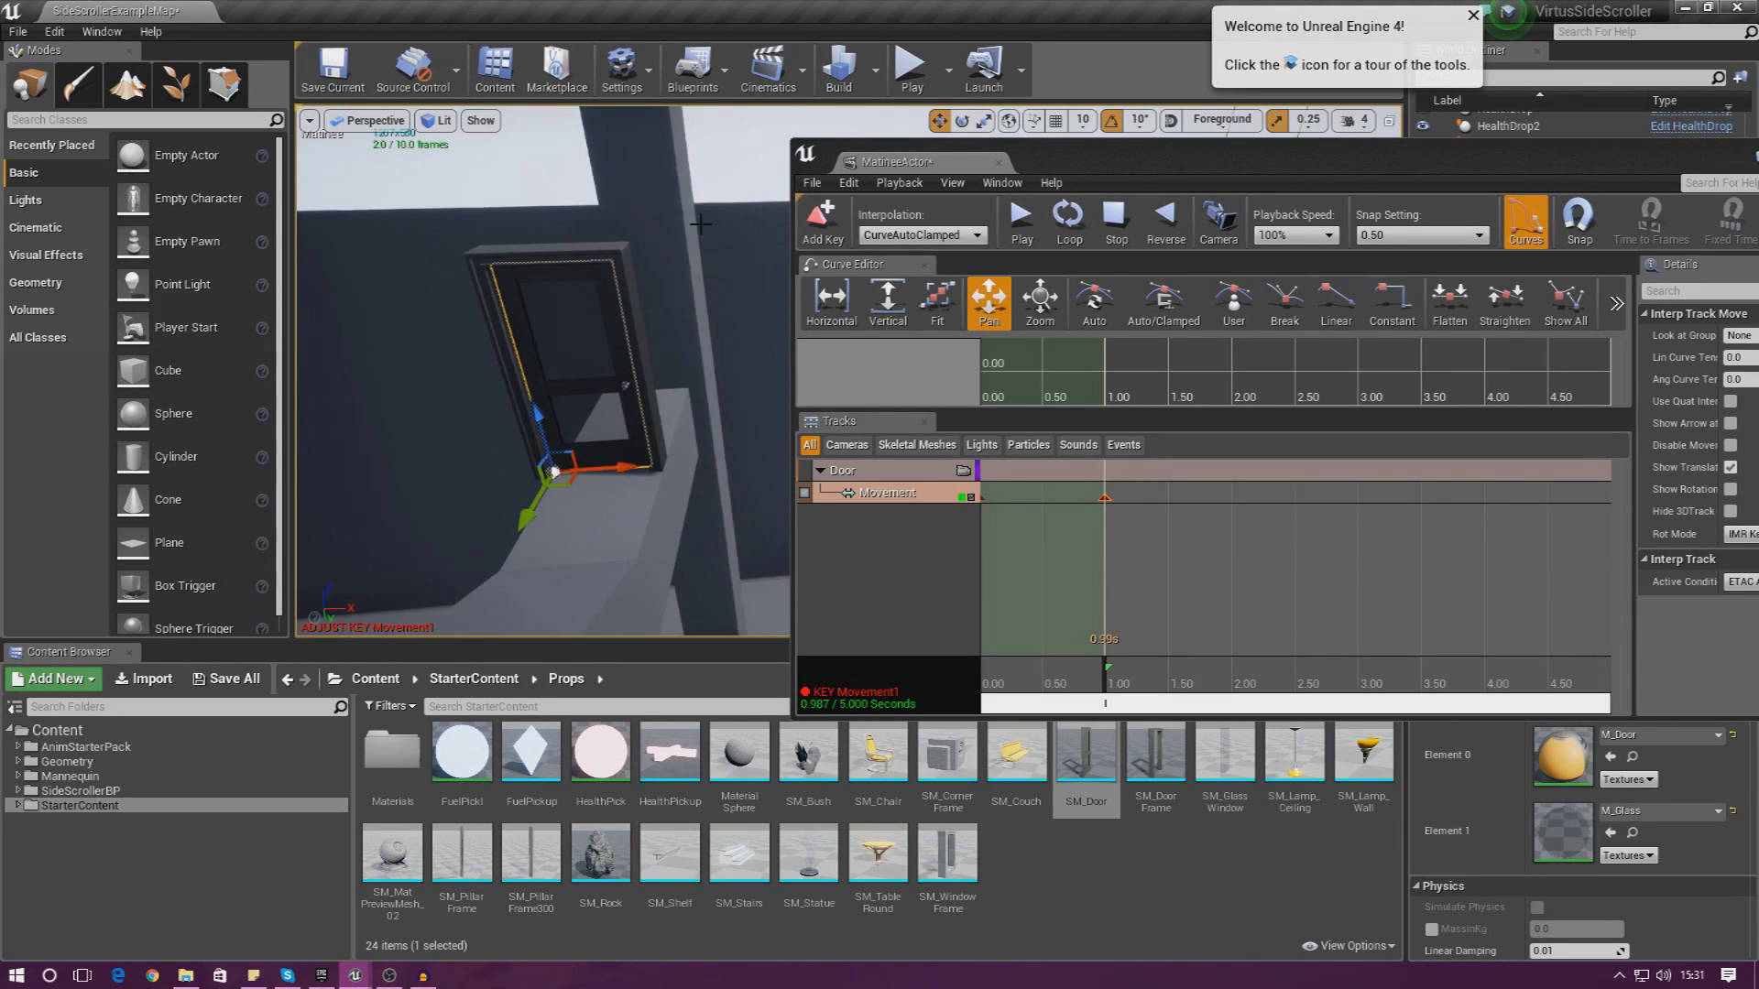
left_click(961, 121)
left_click_drag(649, 477, 509, 561)
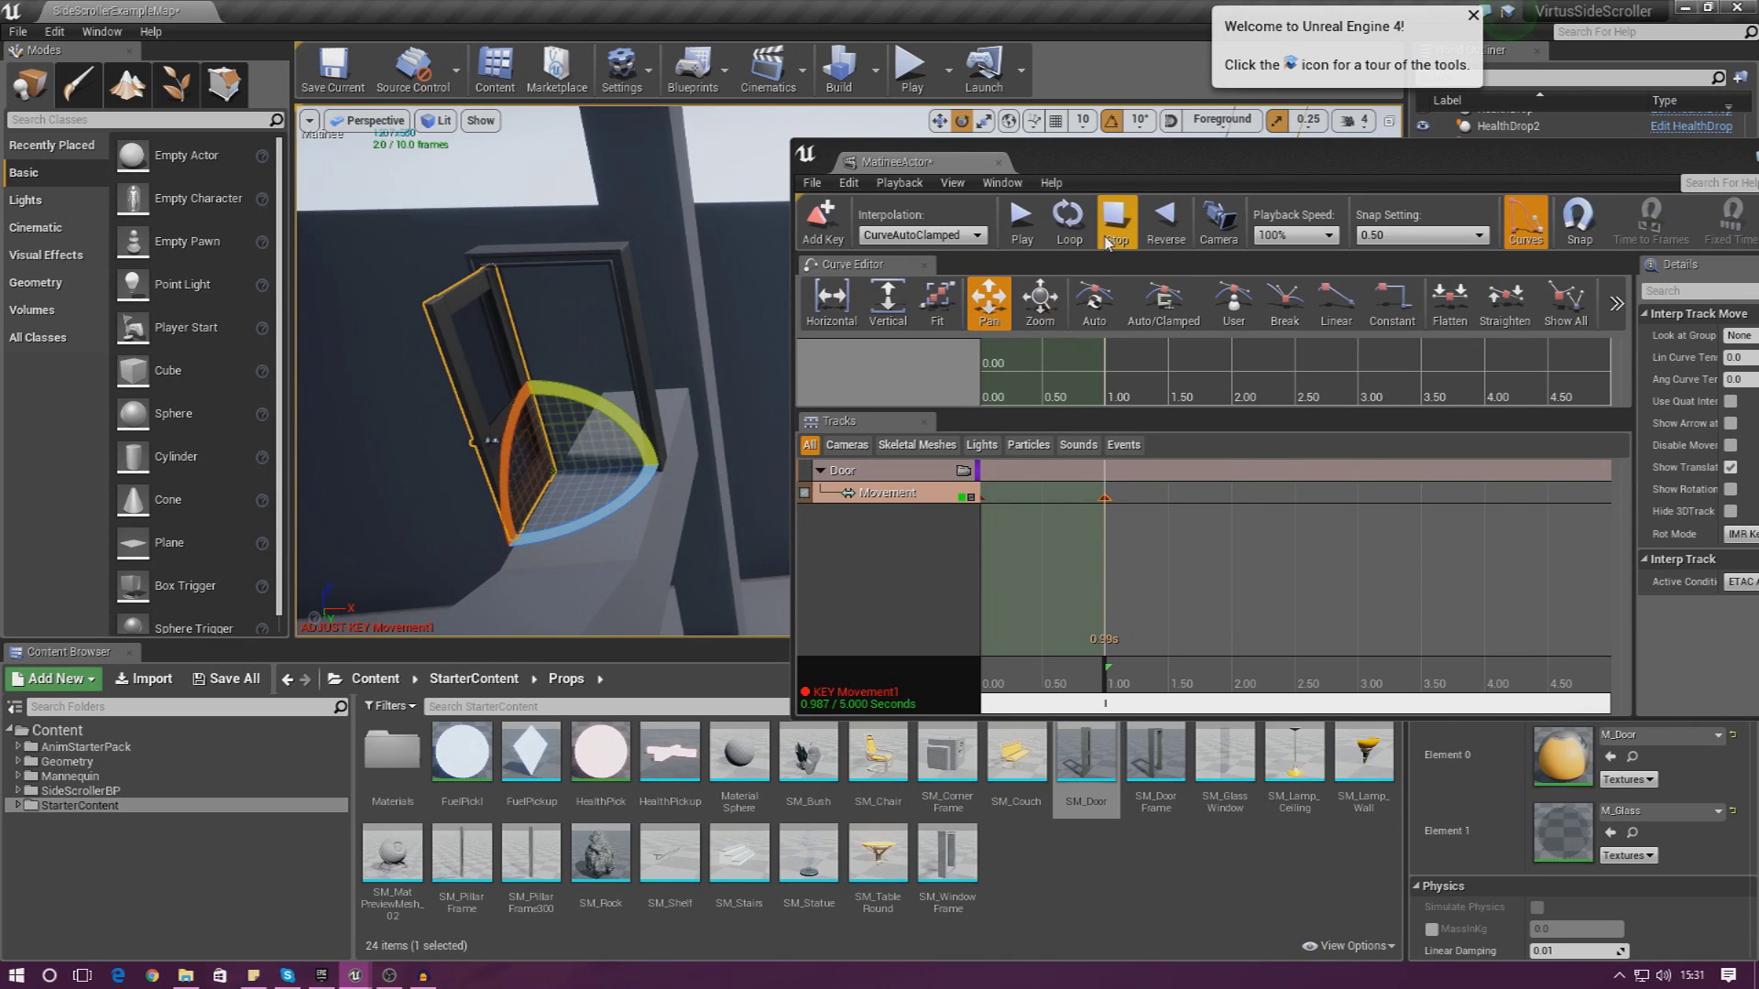
Play the door-opening animation from the start to check it, and close the Matinee editor
left_click(1020, 223)
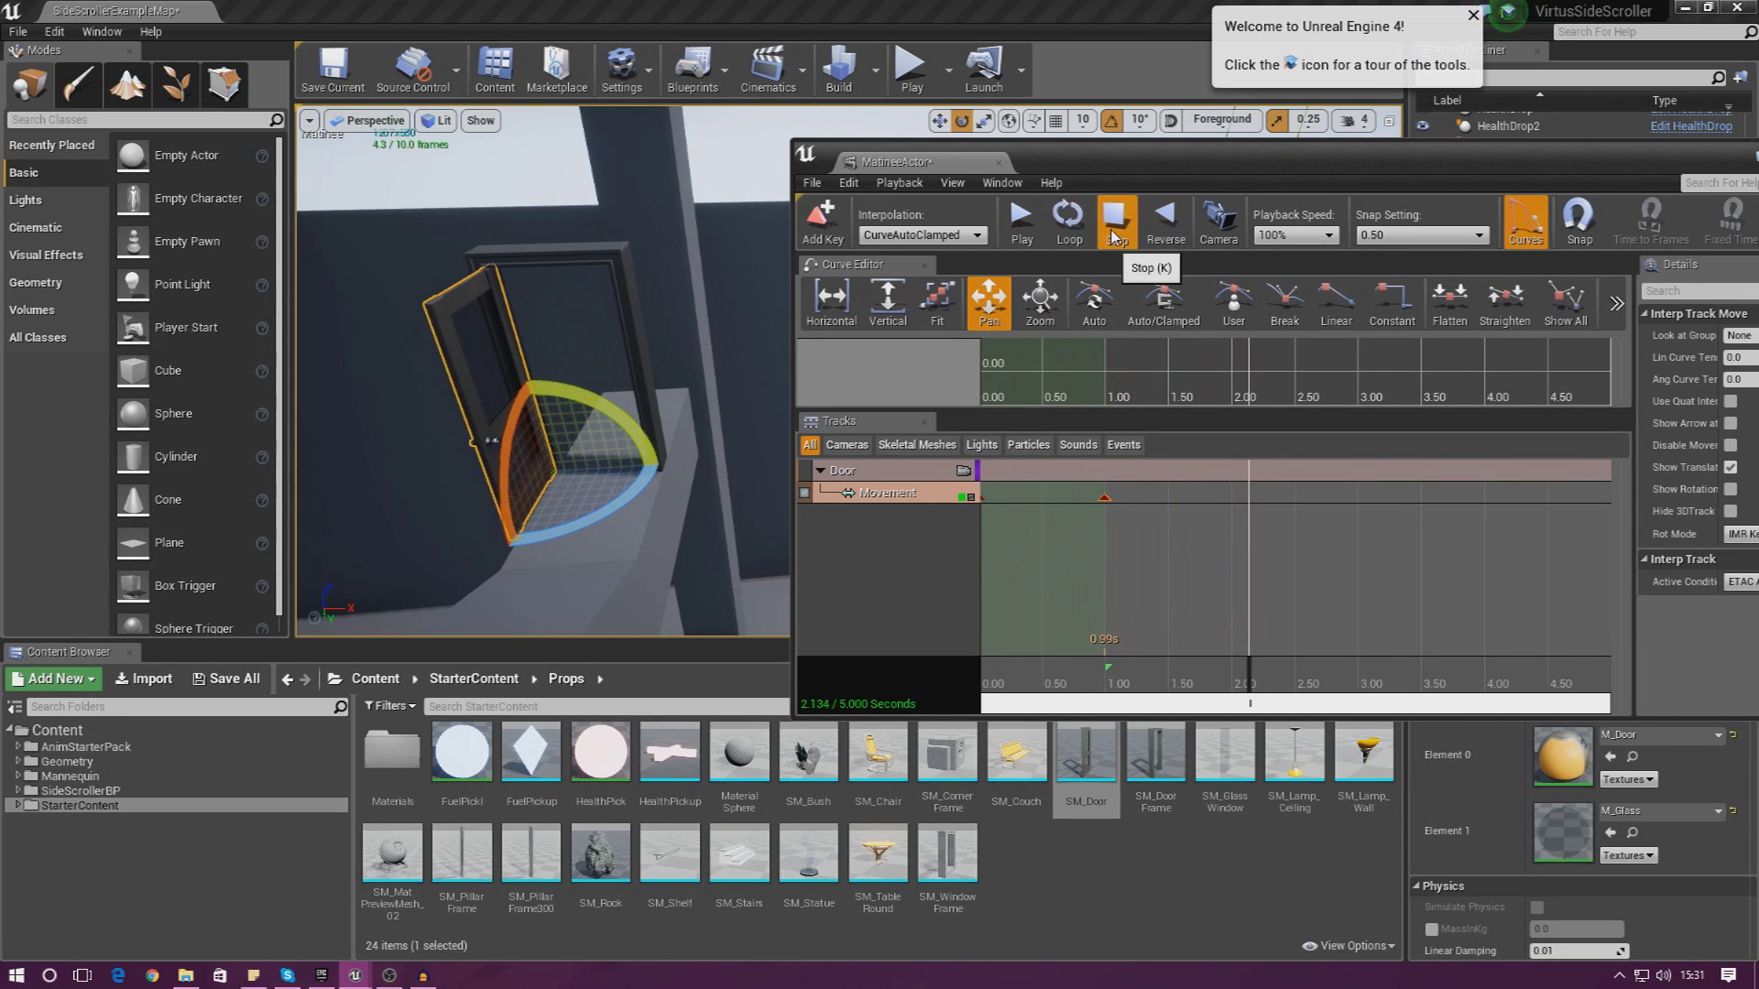
left_click(1115, 223)
left_click(1021, 223)
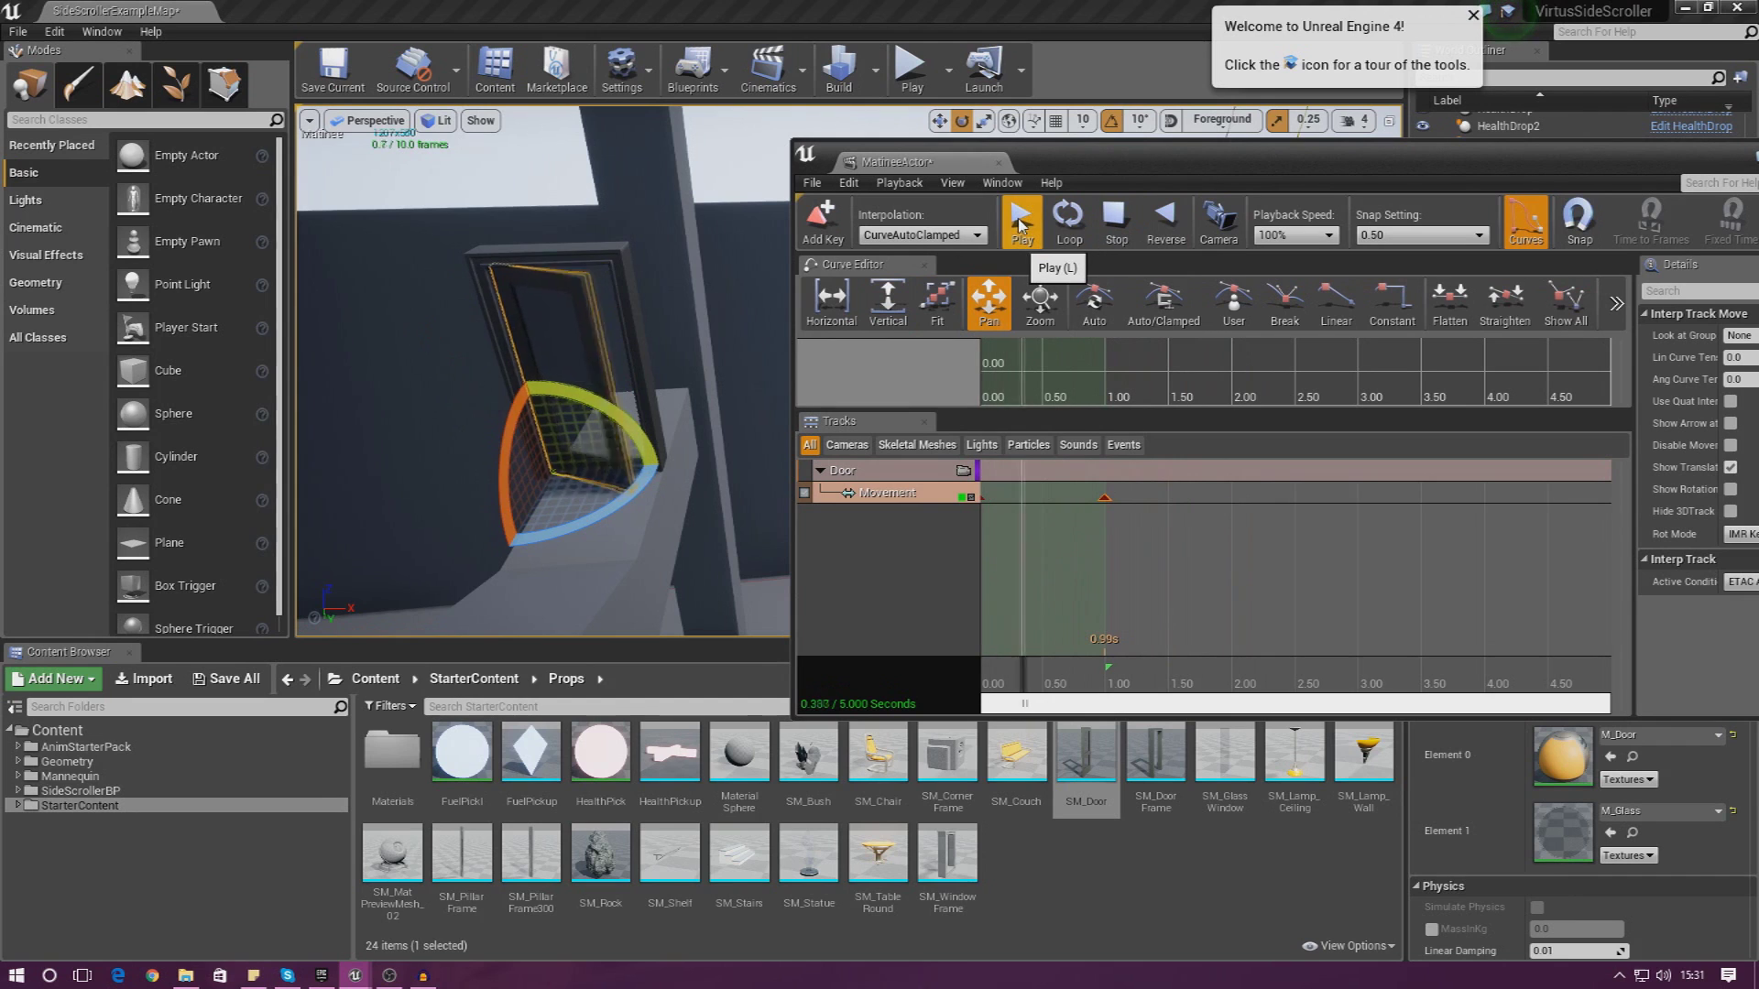
left_click(998, 164)
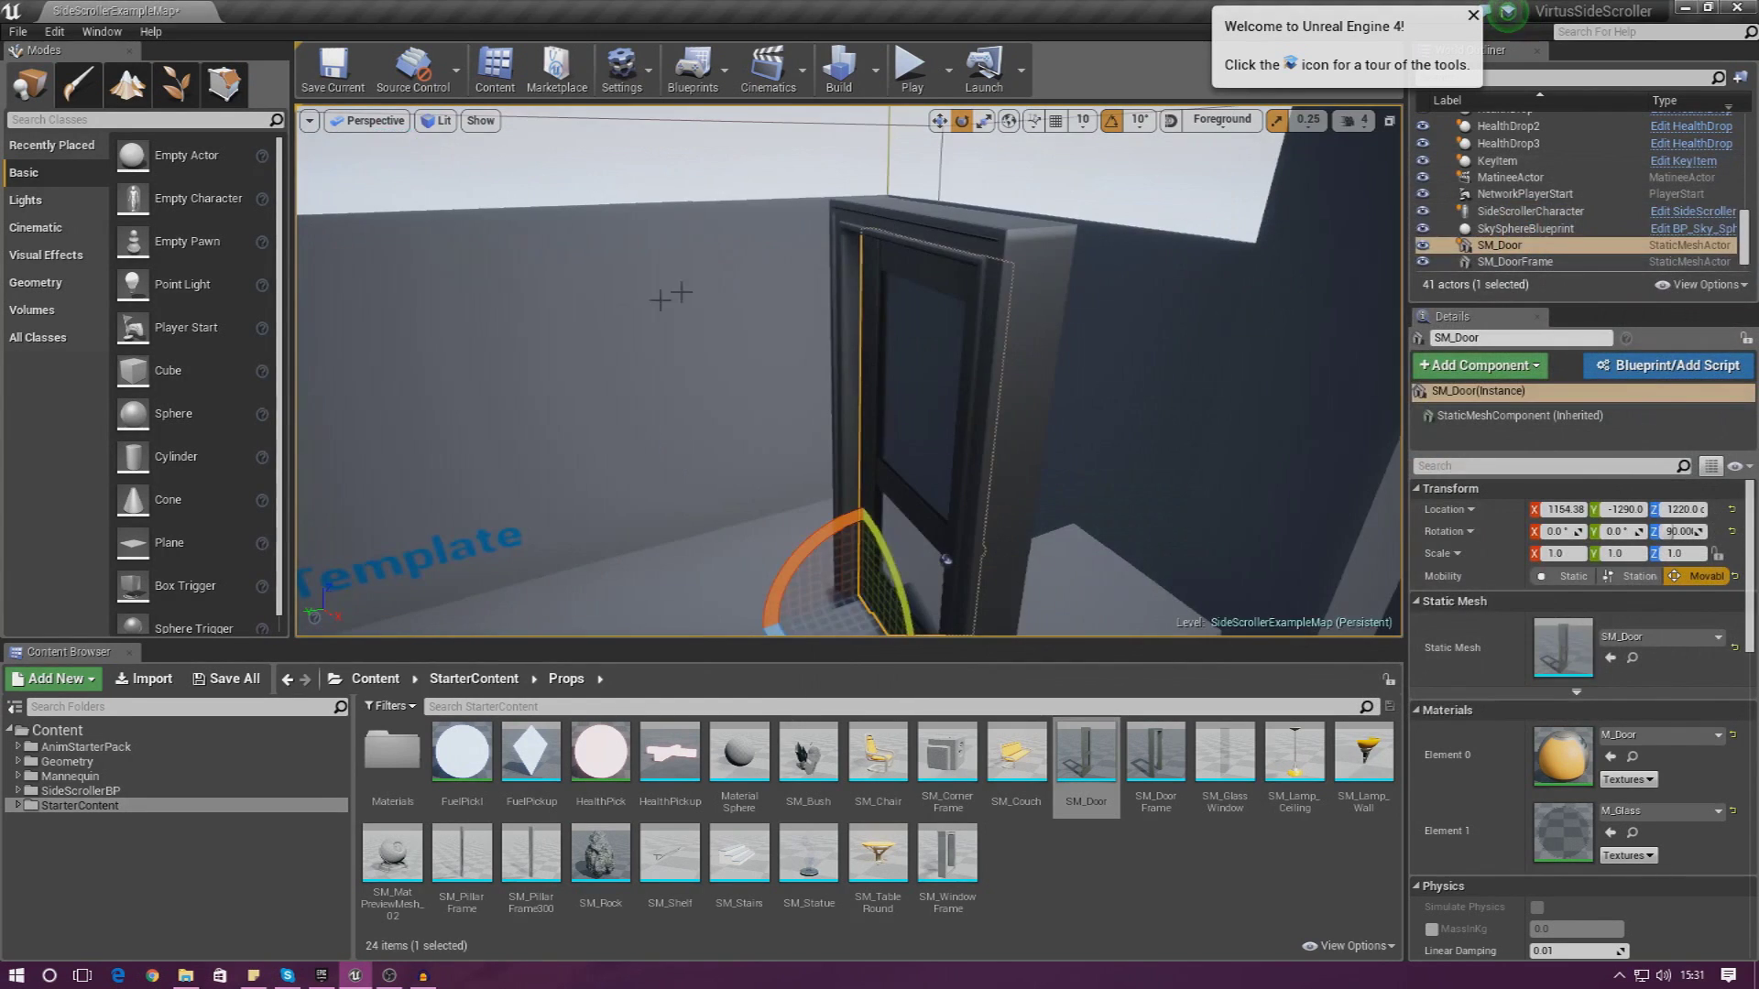
Place a Trigger Volume in the level by the door on the end ledge
left_click(37, 310)
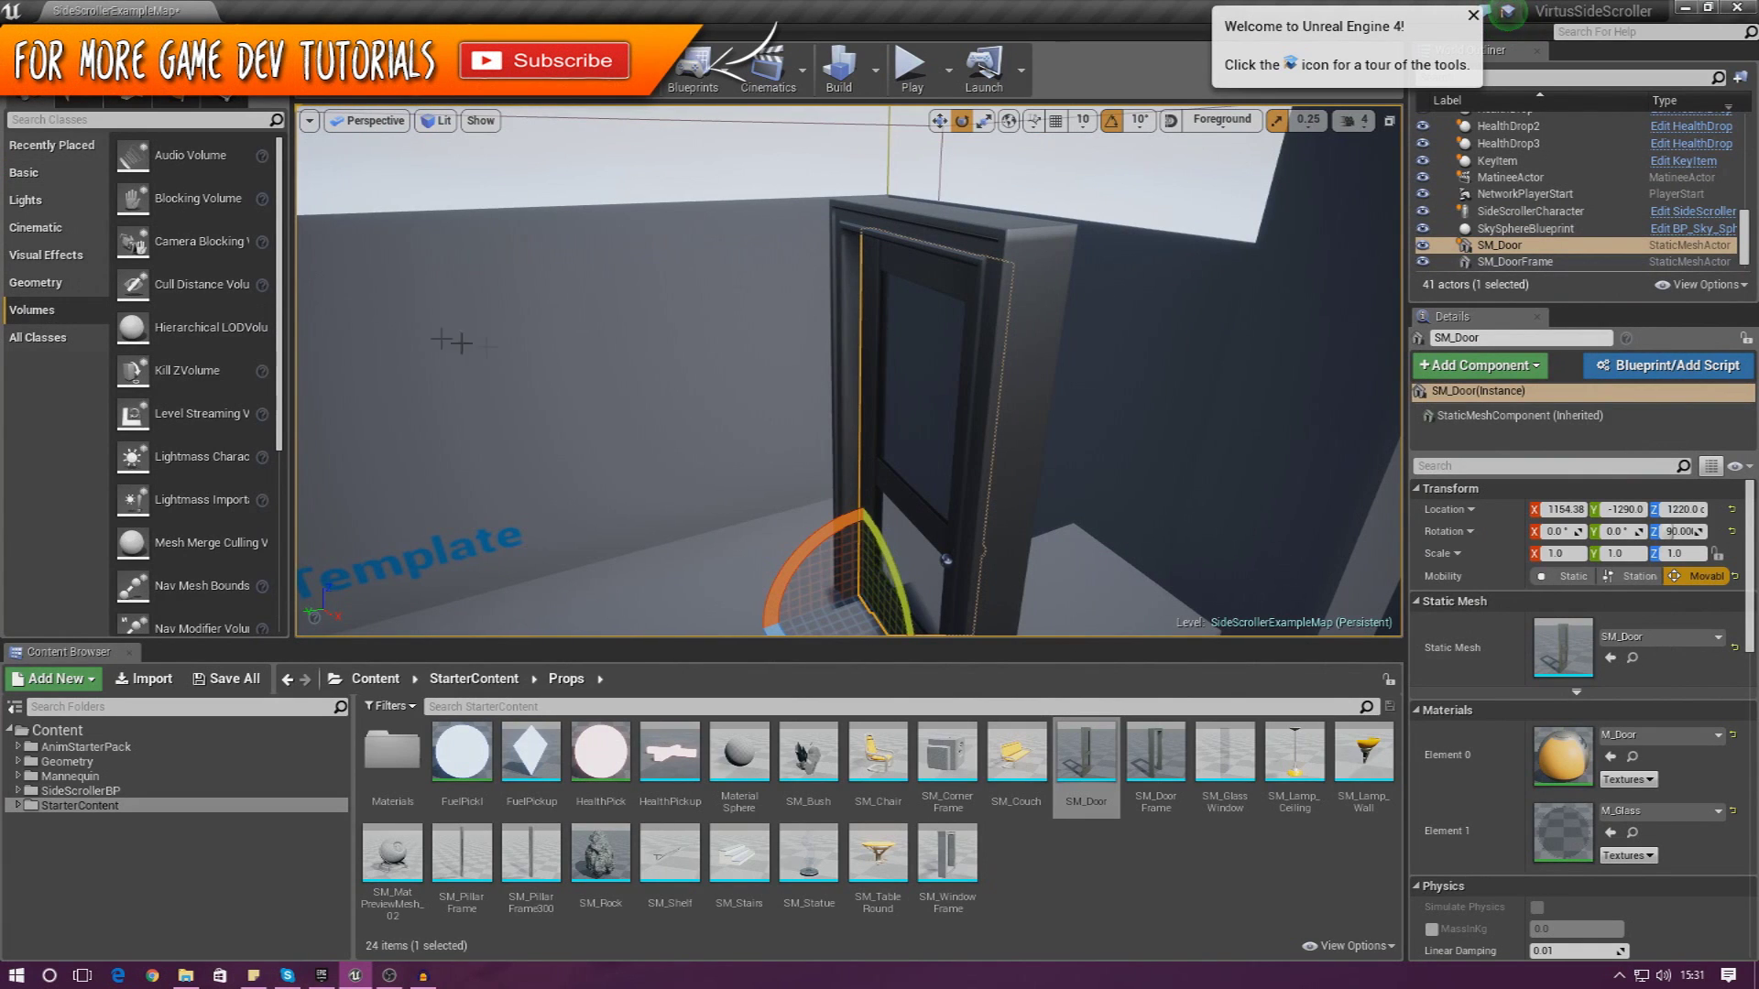
mouse_move(847, 371)
right_mouse_down()
mouse_move(879, 390)
mouse_move(806, 371)
mouse_move(848, 375)
right_mouse_up()
right_click_drag(618, 388, 617, 389)
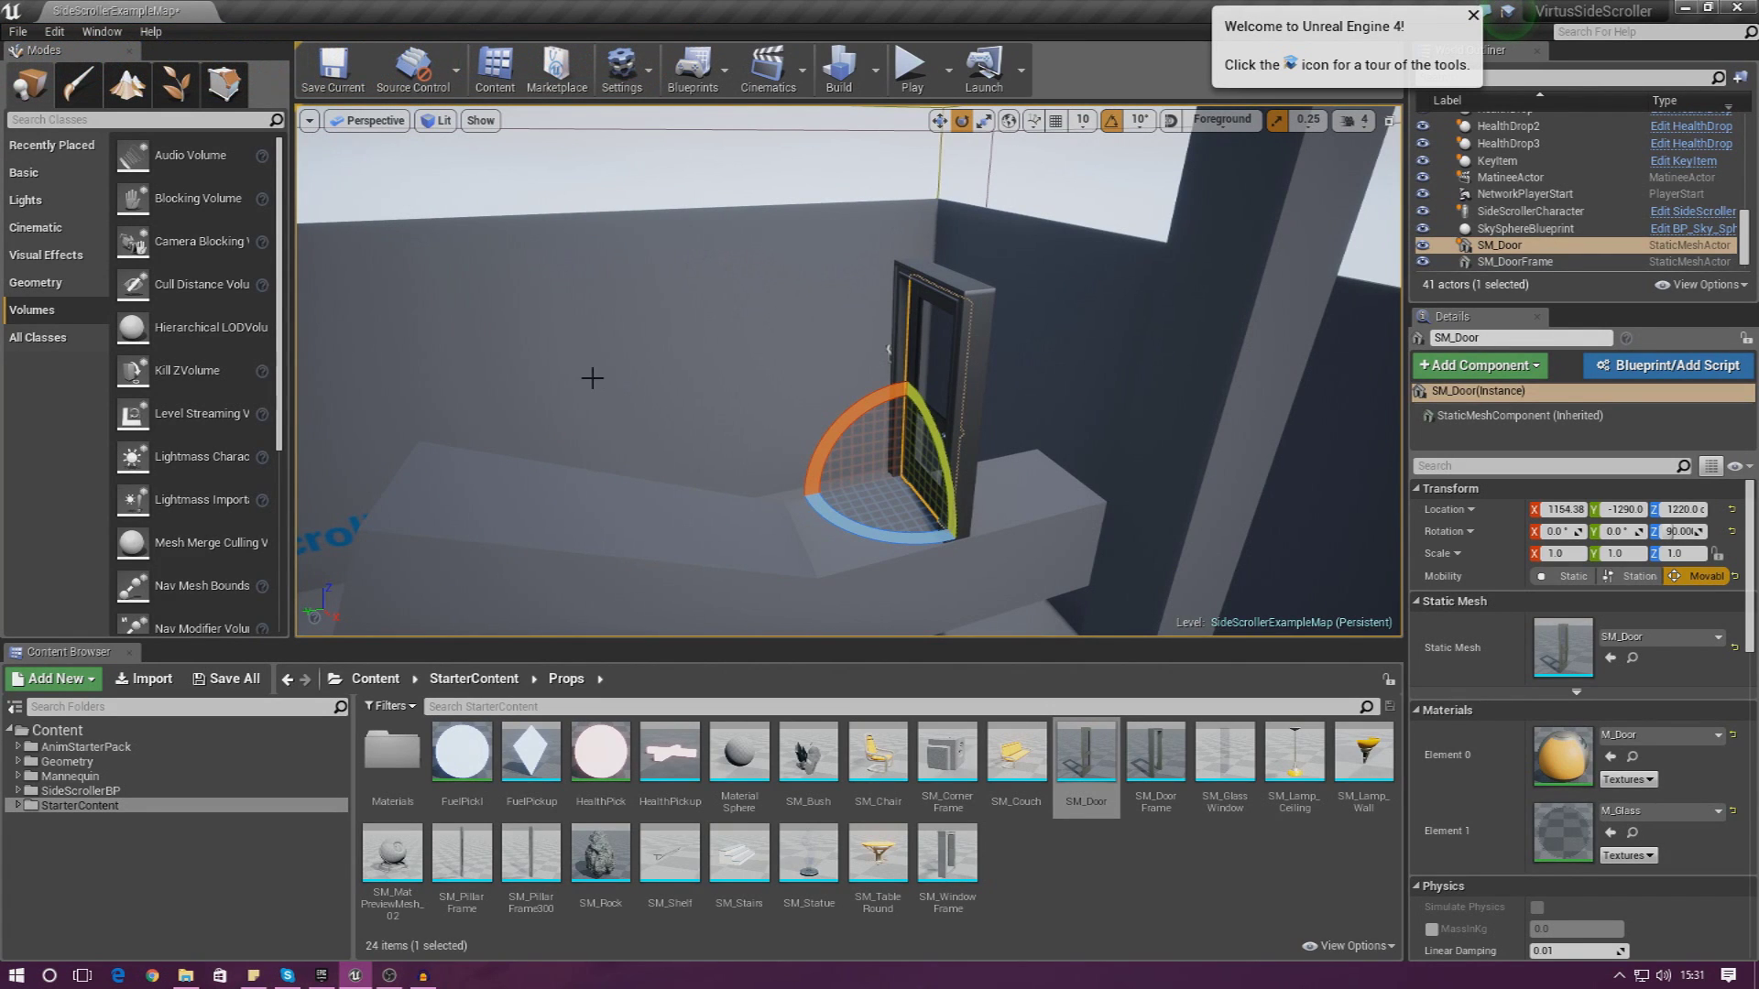
left_click_drag(292, 345, 298, 507)
left_click_drag(183, 629, 925, 469)
right_click_drag(926, 469, 929, 467)
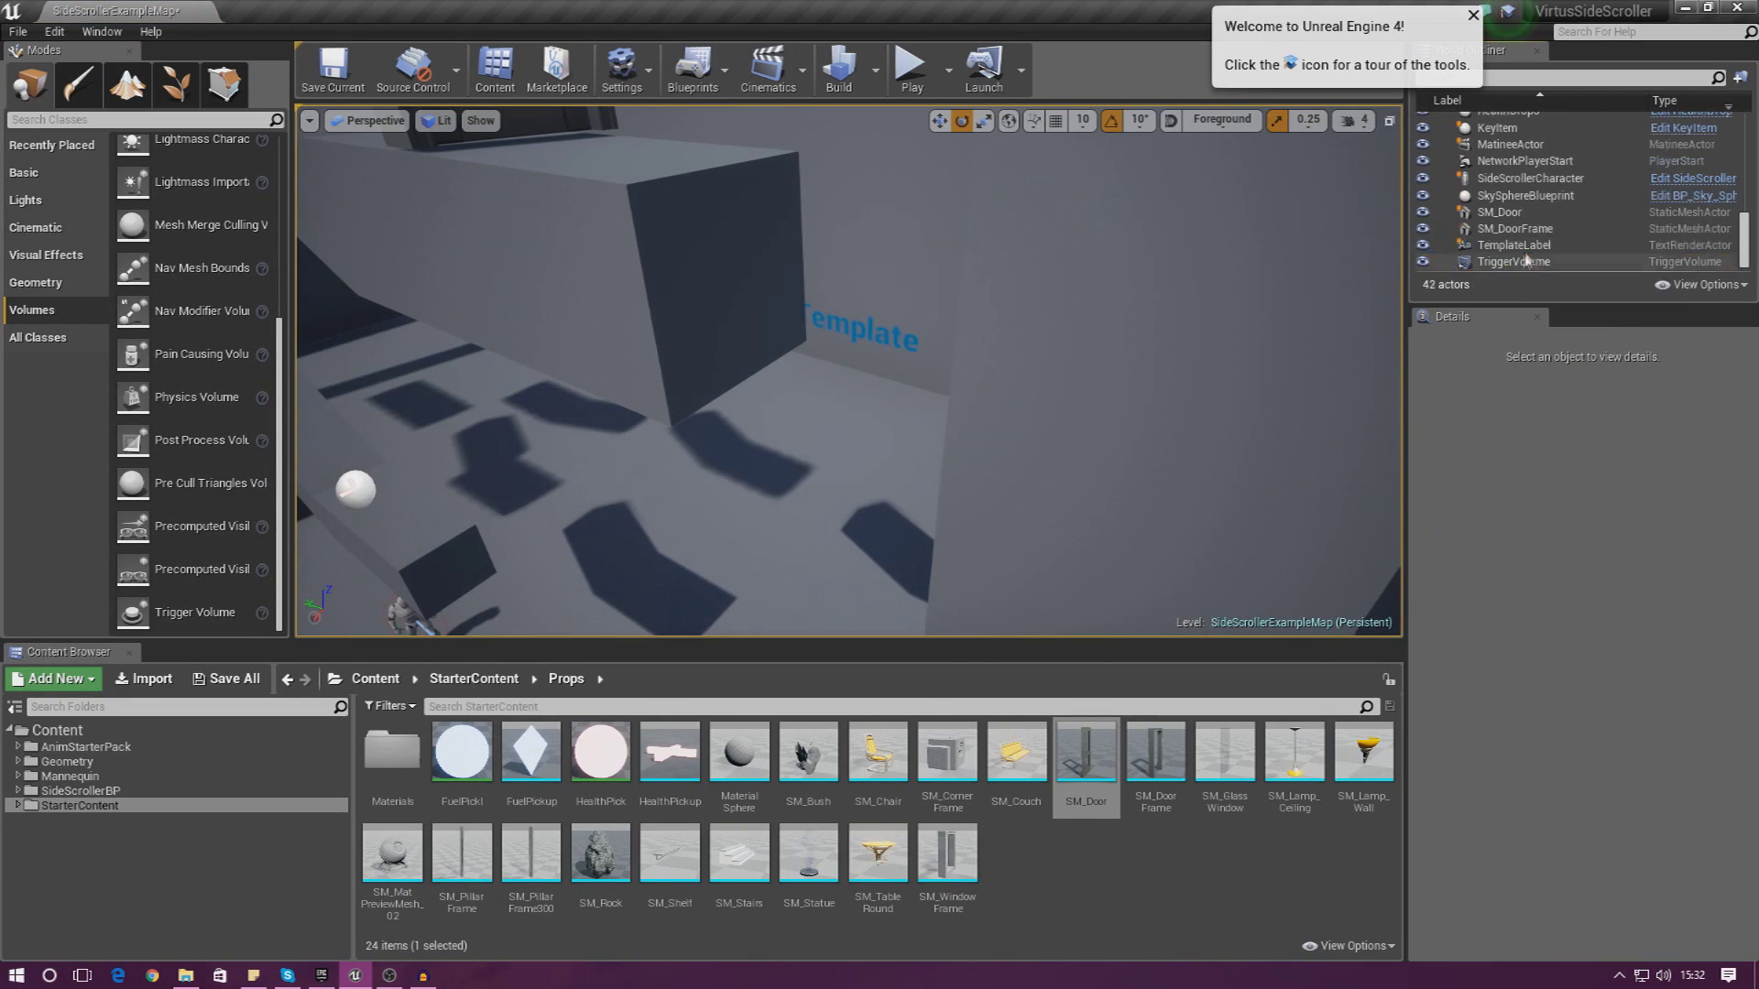
Select and focus the placed TriggerVolume, and save the level
double_click(1519, 262)
right_click_drag(849, 370, 971, 417)
left_click(342, 91)
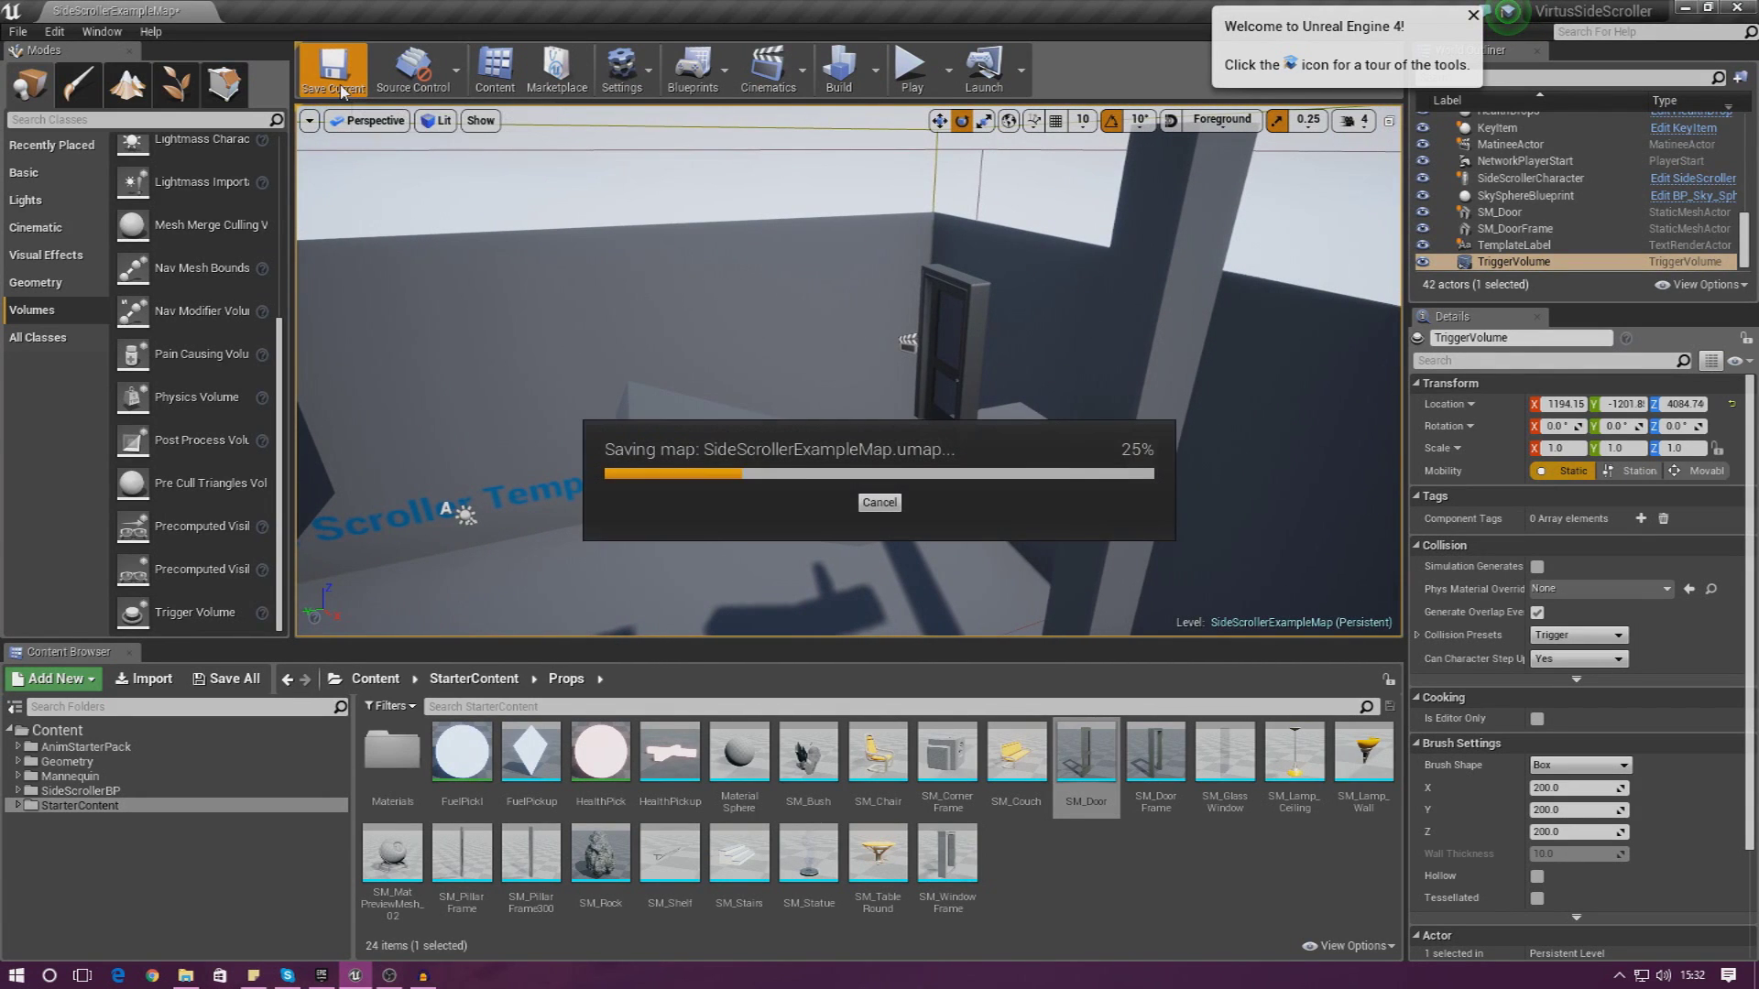
left_click(21, 32)
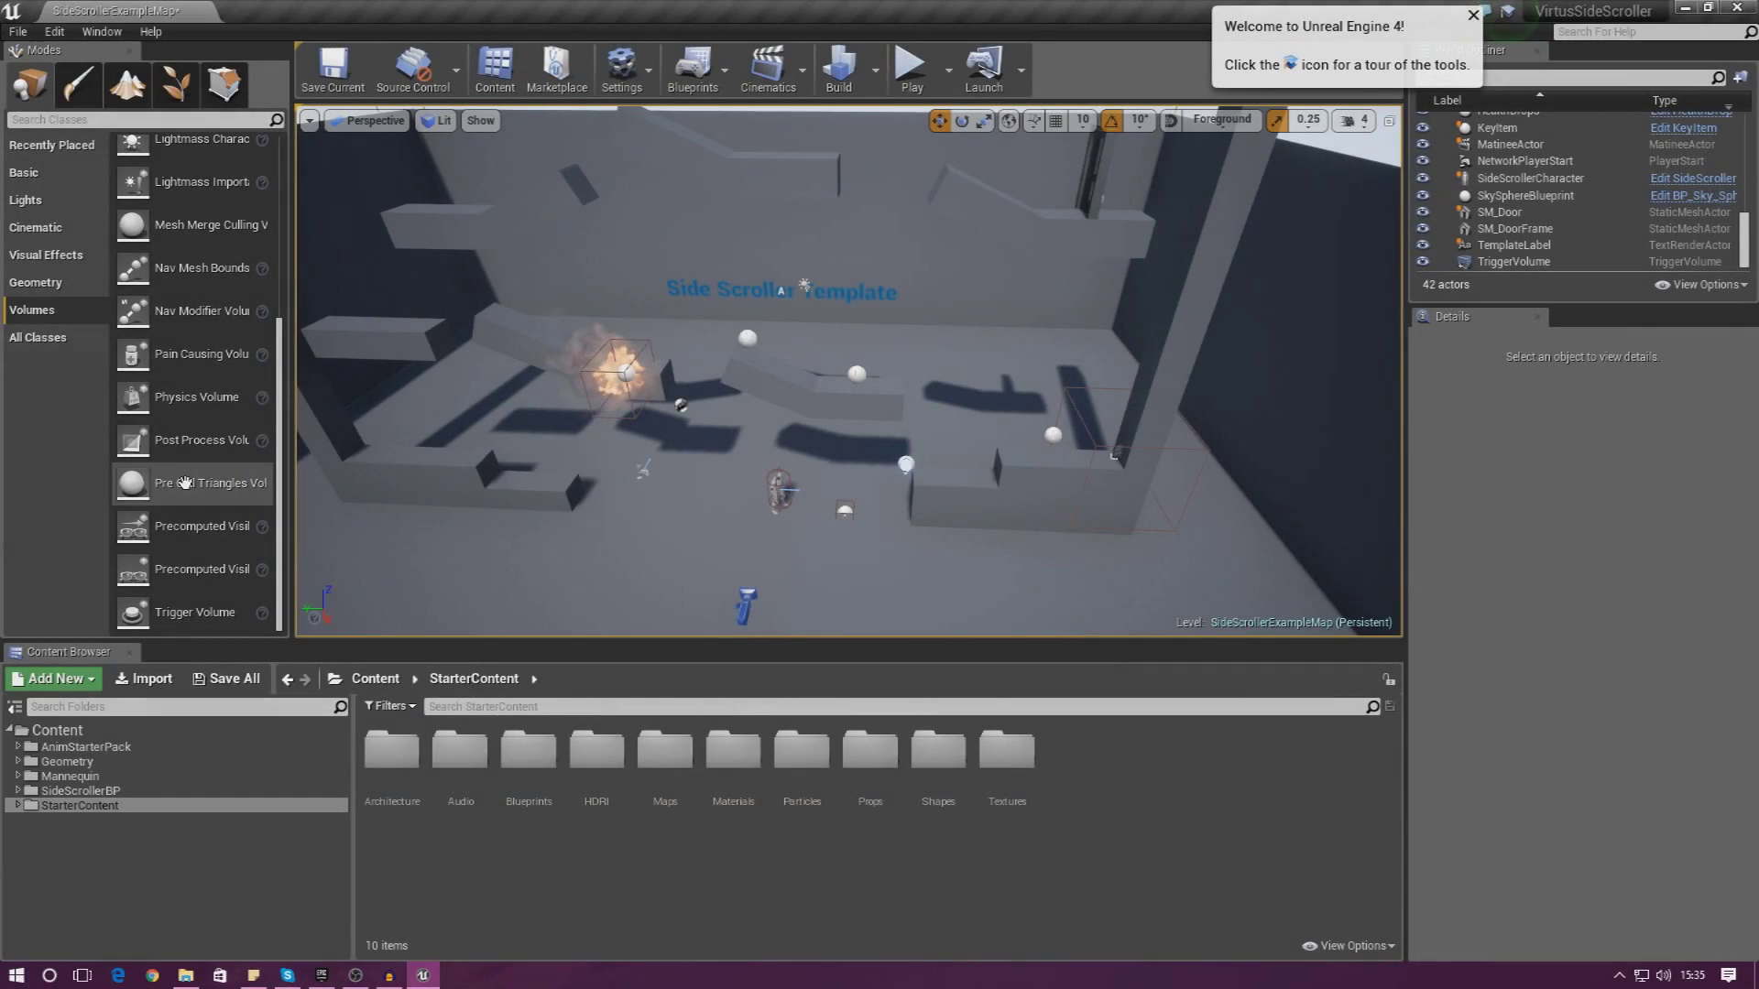
Place a second Trigger Volume in the level
right_click_drag(424, 532, 467, 504)
left_click_drag(166, 628, 897, 340)
right_click_drag(897, 340, 897, 340)
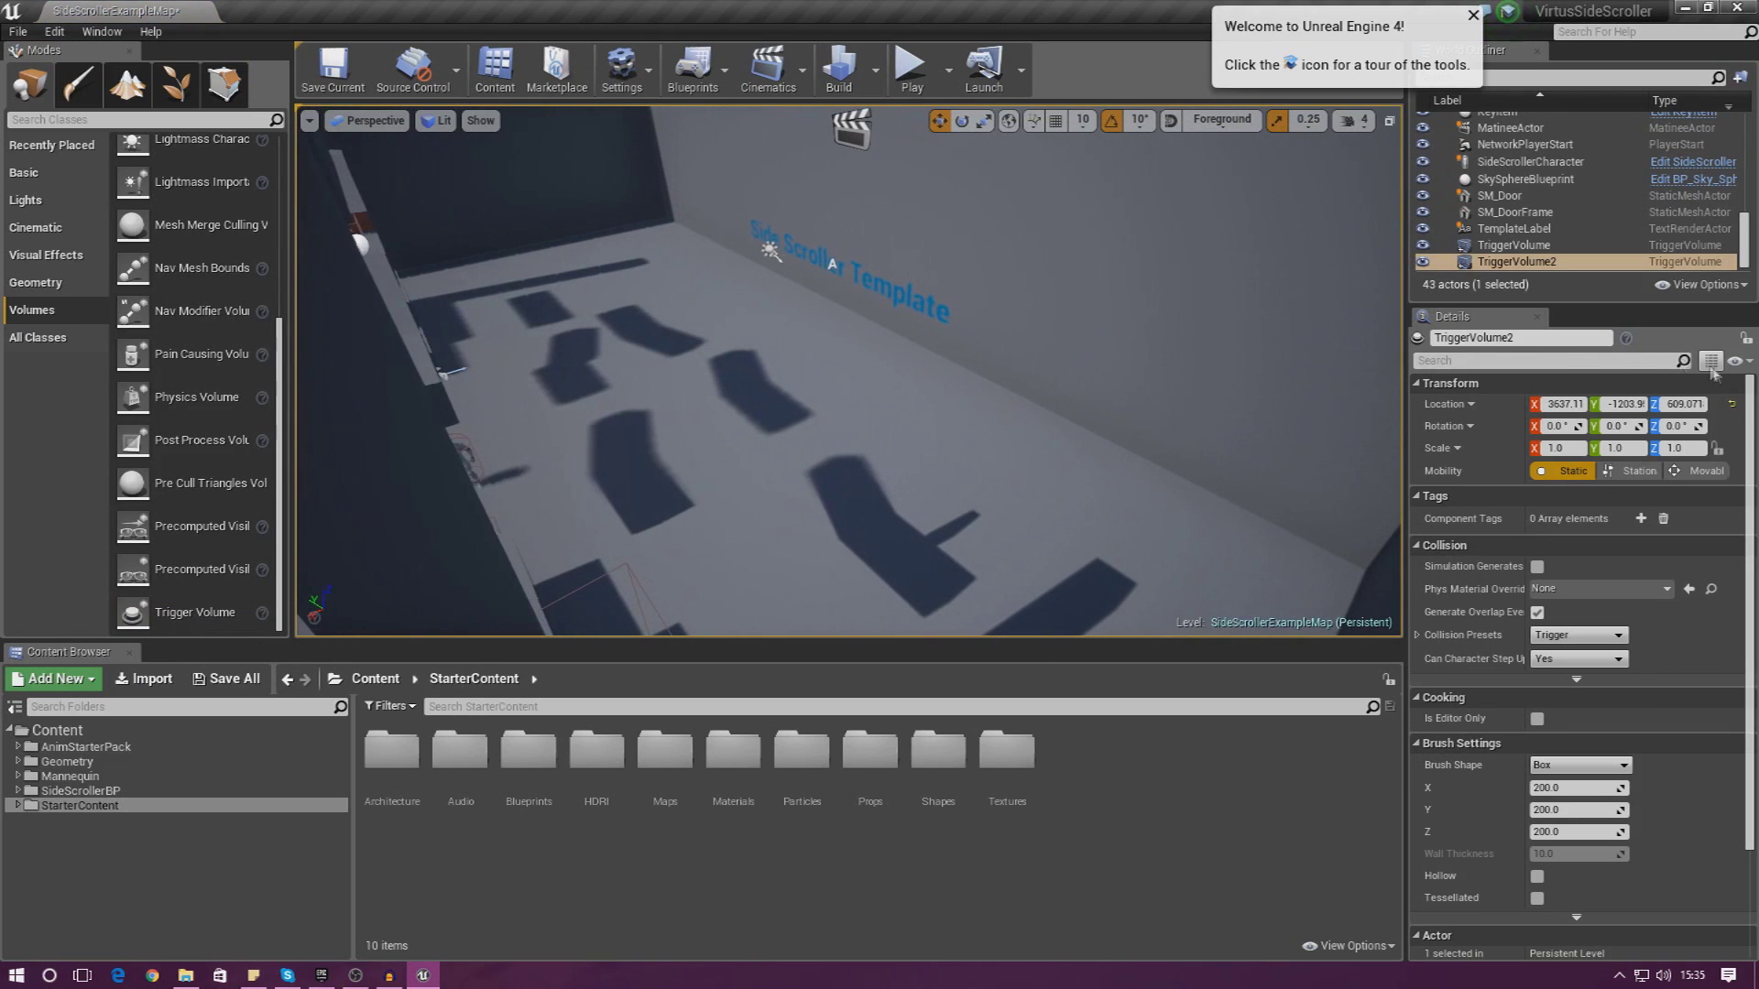
Set the second Trigger Volume's location to 0 on X, Y and Z
left_click(1566, 405)
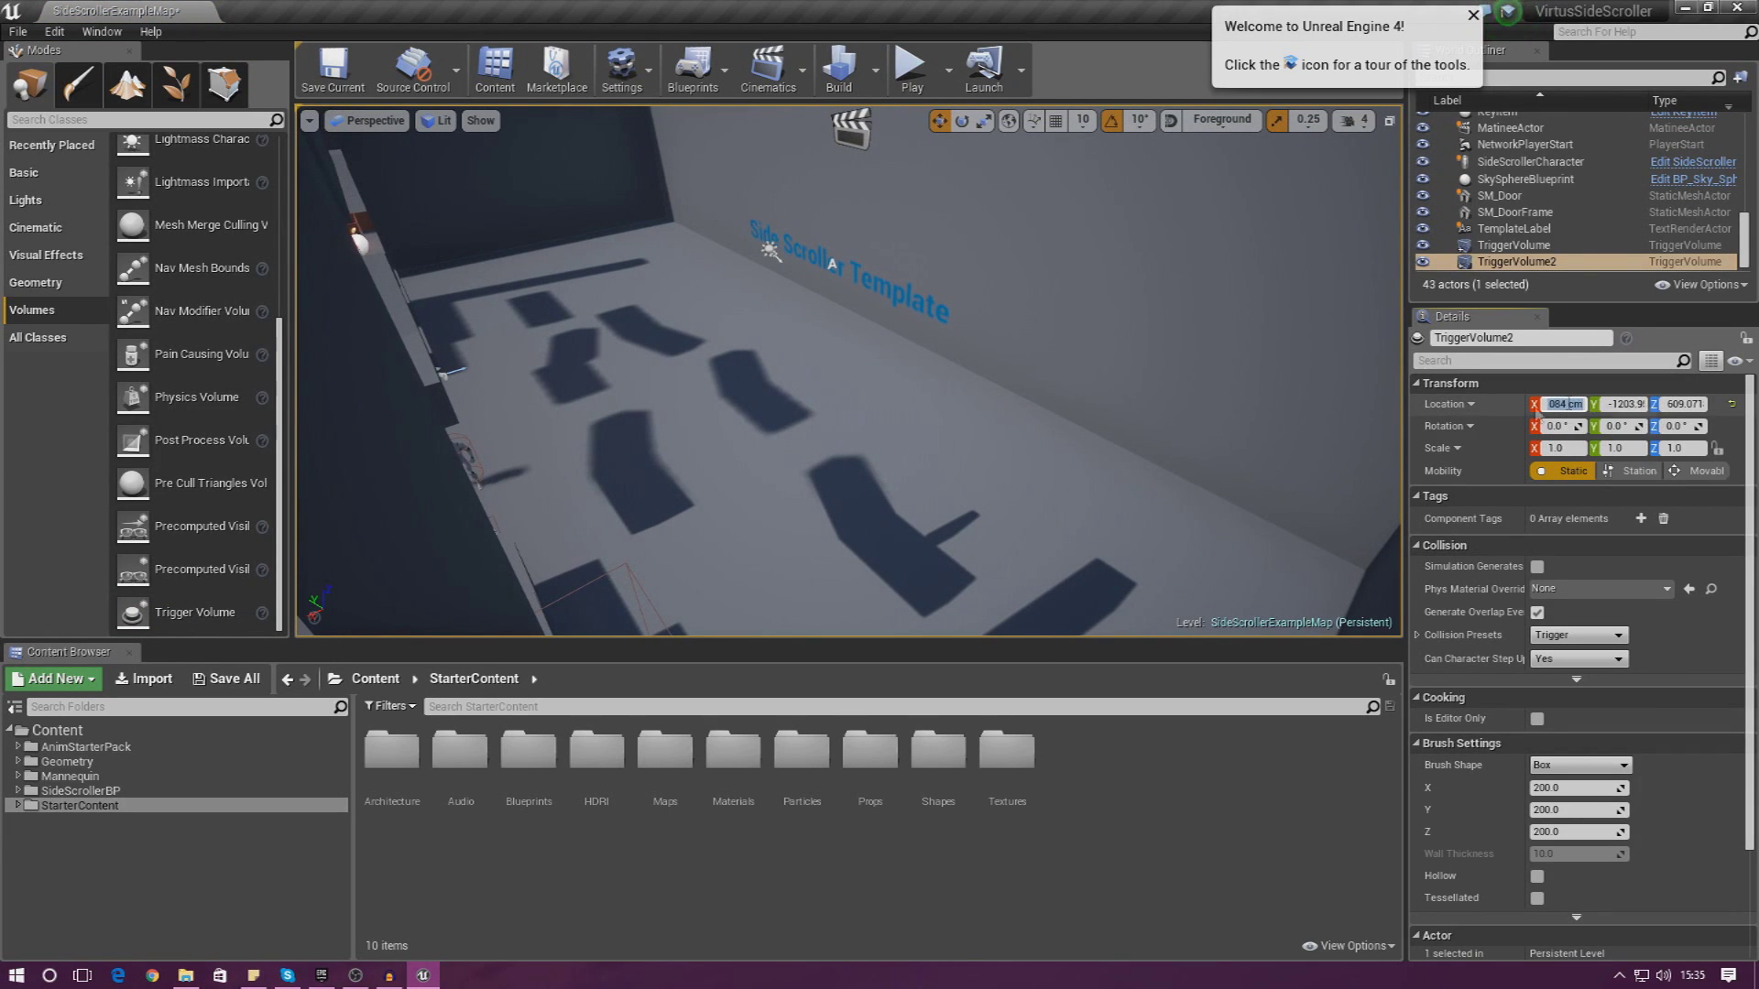
left_click(1626, 404)
type("0")
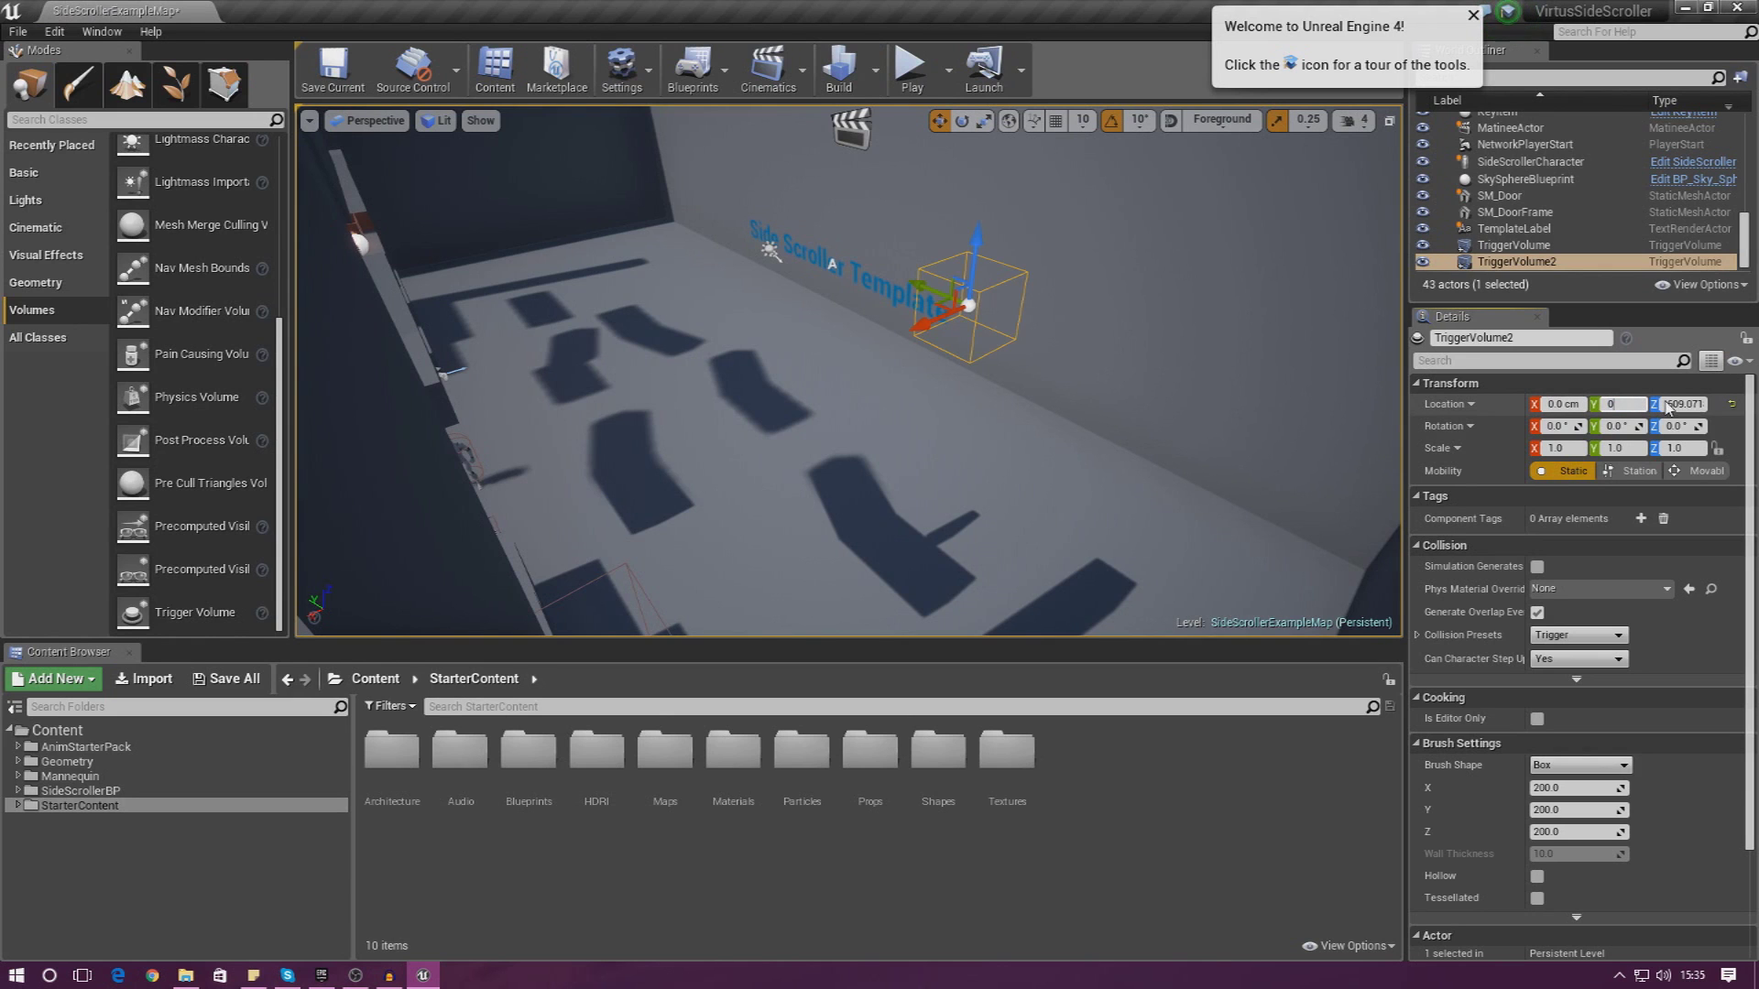
left_click(1685, 404)
type("0")
key("Return")
Move the second Trigger Volume from the level origin up to the door on the end ledge
right_click_drag(1008, 367, 806, 407)
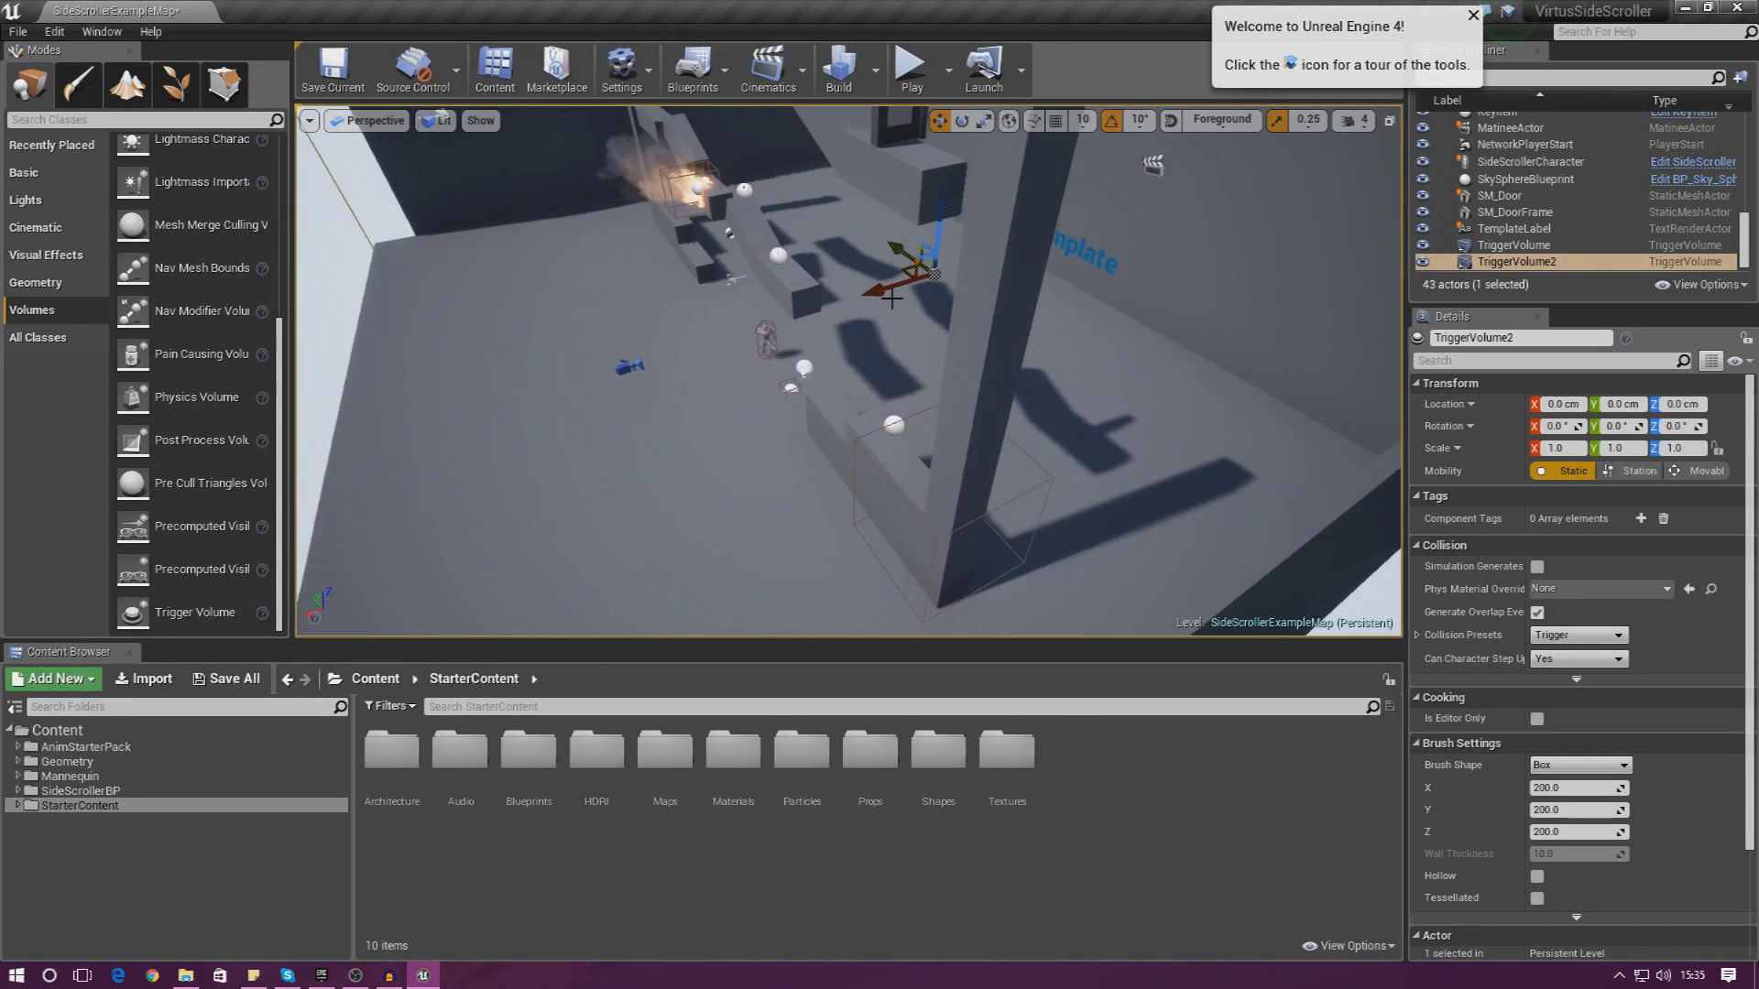
left_click_drag(900, 285, 741, 140)
right_click_drag(741, 139, 779, 81)
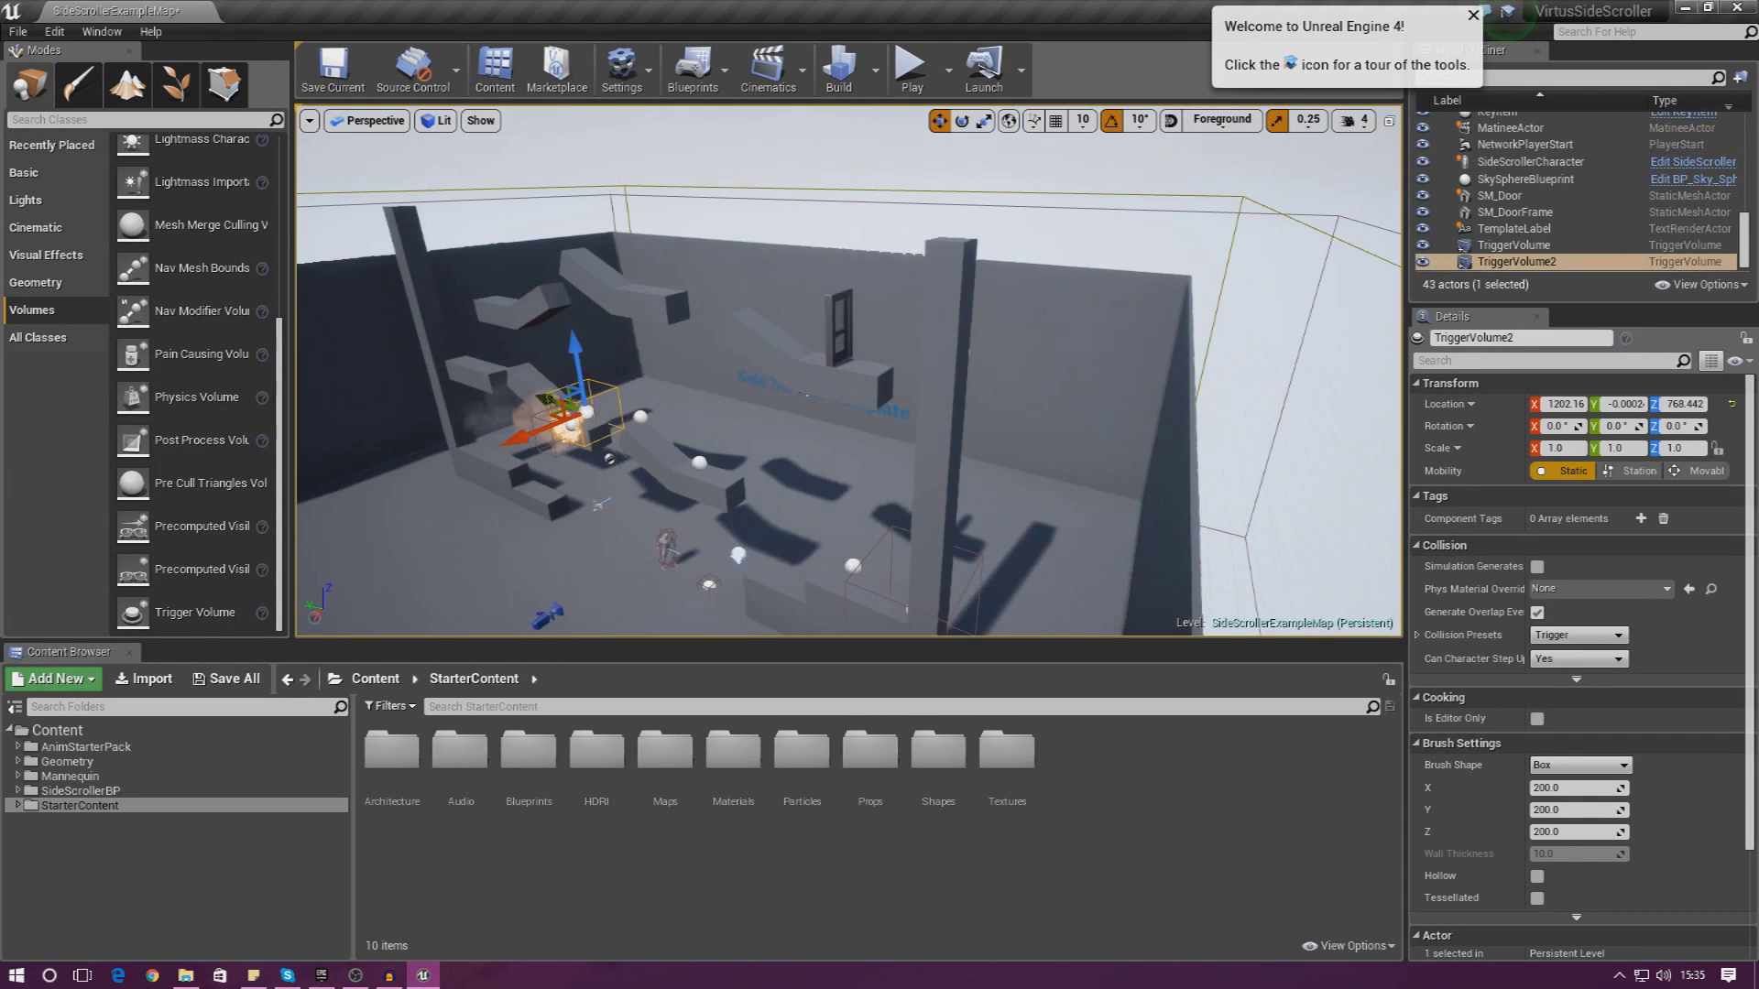
right_click_drag(646, 394, 654, 397)
left_click_drag(640, 388, 879, 299)
Shift the second Trigger Volume slightly along Y so that its box surrounds the door
right_click_drag(878, 303, 953, 275)
key("w")
key("s")
key("a")
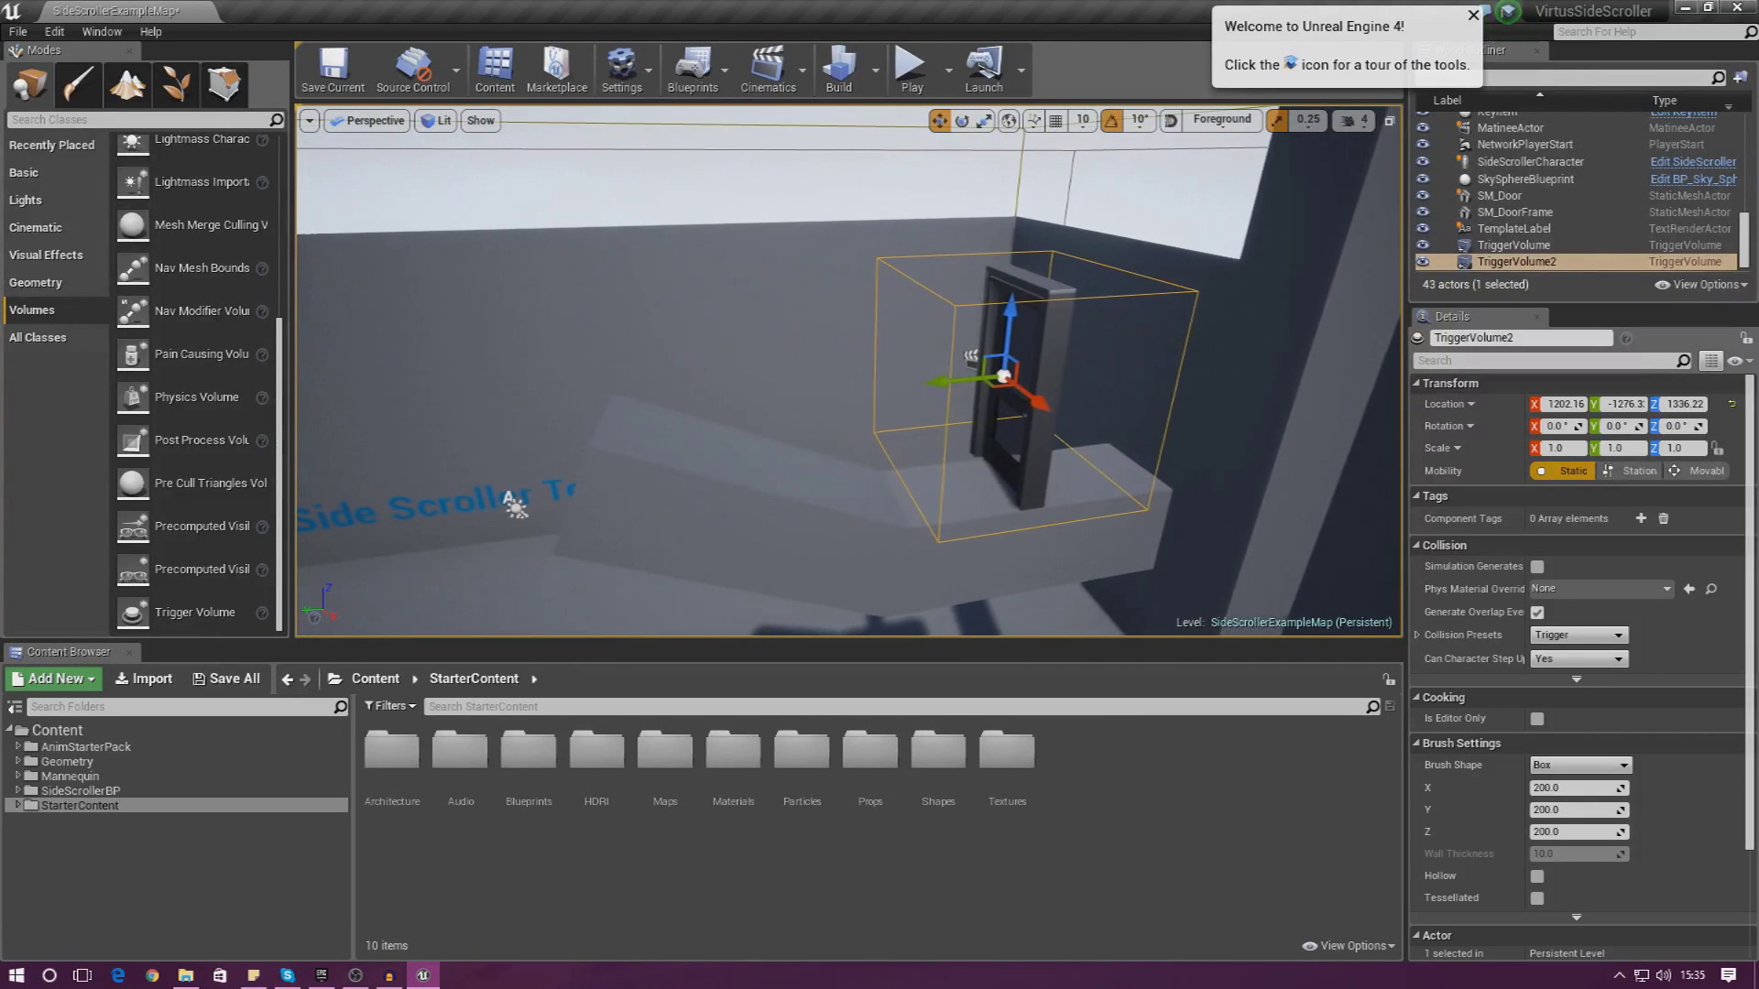
left_click_drag(942, 382, 951, 385)
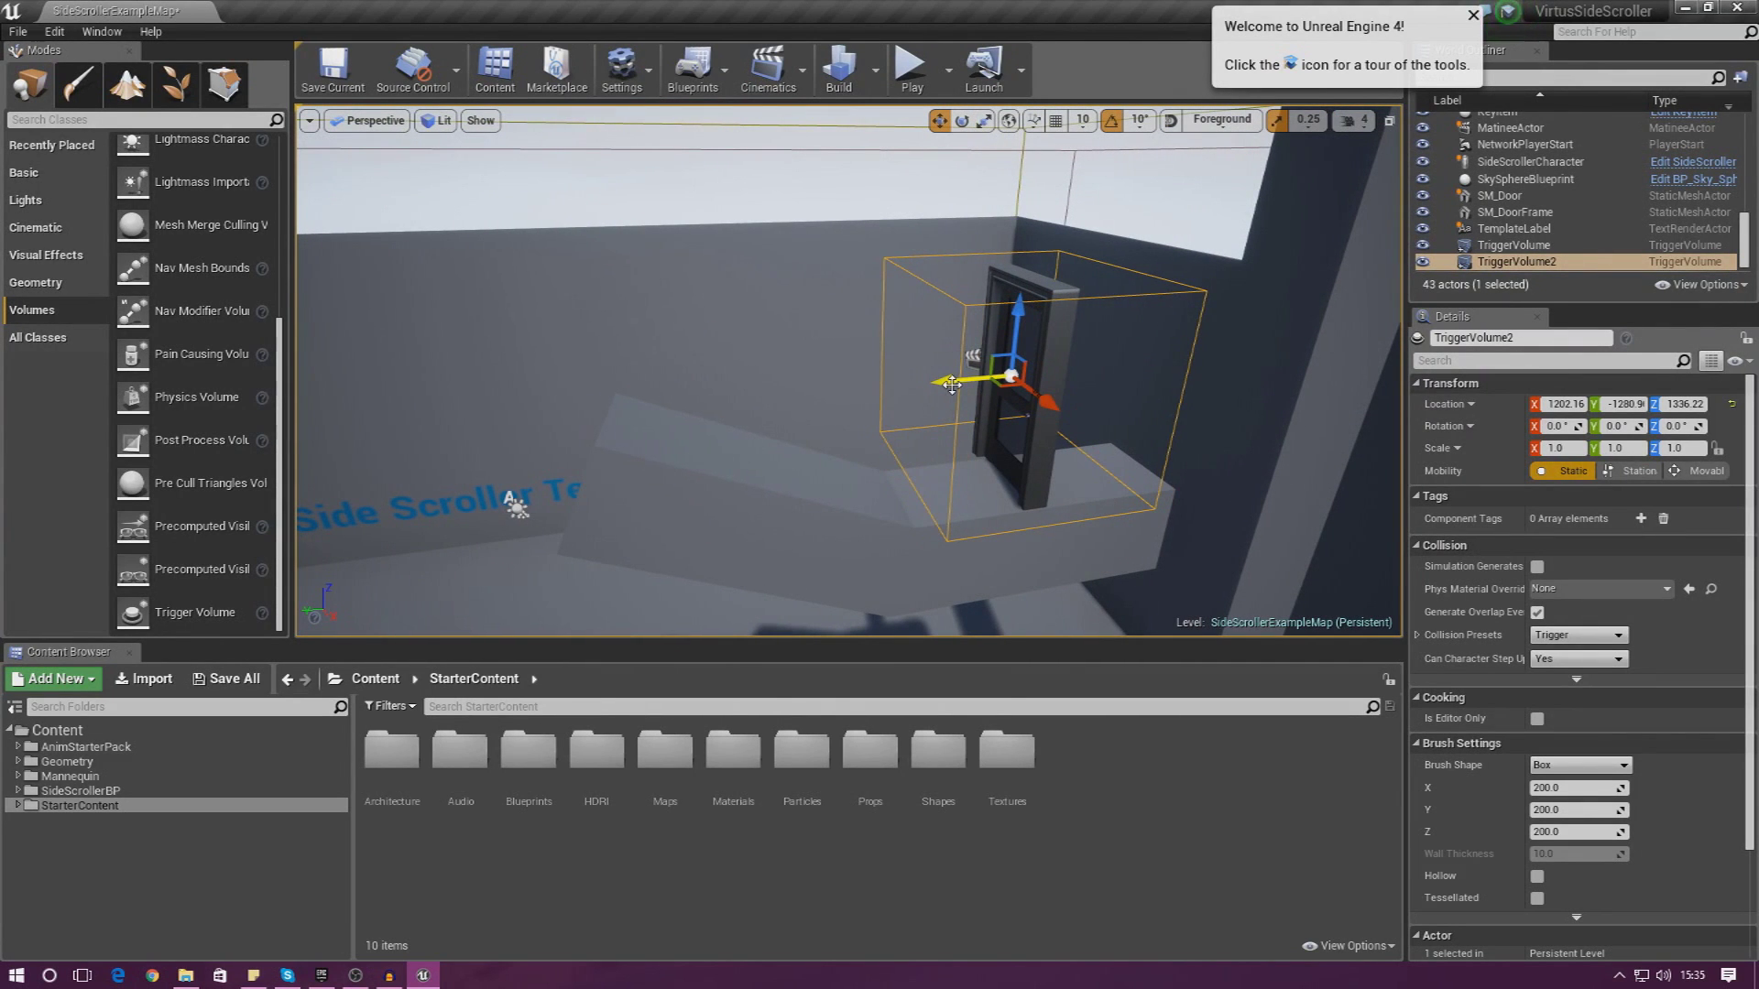
key("d")
right_click_drag(952, 384, 893, 364)
key("s")
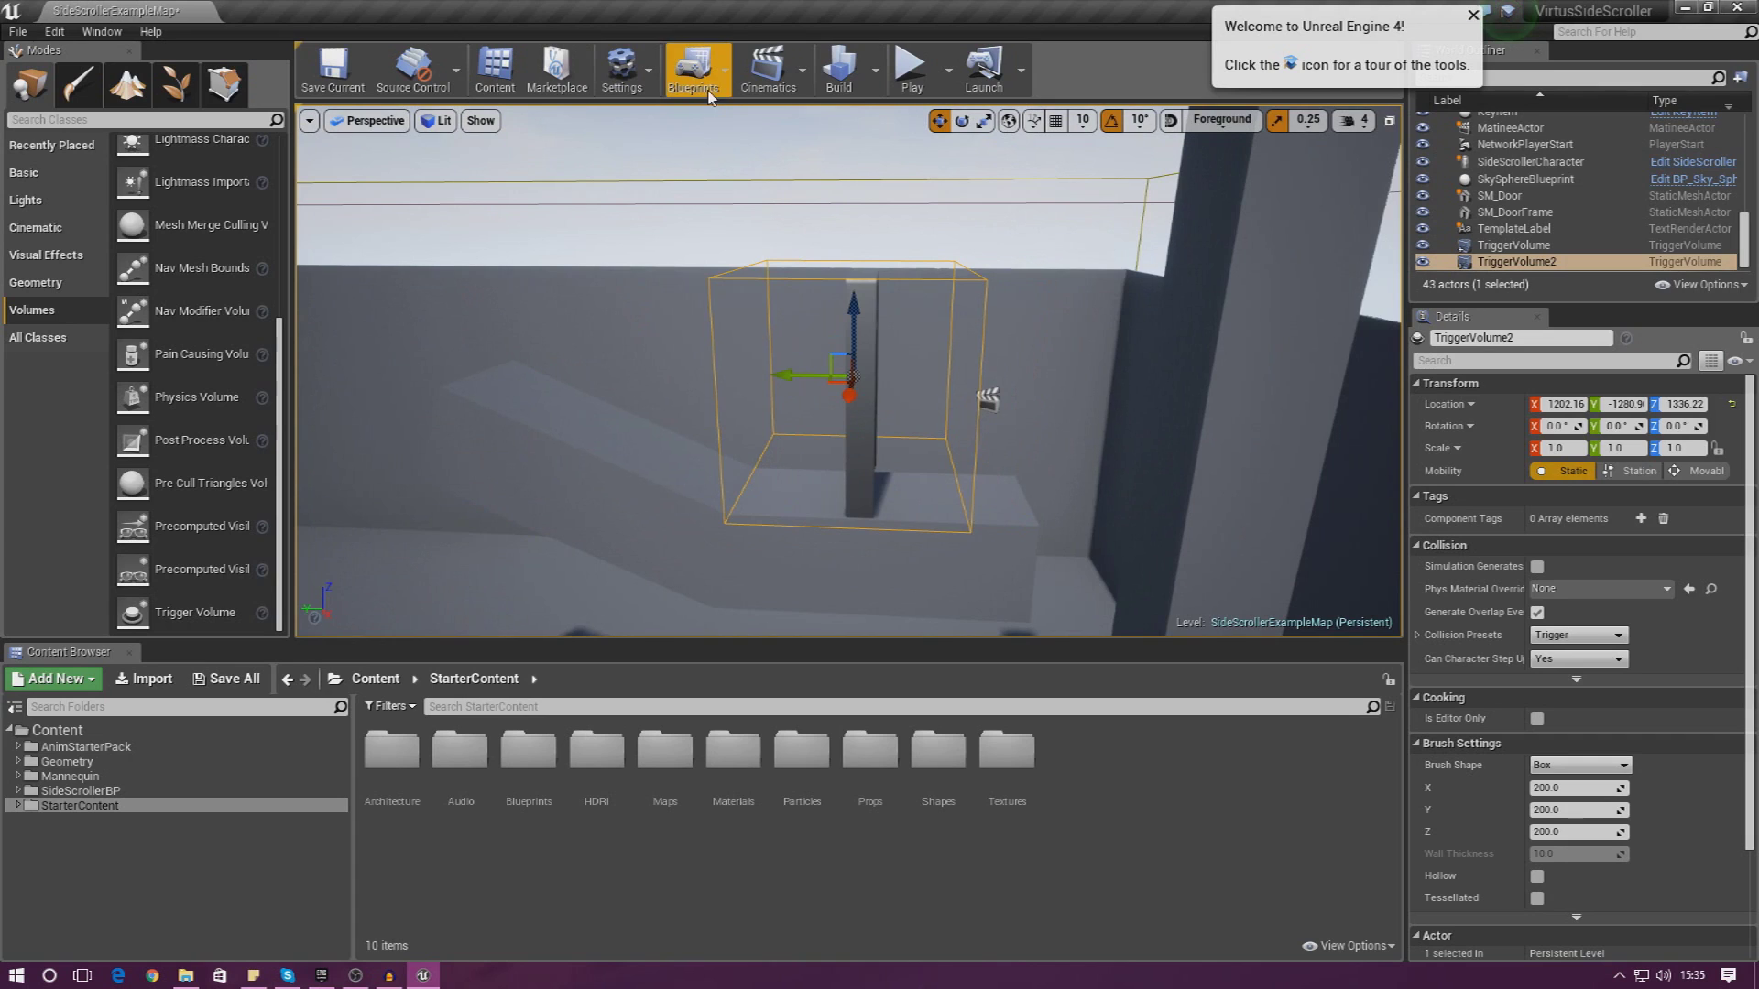
Open the Level Blueprint and add an On Actor Begin Overlap event for TriggerVolume2
left_click(692, 69)
left_click(768, 227)
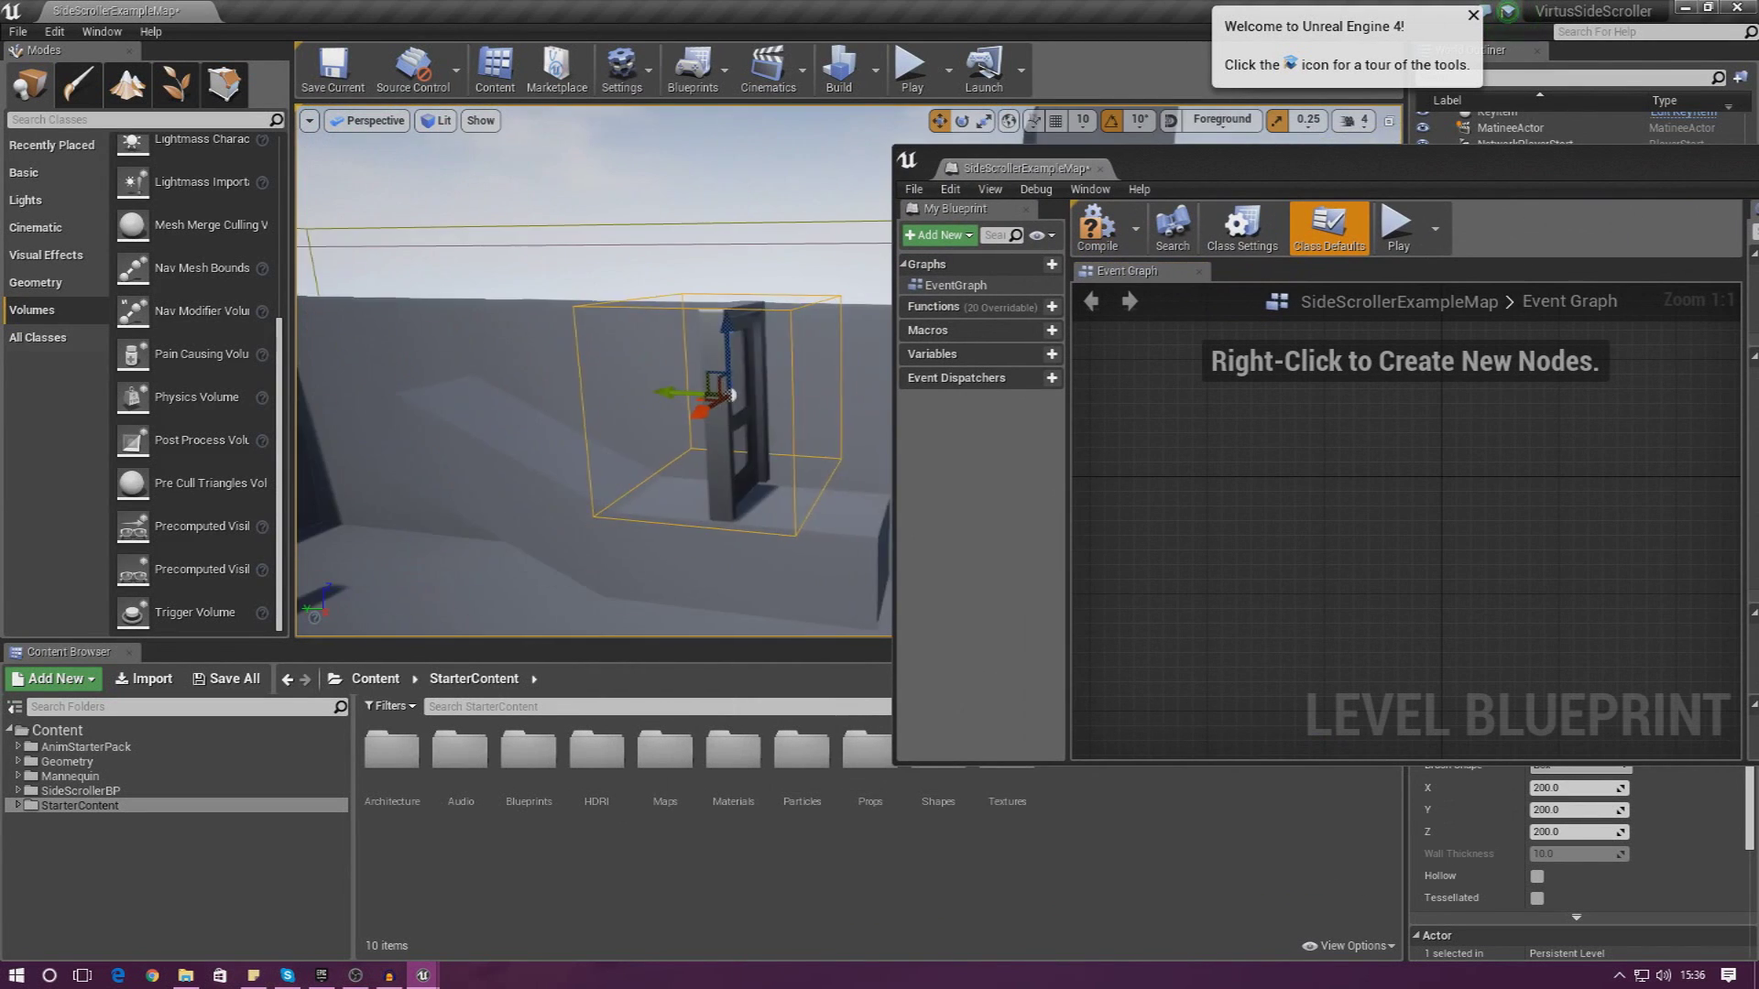
right_click_drag(685, 376, 660, 375)
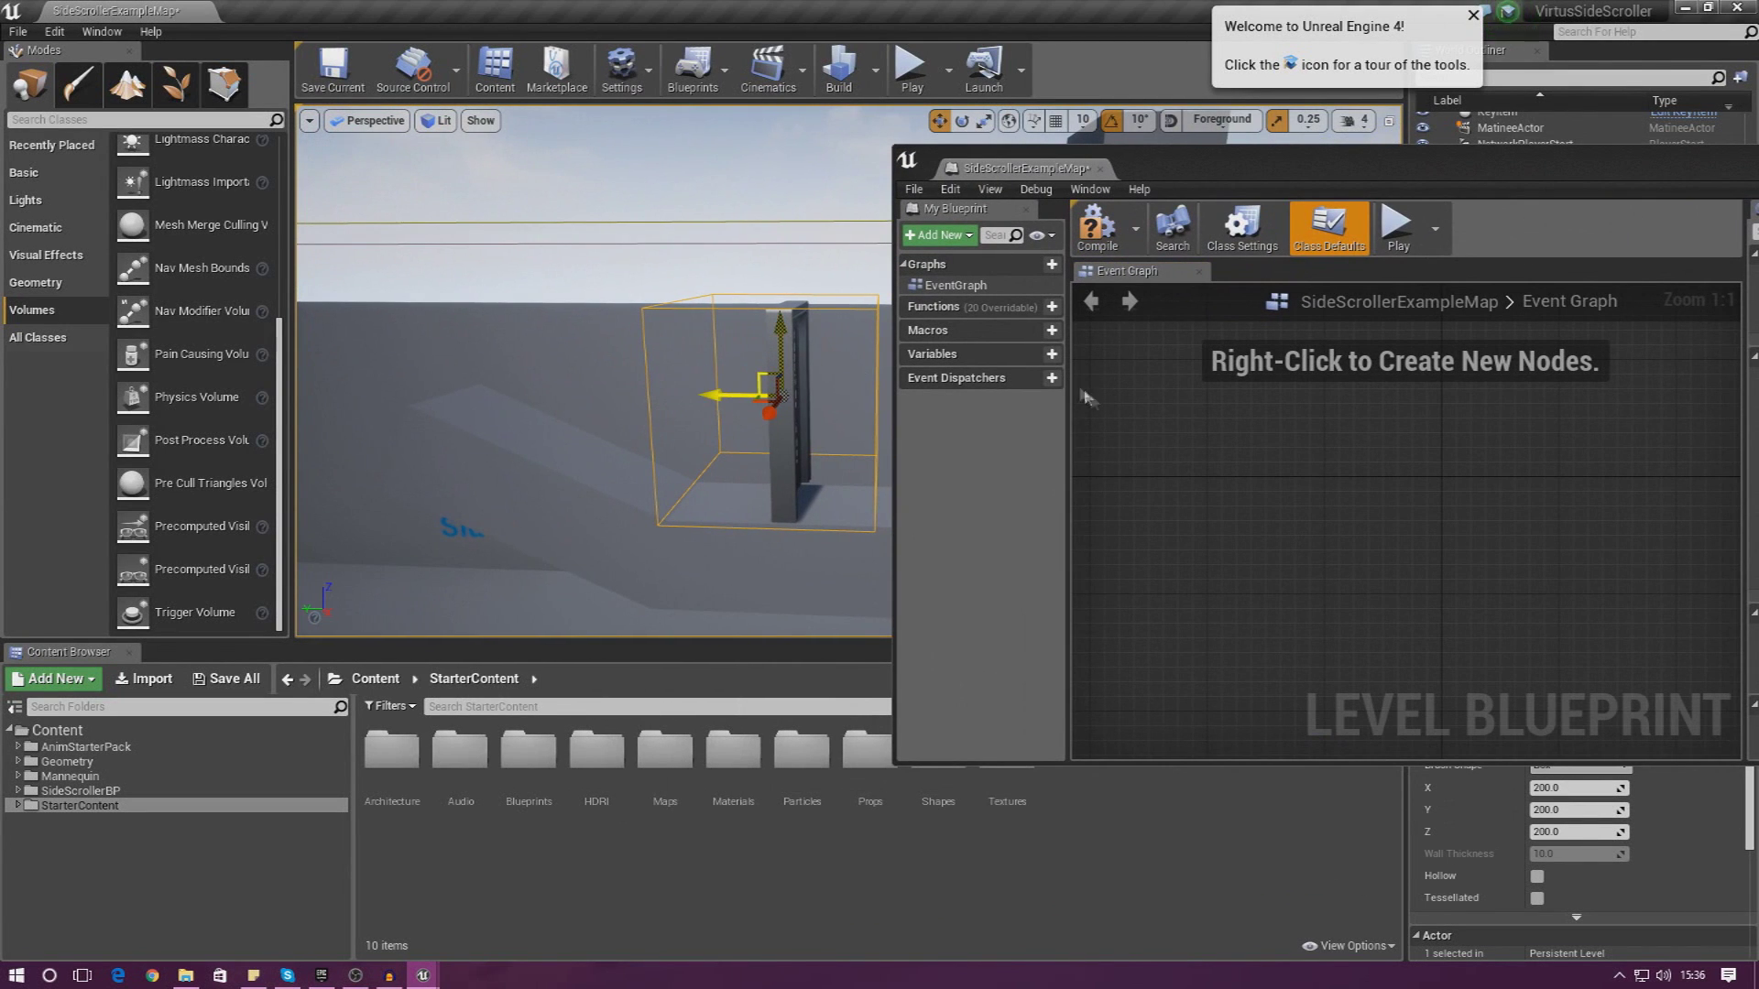
right_click(1123, 451)
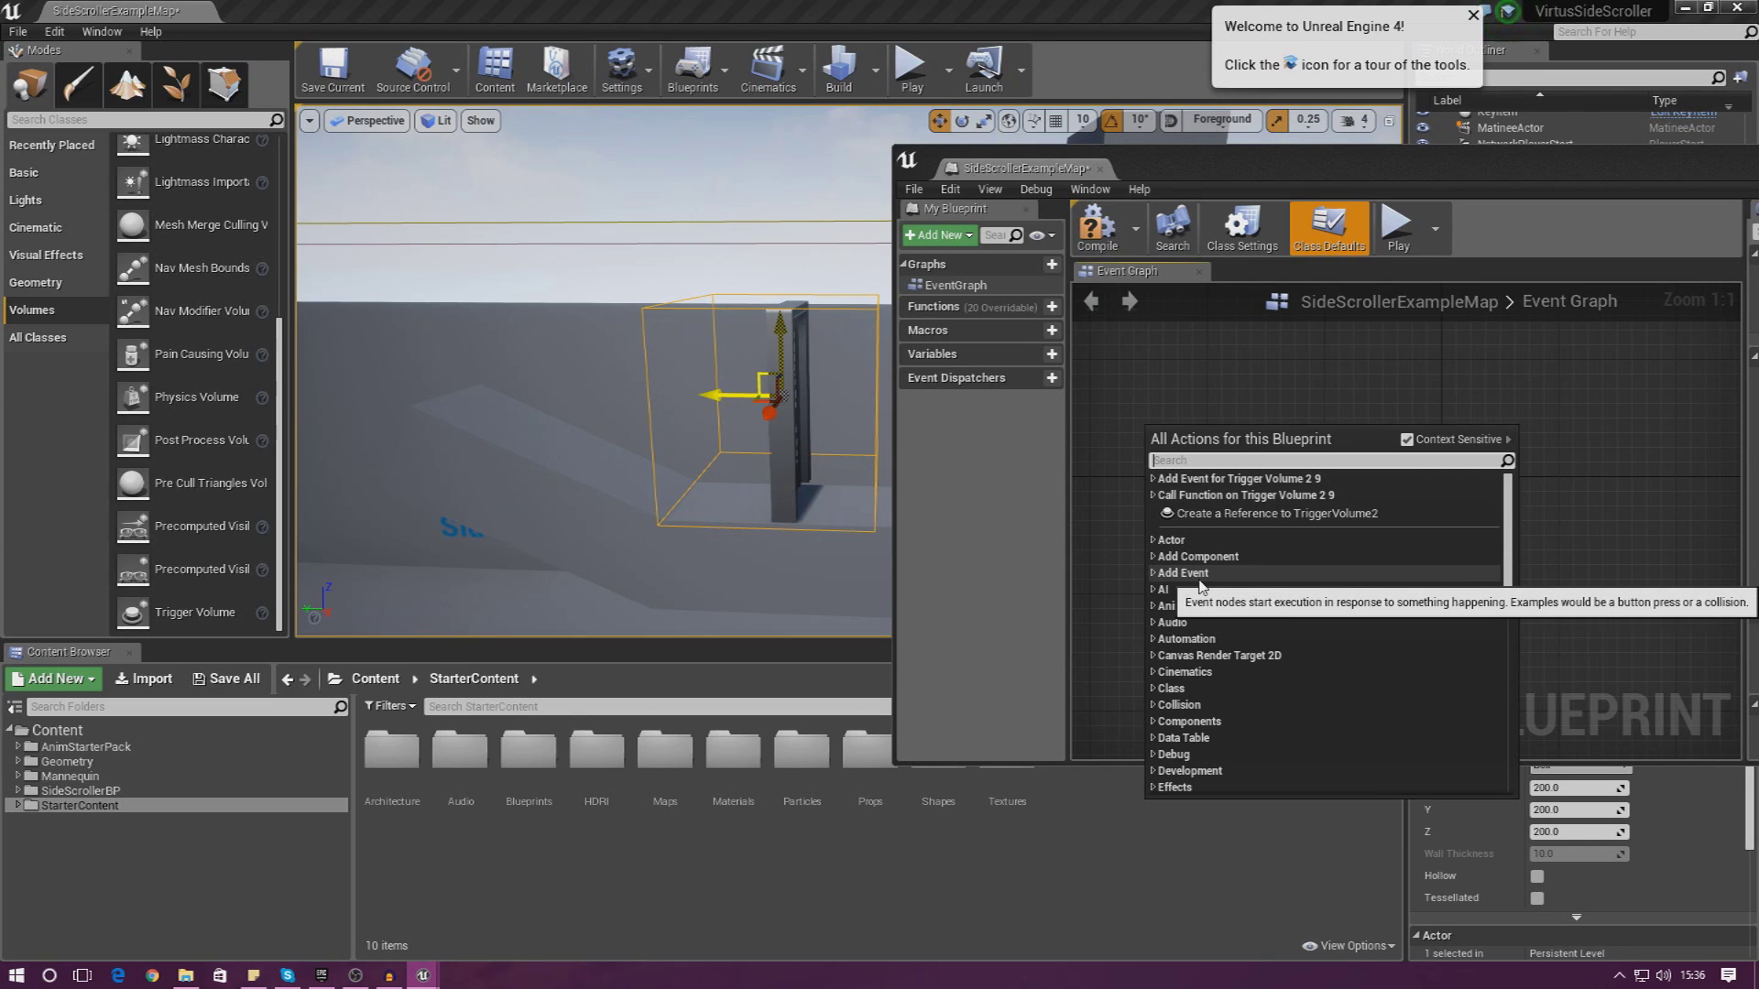
left_click(1156, 480)
left_click(1161, 495)
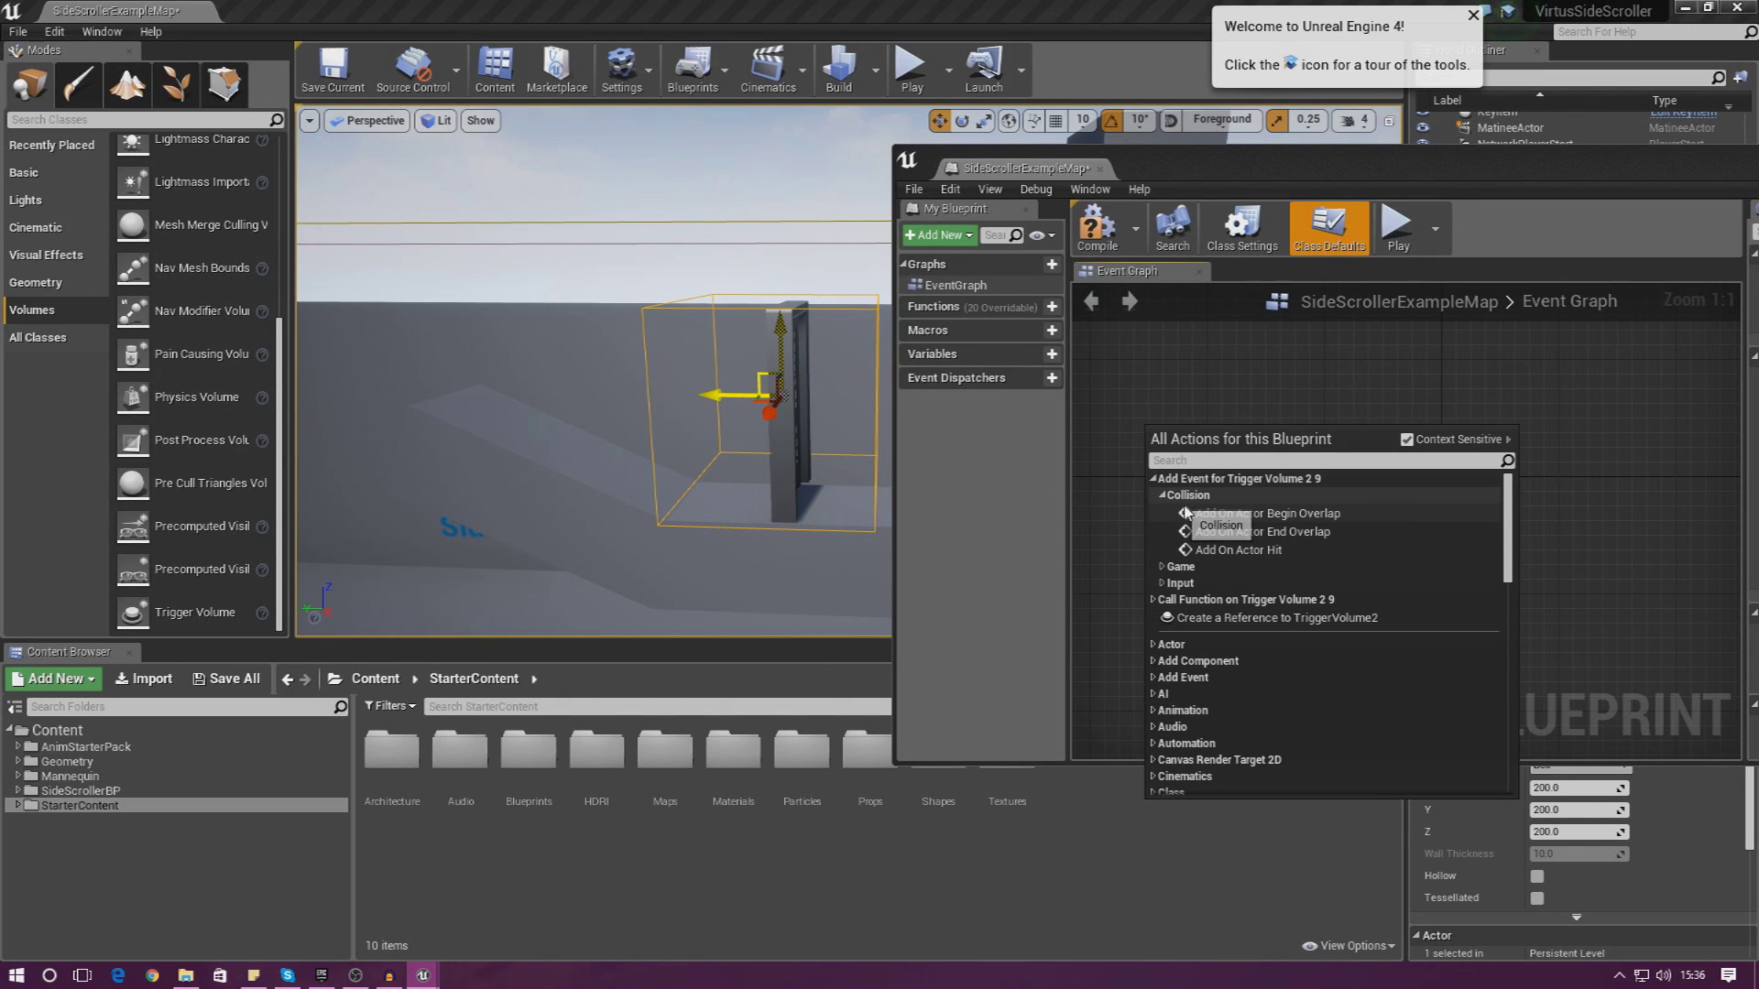
left_click(1191, 513)
Add a Cast To SideScrollerCharacter node from the overlap event's Other Actor output
right_click_drag(1402, 503, 1233, 503)
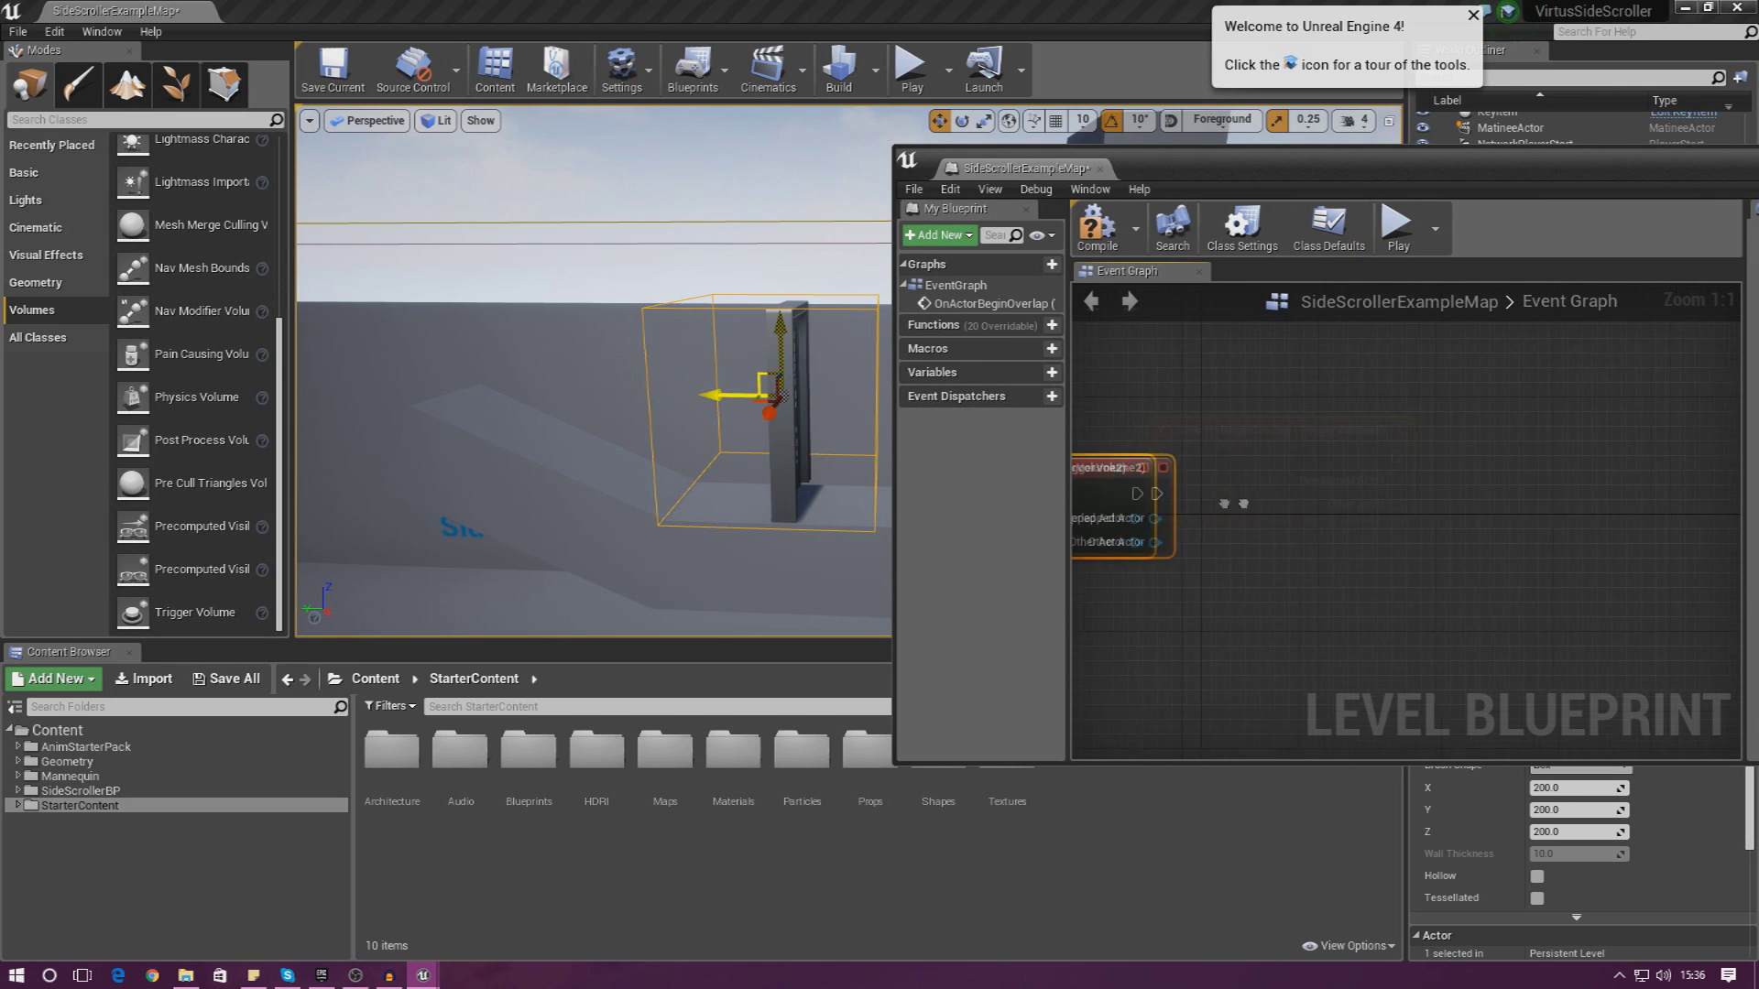
left_click_drag(1119, 543, 1326, 515)
type("astt")
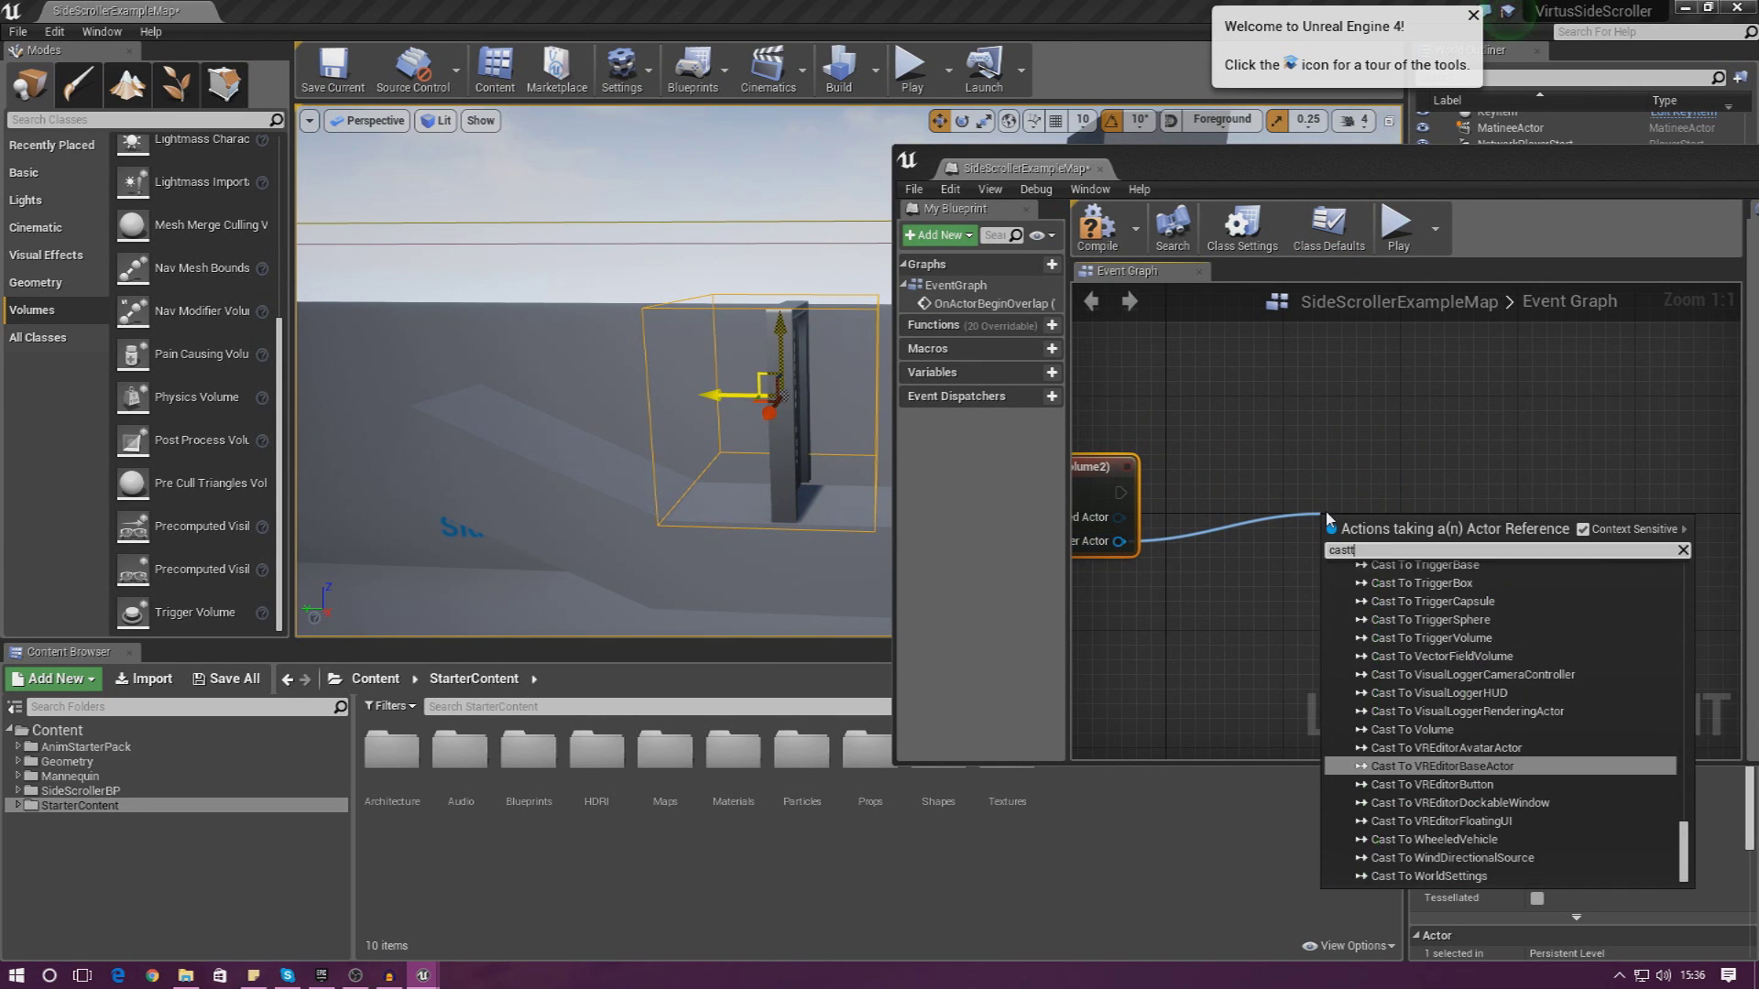
key("BackSpace")
type("to sidescr")
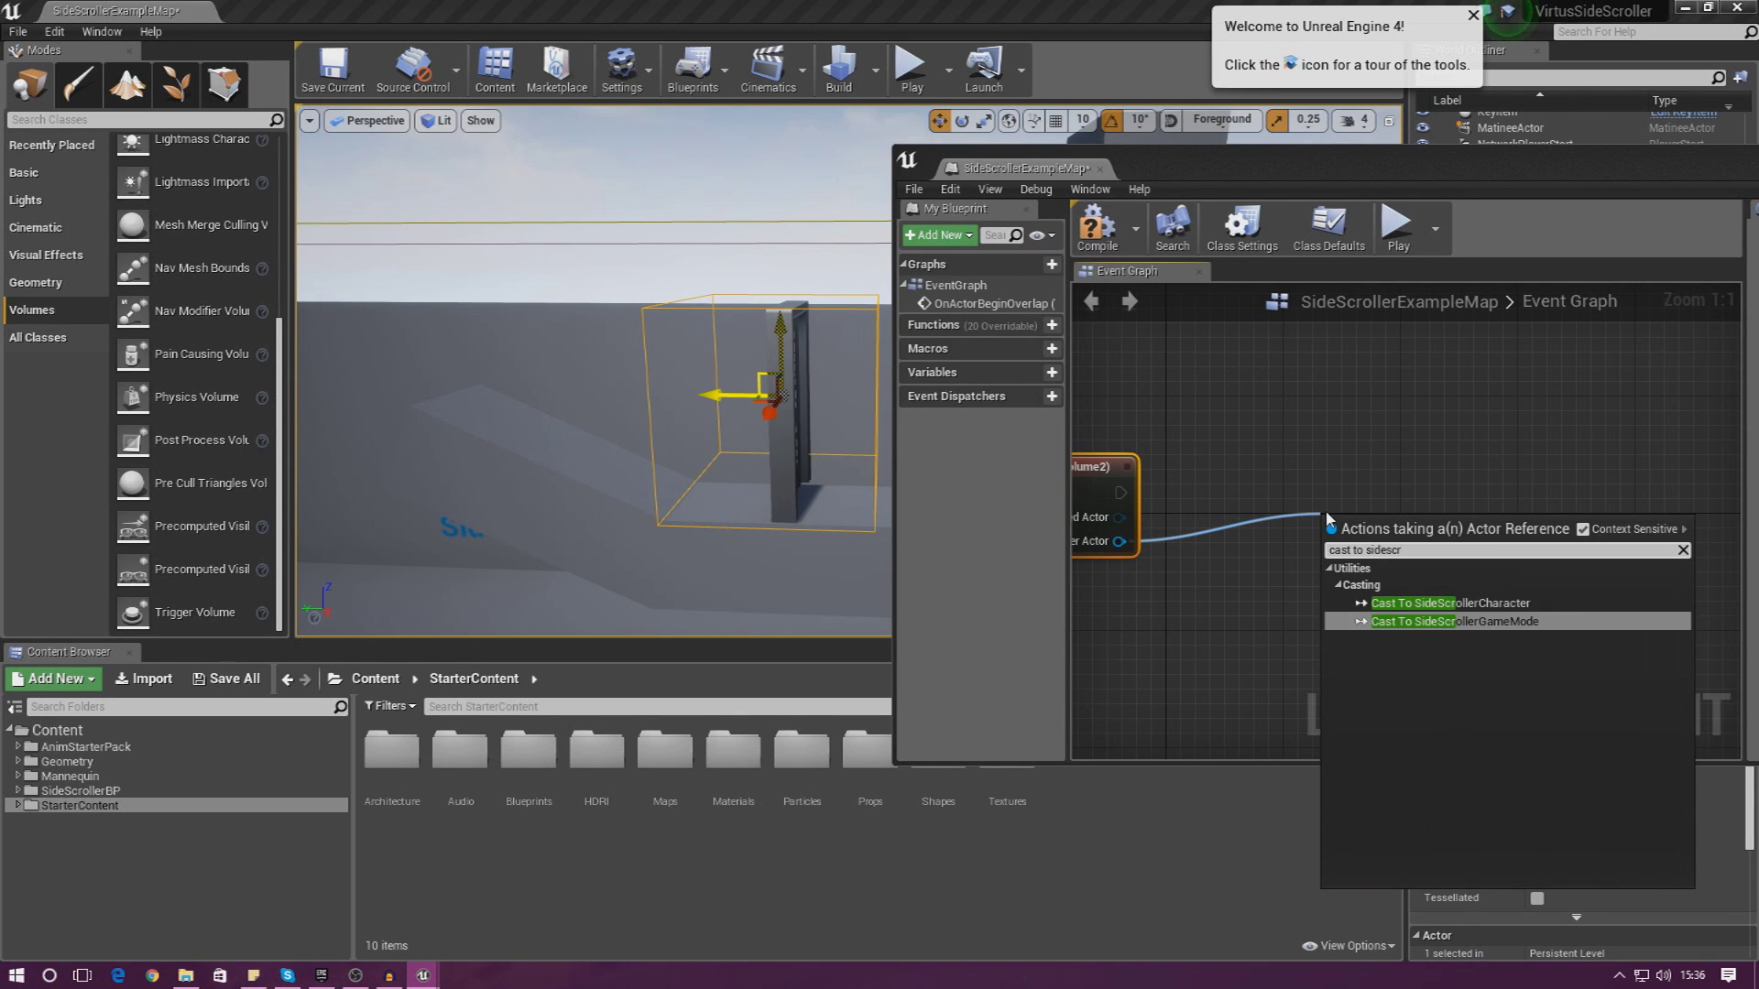
key("Up")
key("Return")
Add a Branch node to the successful execution output of the SideScrollerCharacter cast
right_click_drag(1637, 403, 1382, 360)
left_click_drag(1289, 512, 1431, 484)
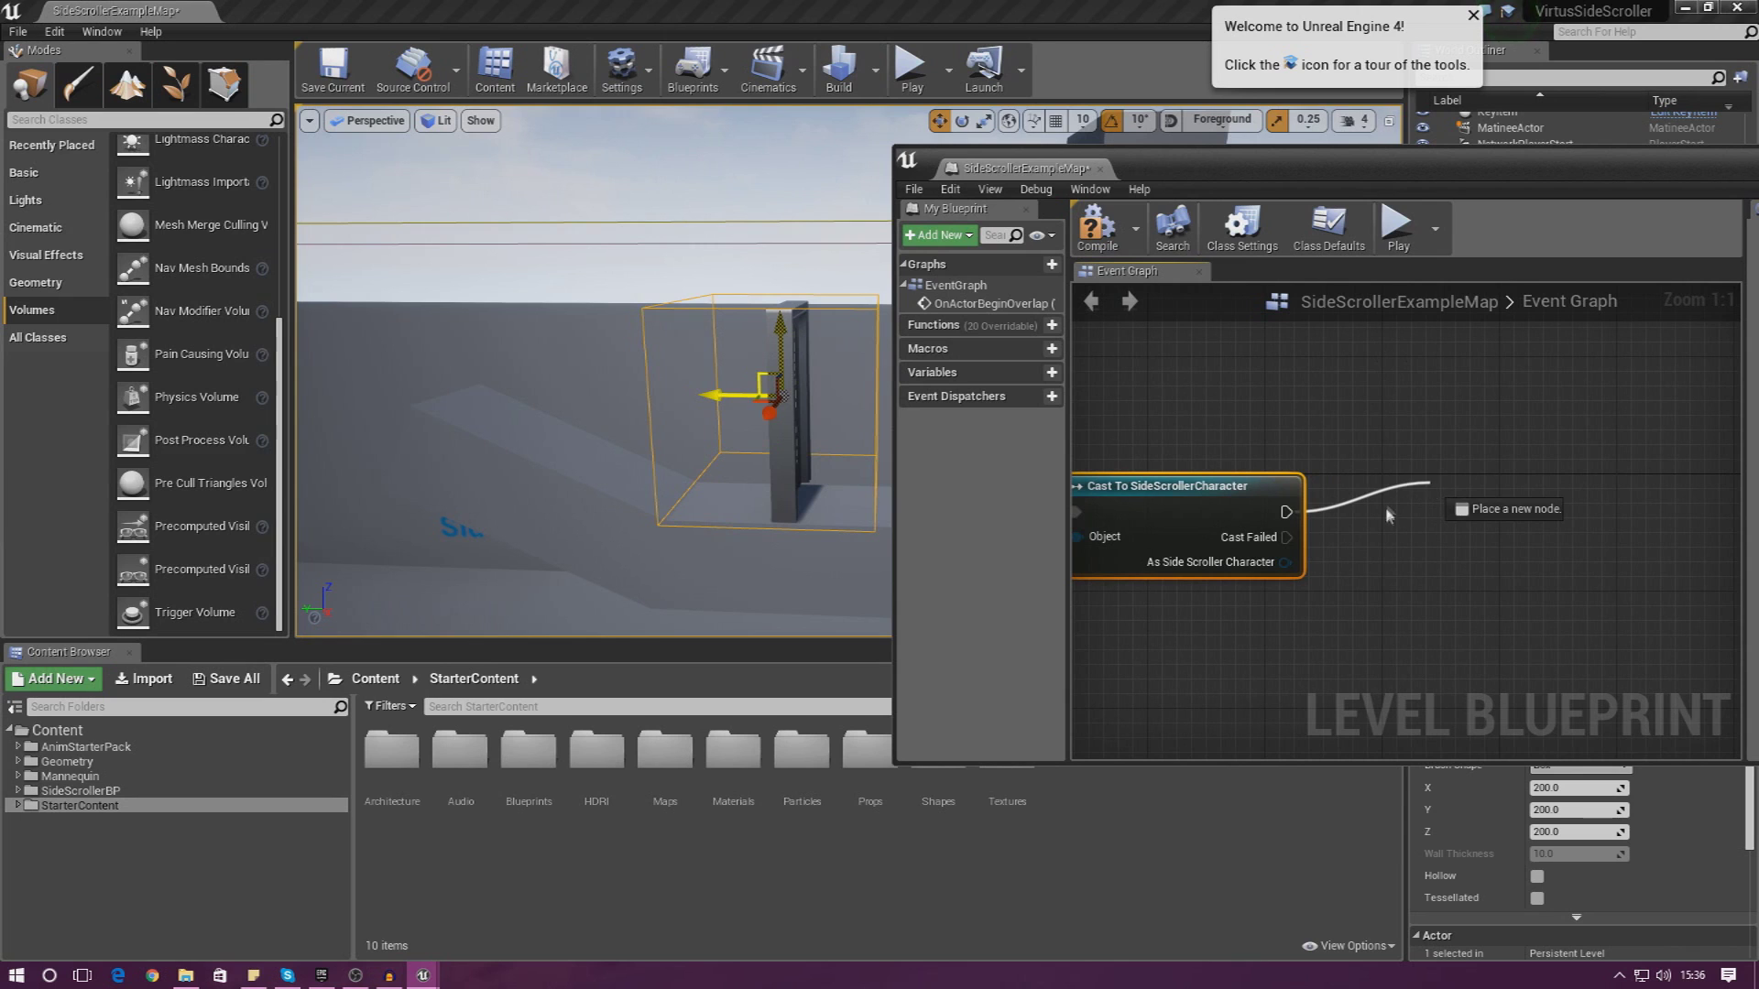
left_click_drag(1287, 514, 1491, 432)
type("branc")
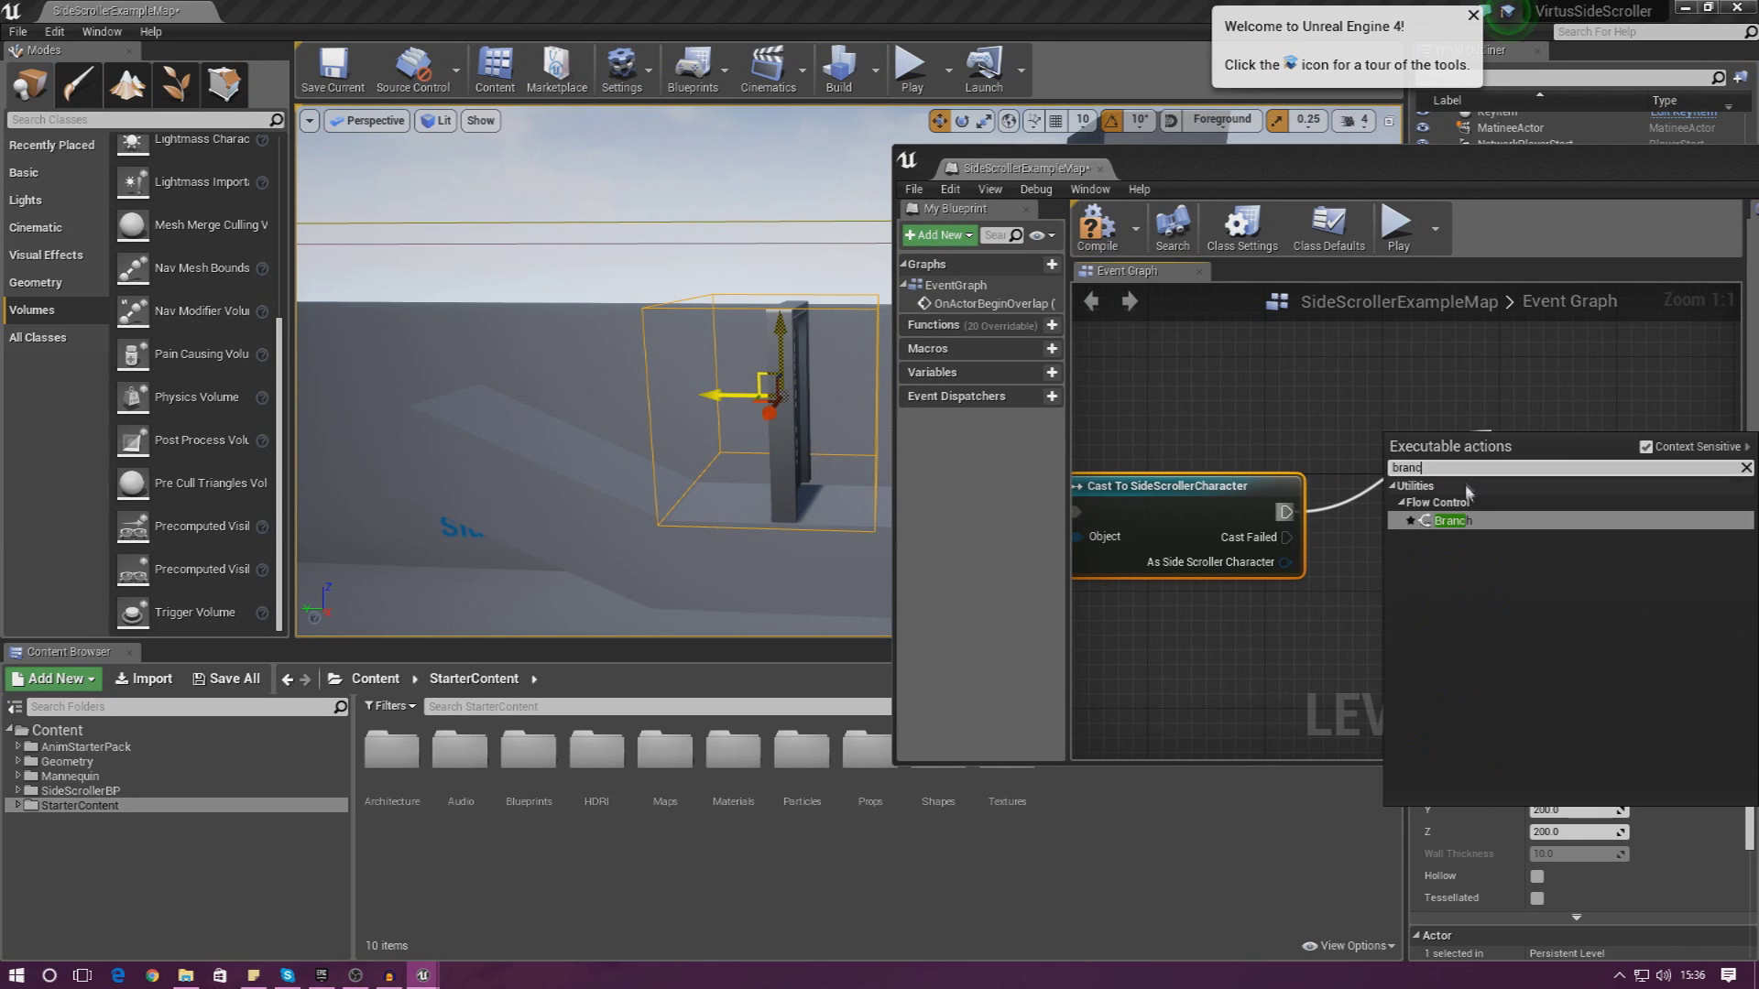
key("Return")
key("Return")
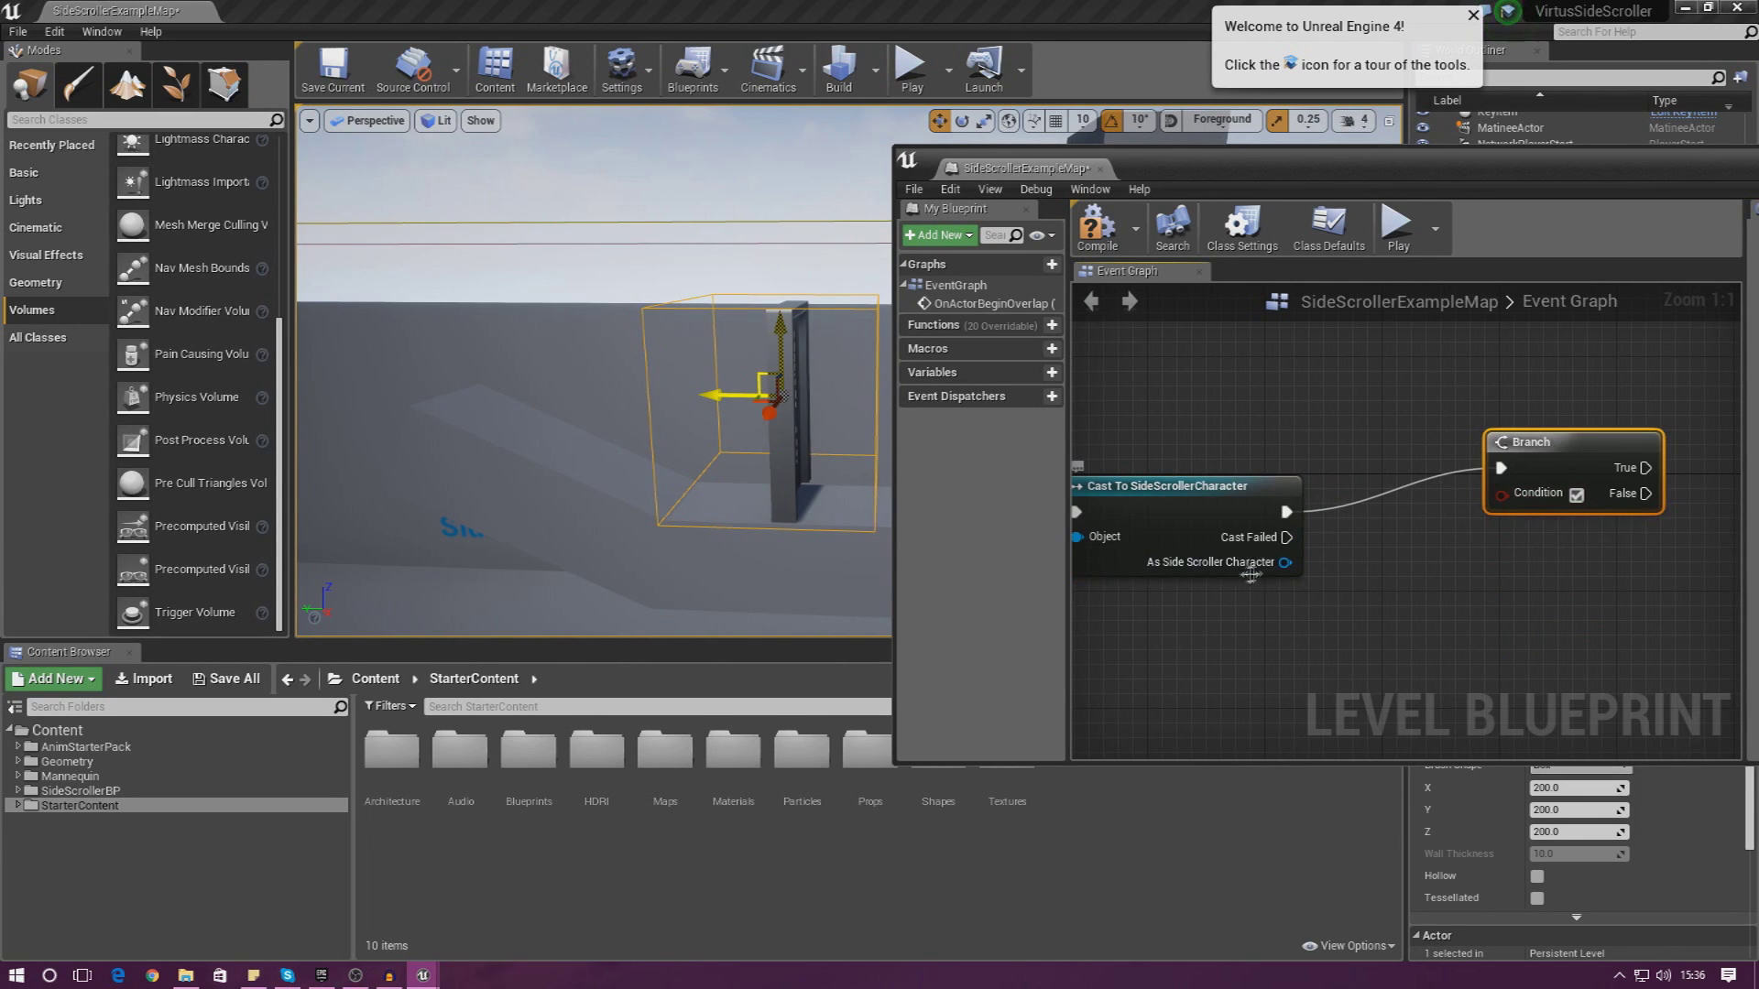
Get the Has Key variable from the cast character and connect it to the Branch condition
left_click_drag(1285, 563, 1350, 599)
type("get has key")
key("Return")
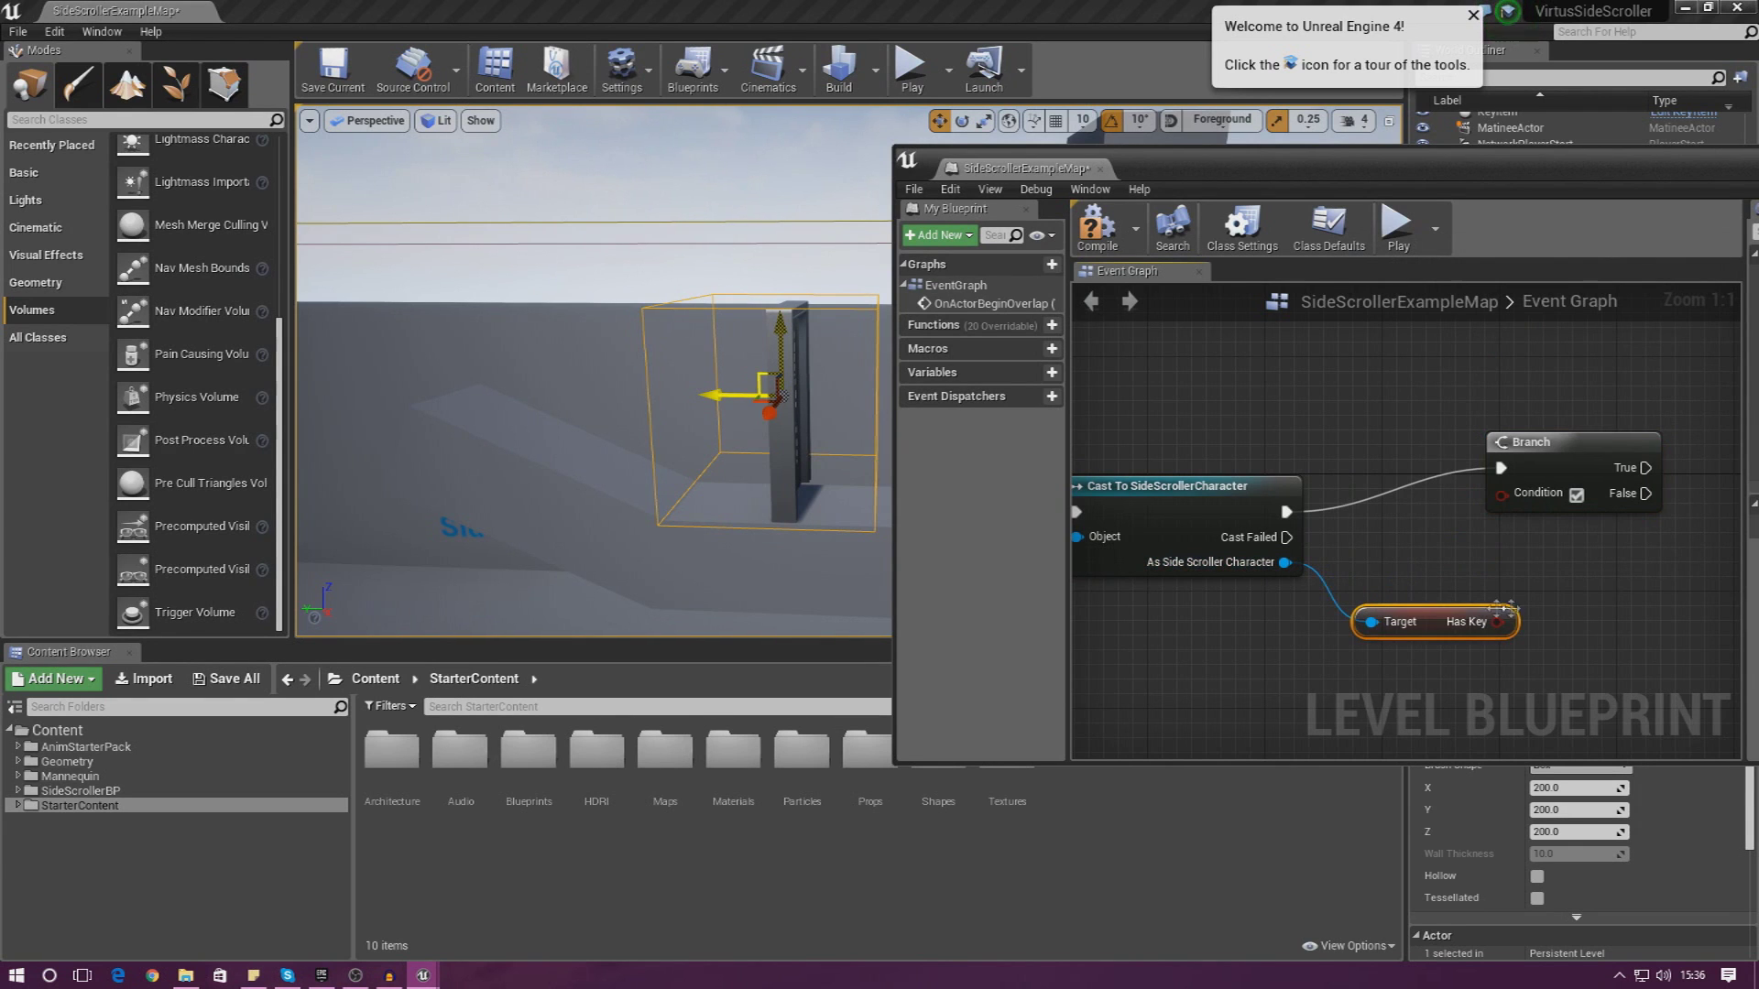
left_click_drag(1497, 622, 1503, 496)
Select the door's MatineeActor in the level, add its Play function to the graph and connect it to the Branch's True output
right_click_drag(1509, 501, 1183, 518)
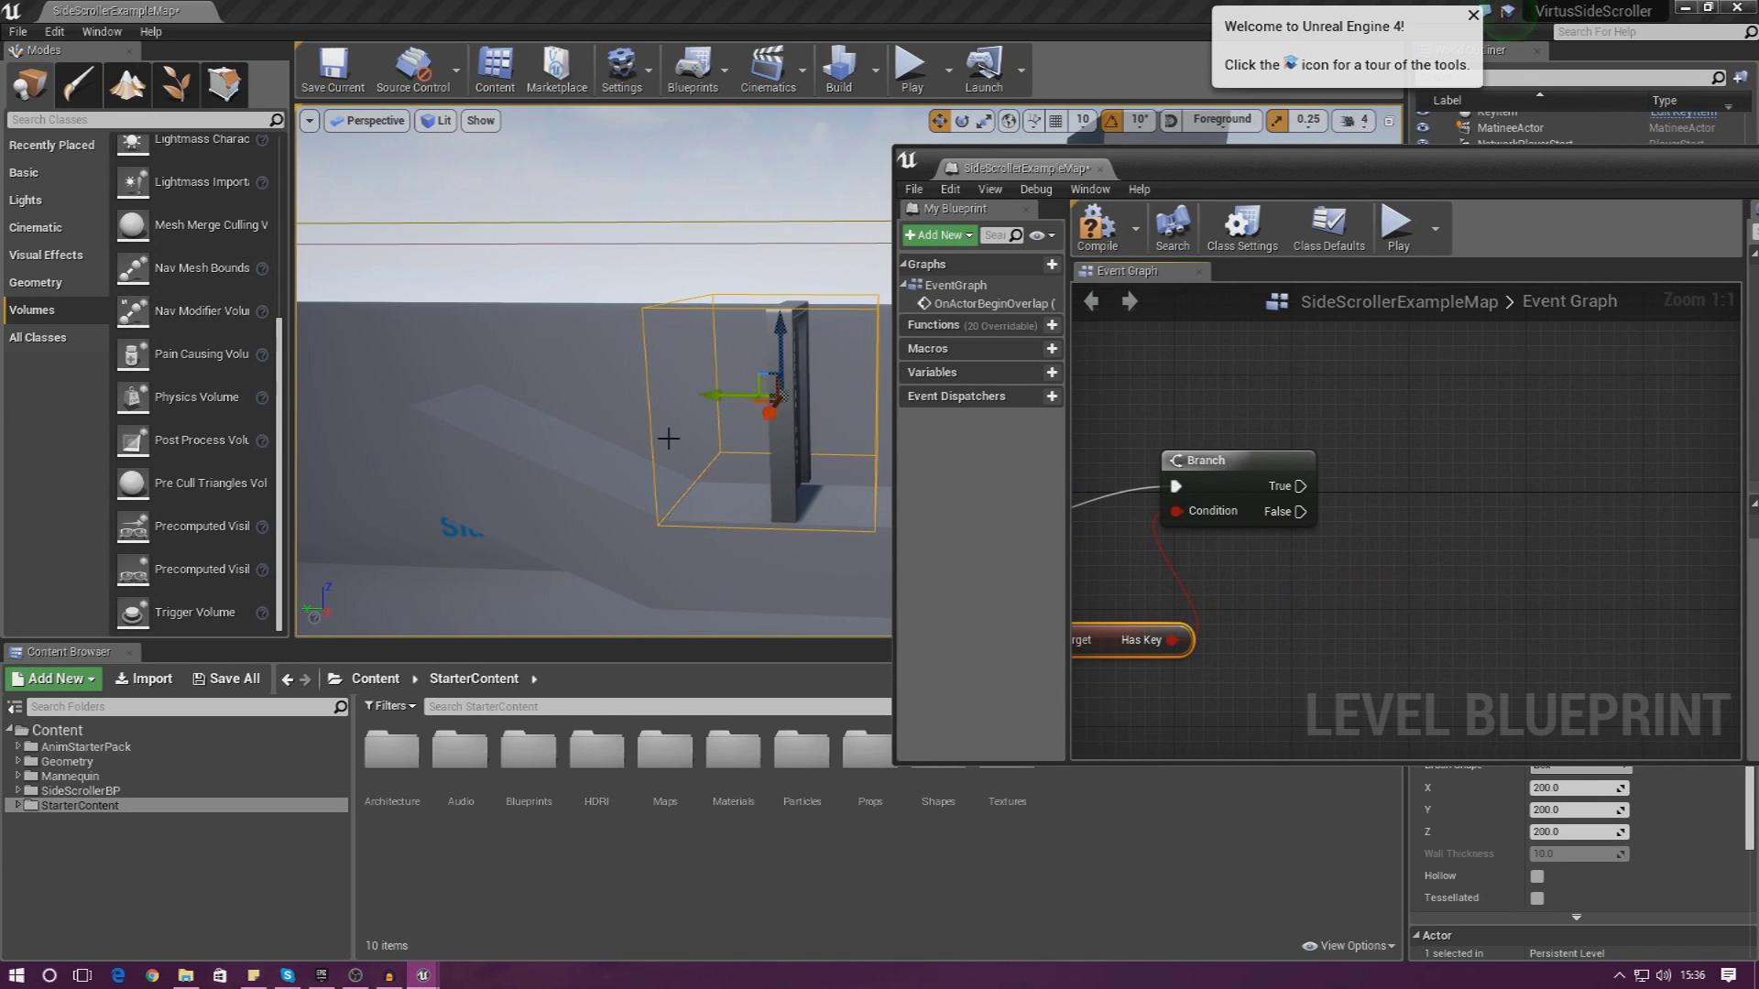
right_click_drag(667, 438, 705, 434)
key("d")
left_click(761, 439)
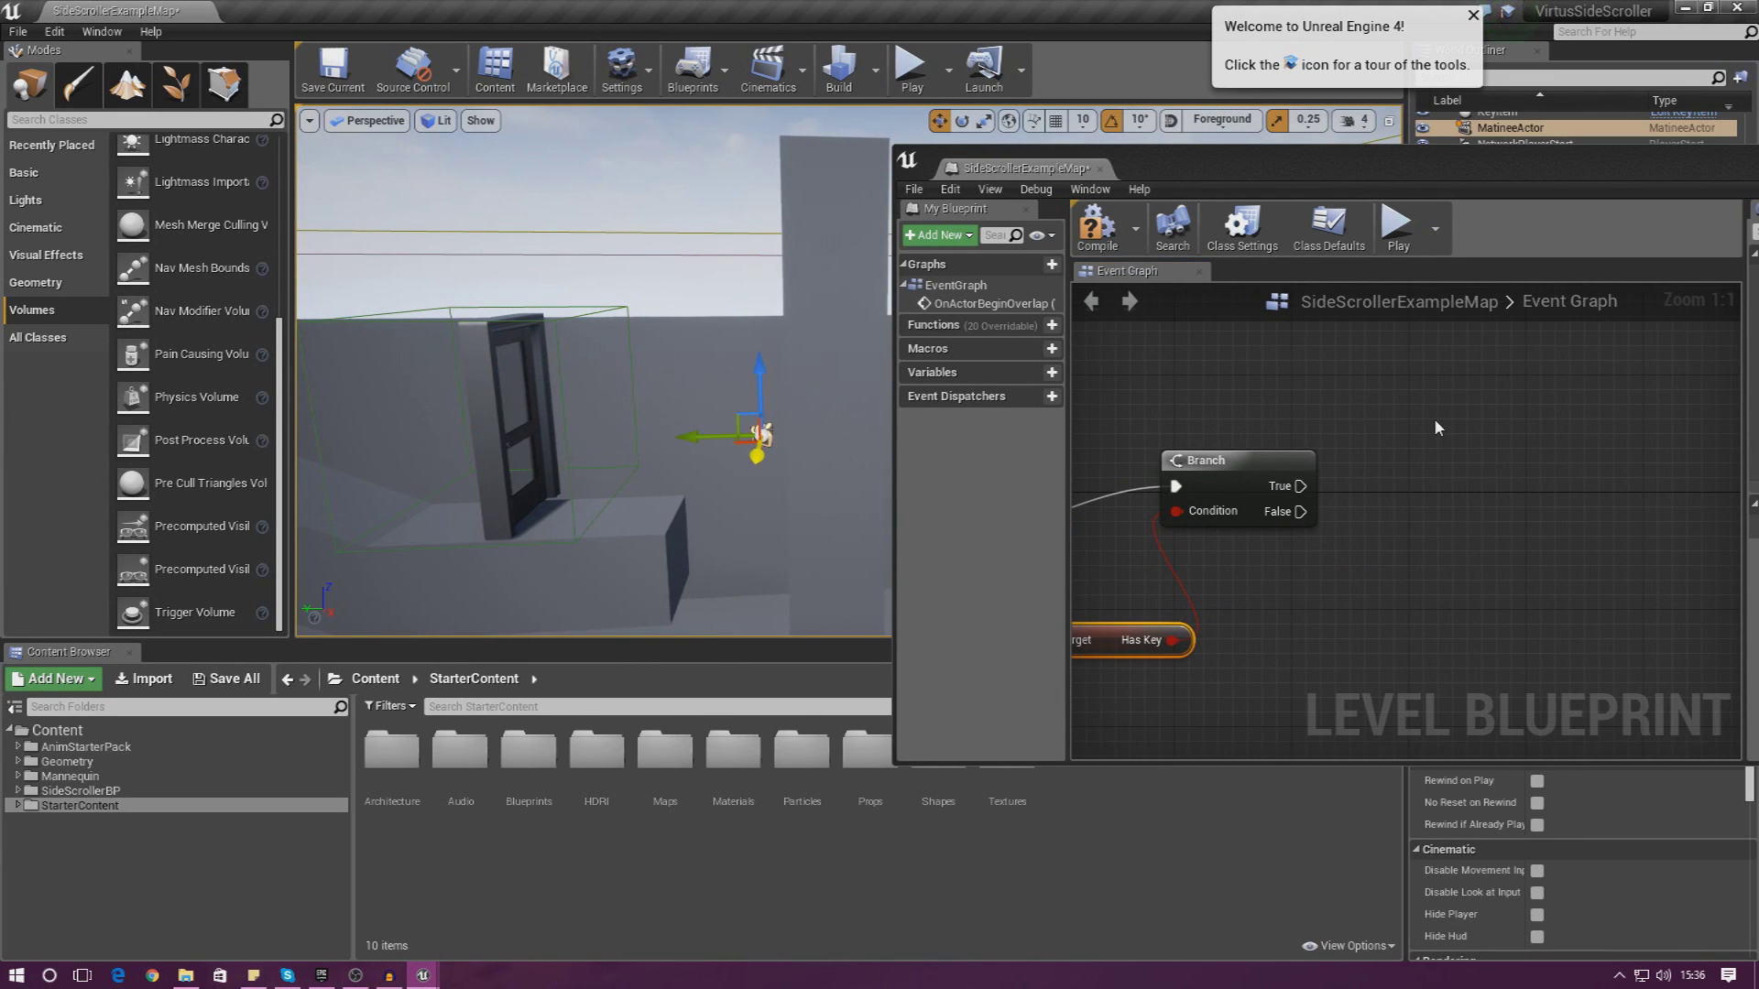
right_click_drag(1436, 422, 1289, 453)
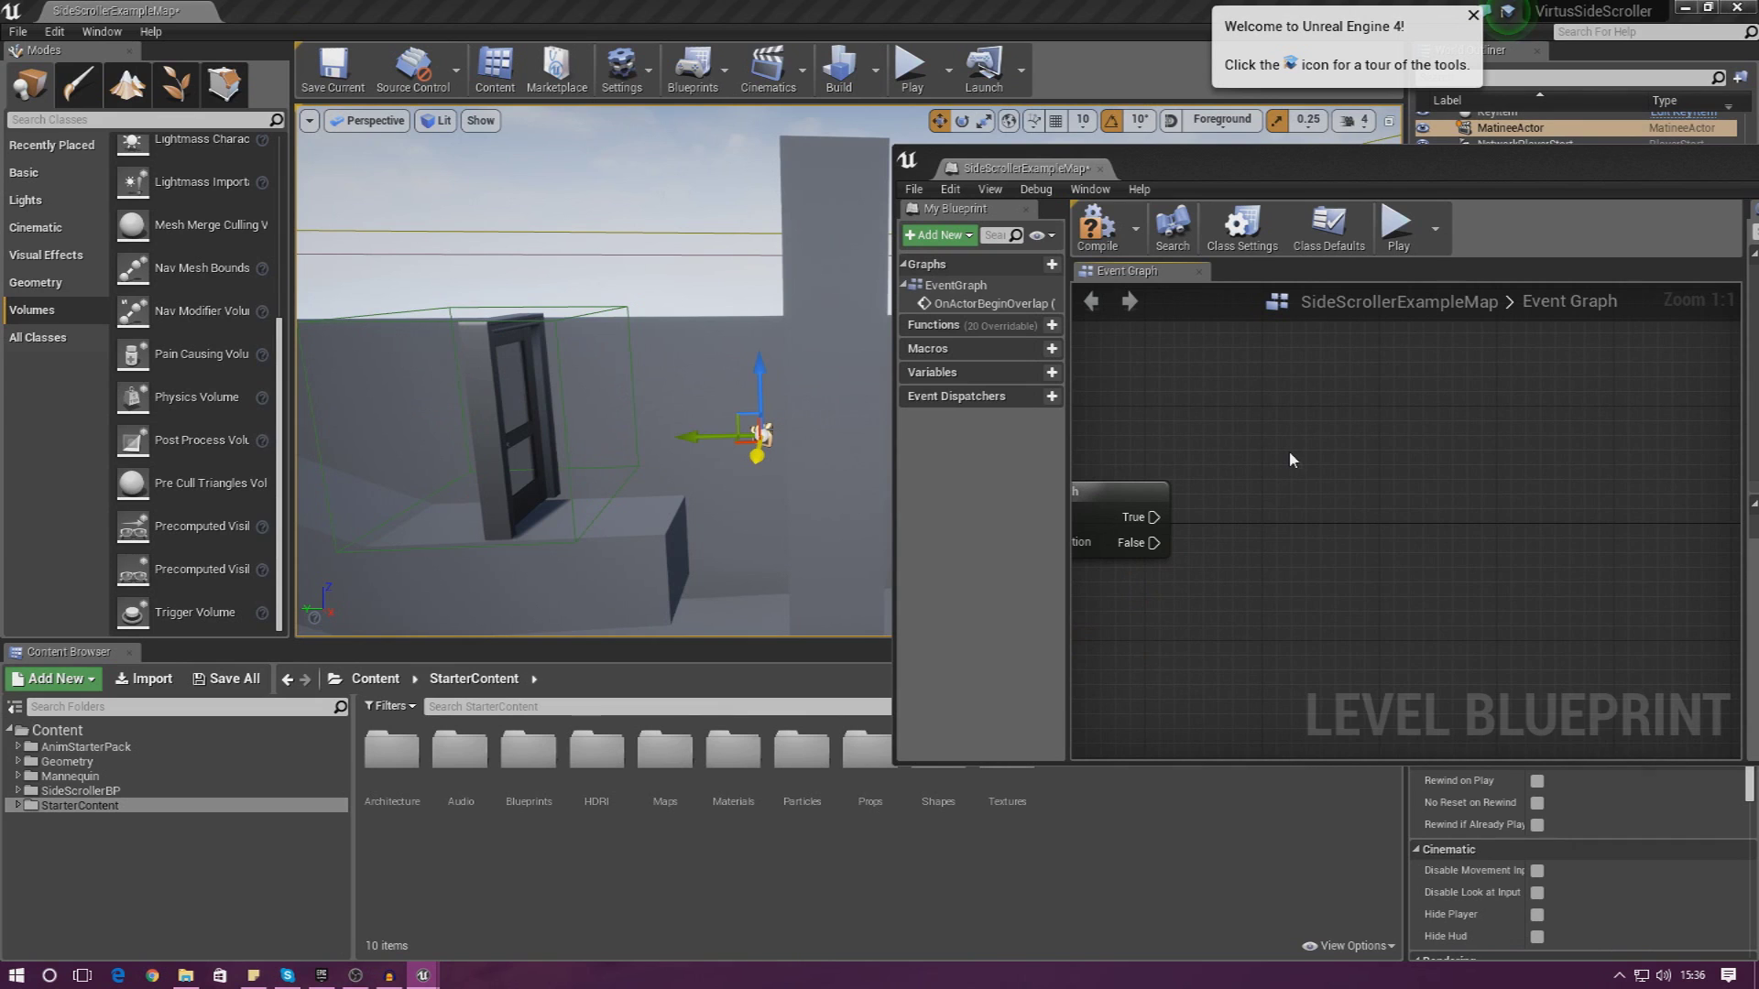
right_click(1292, 458)
left_click(1299, 523)
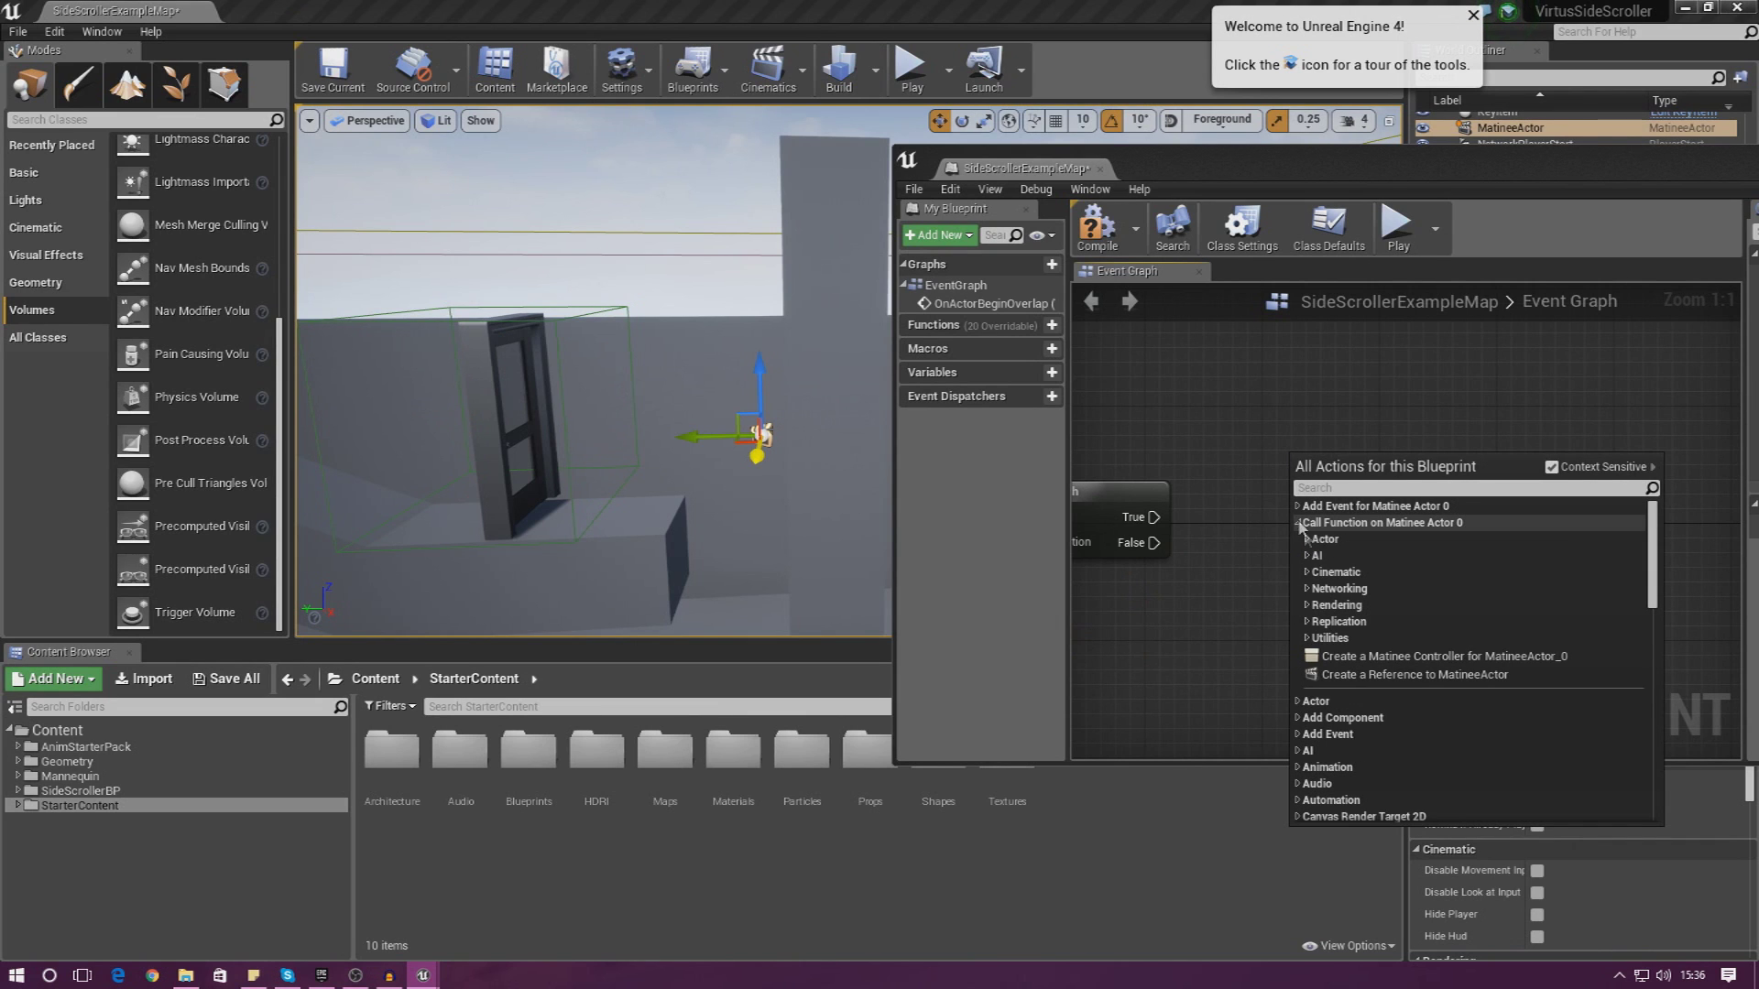
left_click(1320, 572)
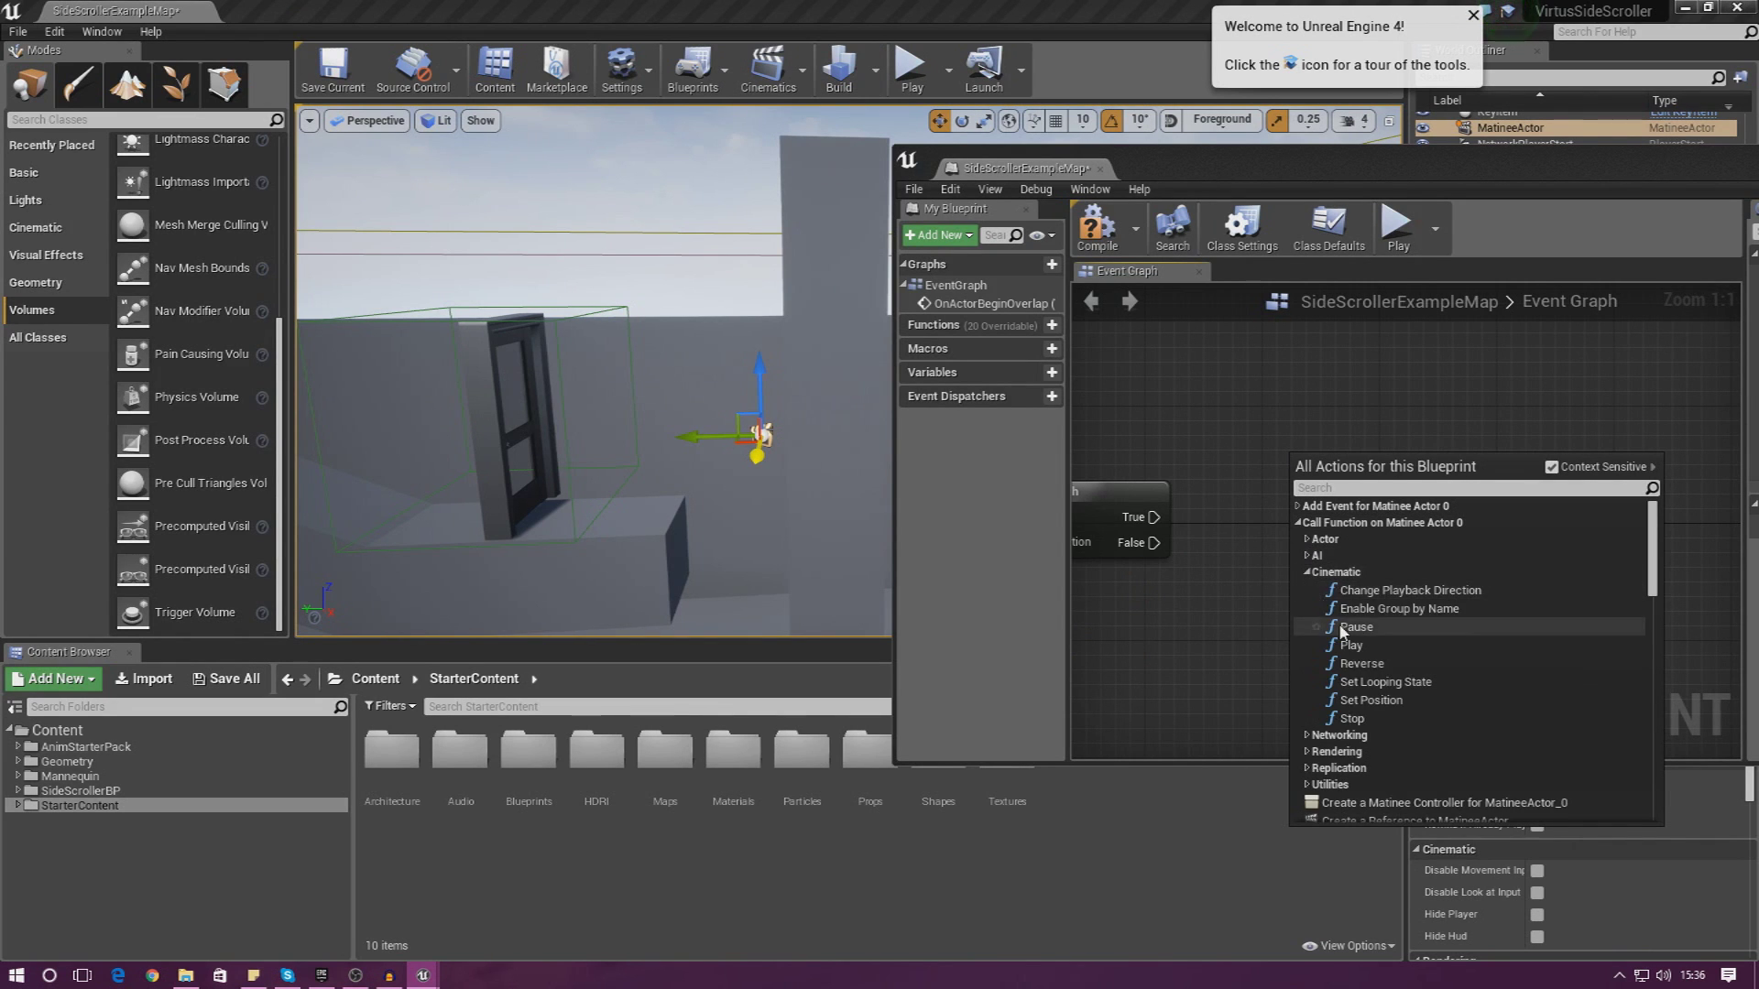
left_click(1350, 645)
left_click_drag(1151, 520, 1334, 434)
Add a Print String node to the Branch's False output with the text "Go collect the key"
left_click_drag(1154, 542, 1249, 598)
type("print")
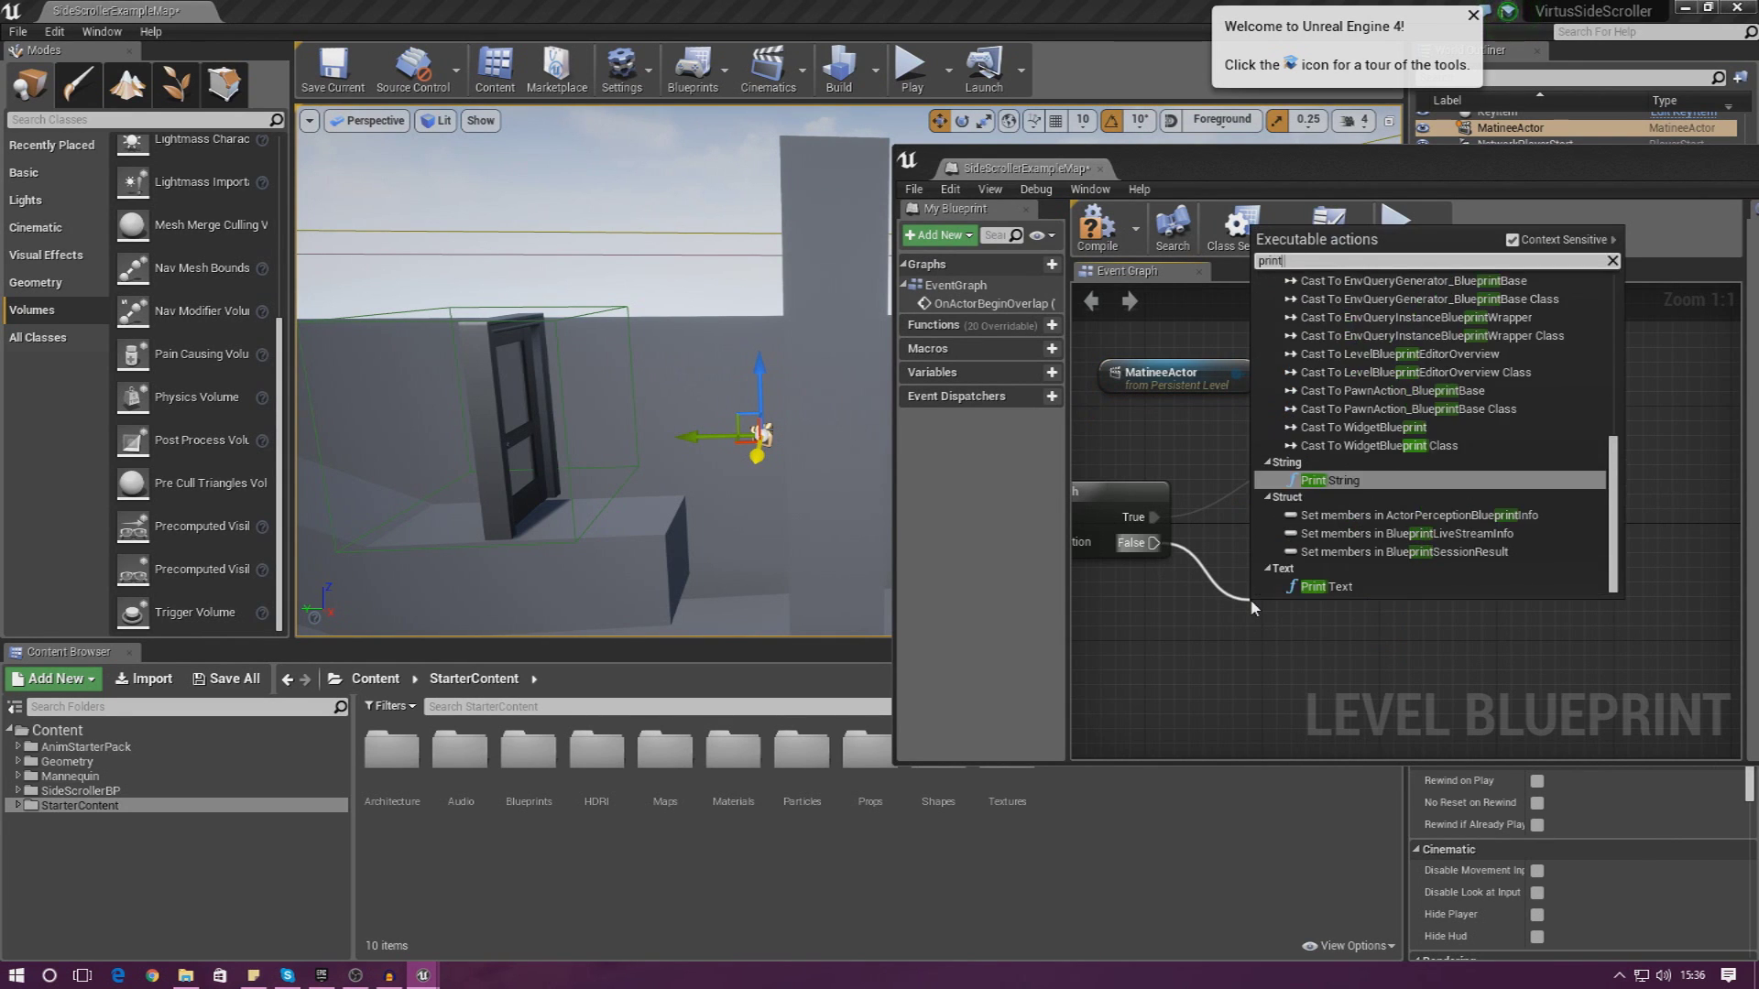
key("Return")
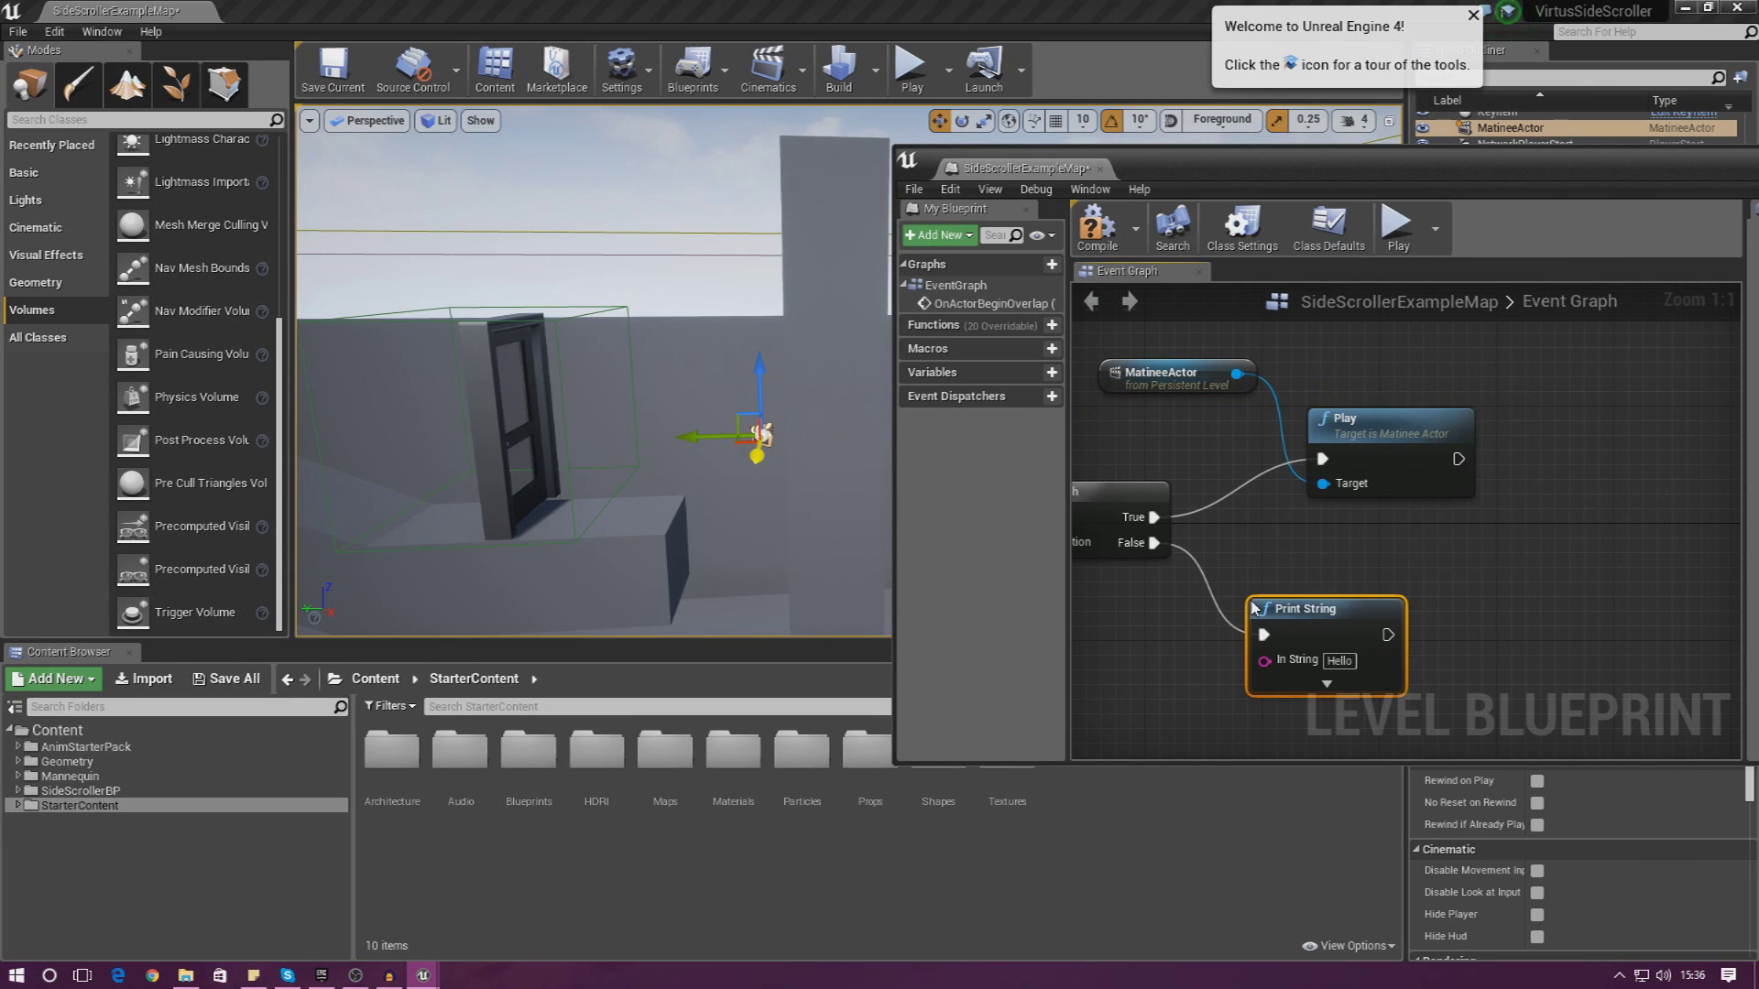
double_click(1283, 186)
right_click_drag(756, 437, 1209, 510)
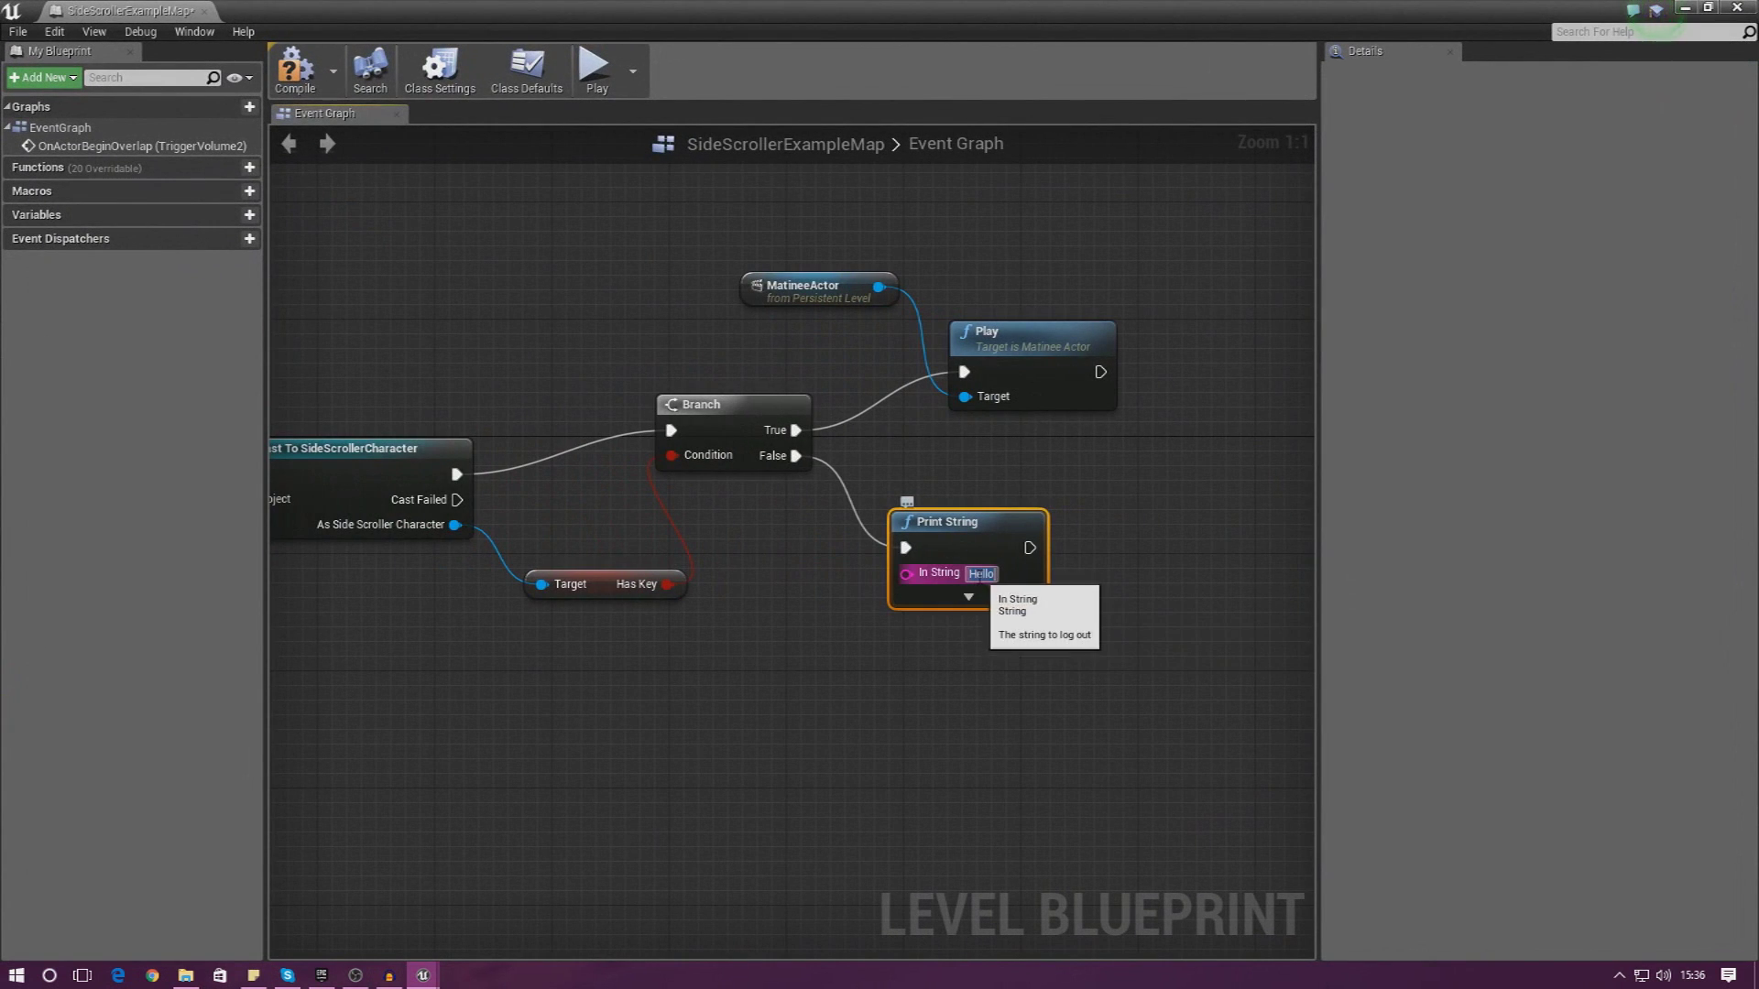
type("Y")
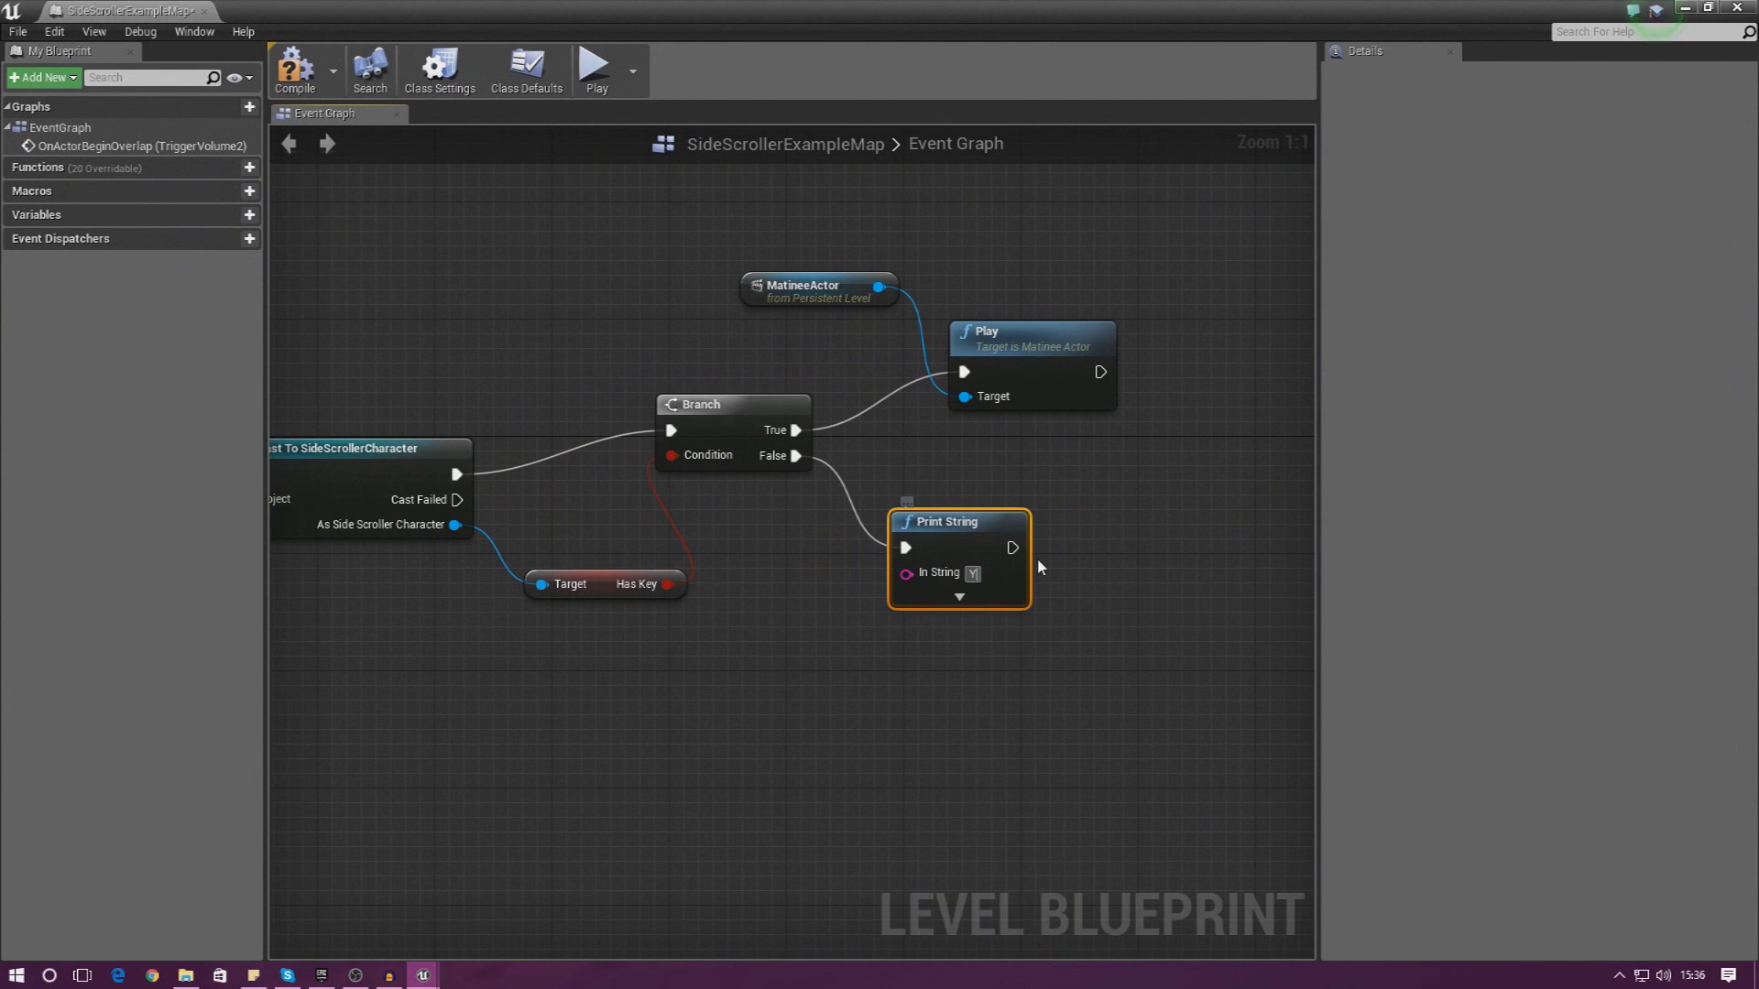
type("o collect the key")
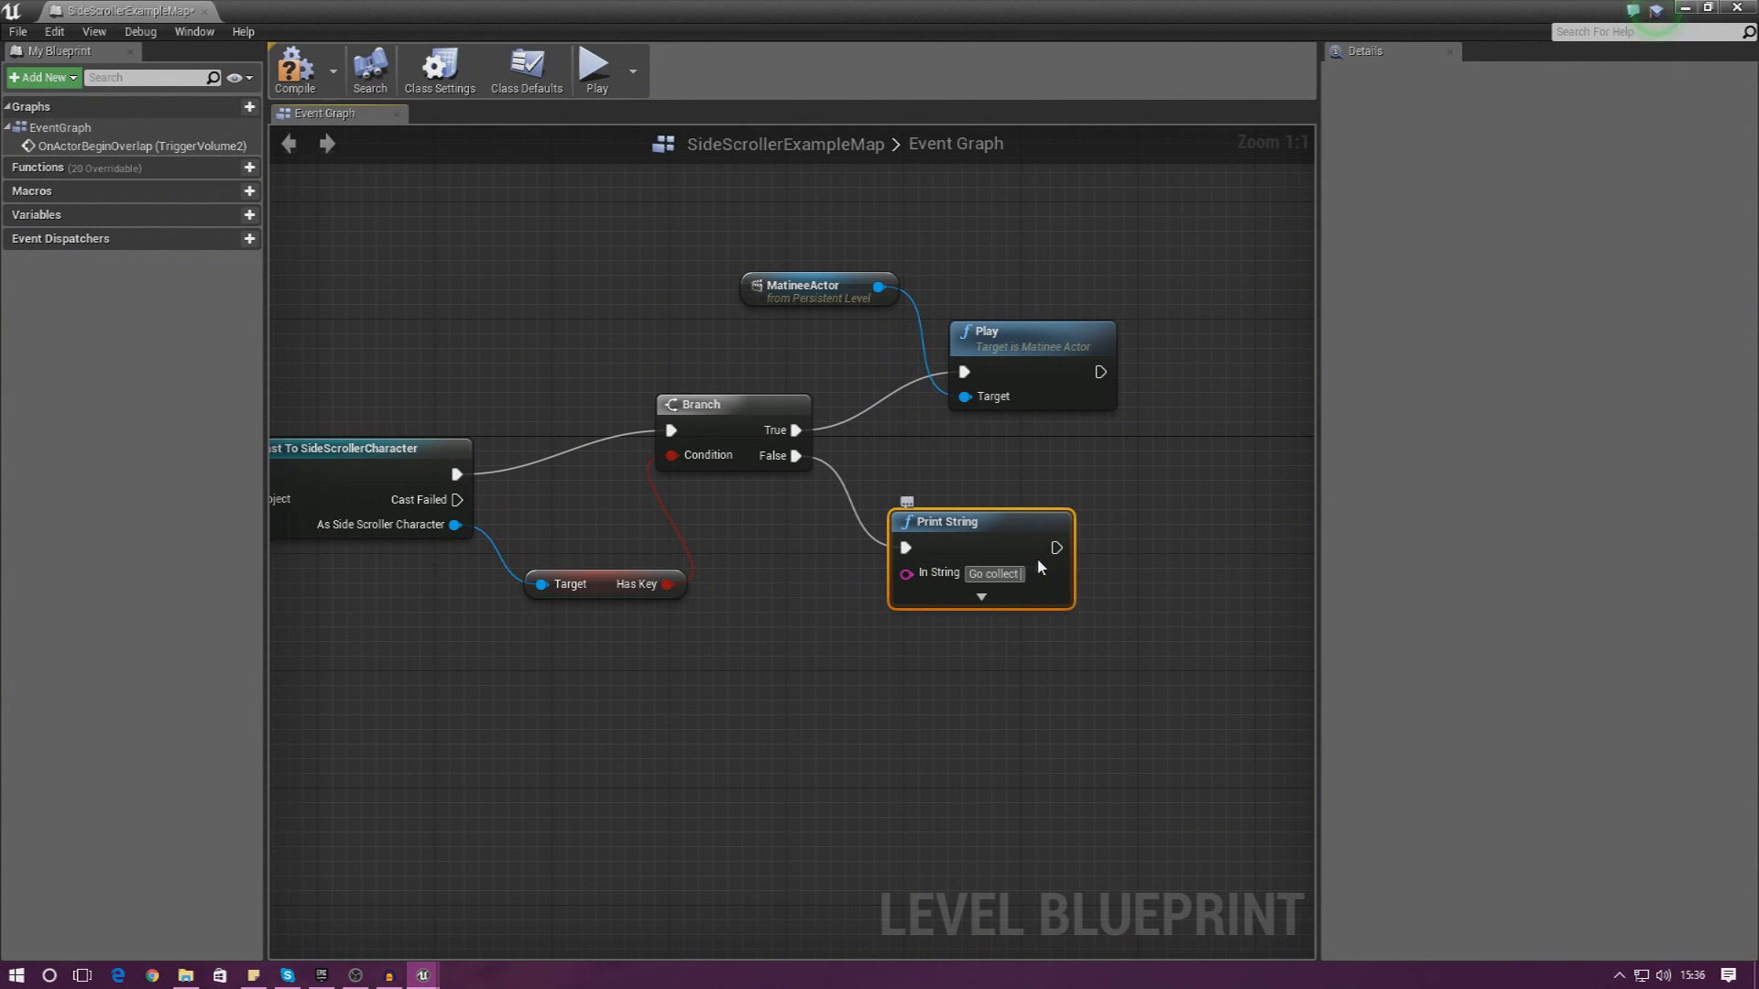
Review the finished overlap graph, compile the Level Blueprint and close it
scroll(603, 565, "down", 3)
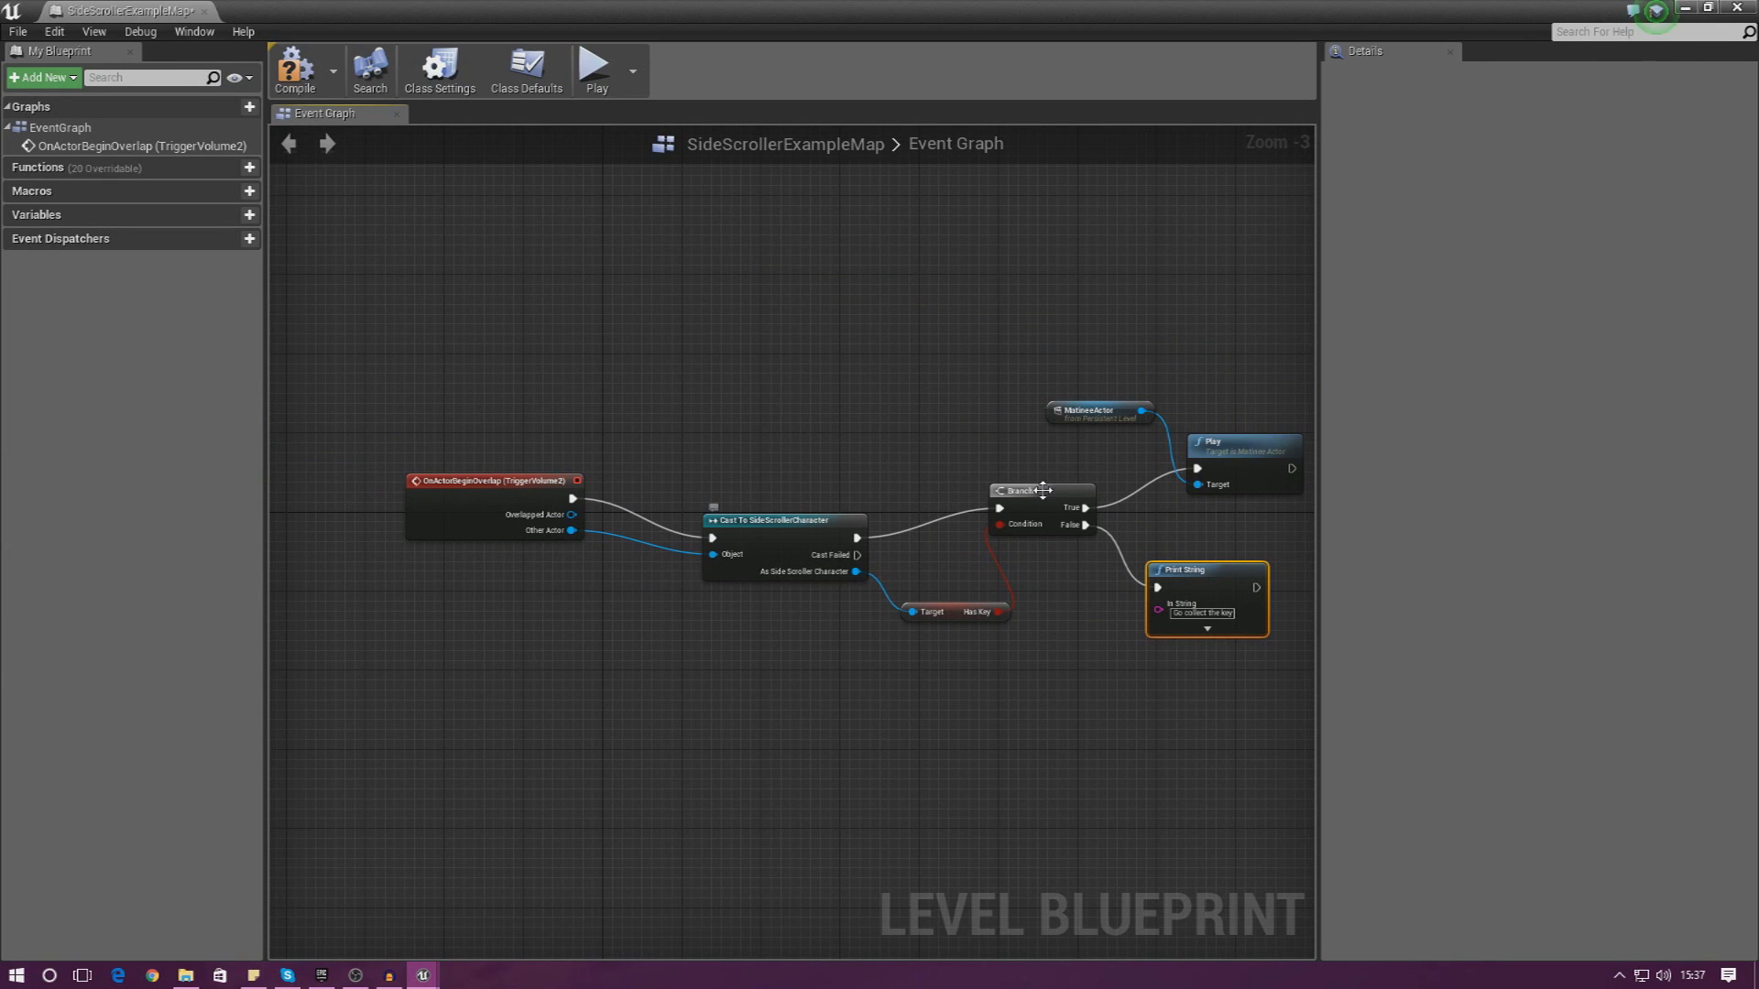
scroll(966, 617, "up", 3)
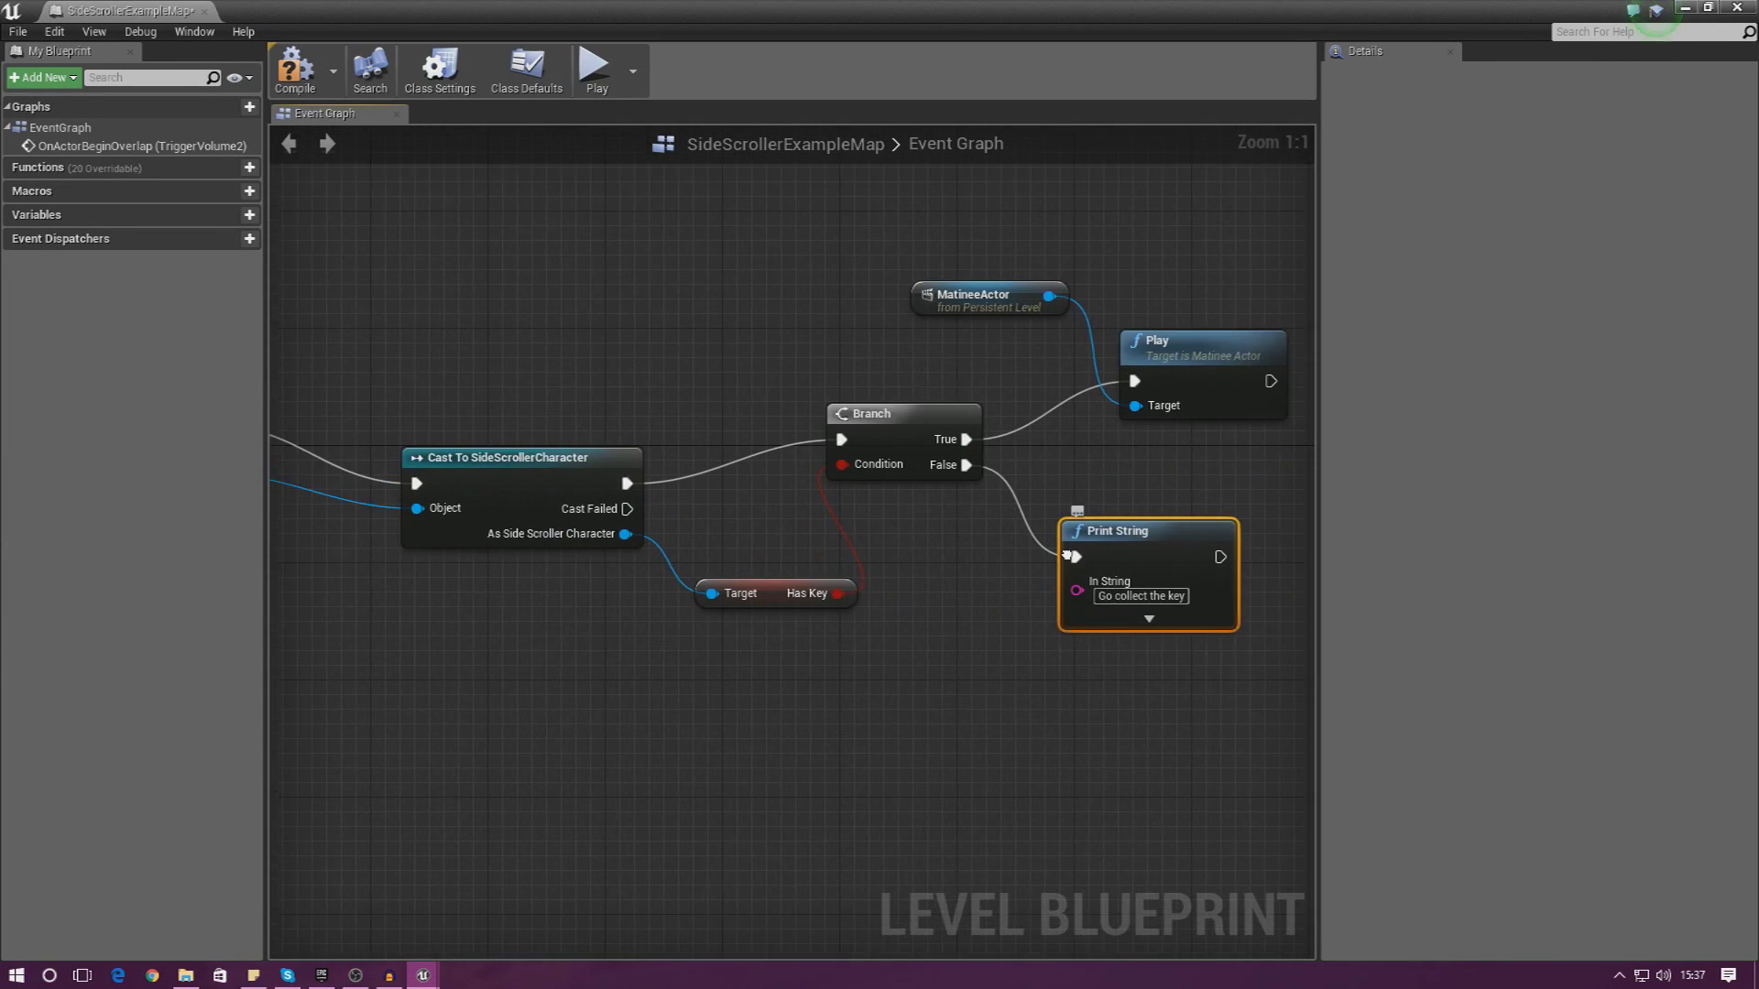
right_click_drag(1067, 556, 1008, 561)
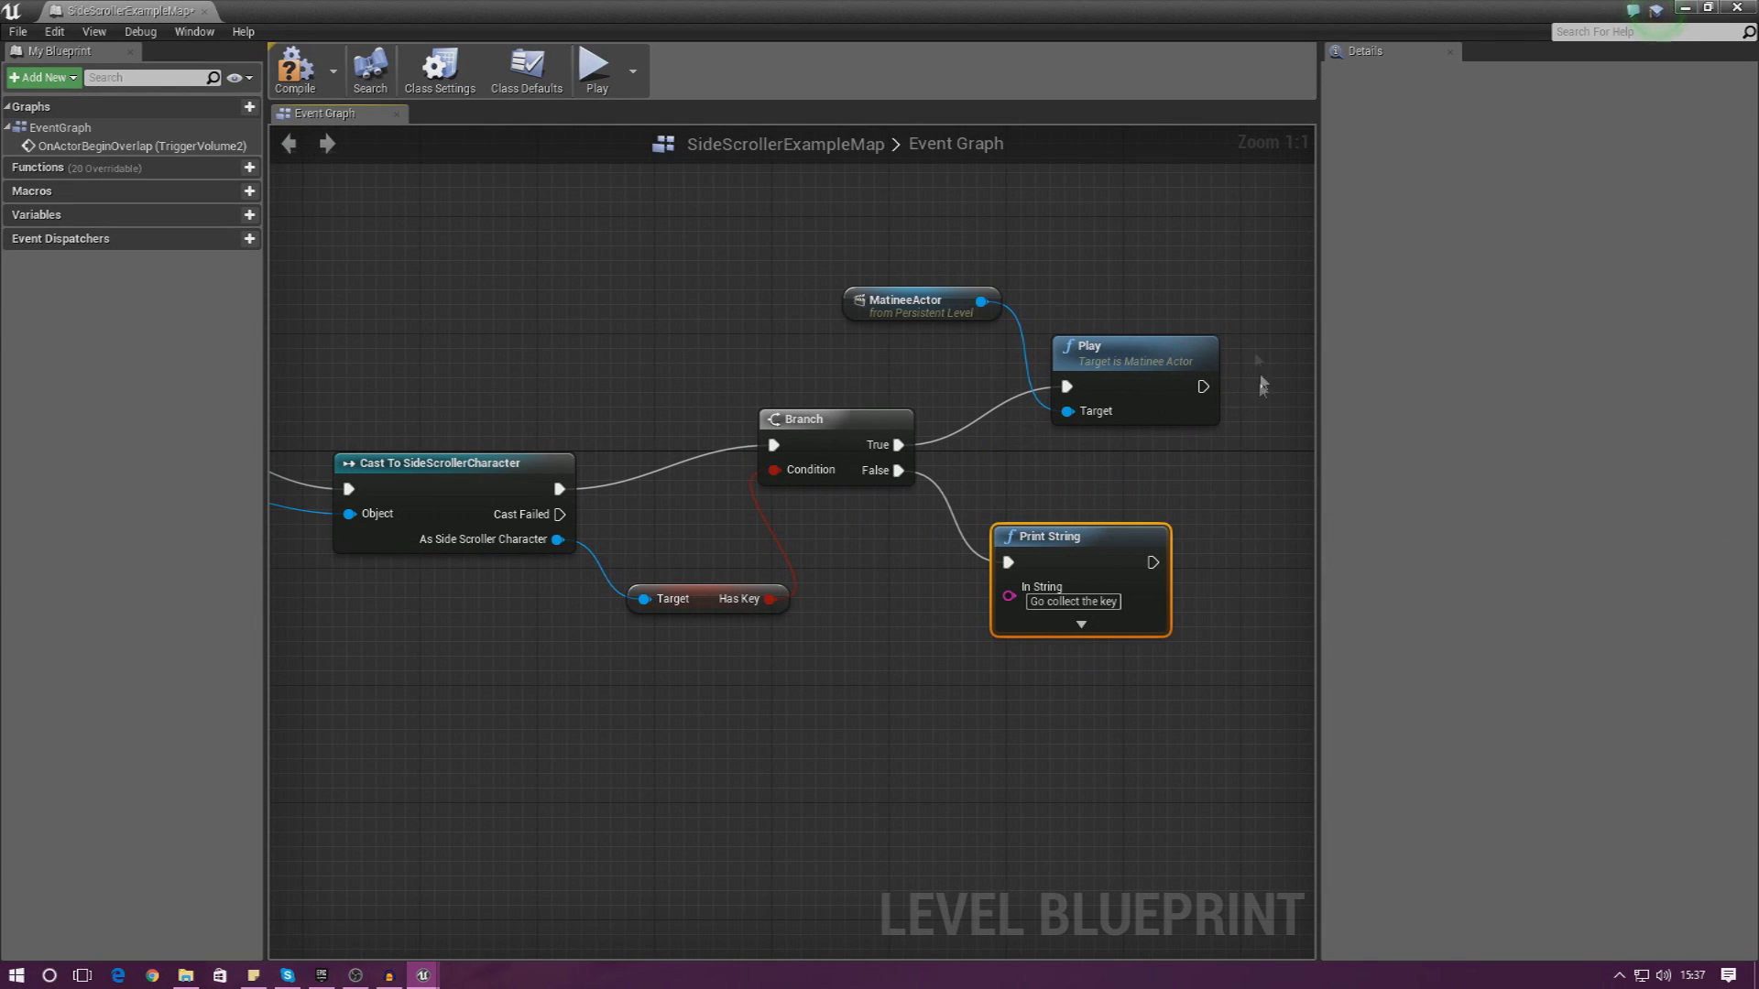
left_click(295, 69)
left_click(205, 12)
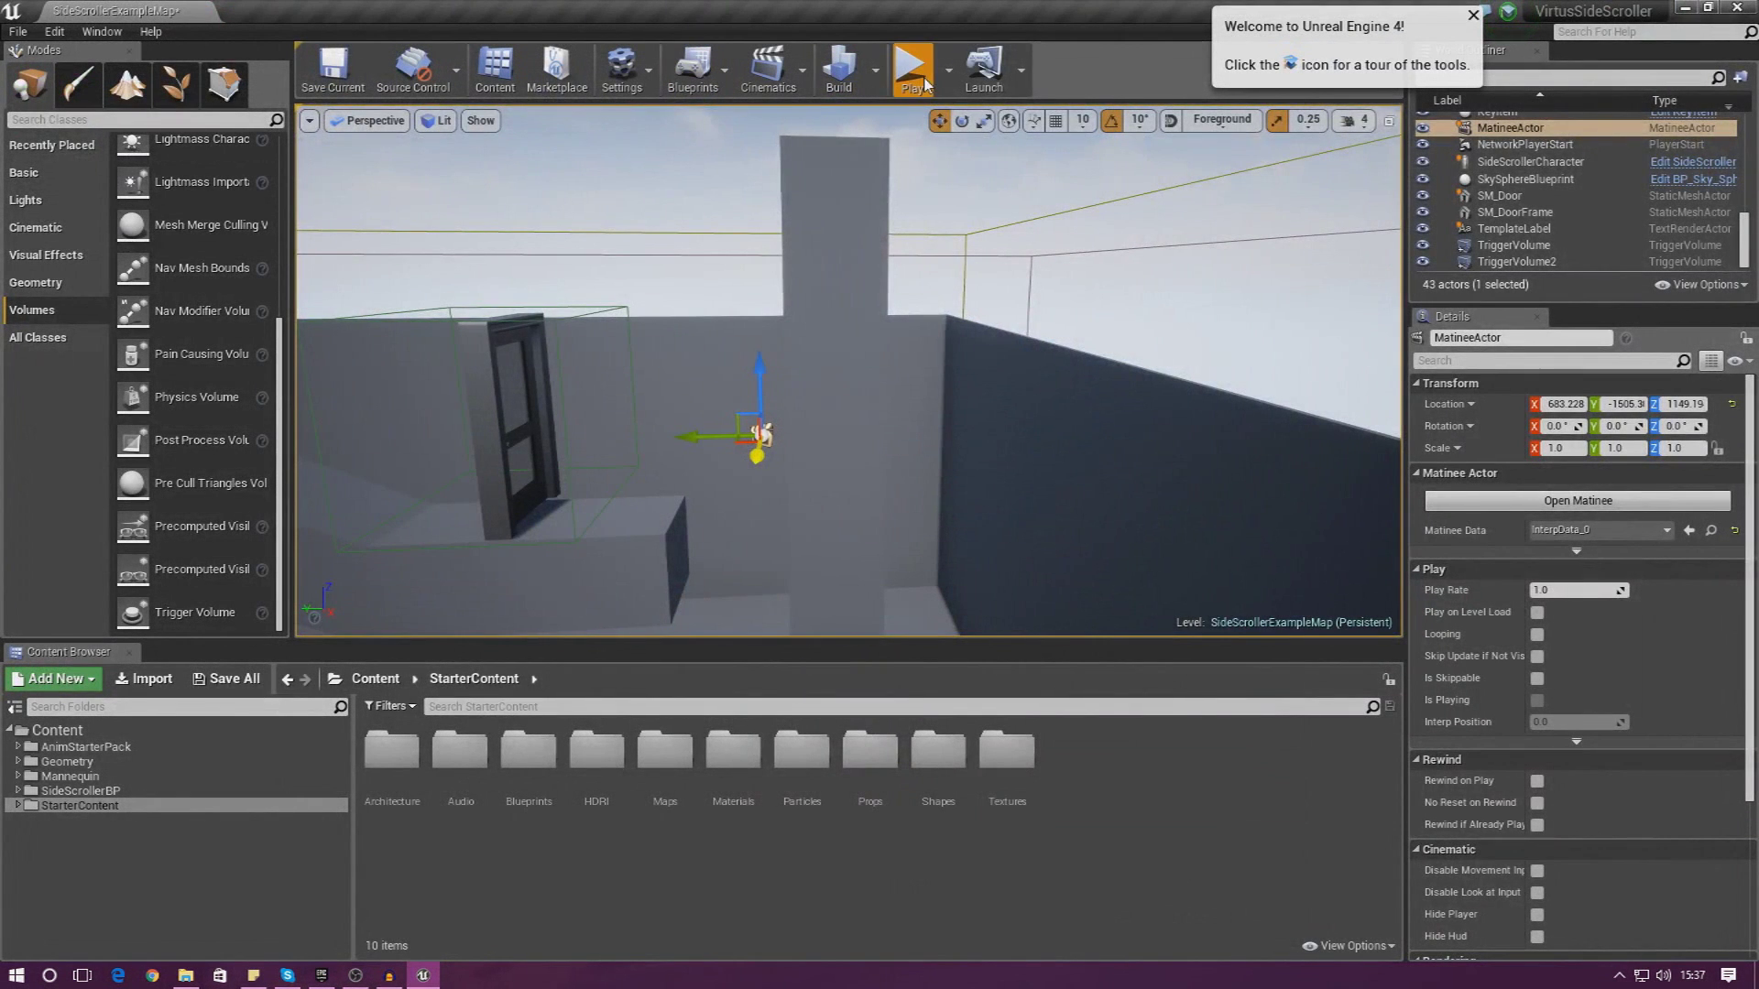
Play-test the level by collecting the key and trying to climb the ledges towards the door, and stop the session
left_click(934, 72)
key("d")
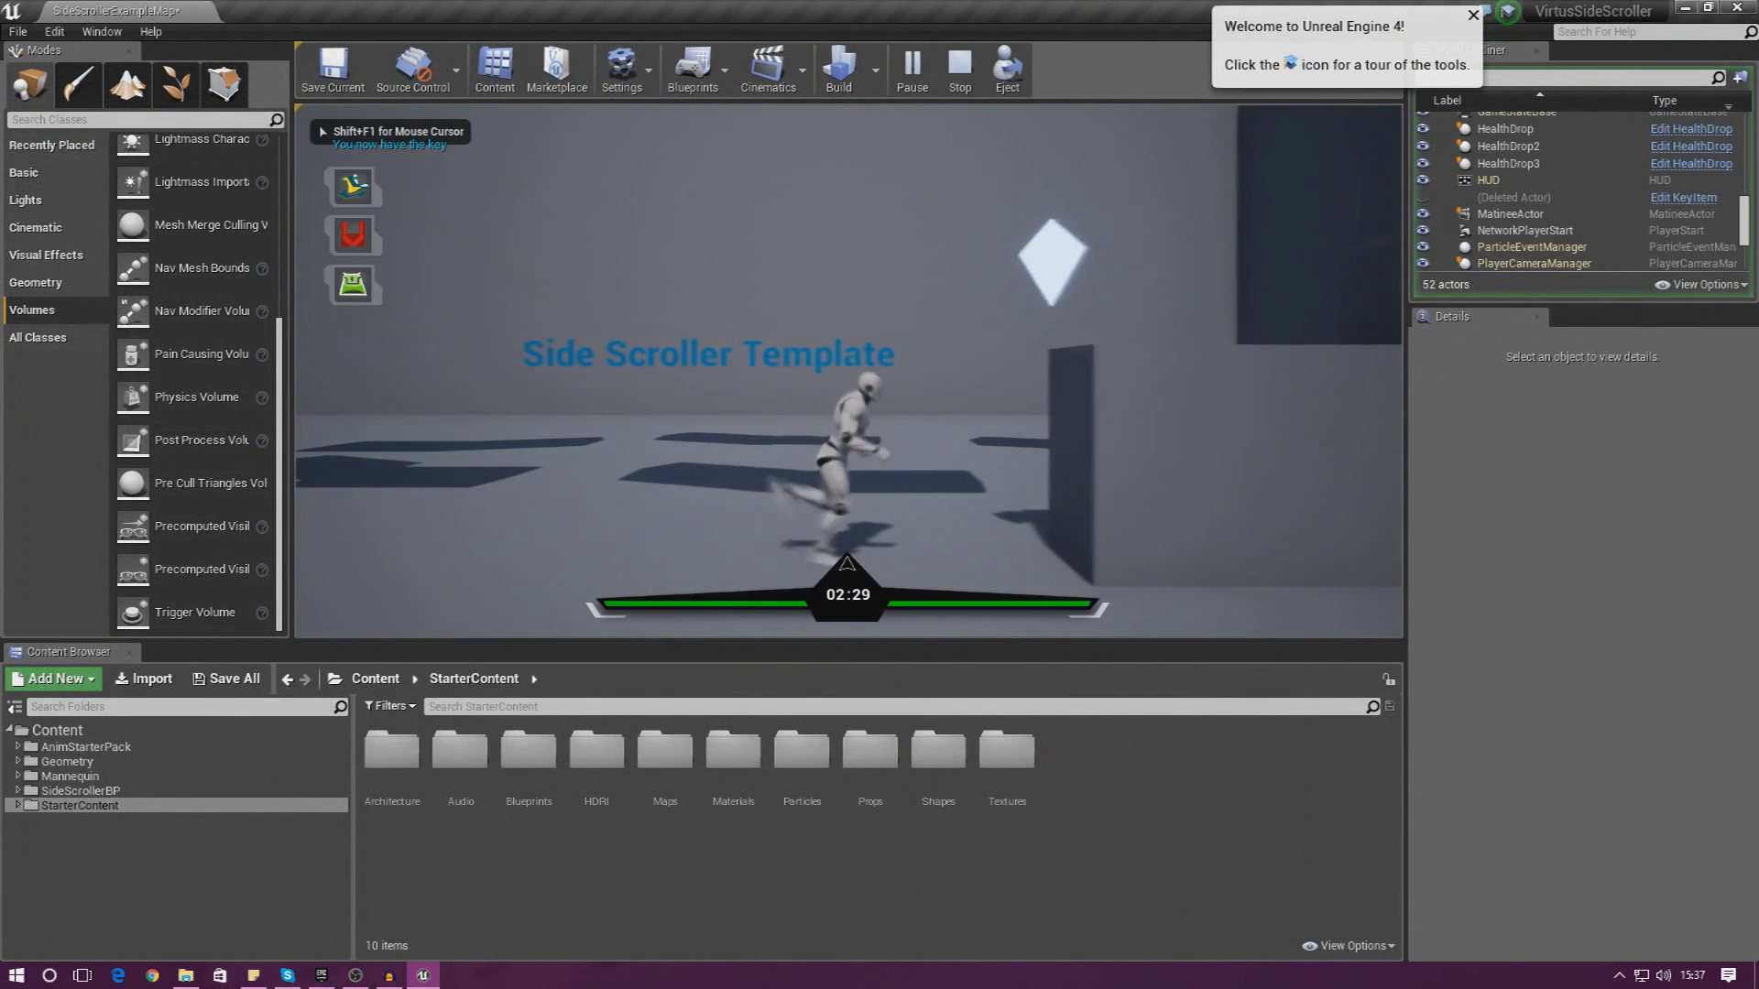
key("space")
key("d")
key("space")
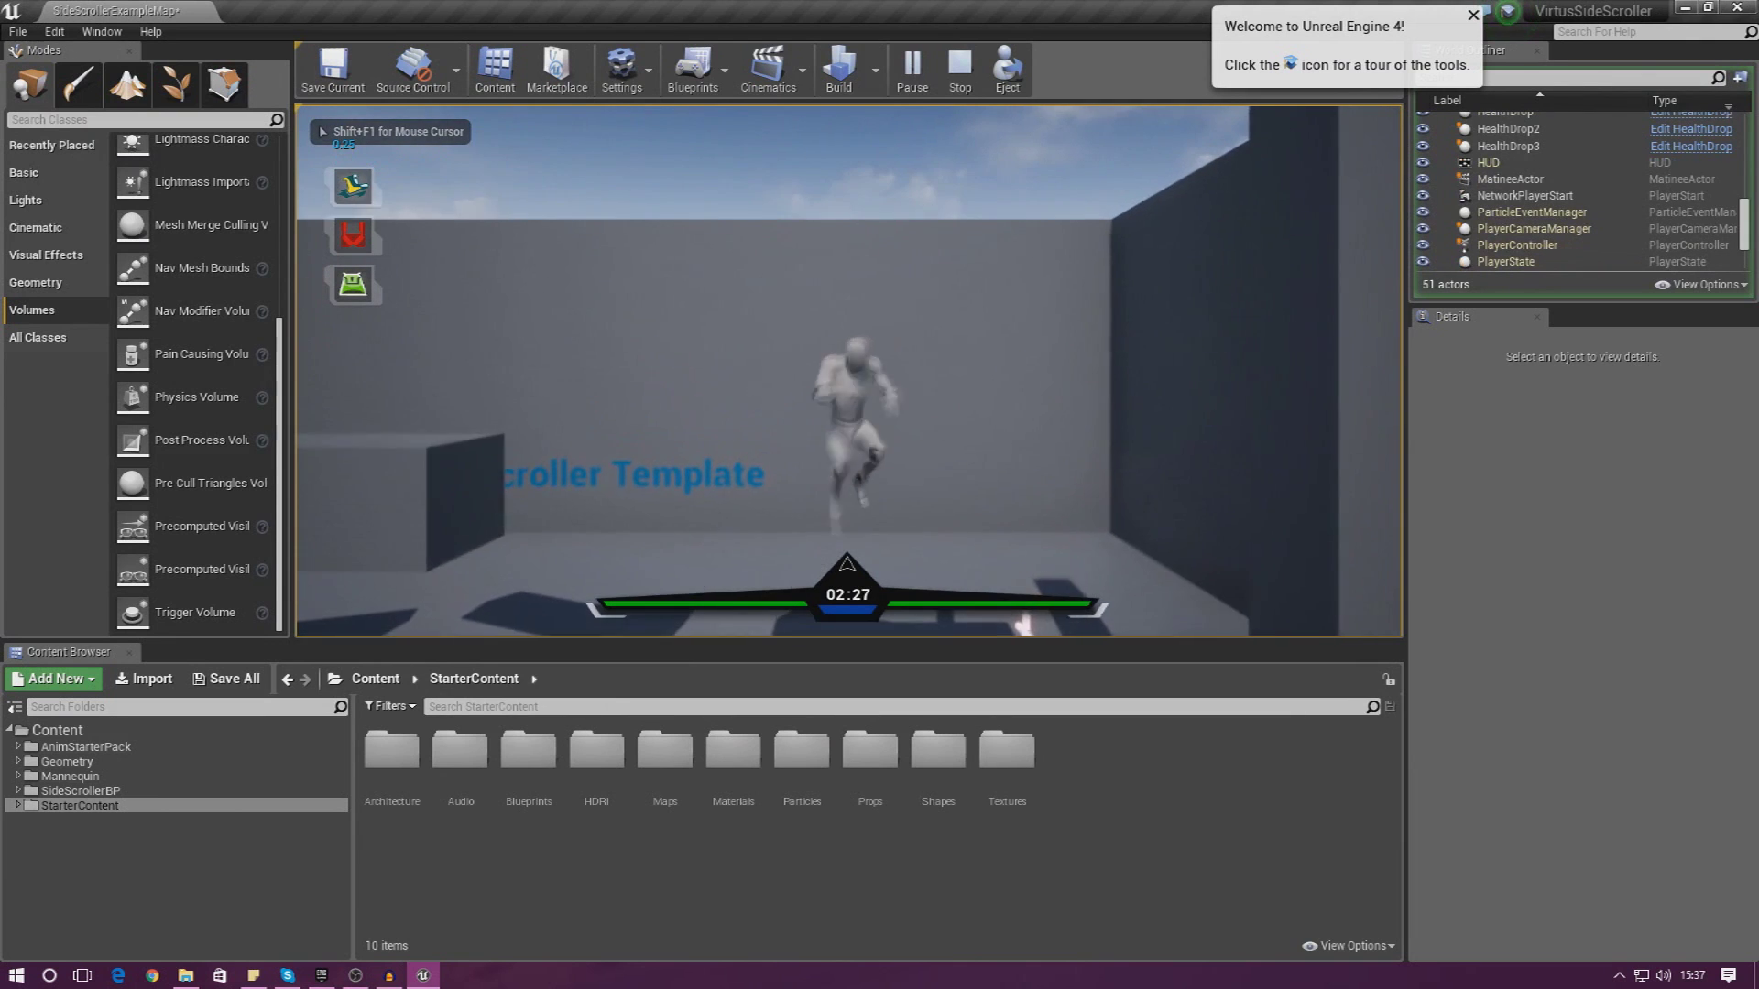
key("a")
key("space")
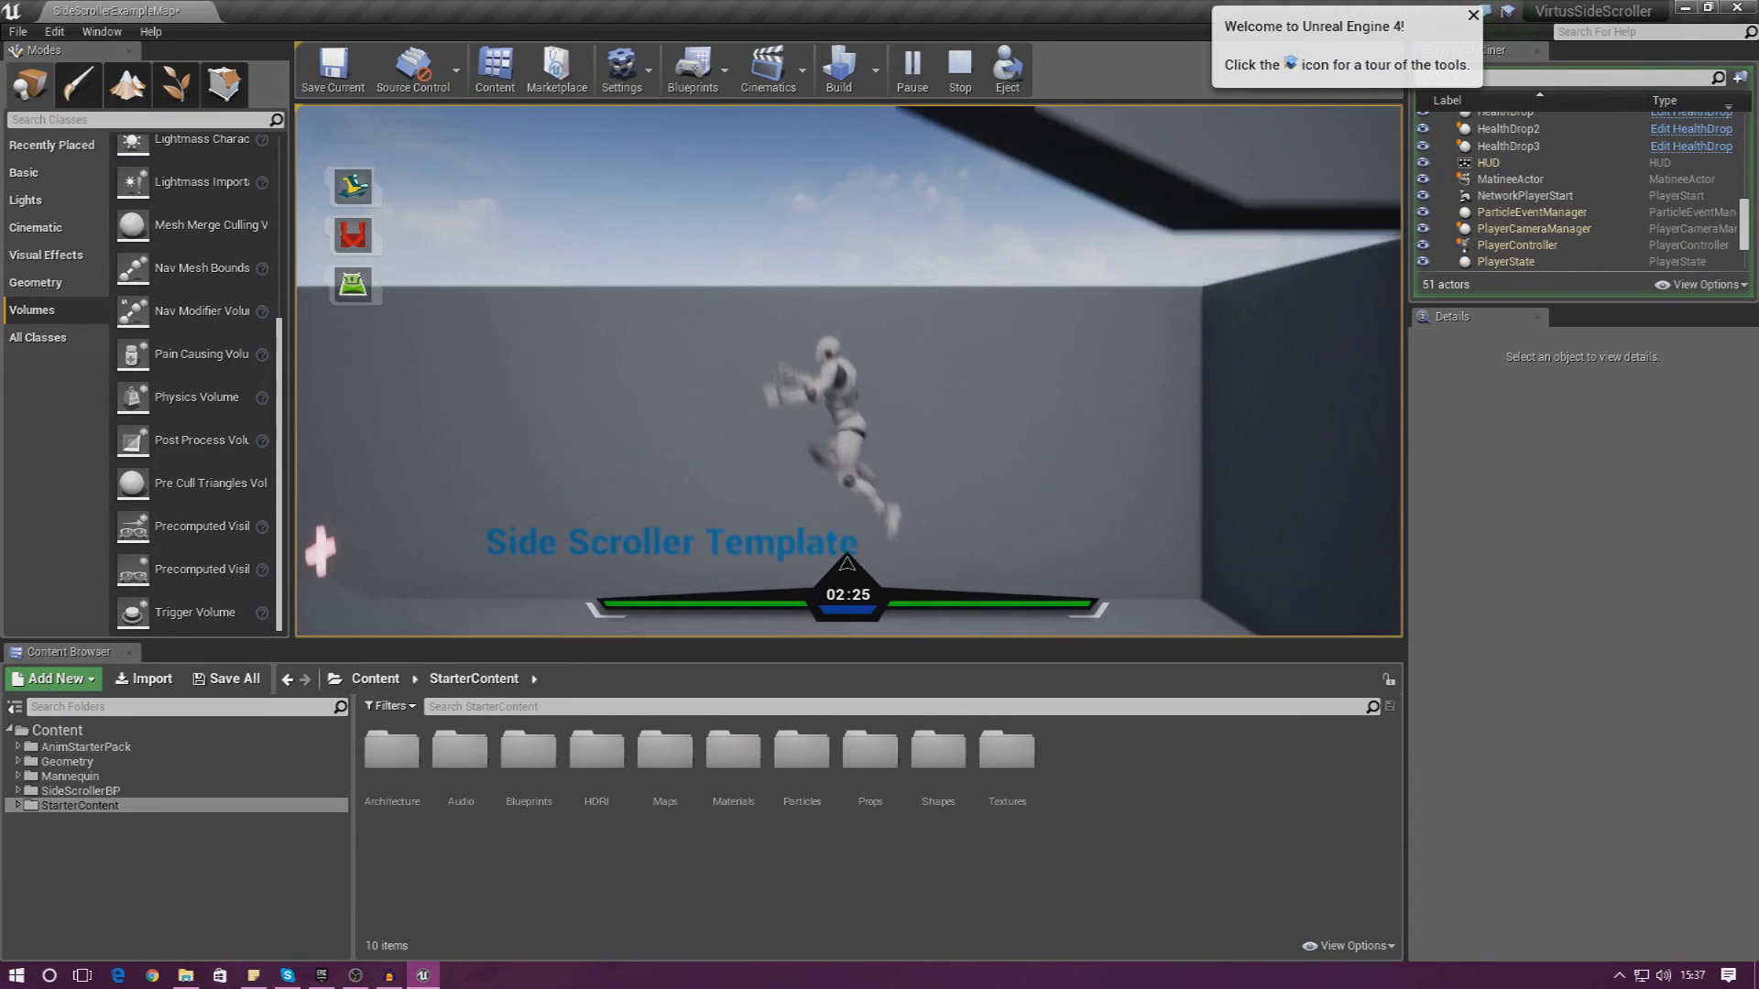
key("a")
key("space")
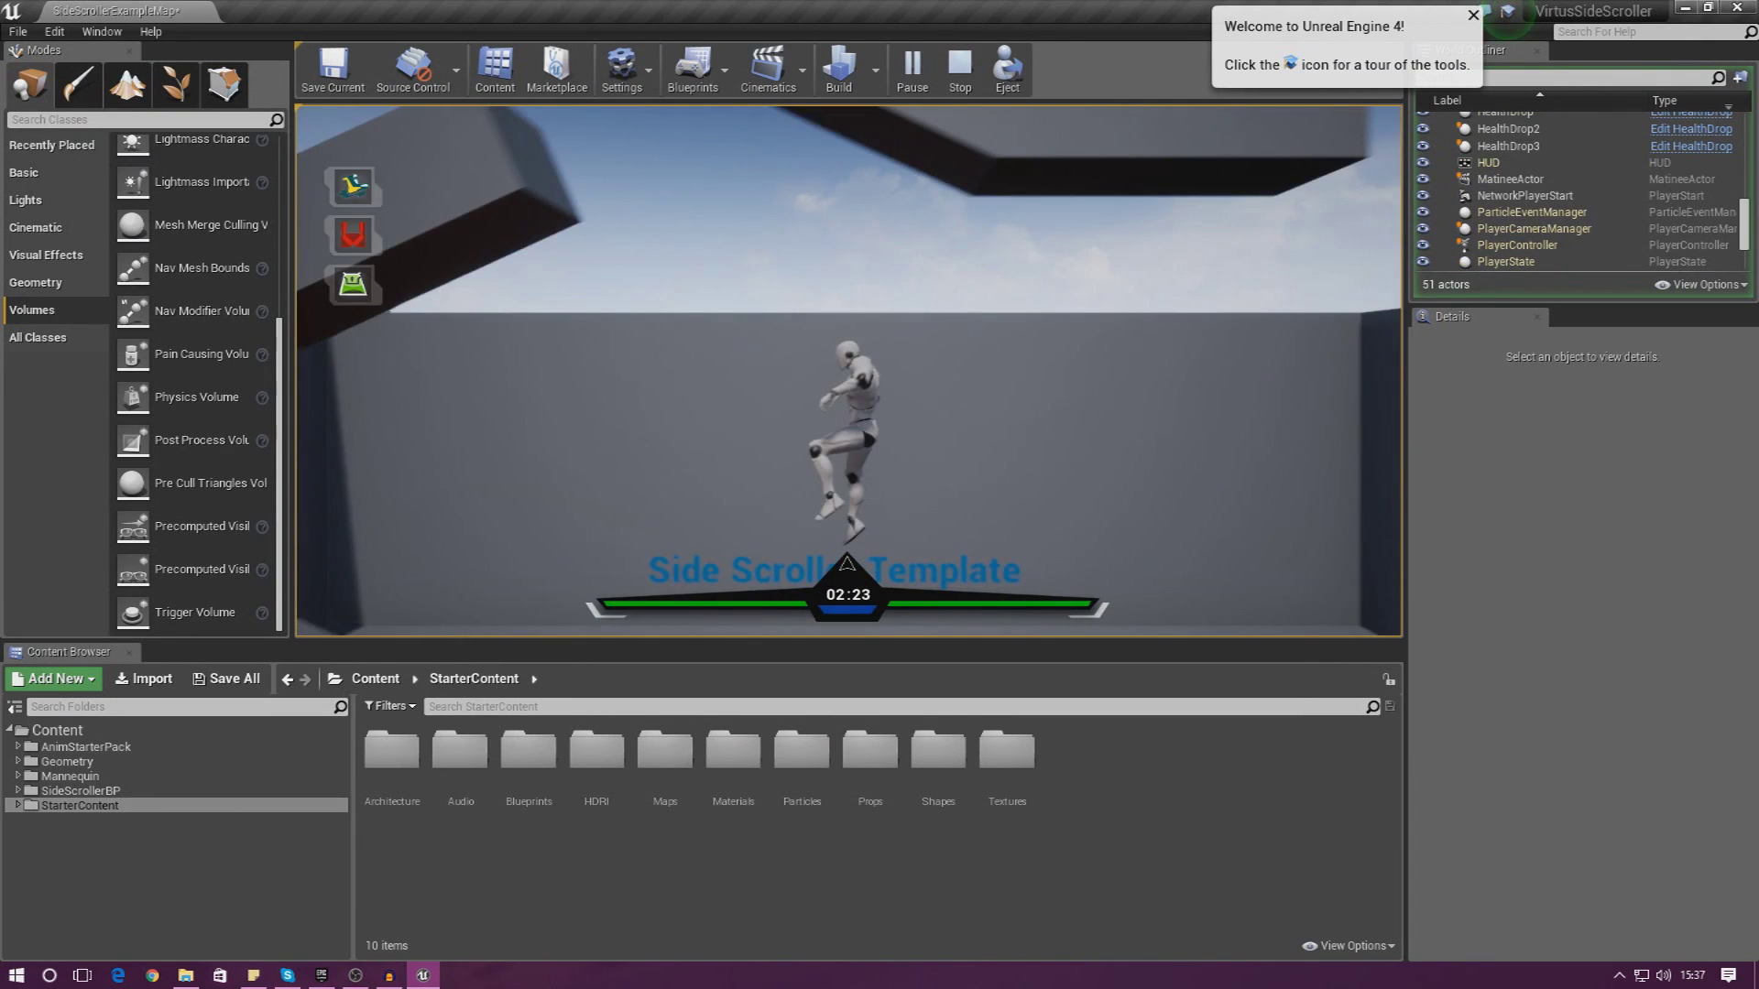
key("space")
key("a")
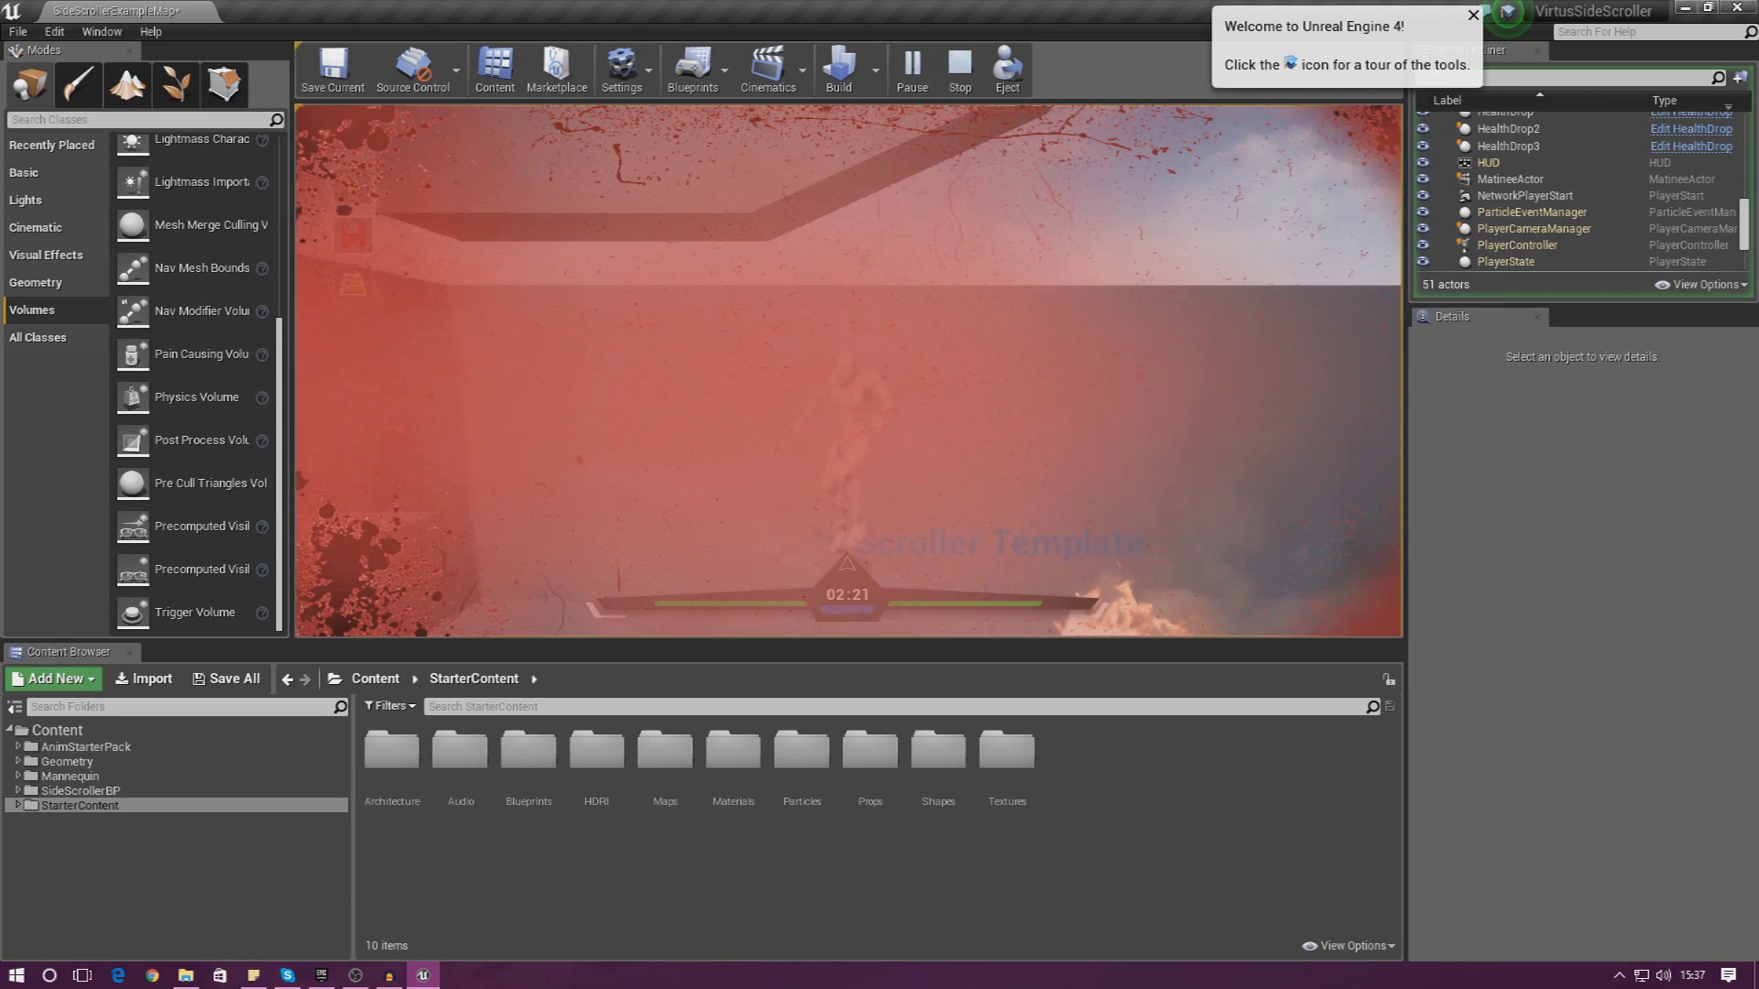
key("a")
key("space")
key("space")
key("d")
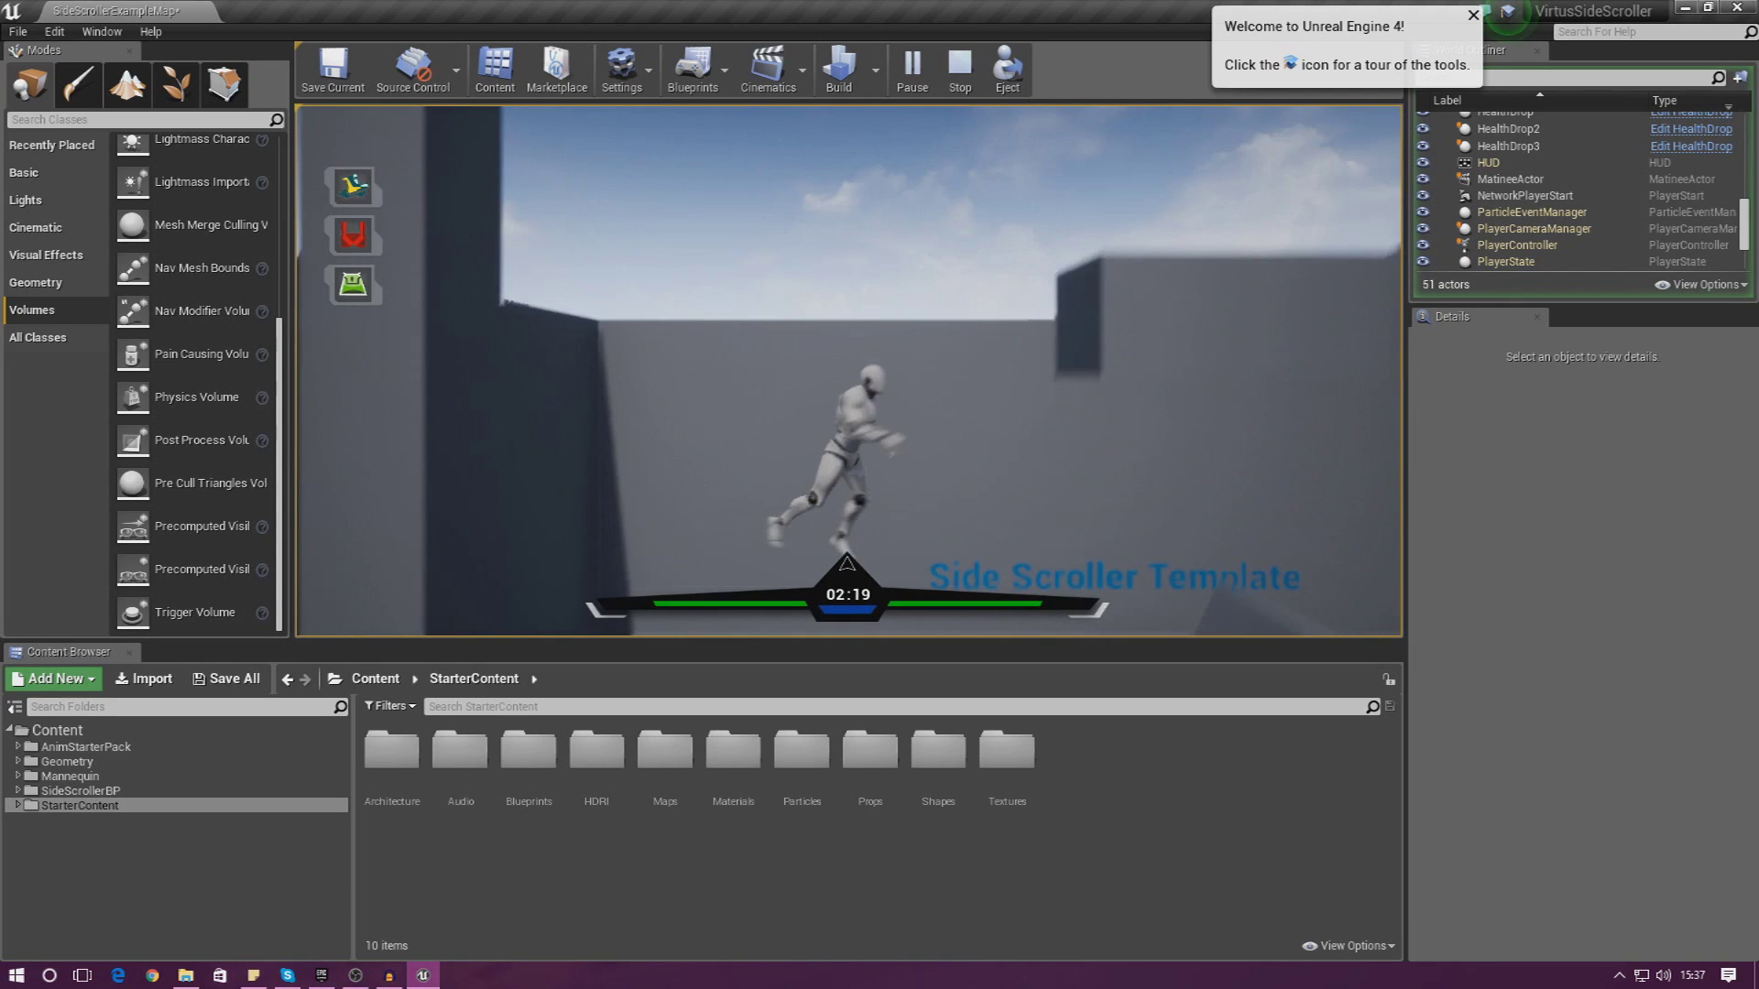
key("a")
key("space")
key("d")
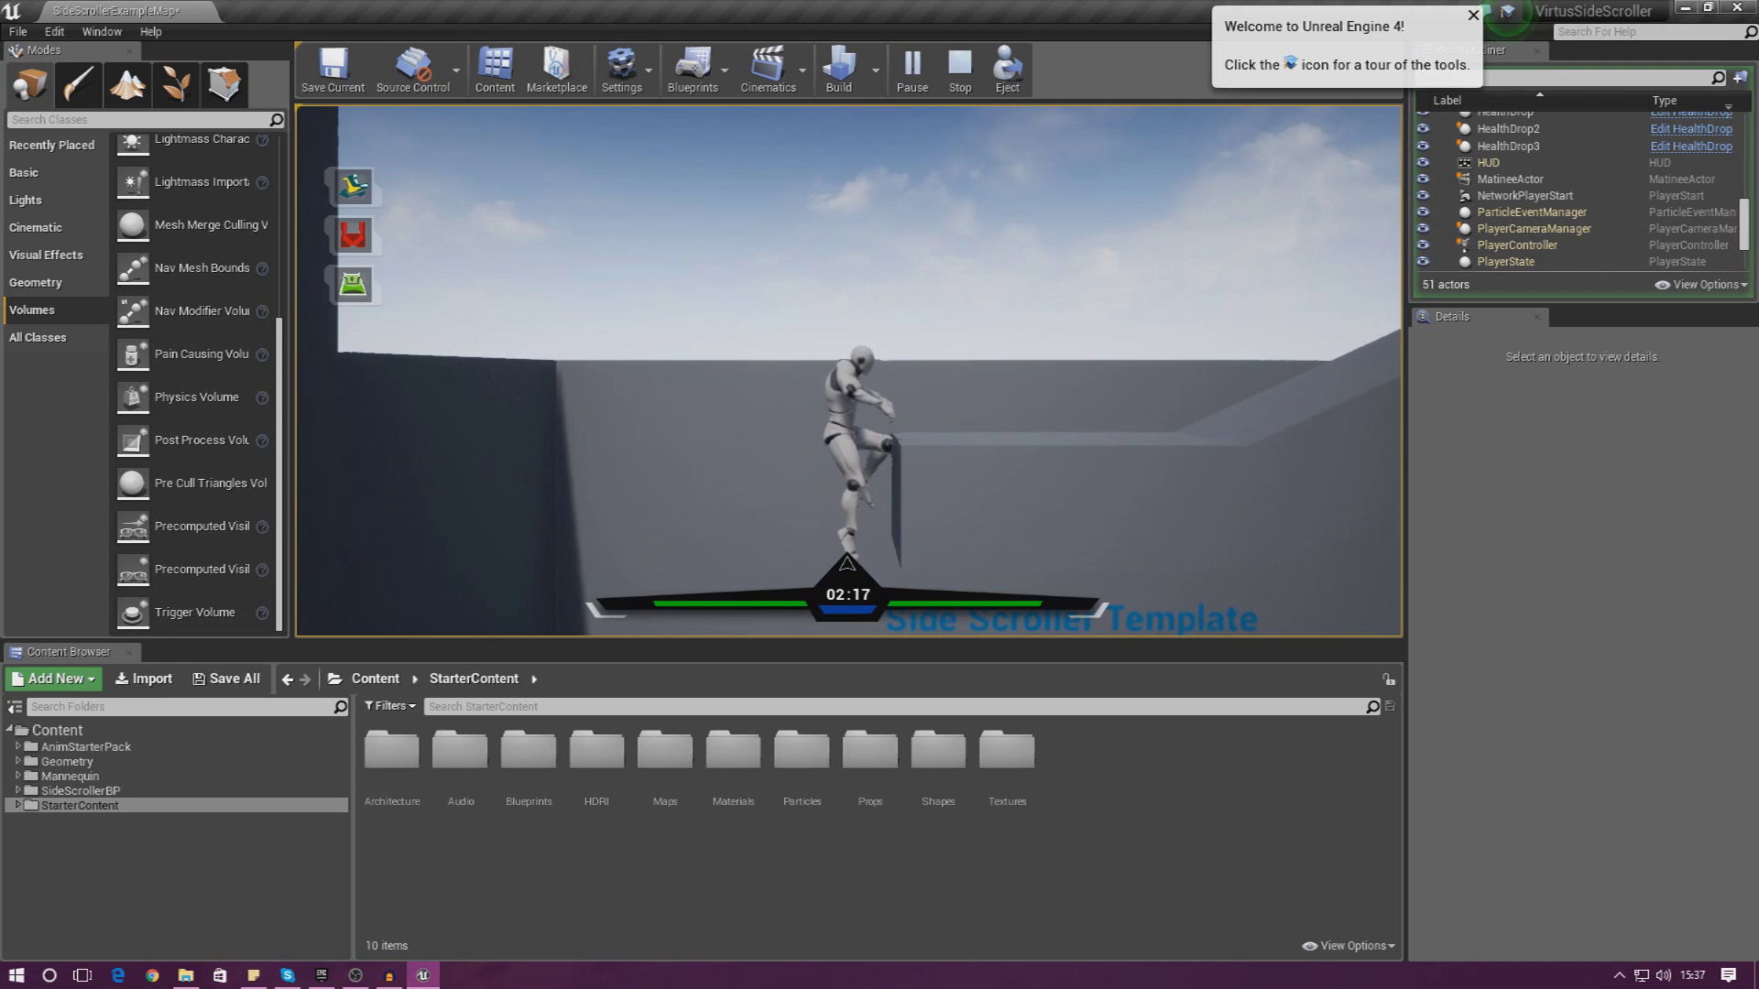
key("a")
key("space")
key("d")
key("Escape")
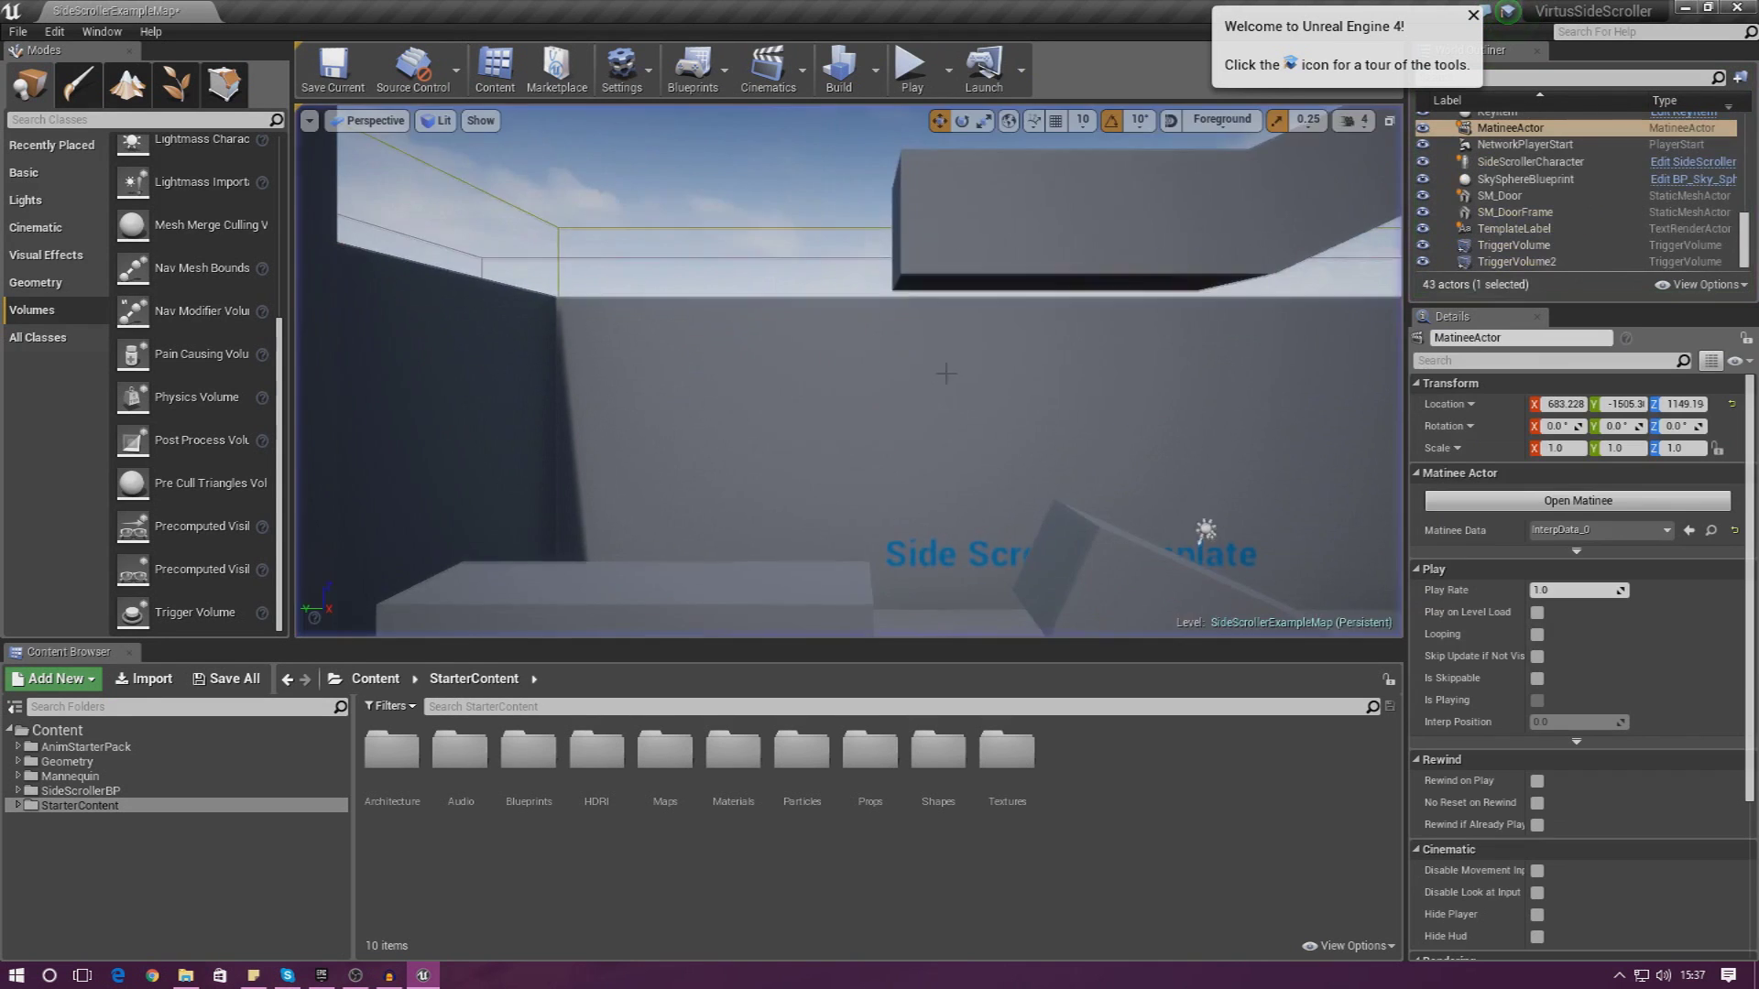
Select the connected ledges Ledge15 and Ledge16 together and lower them slightly
left_click(785, 322)
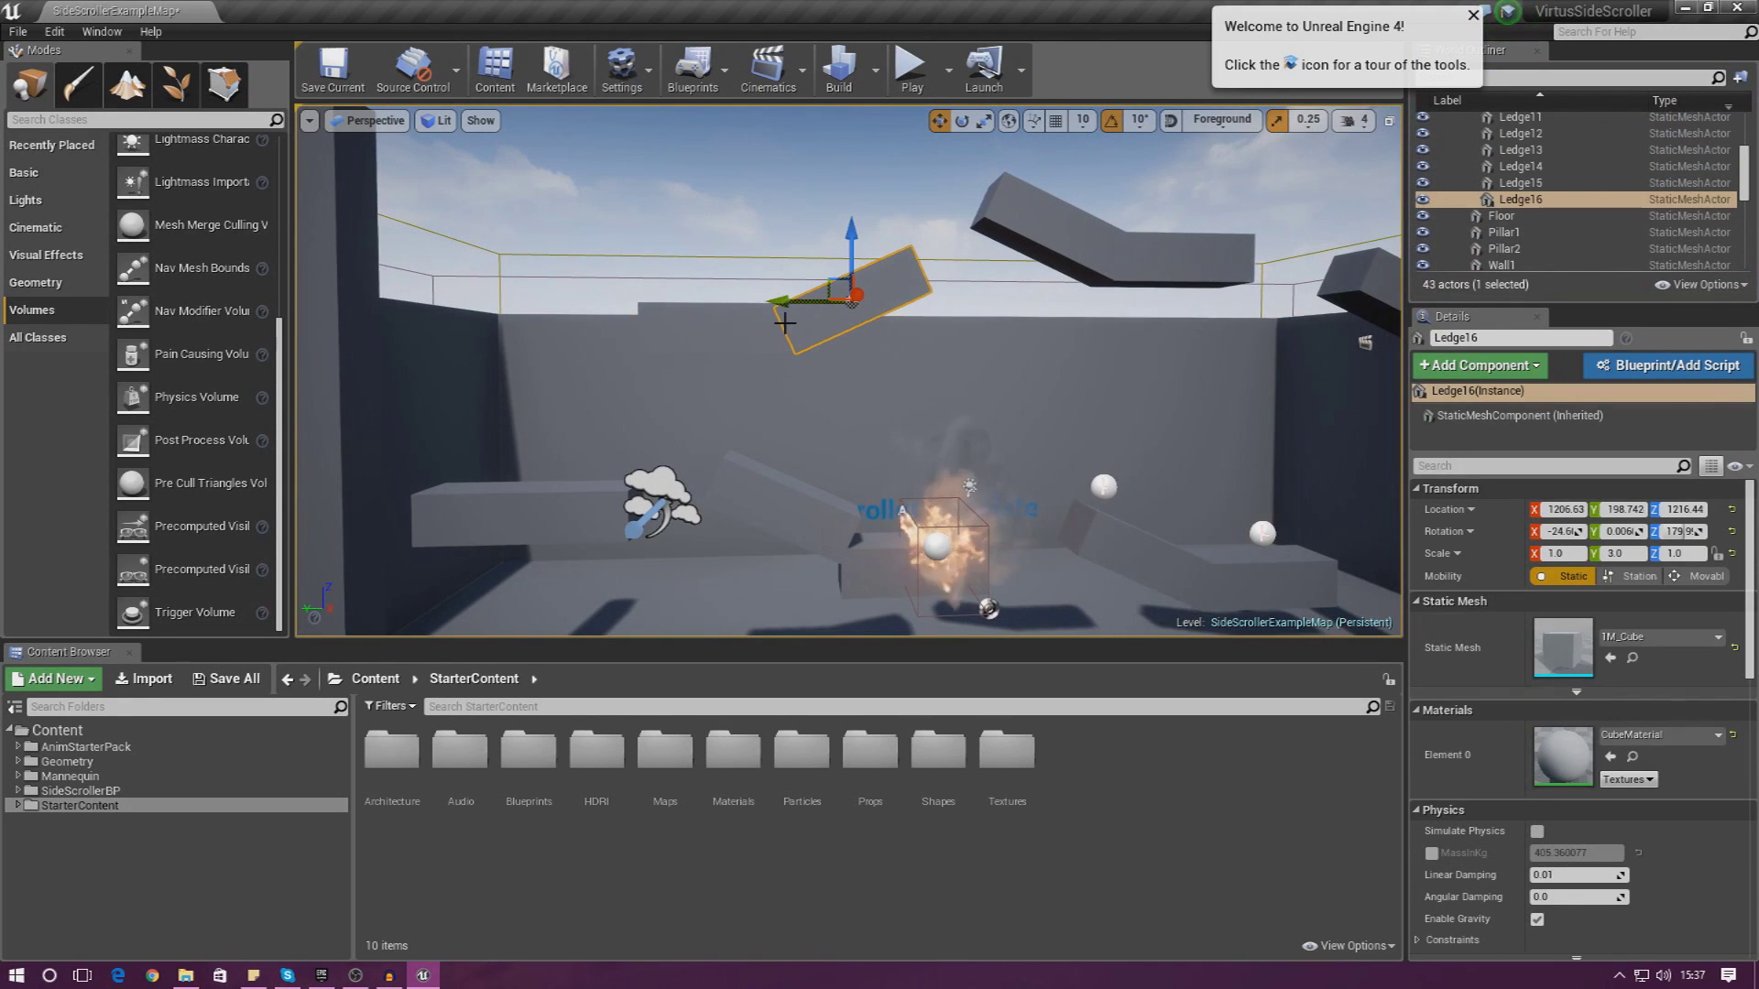
left_click(756, 330, "ctrl")
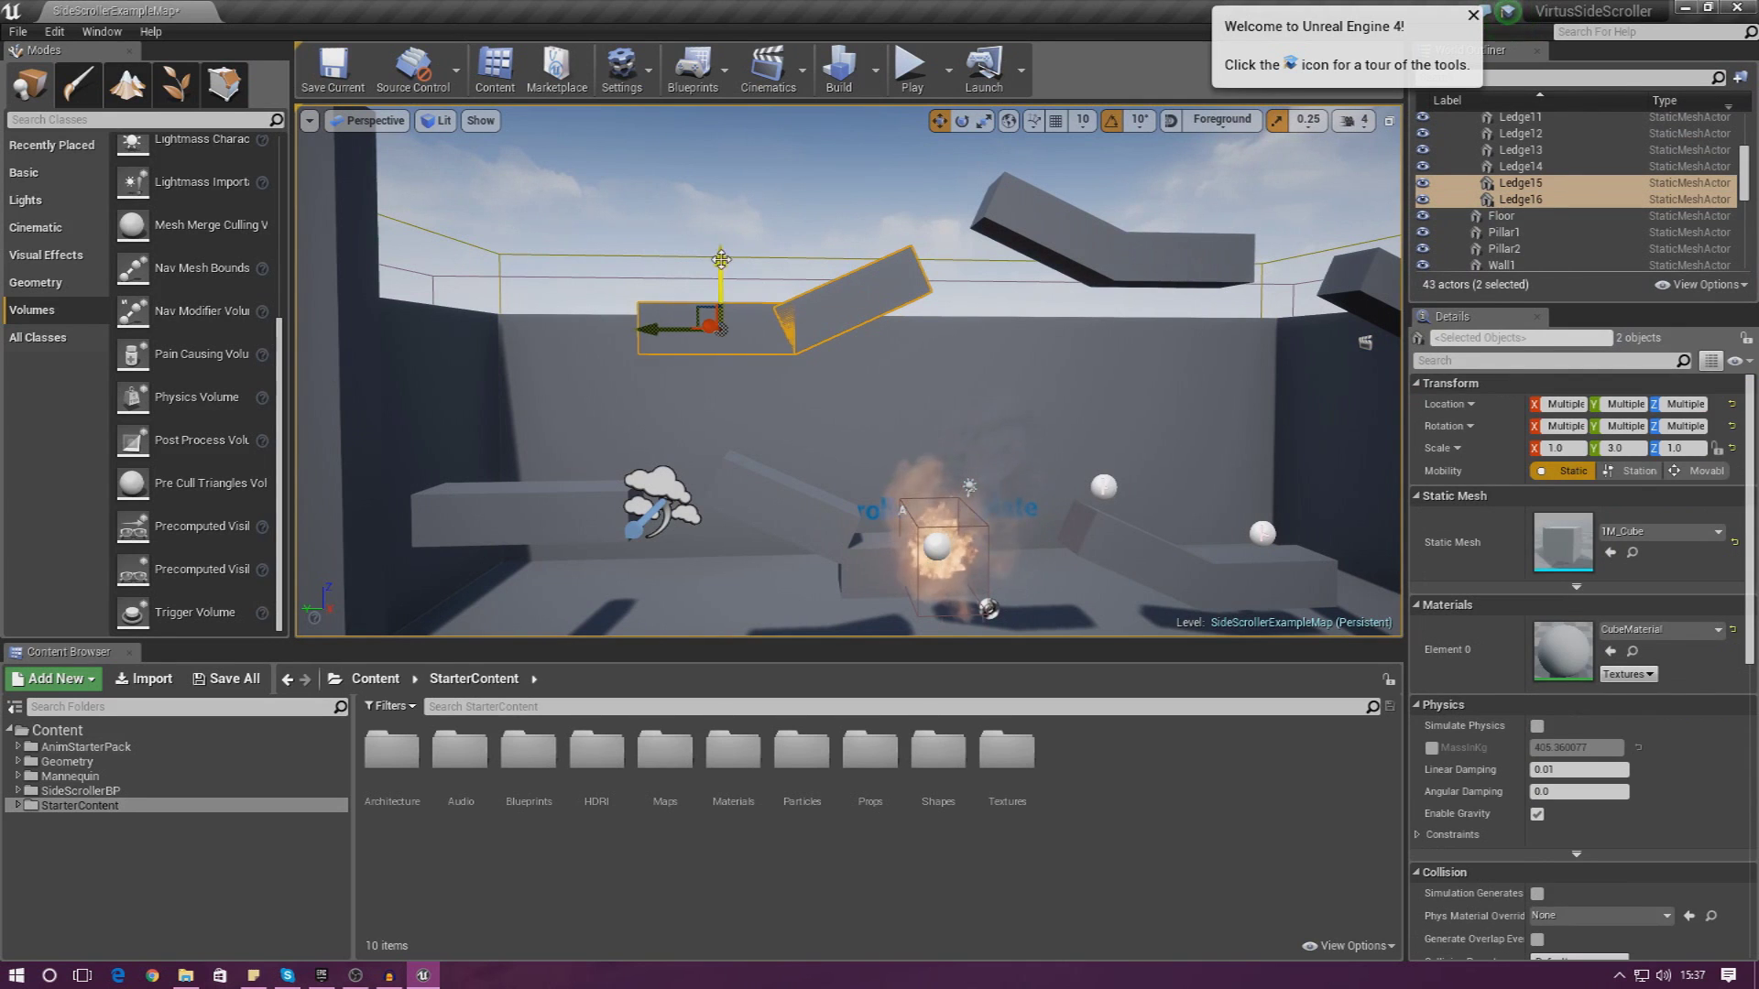
left_click_drag(720, 261, 720, 280)
Play-test the jump route to the lowered ledges, collecting the key on the way, and end the session
left_click(911, 69)
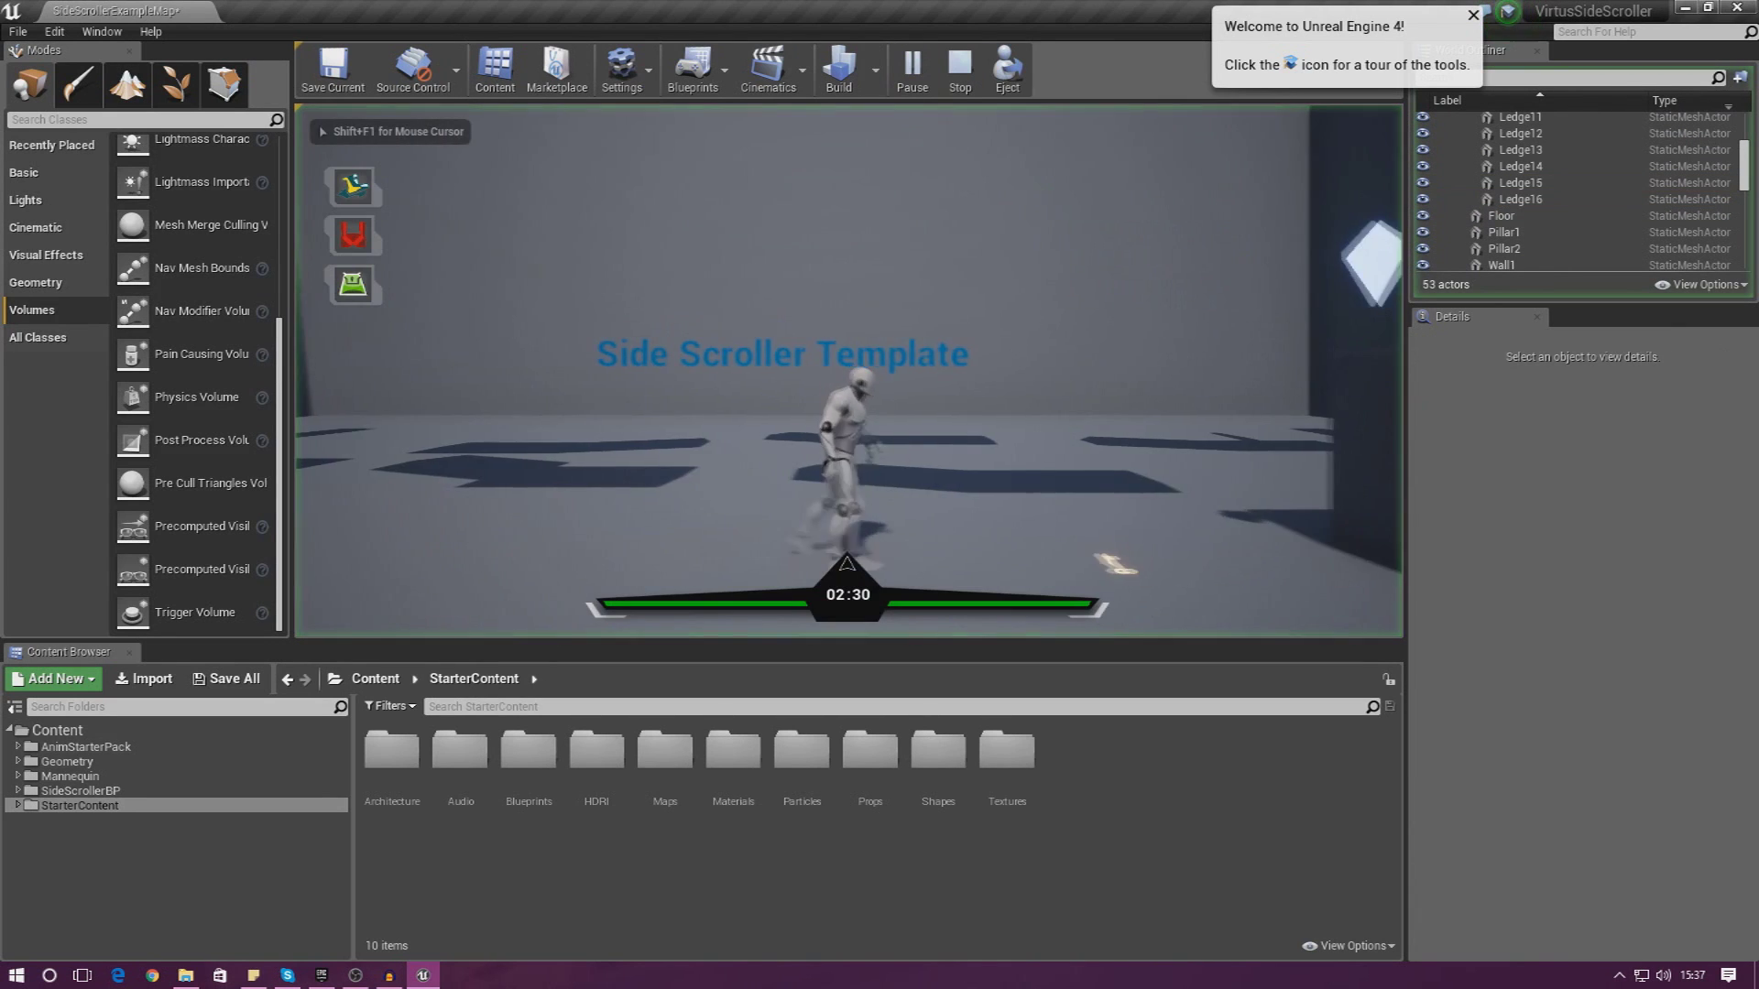
key("d")
key("space")
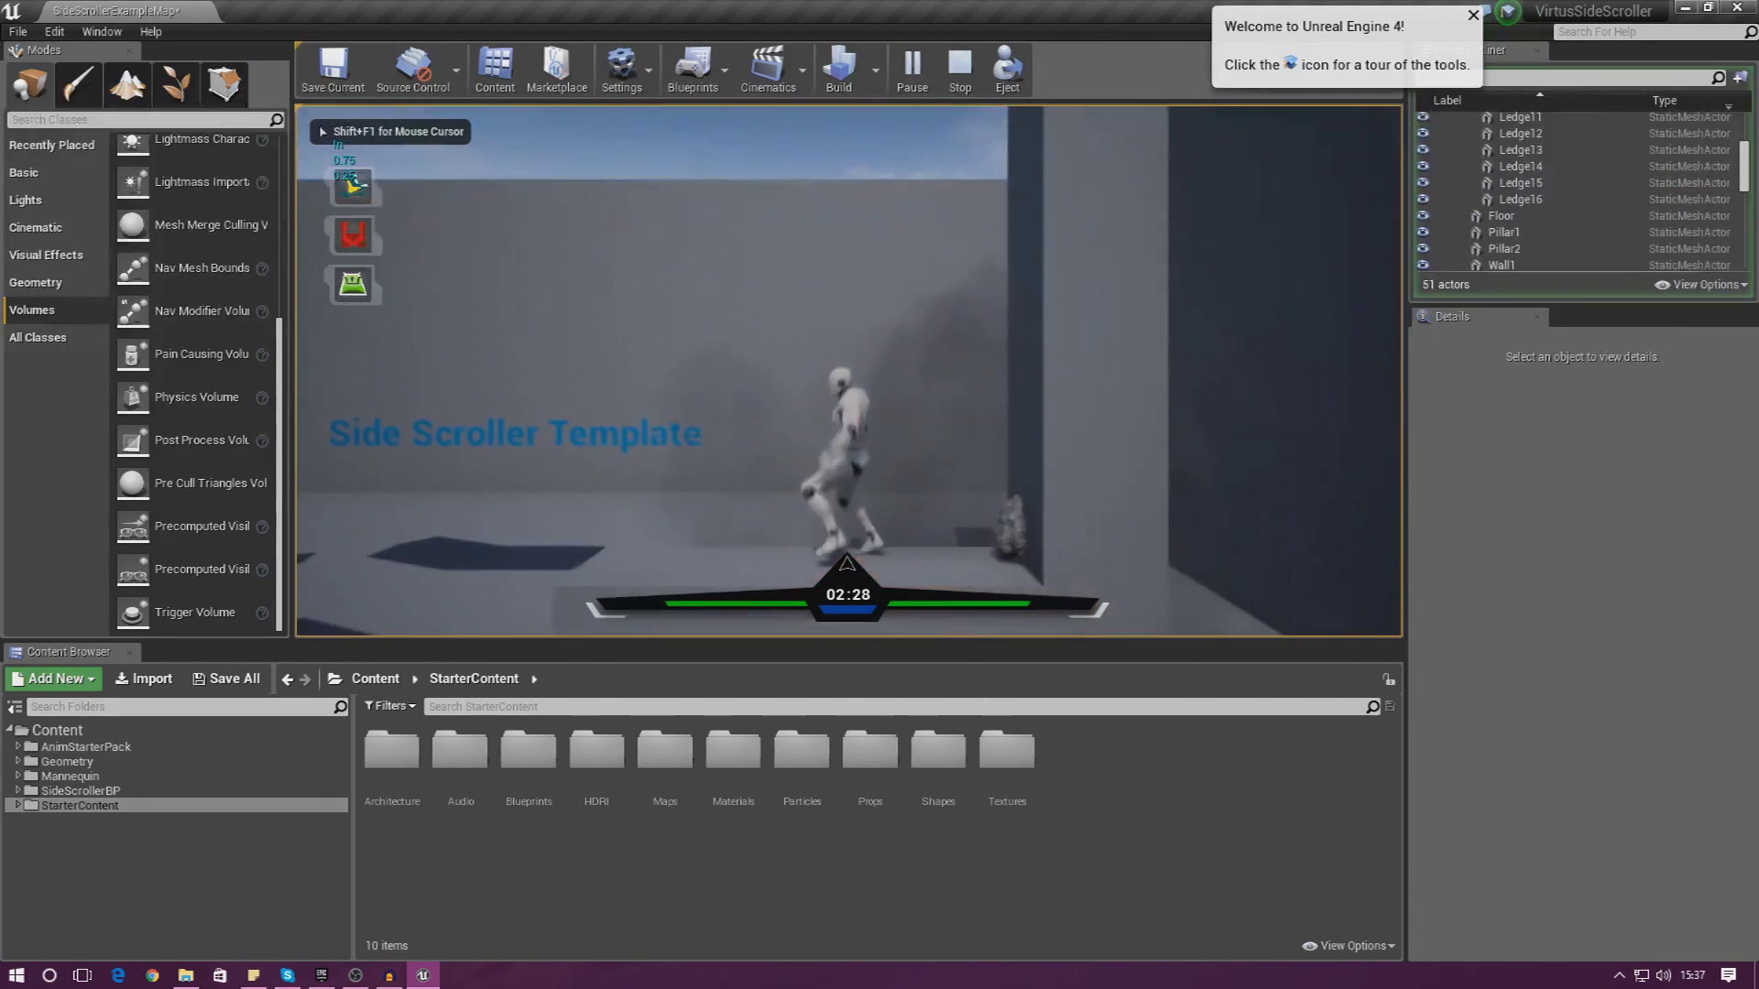
key("a")
key("space")
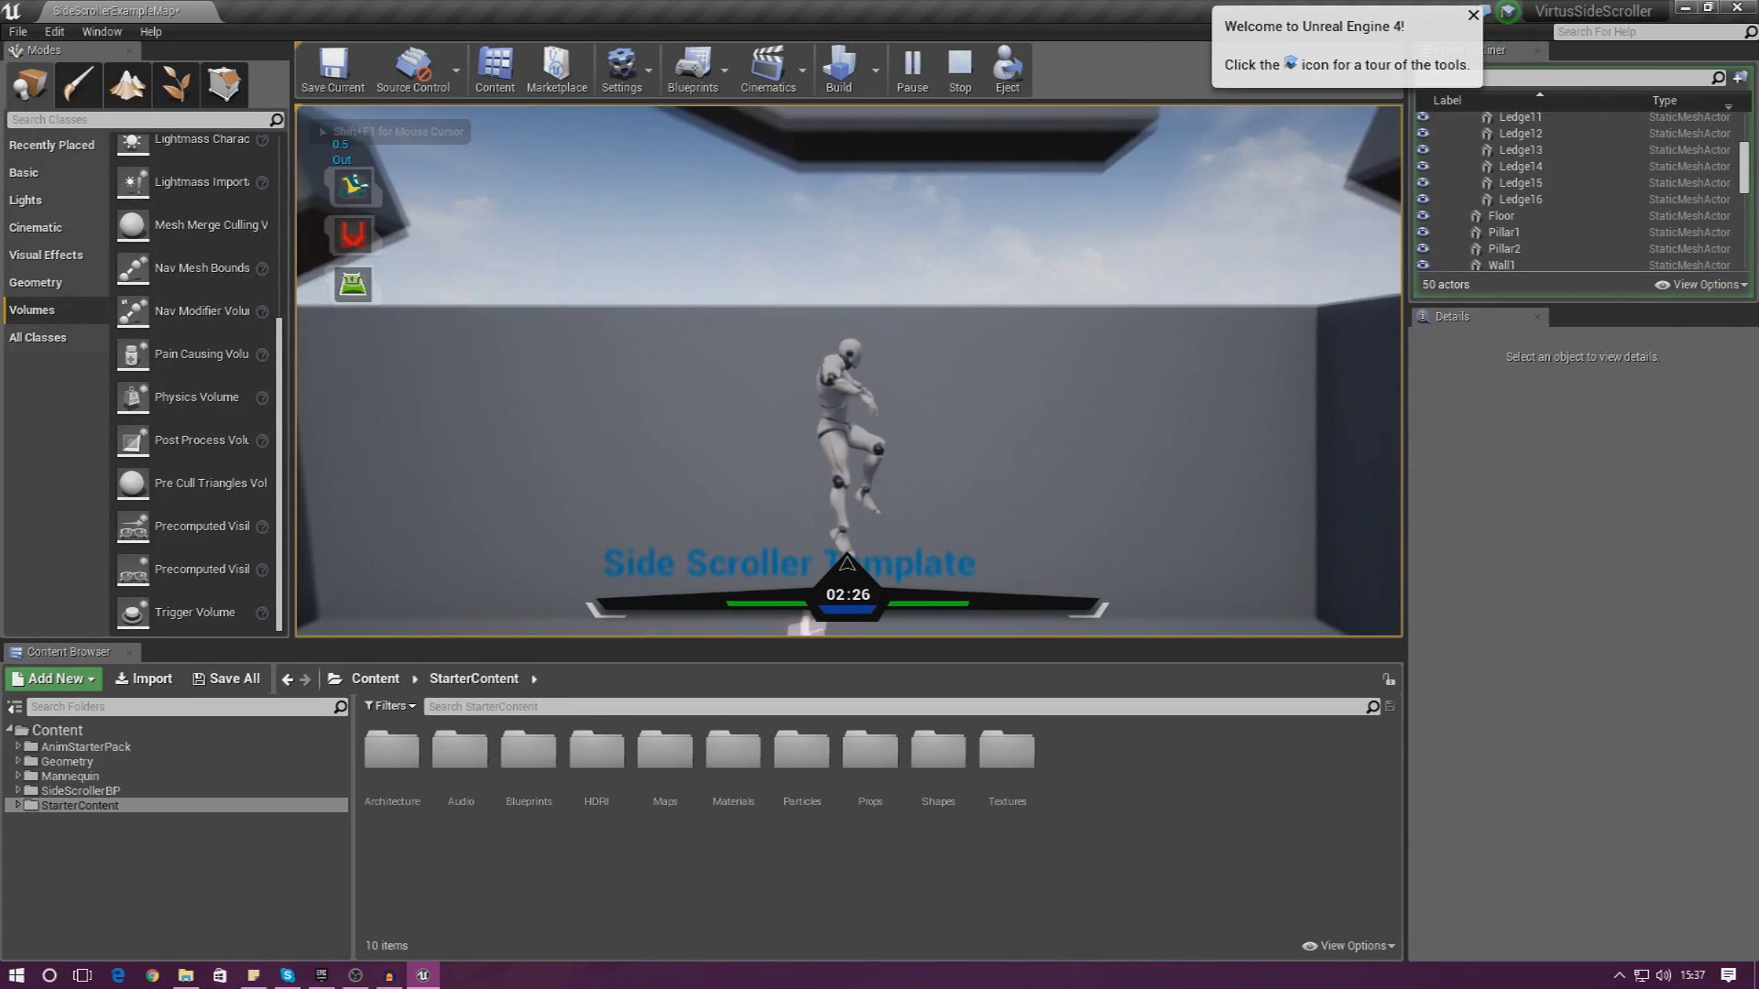
key("space")
key("a")
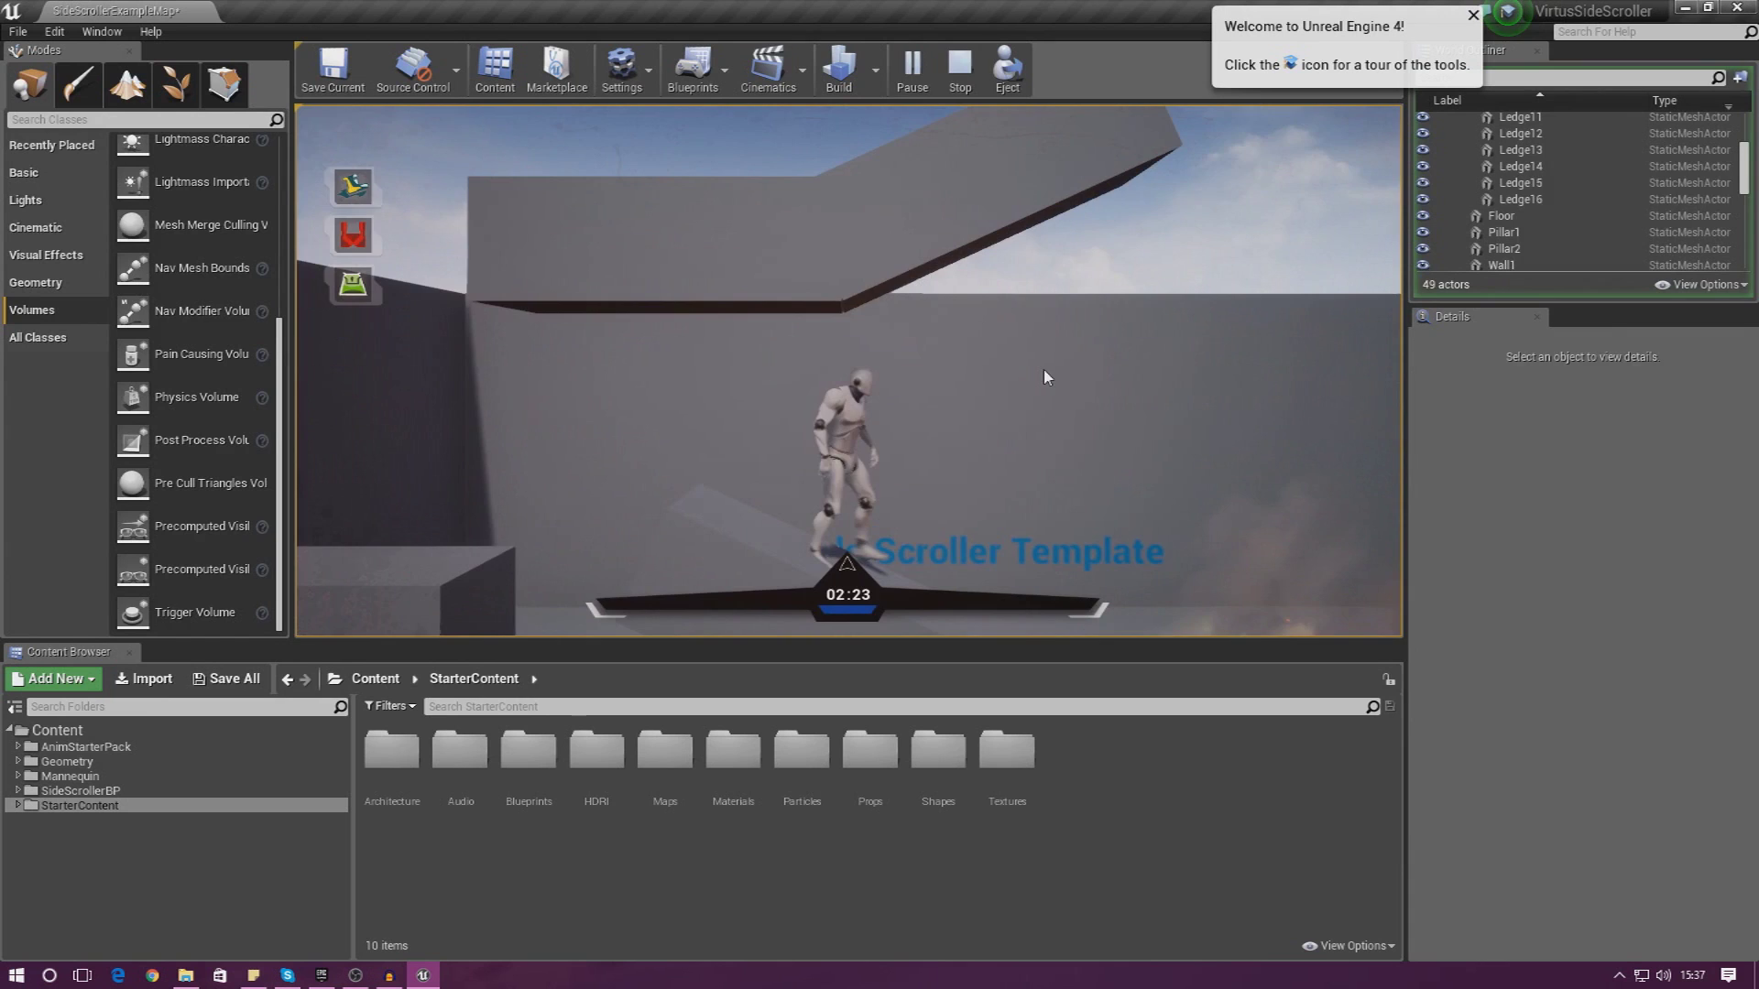
key("Escape")
Try to start a play test from Ledge14 near the door, and stop it
right_click(985, 330)
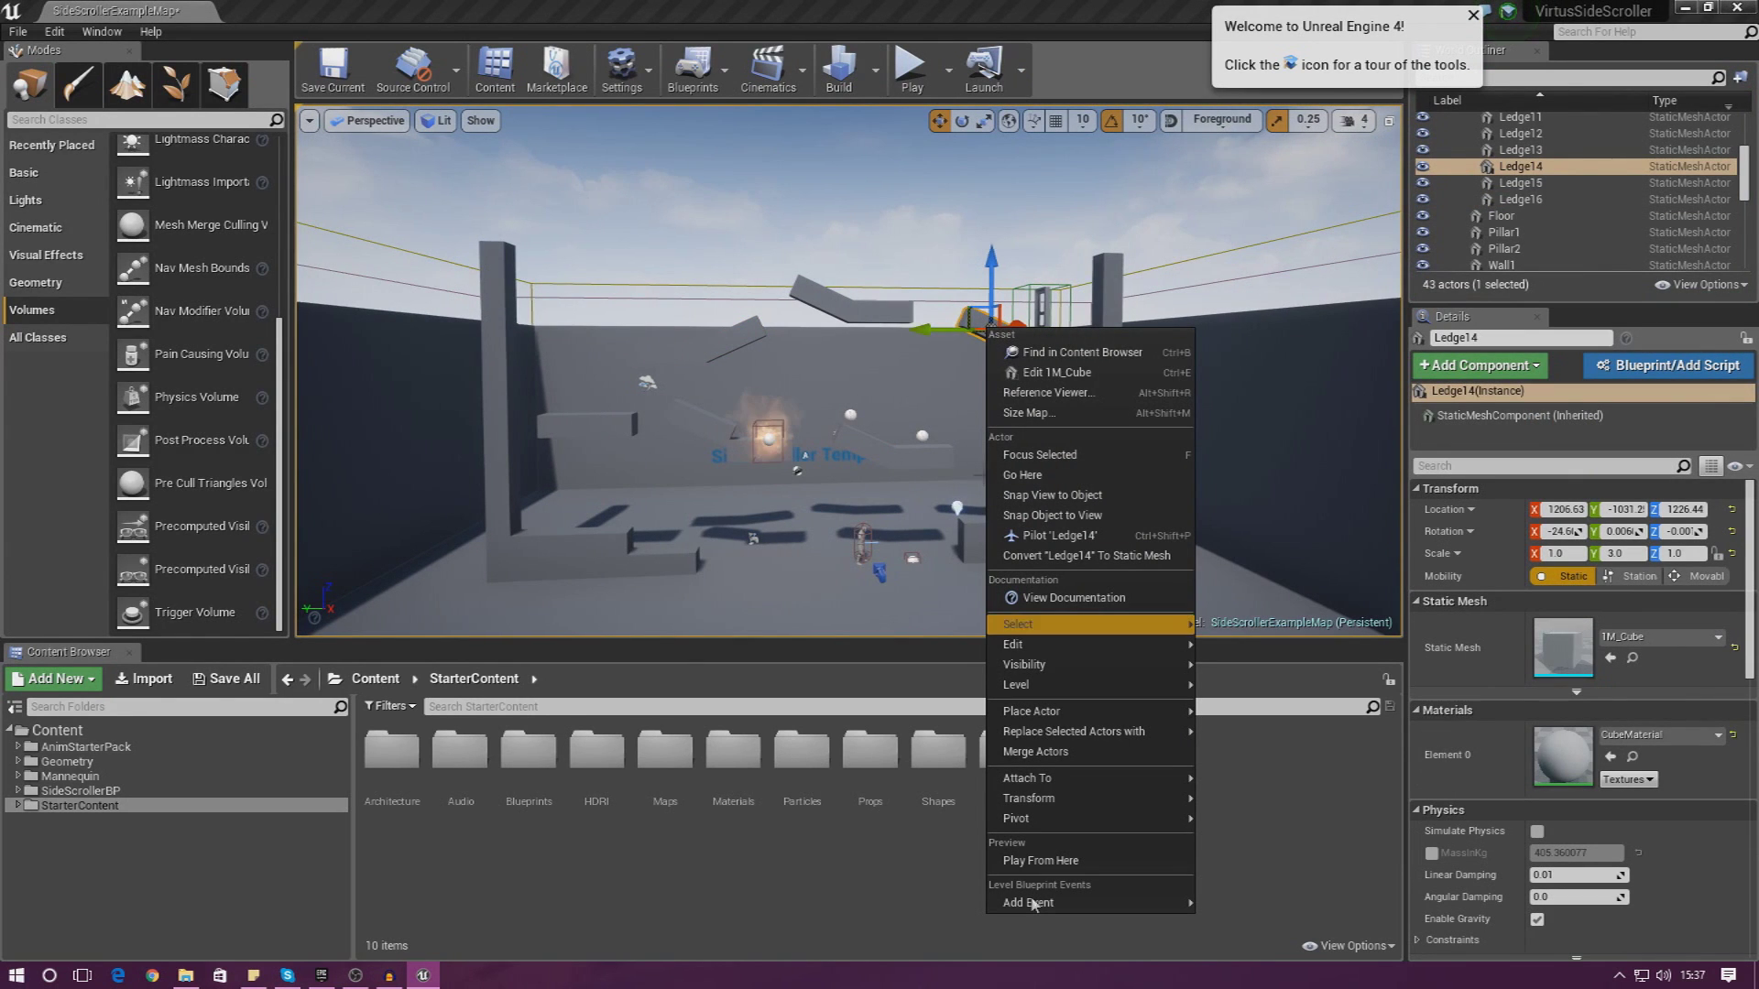
left_click(1041, 860)
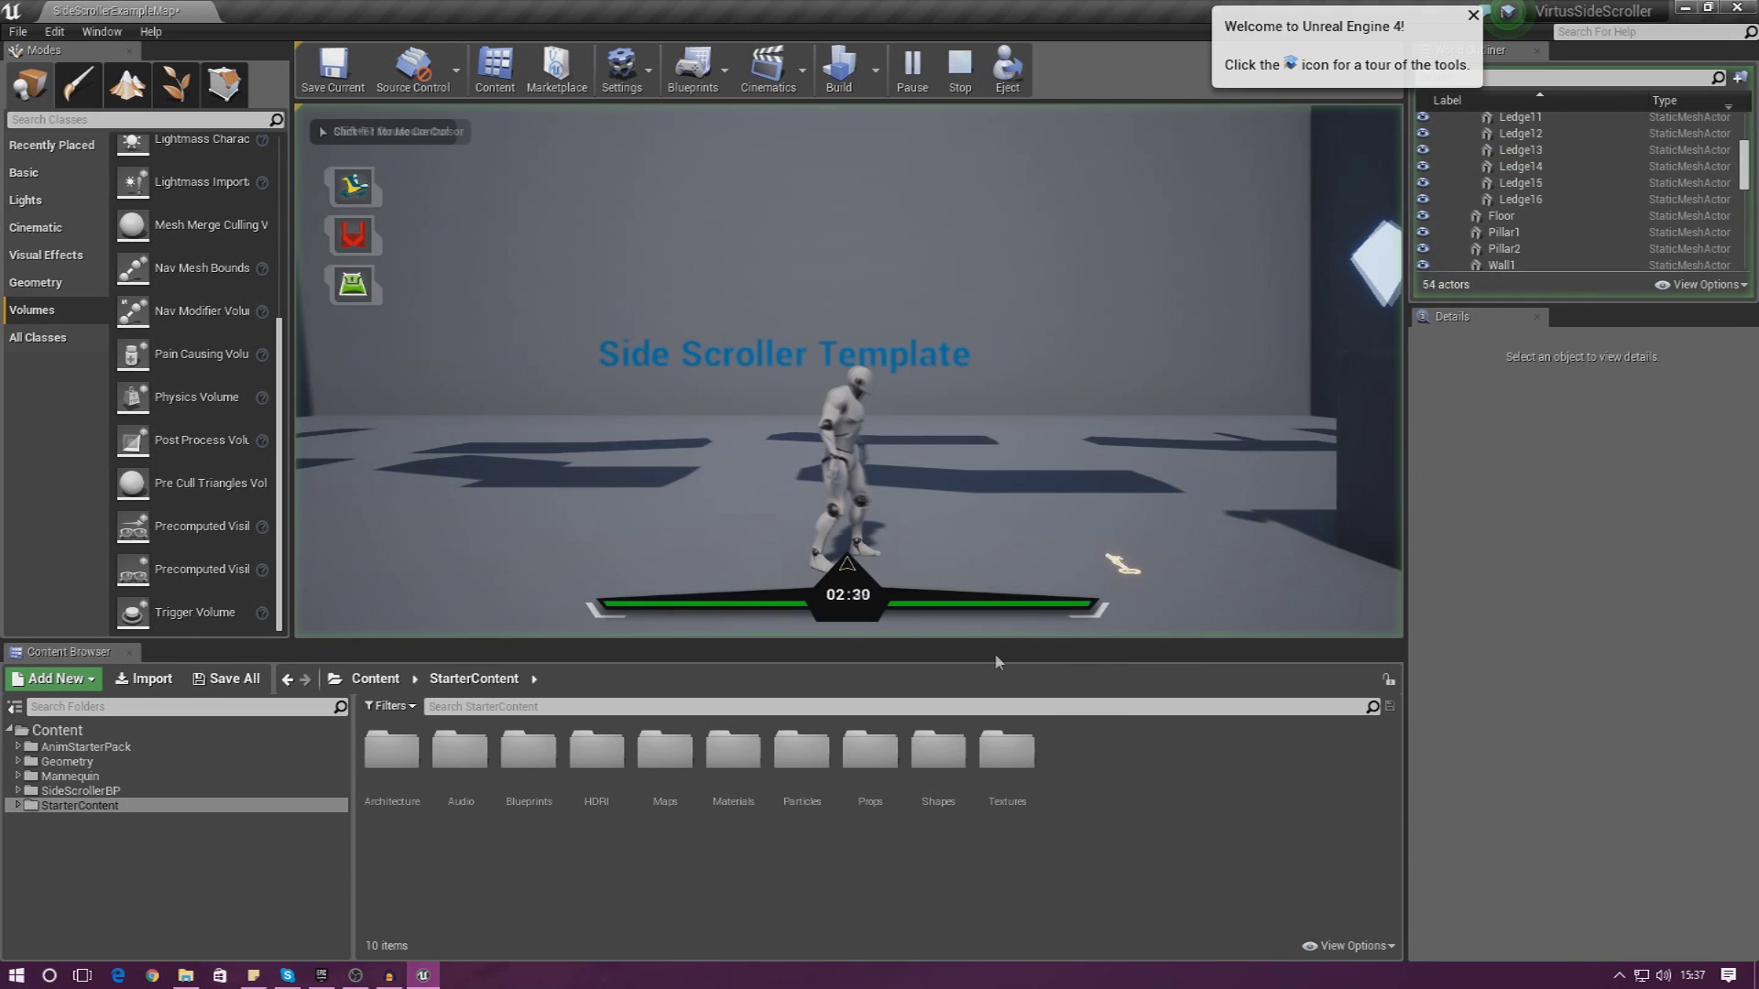
key("Escape")
Move the side-scroller character up onto the high ledge near the door
right_click_drag(850, 385, 847, 458)
key("s")
left_click(931, 405)
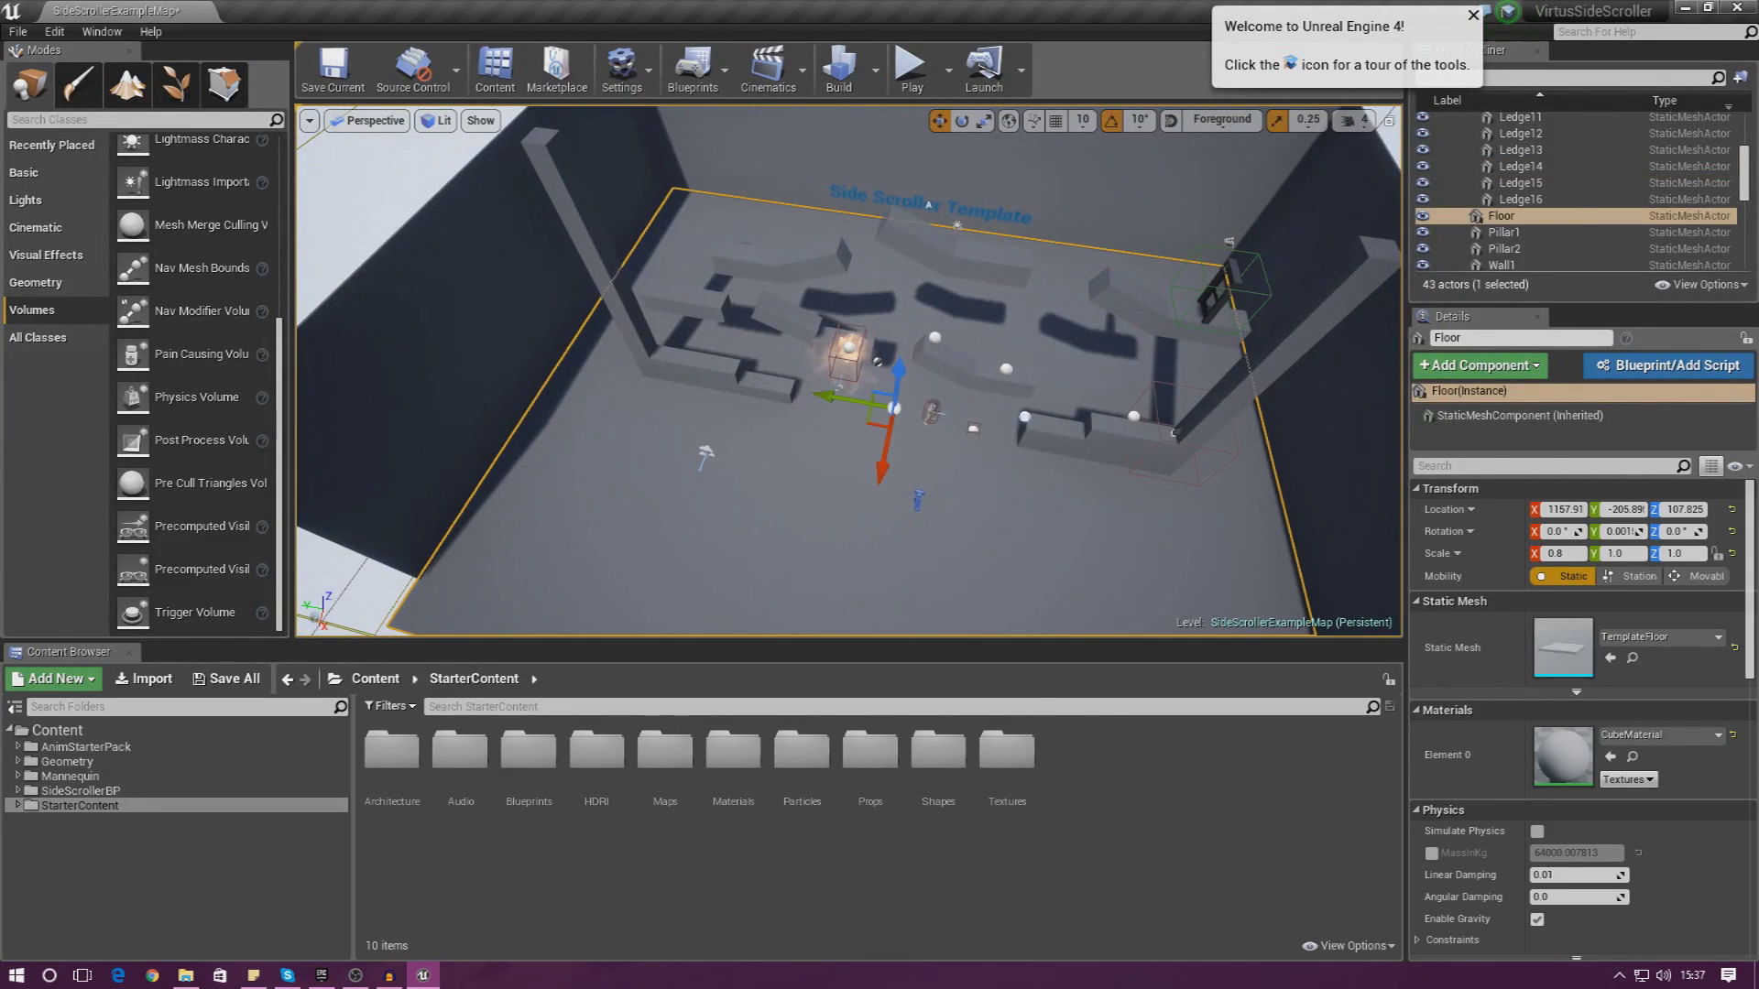
left_click_drag(916, 398, 983, 224)
Play-test the door's trigger volume by running the character up to the door without the key
left_click(911, 73)
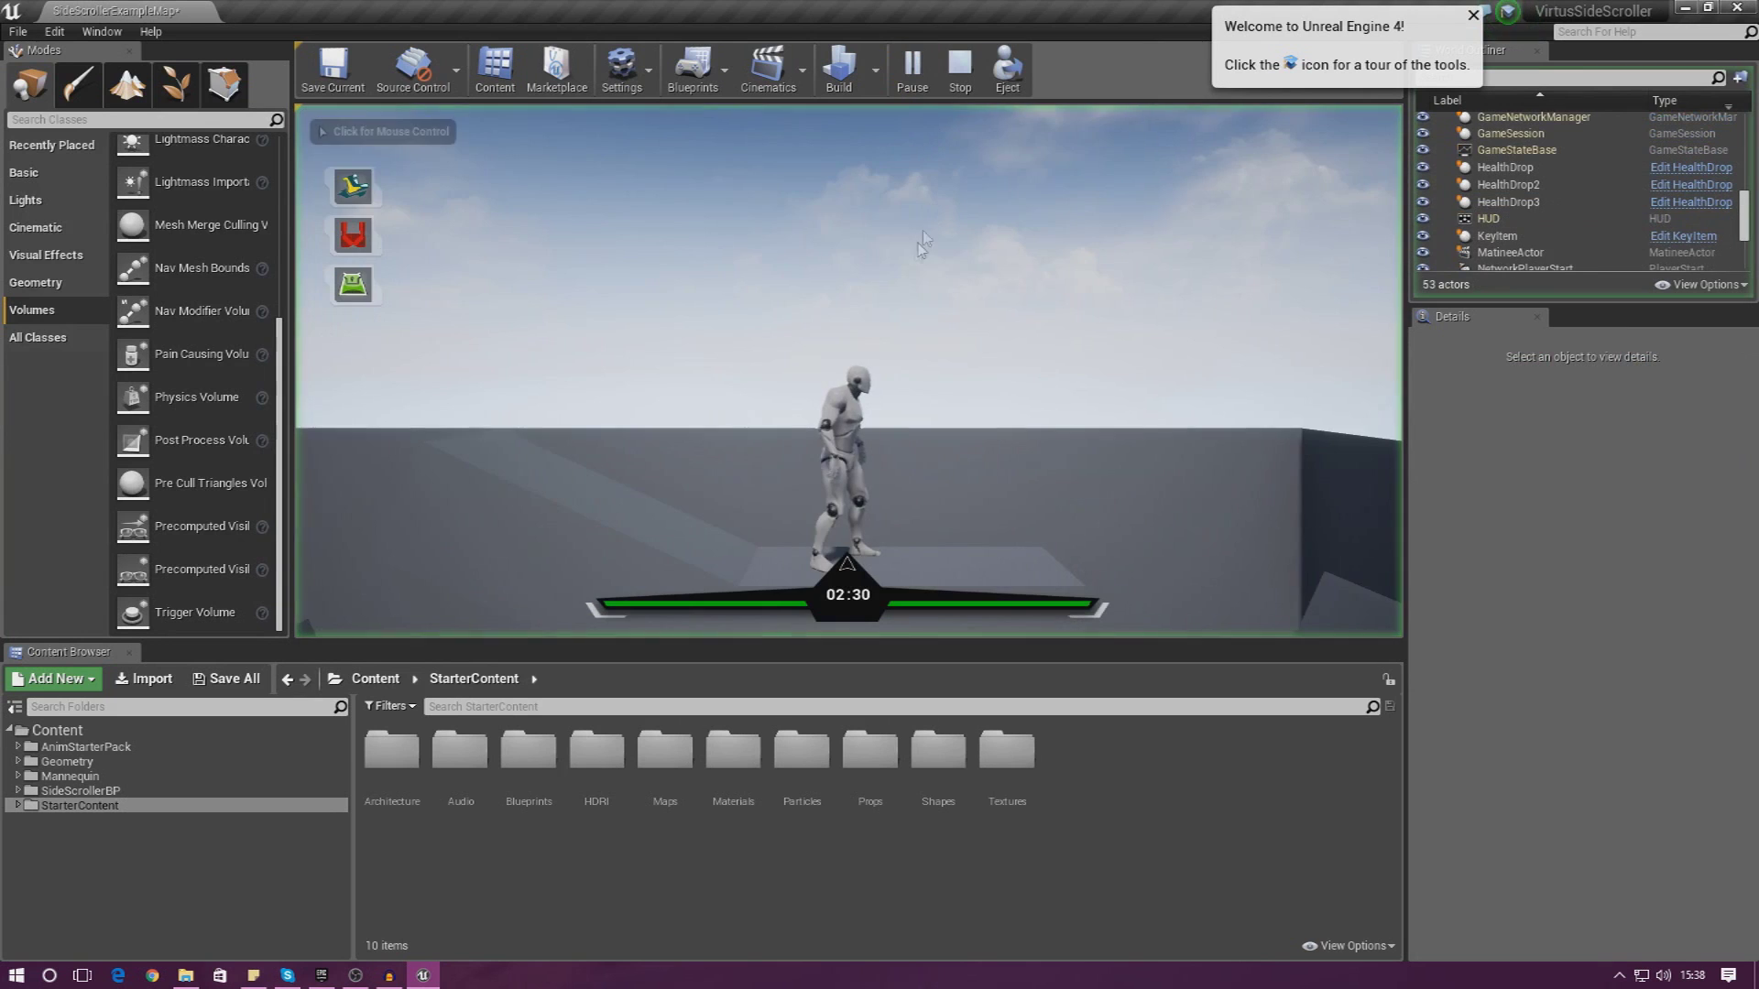
key("d")
key("a")
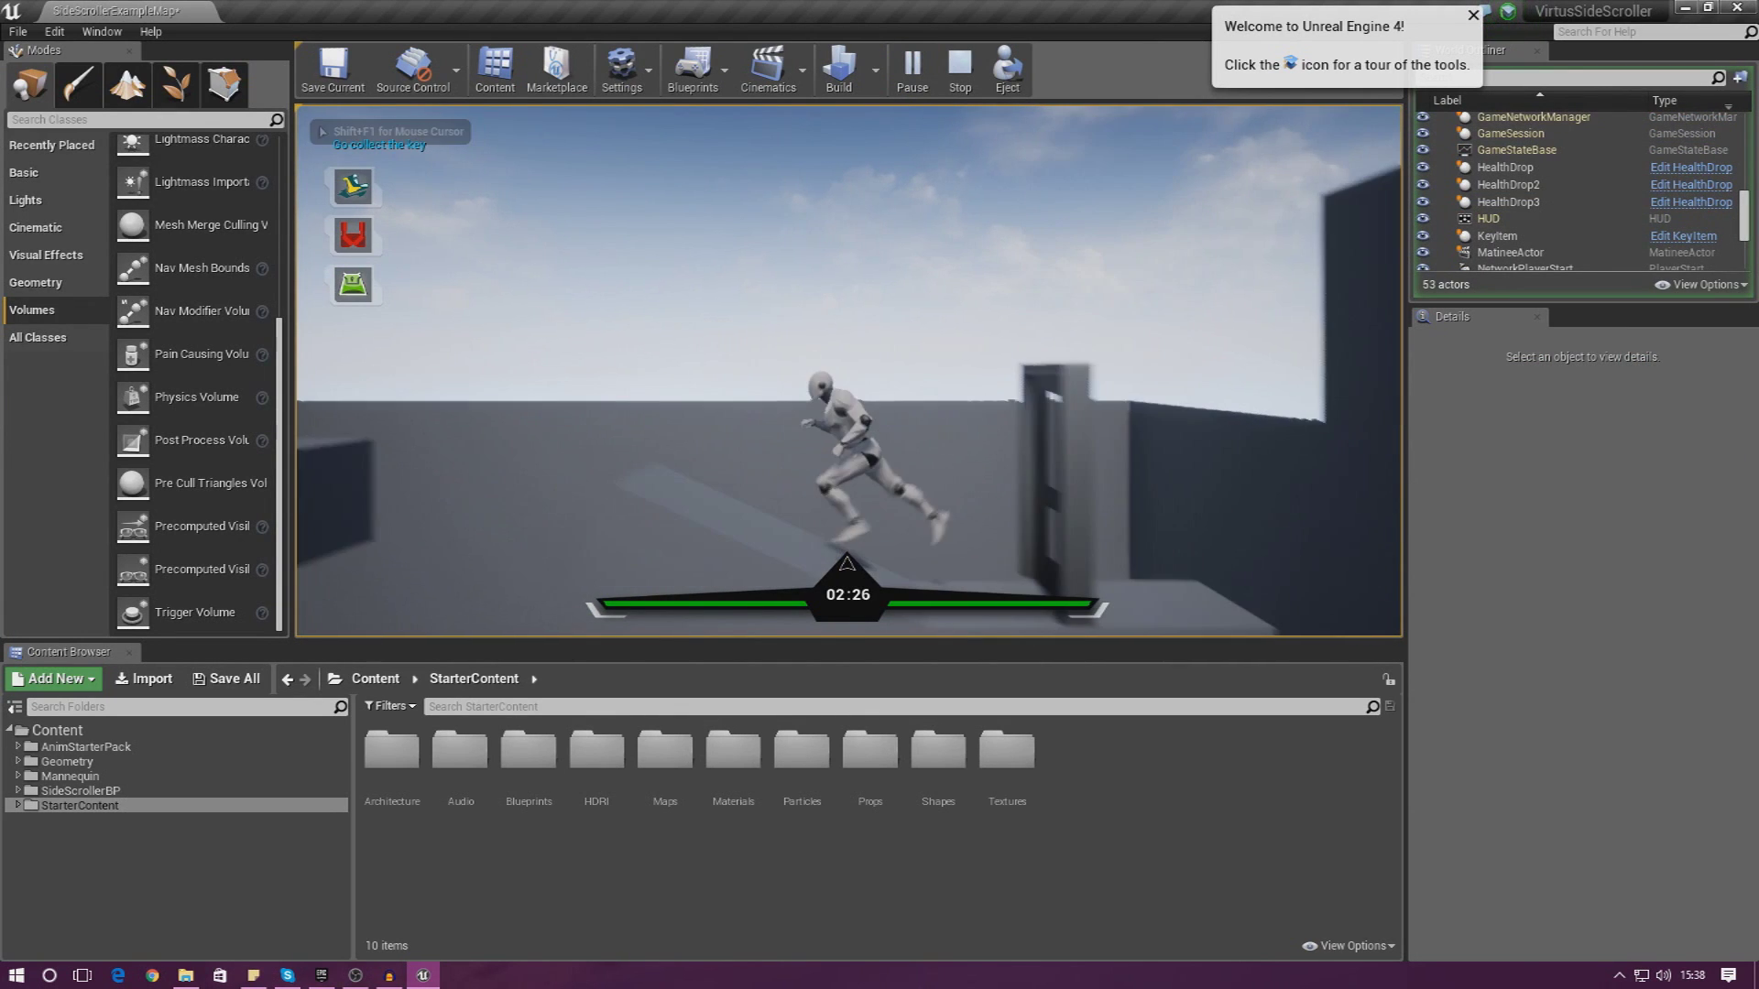
key("d")
key("a")
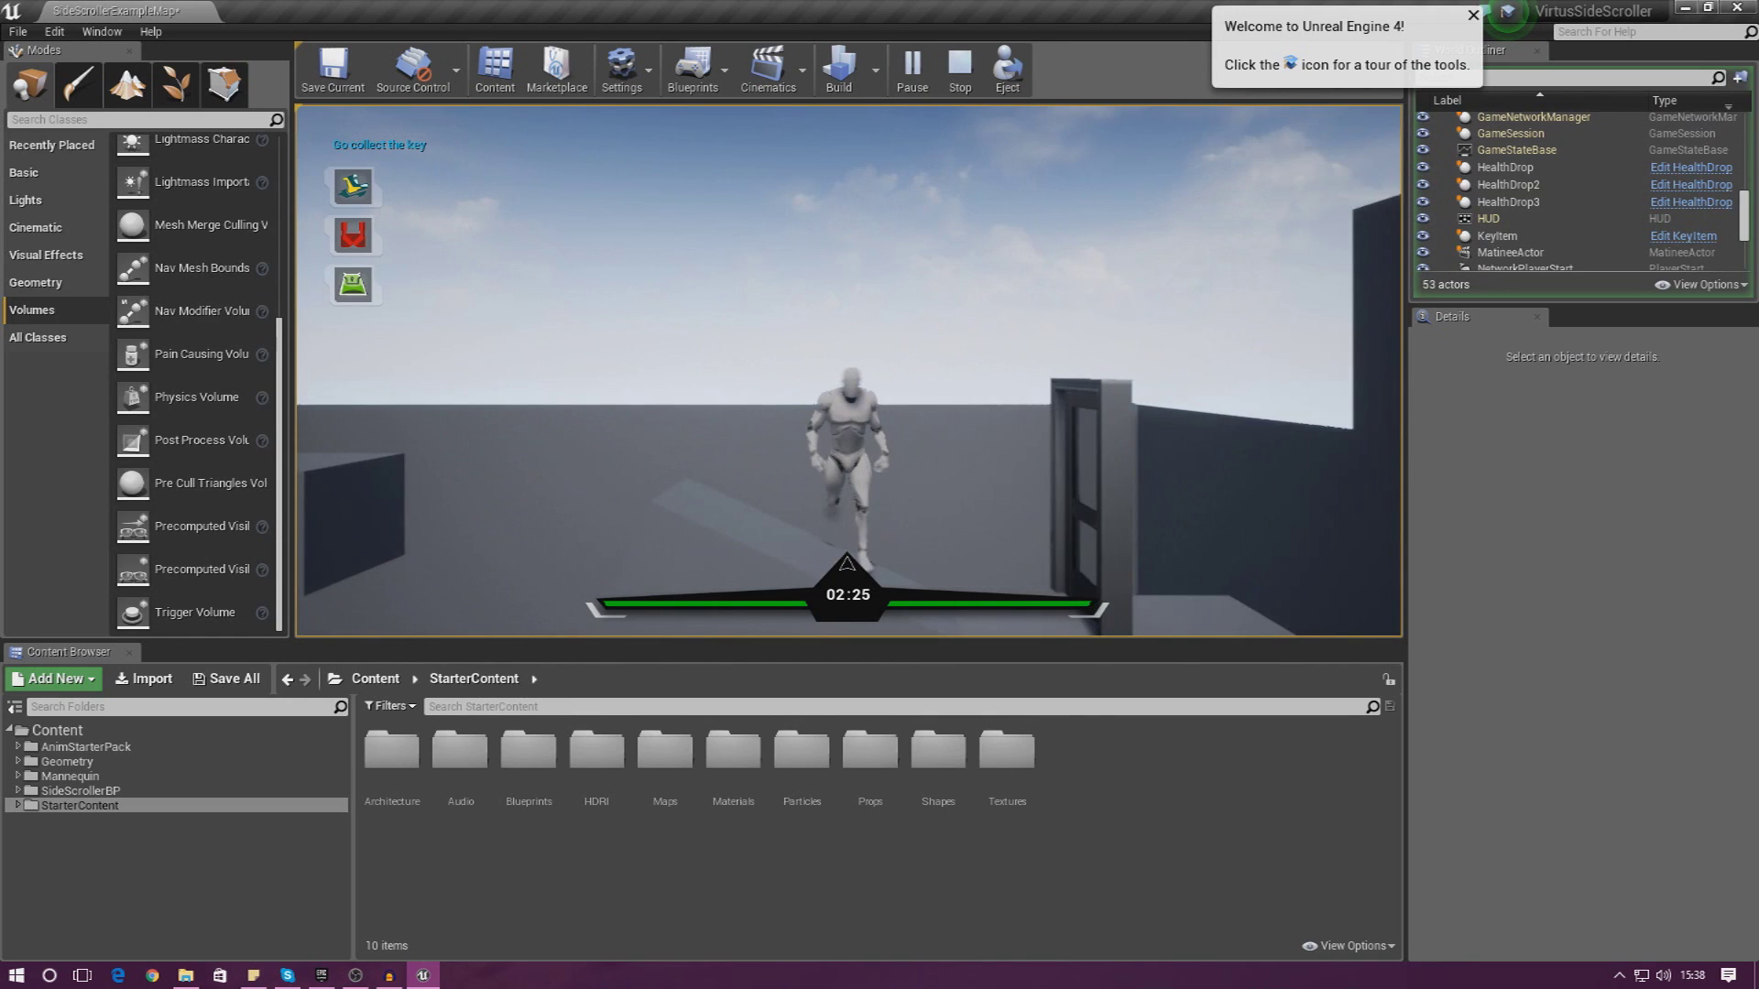
key("d")
key("a")
key("space")
key("d")
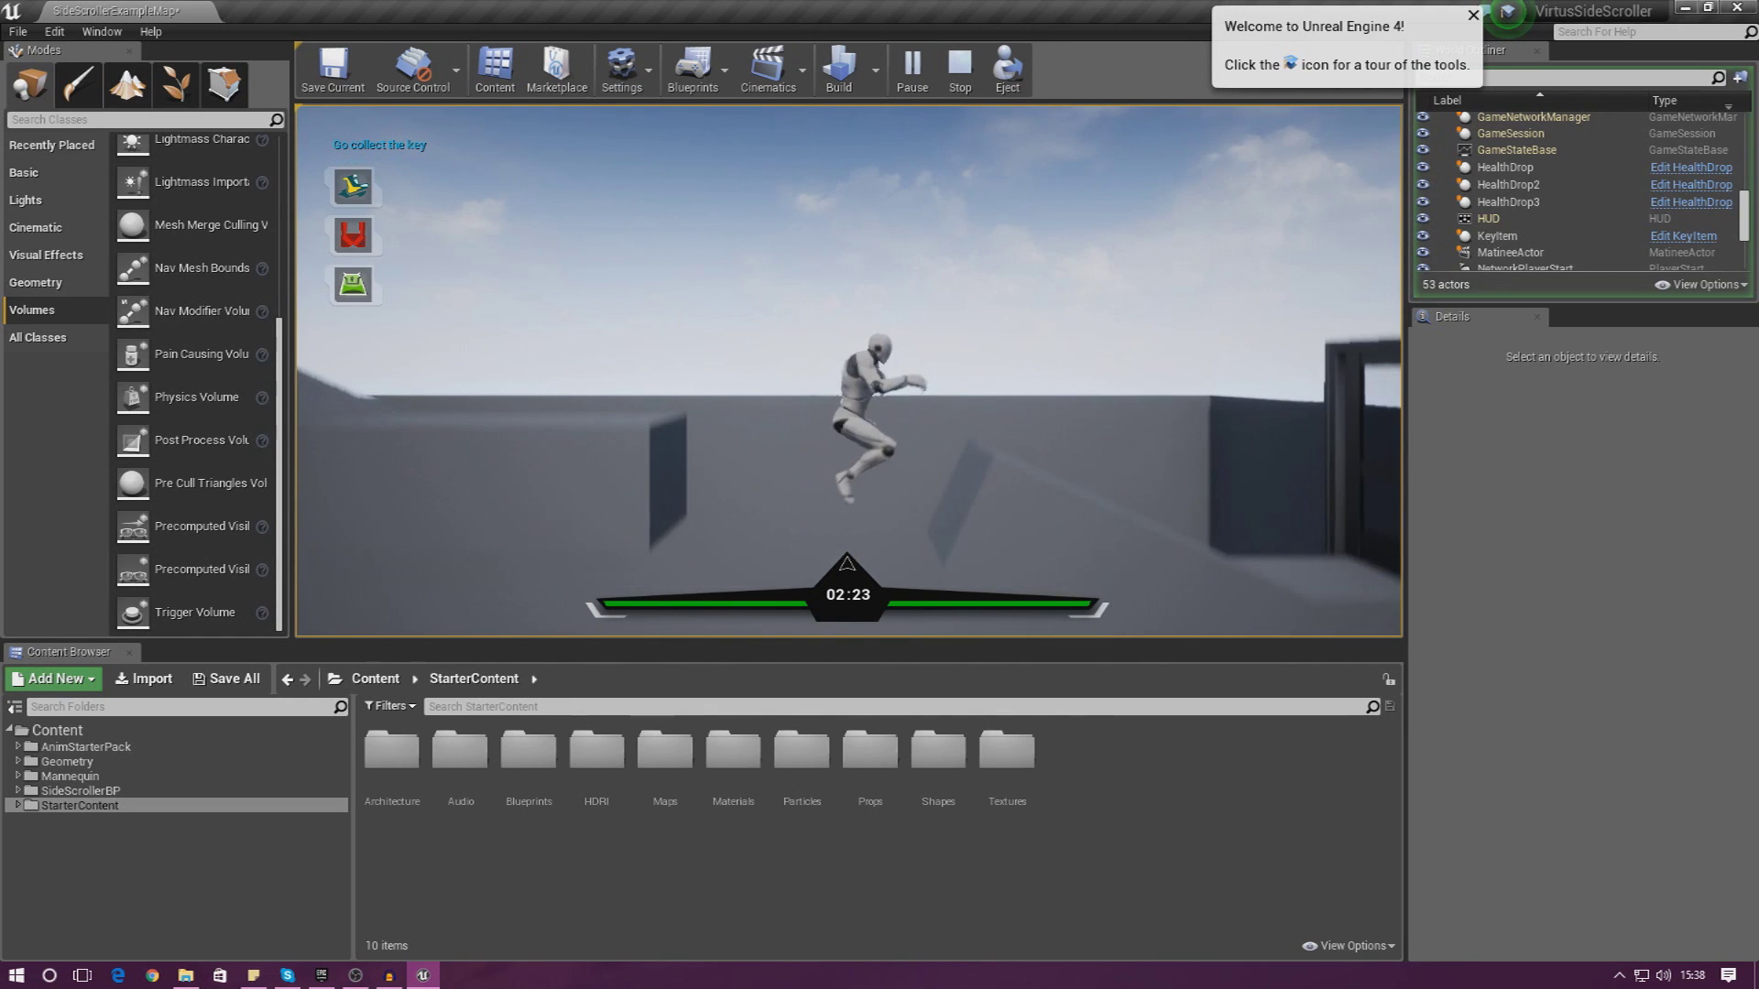
Drop the character to the floor and collect the key during the play test
key("a")
key("s")
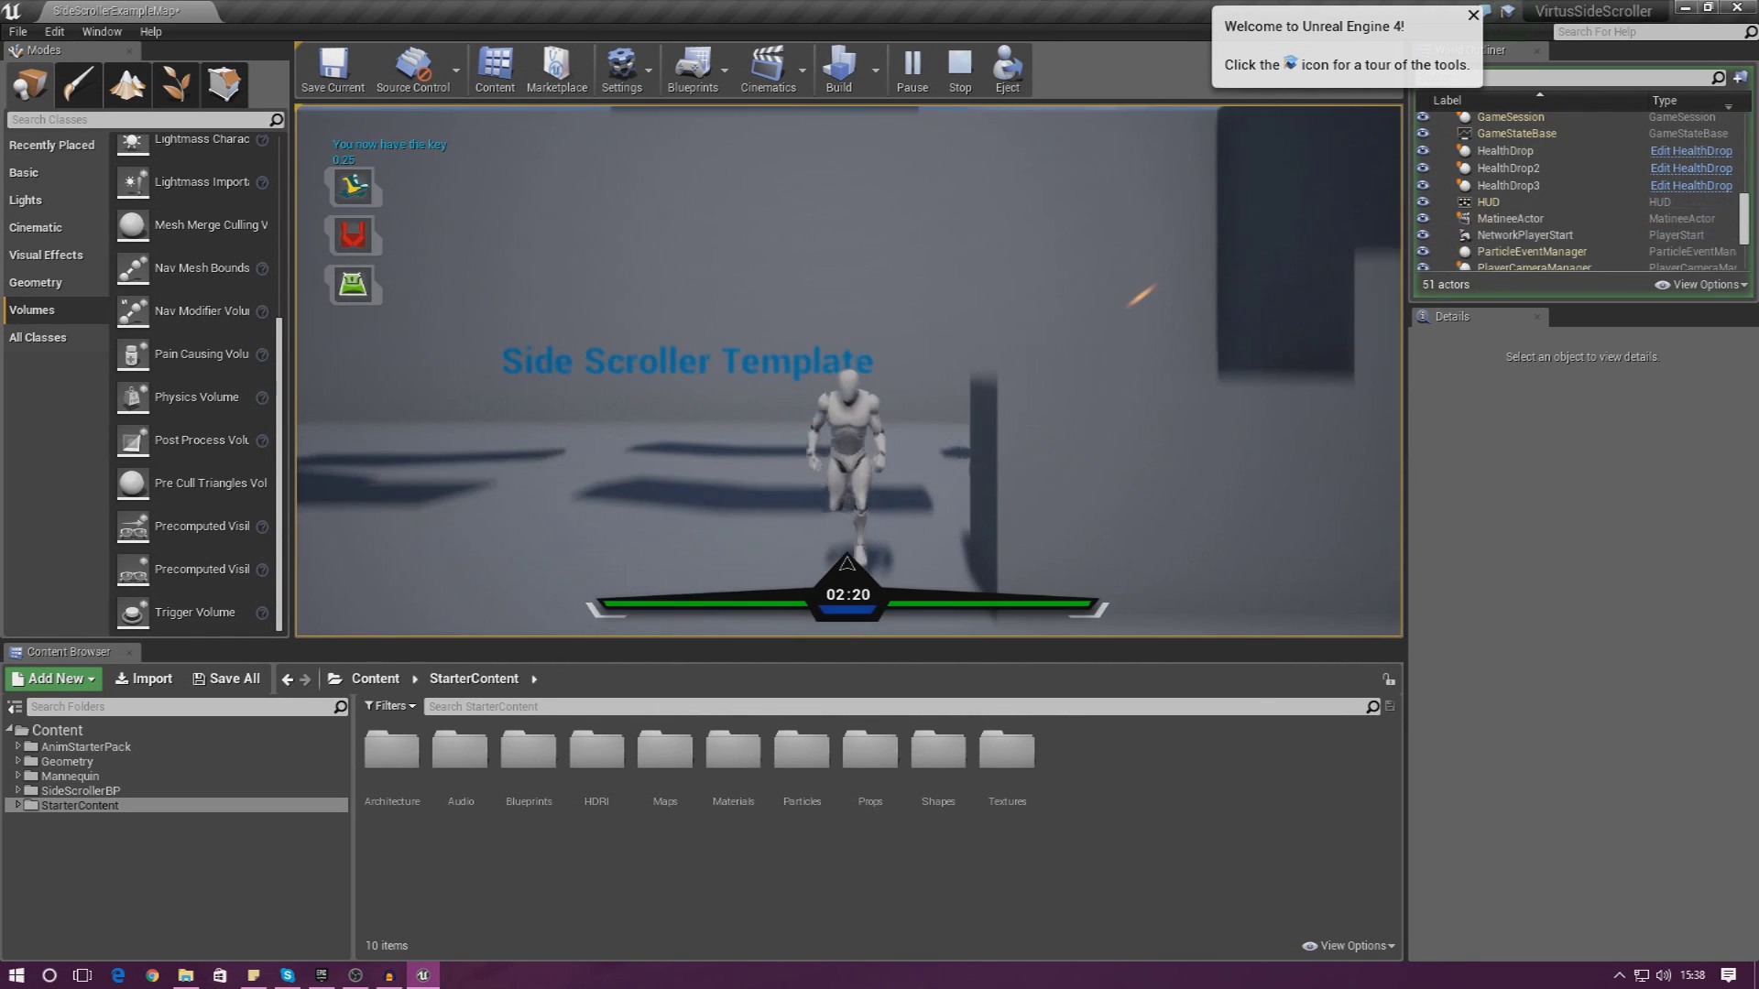
key("d")
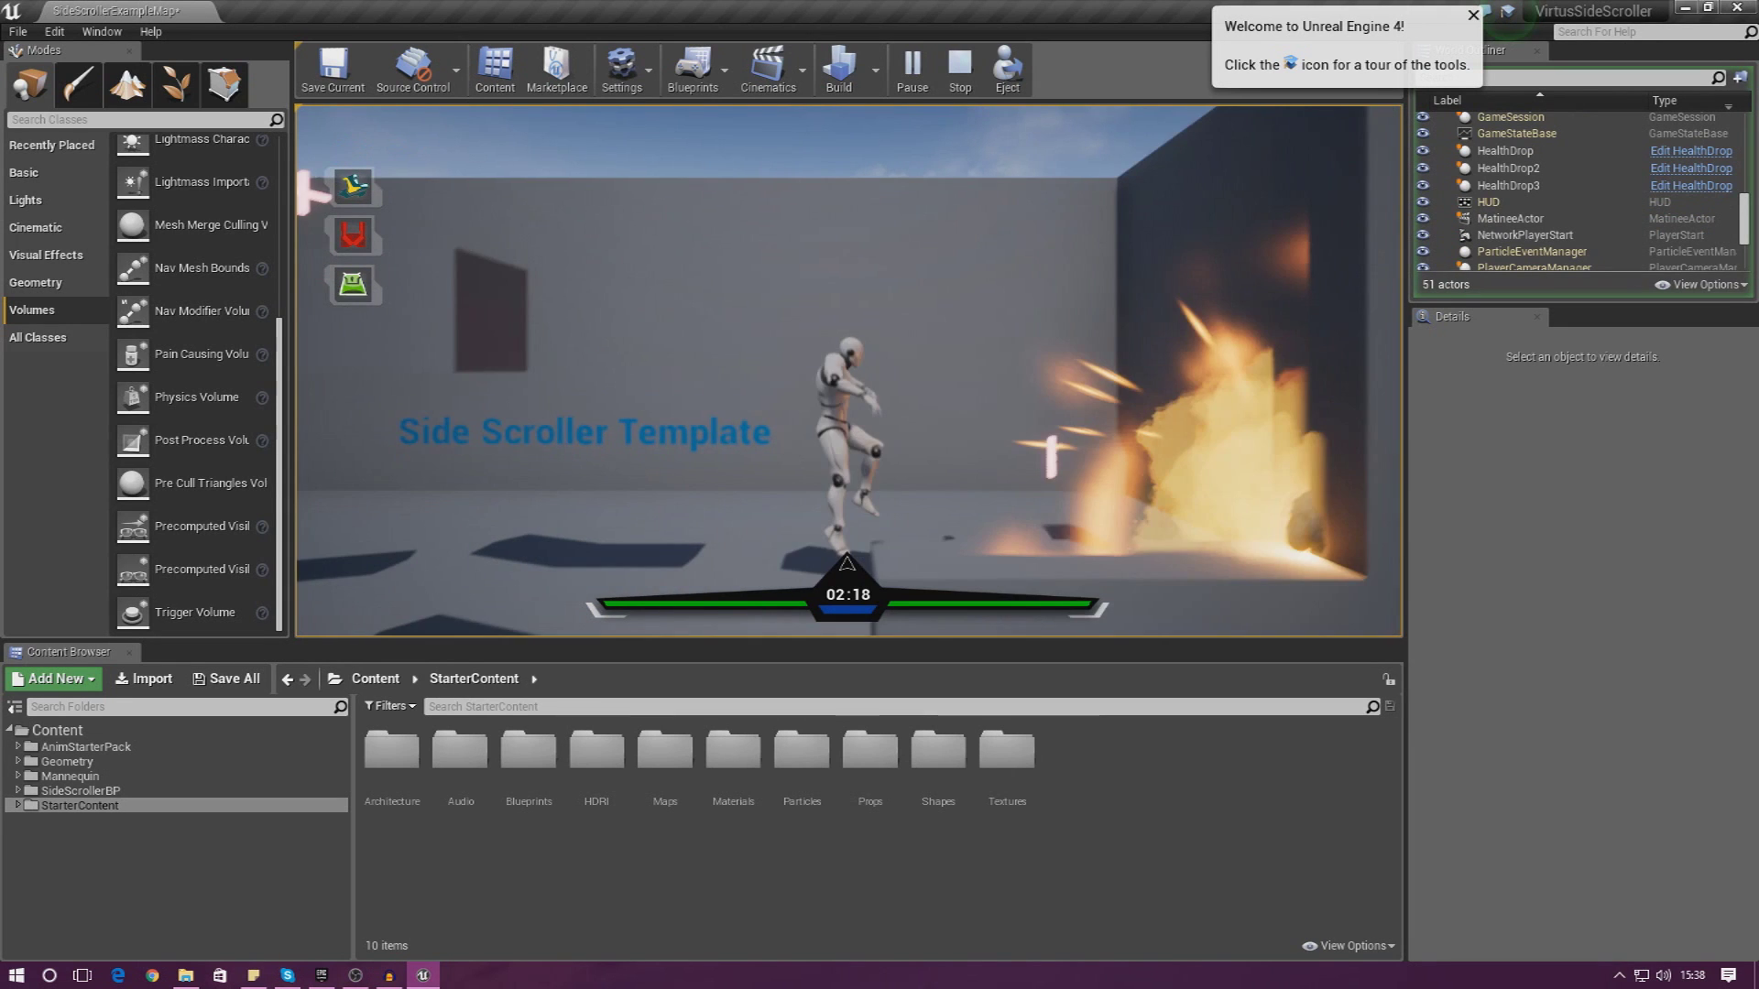
key("a")
Eject from the running game and move the side-scroller character back up onto the high ledge near the door
key("alt+Tab")
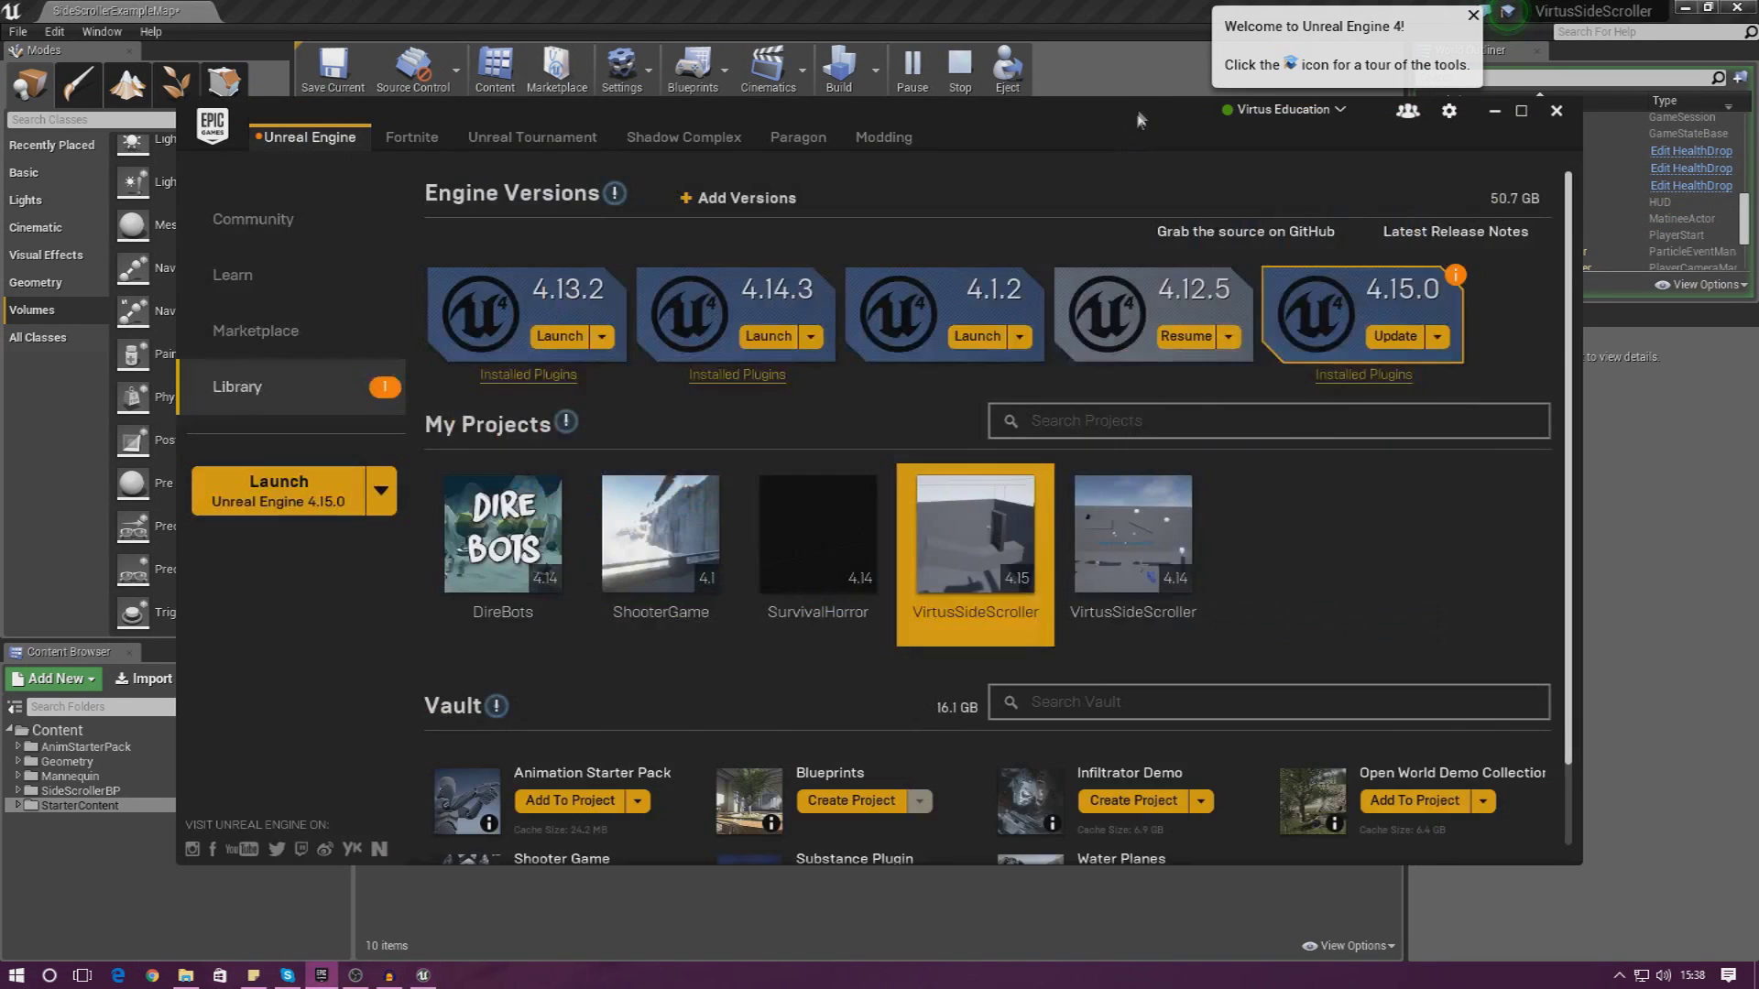
left_click(1008, 78)
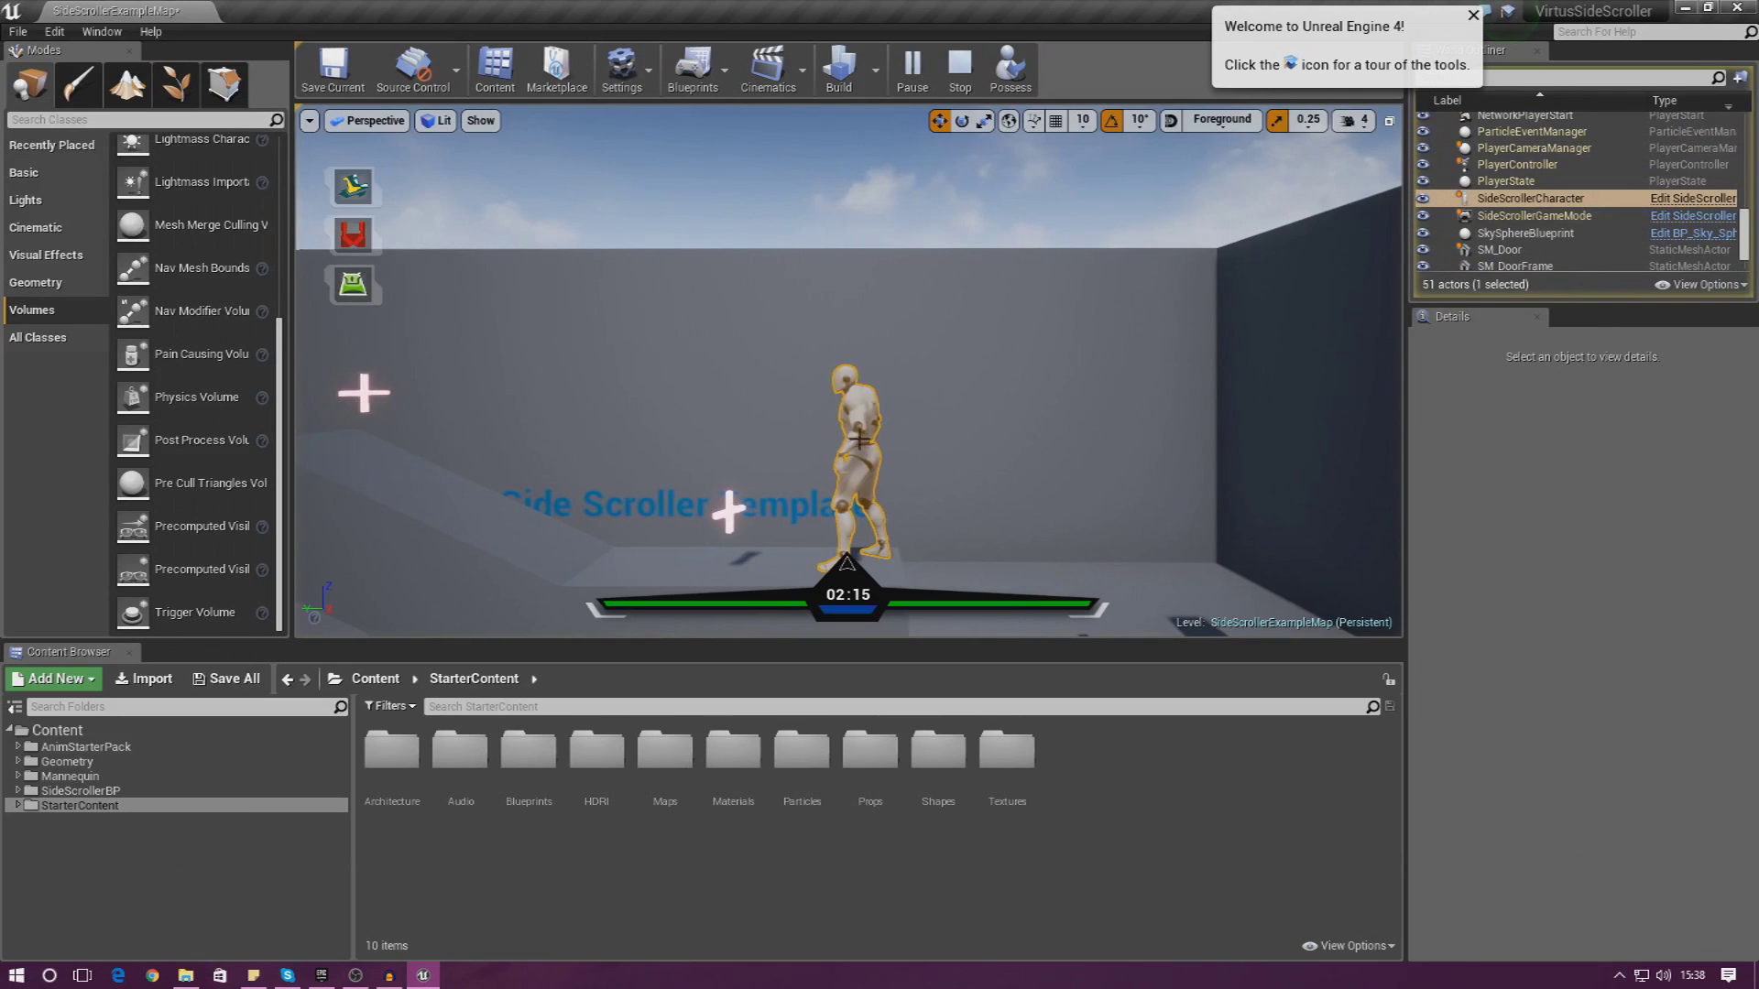
scroll(860, 440, "down", 10)
left_click_drag(824, 308, 829, 113)
right_click_drag(829, 184, 779, 146)
left_click_drag(938, 439, 868, 242)
left_click_drag(908, 398, 860, 128)
Possess the character again, test running through the door with the key, and stop the play session
left_click(1012, 81)
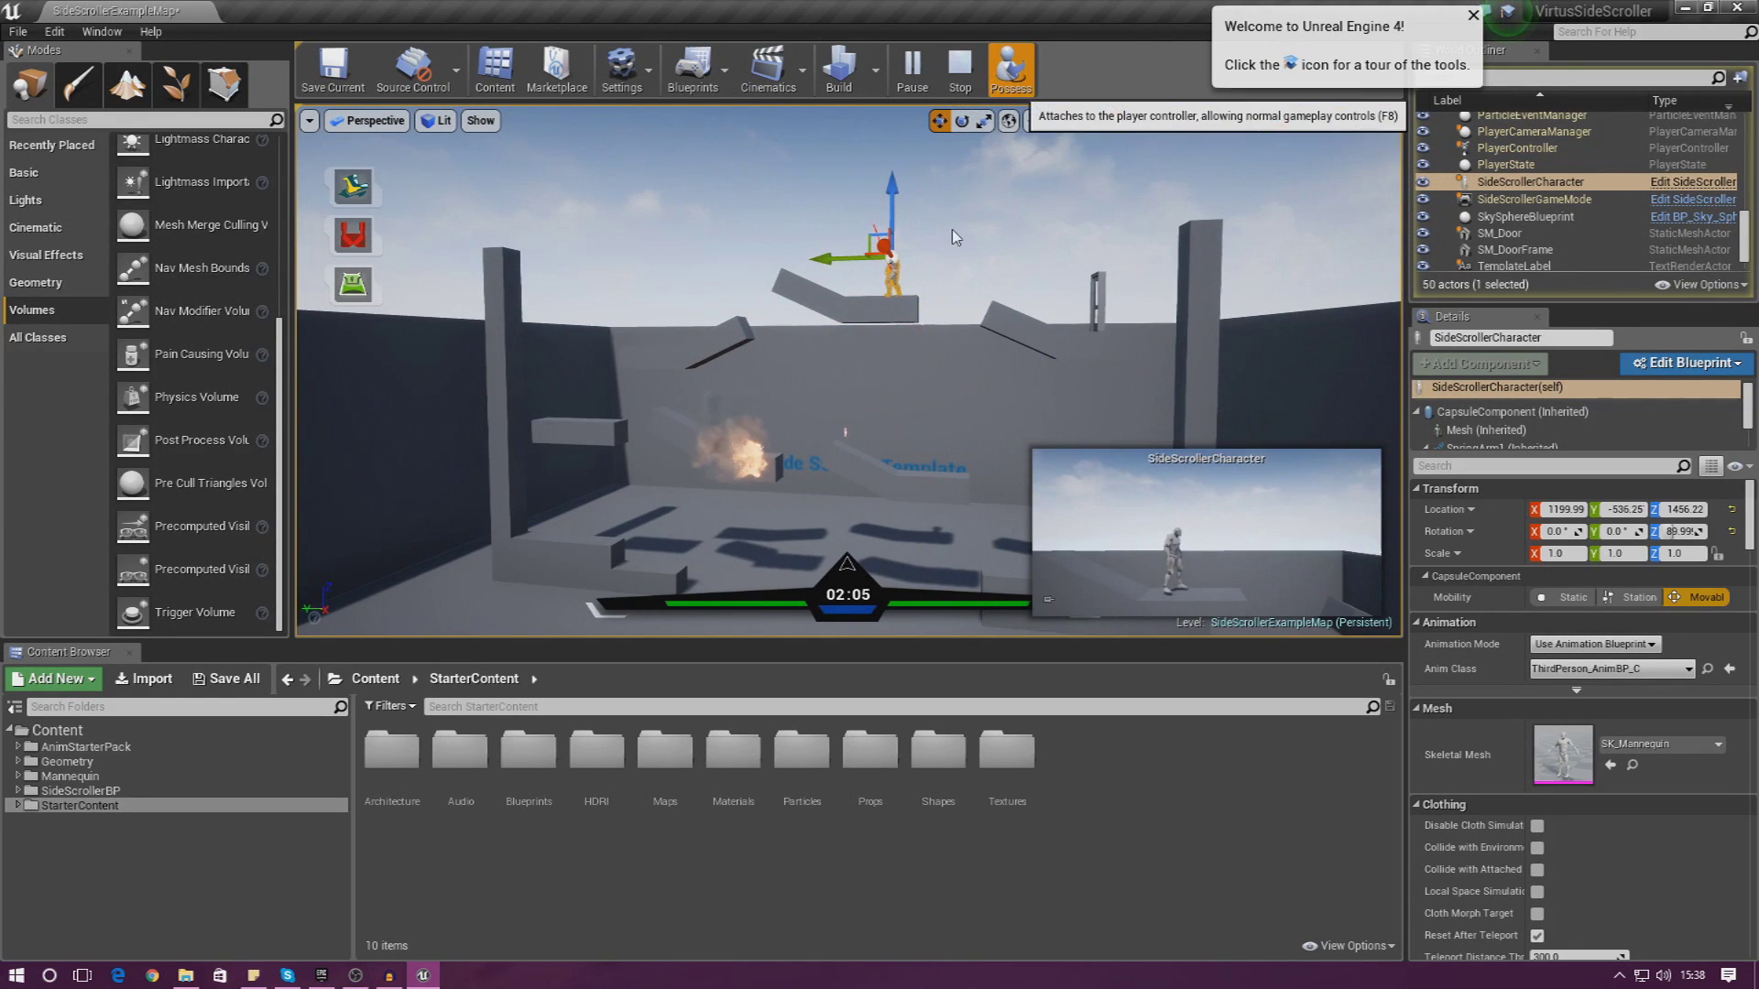
key("d")
key("space")
key("a")
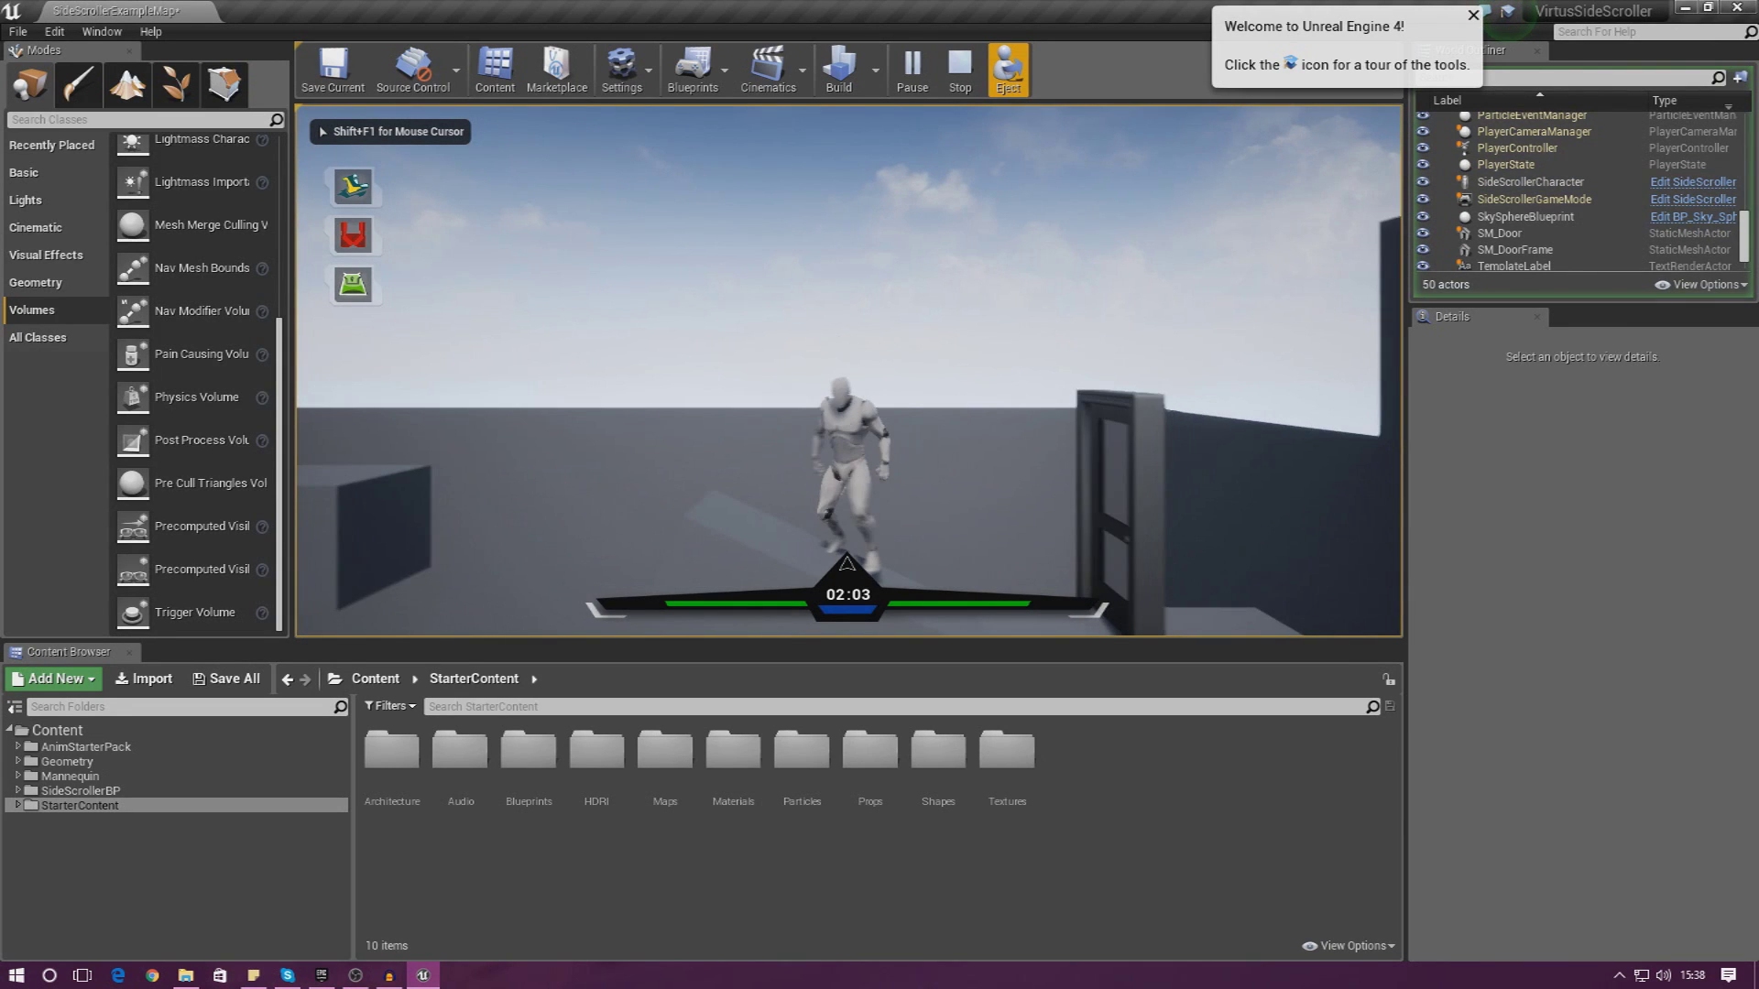
key("d")
key("d")
key("a")
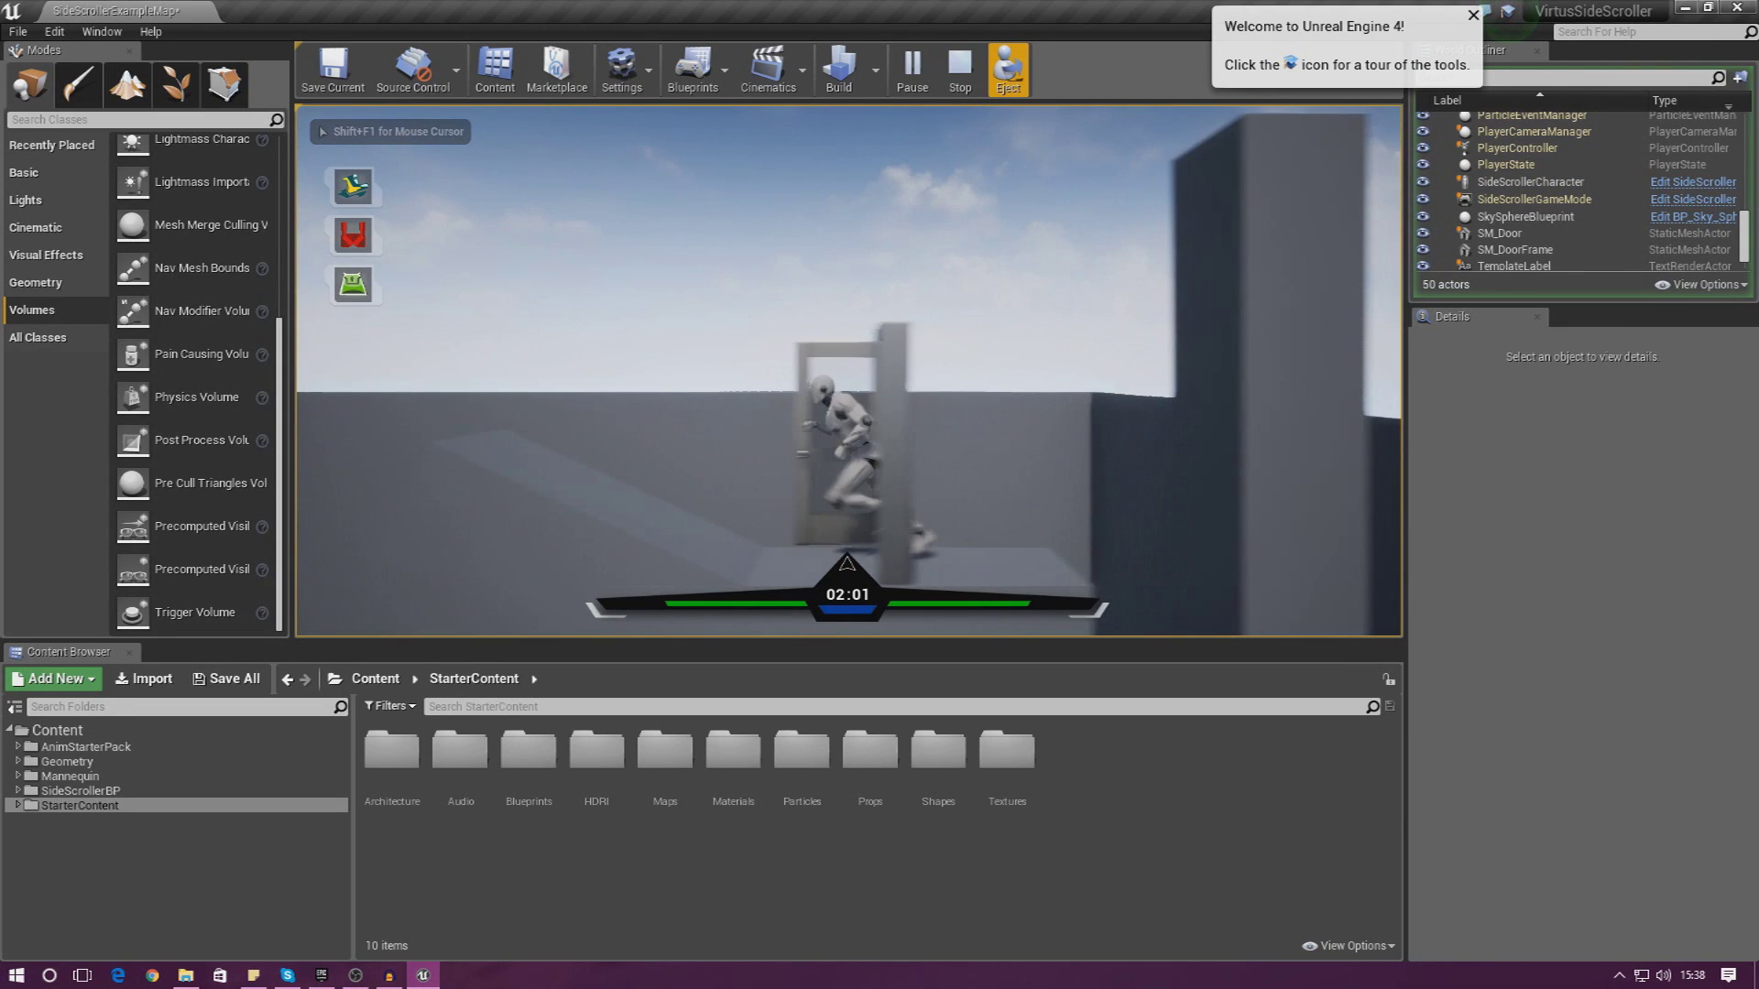
key("Right")
key("Left")
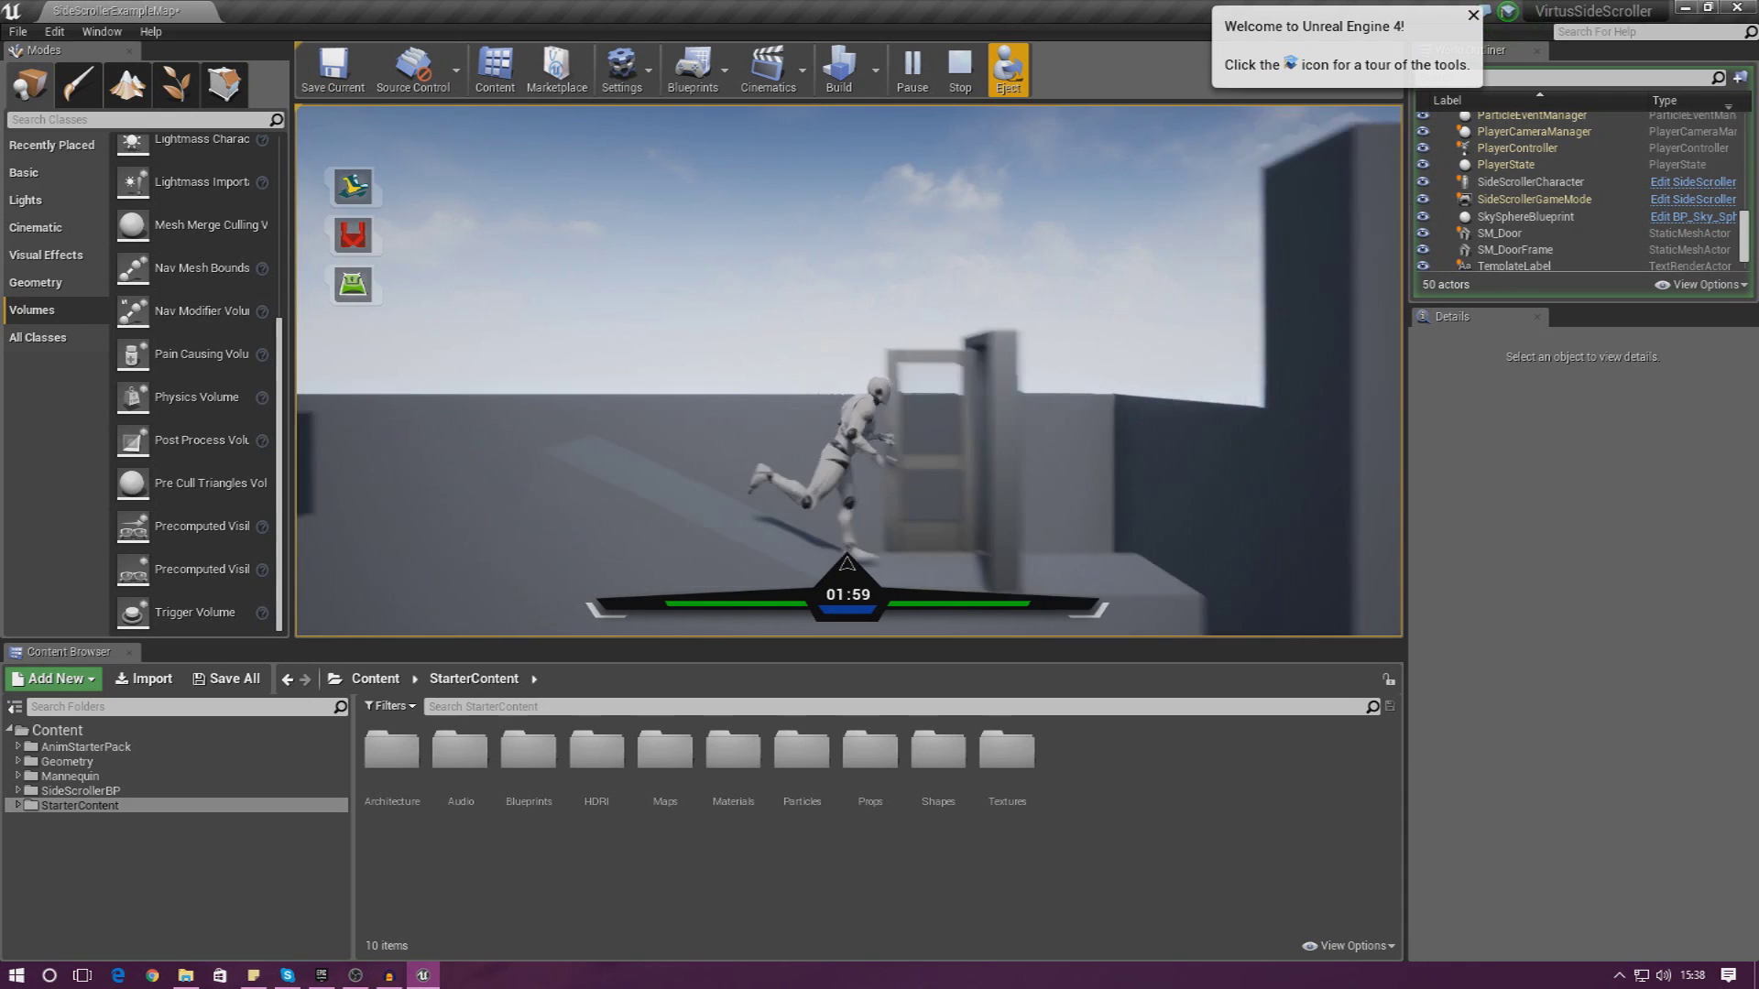
key("Escape")
Set the collision preset of the SM_Door mesh to BlockAll
right_click_drag(849, 372, 948, 411)
left_click(948, 411)
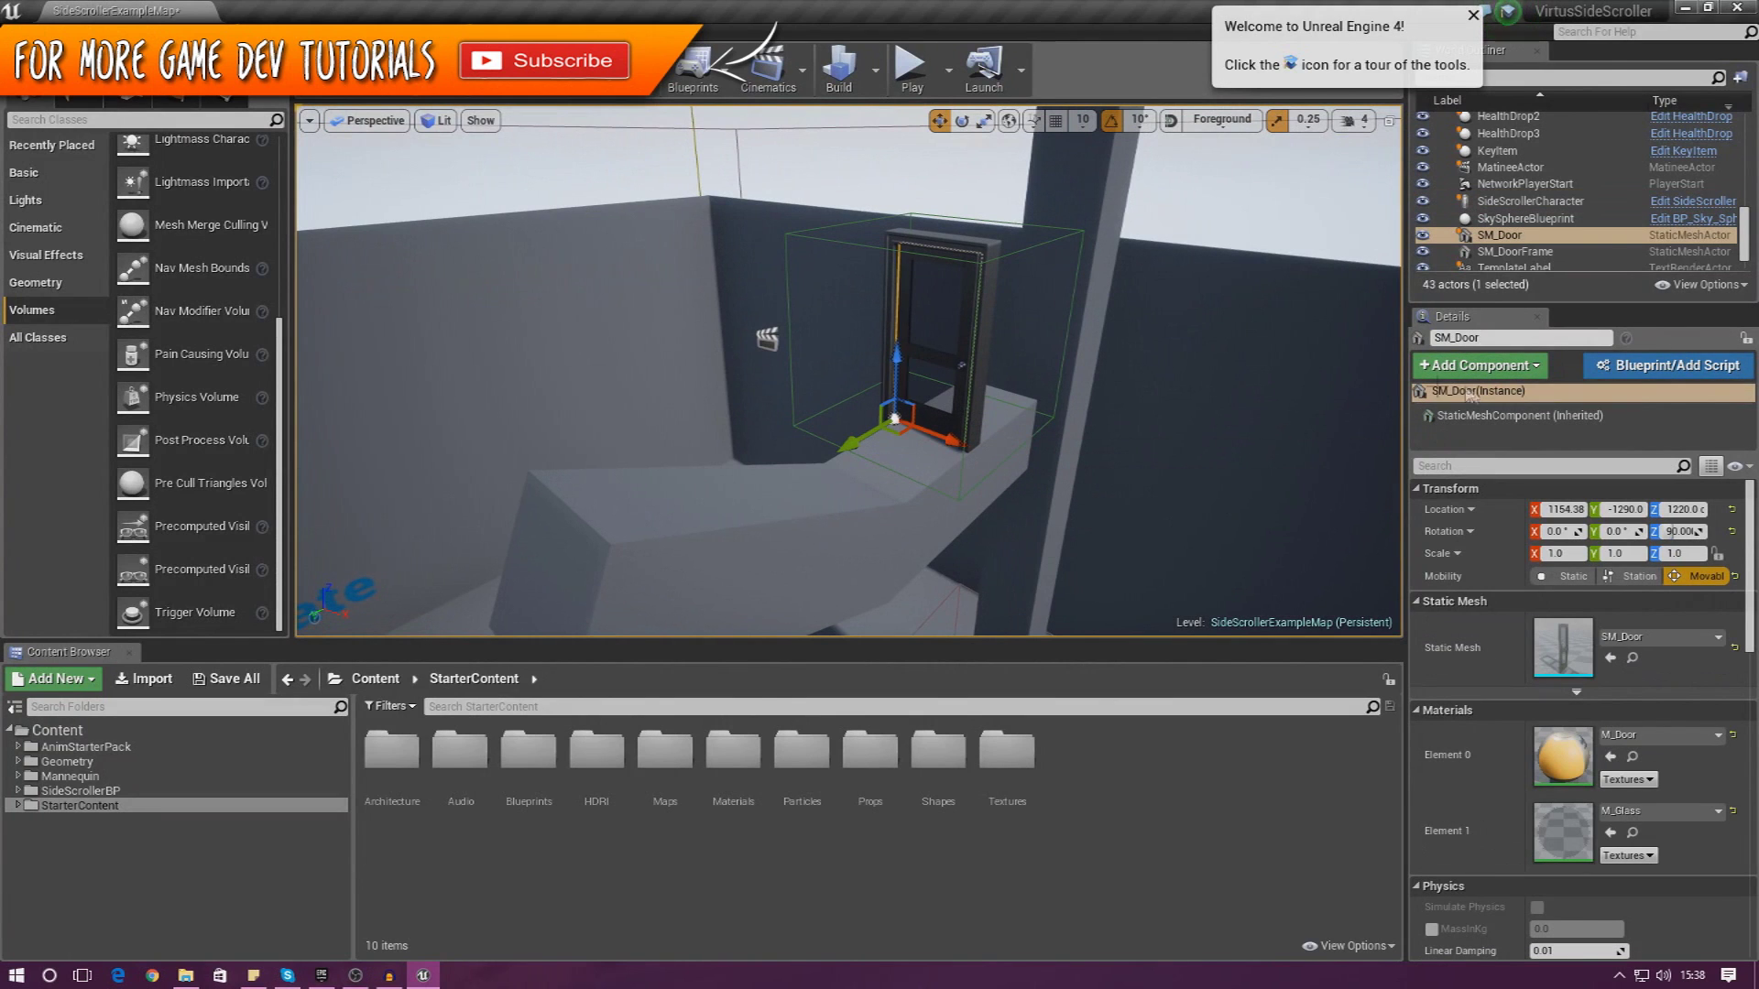
left_click_drag(1751, 525, 1751, 661)
left_click(1576, 650)
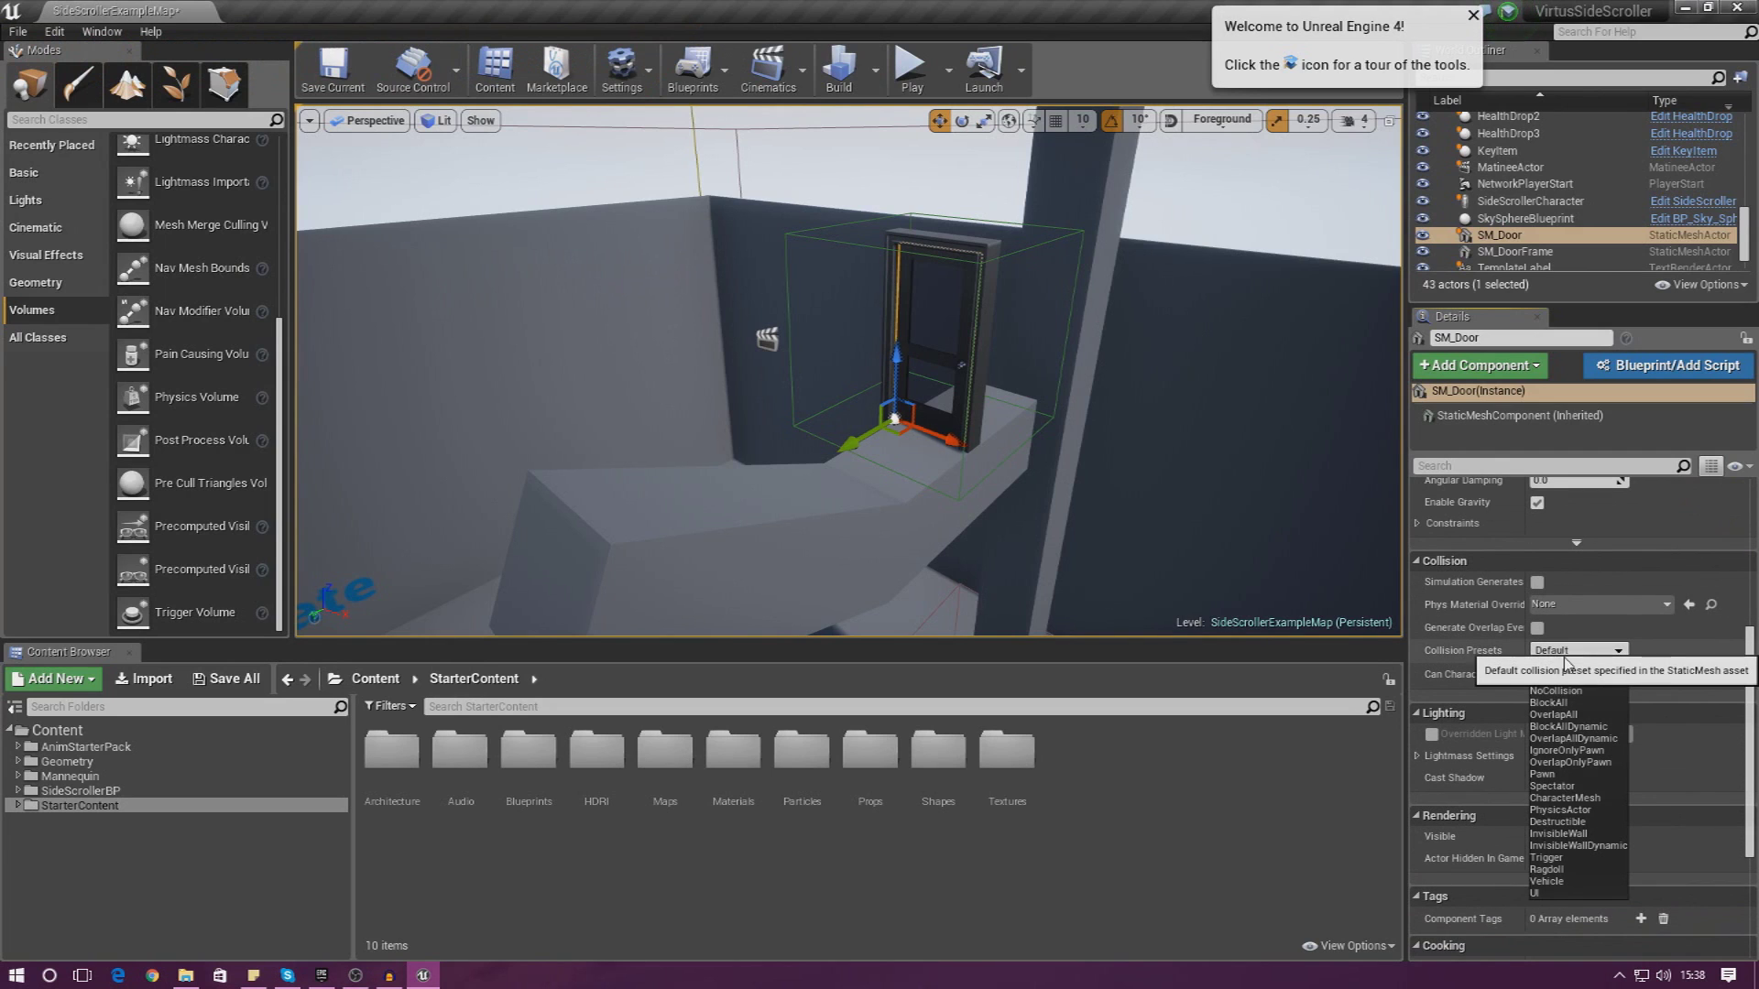
left_click(1557, 703)
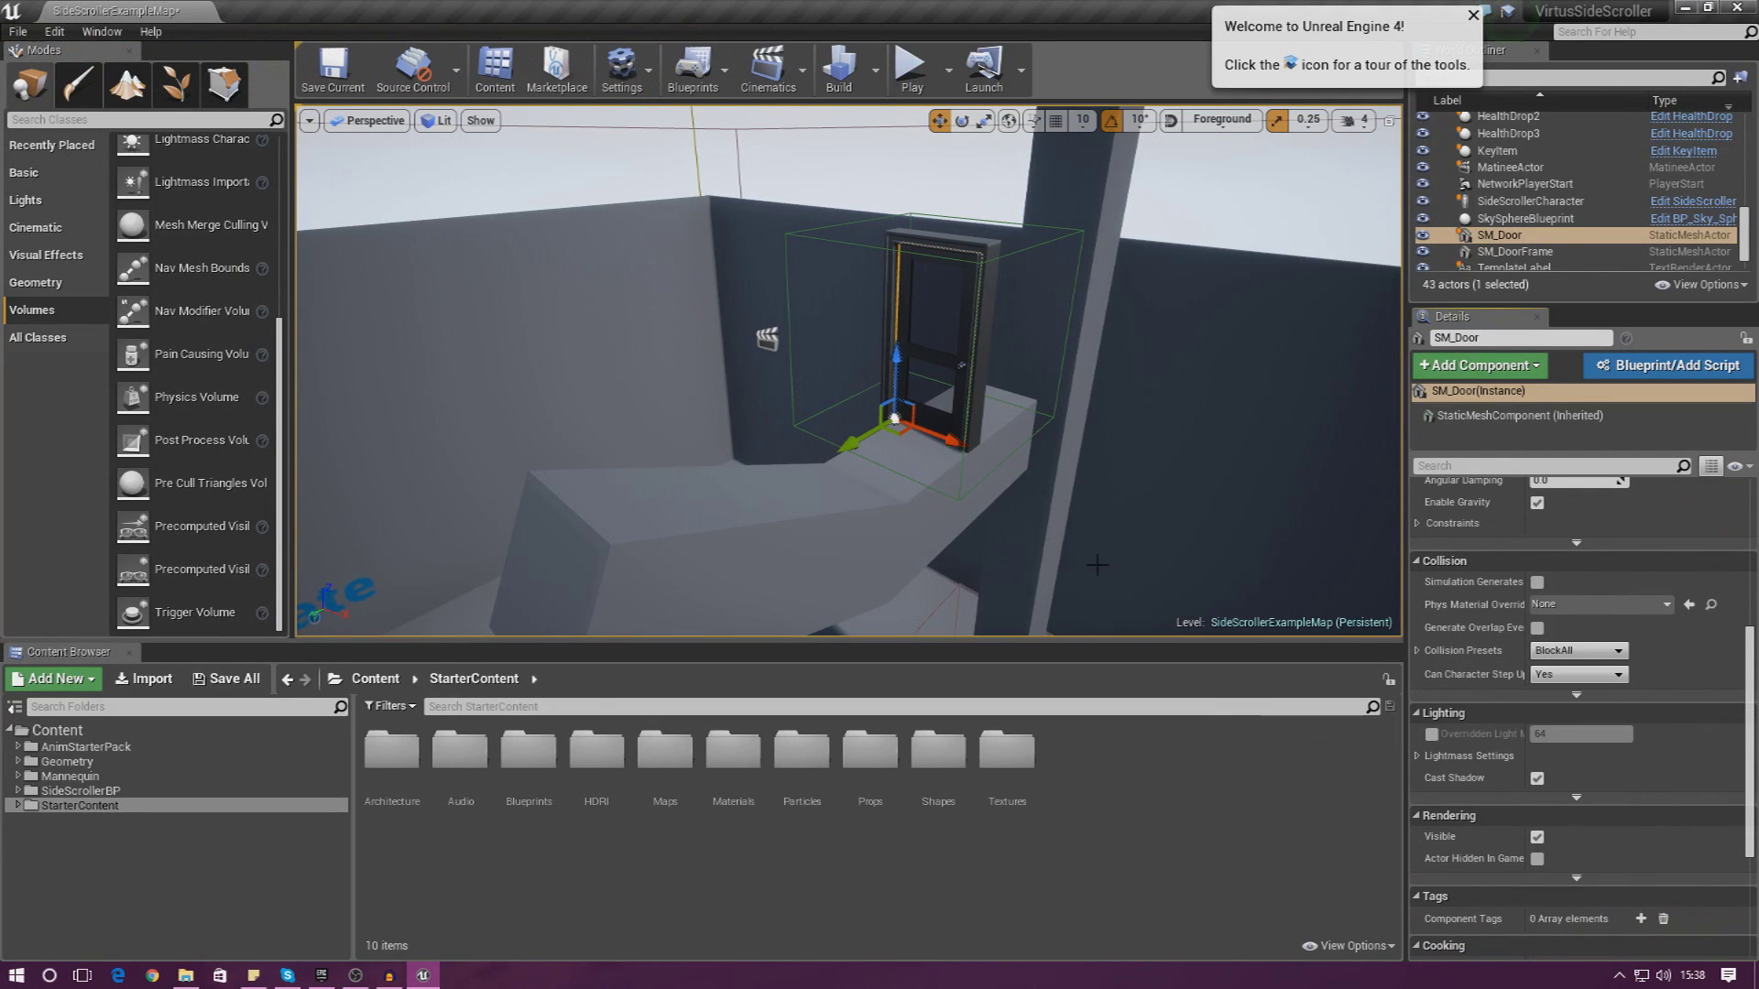
Select Ledge15, the flat ledge joined to the sloped one on the opposite side of the level from the door
key("s")
right_click_drag(1098, 565, 971, 541)
key("a")
key("w")
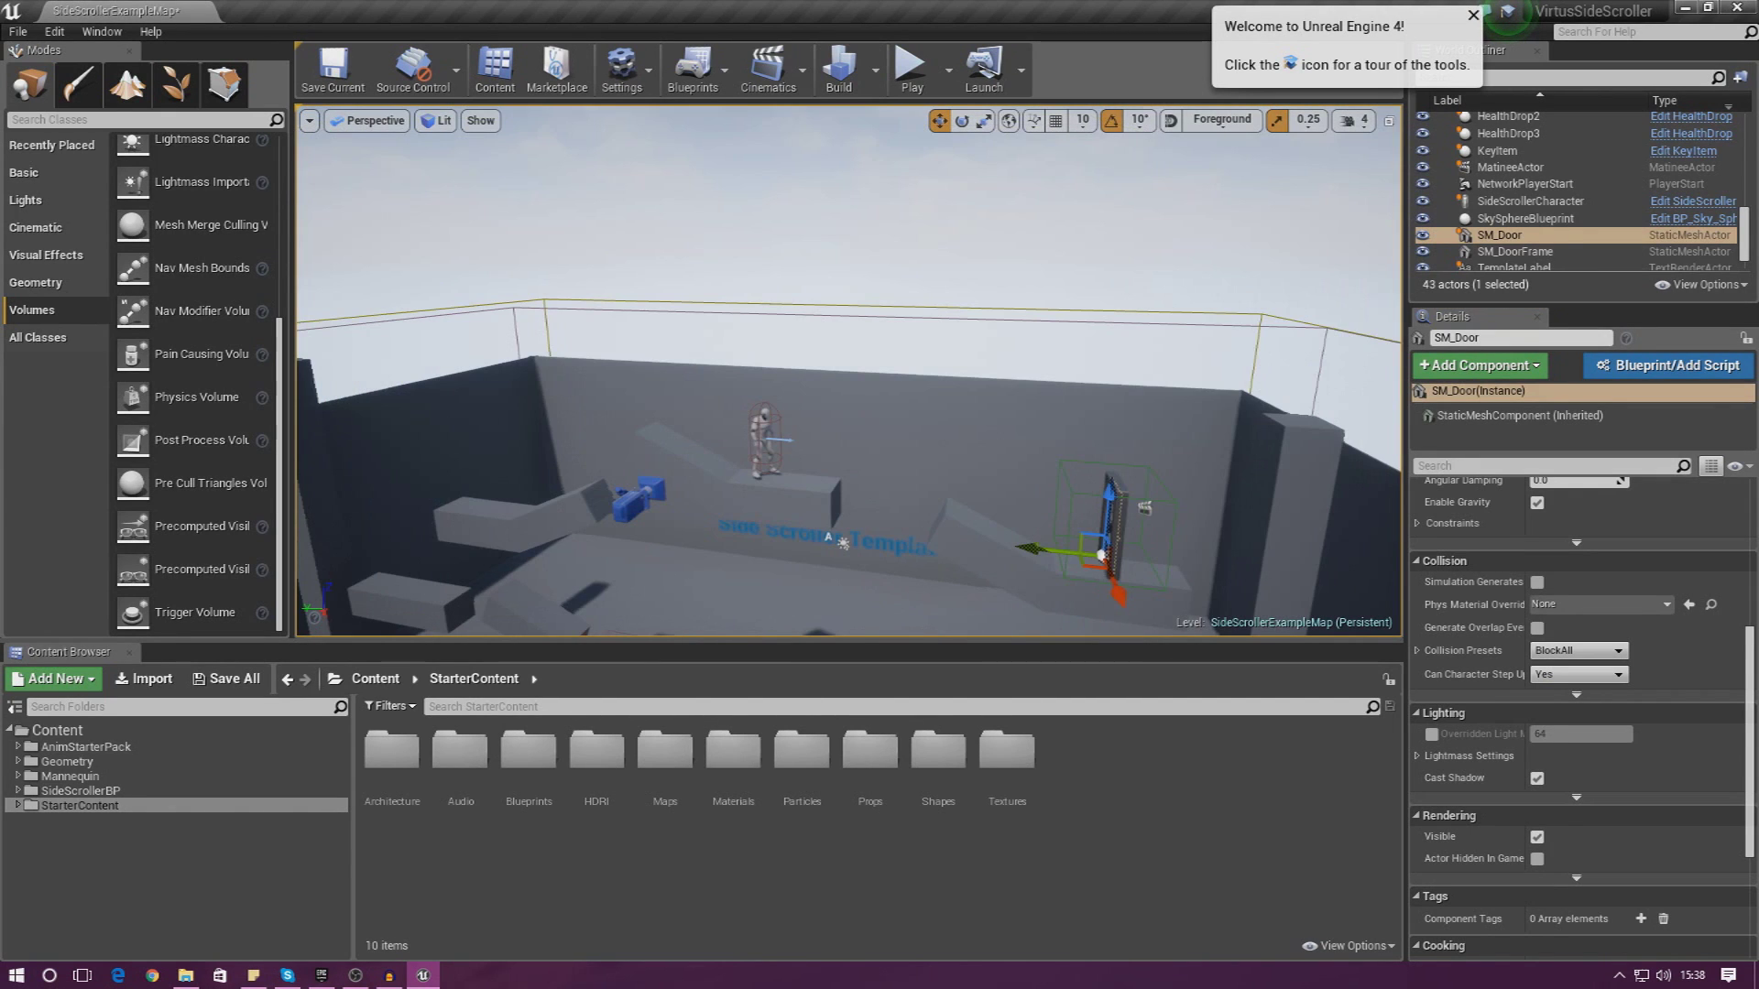
right_click_drag(1097, 565, 1097, 565)
right_click_drag(1092, 316, 1092, 316)
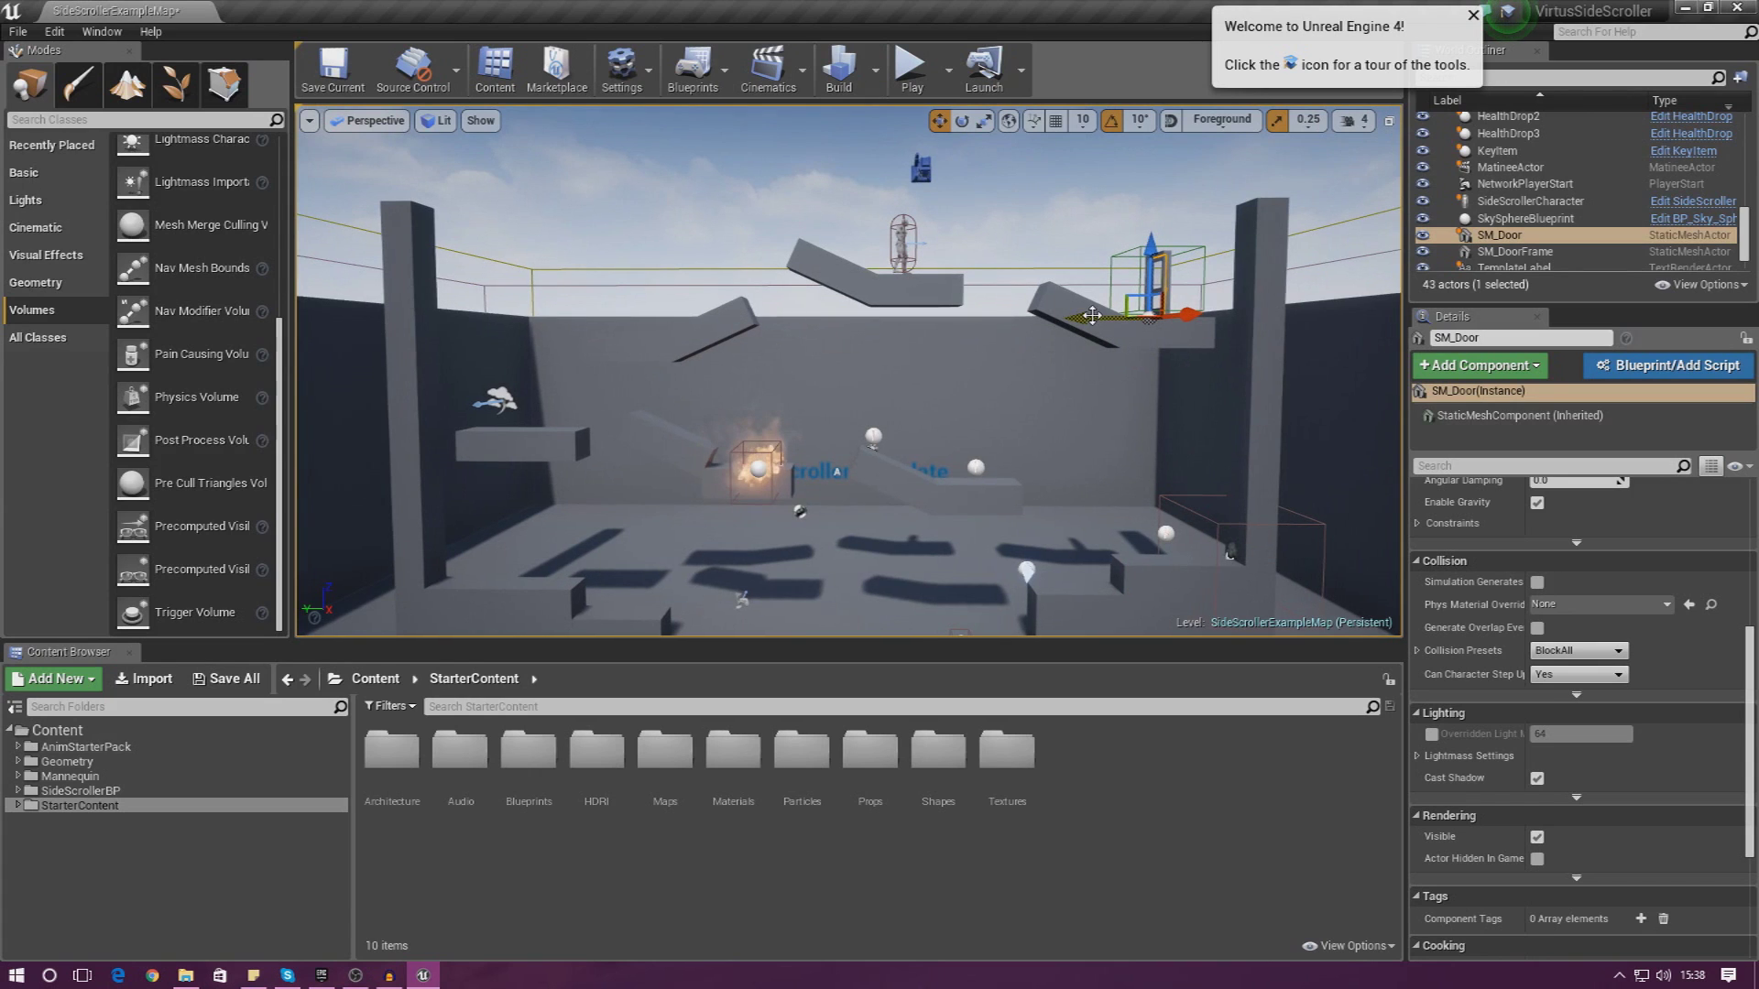
left_click(701, 337)
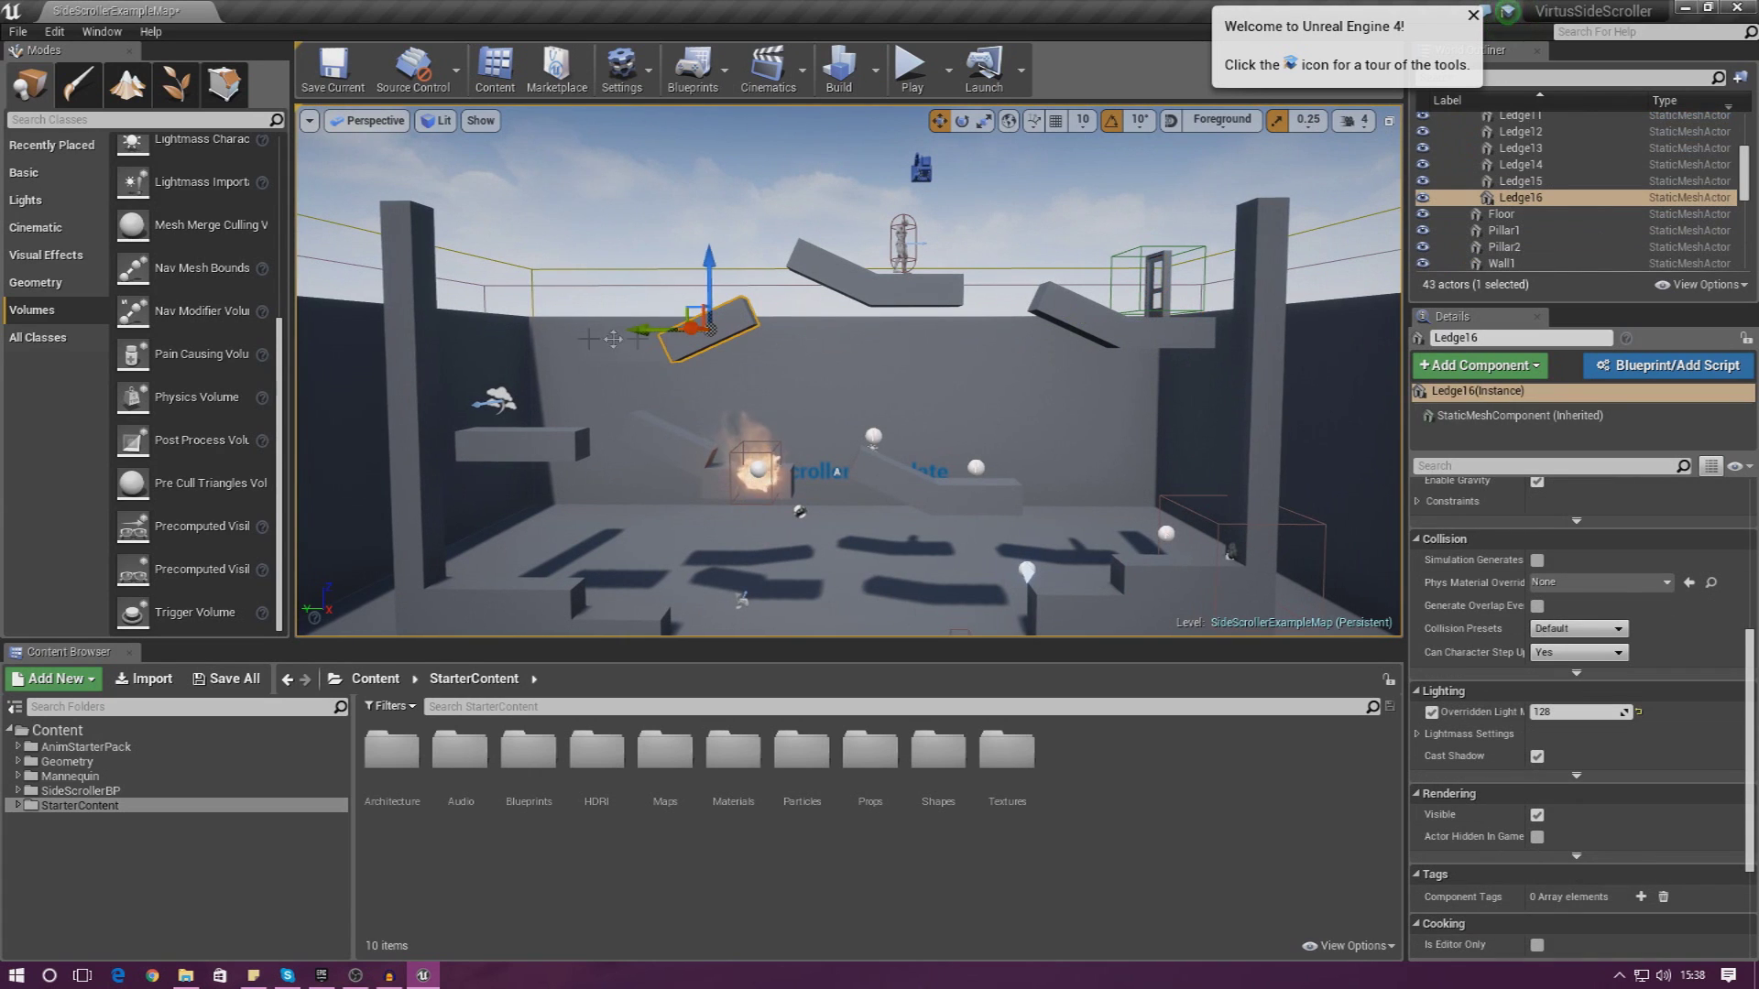
left_click(632, 350)
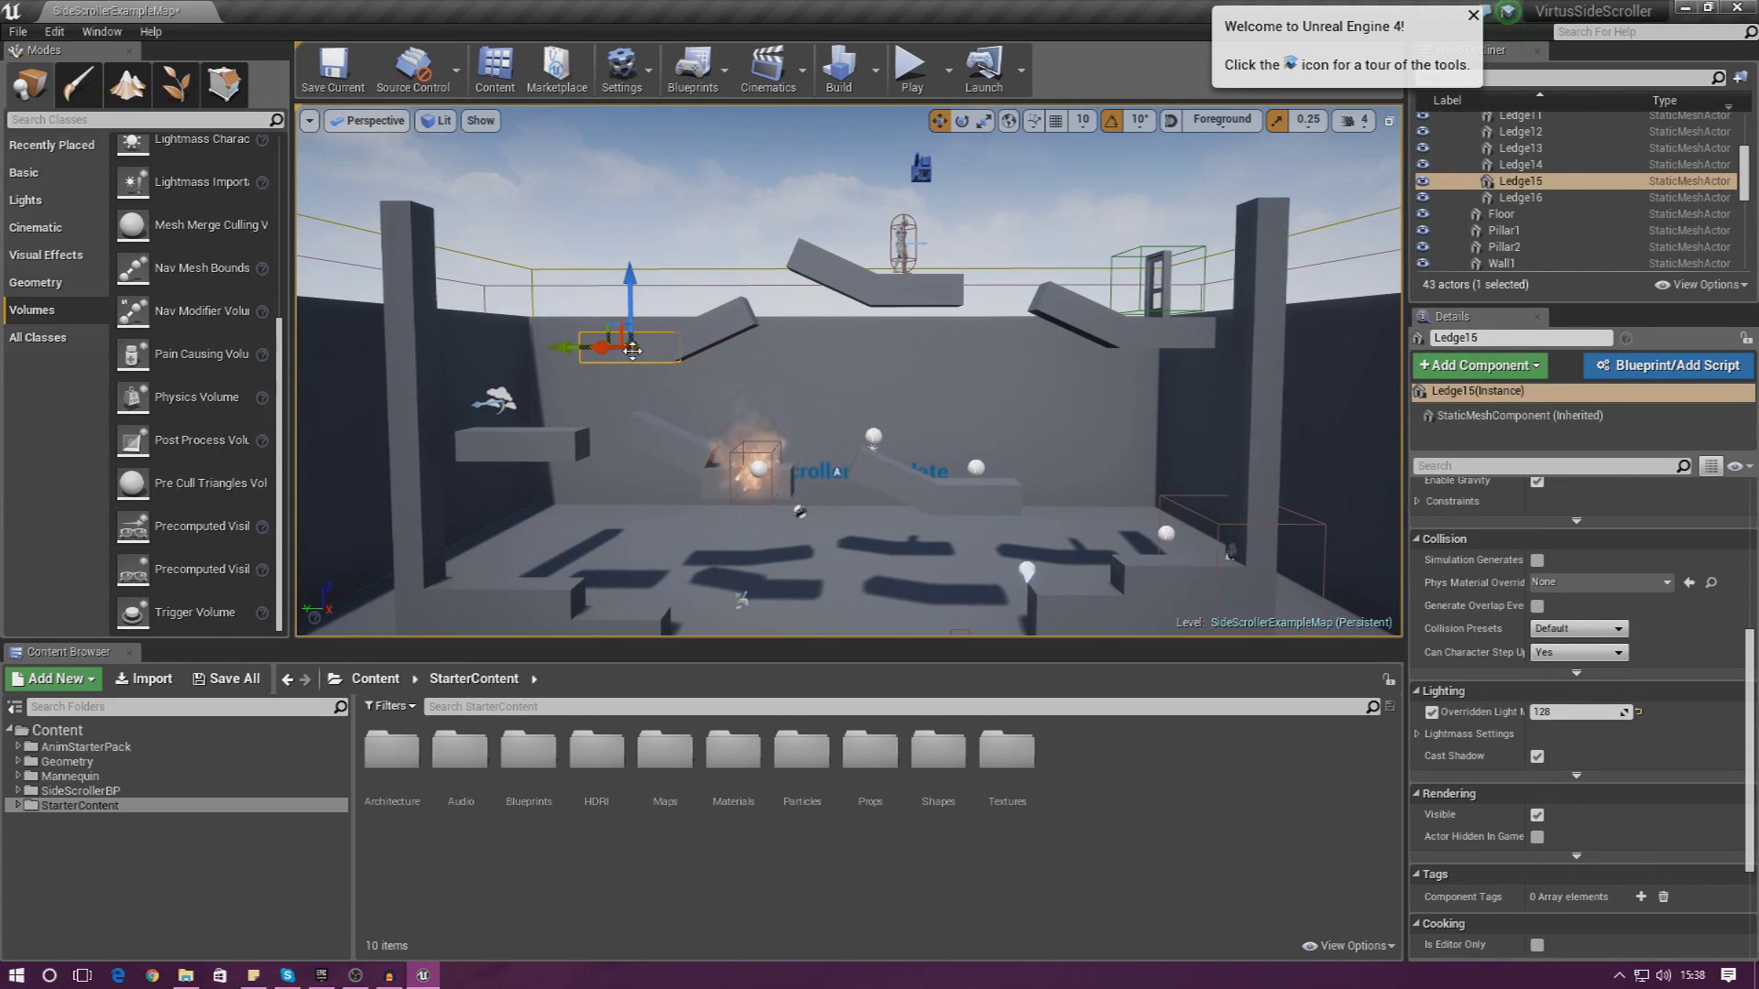